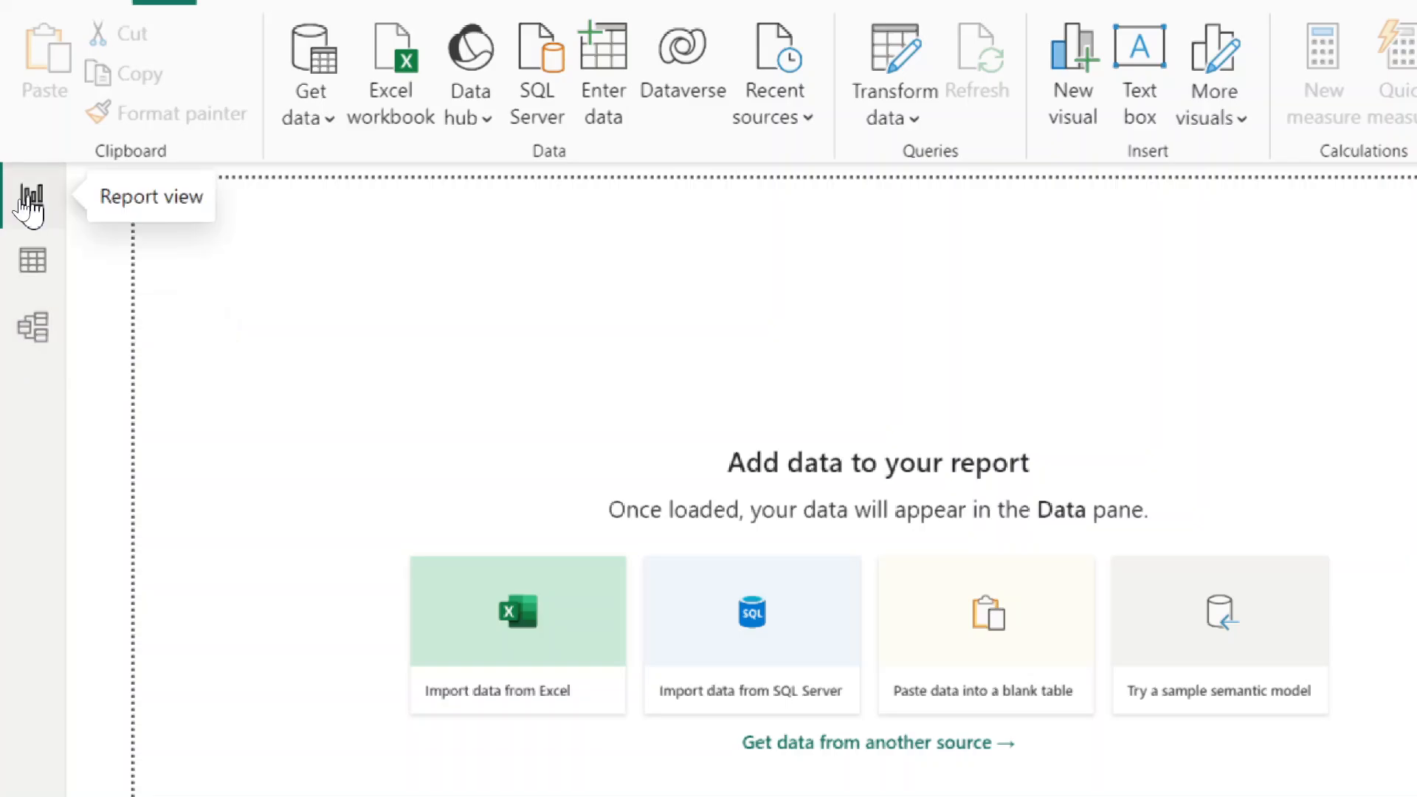
- Look at the empty table view and model view, and return to the report view
scroll(895, 423, "down", 1)
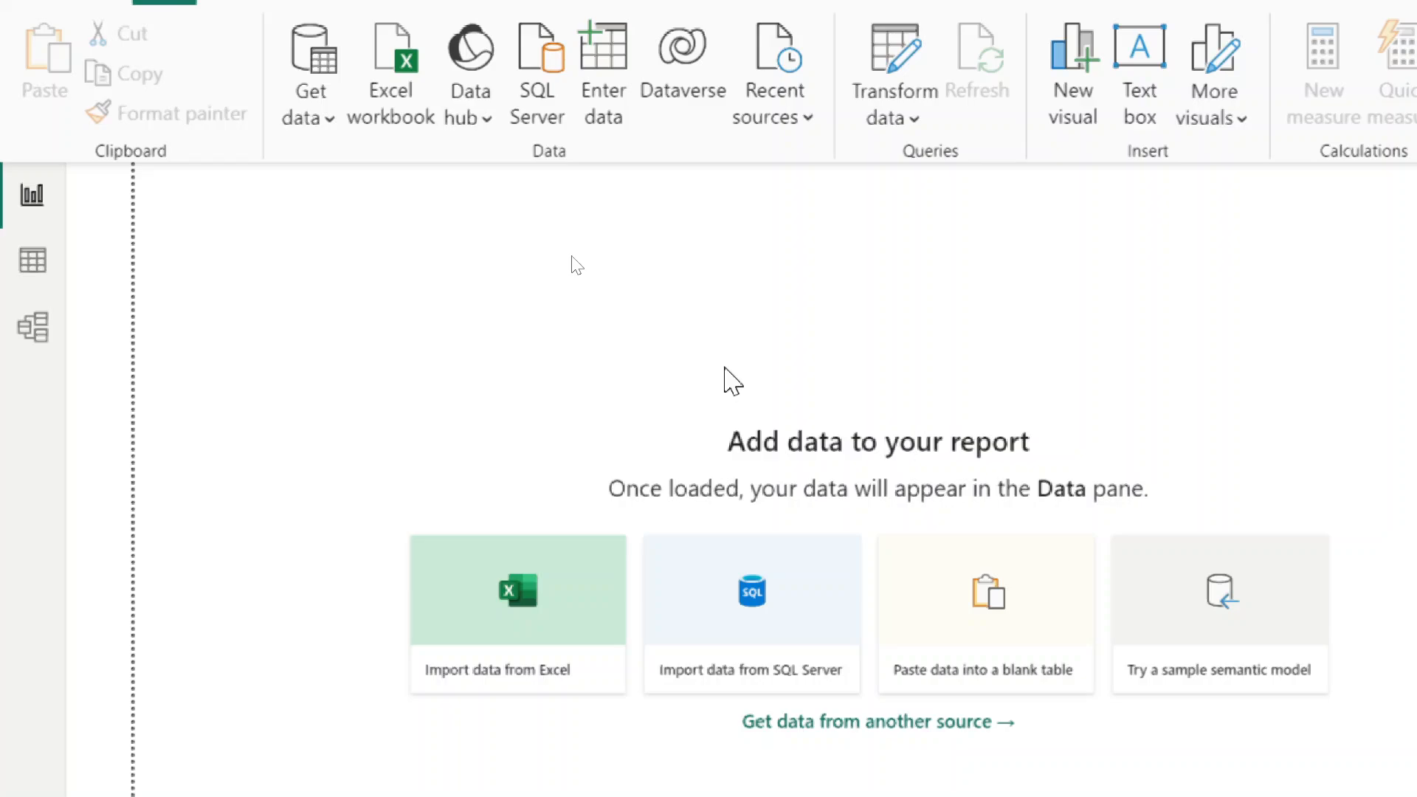
left_click(32, 259)
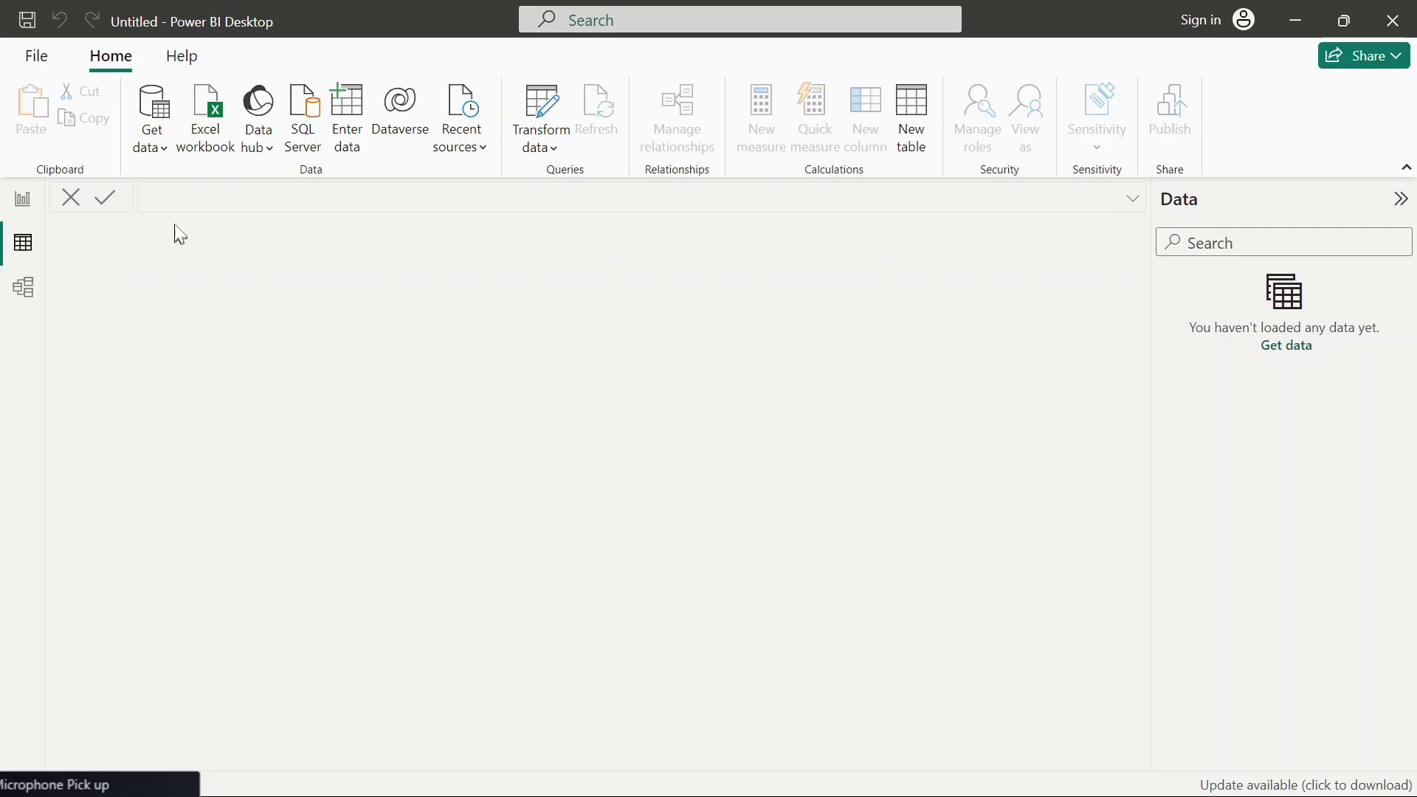
left_click(25, 292)
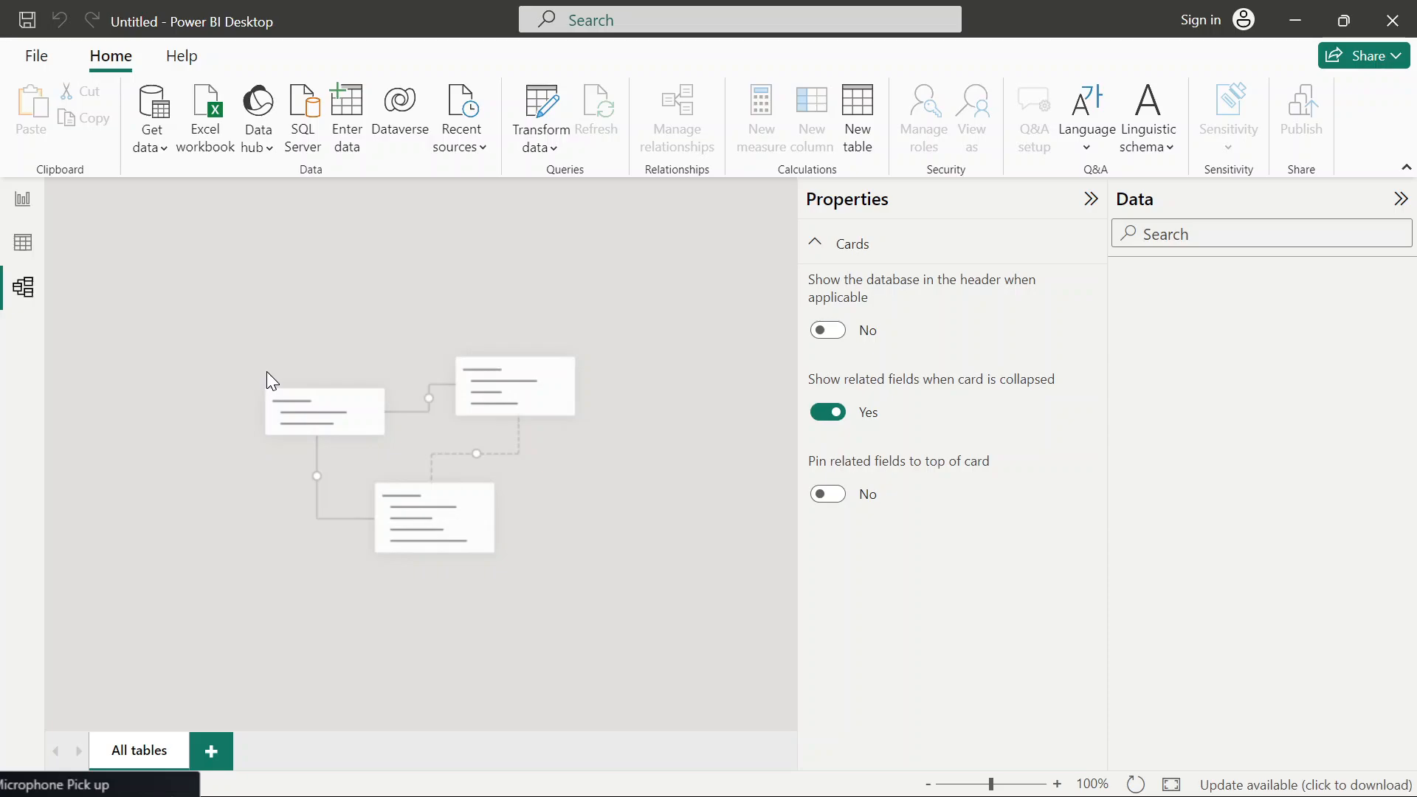
left_click(22, 201)
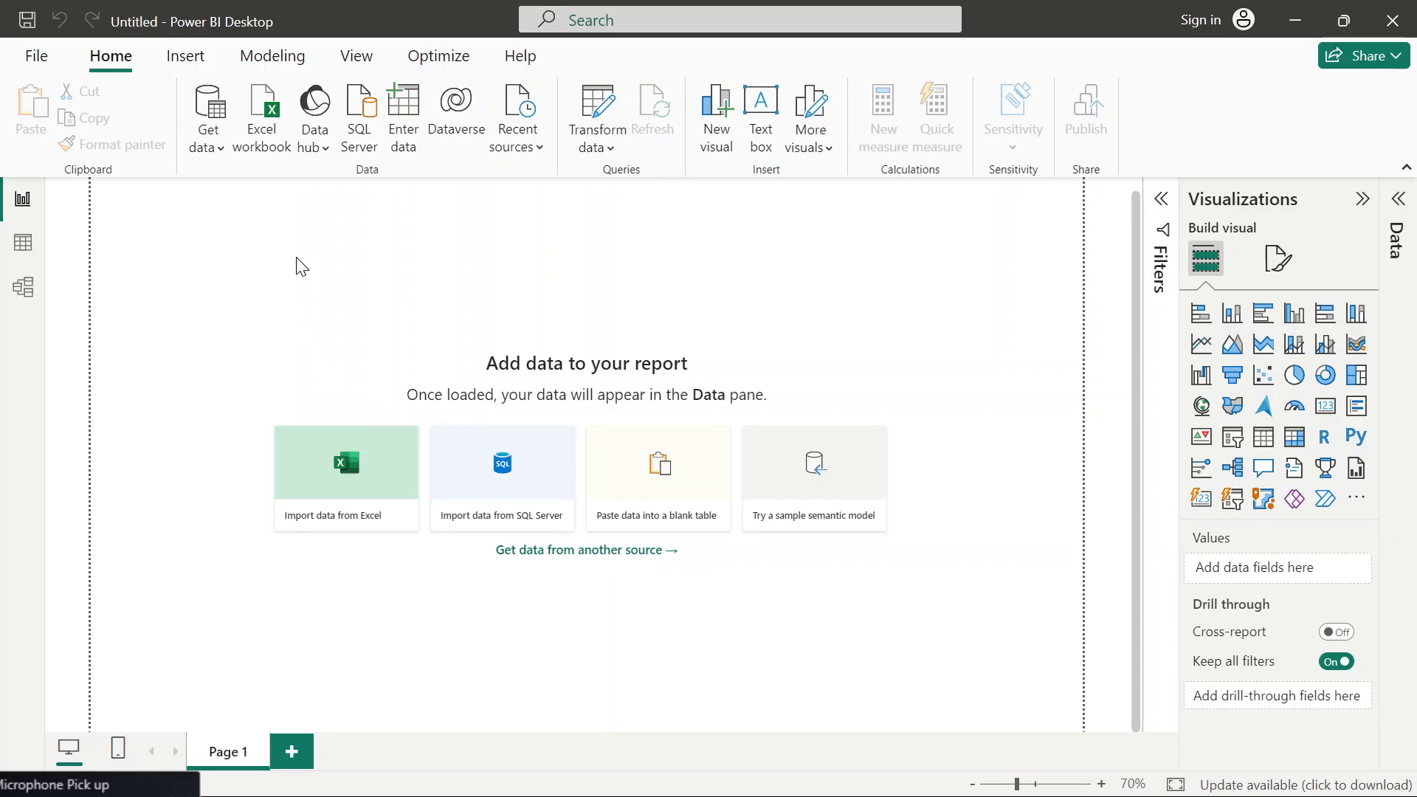
- Examine the full list of available data source connectors and close it without connecting
left_click(223, 154)
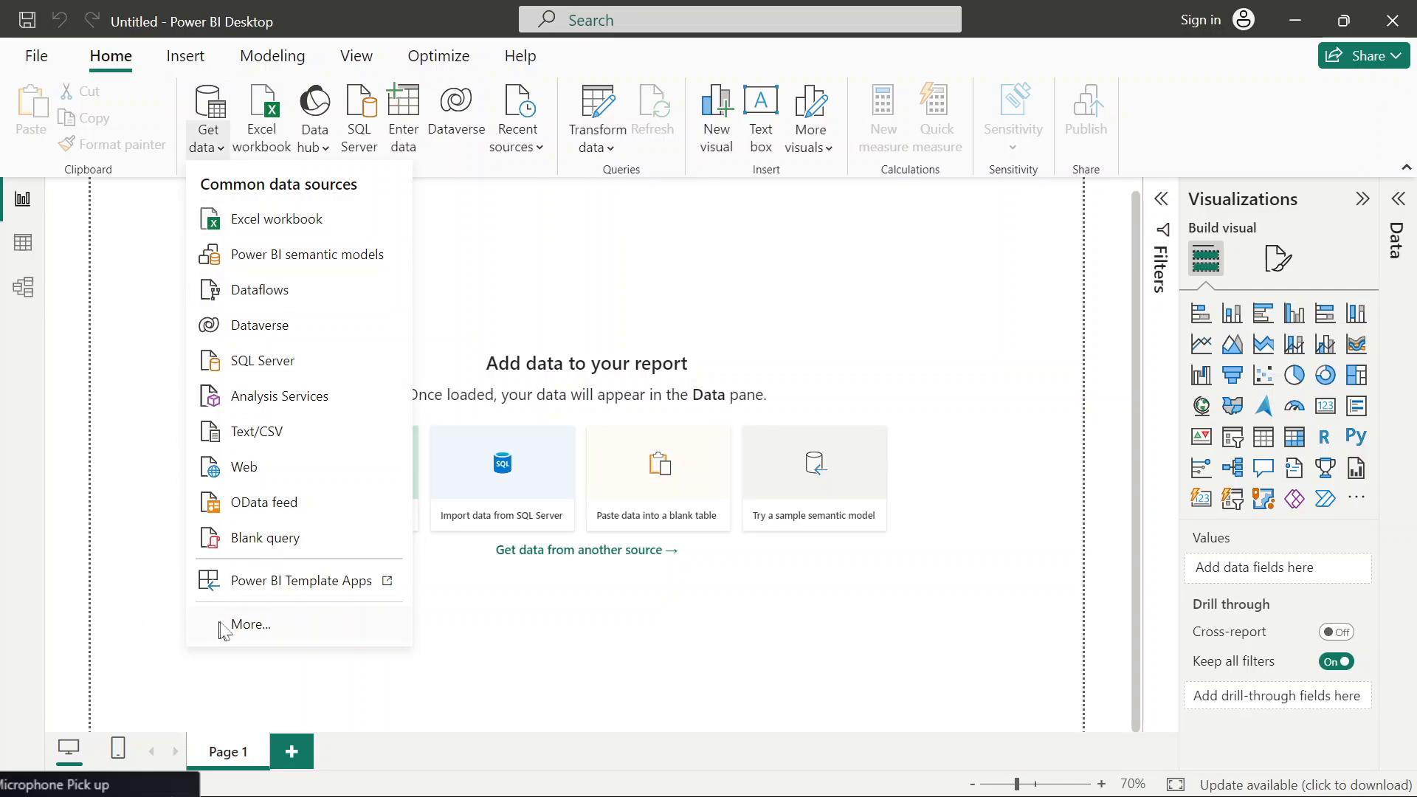
left_click(246, 633)
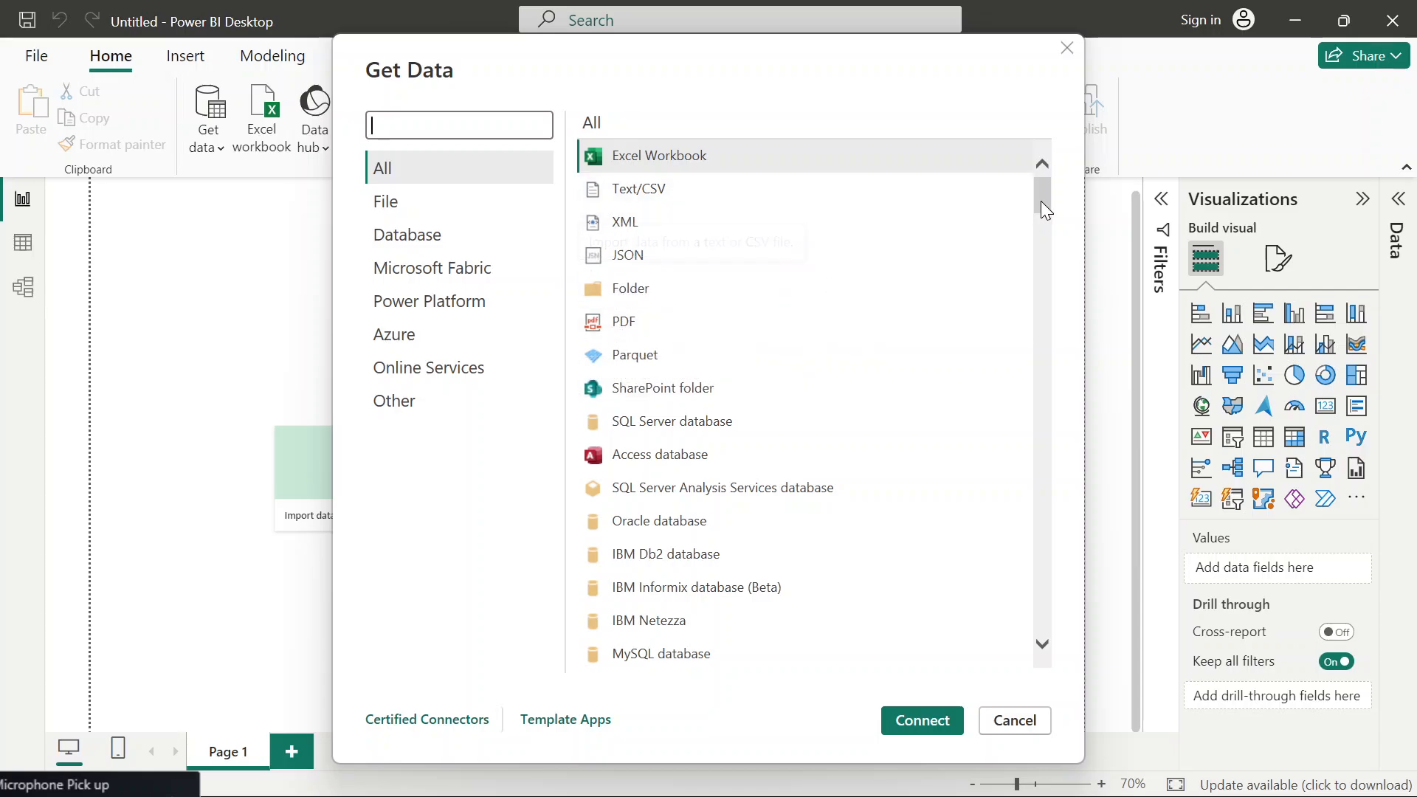
mouse_move(1042, 201)
left_mouse_down()
mouse_move(1048, 221)
mouse_move(1040, 185)
left_mouse_up()
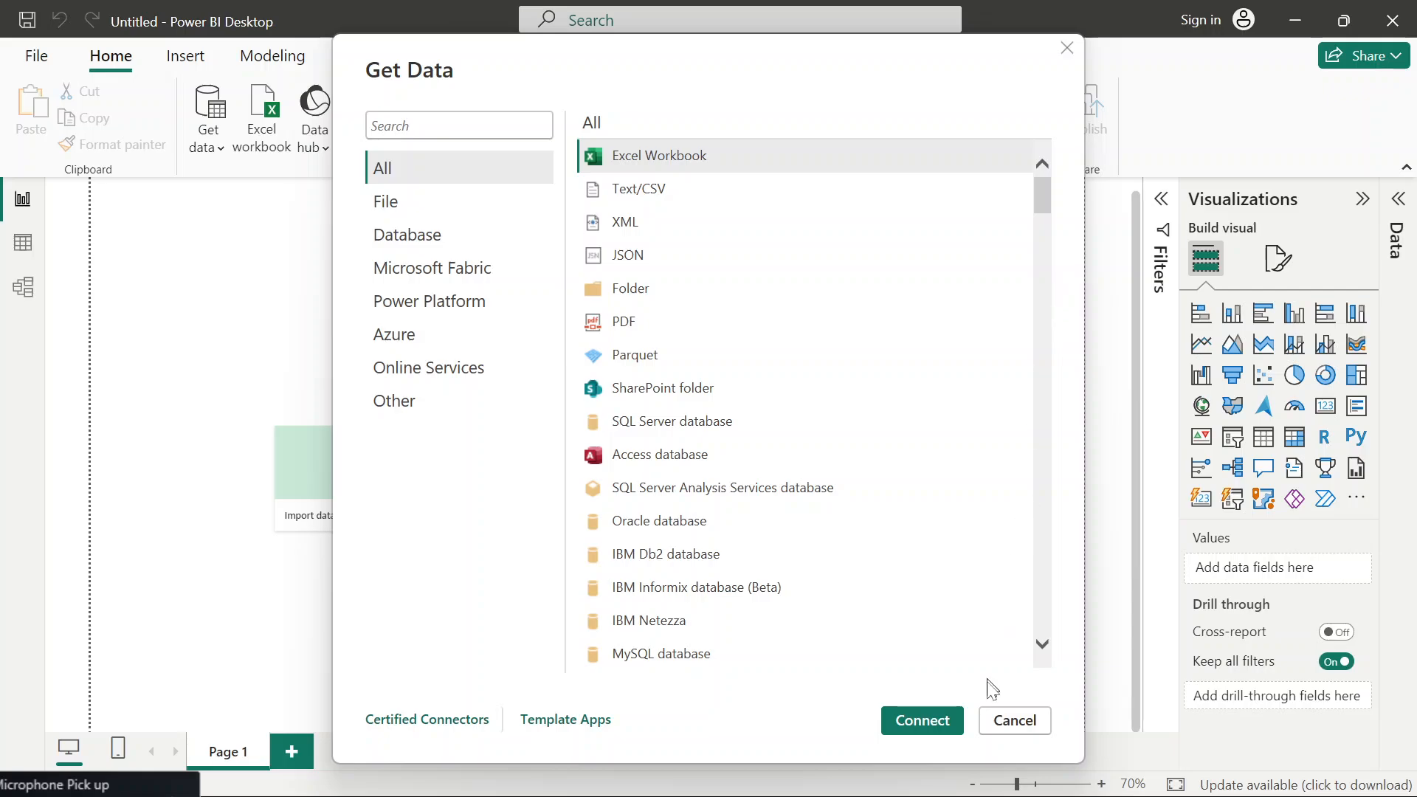
left_click(1066, 49)
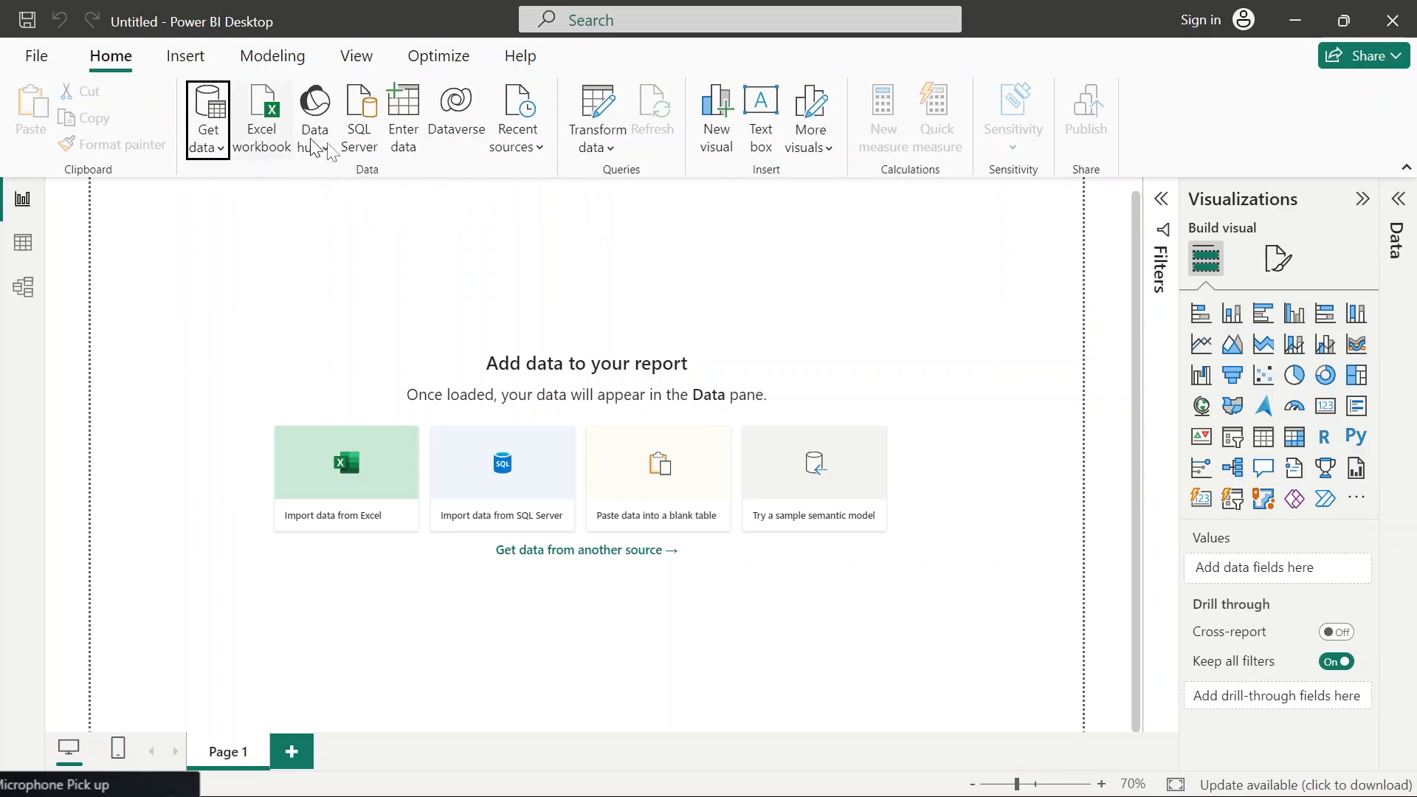
left_click(545, 155)
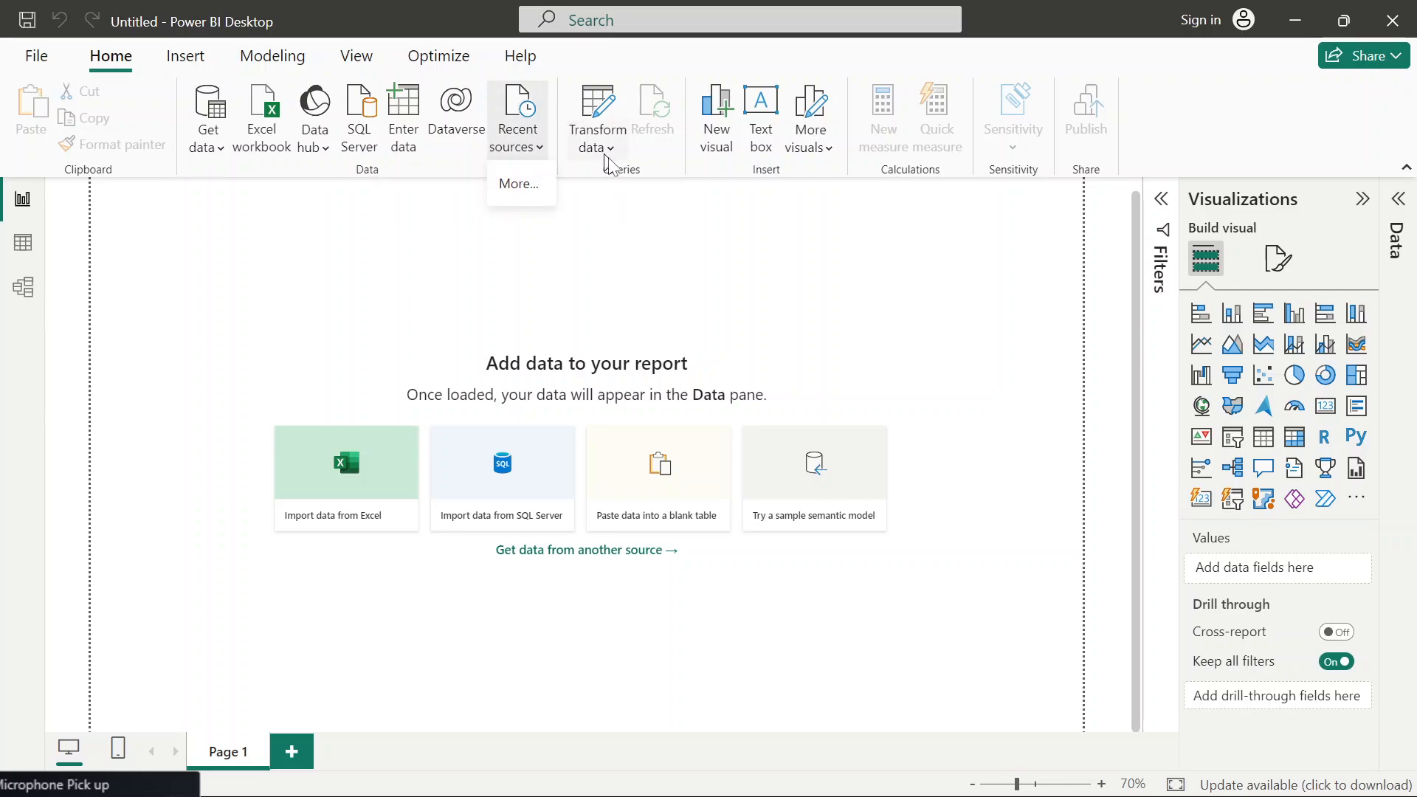
left_click(423, 179)
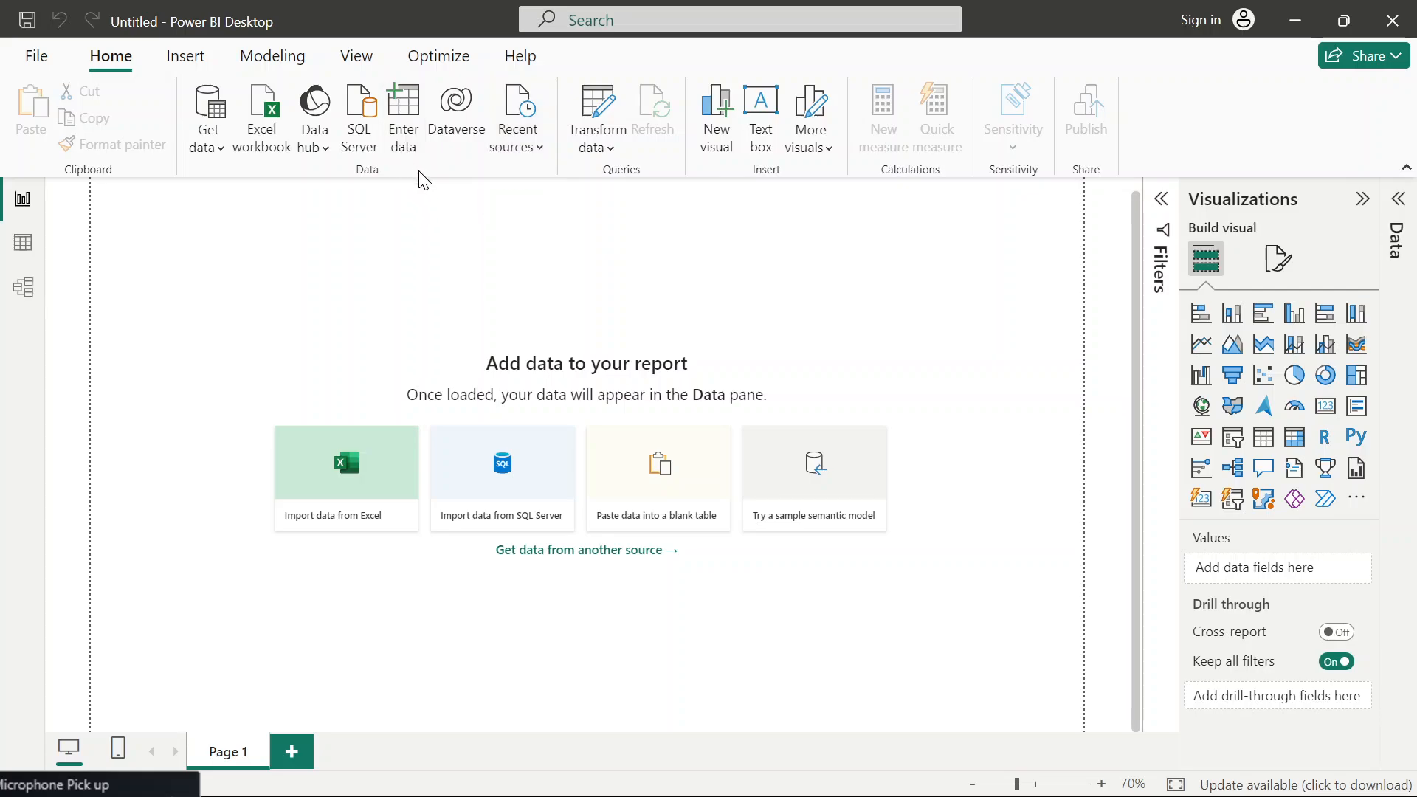
left_click(193, 59)
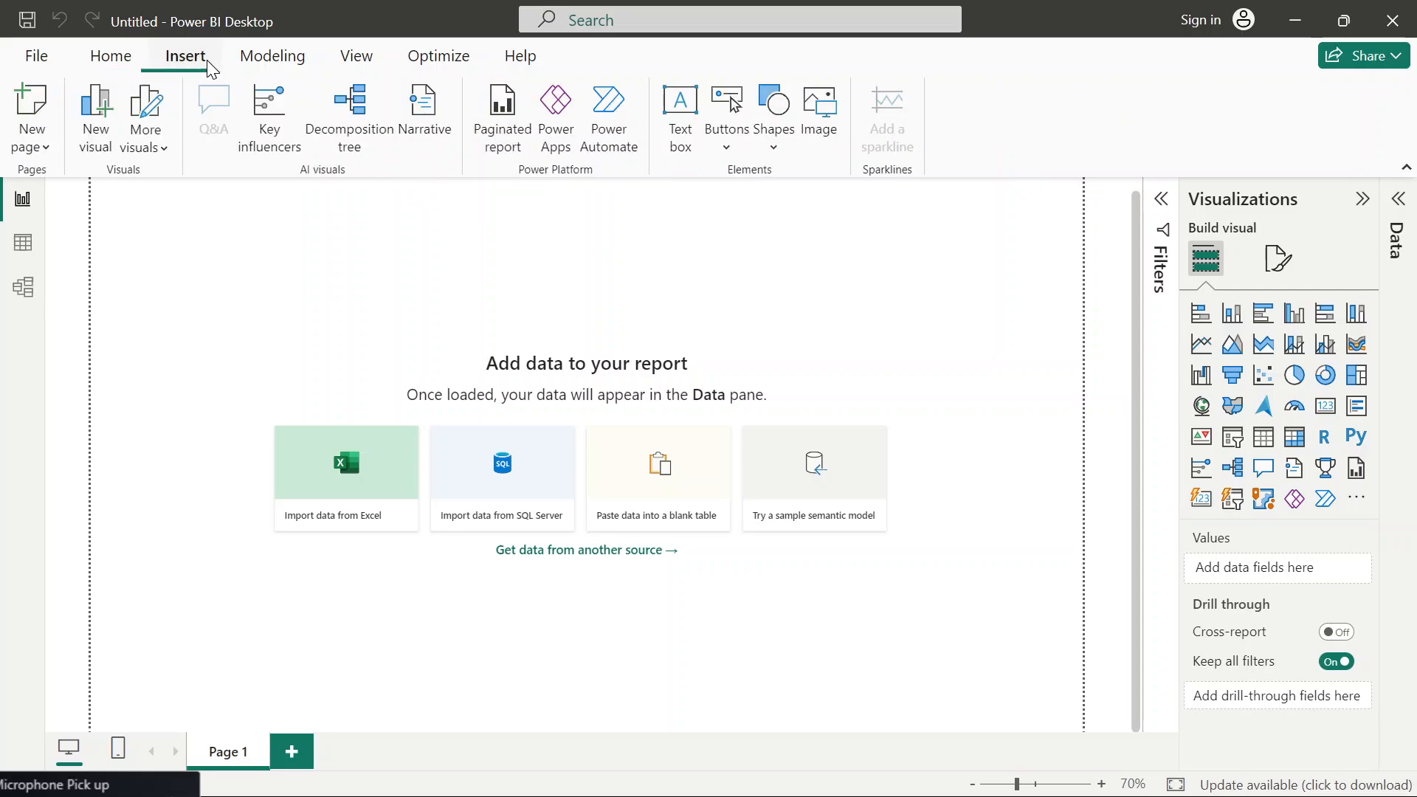
left_click(108, 62)
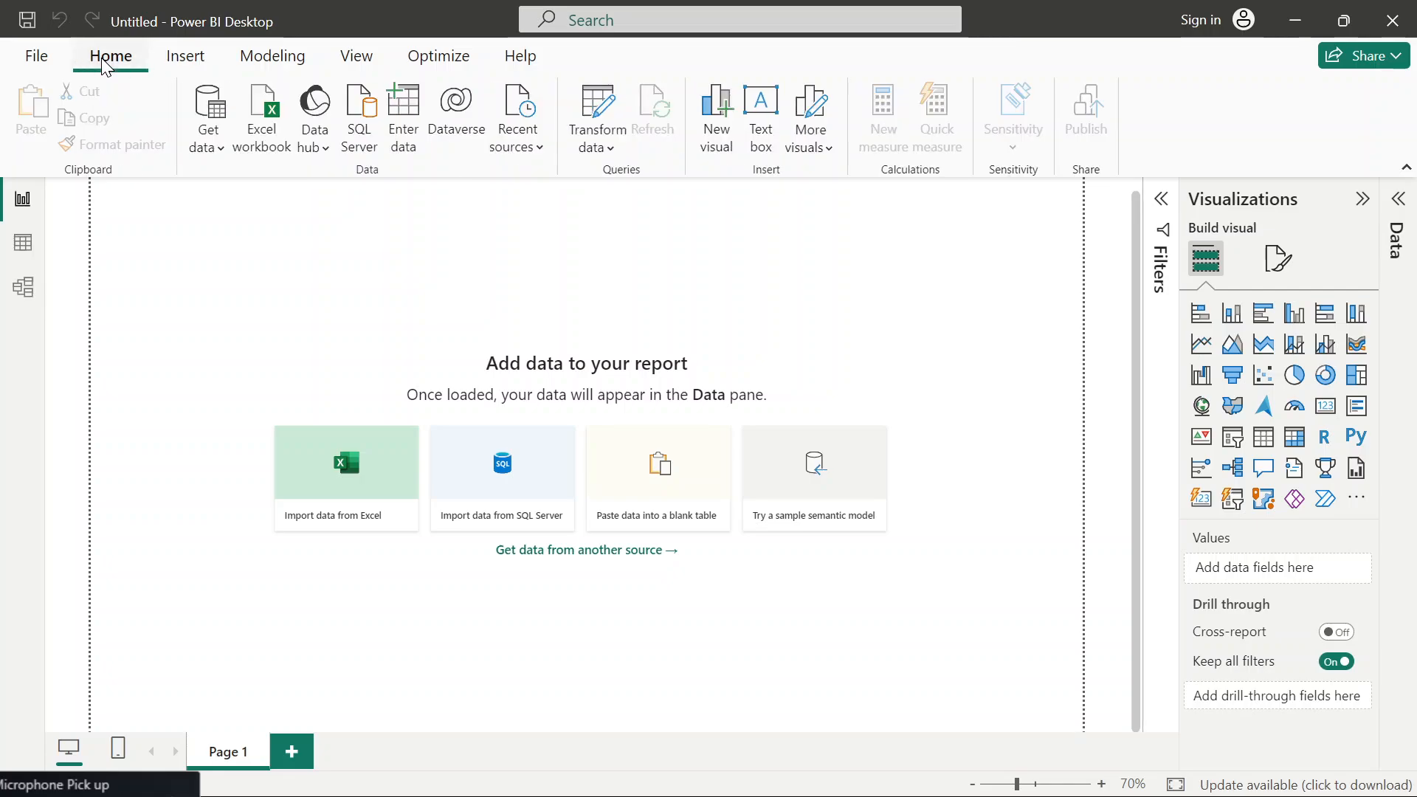
left_click(193, 65)
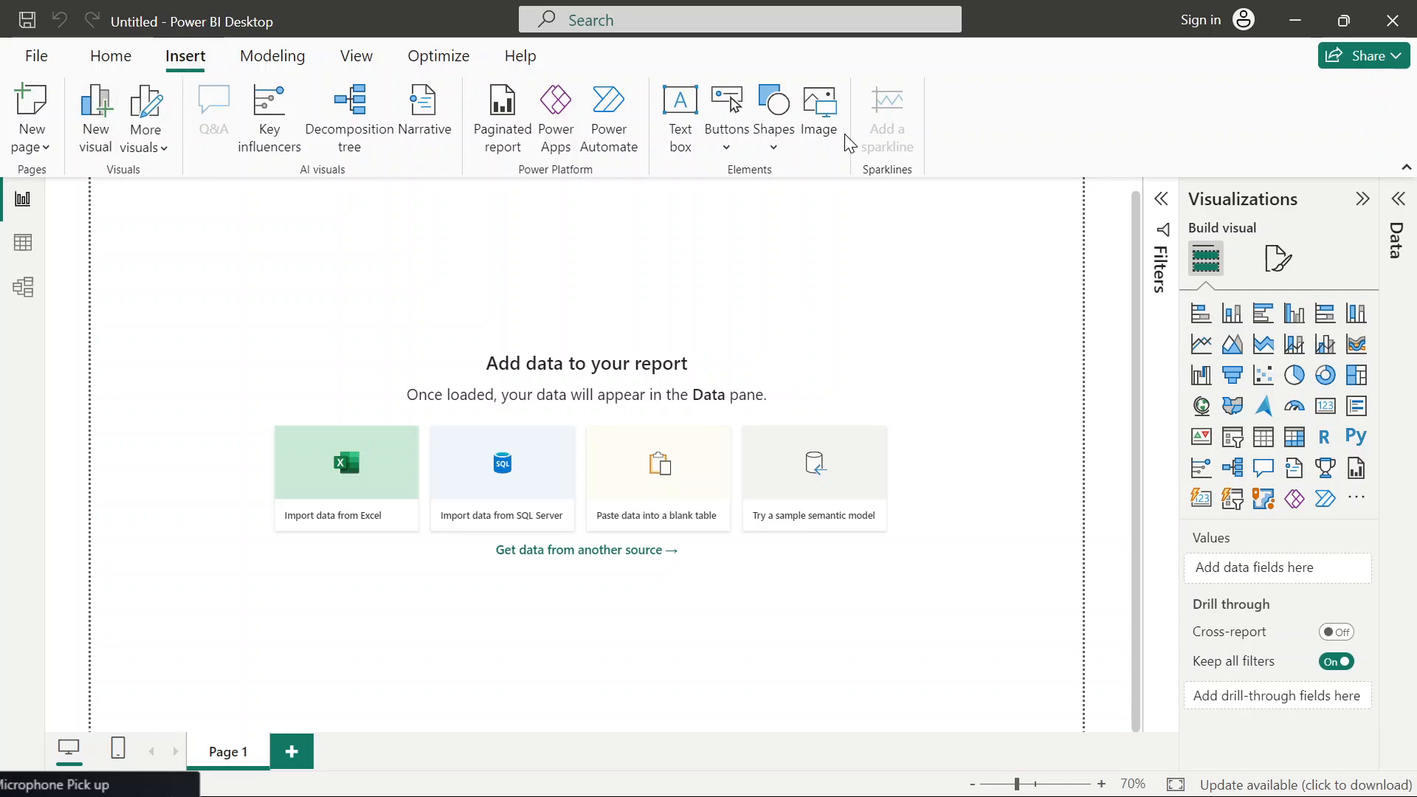
left_click(277, 65)
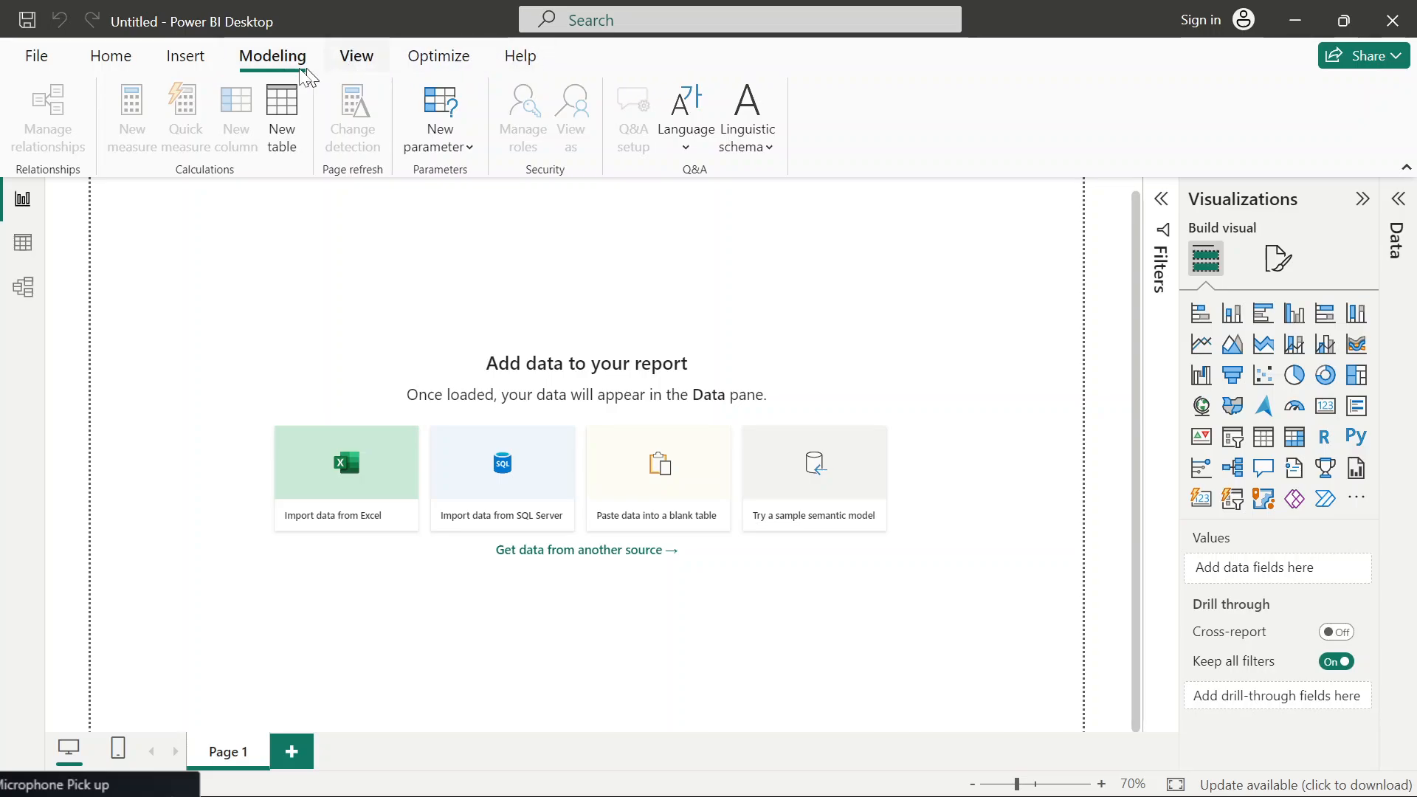
left_click(132, 63)
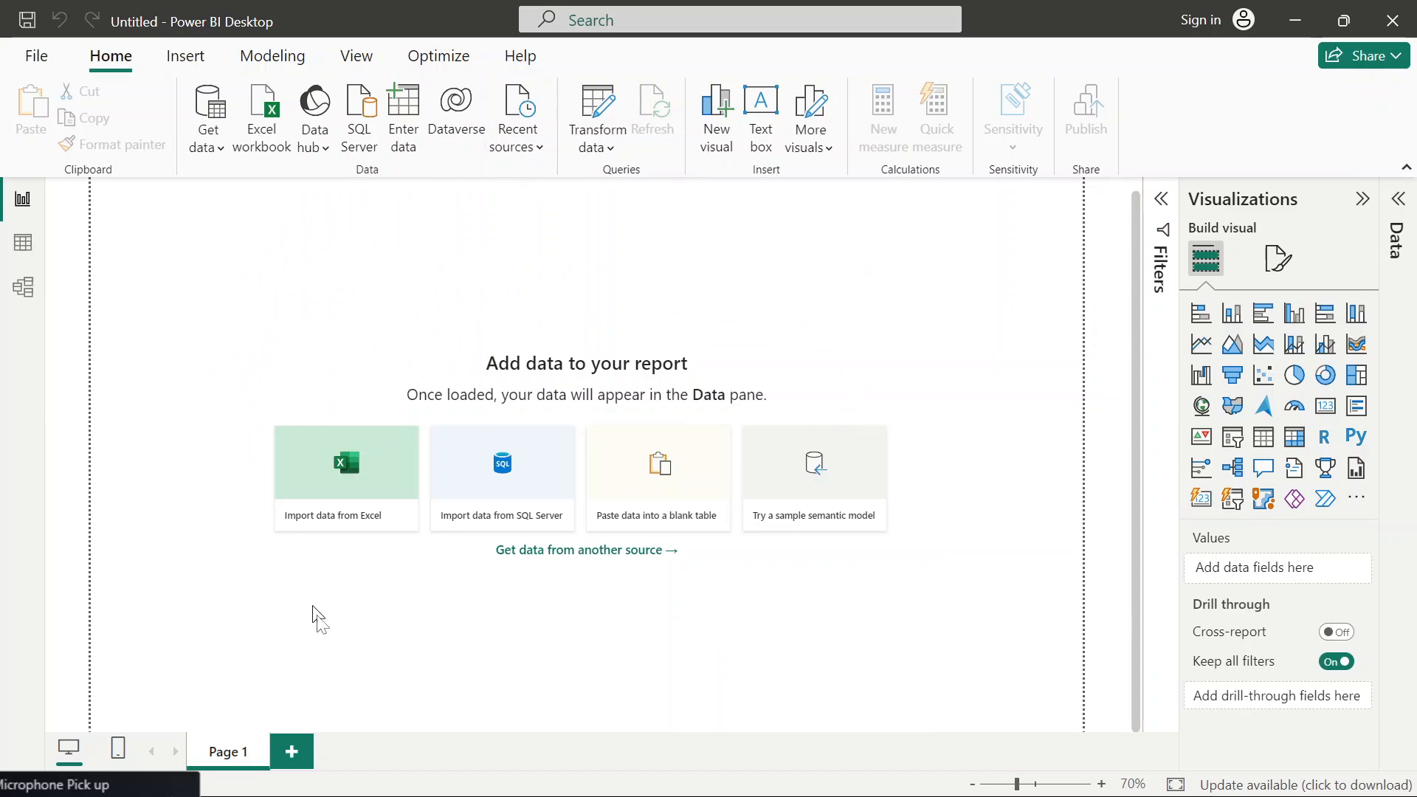
- Add a second page to the report and delete that page again
left_click(293, 762)
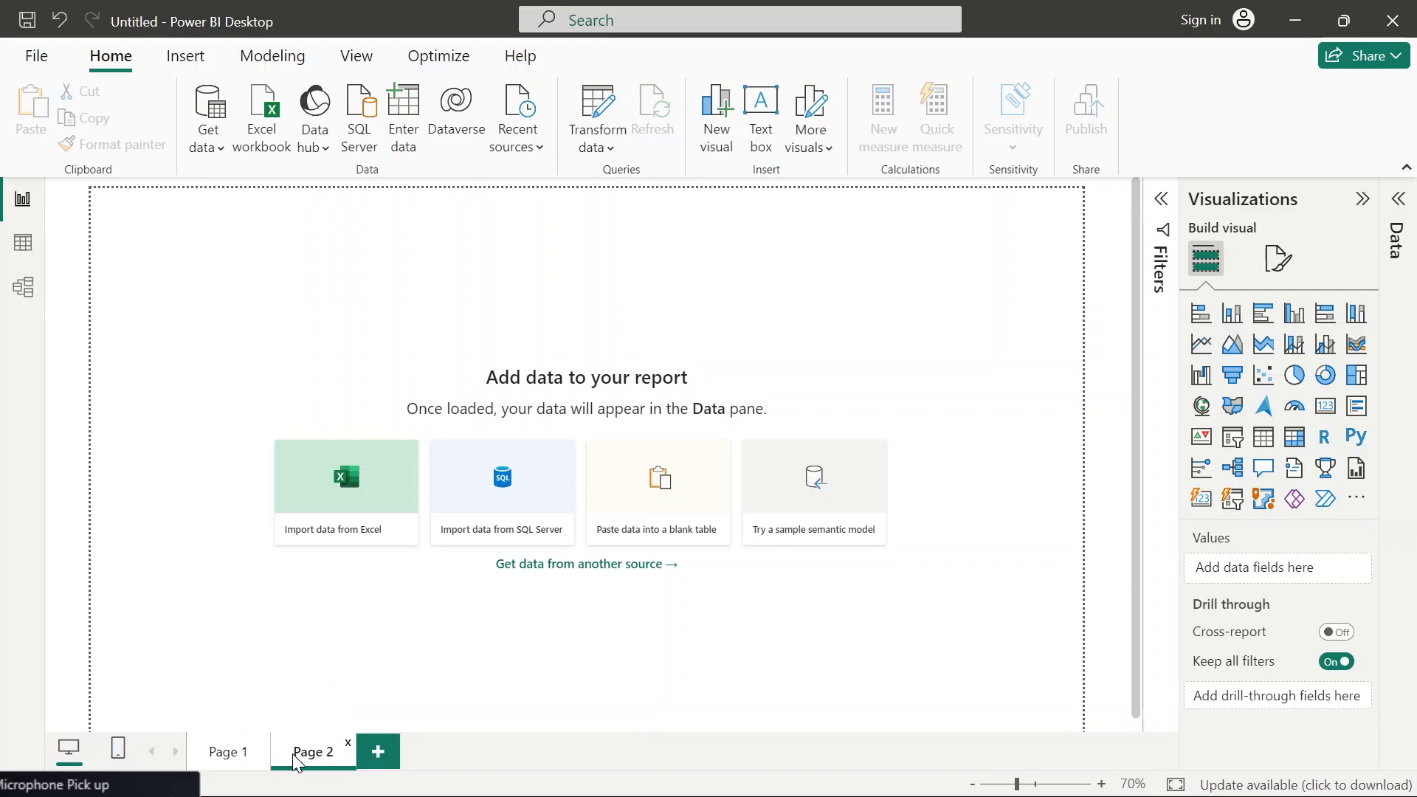
left_click(351, 751)
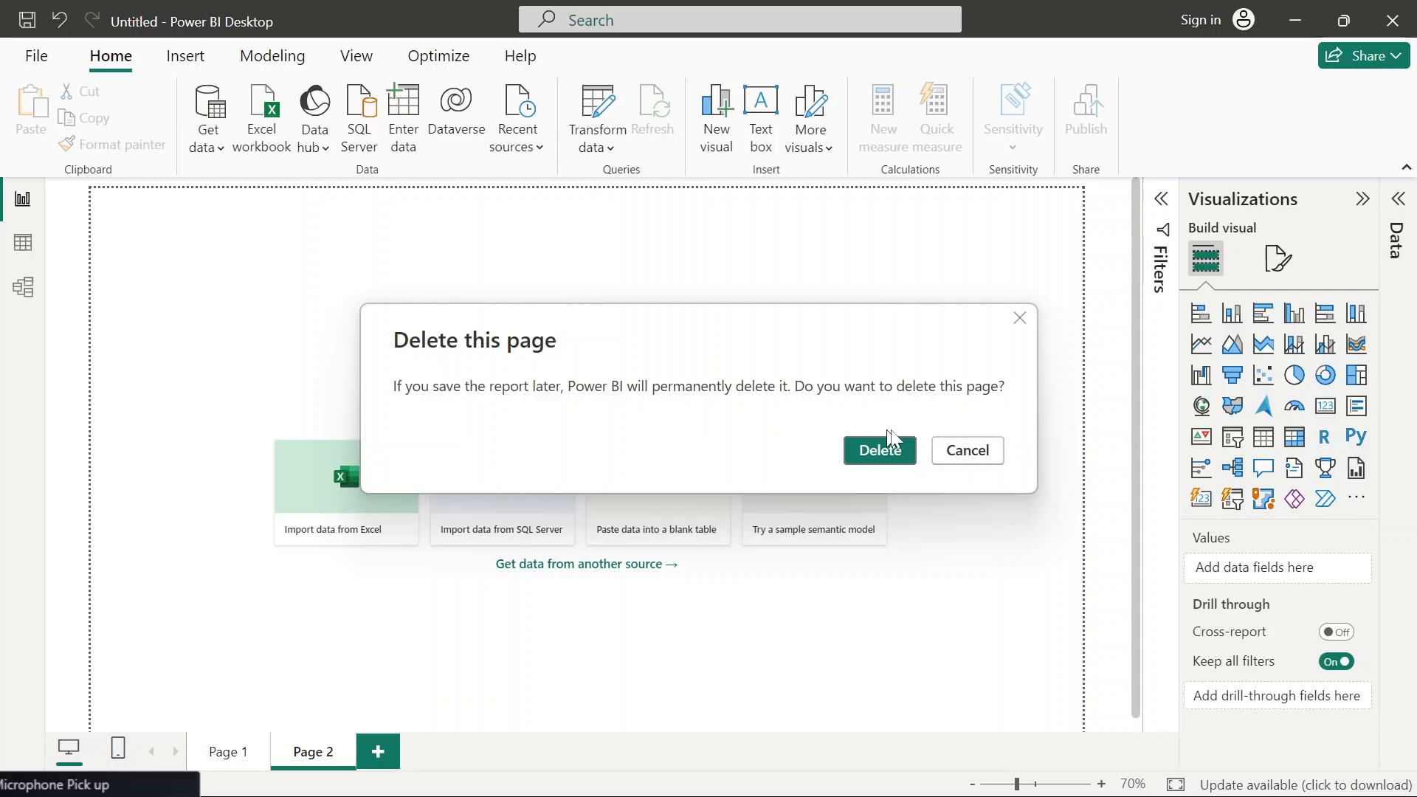
left_click(908, 457)
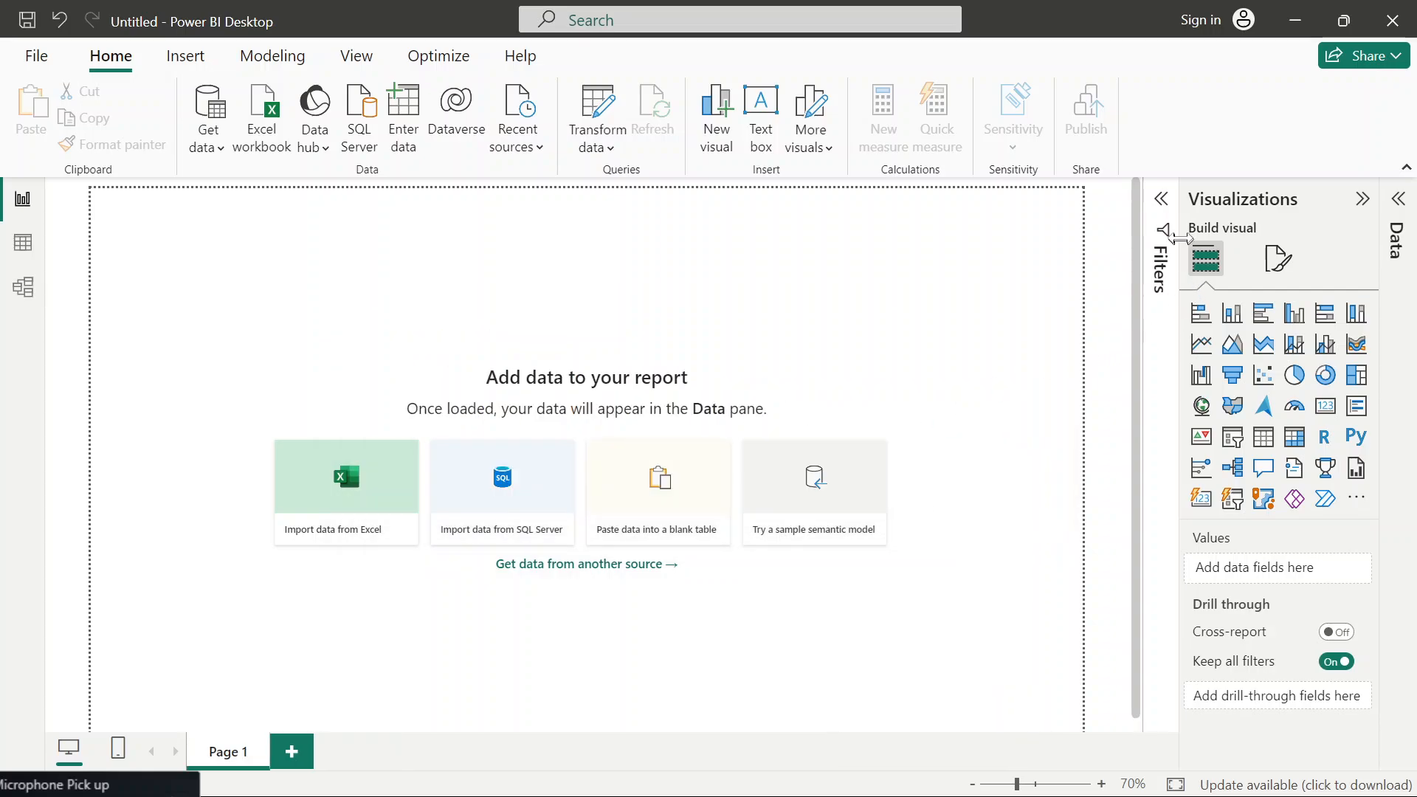
- Expand the Filters and Data panes and look at the page formatting options in between
left_click(1162, 209)
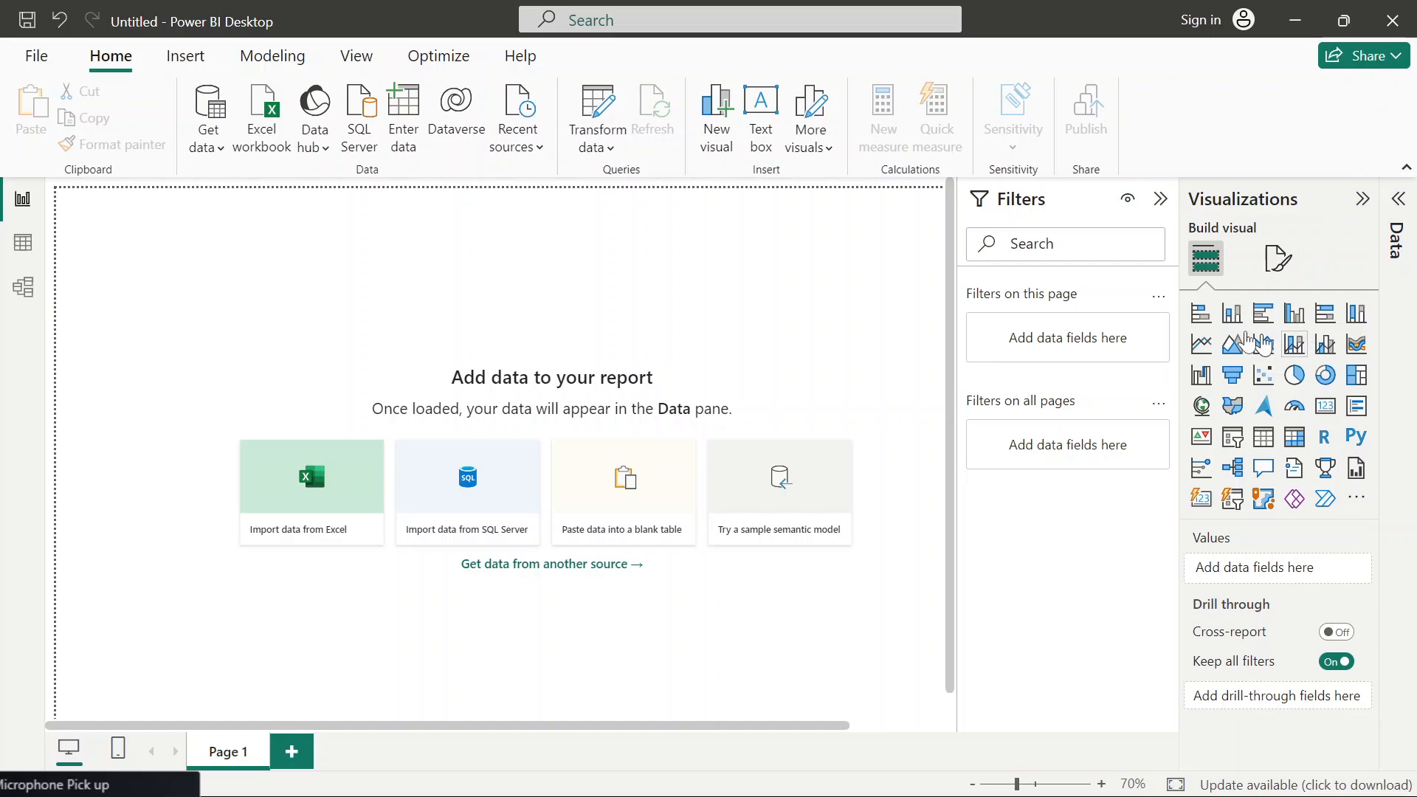
left_click(1279, 259)
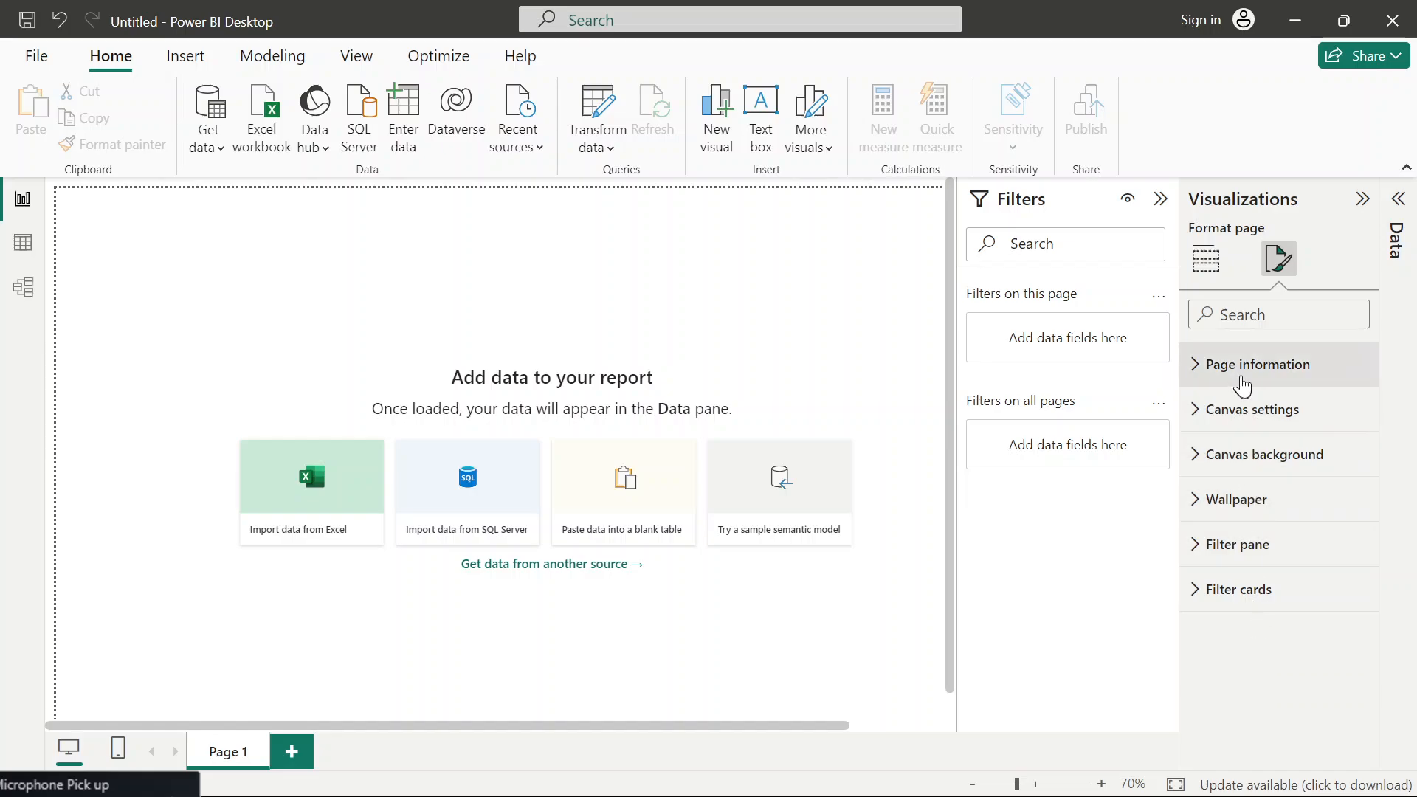
left_click(1206, 259)
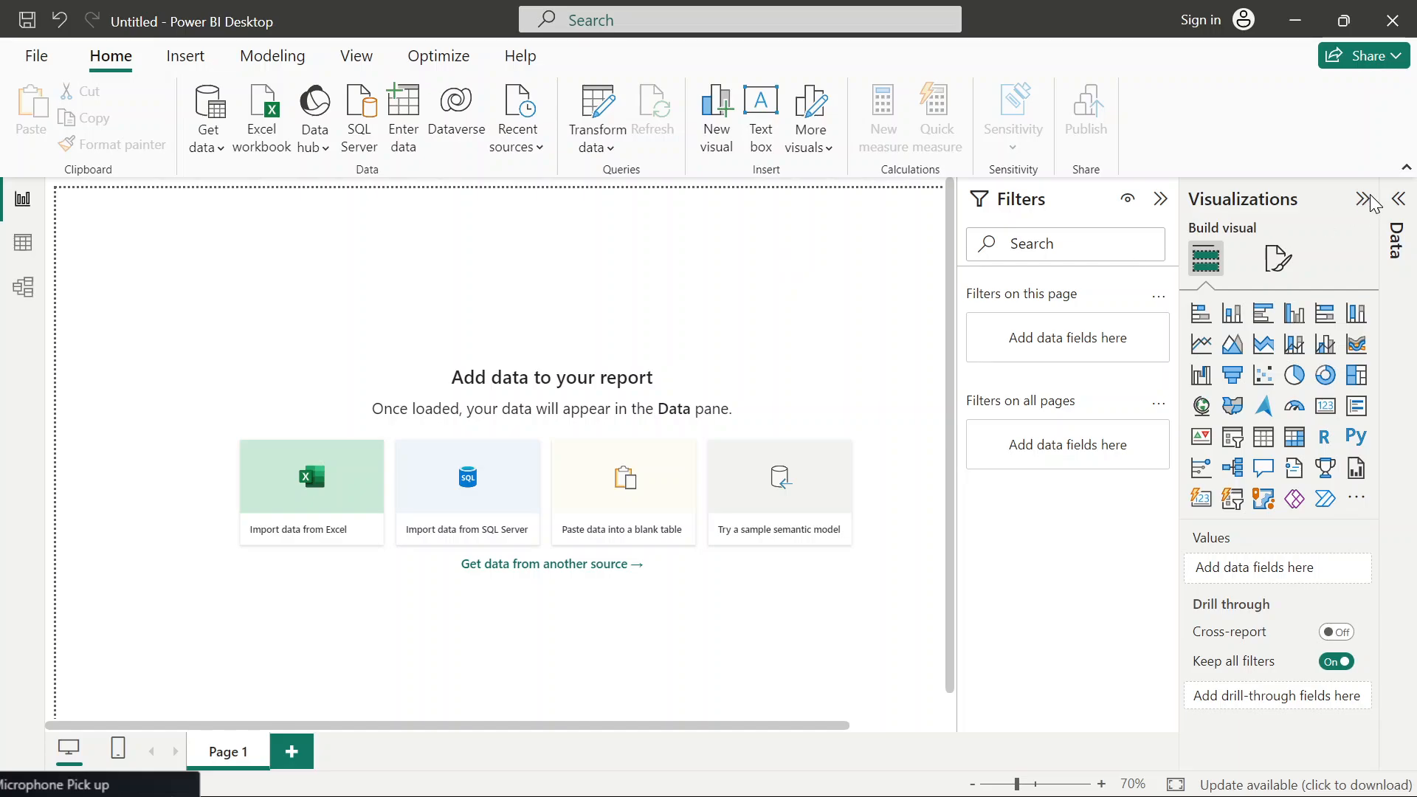
left_click(1399, 201)
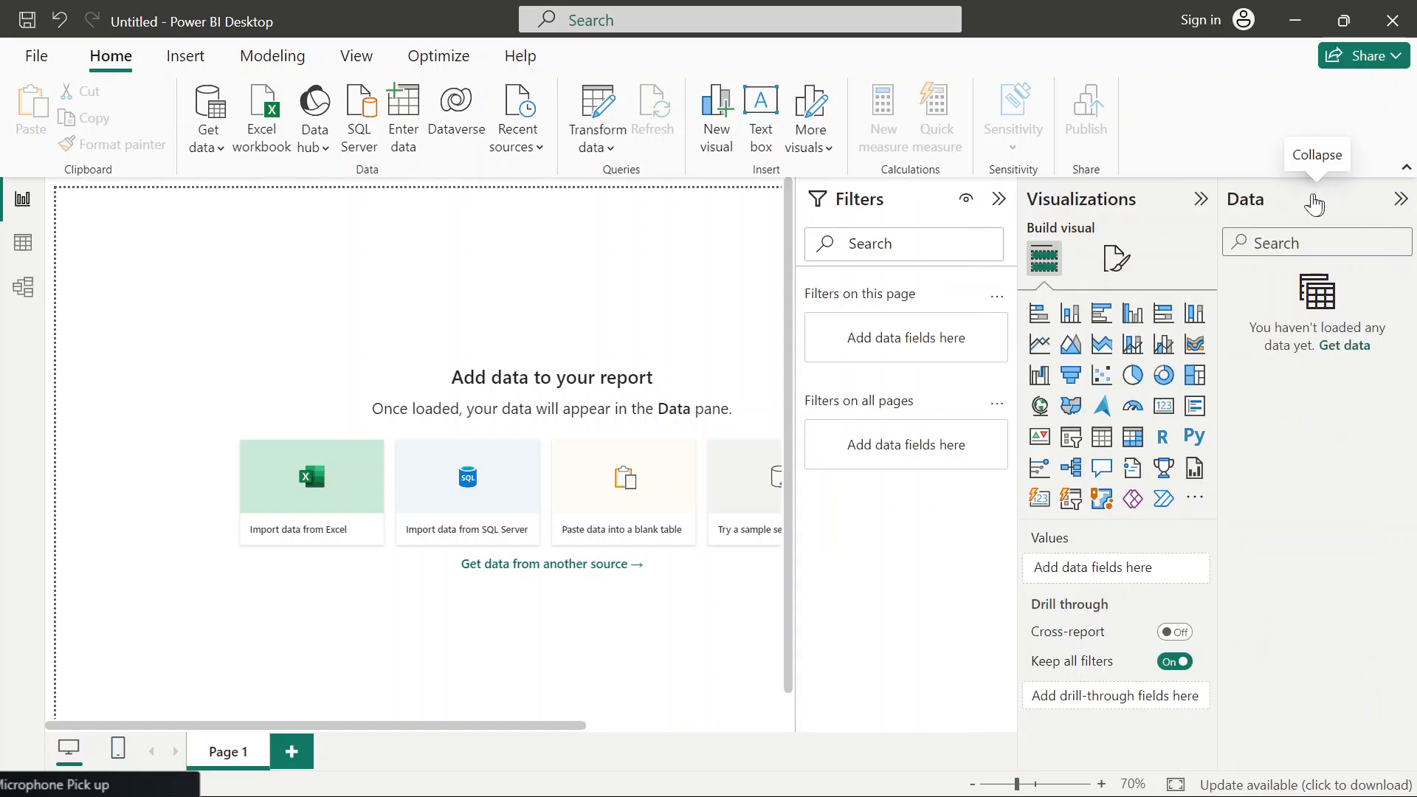
scroll(286, 268, "down", 2)
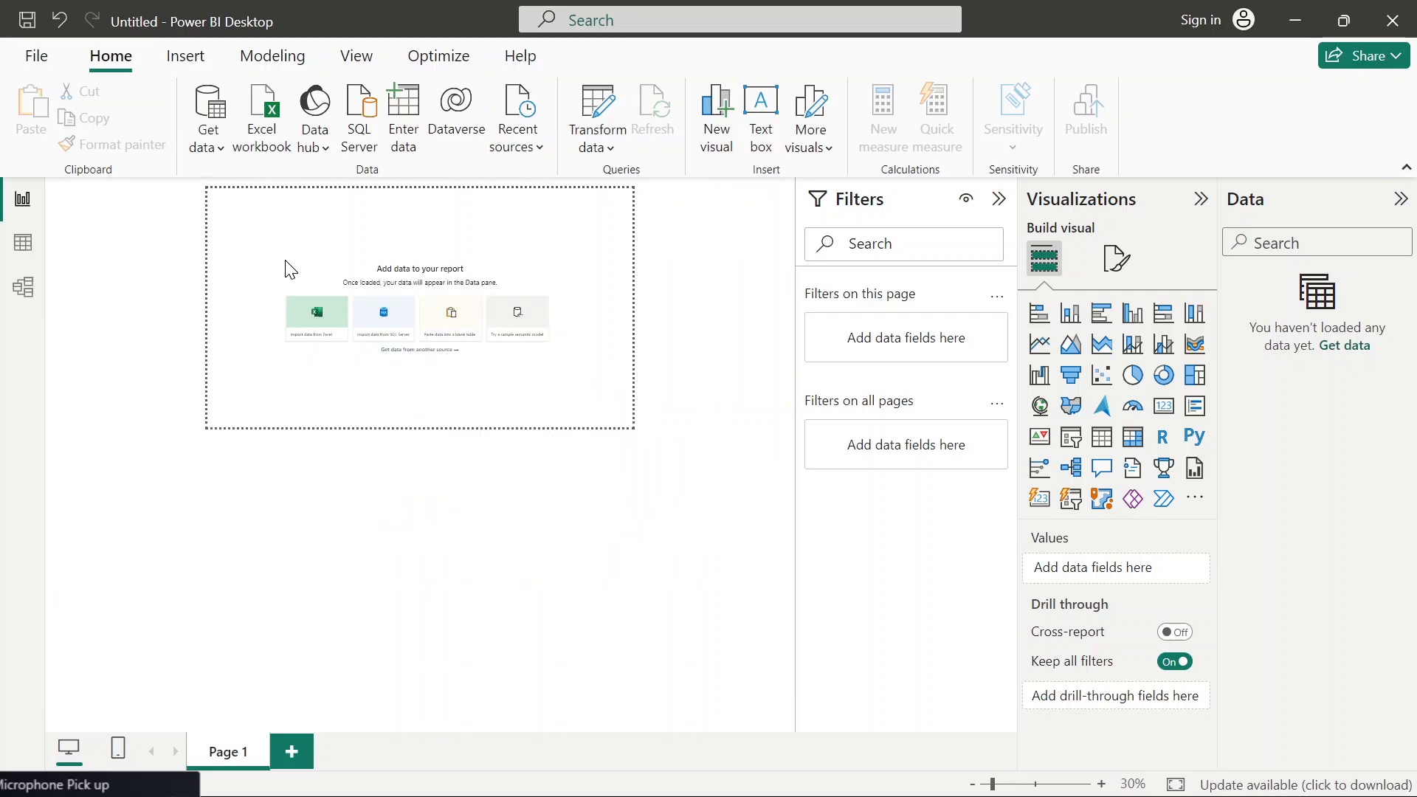
scroll(286, 269, "up", 3)
scroll(286, 269, "down", 3)
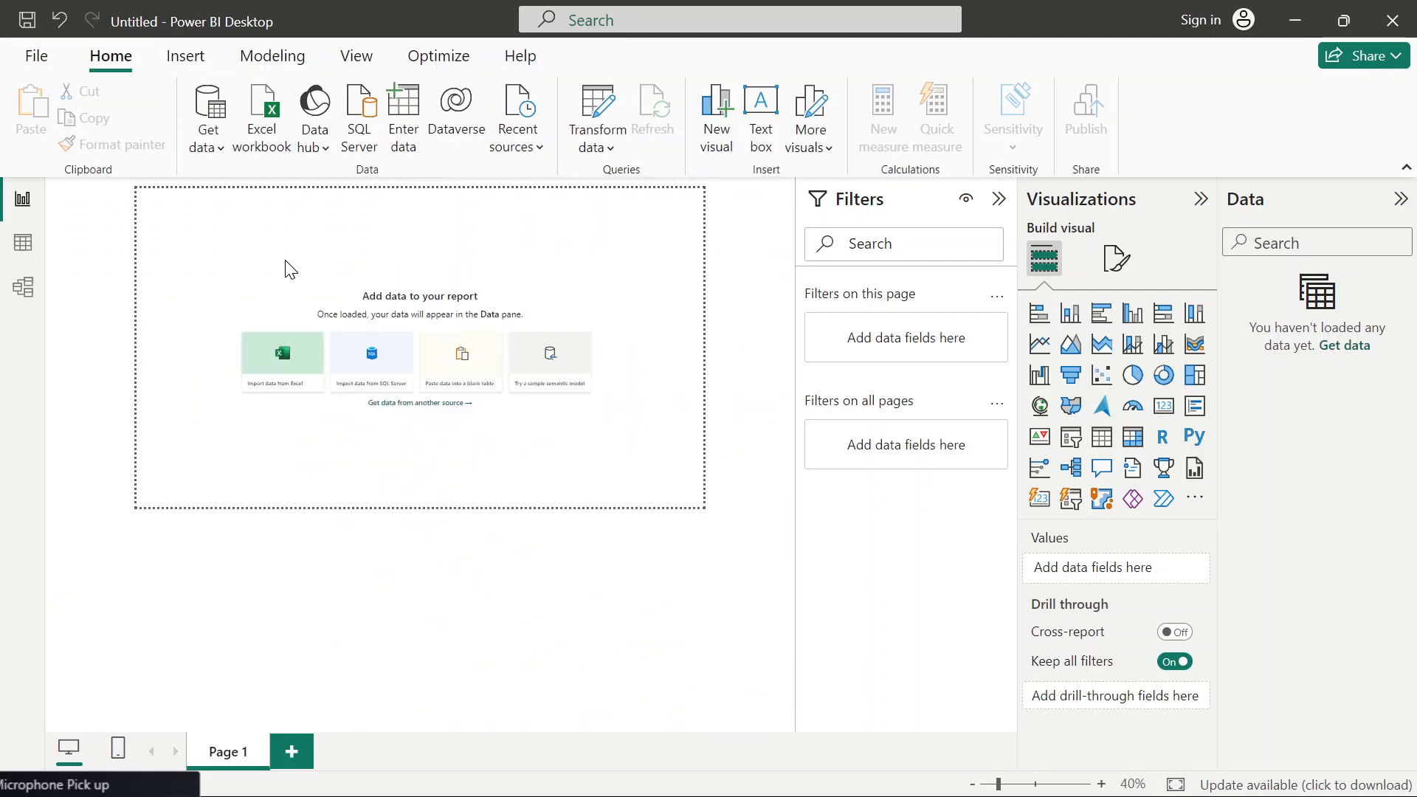
scroll(287, 269, "up", 3)
scroll(287, 269, "down", 3)
scroll(286, 269, "up", 2)
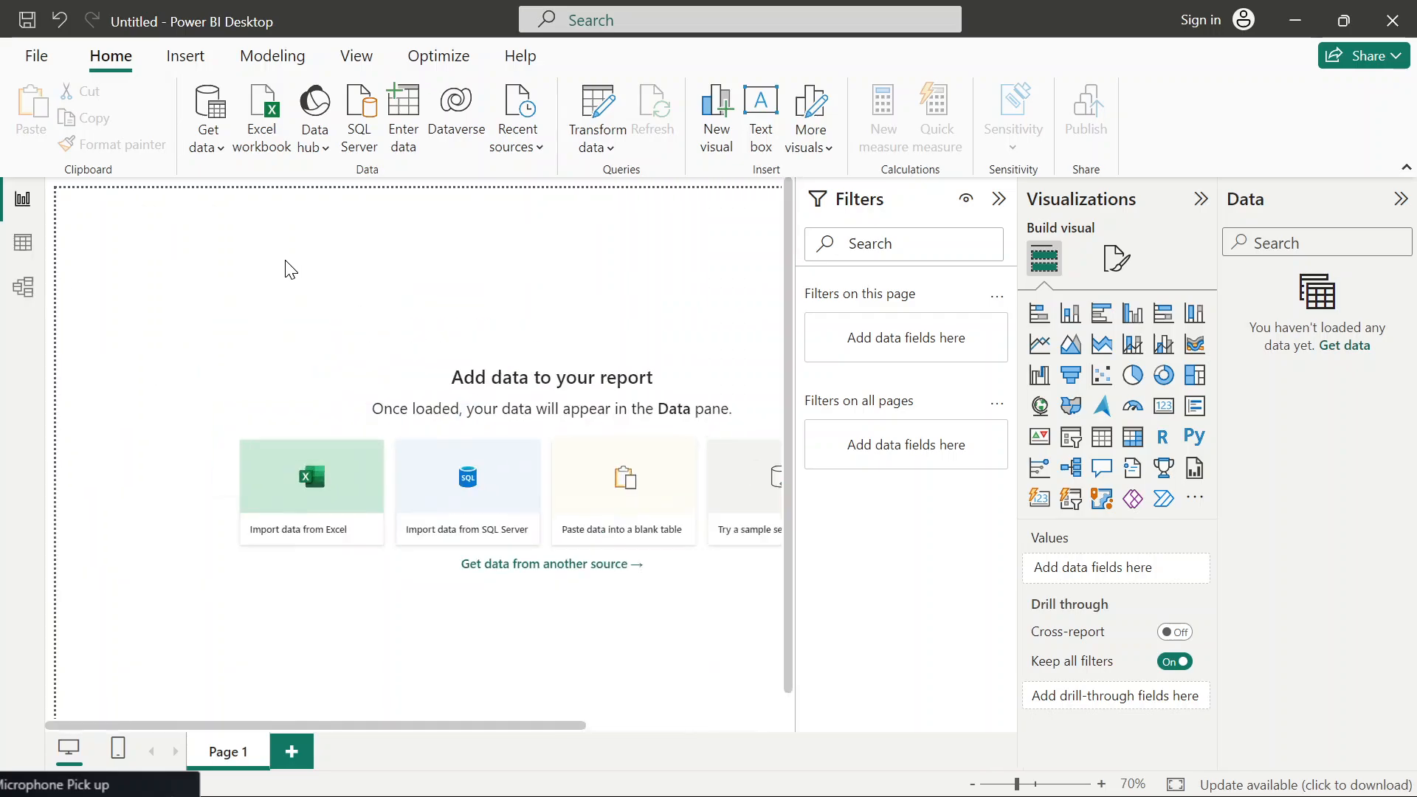
scroll(286, 269, "down", 2)
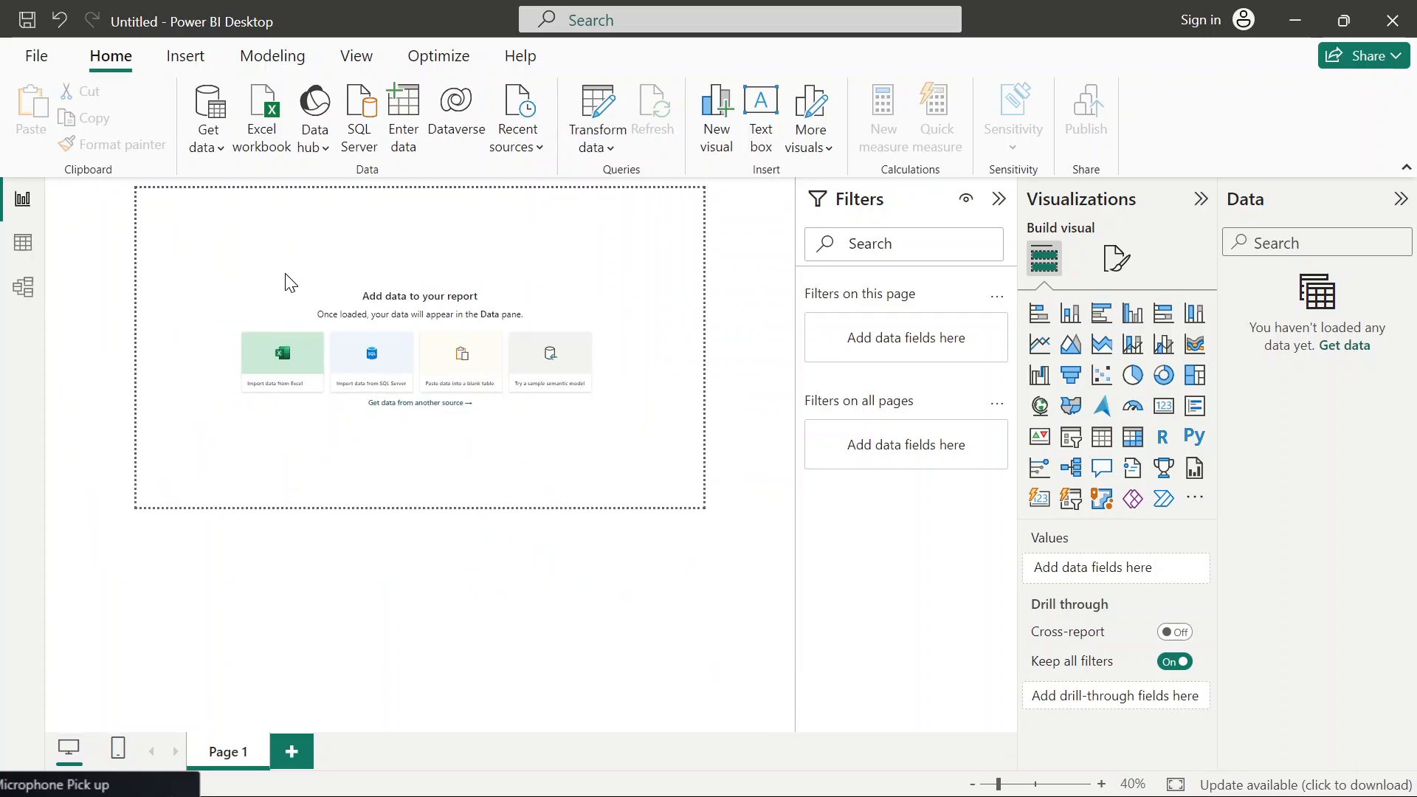
scroll(287, 279, "up", 3)
scroll(286, 279, "down", 2)
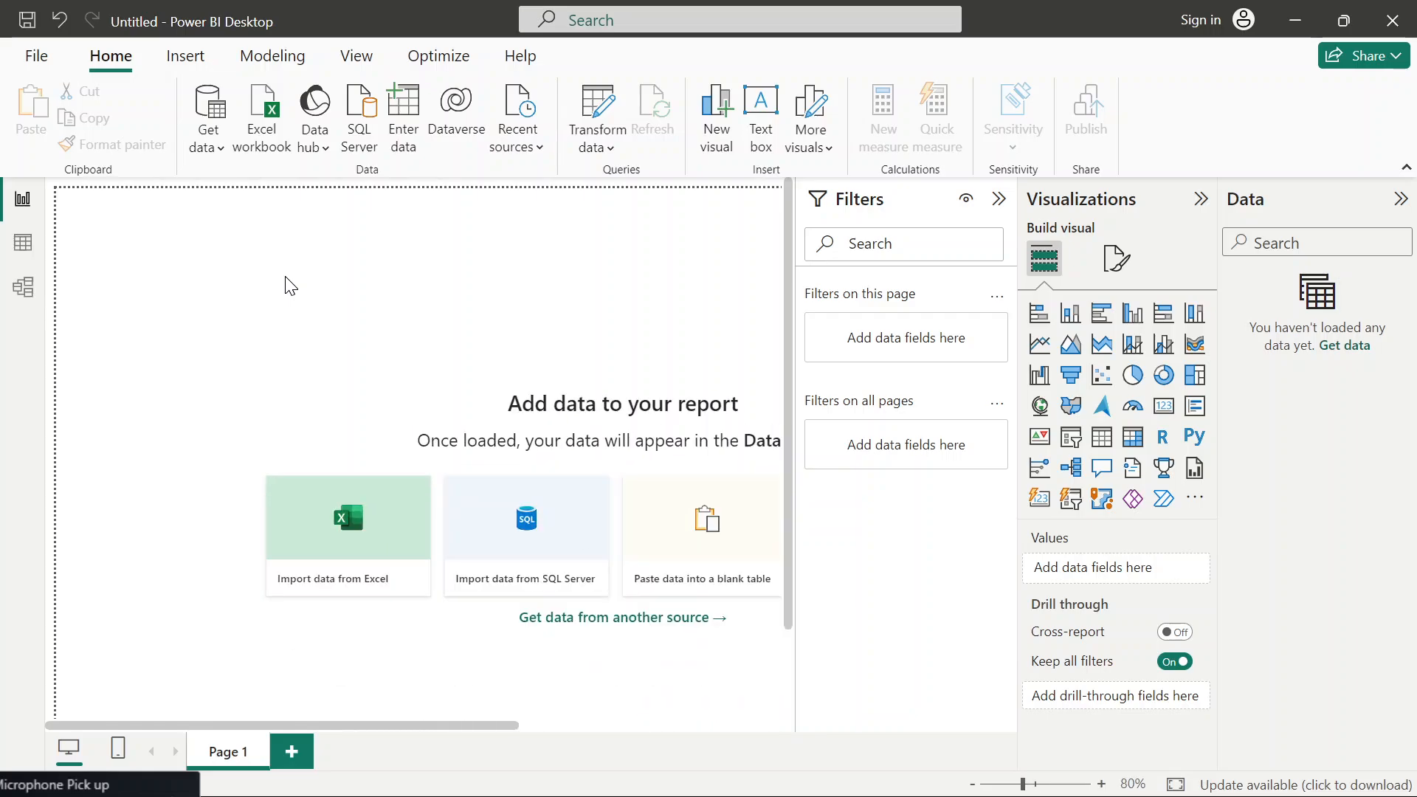
scroll(286, 279, "down", 2)
scroll(286, 279, "up", 3)
scroll(290, 286, "up", 1)
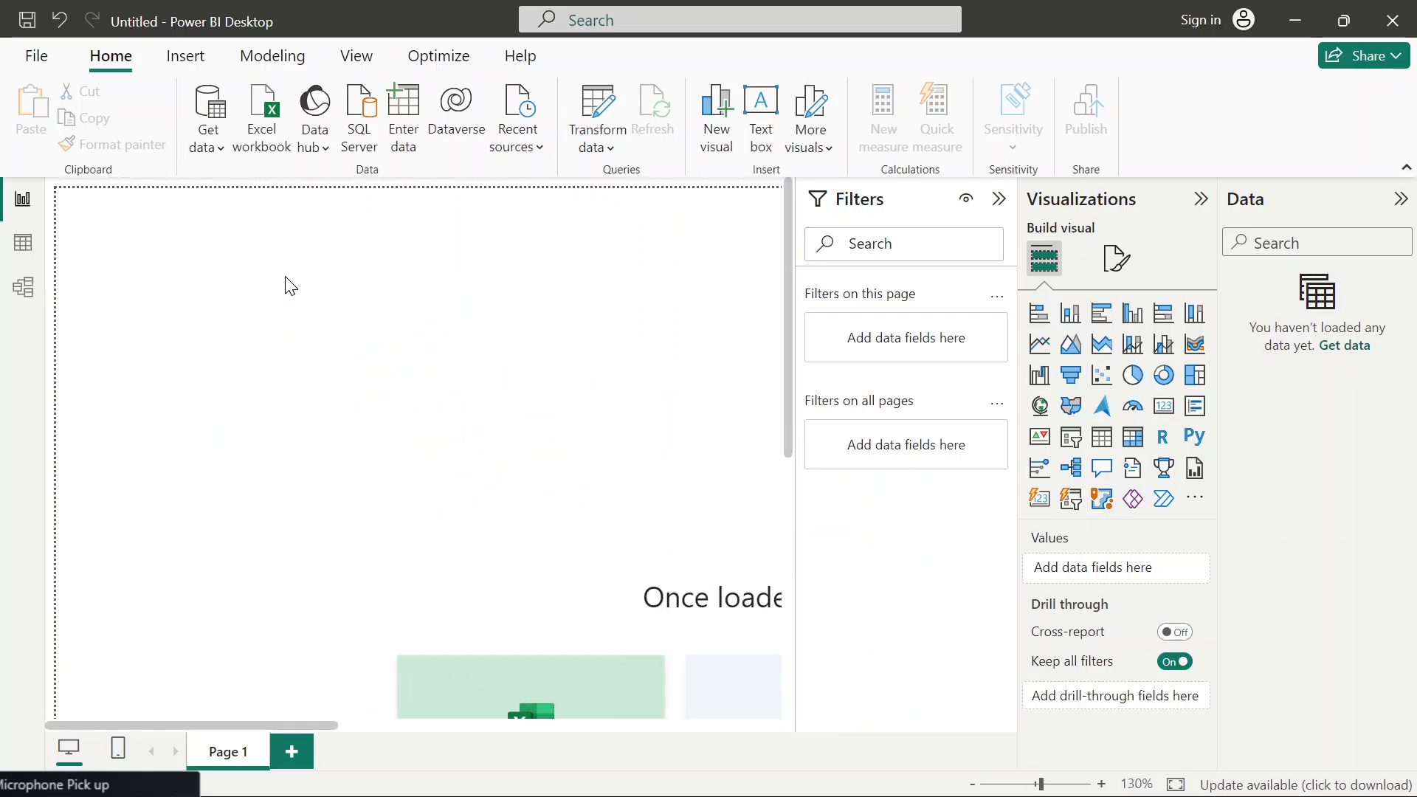
scroll(290, 286, "down", 4)
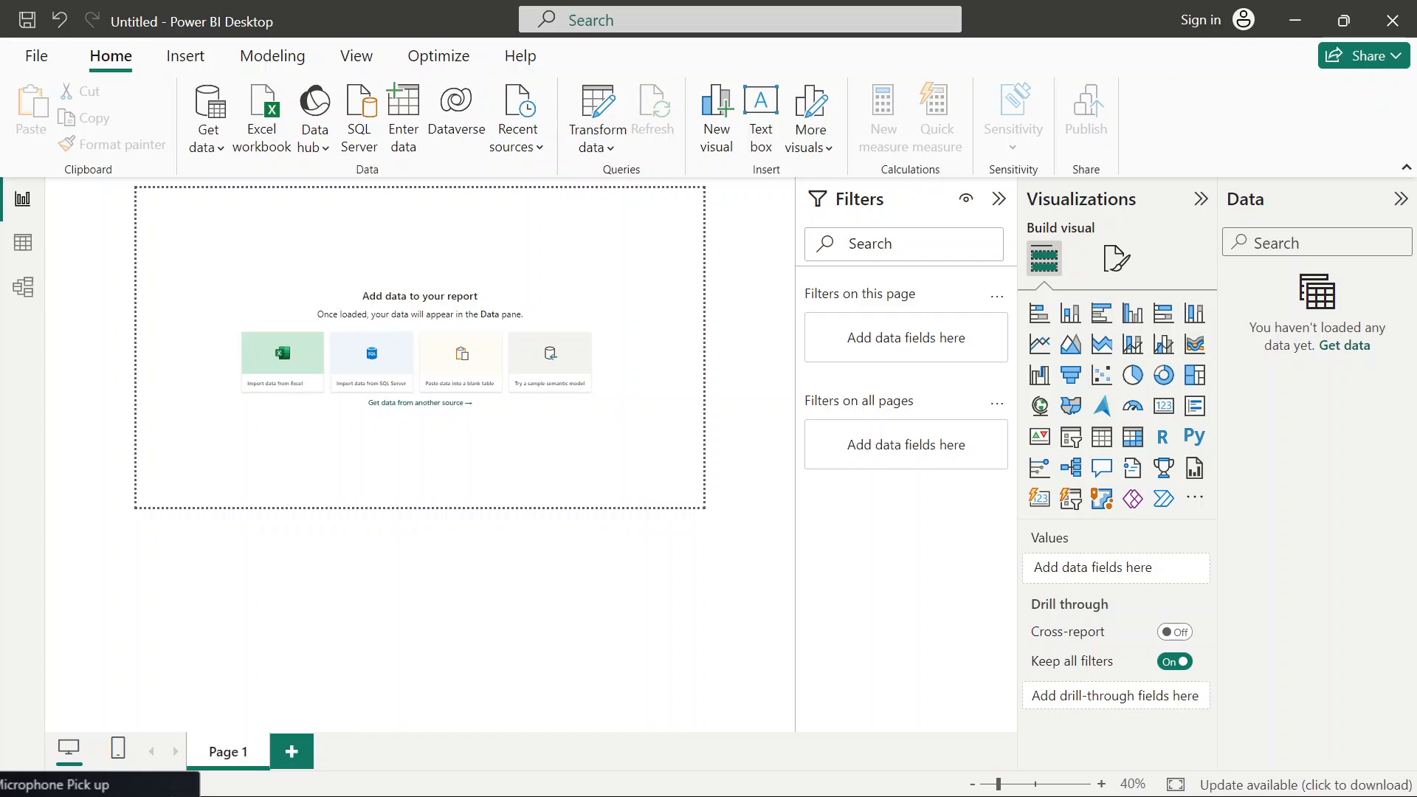
- Switch to the Canva presentation and advance to the slide "Loading Your Data Into Power BI Desktop"
mouse_move(807, 771)
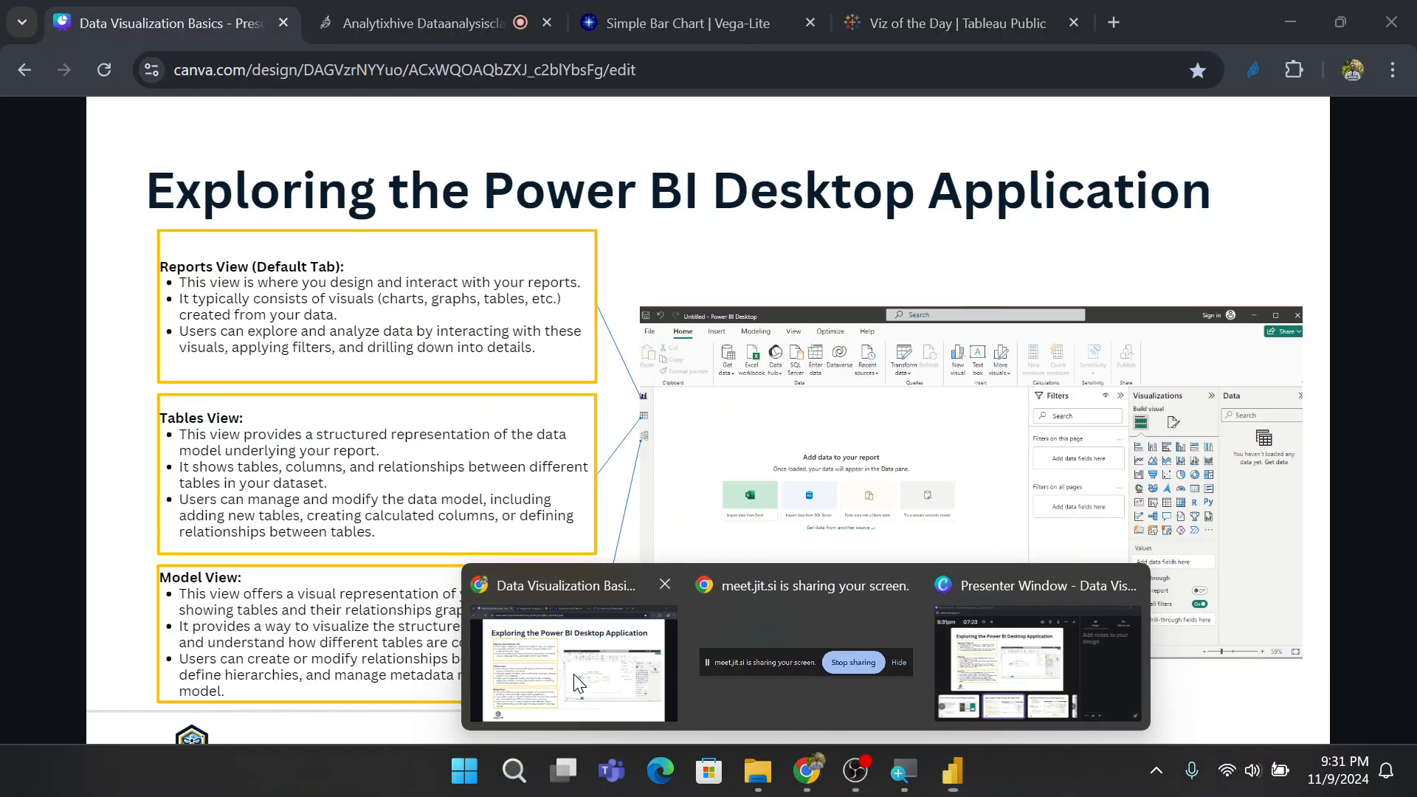
left_click(542, 583)
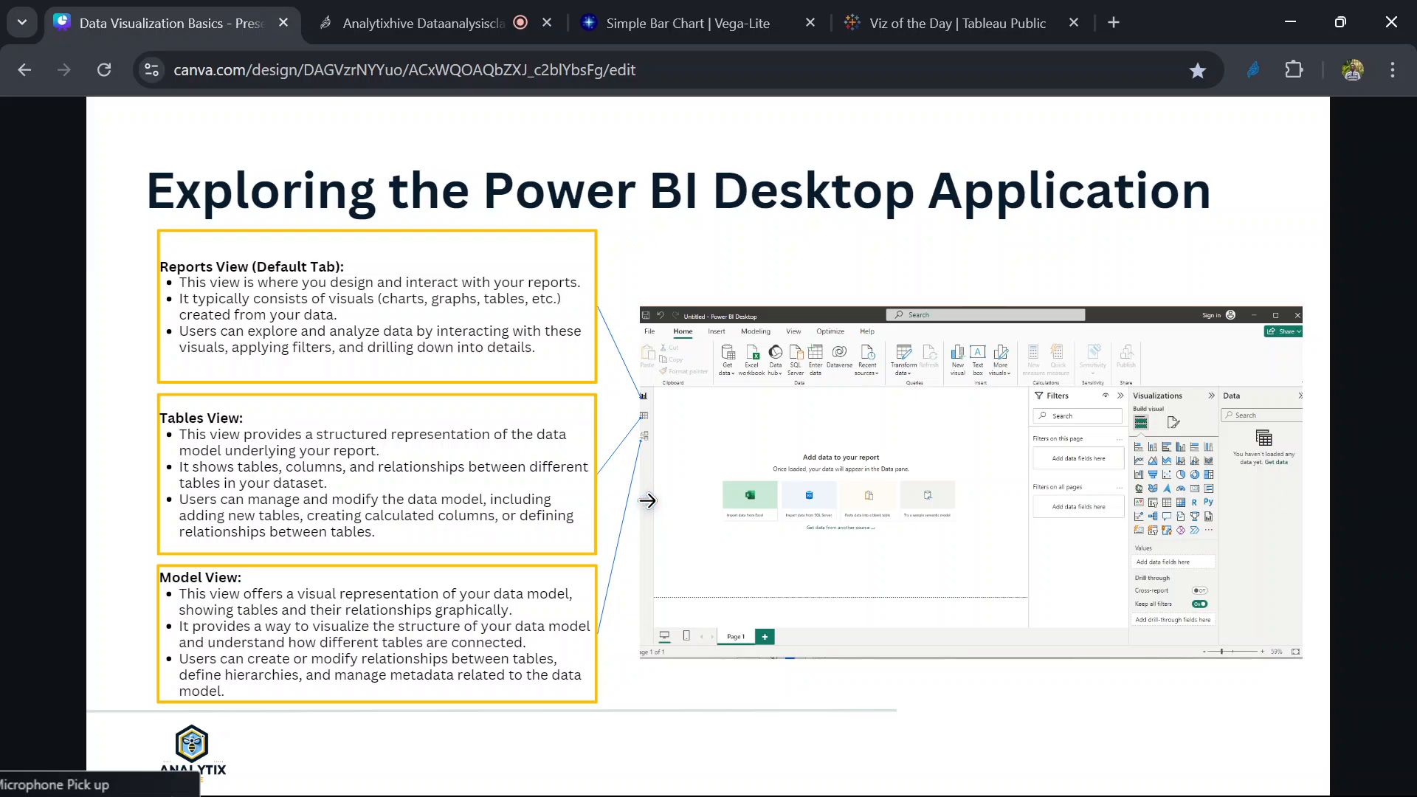
left_click(647, 501)
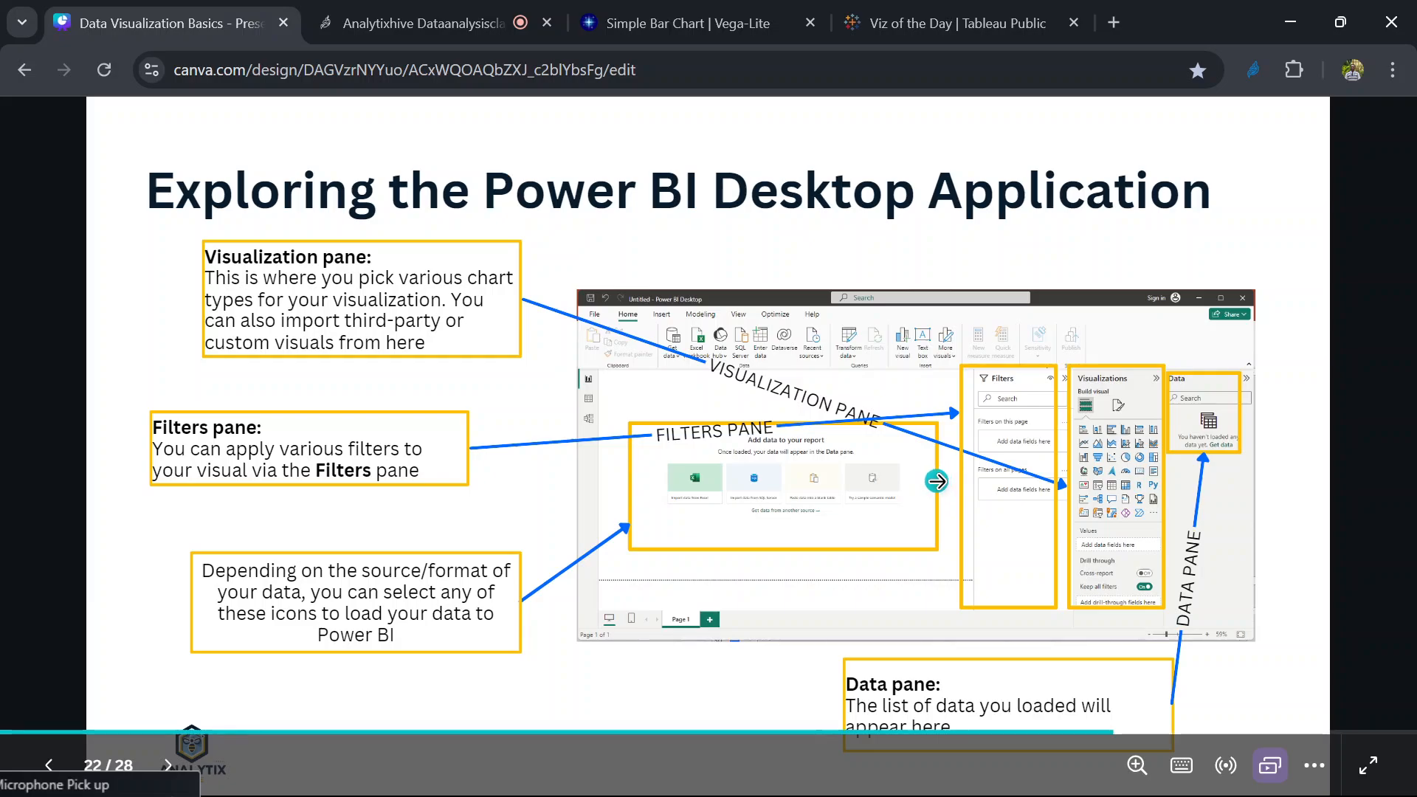
left_click(936, 480)
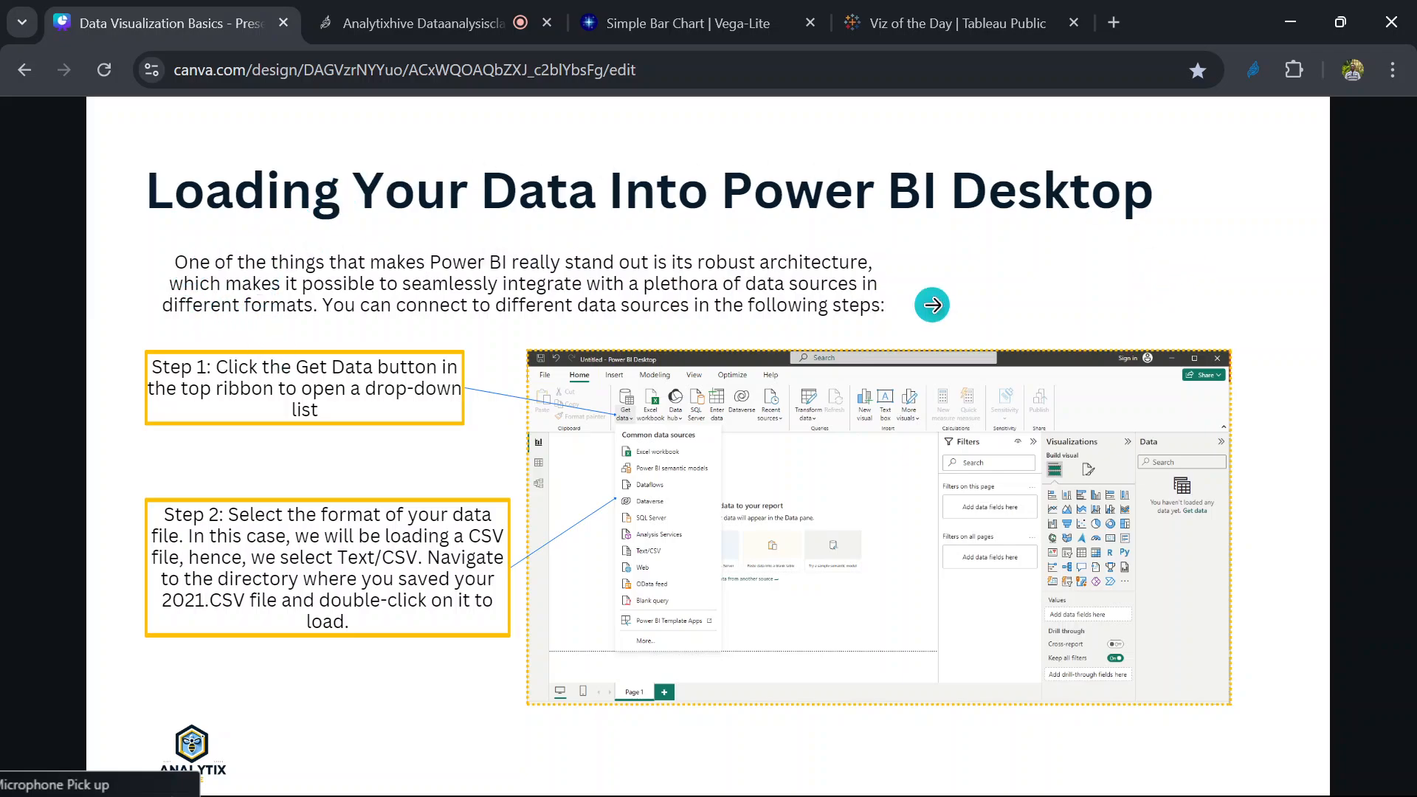
- Switch back to the untitled report in Power BI Desktop
mouse_move(856, 780)
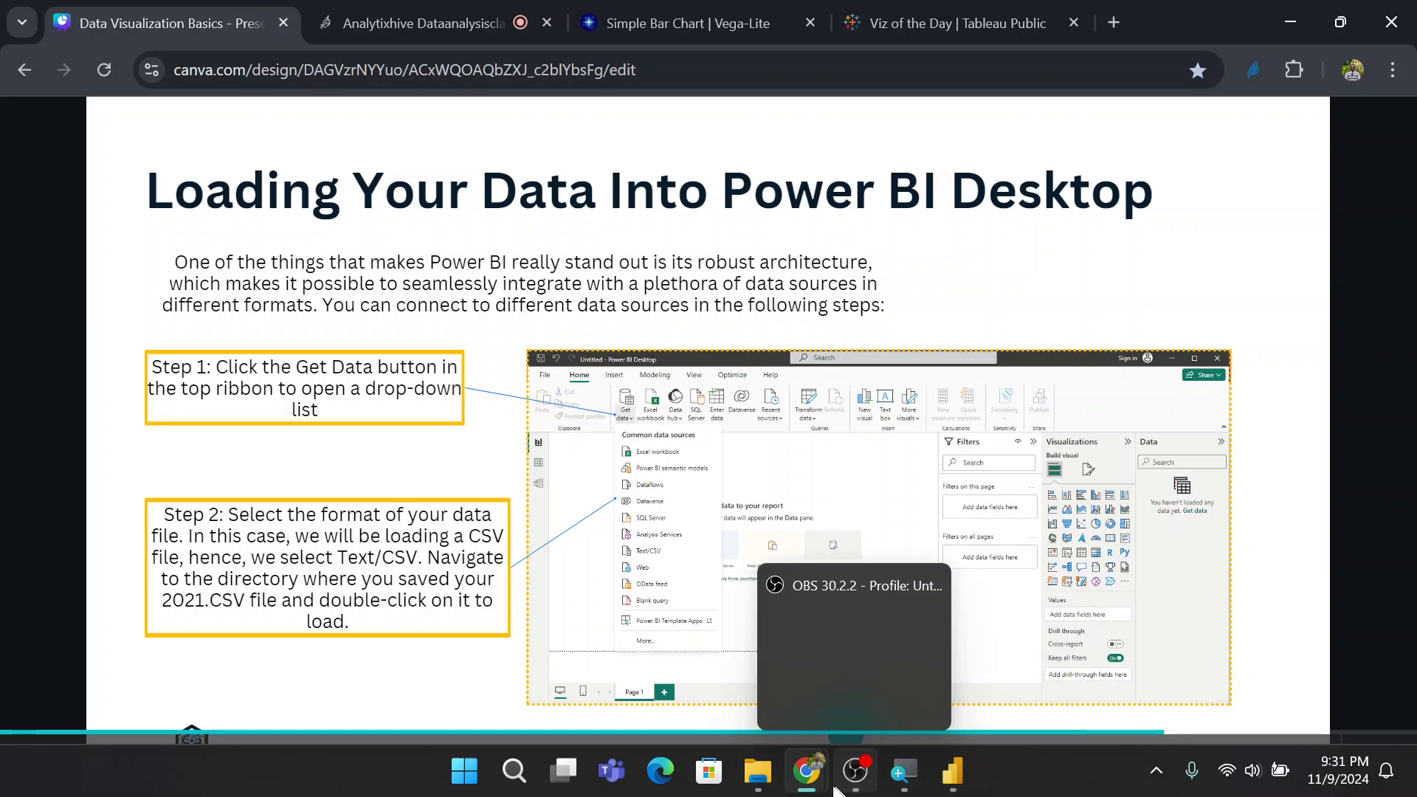
mouse_move(952, 772)
left_click(958, 604)
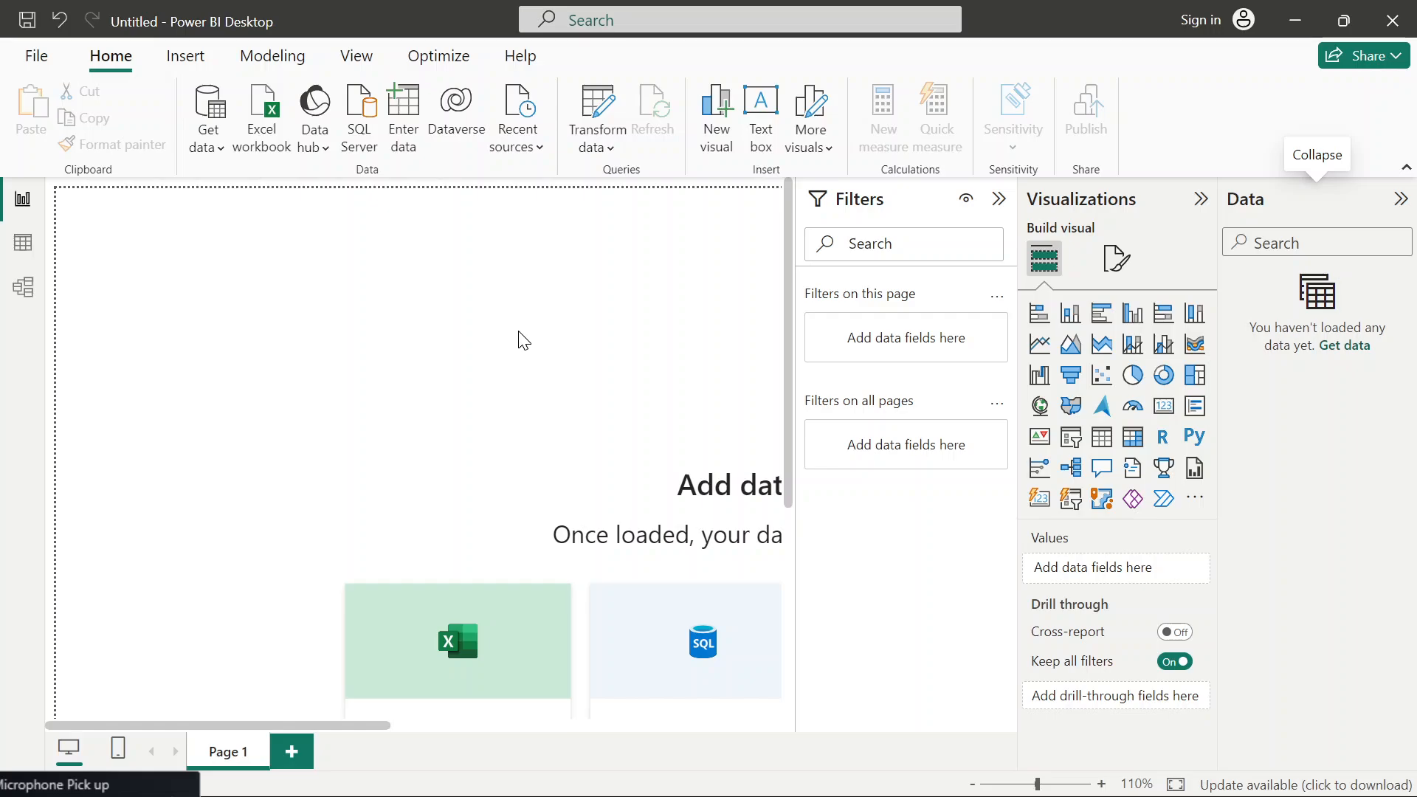
- Try different zoom levels of the report canvas, ending at 80%, and open the list of common data sources
scroll(519, 332, "down", 7)
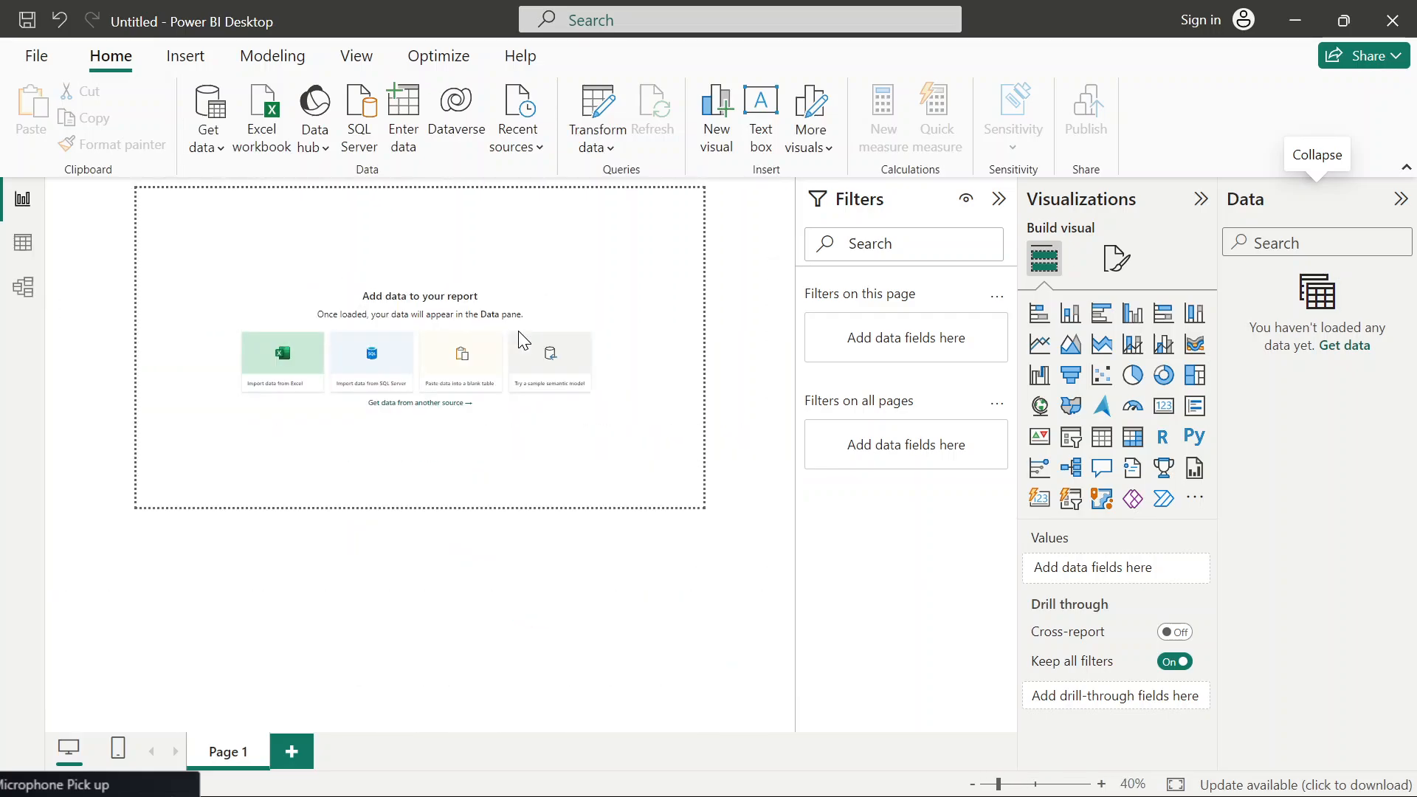
scroll(524, 341, "up", 6)
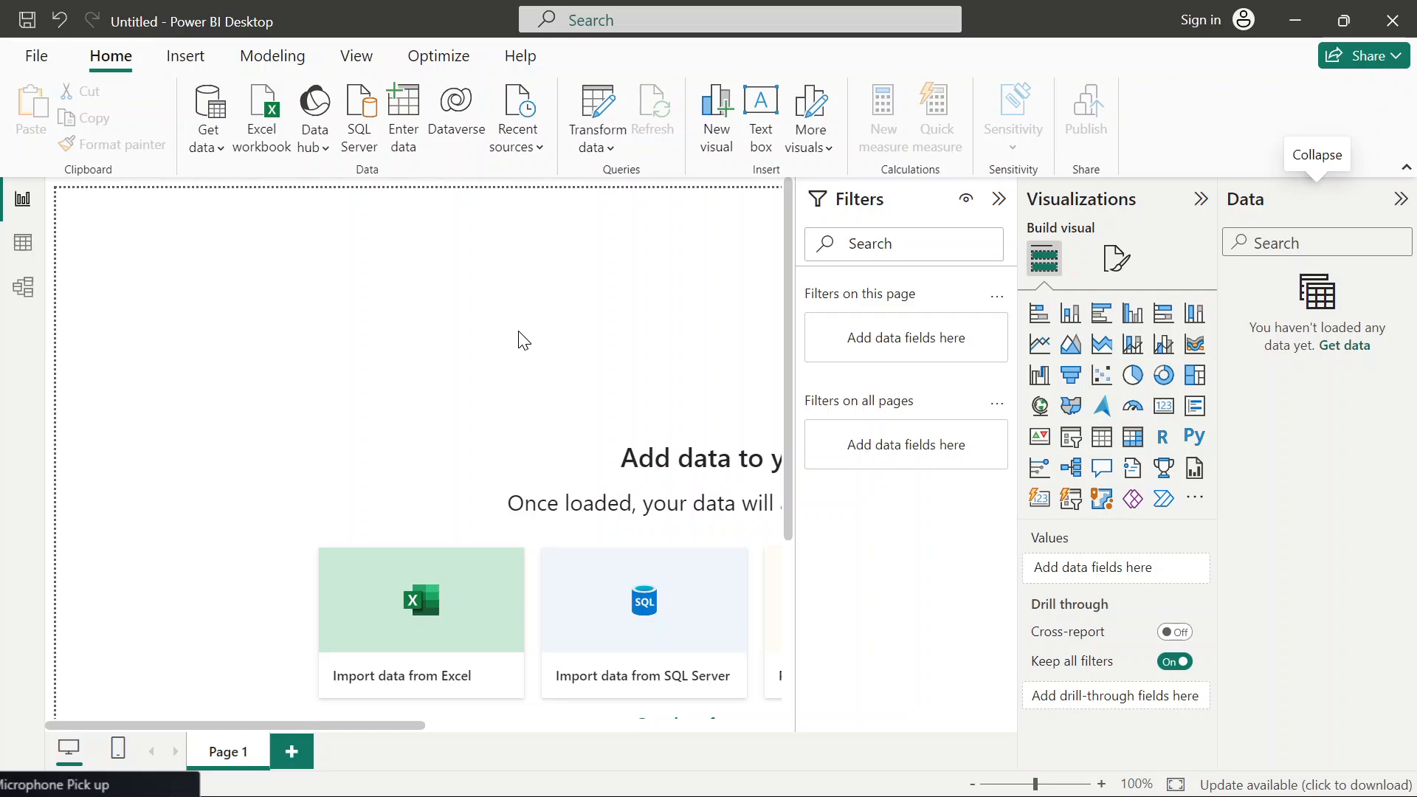
scroll(519, 336, "down", 7)
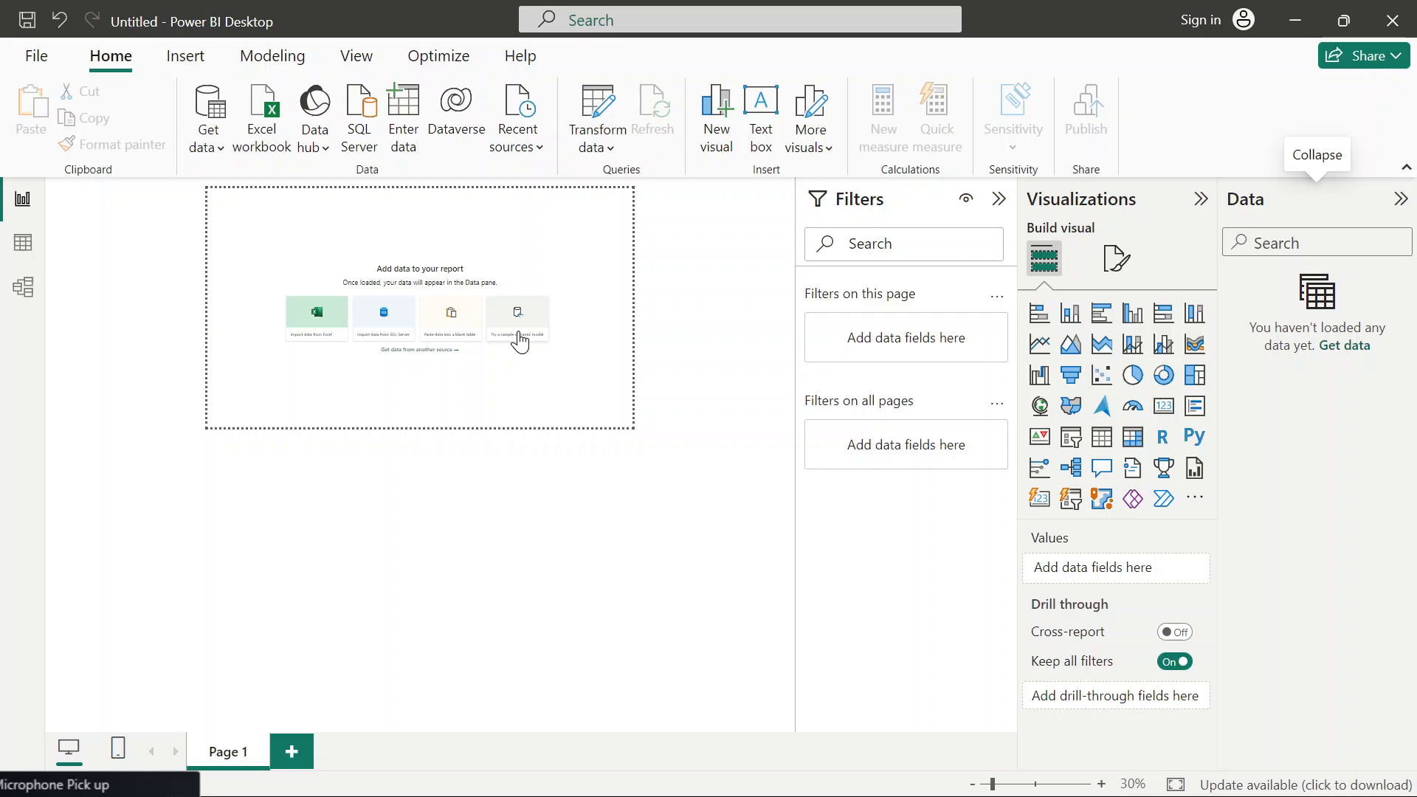
scroll(520, 340, "up", 5)
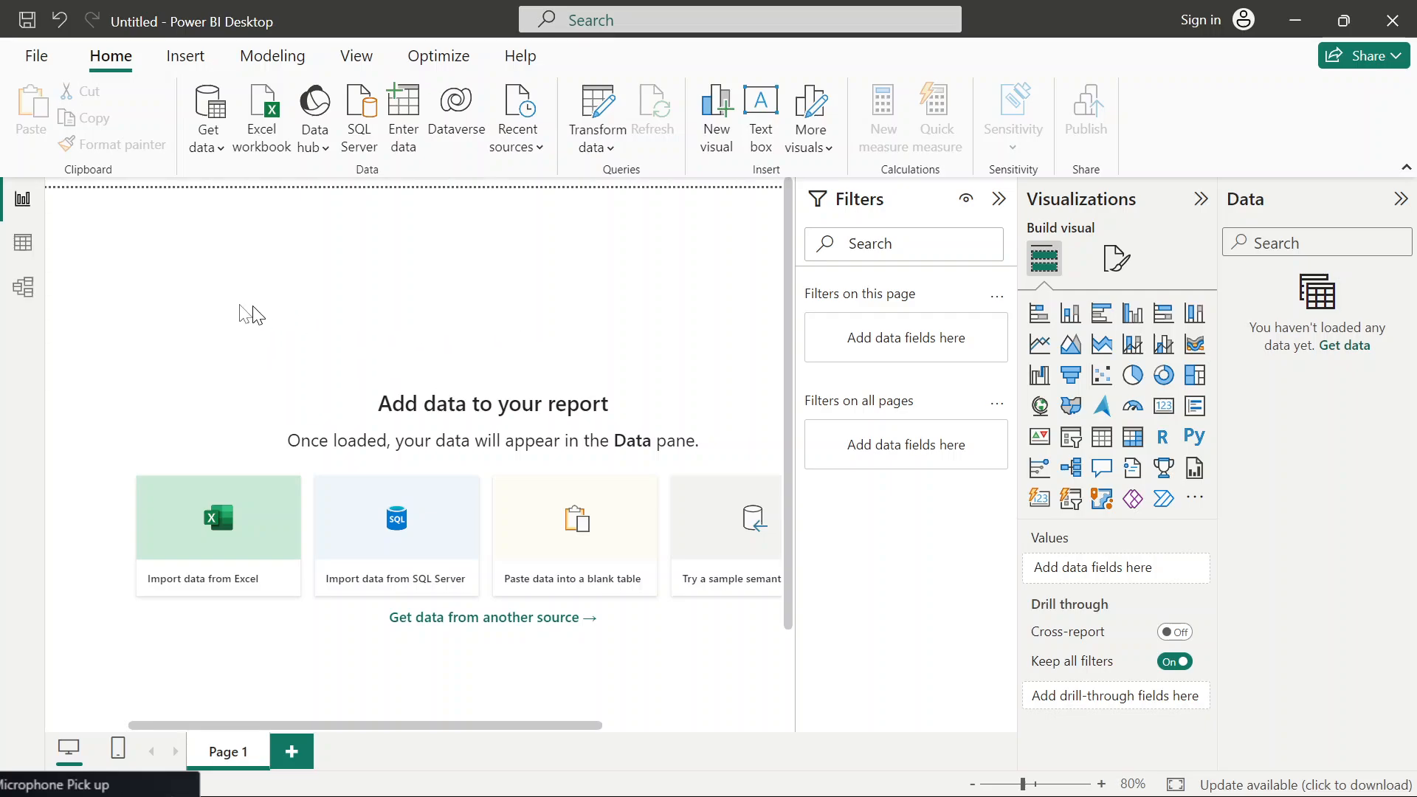
left_click(219, 148)
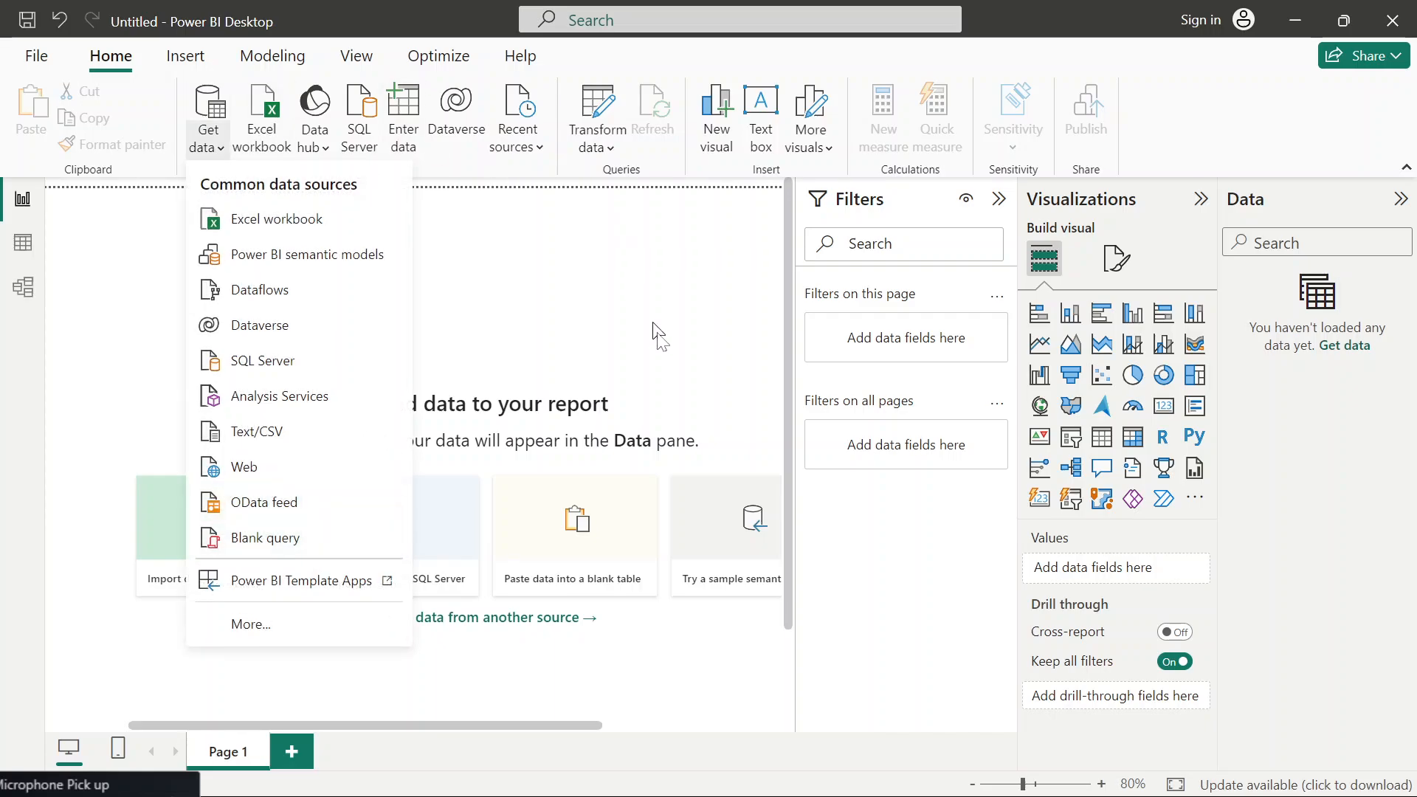
- Switch to the Session 2 window in File Explorer and inspect Sample Superstore Dataset.xlsx in the Citizen Analyst 1.0 Dataset folder
mouse_move(758, 771)
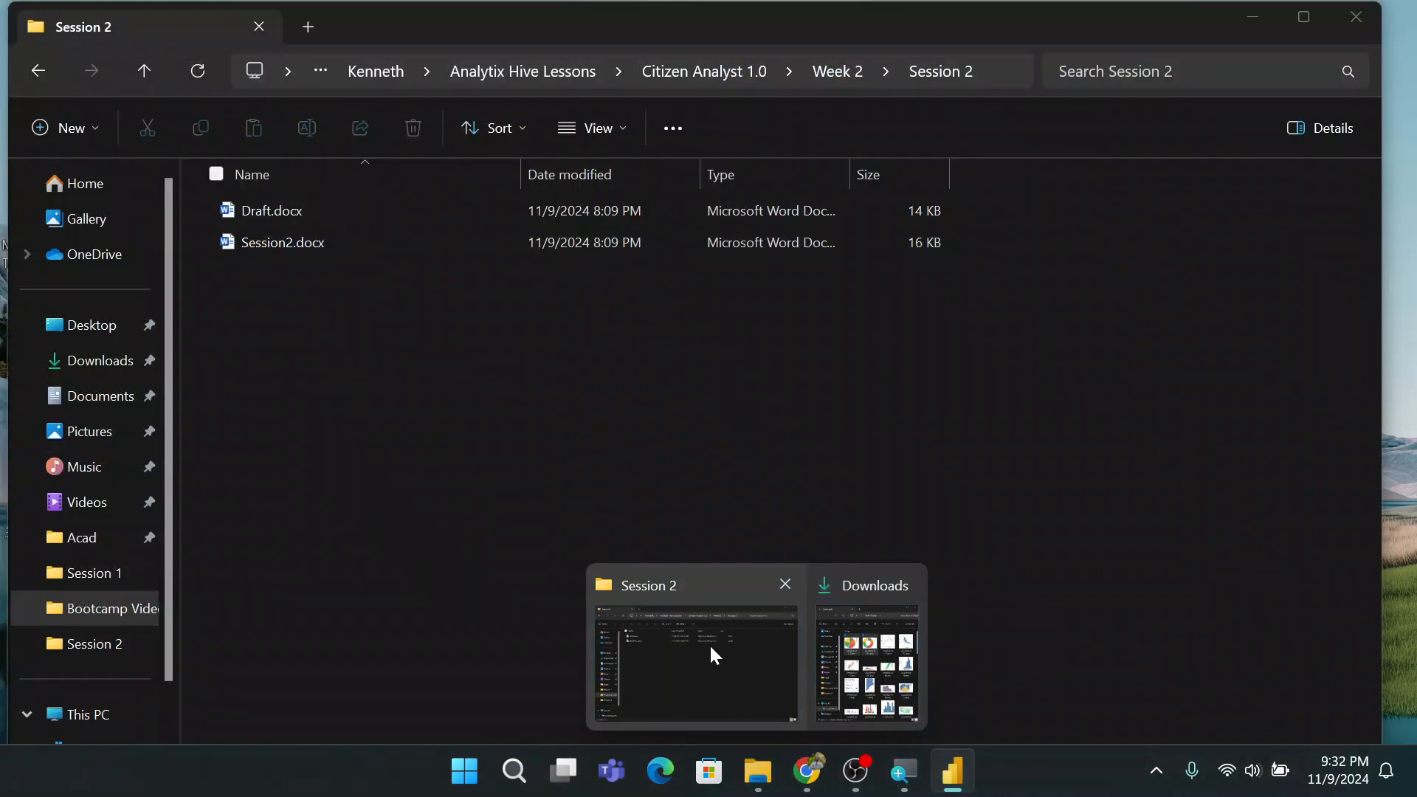
left_click(709, 648)
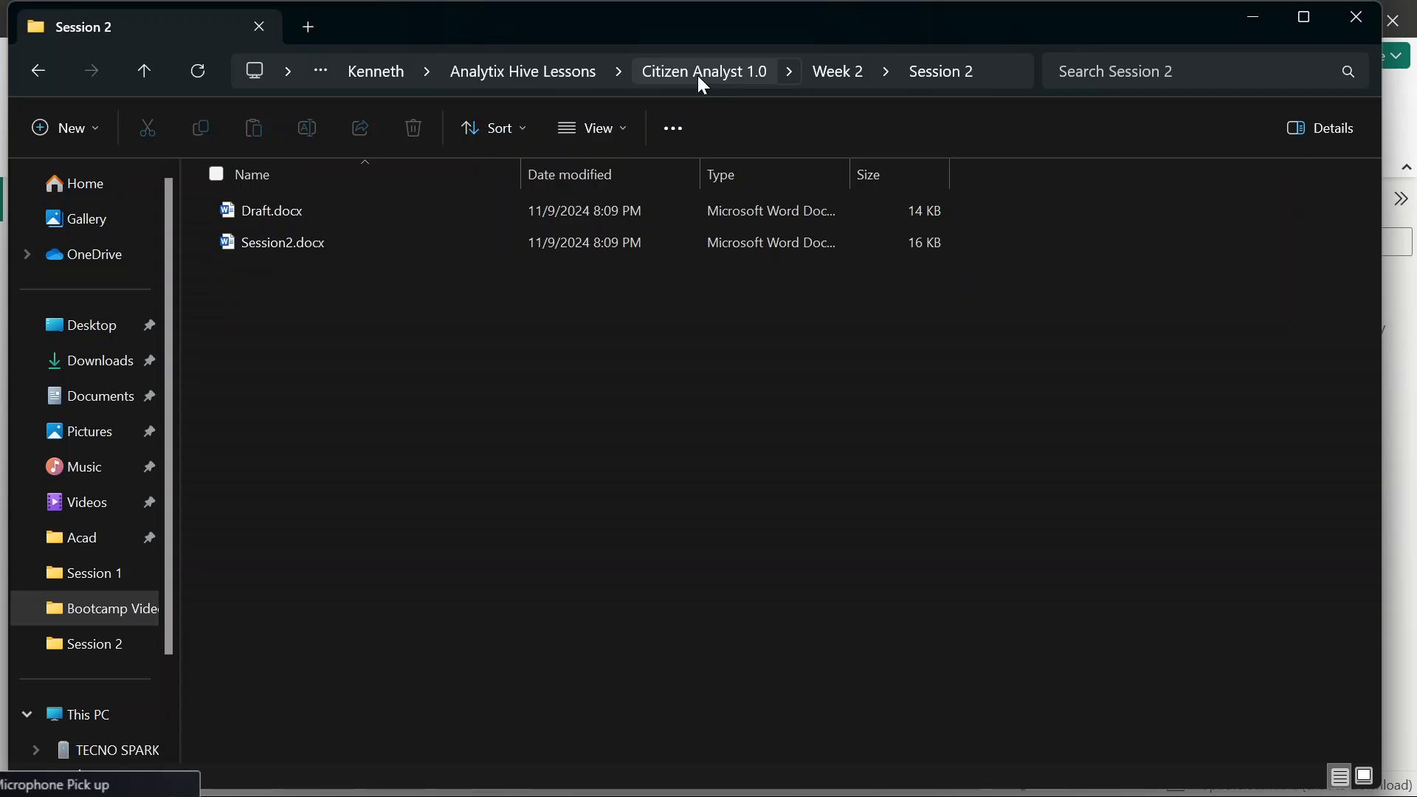
left_click(698, 76)
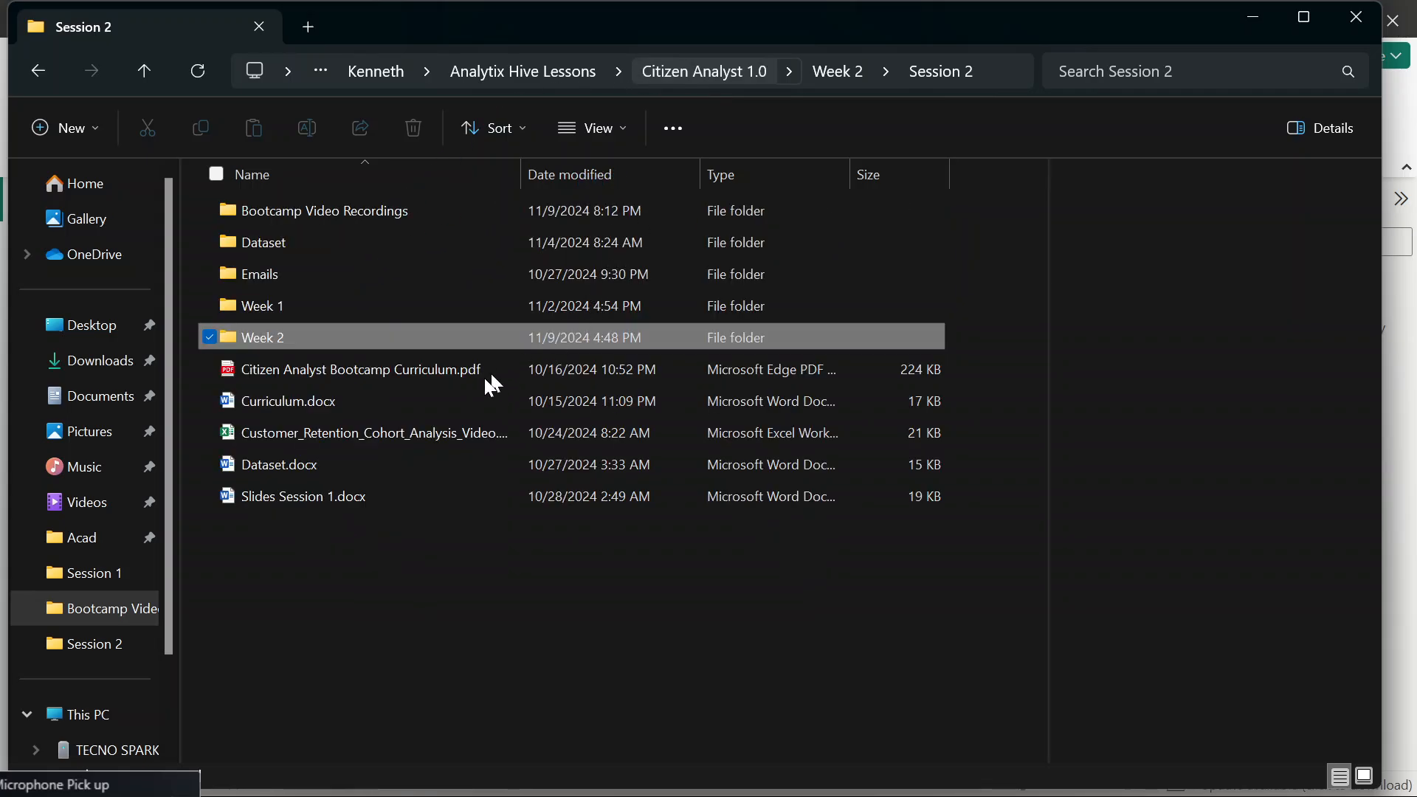
left_click(367, 244)
double_click(368, 243)
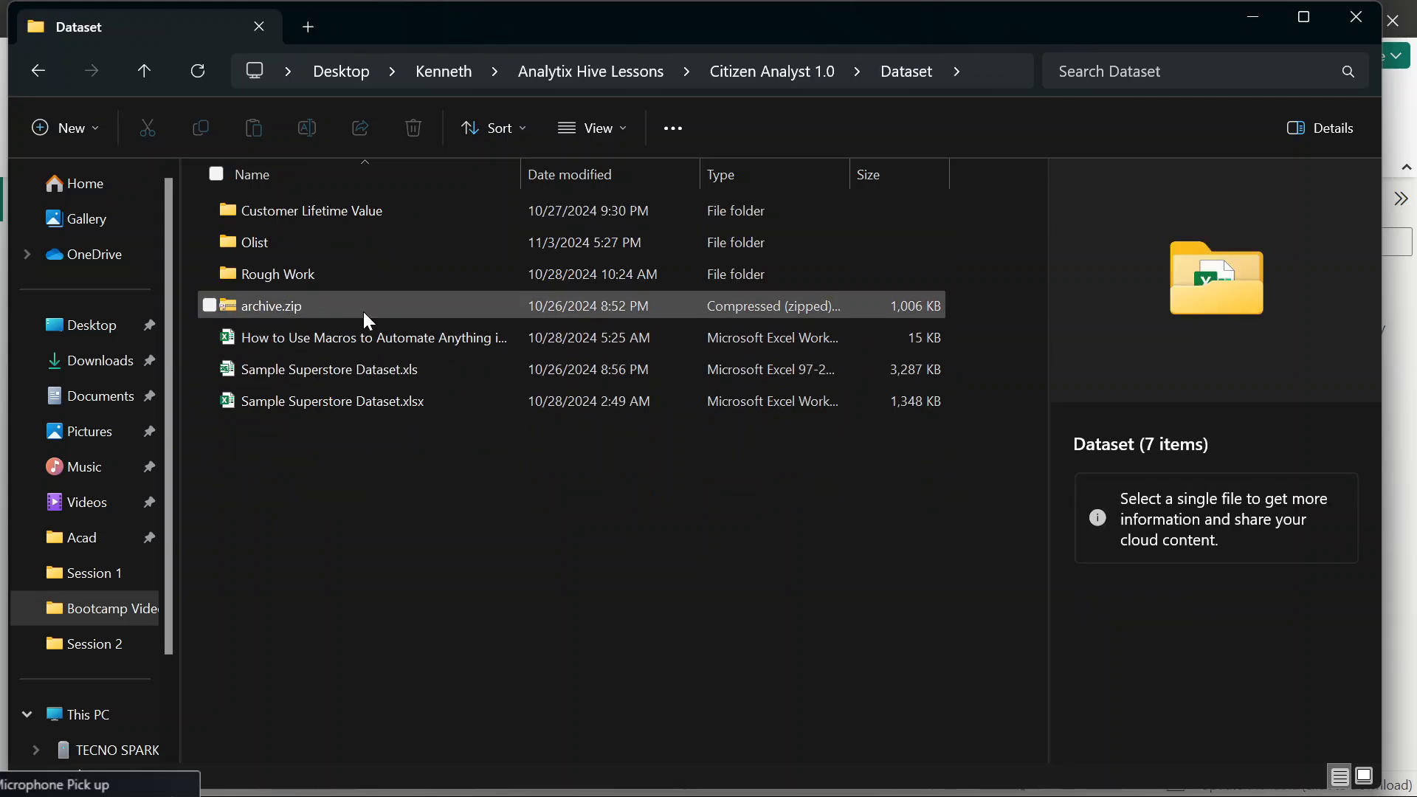
left_click(394, 397)
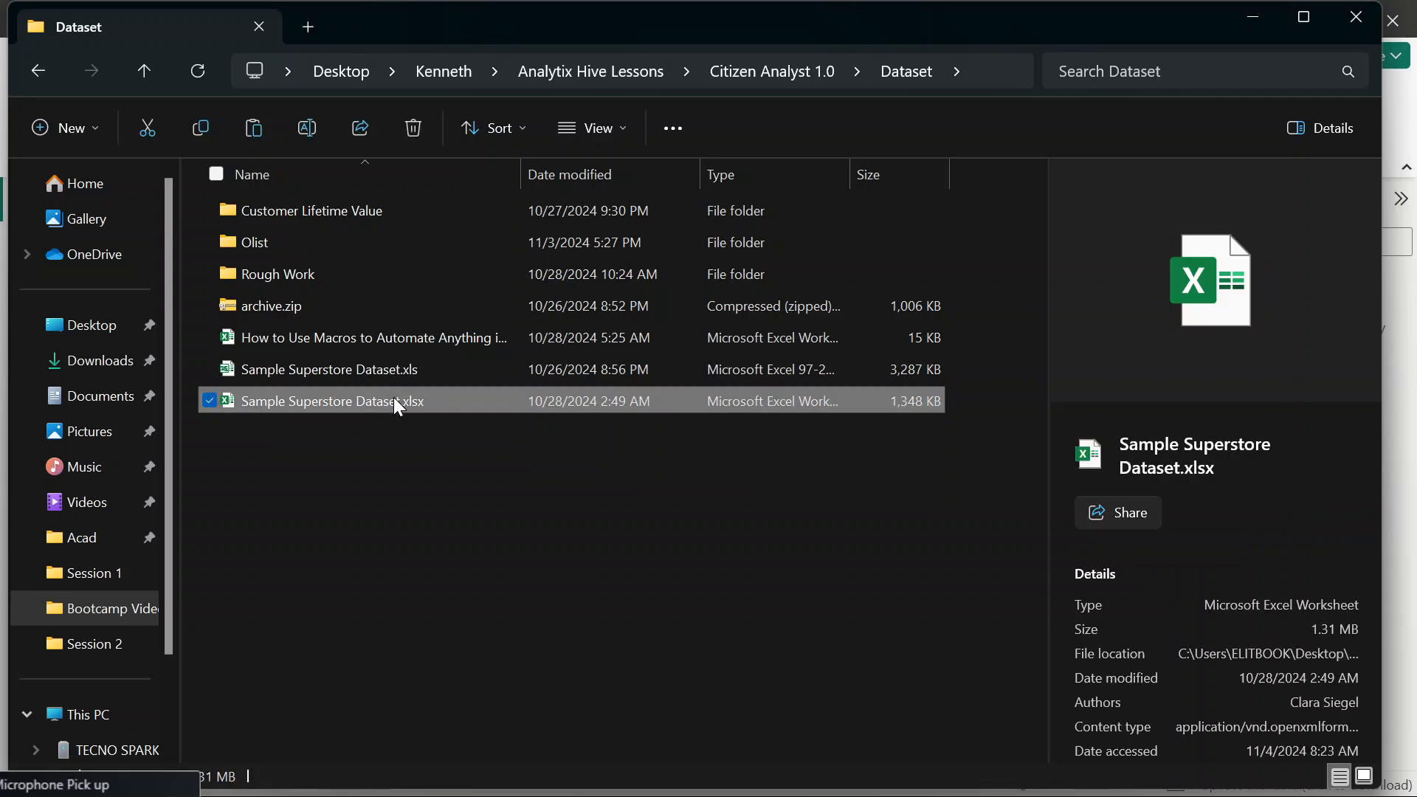
left_click(208, 399)
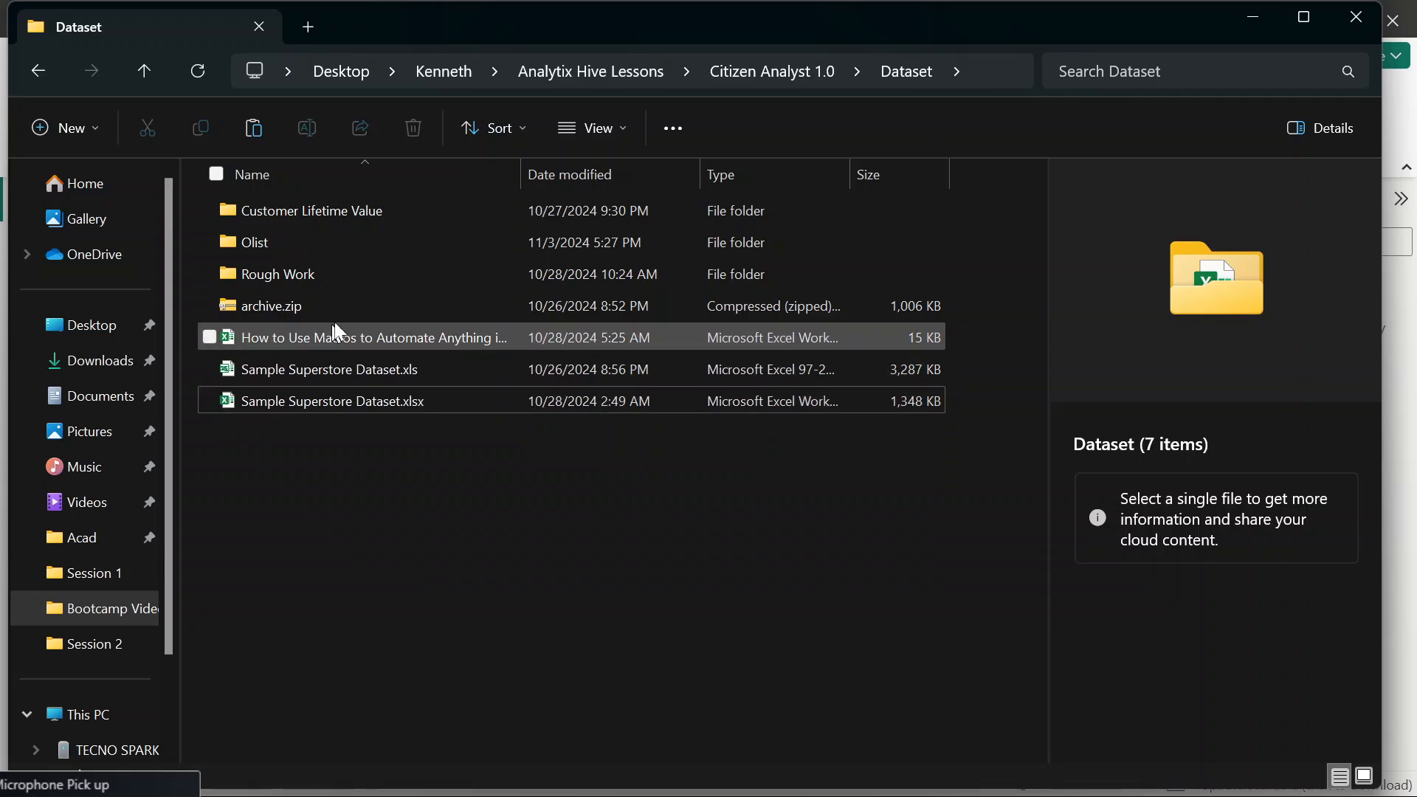
- Copy the workbook TransformedWithPowerQuery.xlsx from the Session 2 folder inside Week 1
left_click(783, 82)
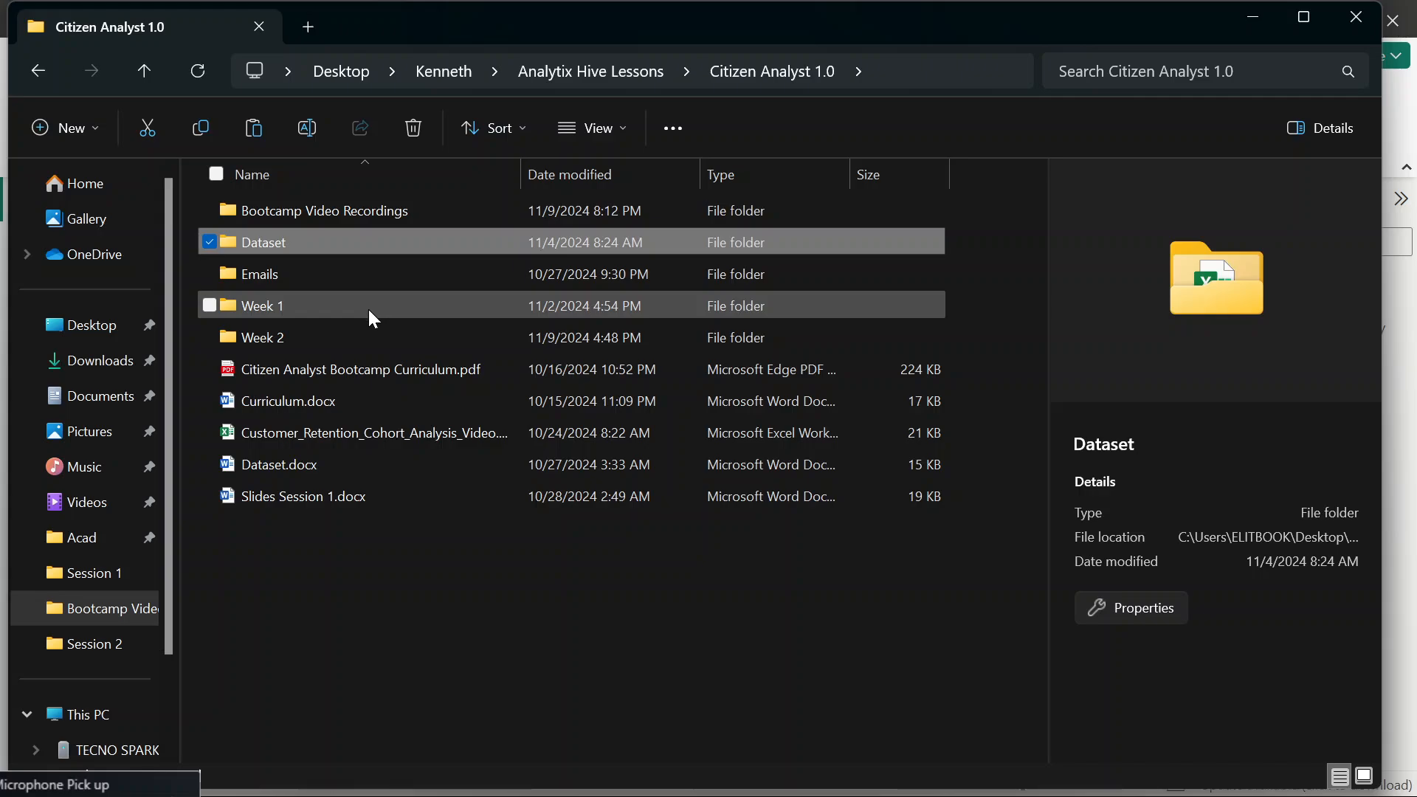
double_click(370, 310)
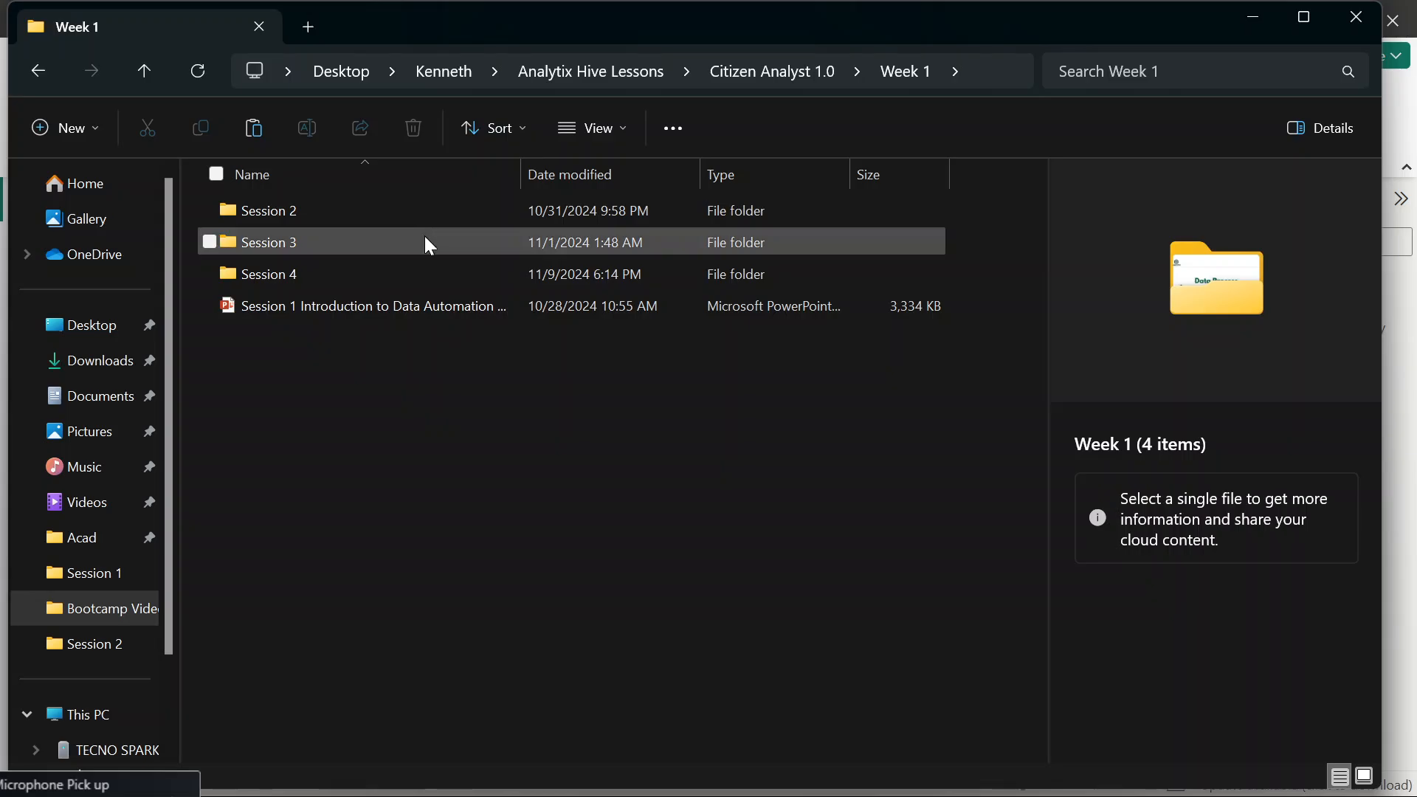
double_click(456, 216)
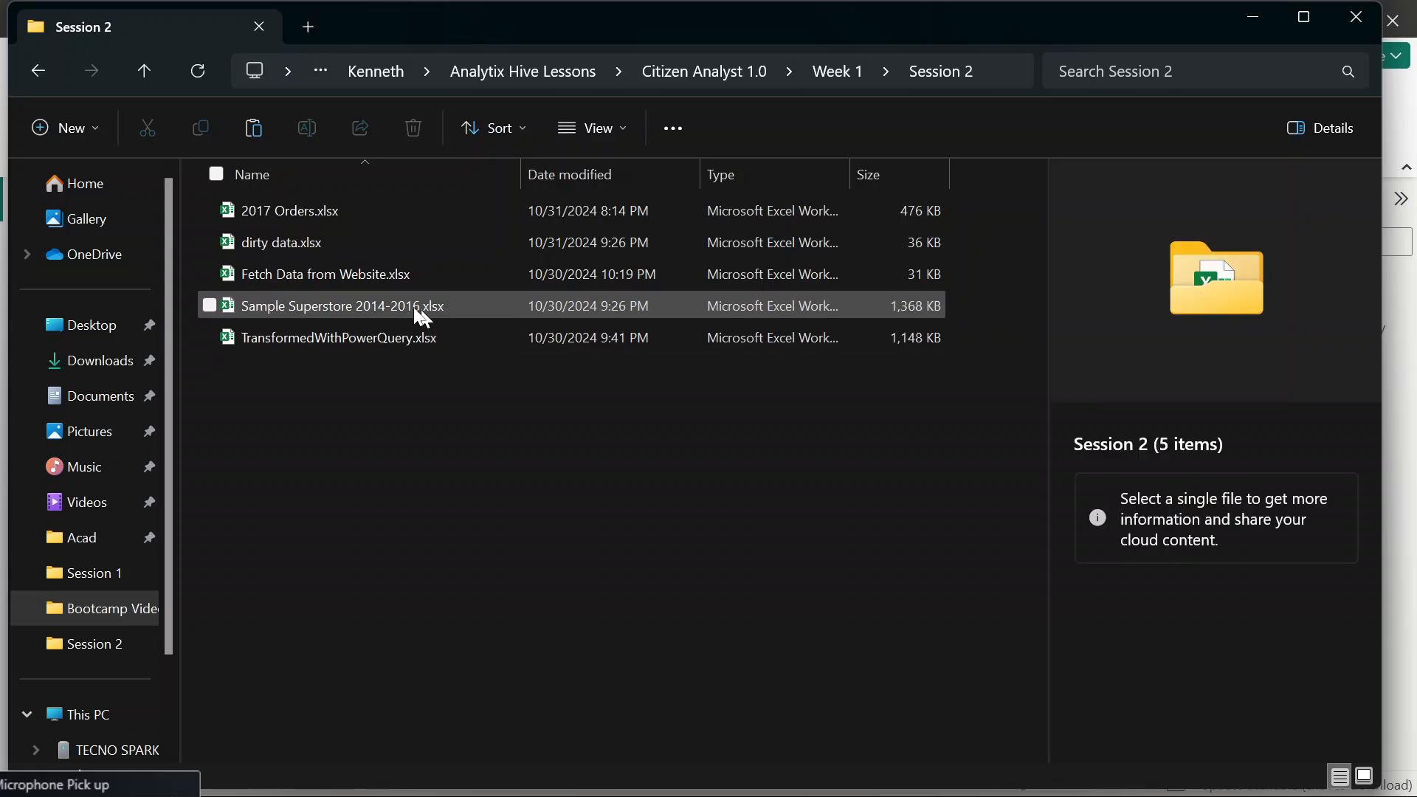
left_click(369, 336)
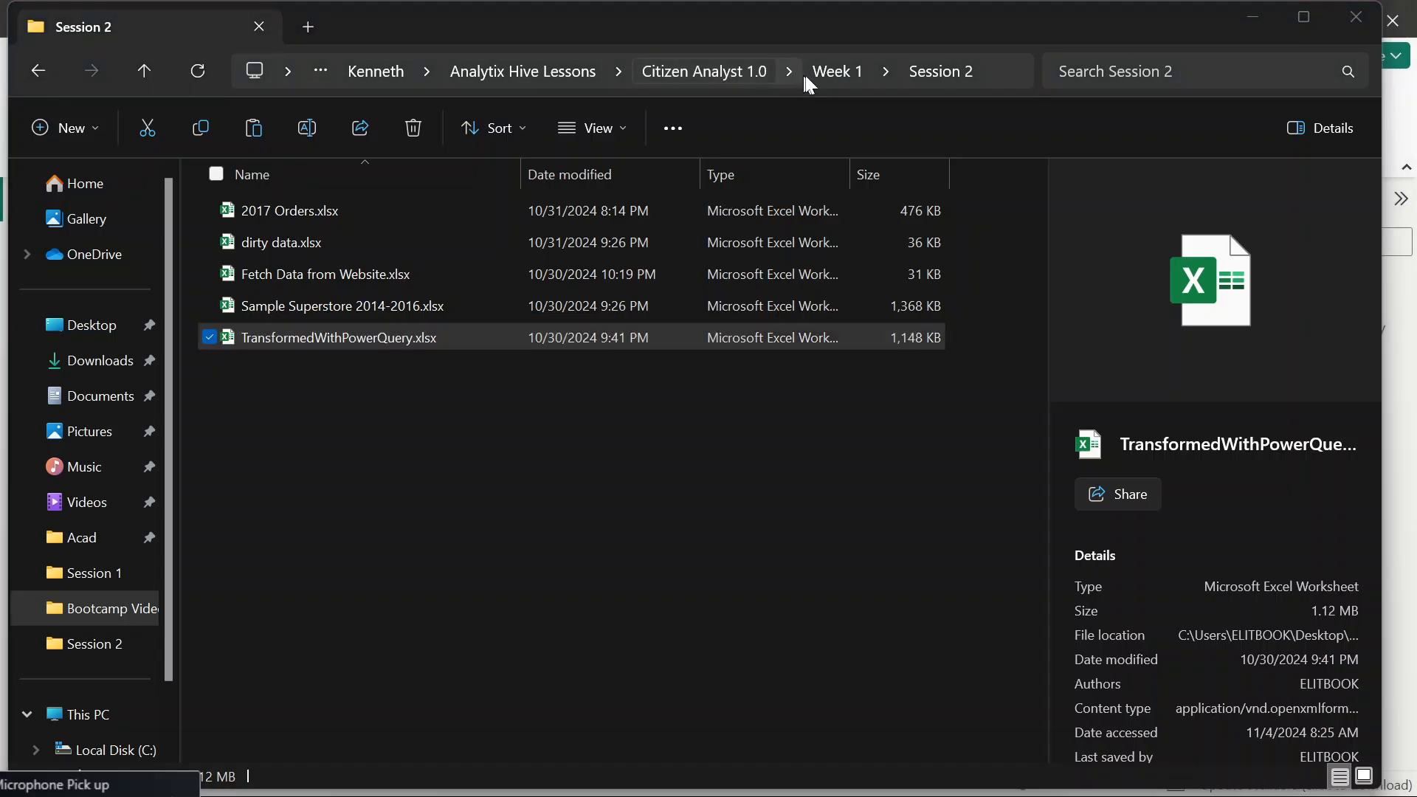
left_click(809, 77)
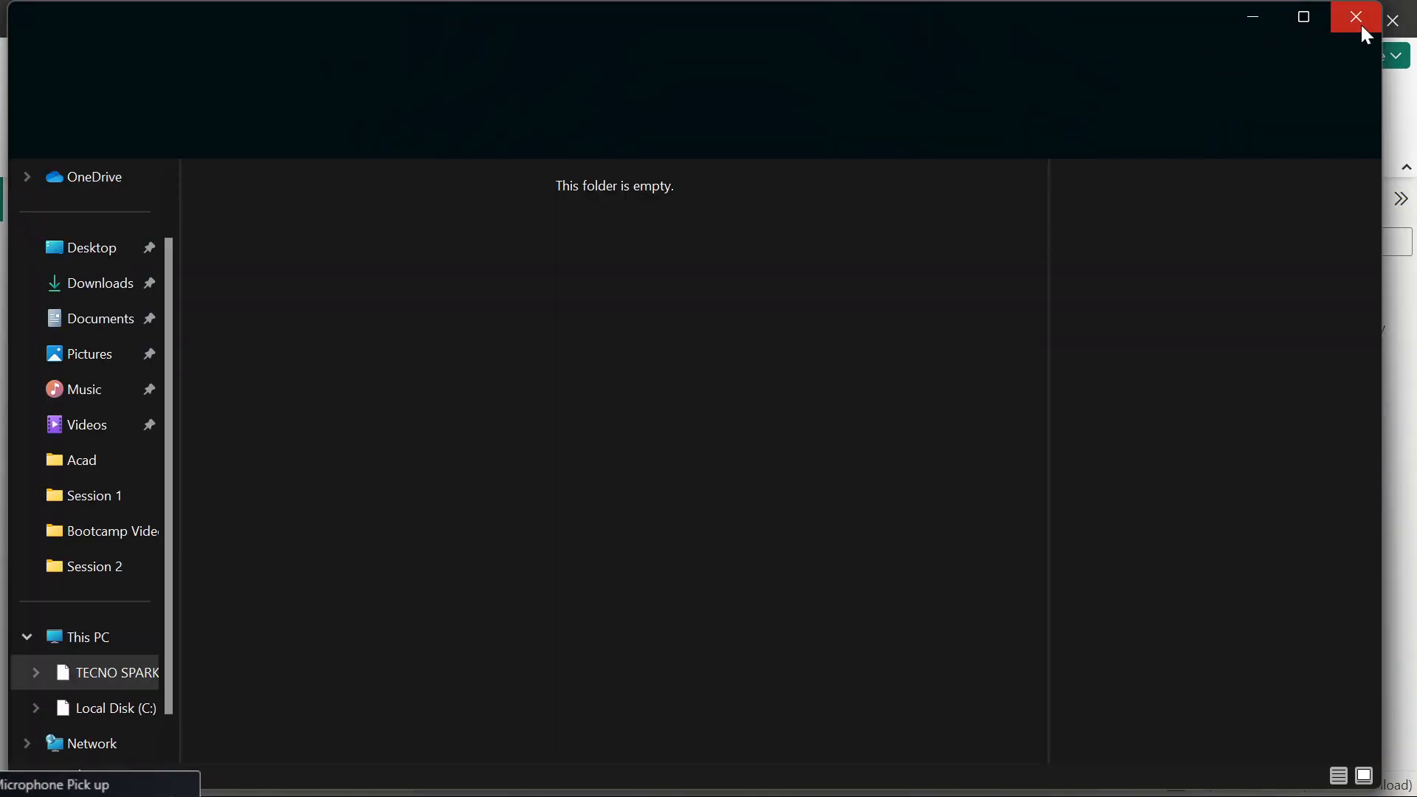
left_click(1361, 24)
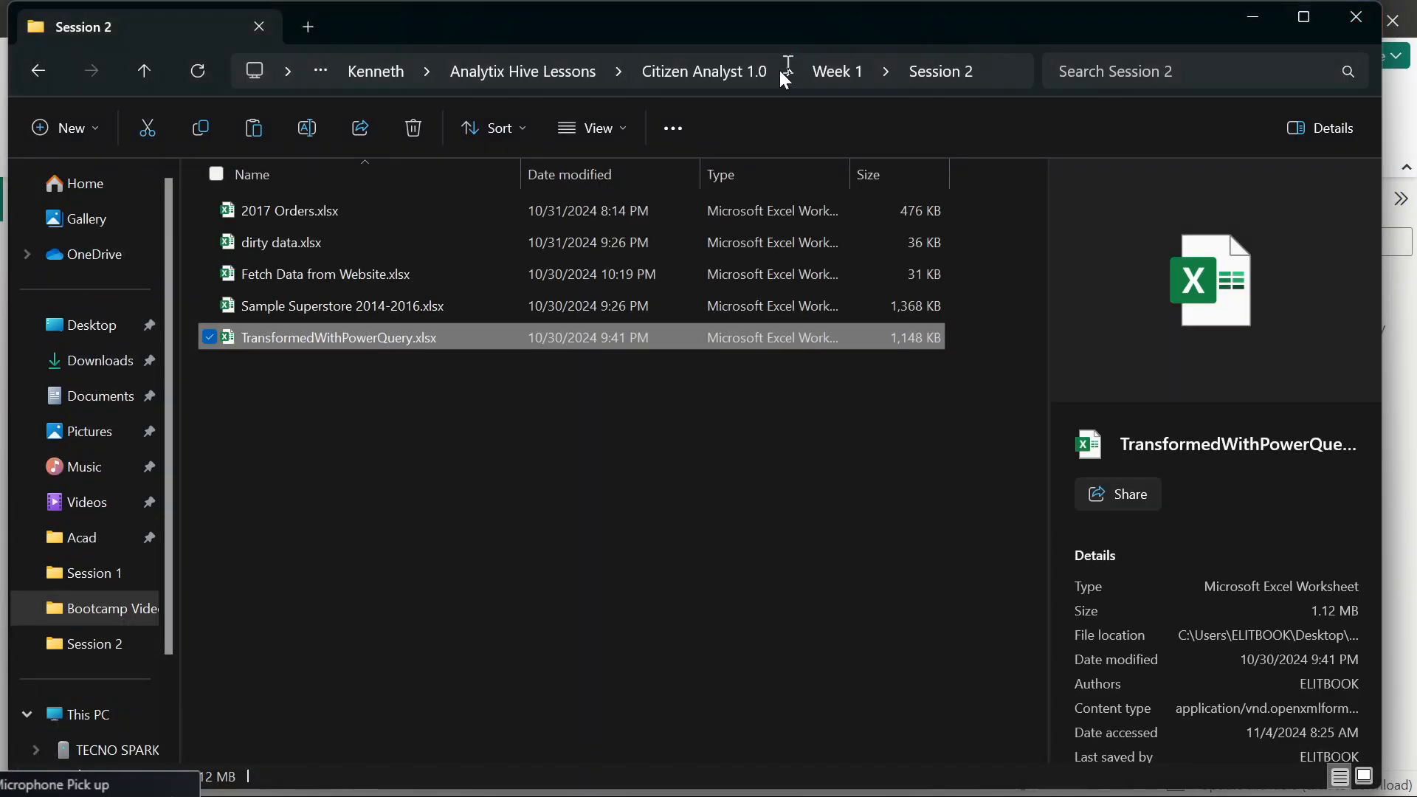
- Paste the copied workbook into the Session 2 folder inside Week 2 of Citizen Analyst 1.0
left_click(721, 72)
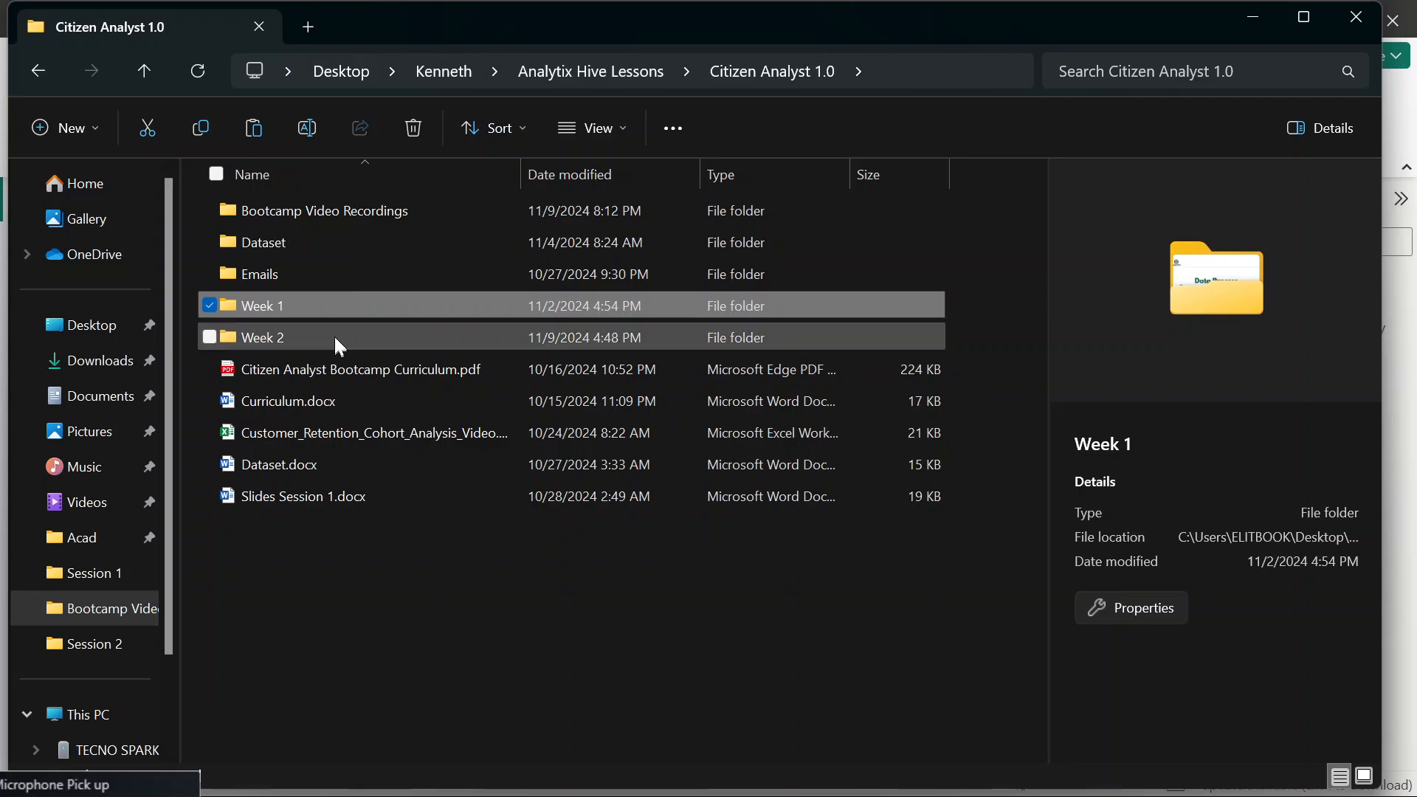
double_click(341, 336)
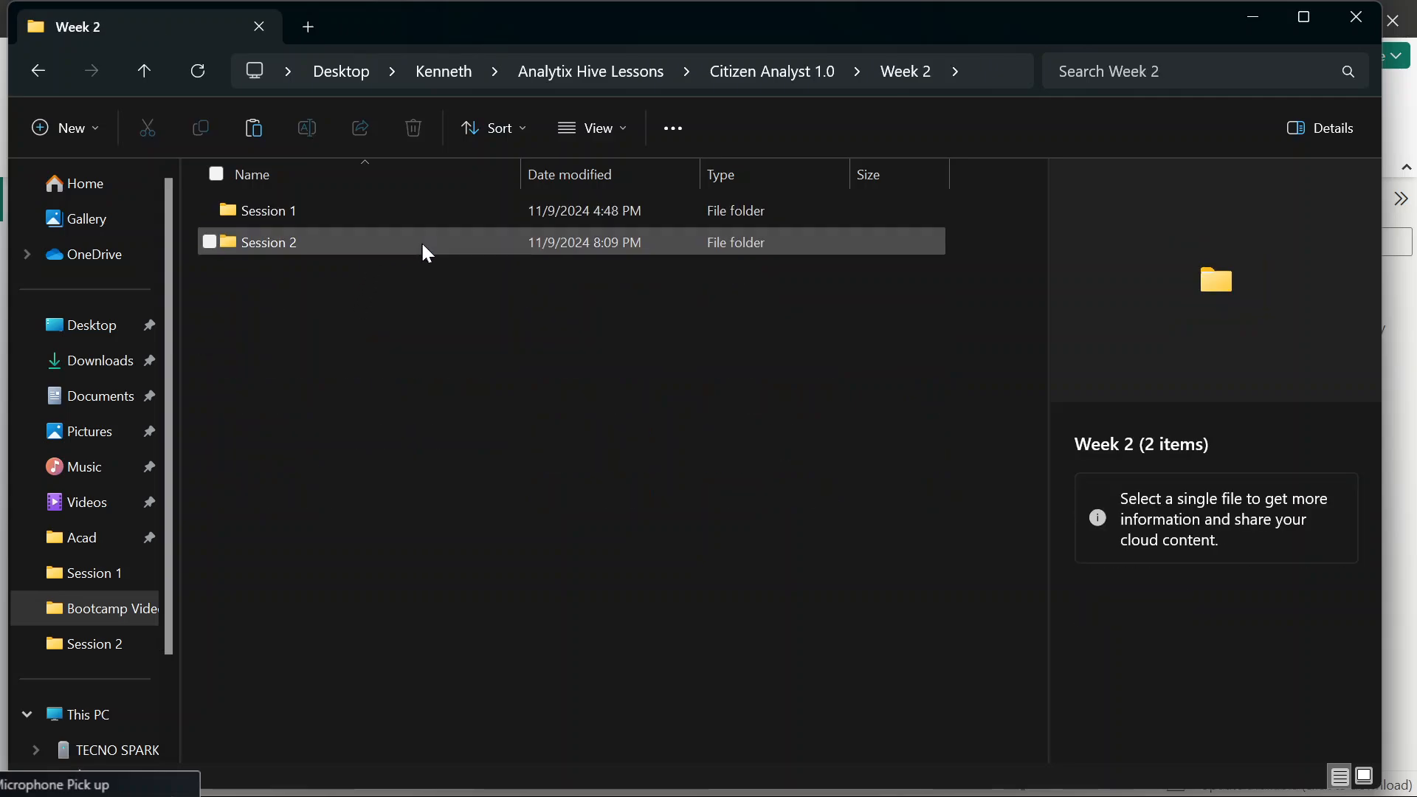
double_click(377, 239)
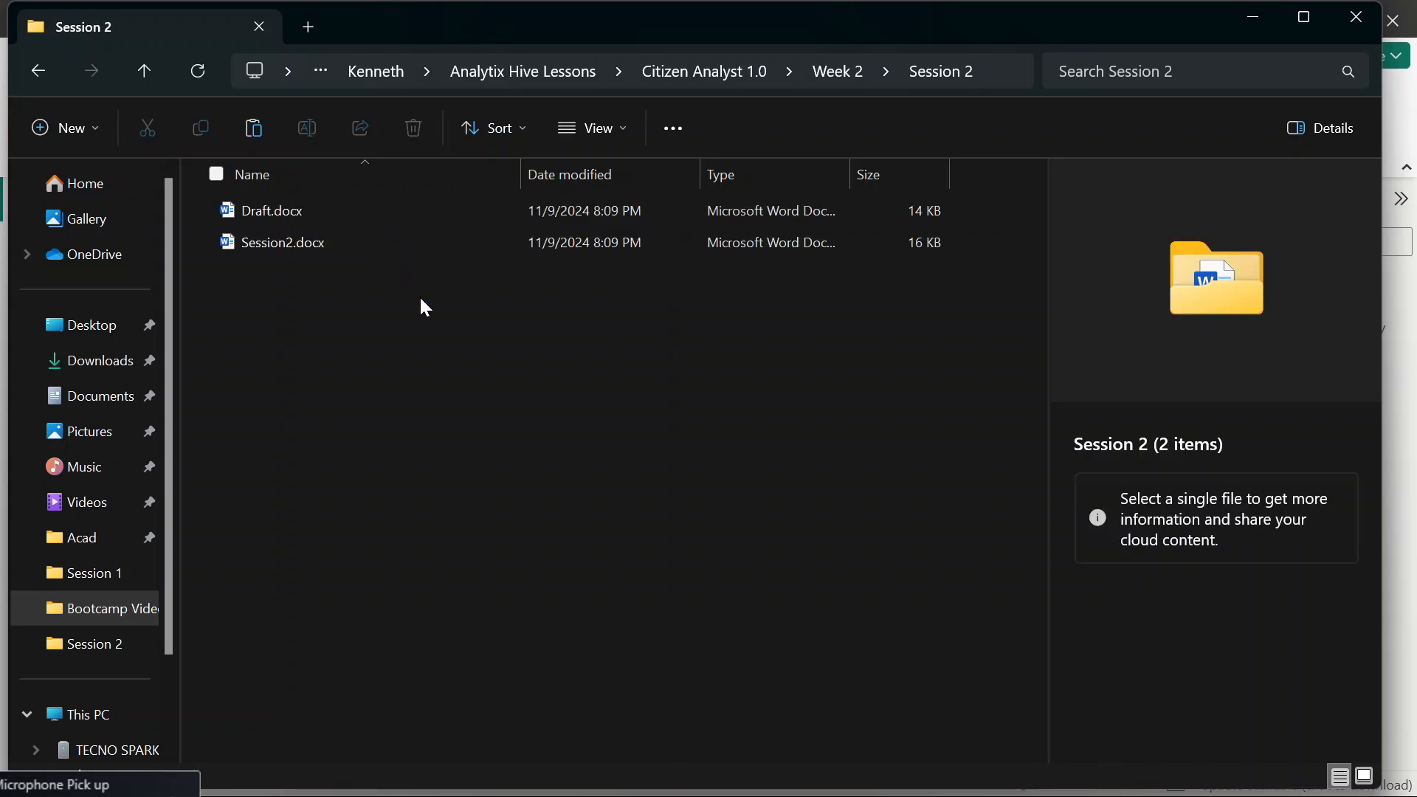
key("ctrl+v")
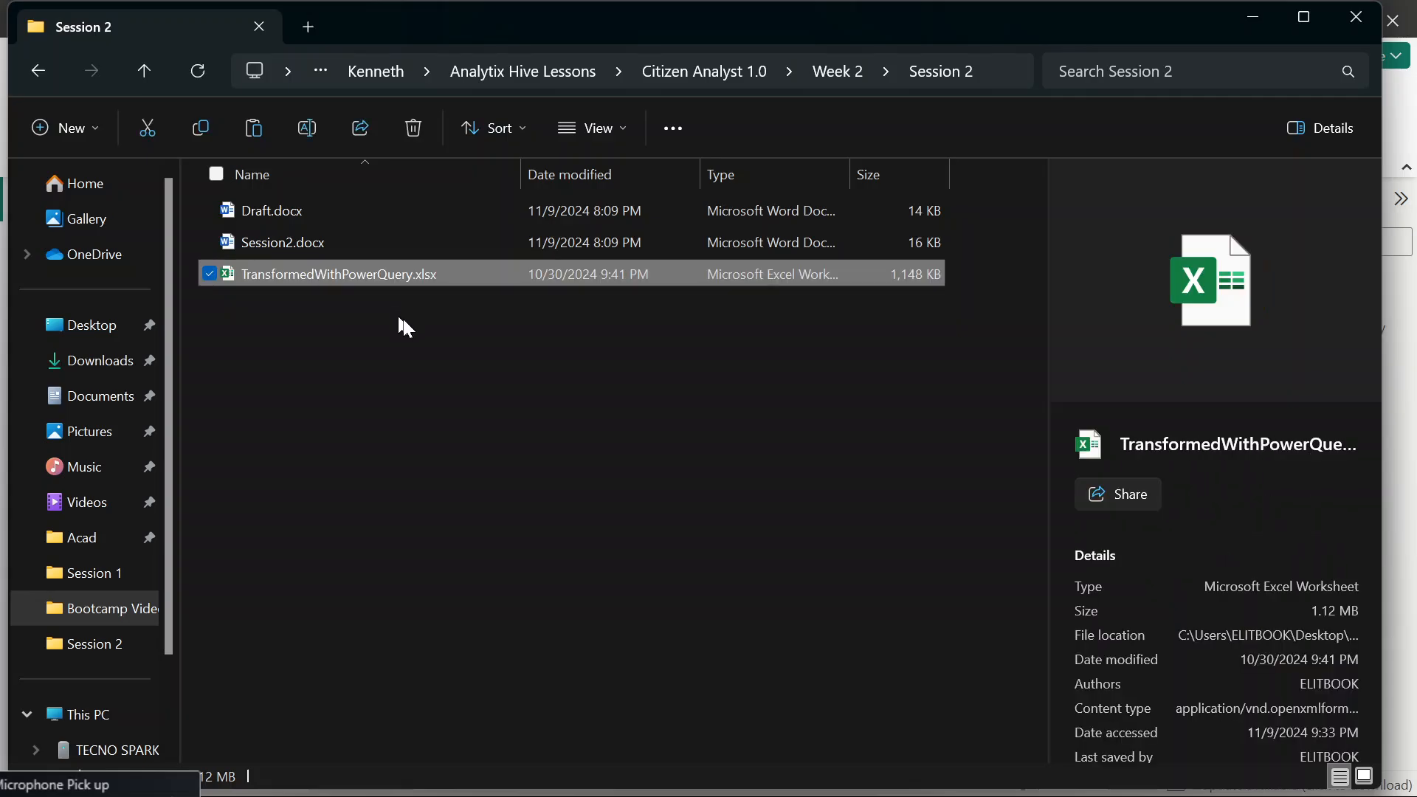
left_click(427, 334)
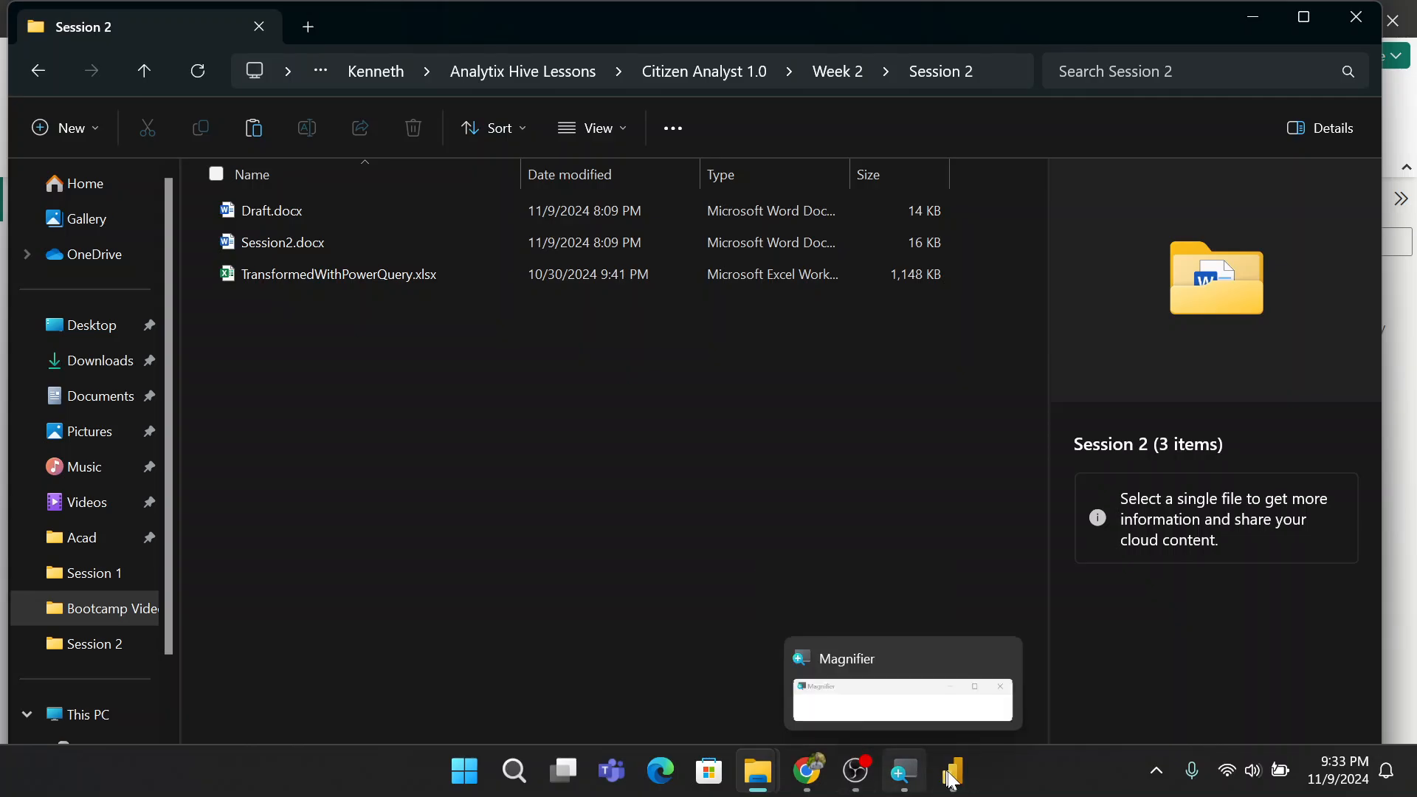
- Switch back to Power BI Desktop and open TransformedWithPowerQuery.xlsx from the Week 2 Session 2 folder as an Excel workbook source
left_click(952, 780)
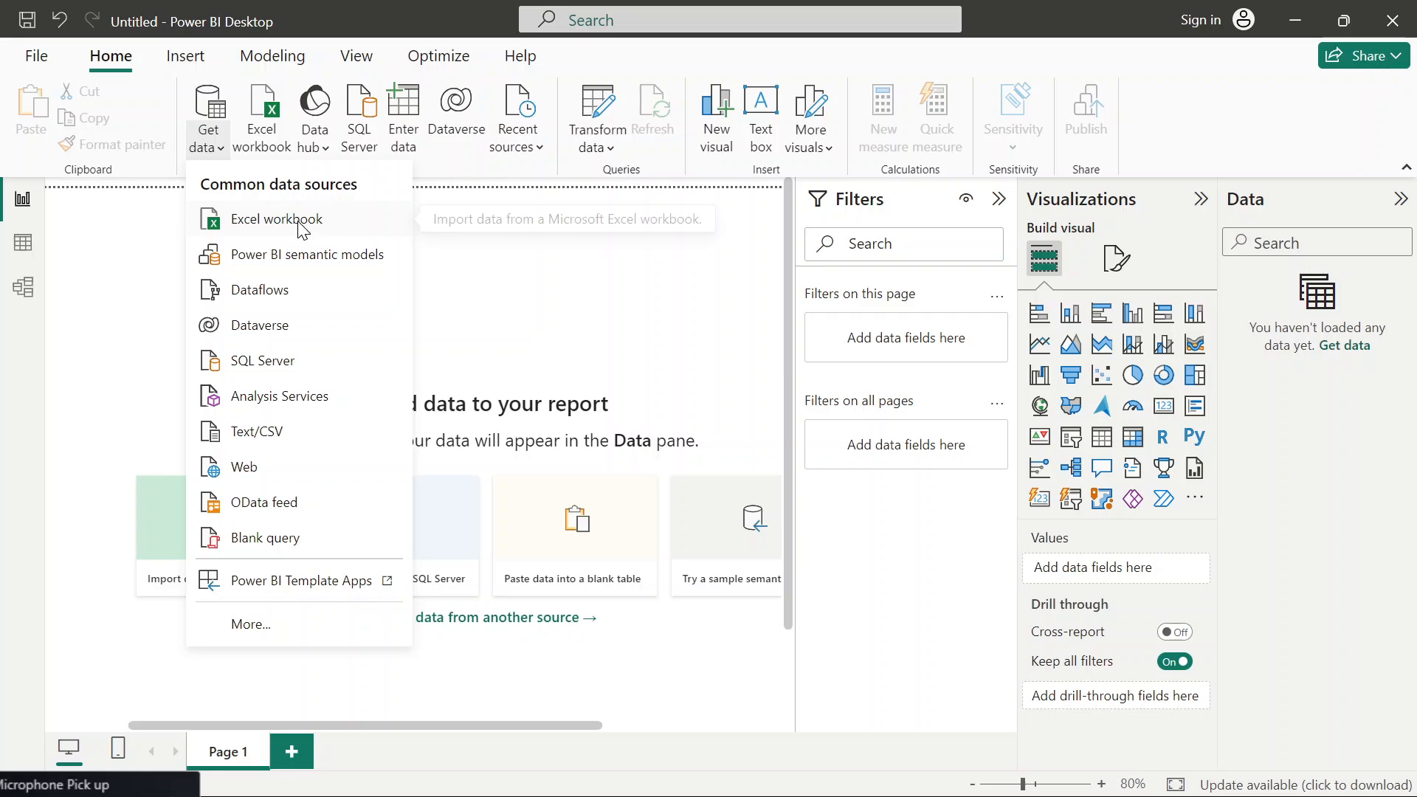
left_click(268, 123)
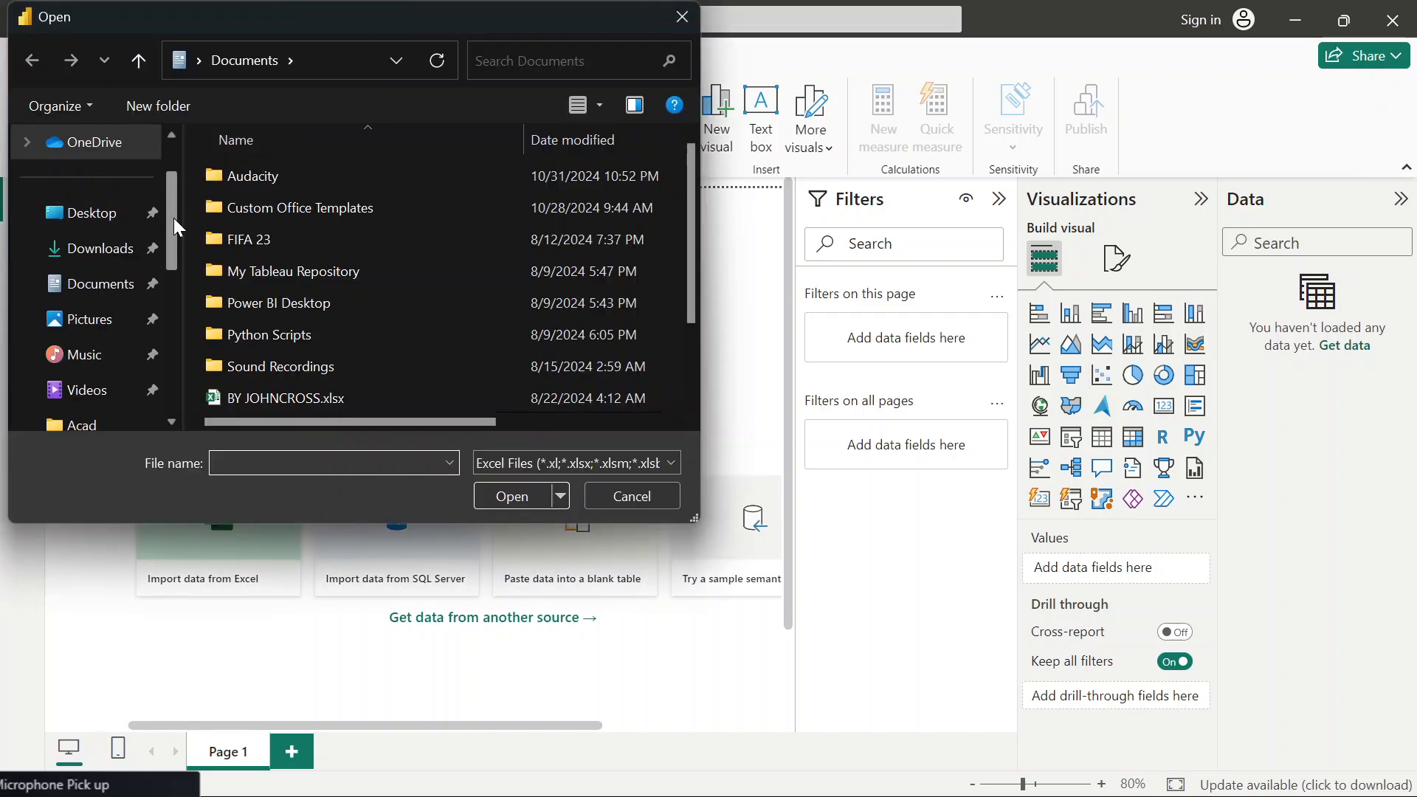
left_click_drag(175, 218, 171, 271)
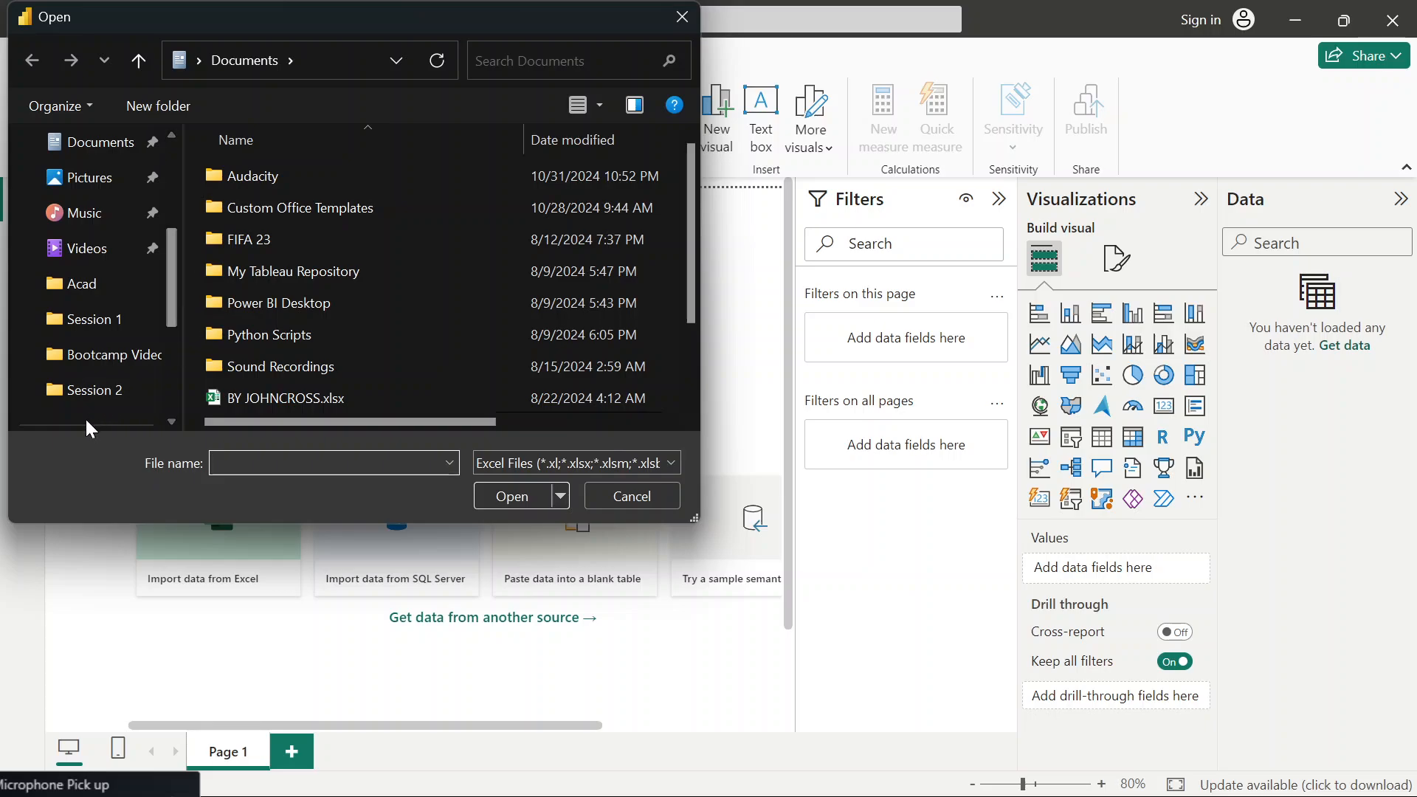
left_click(88, 392)
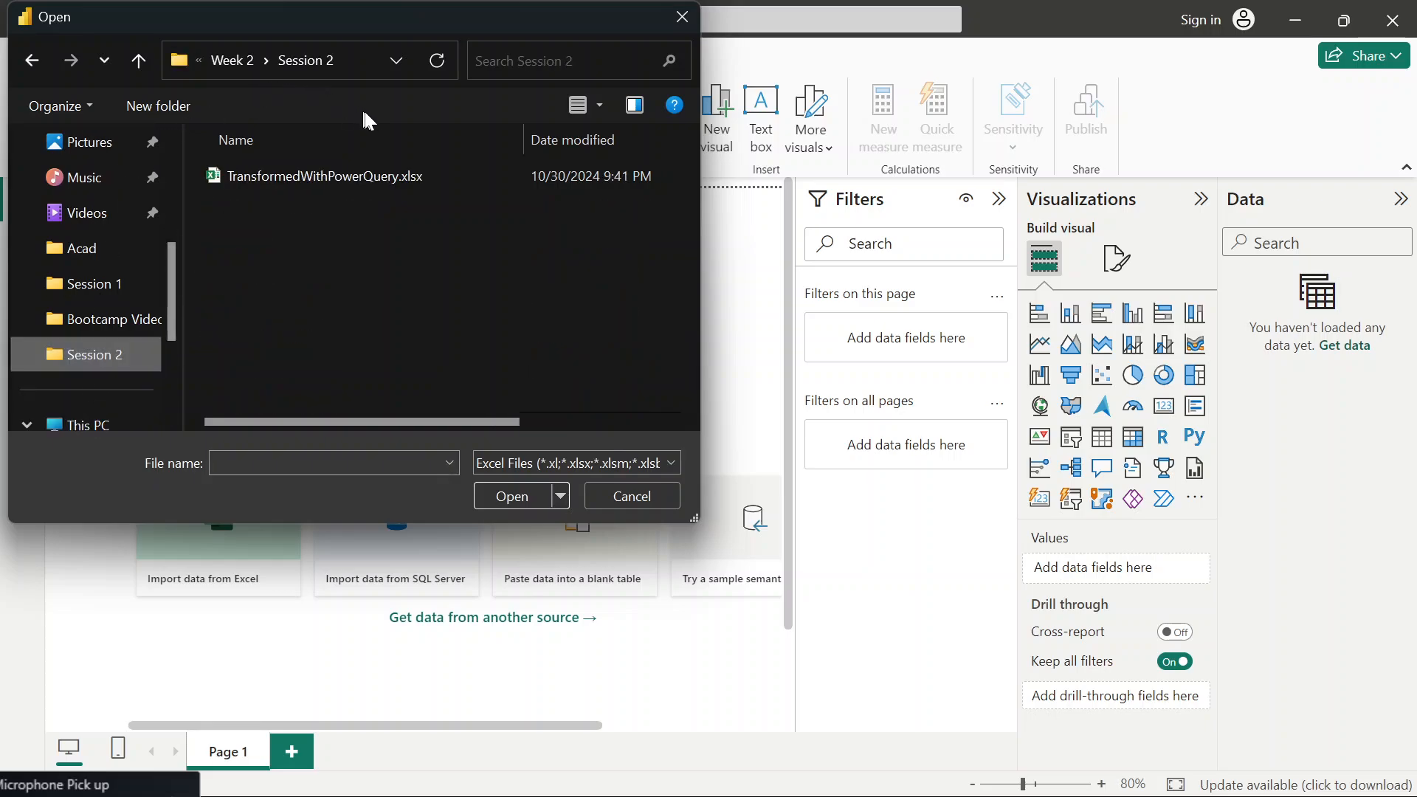
left_click(354, 171)
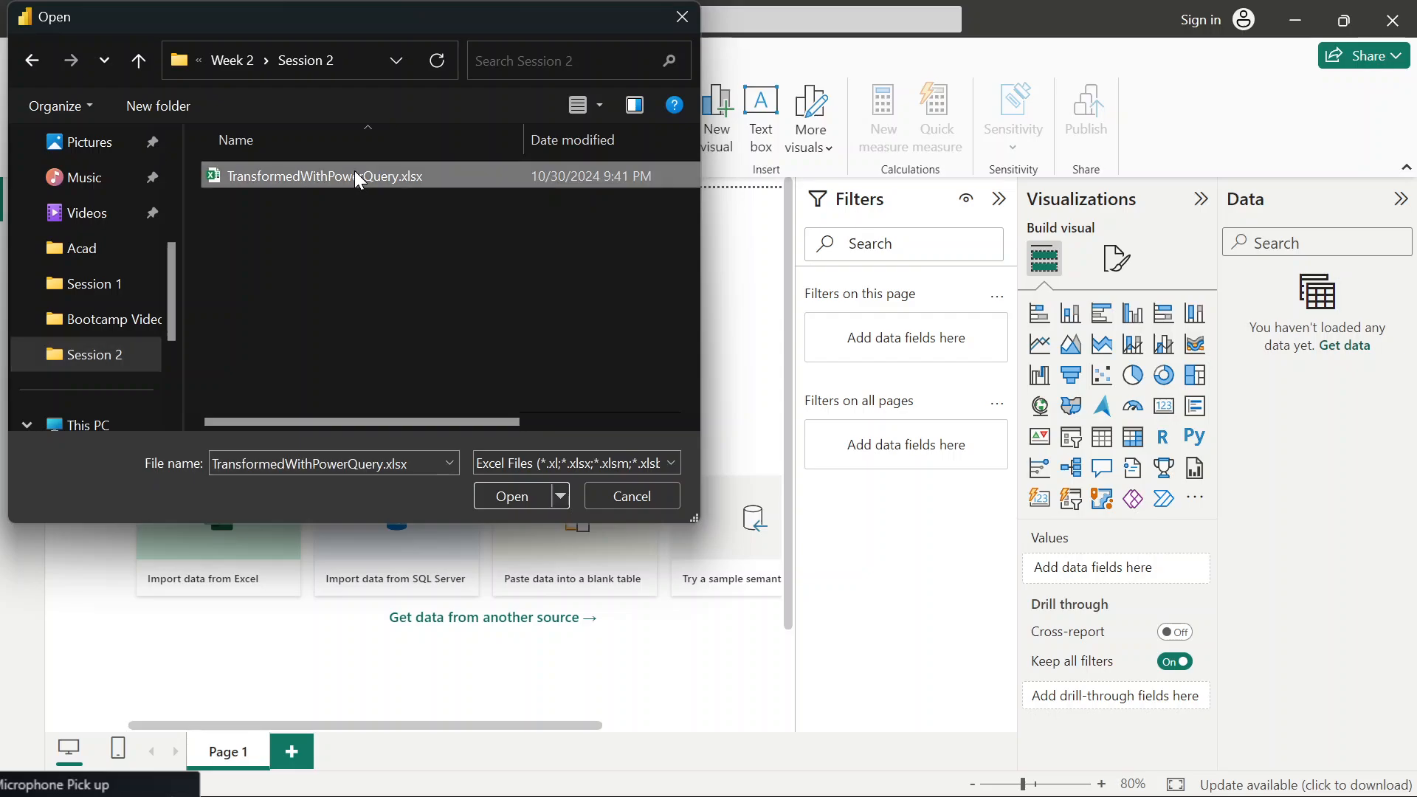
left_click(526, 494)
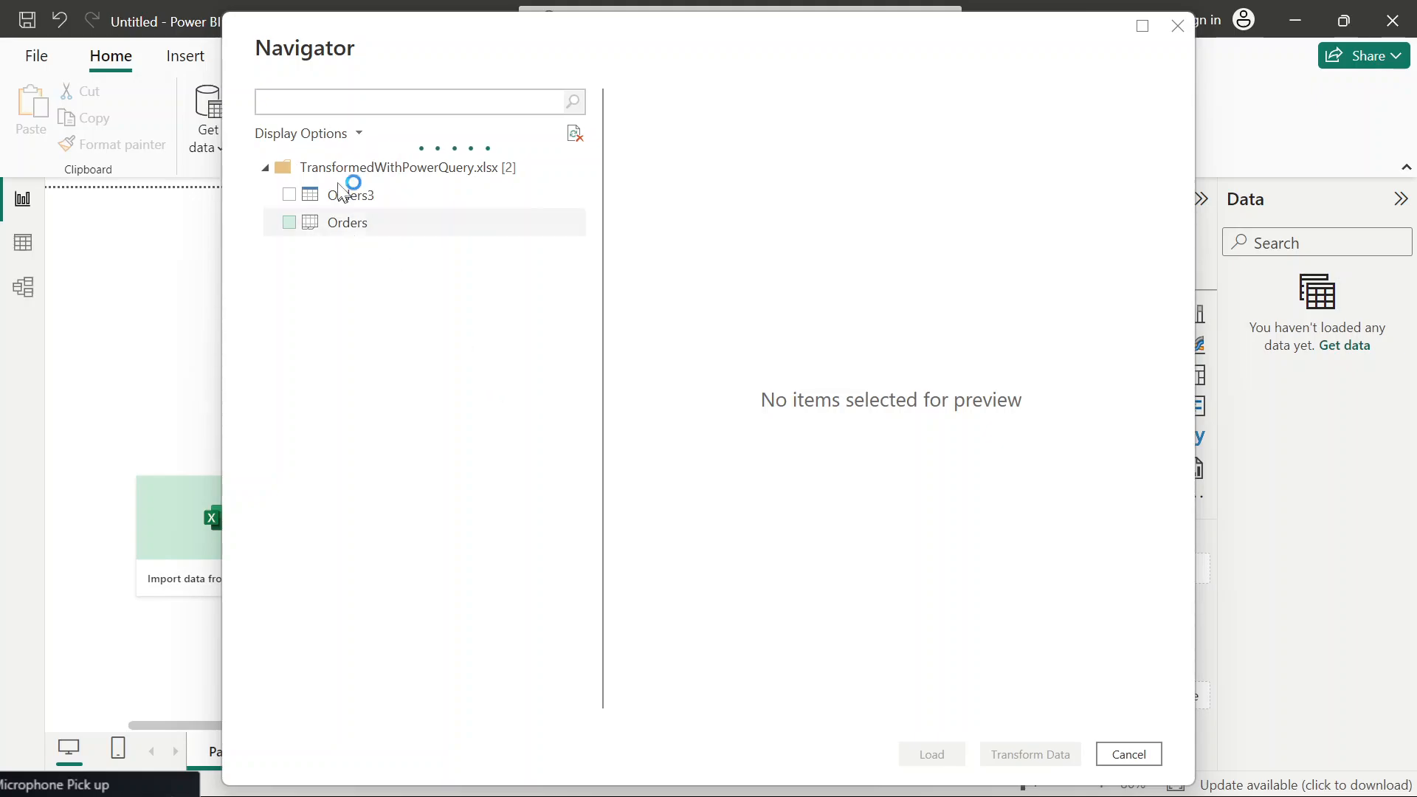
- Preview the Orders3 table of the workbook and select it for import
left_click(318, 203)
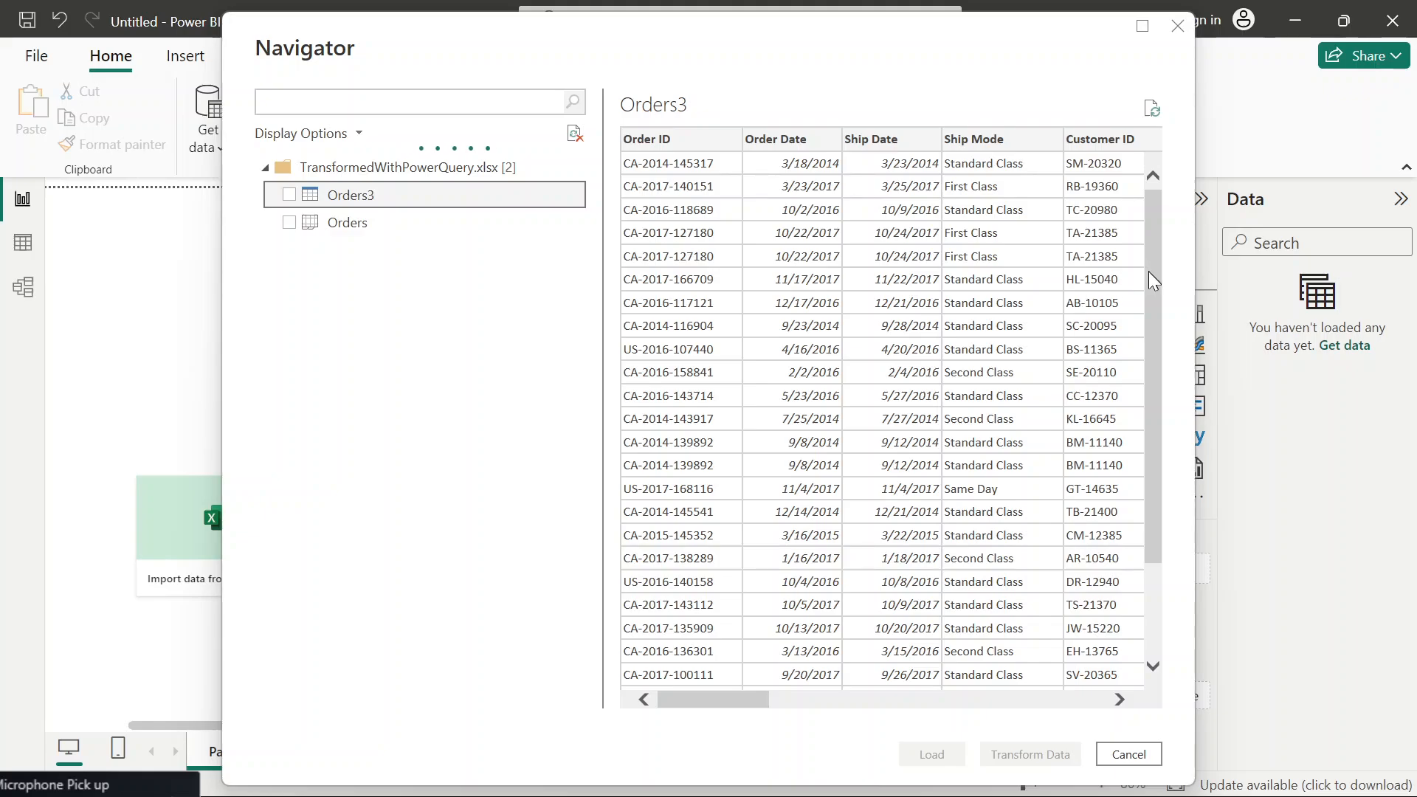
left_click_drag(1151, 272, 1157, 210)
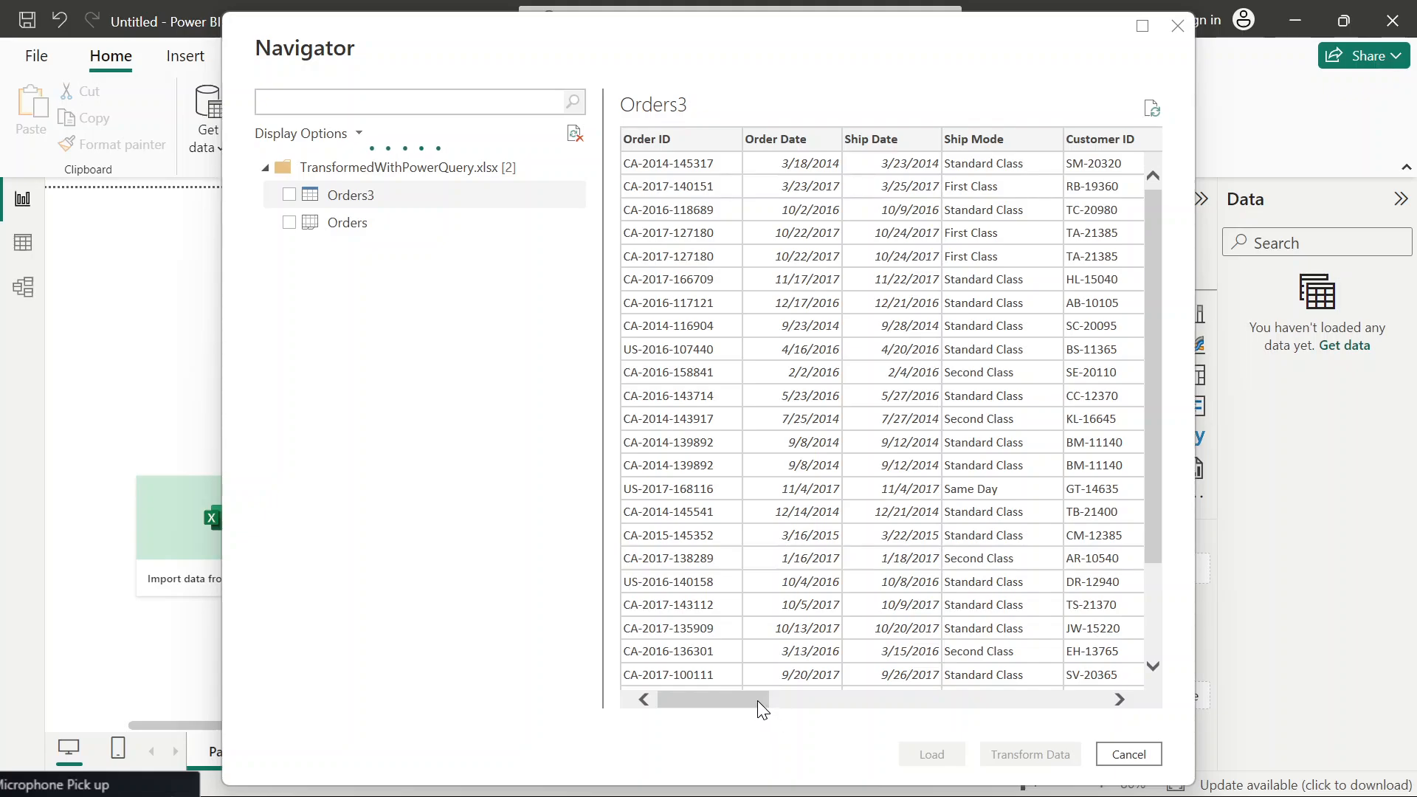
left_click_drag(758, 702, 695, 710)
left_click(289, 195)
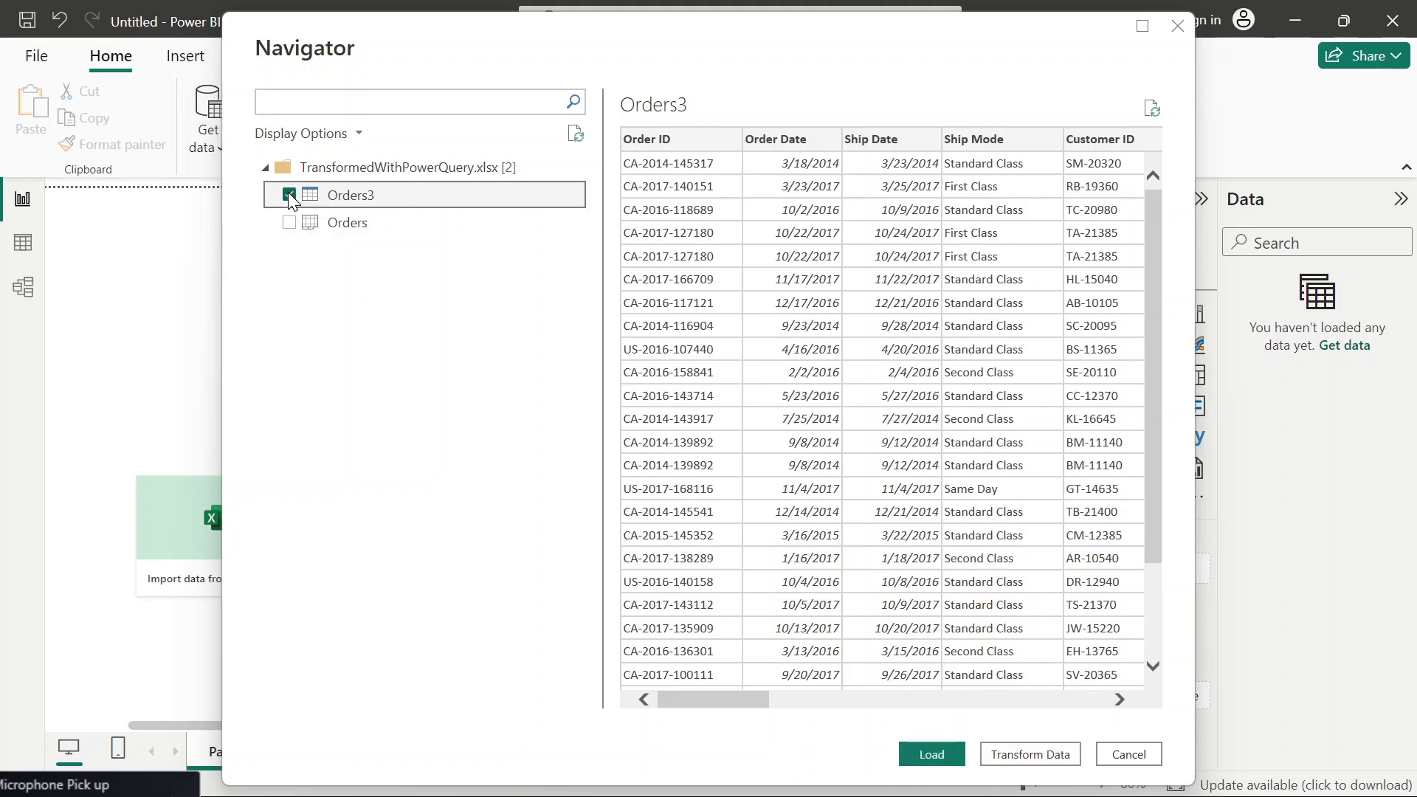
- Preview the Orders sheet without keeping it selected, and load only the Orders3 table into the report
left_click(290, 222)
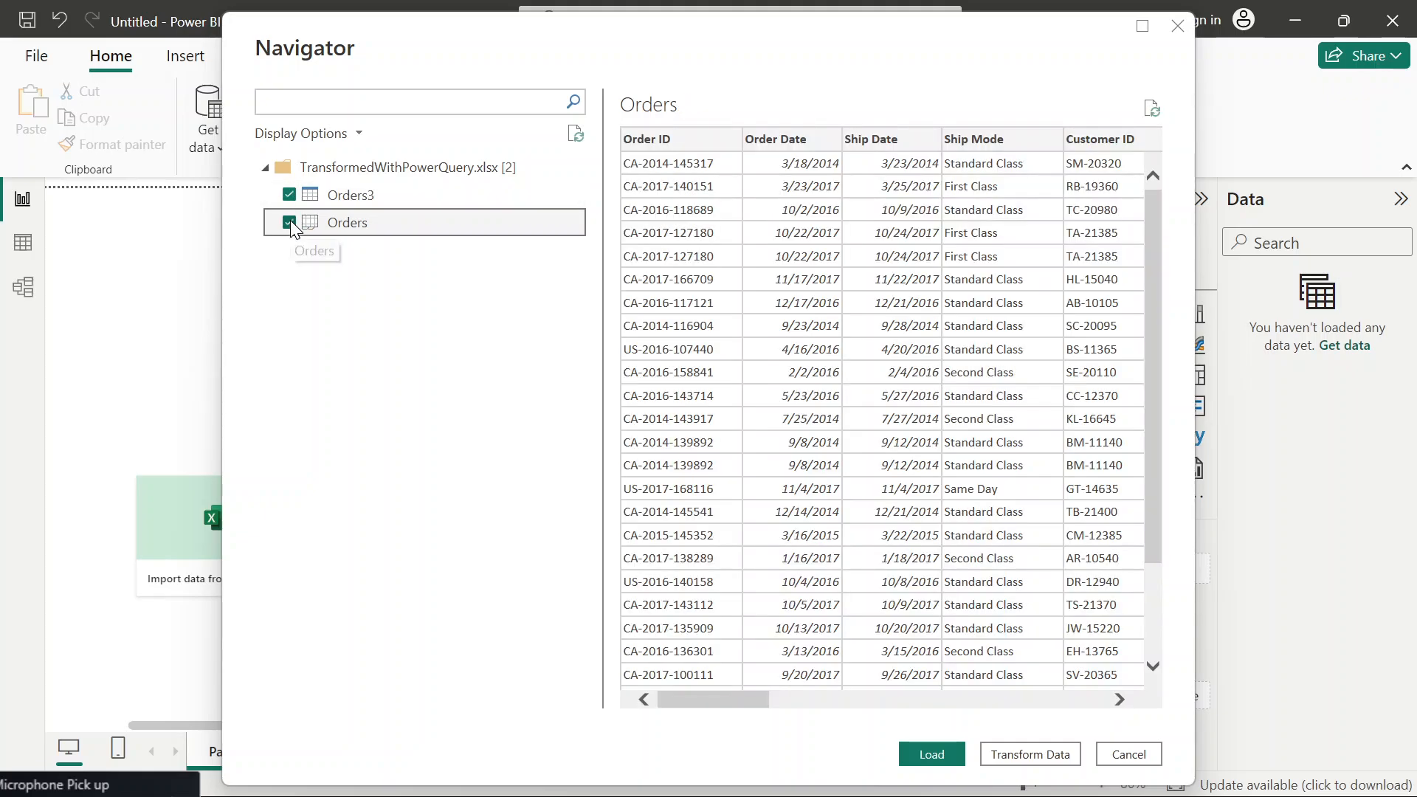
left_click(290, 223)
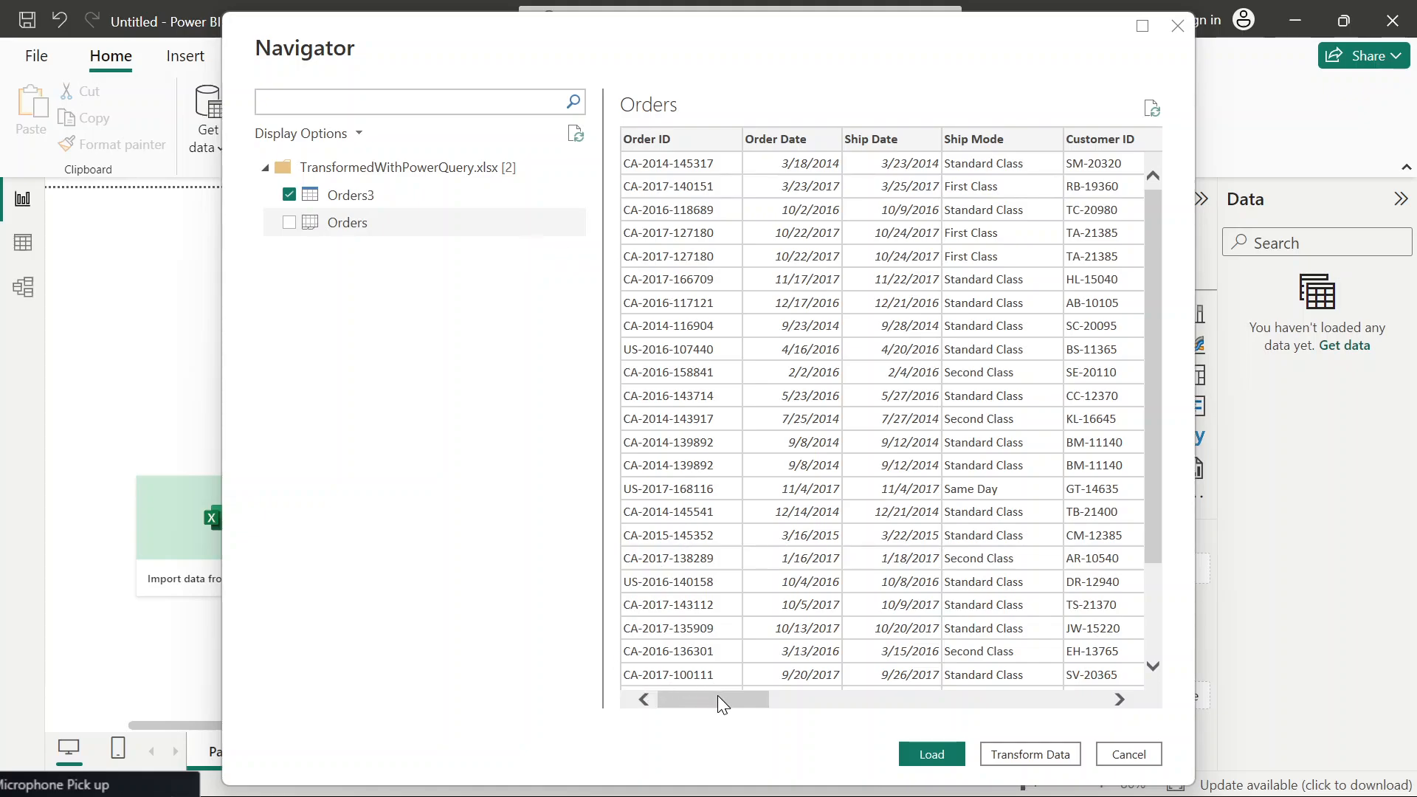
left_click_drag(718, 696, 559, 626)
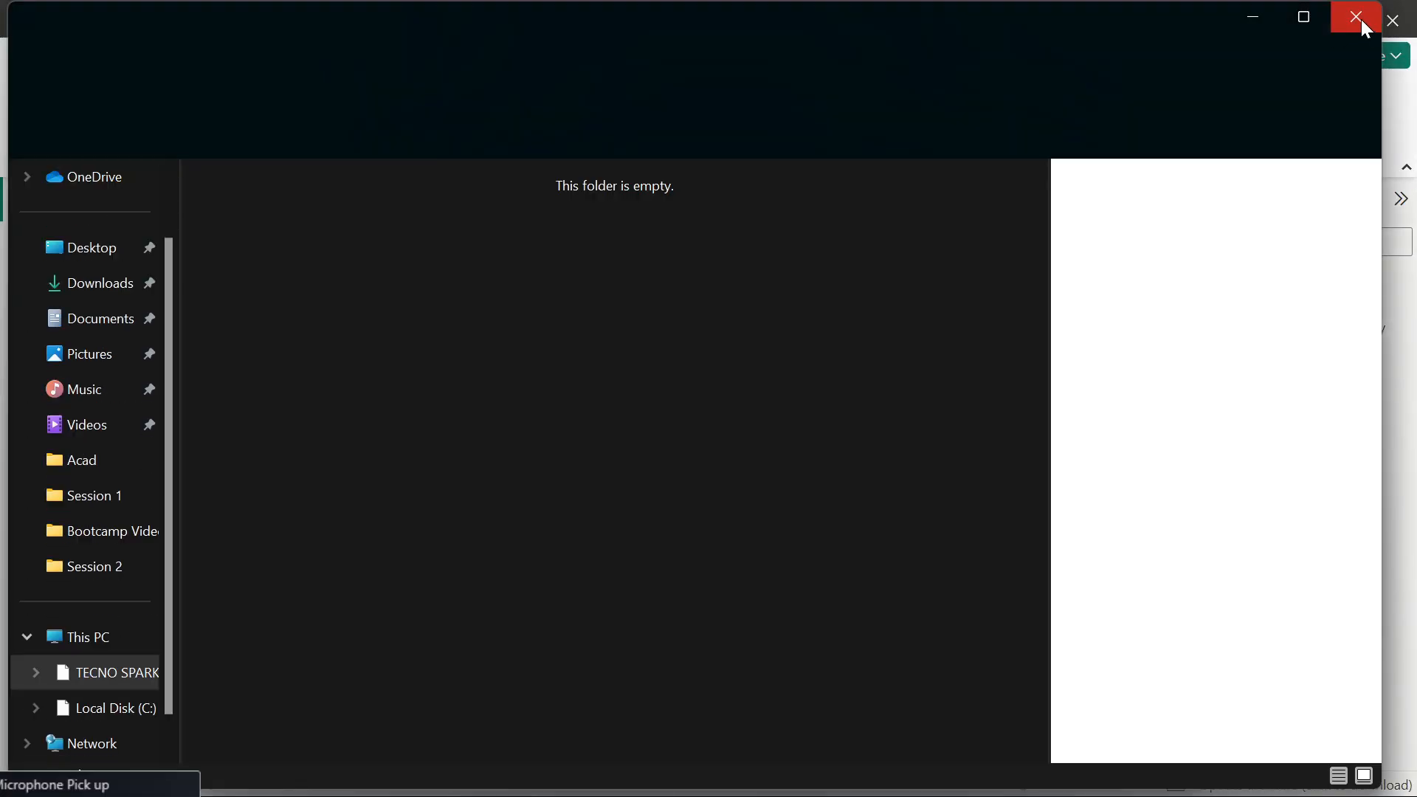
left_click(1361, 19)
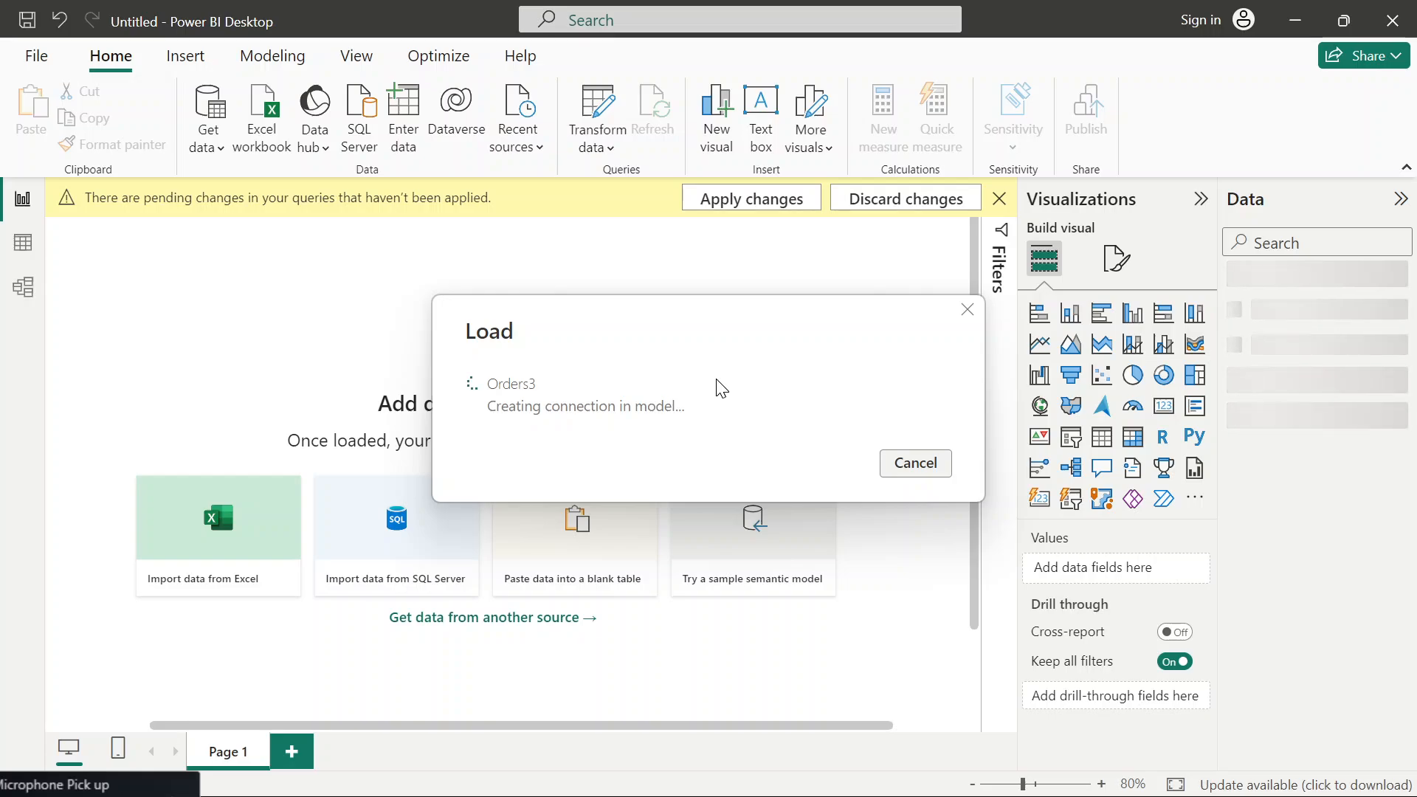
- Switch to the Canva presentation in Chrome and view the slides on loading and transforming data in Power BI Desktop
mouse_move(1043, 789)
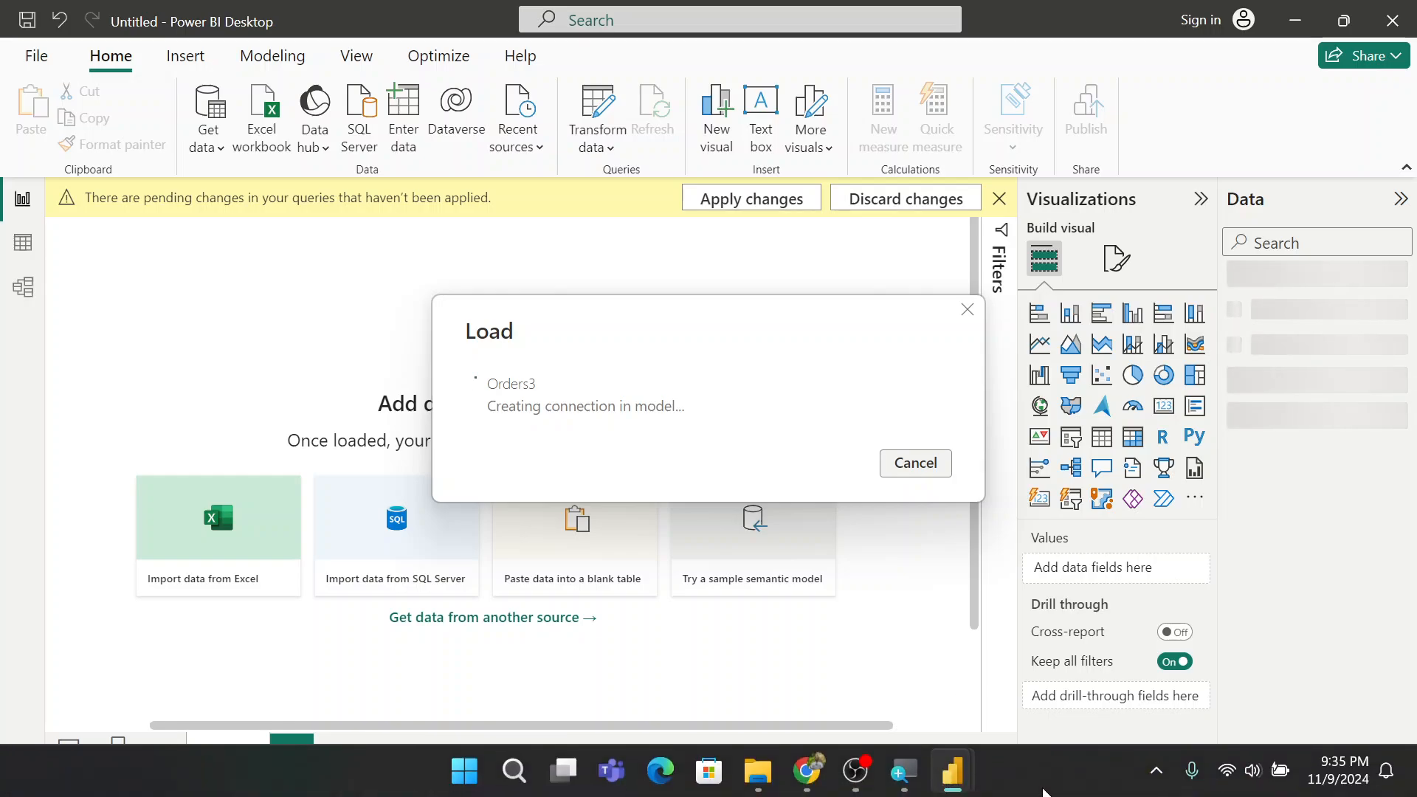
mouse_move(870, 771)
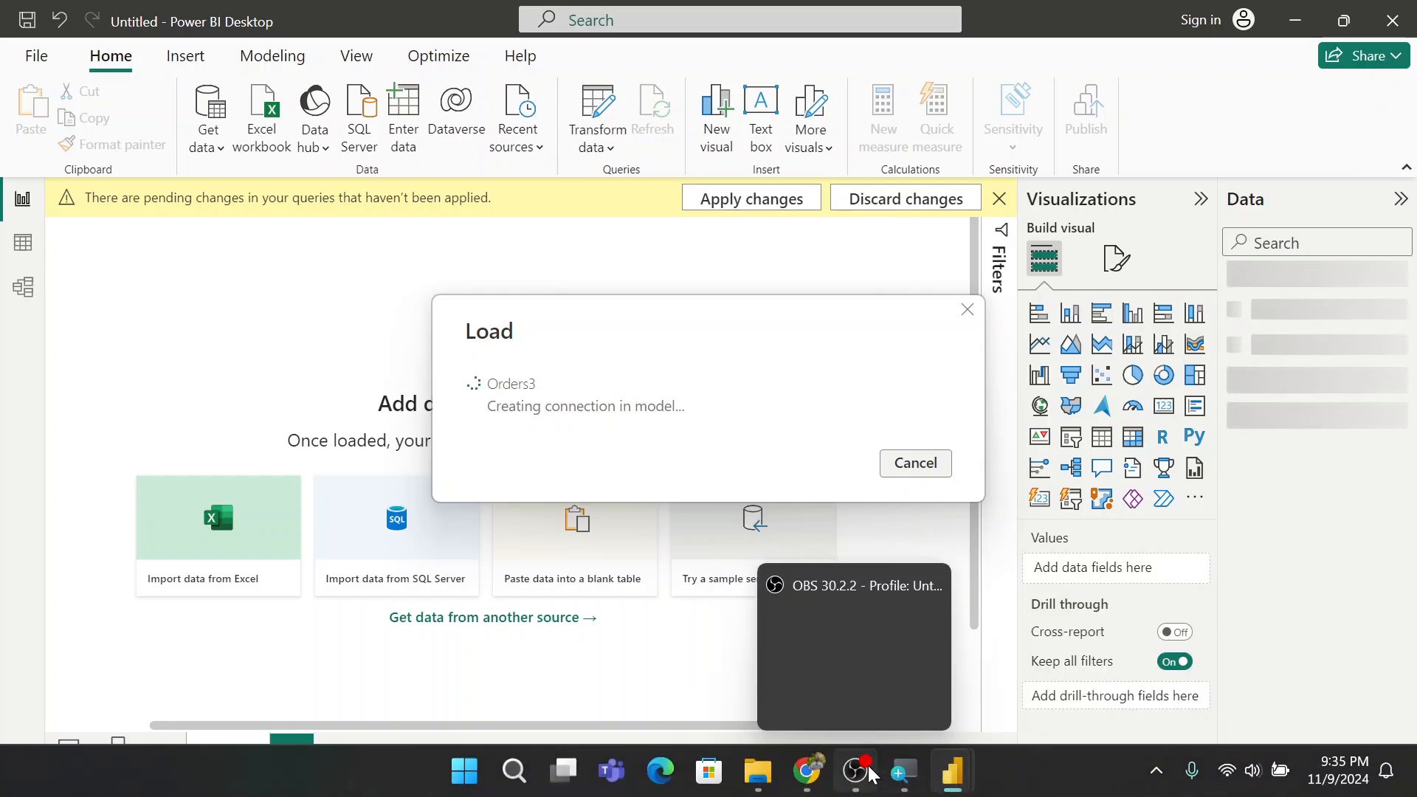
mouse_move(807, 771)
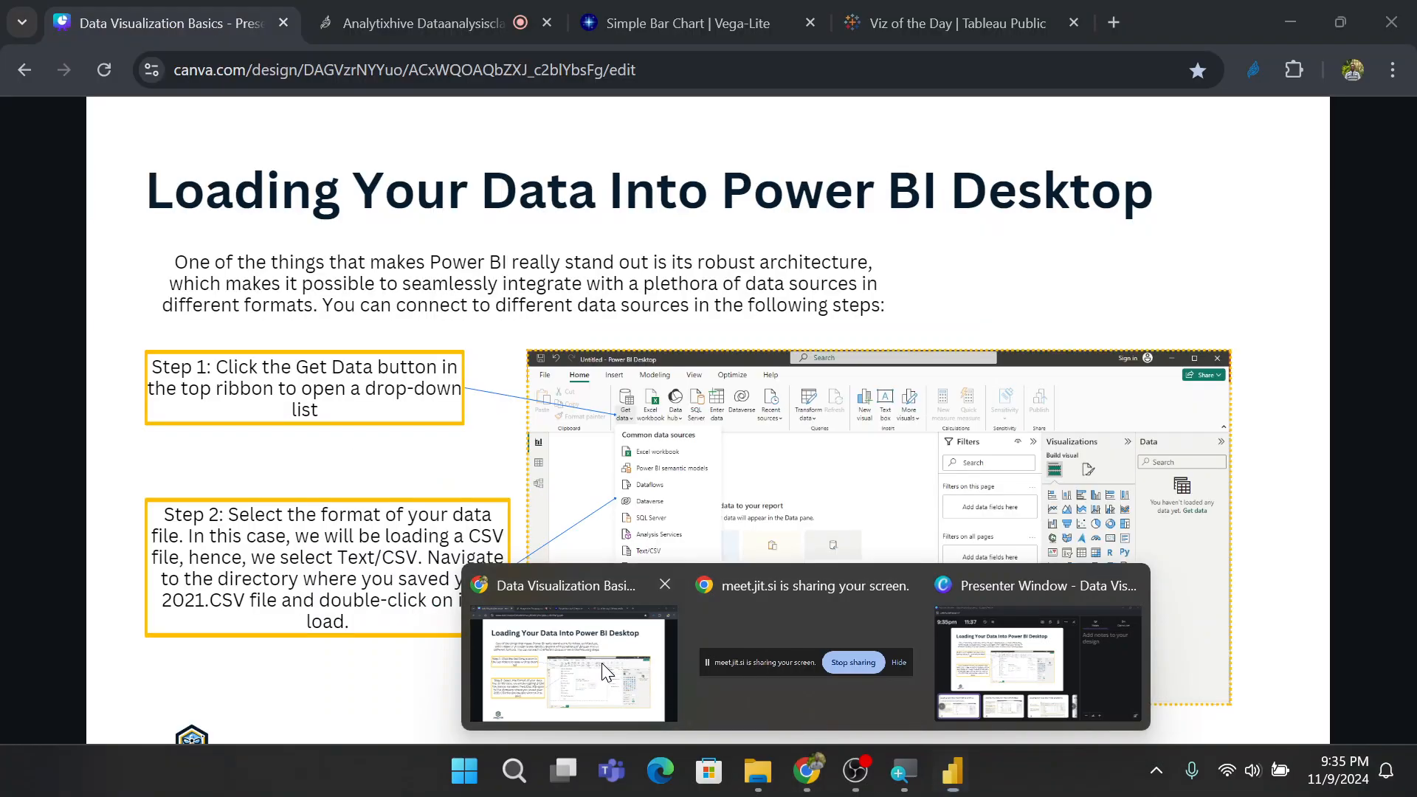
left_click(602, 664)
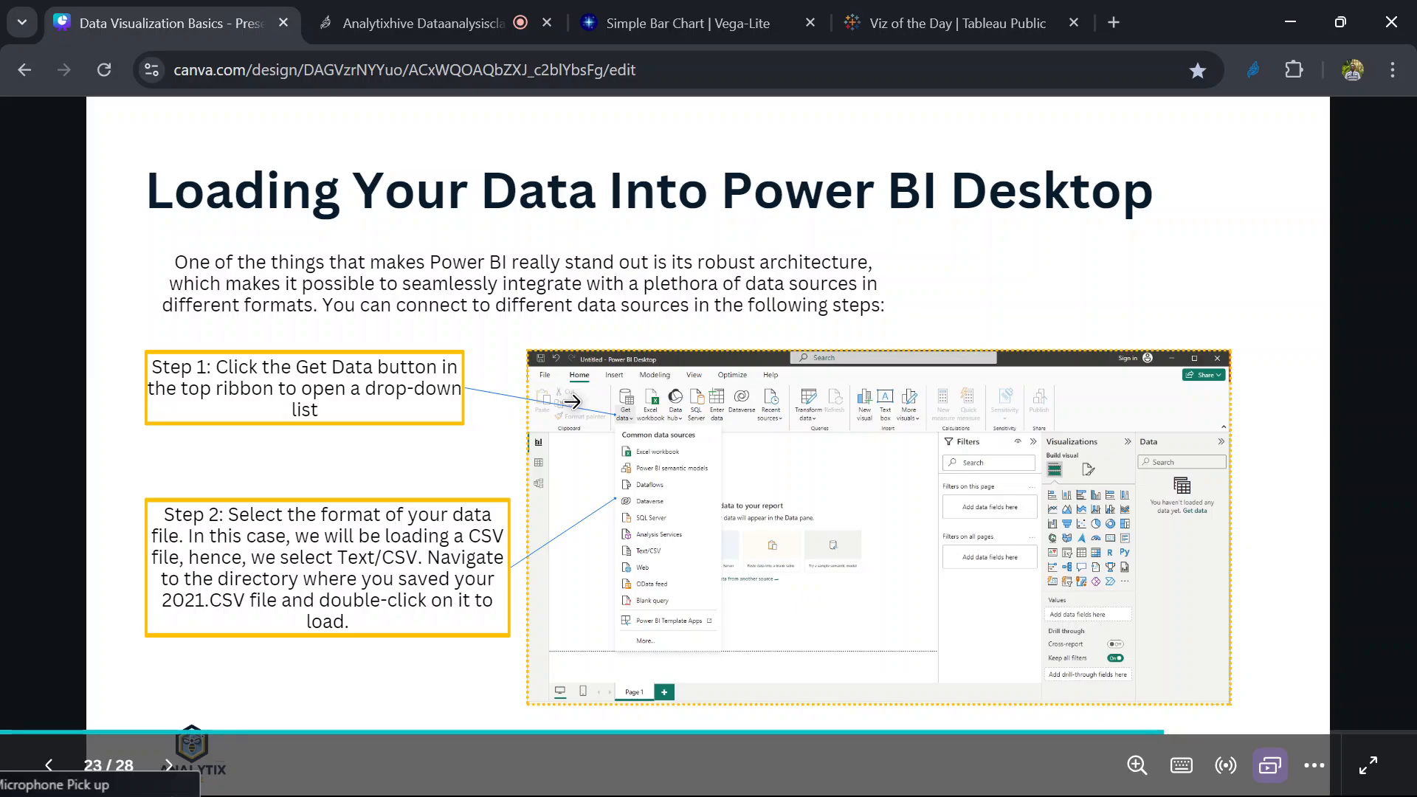
left_click(573, 401)
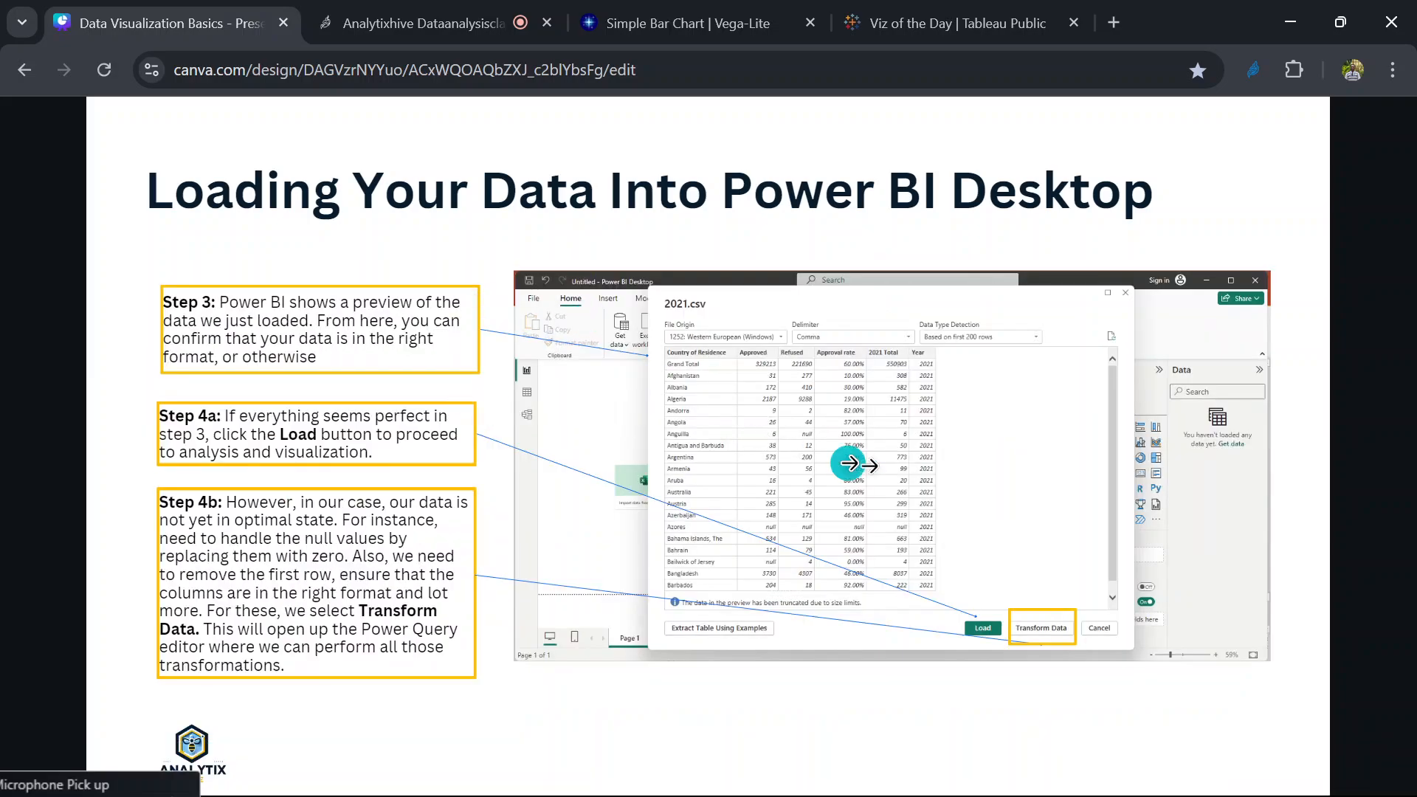
left_click(926, 559)
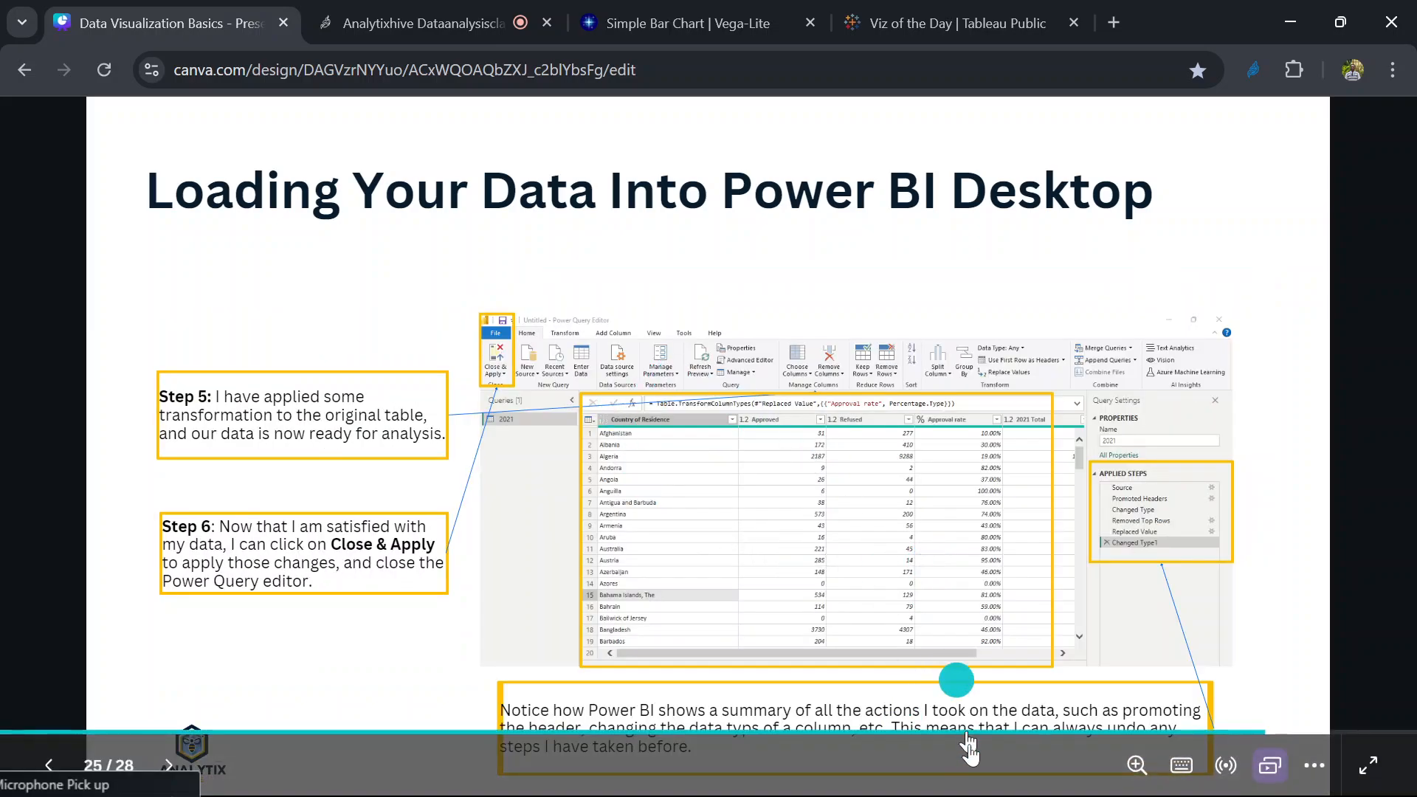
- Switch back to Power BI Desktop and close the empty File Explorer window covering it
mouse_move(948, 779)
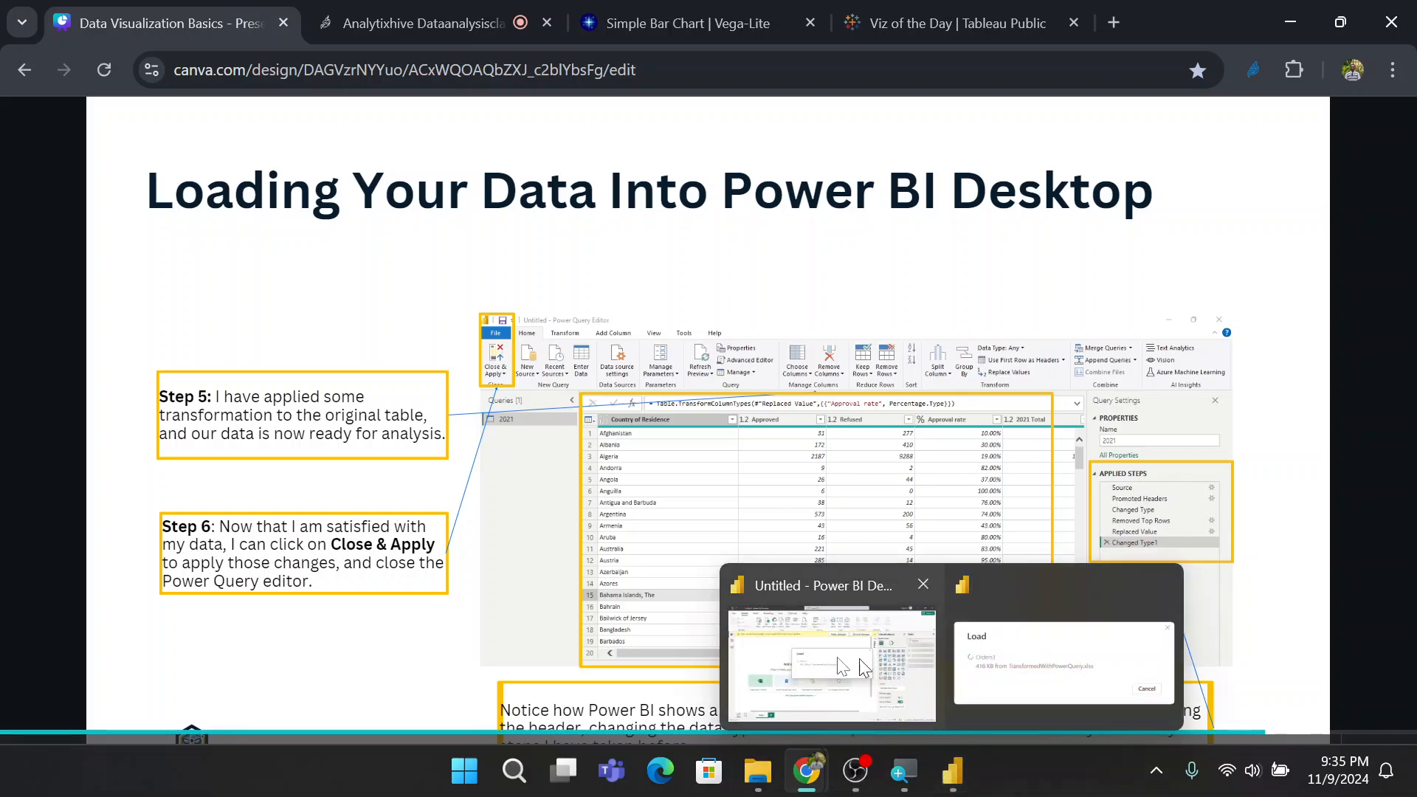
left_click(837, 658)
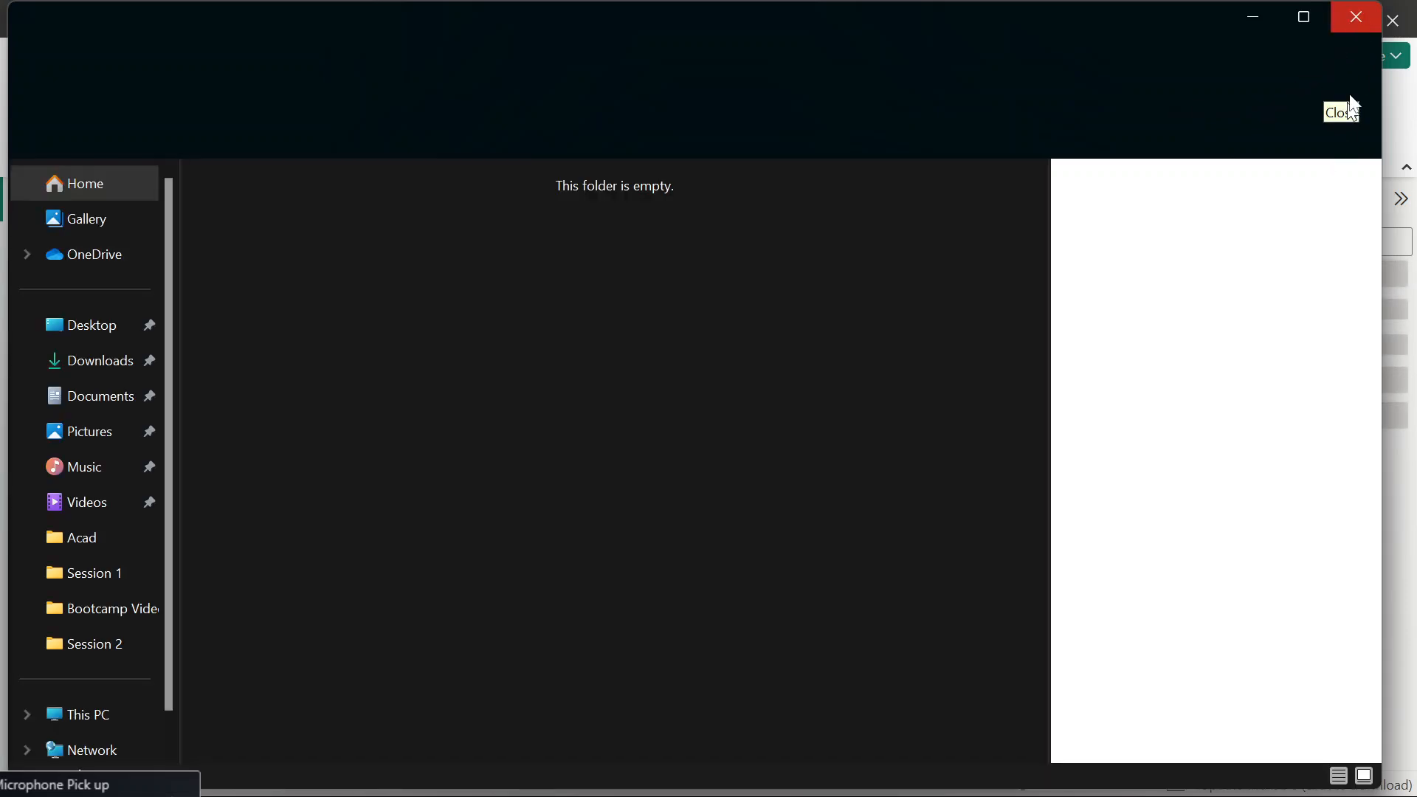
left_click(1358, 23)
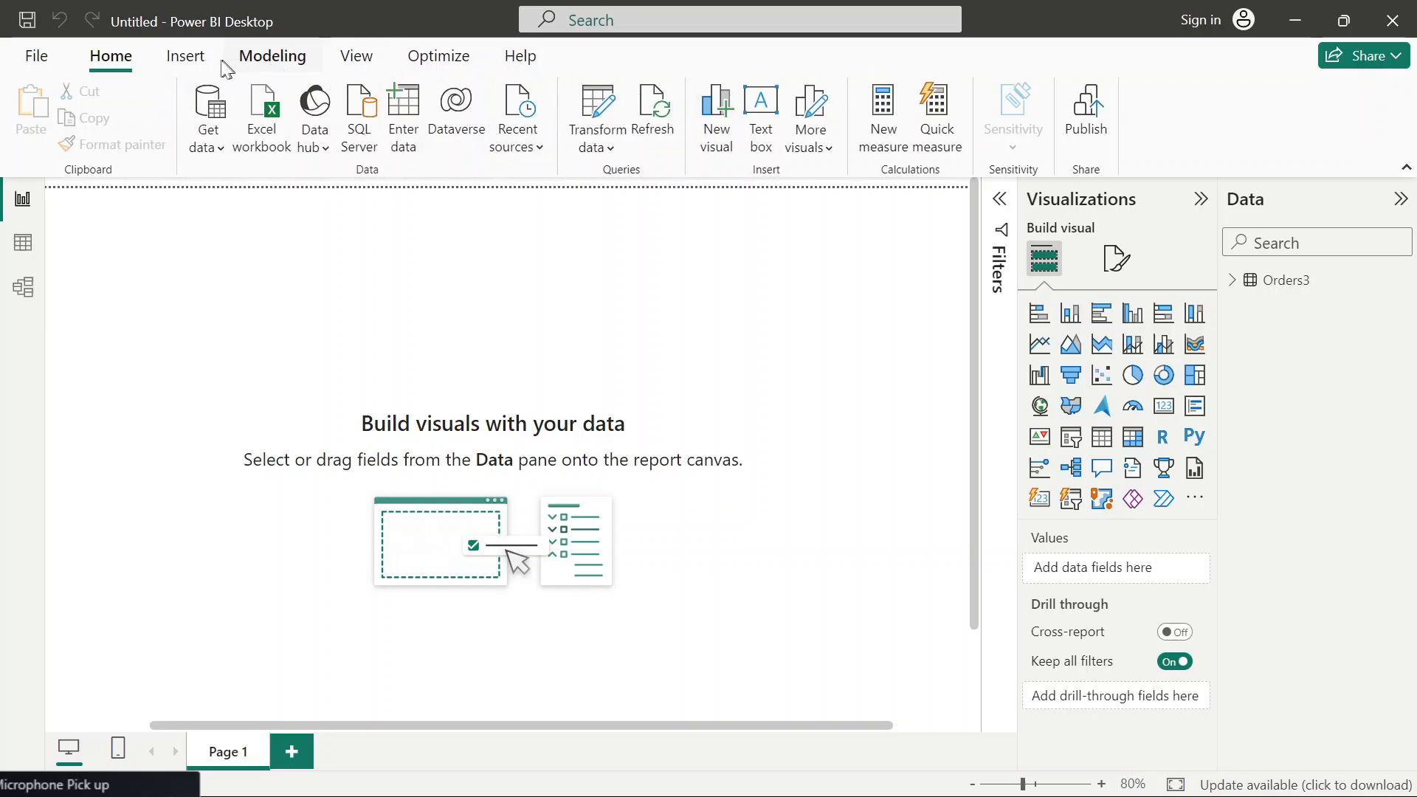
left_click(186, 57)
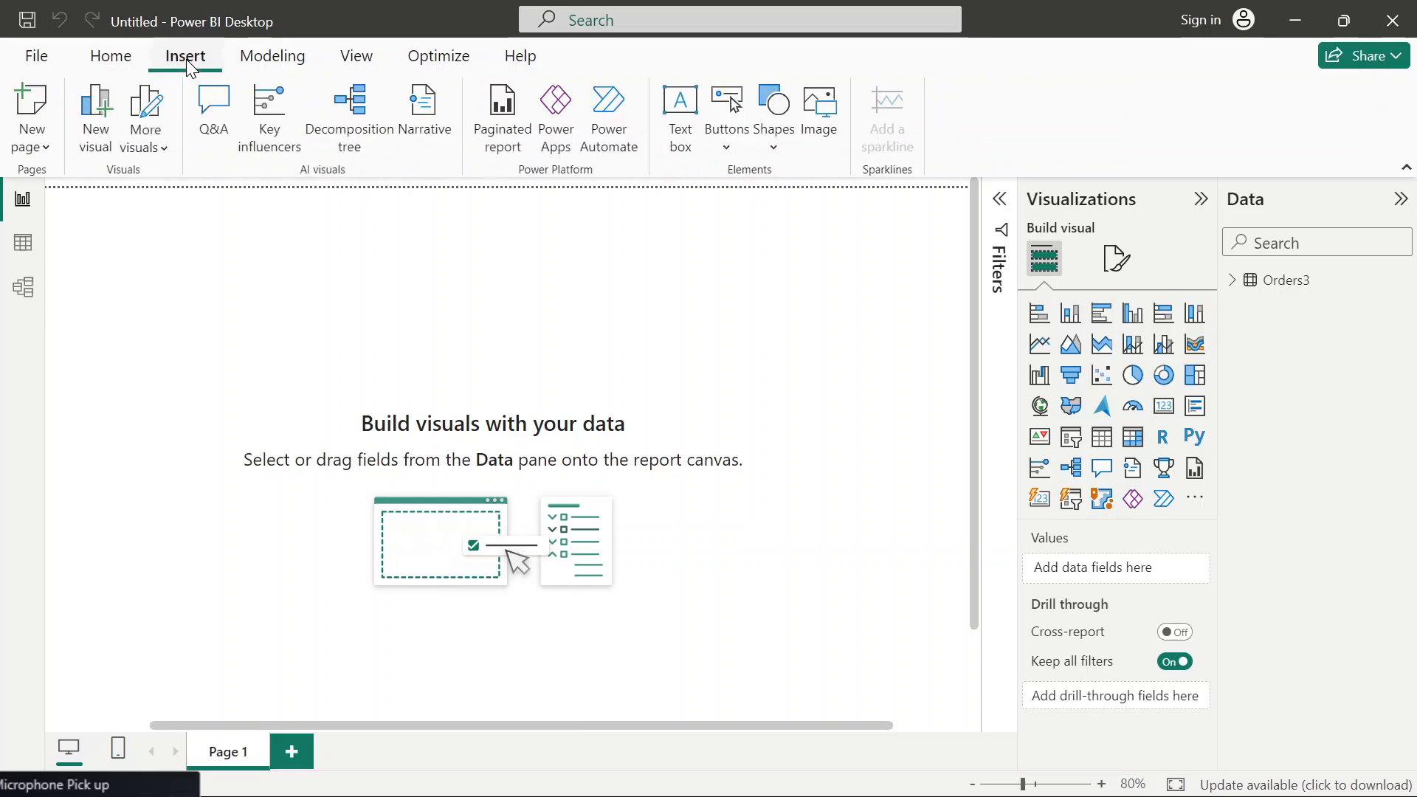
left_click(255, 58)
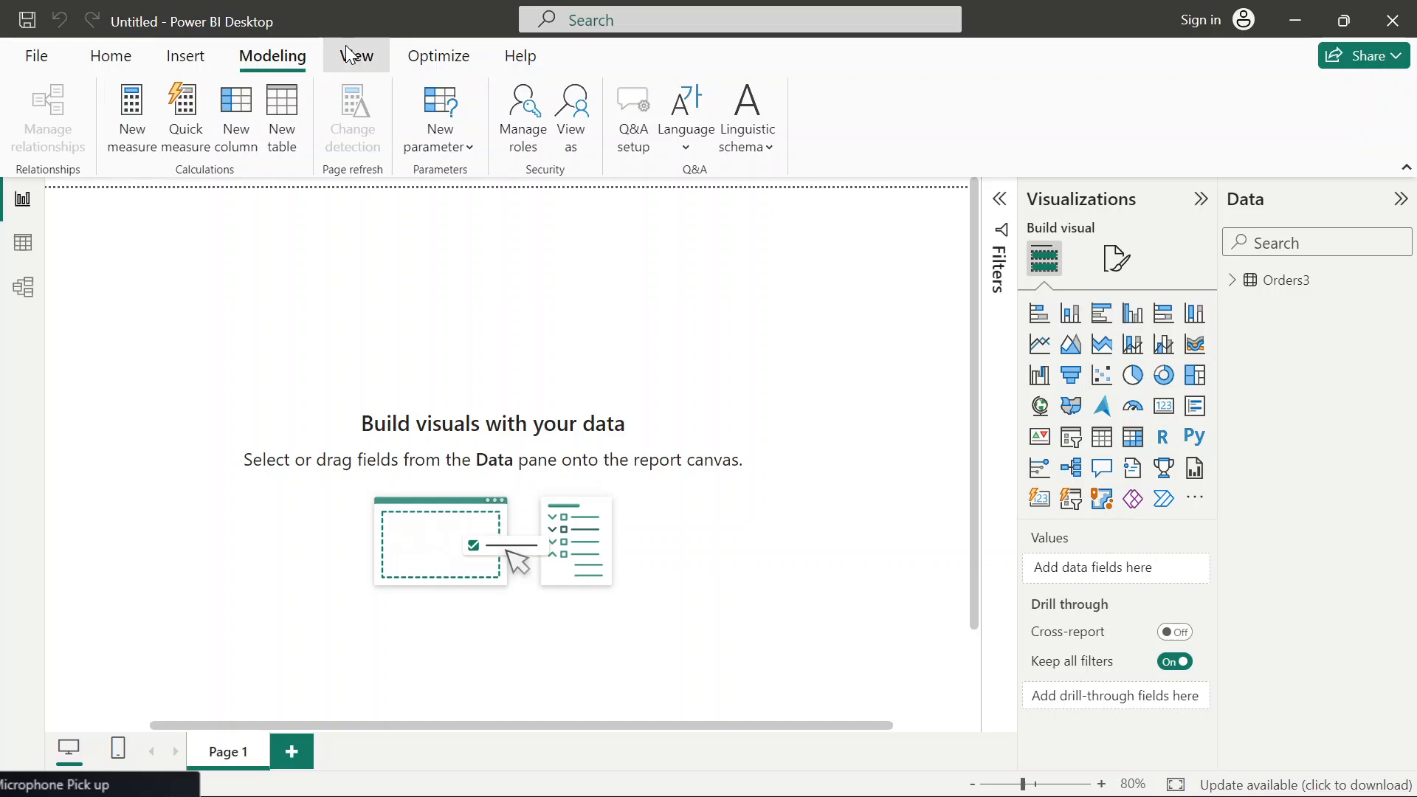
left_click(425, 57)
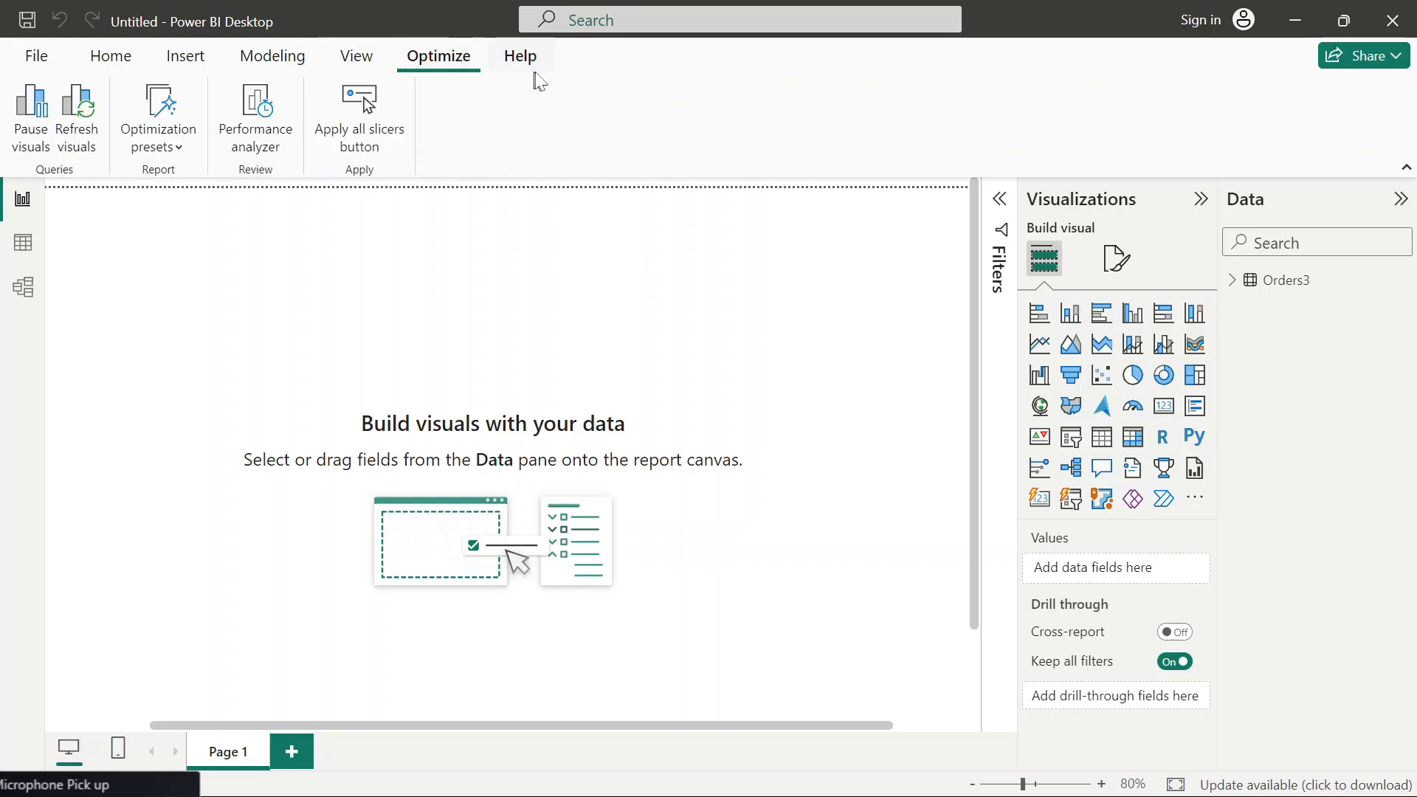
left_click(112, 56)
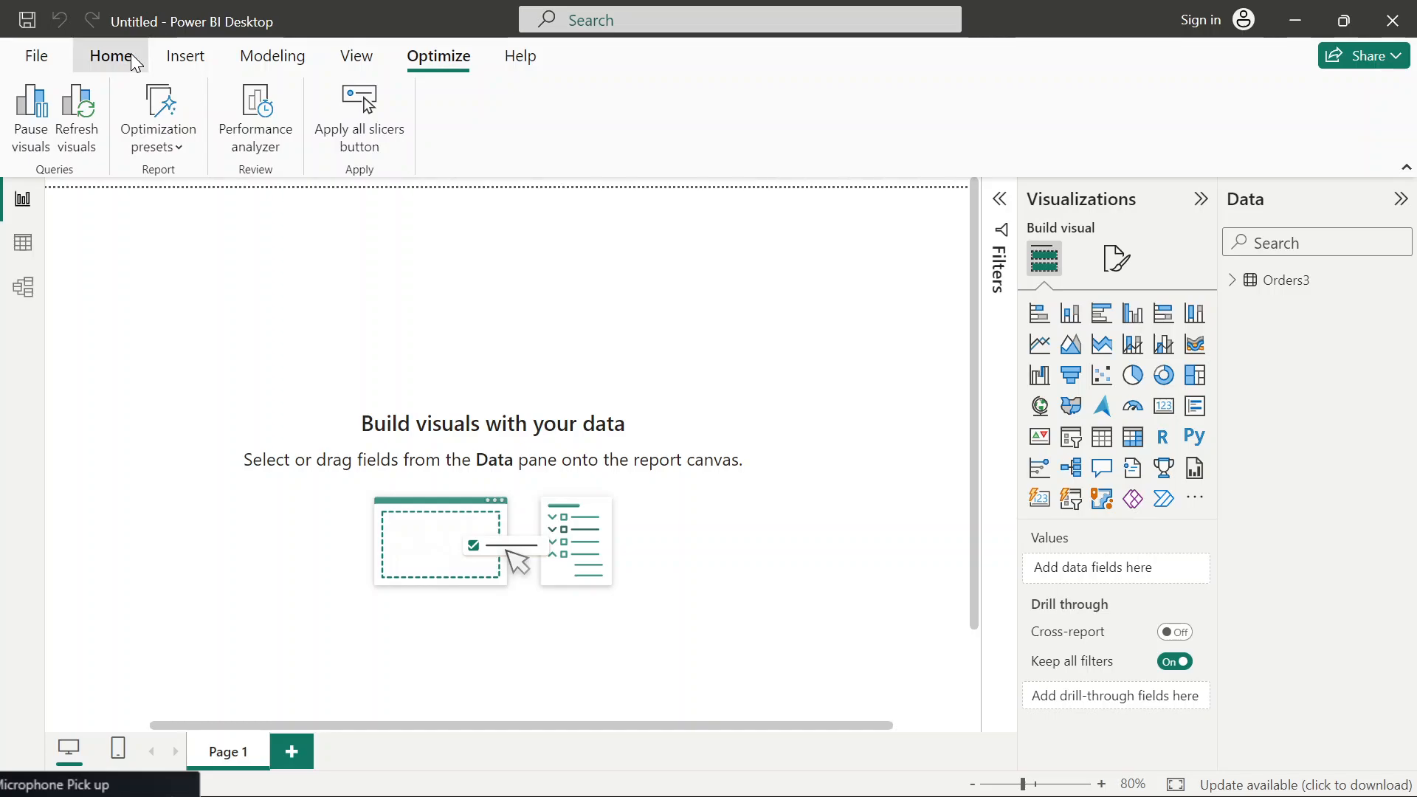
- Examine the loaded rows and columns of Orders3 in Table view, and close the empty File Explorer window that covers it
left_click(27, 256)
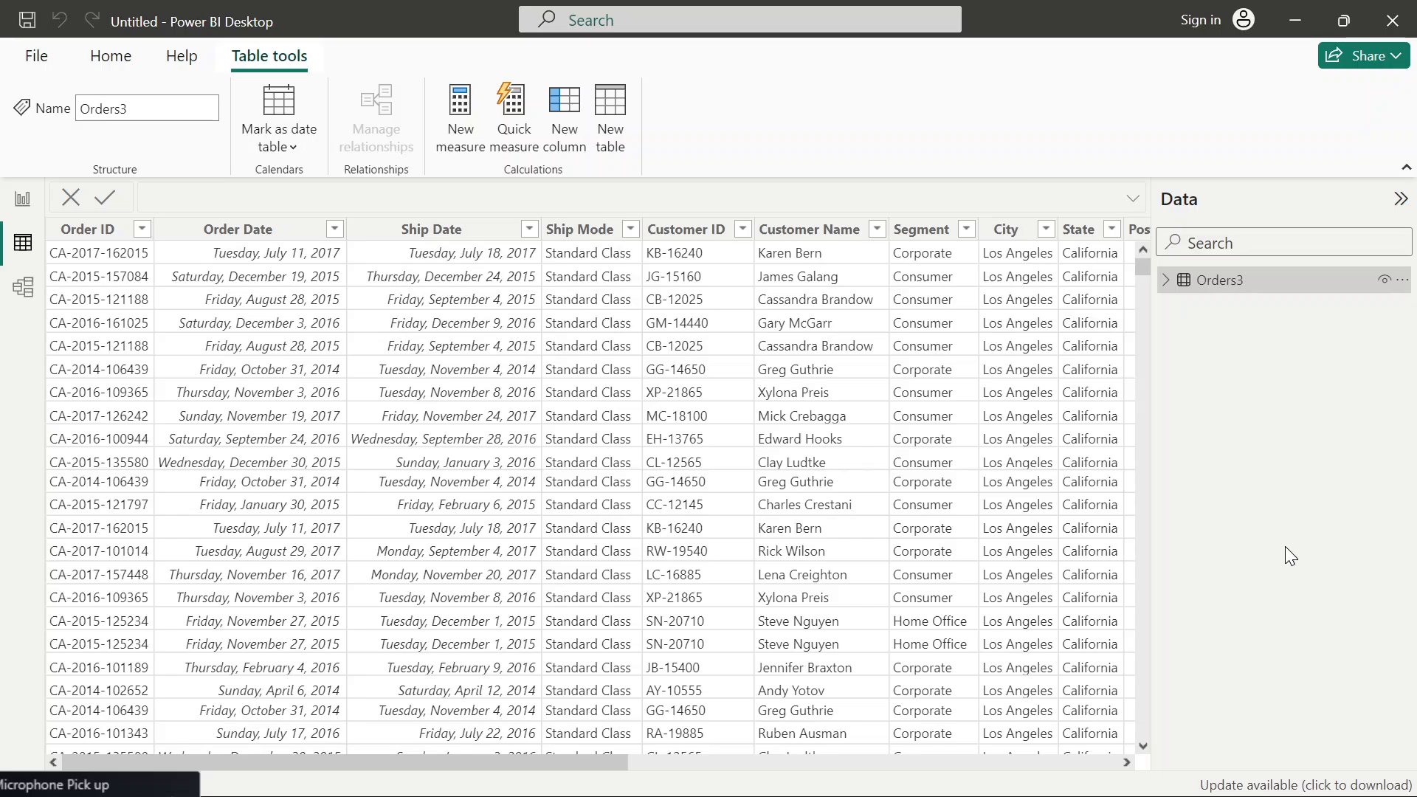
left_click(1401, 199)
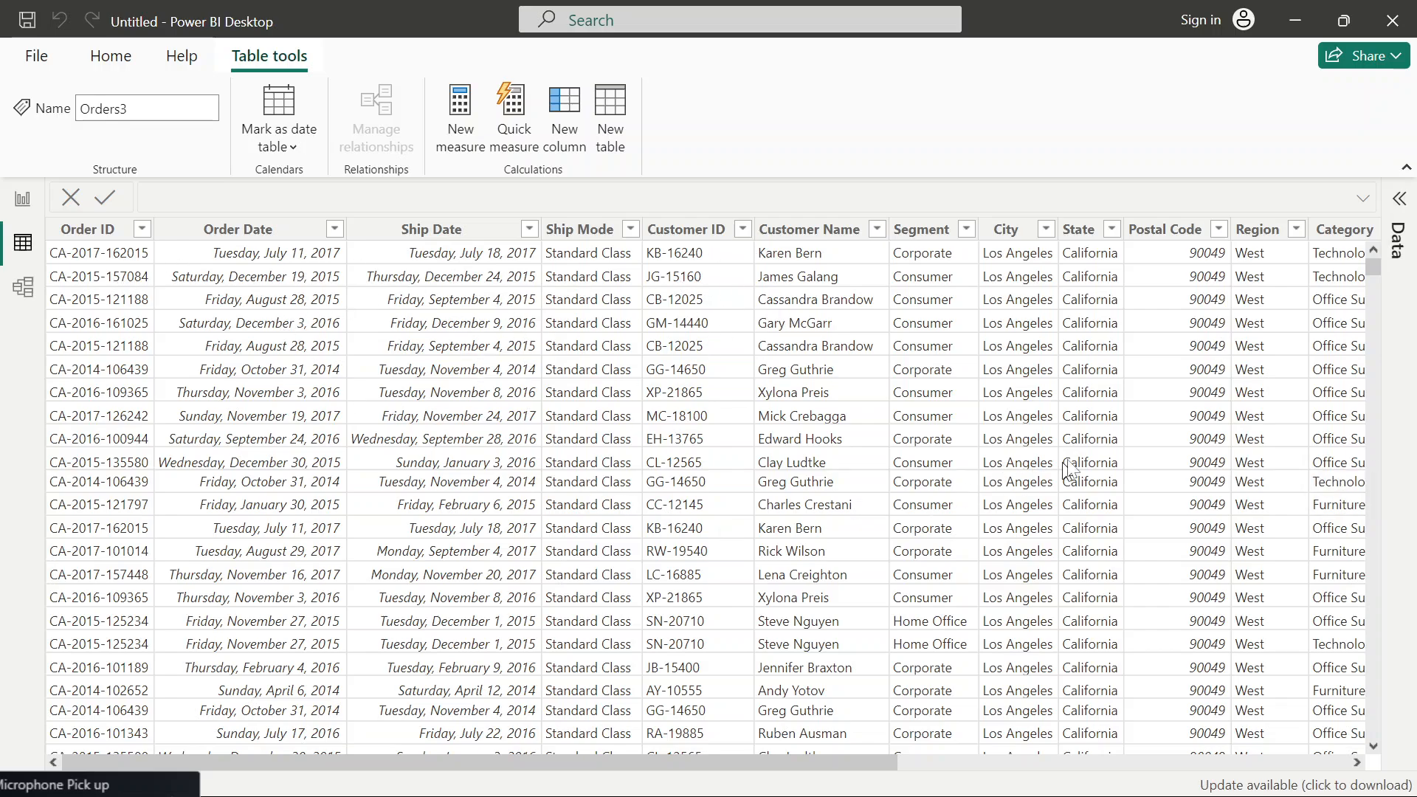
left_click(1400, 199)
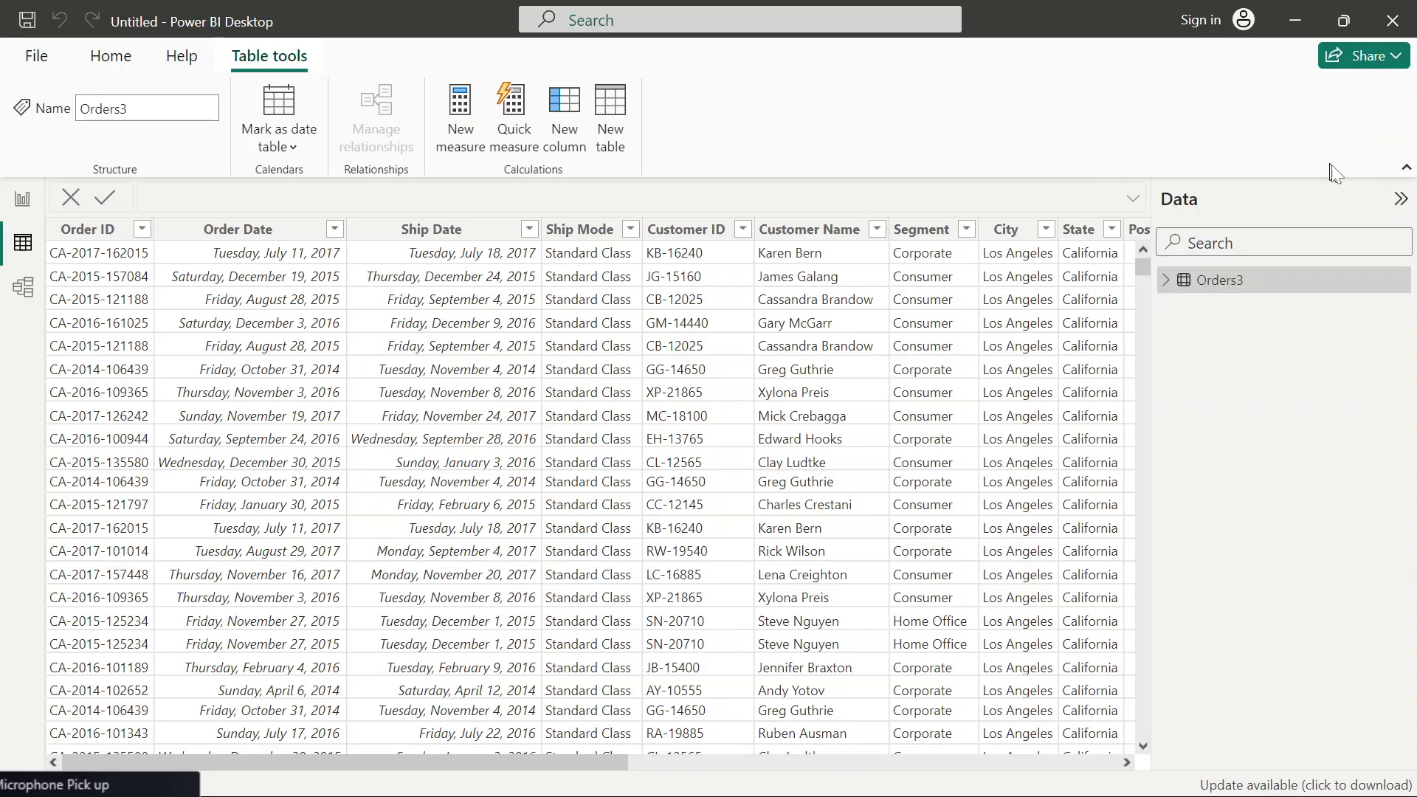
left_click(1406, 168)
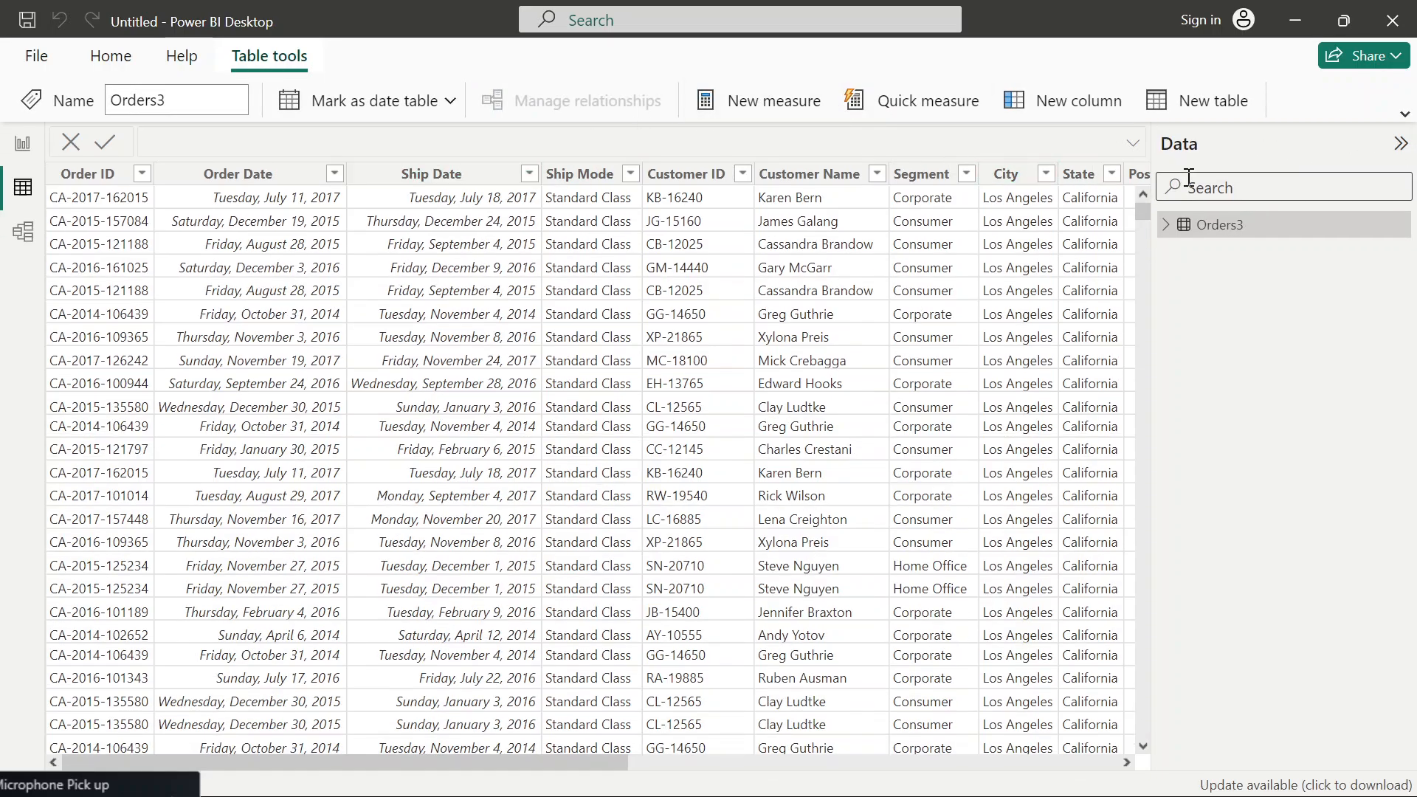
left_click(1407, 115)
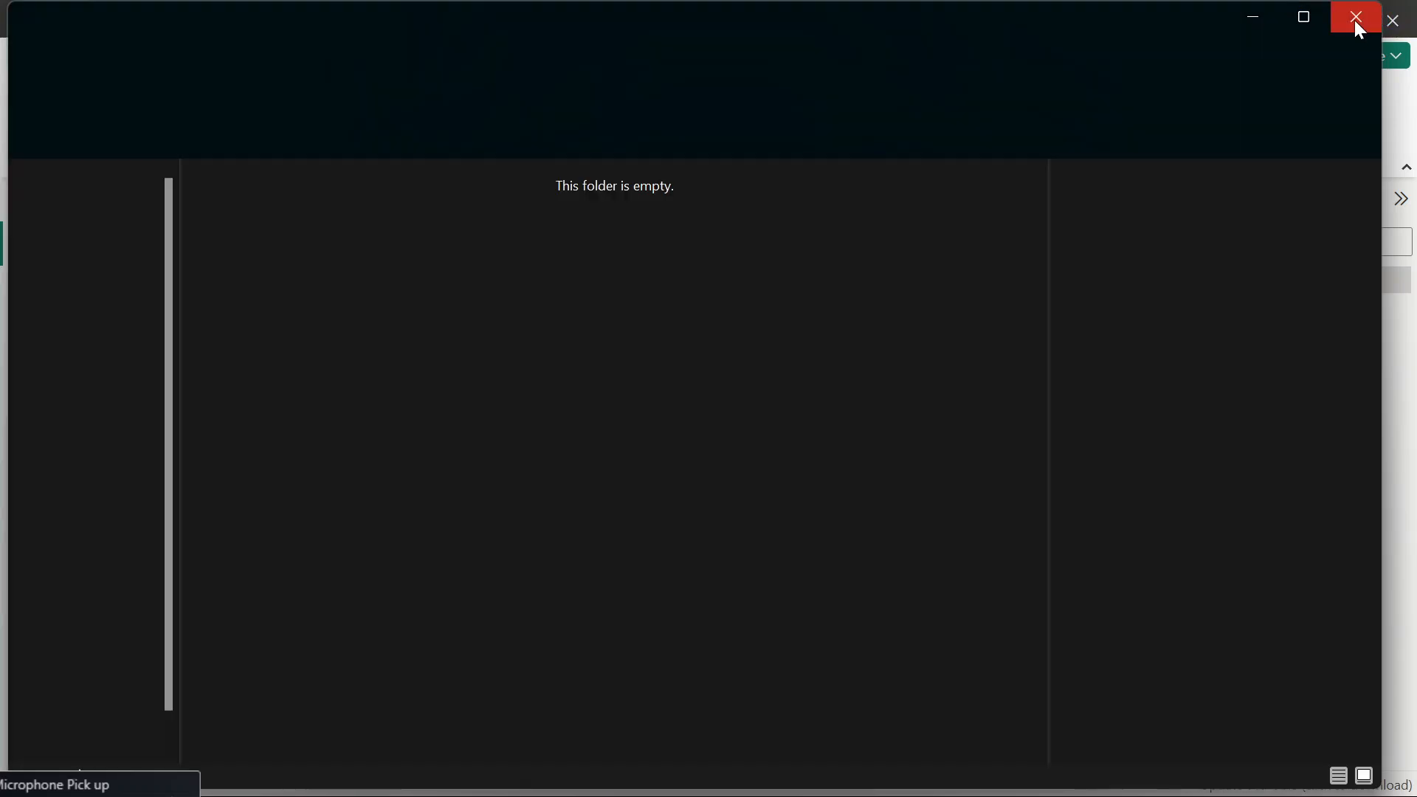
left_click(1355, 21)
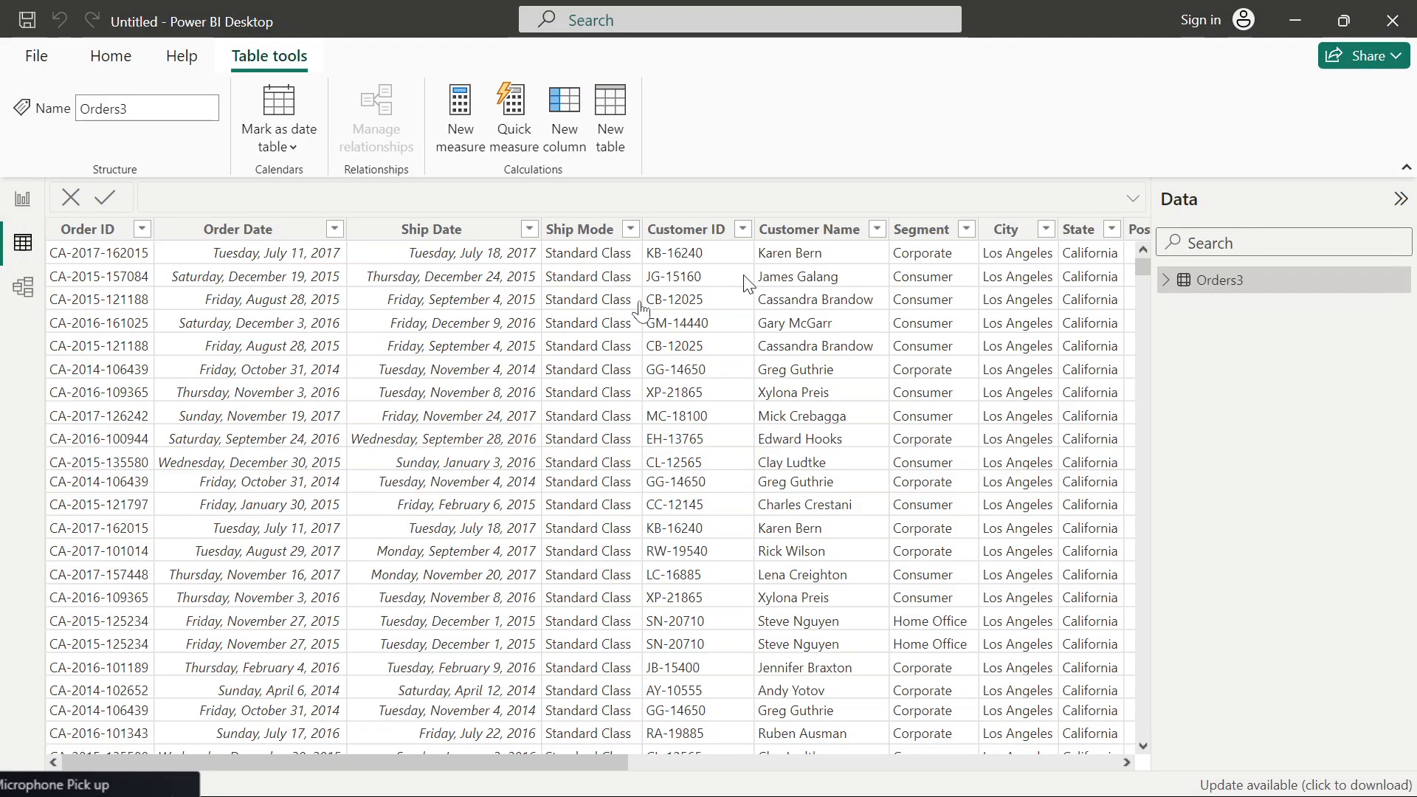
- Examine the full field list of the Orders3 table card in Model view
left_click(27, 300)
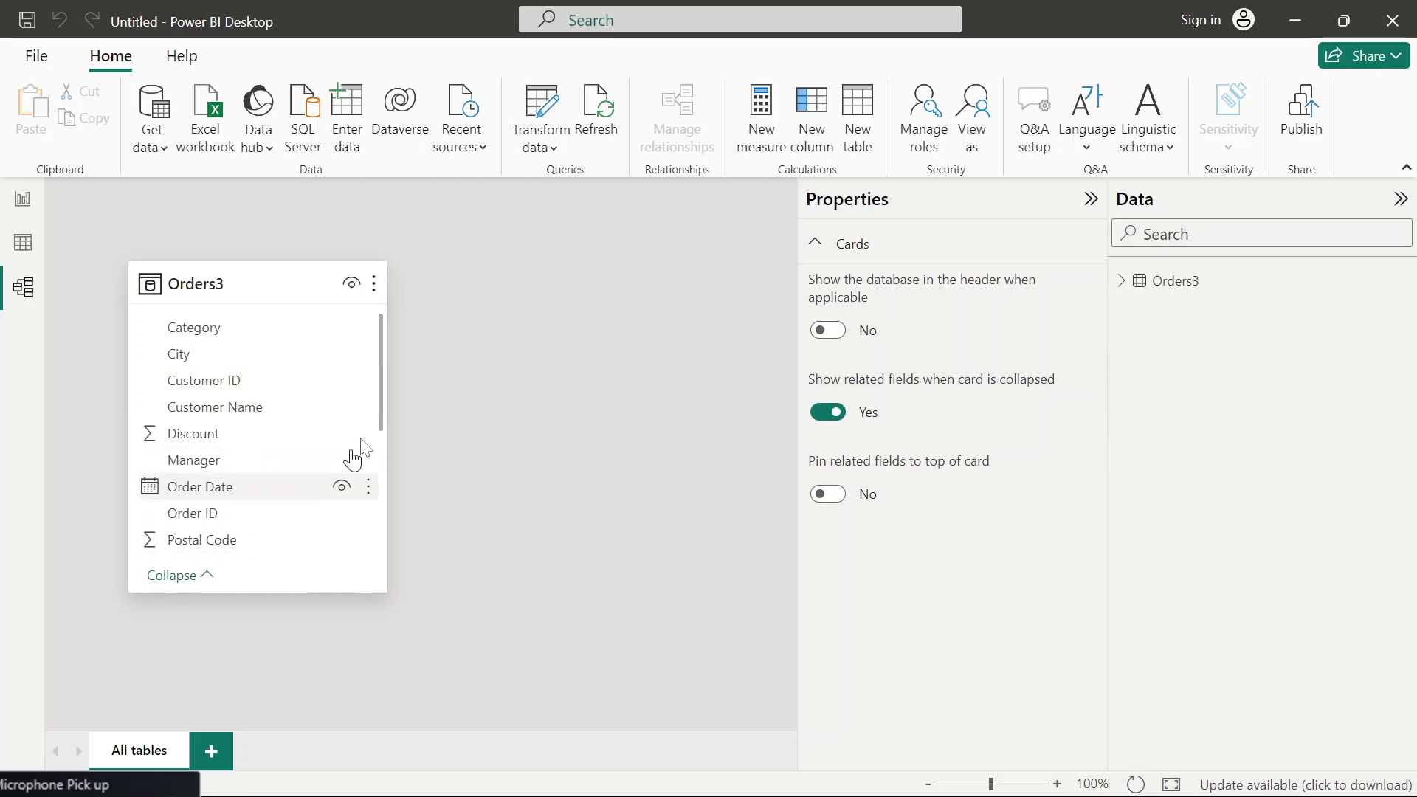
left_click_drag(381, 410, 384, 569)
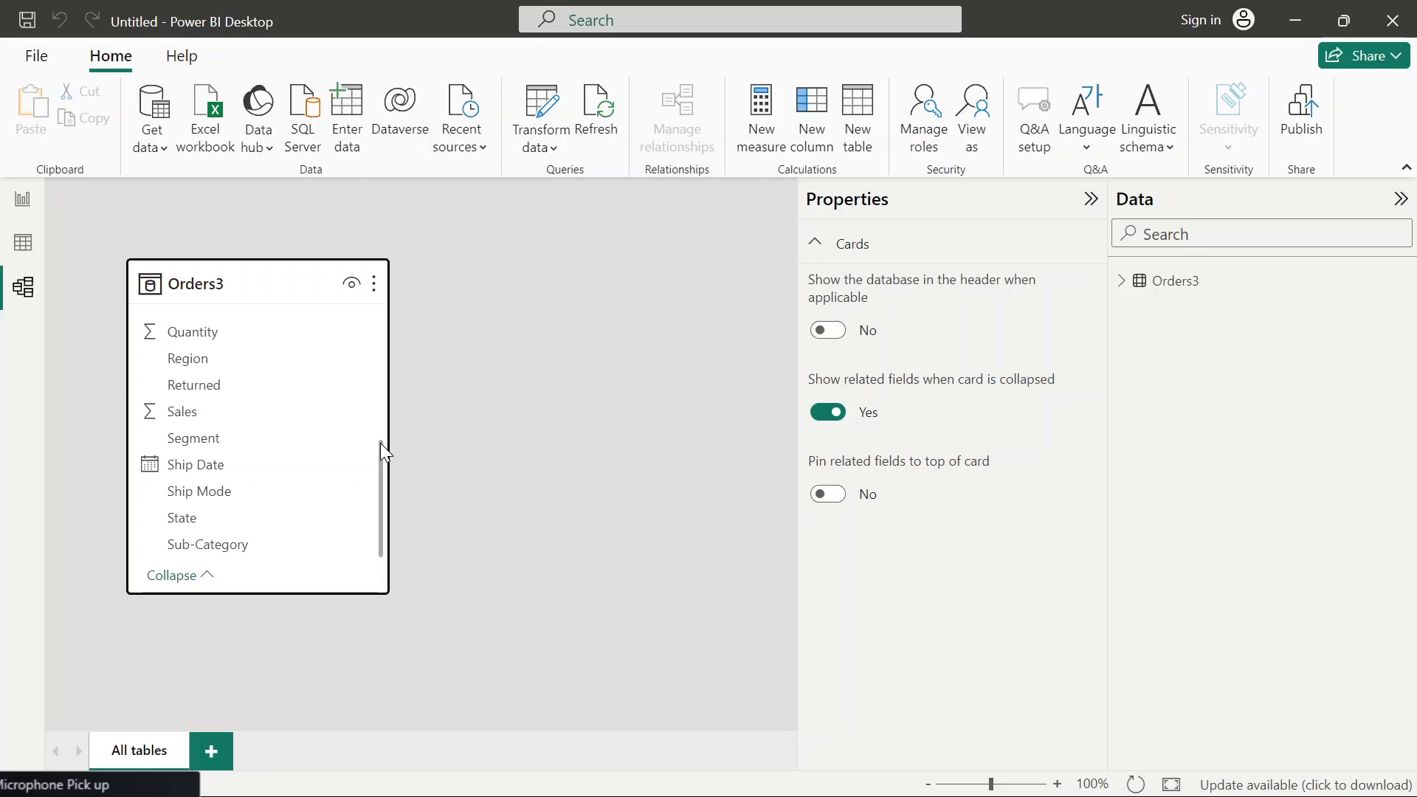
left_click_drag(379, 443, 383, 304)
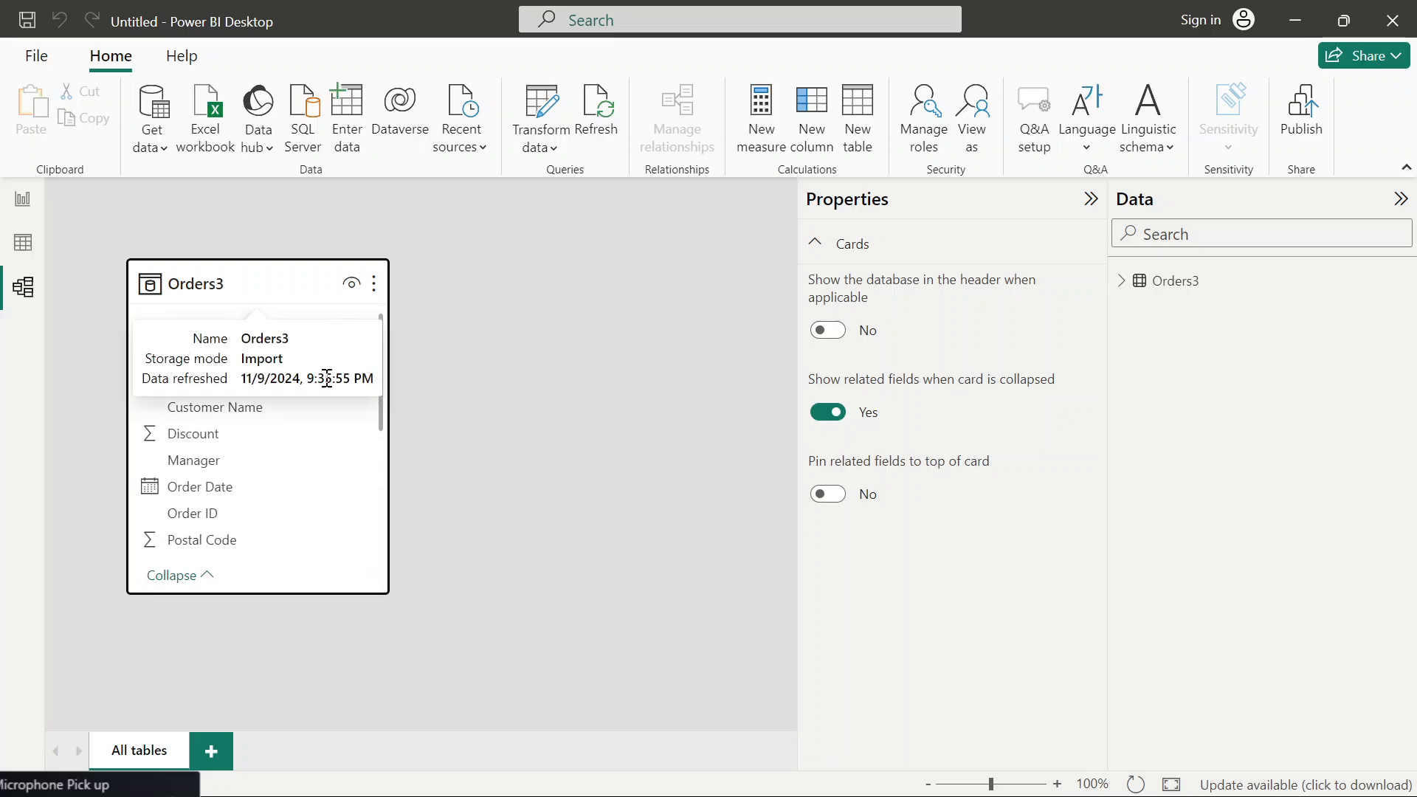
left_click(533, 458)
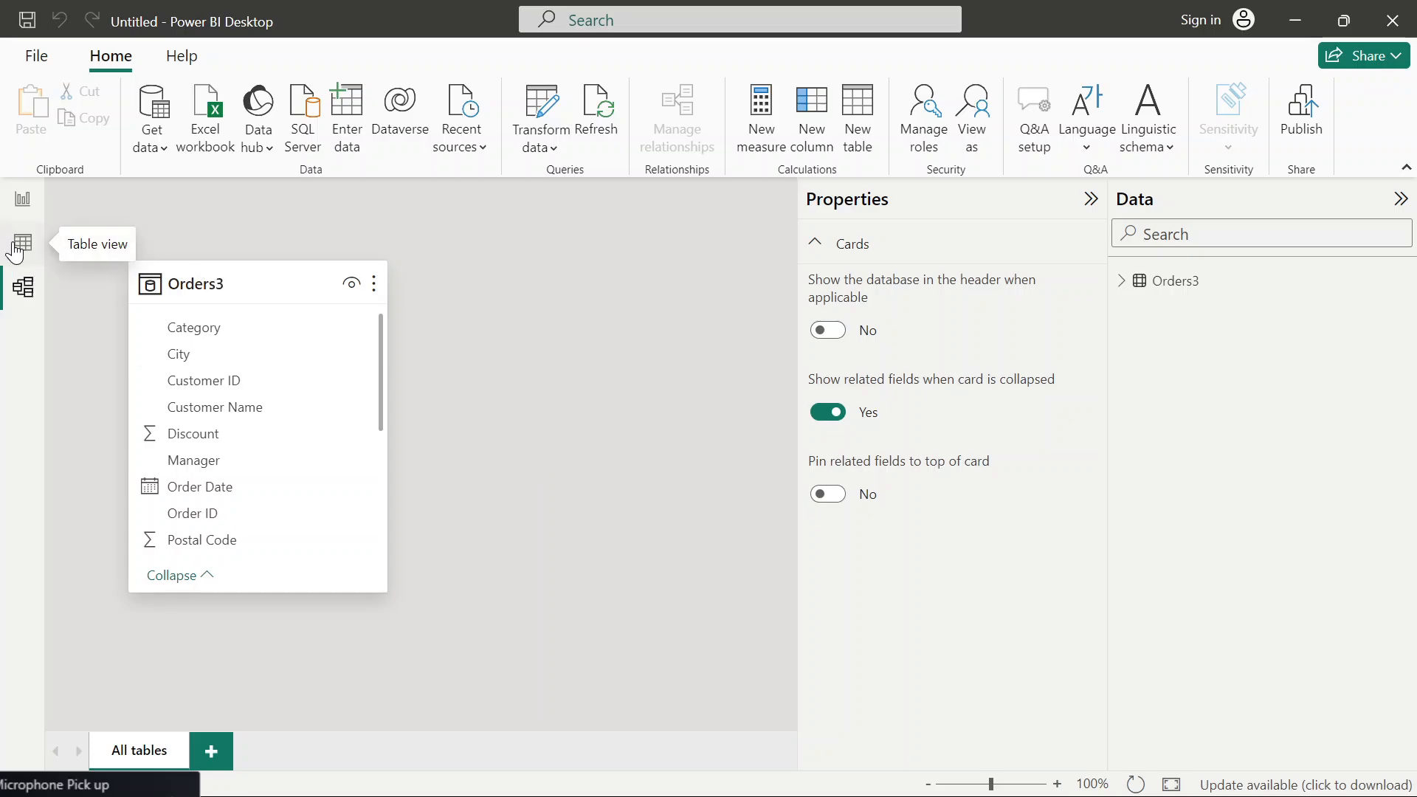
- Return to Report view by way of Table view and expand the Orders3 table to list its fields
left_click(16, 252)
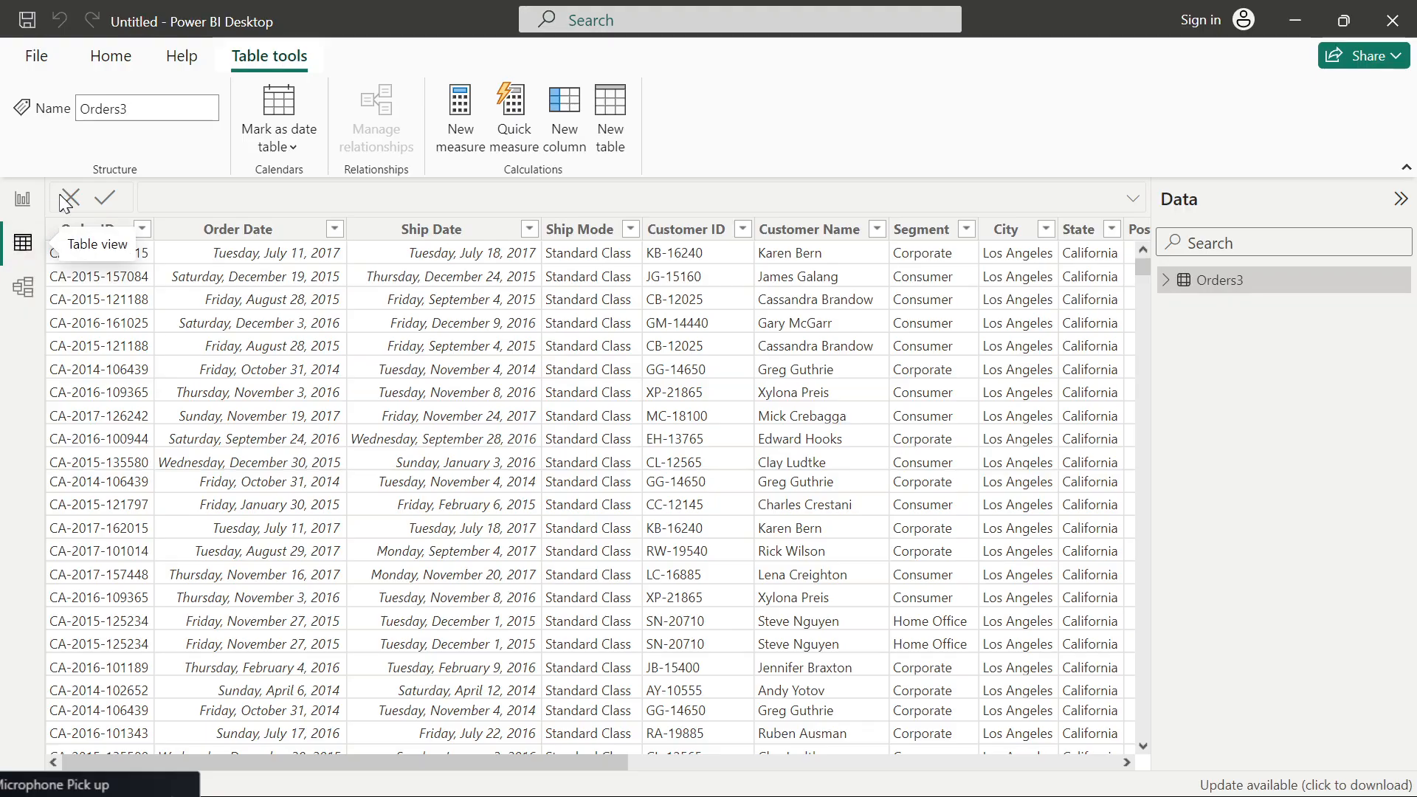
left_click(24, 204)
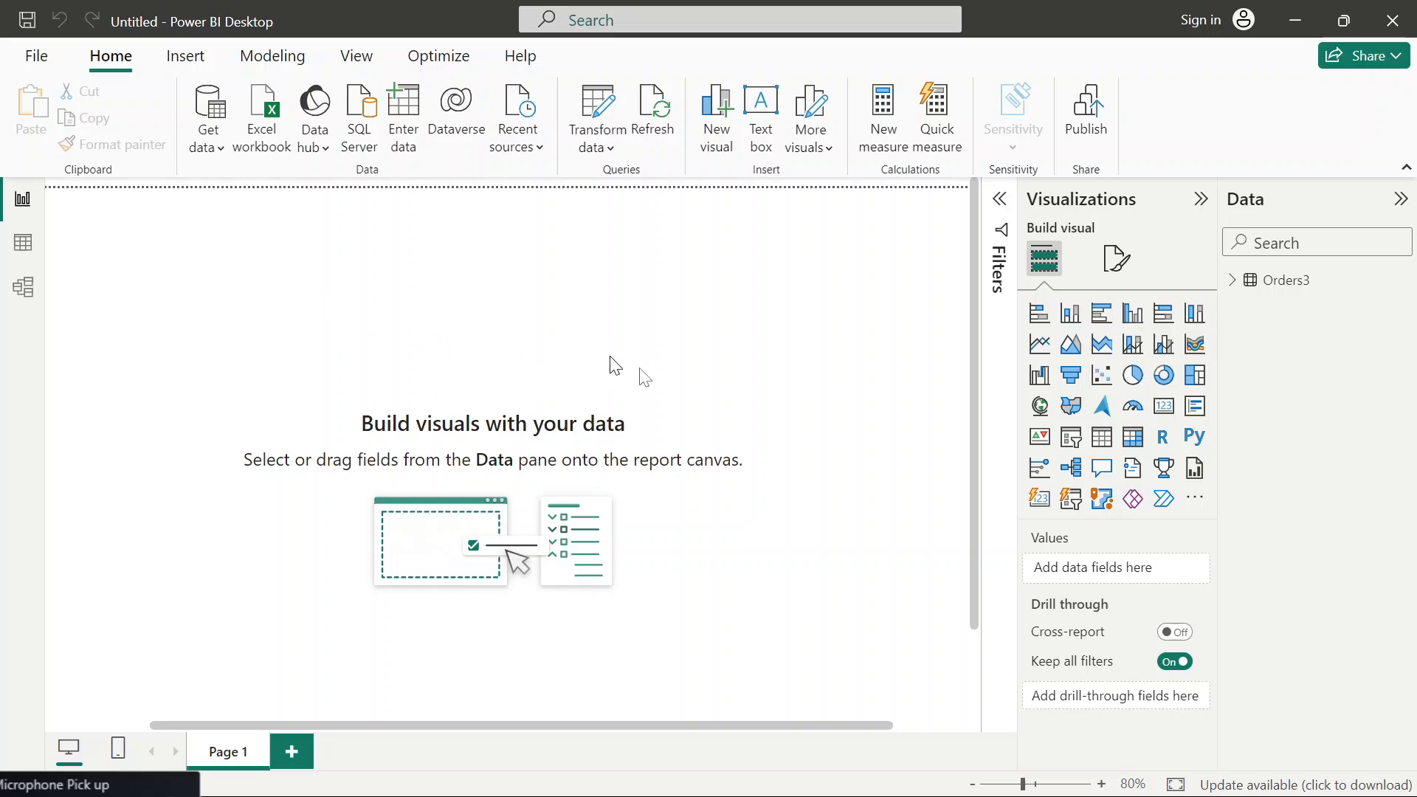
left_click(1235, 287)
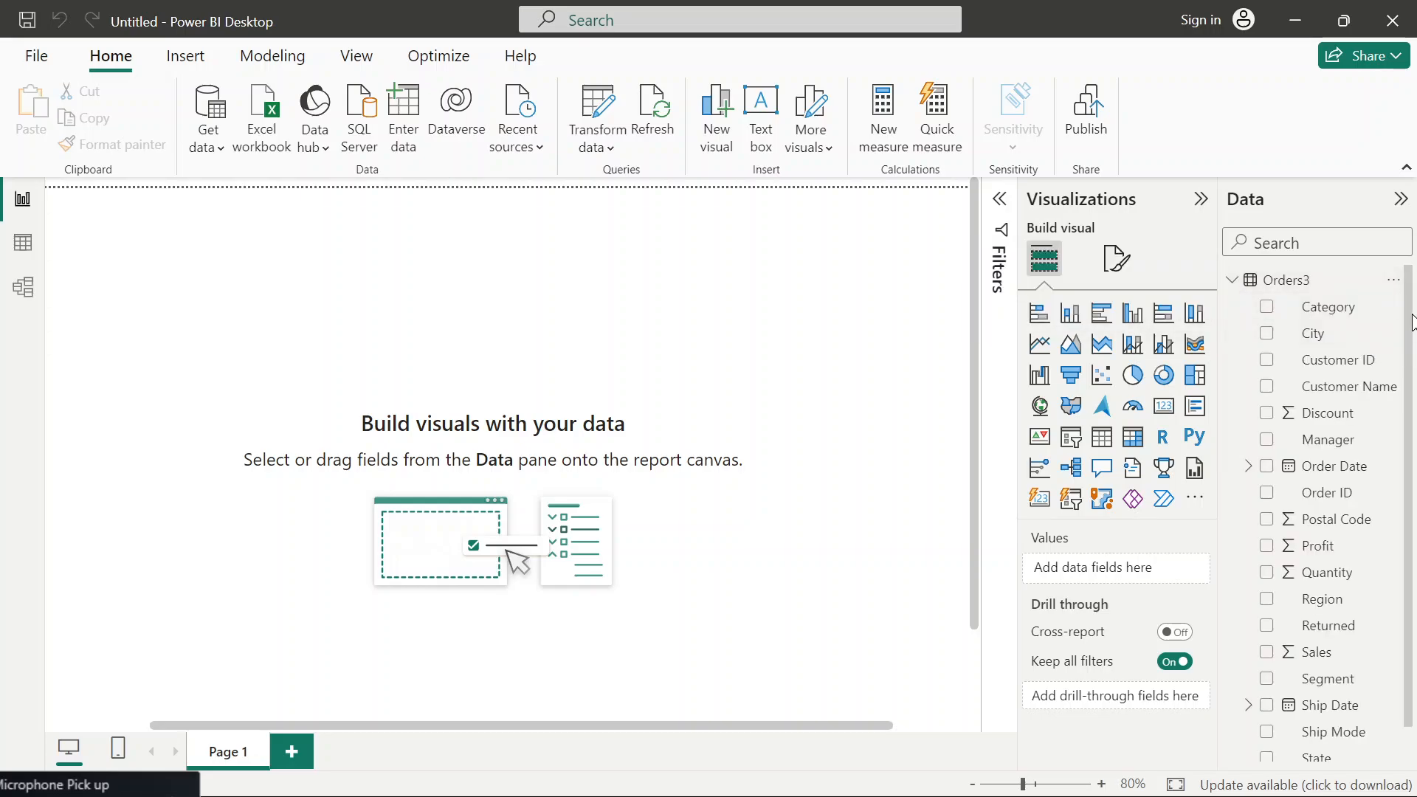
scroll(1412, 322, "down", 1)
scroll(1412, 316, "up", 1)
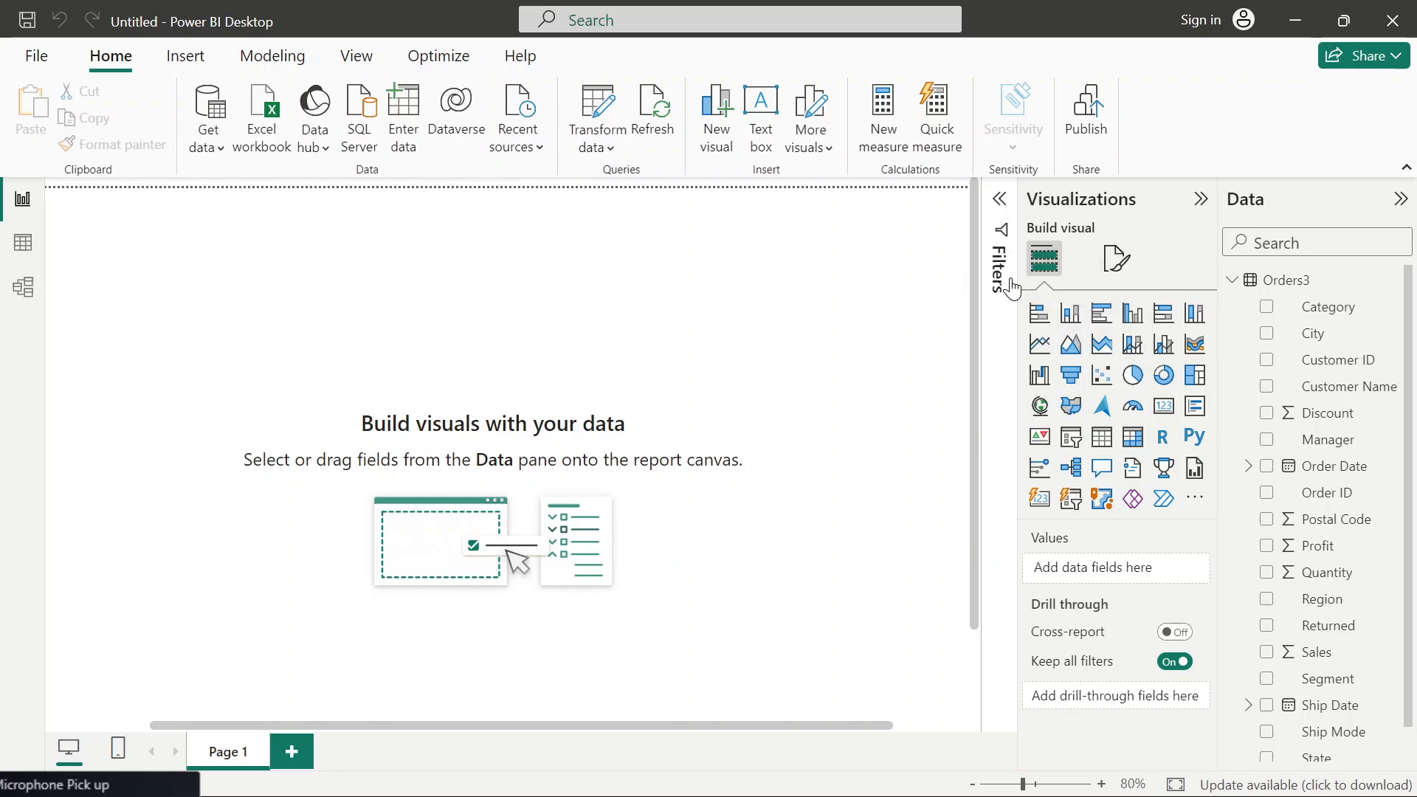
- Add an empty stacked bar chart to Page 1 of the report
left_click(1042, 317)
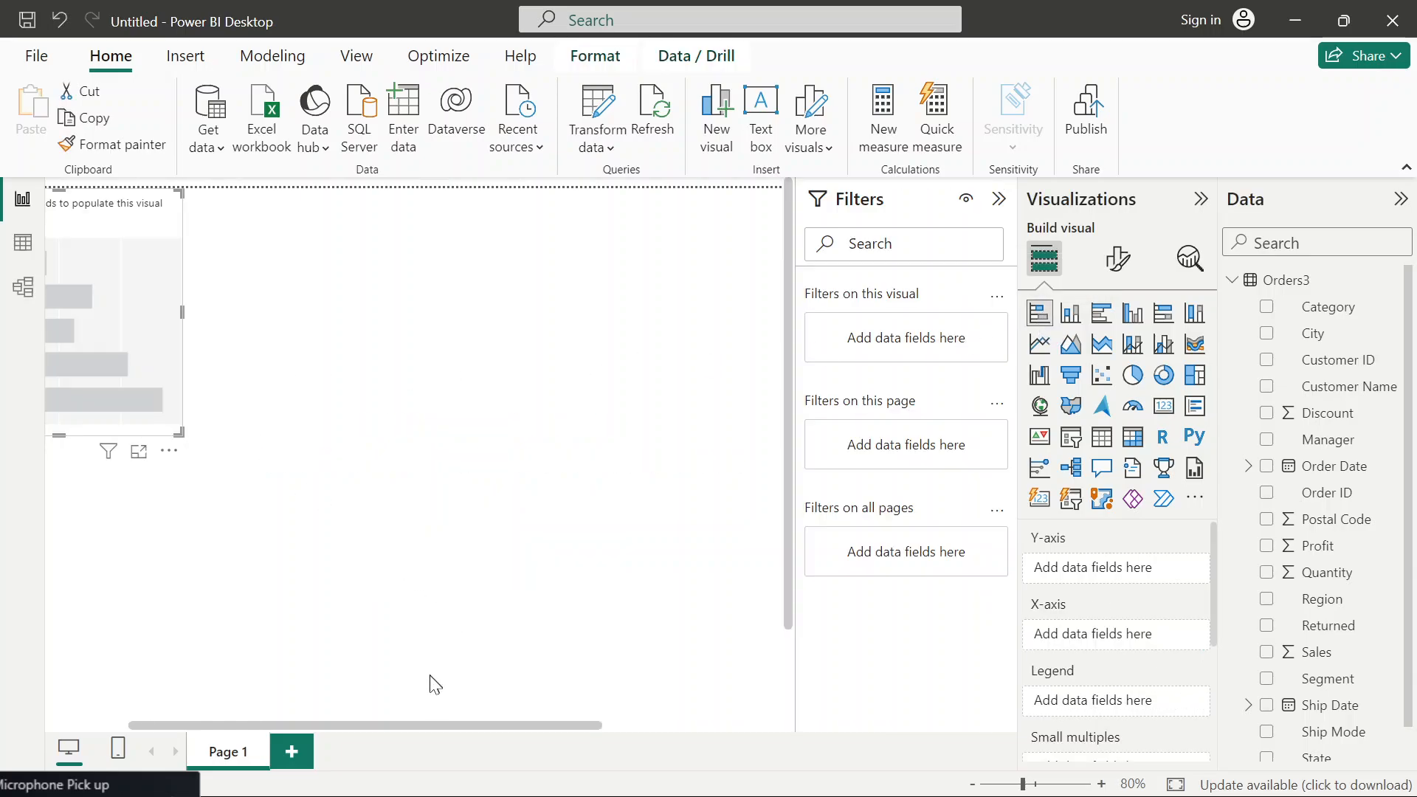
left_click_drag(463, 731, 364, 735)
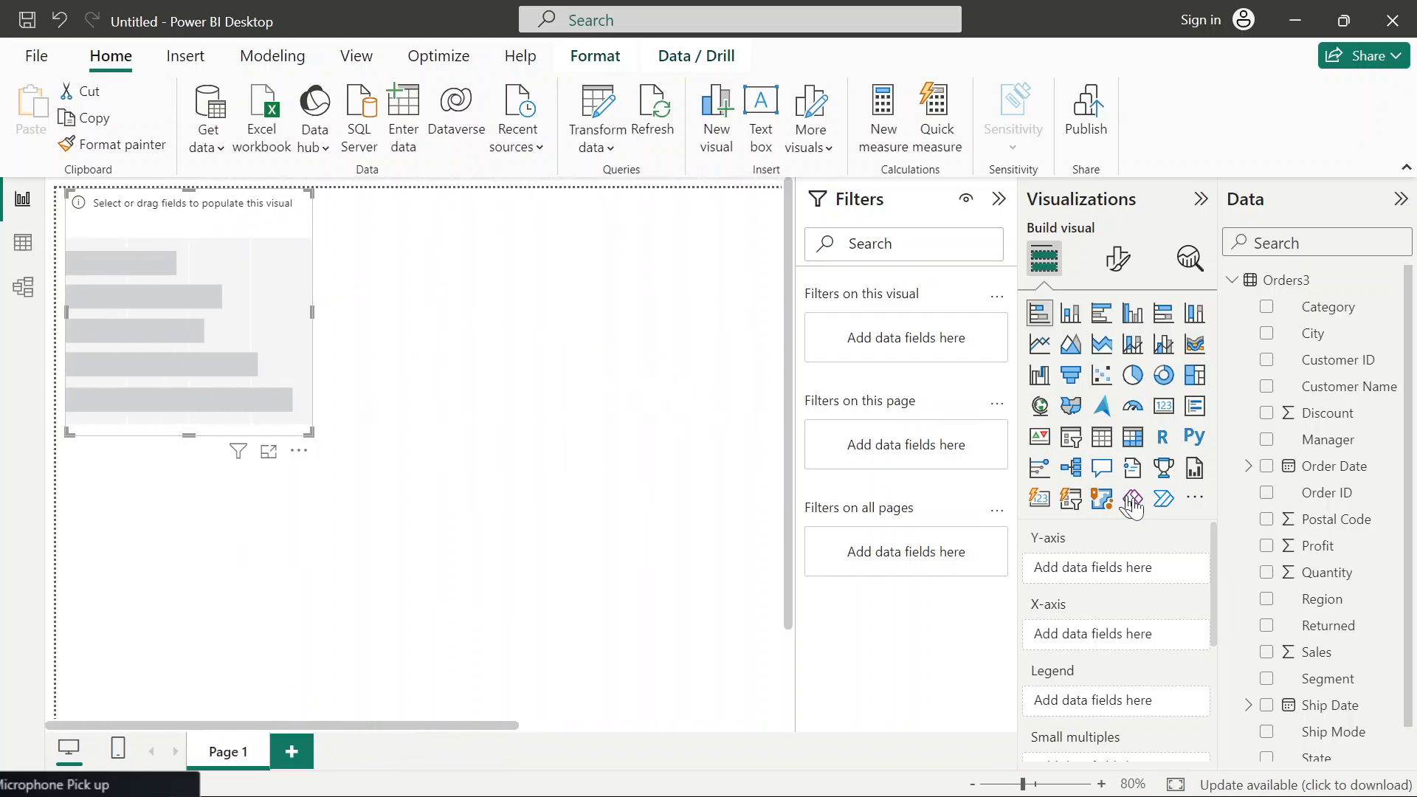
- Examine the chart's field wells, from Y-axis to Tooltips and drill-through, and the Orders3 fields available for them
left_click_drag(1213, 550, 1215, 496)
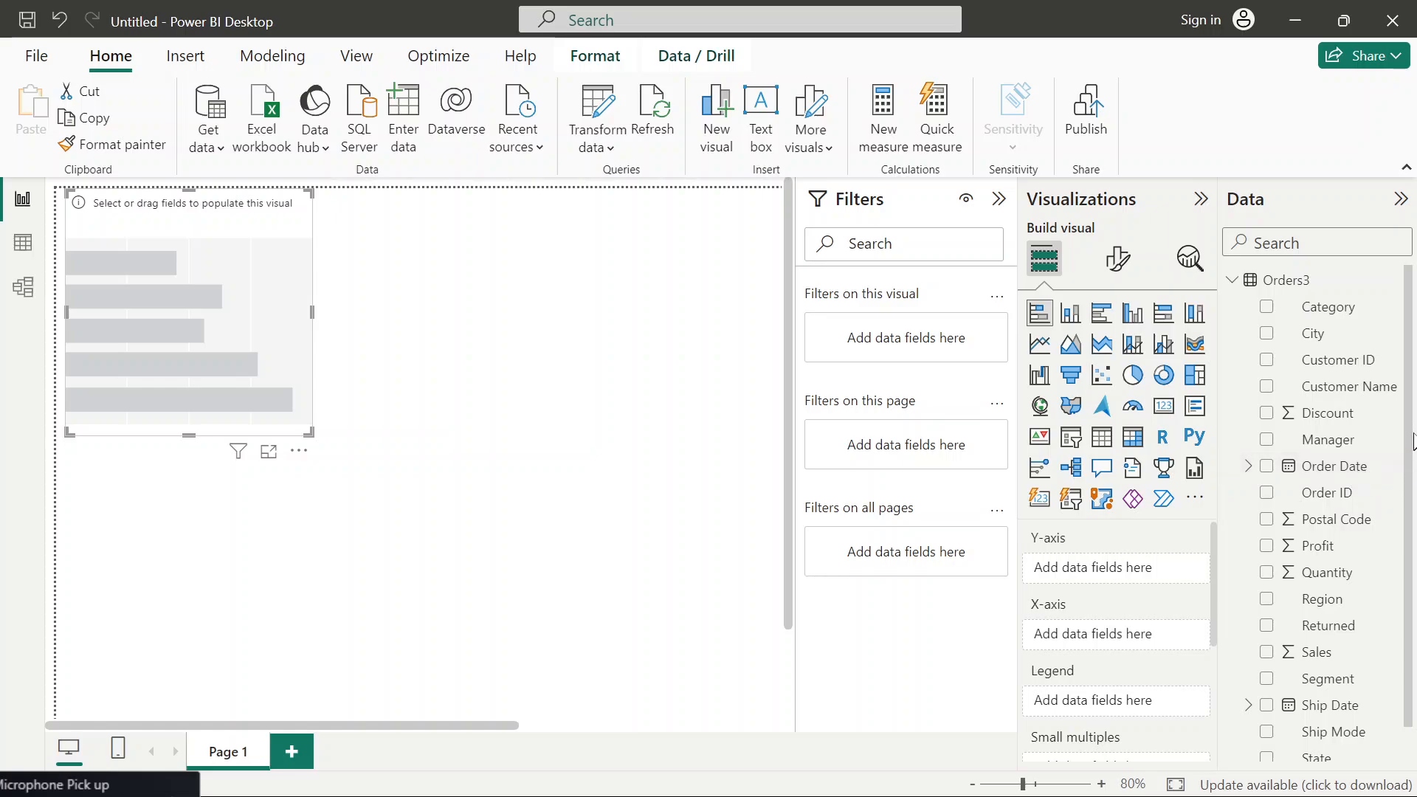
mouse_move(1412, 411)
left_mouse_down()
mouse_move(1414, 474)
mouse_move(1412, 385)
left_mouse_up()
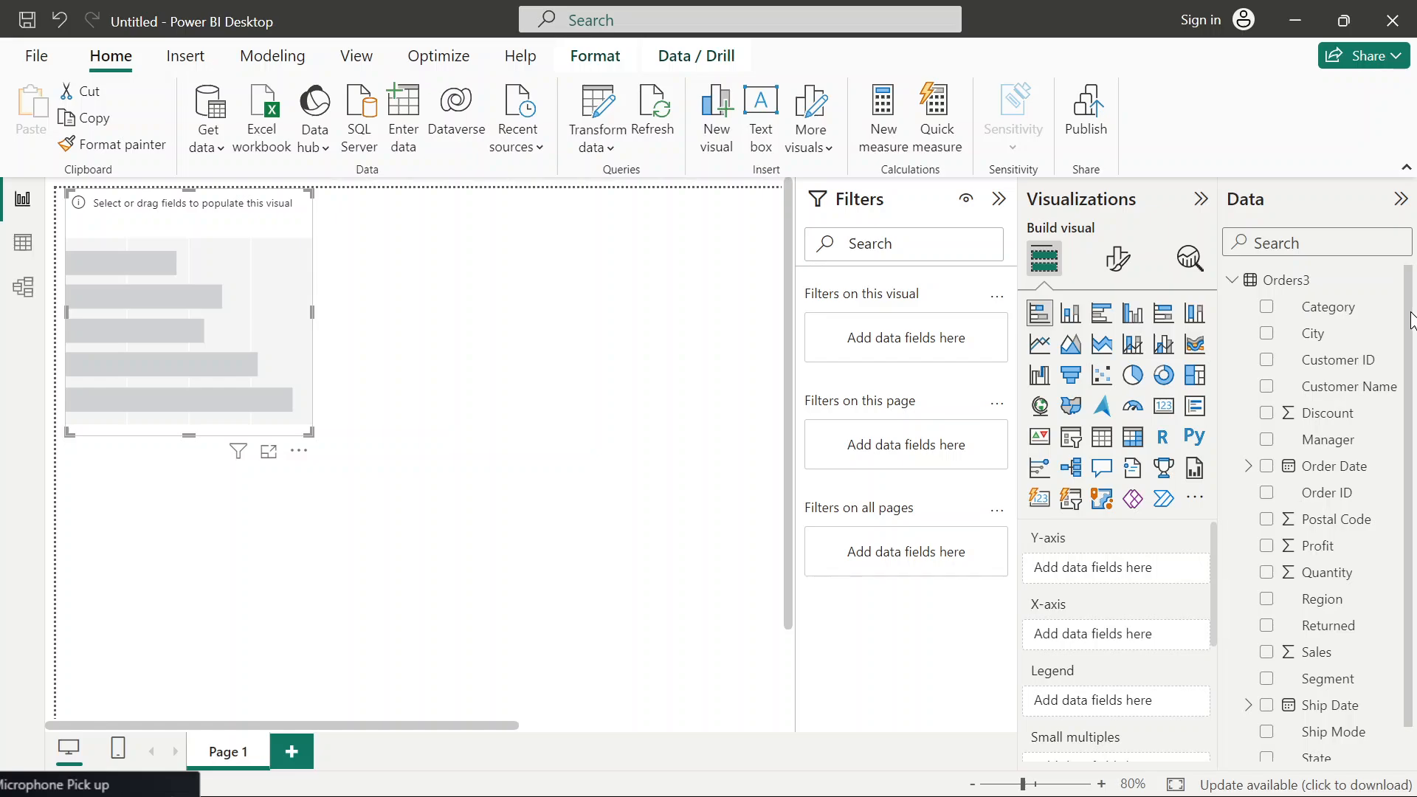
scroll(1412, 340, "down", 1)
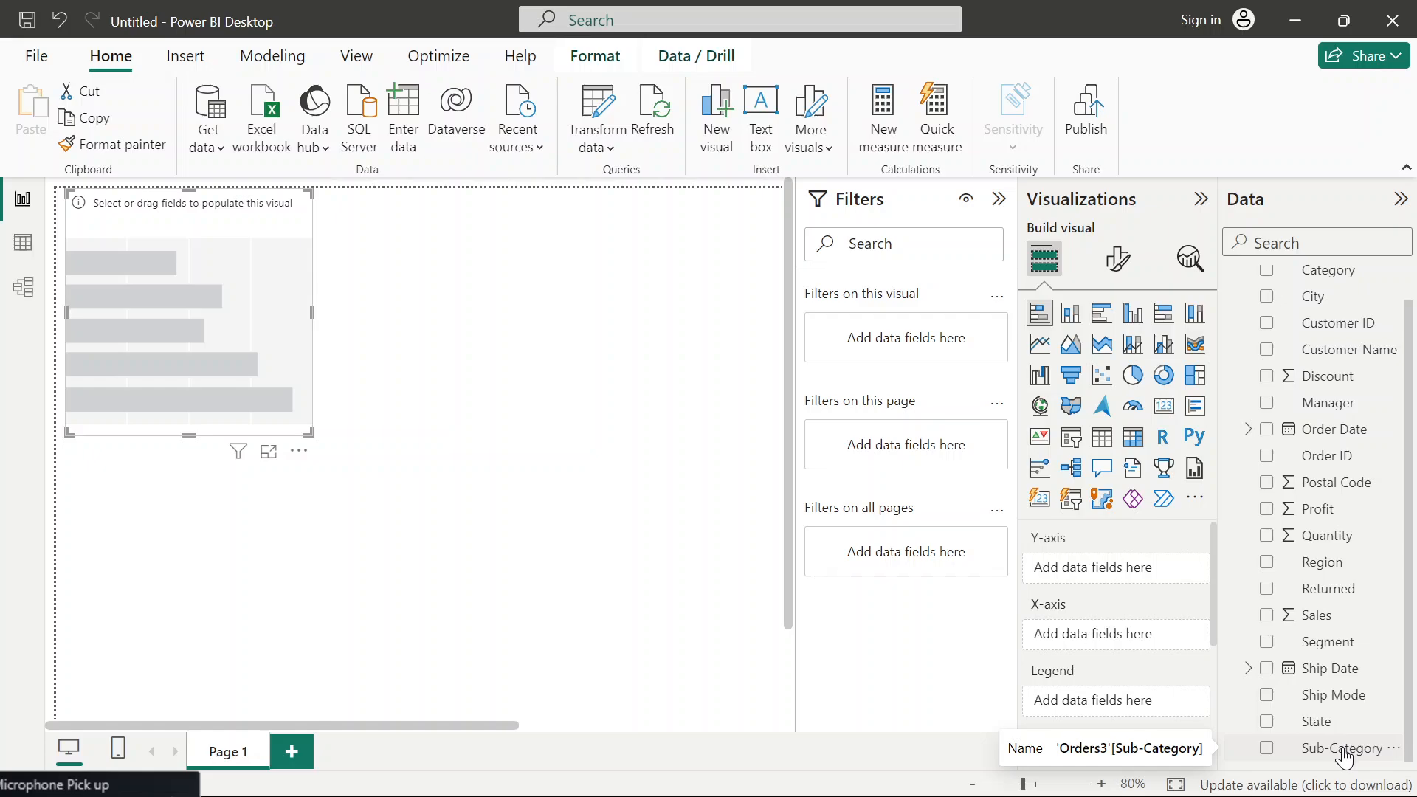
scroll(1105, 618, "down", 3)
scroll(1105, 618, "up", 3)
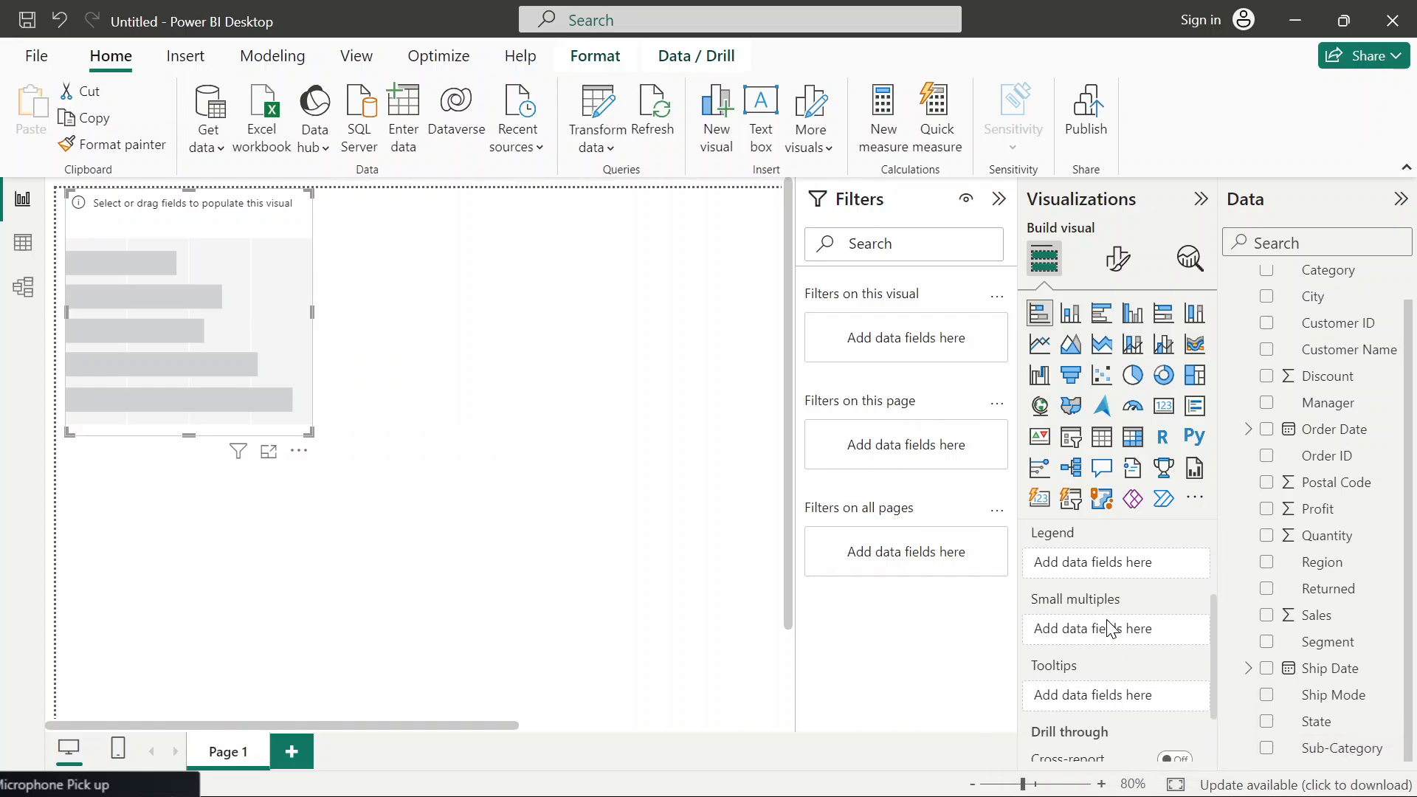
scroll(1112, 628, "down", 3)
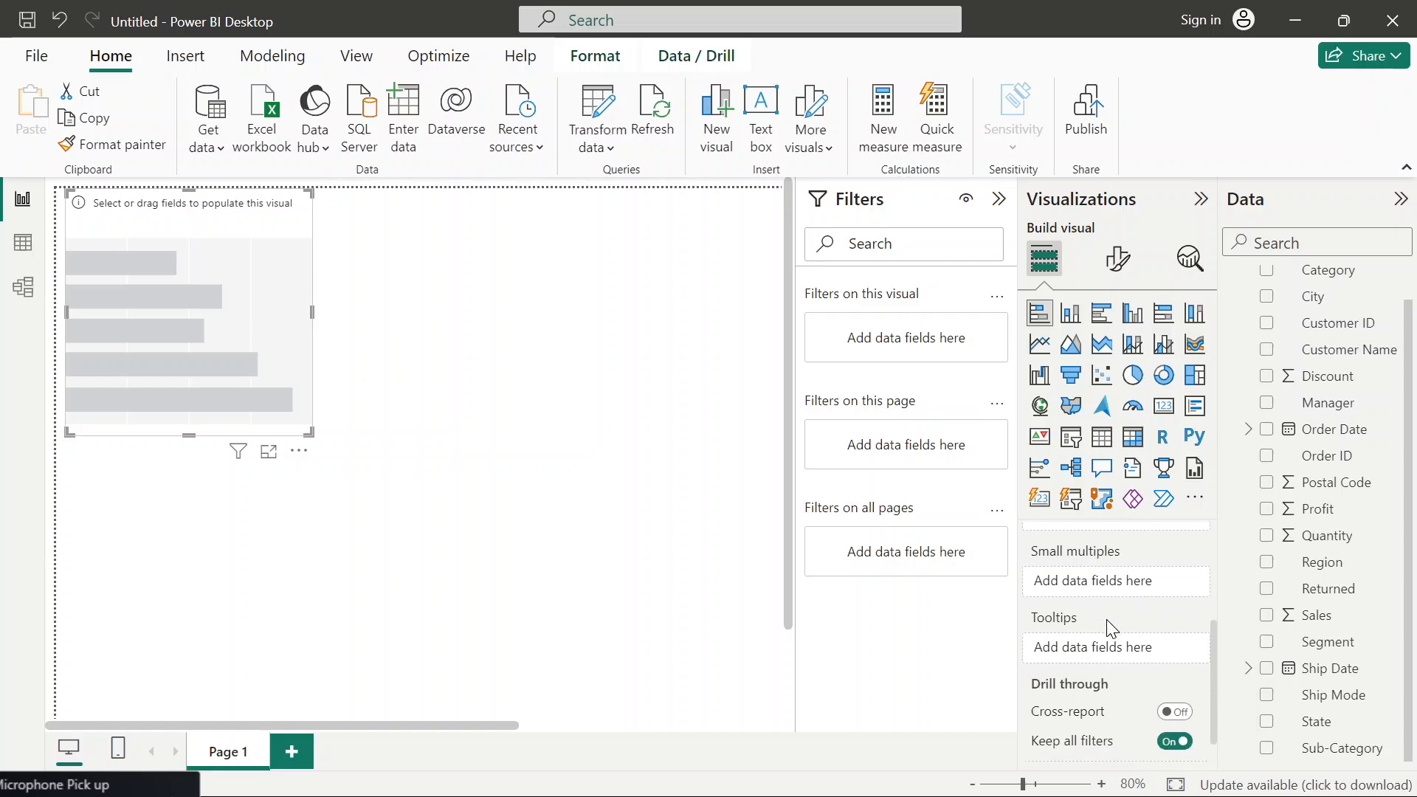
scroll(1112, 628, "up", 5)
scroll(1111, 628, "up", 1)
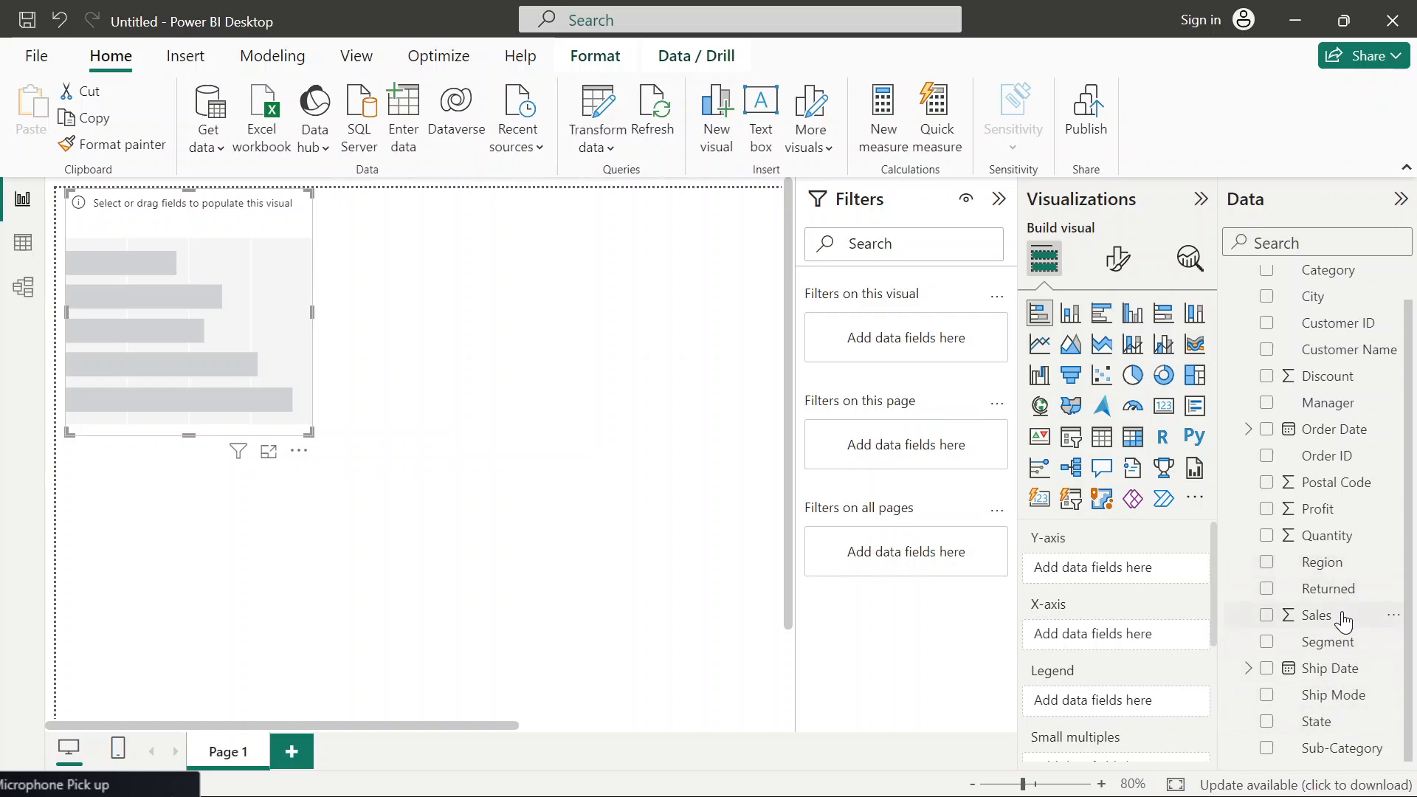
- Assign Sales to the stacked bar chart's X-axis and Sub-Category to its Y-axis
left_click_drag(1343, 622, 1134, 633)
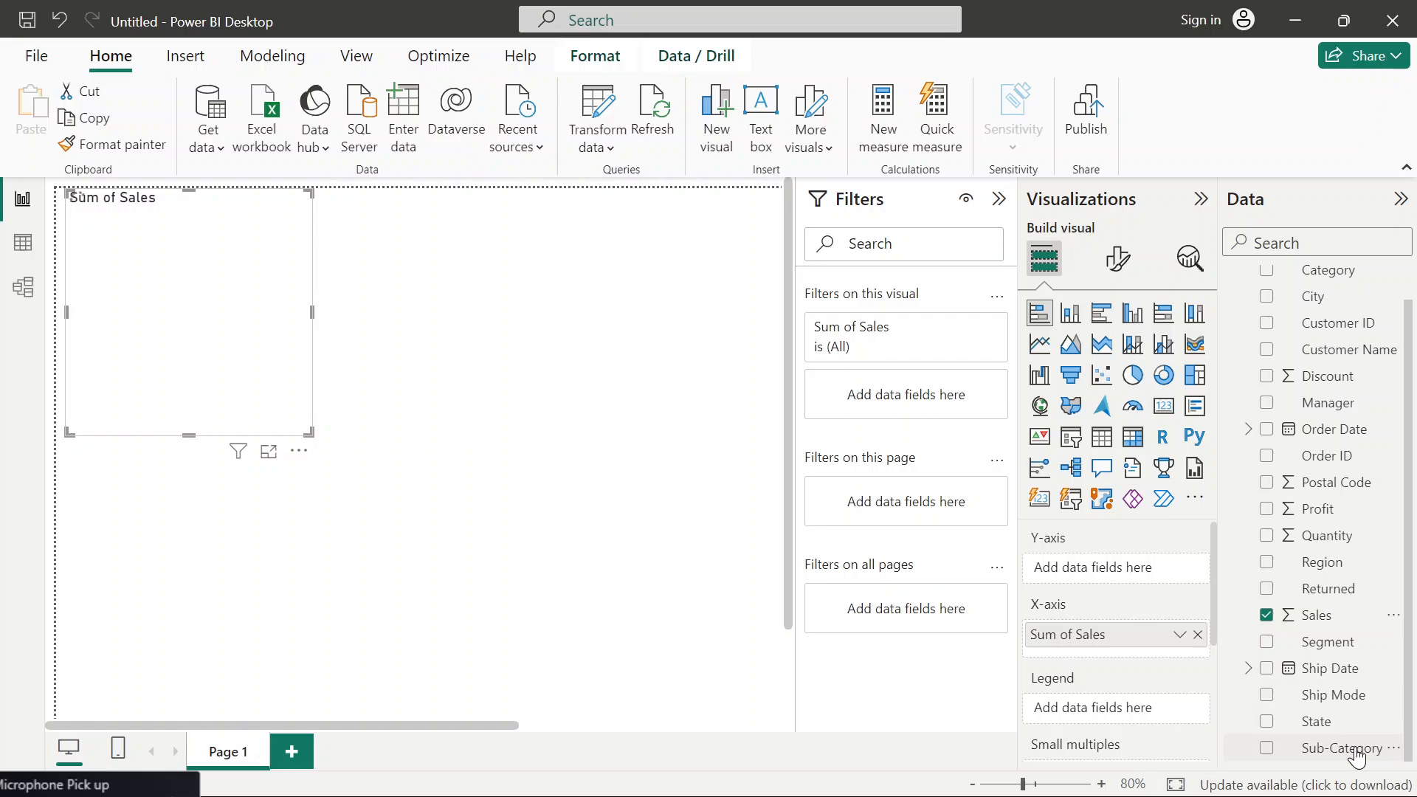
left_click_drag(1357, 754, 1159, 574)
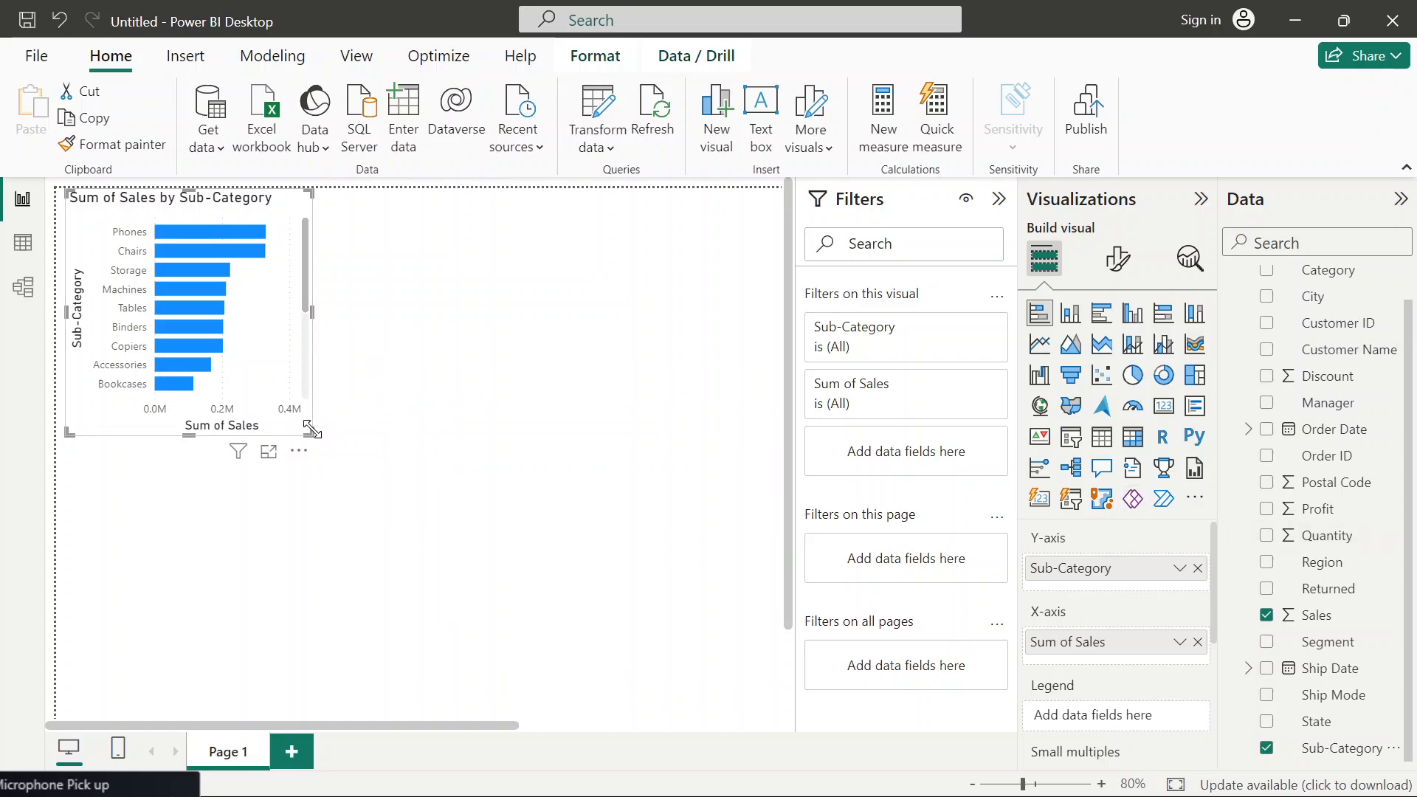
- Enlarge the bar chart on Page 1 until every sub-category fits without scrolling, and leave the chart selected
left_click_drag(334, 451, 414, 505)
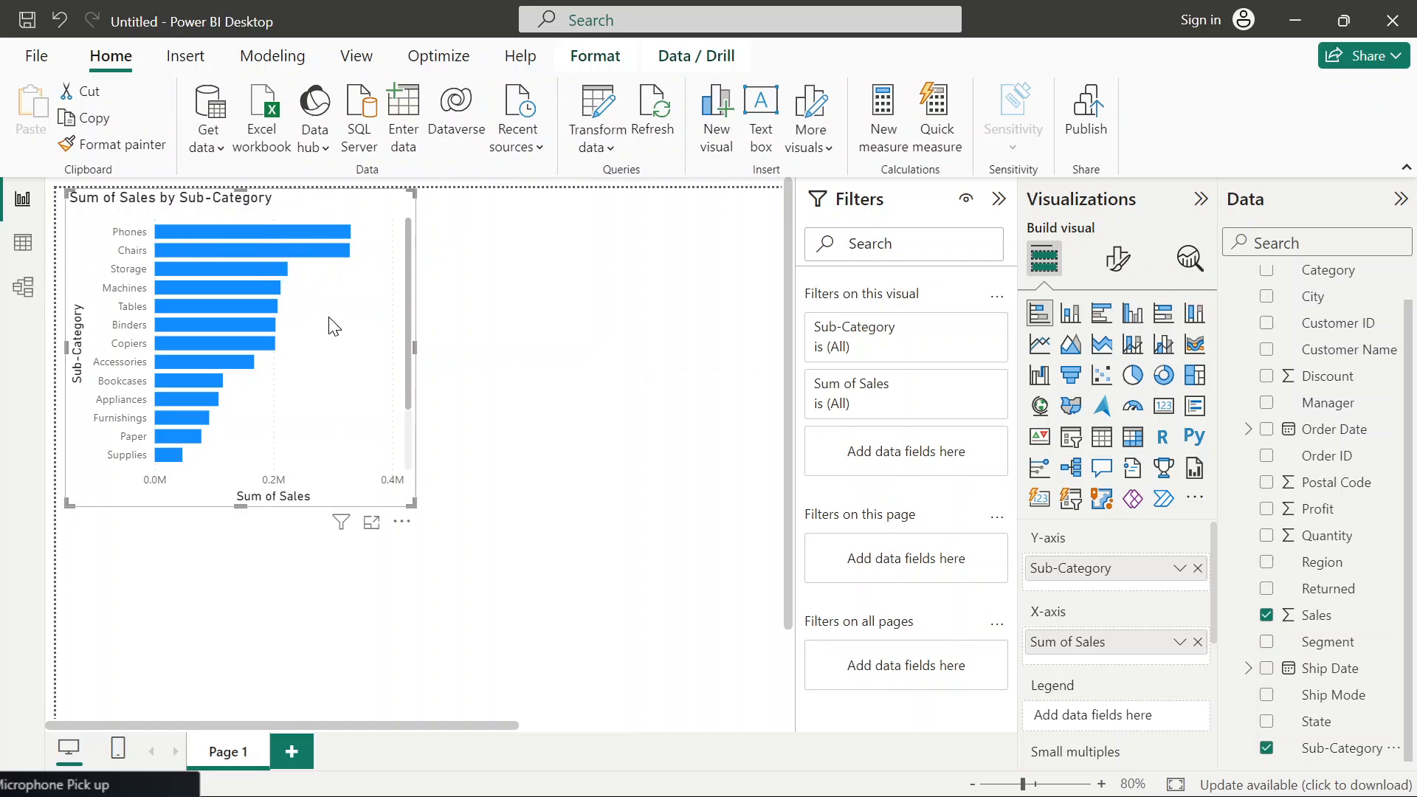
left_click(611, 324)
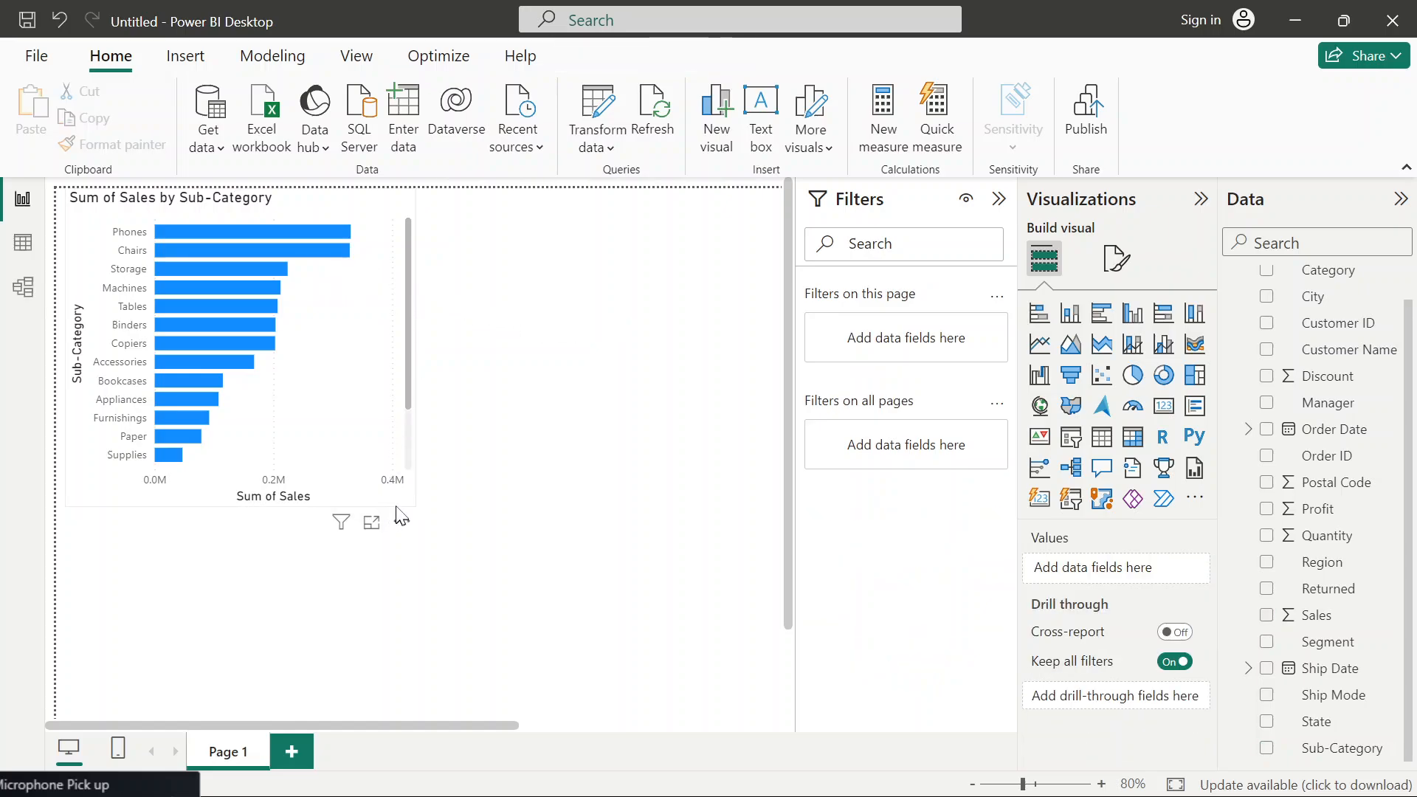
left_click(393, 389)
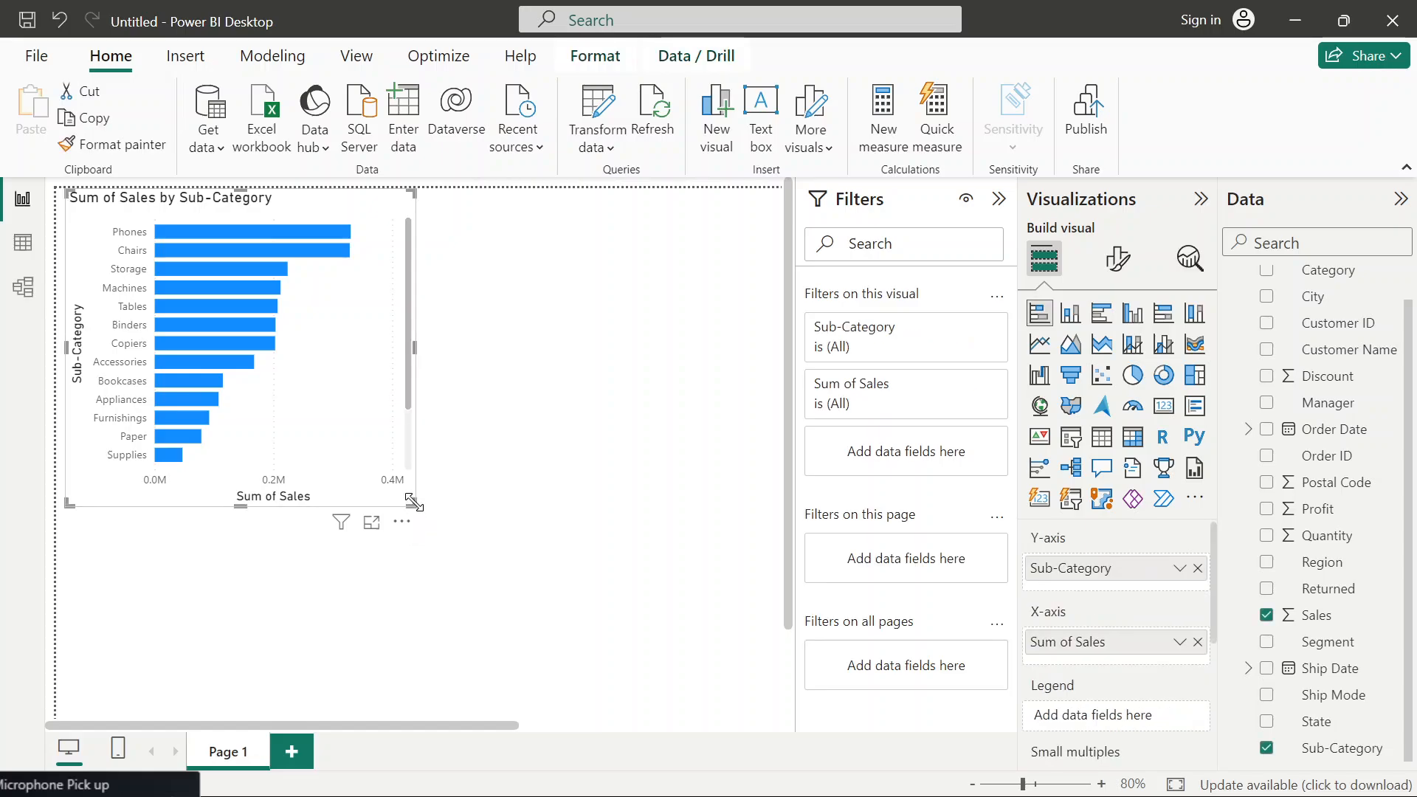
left_click_drag(415, 504, 490, 589)
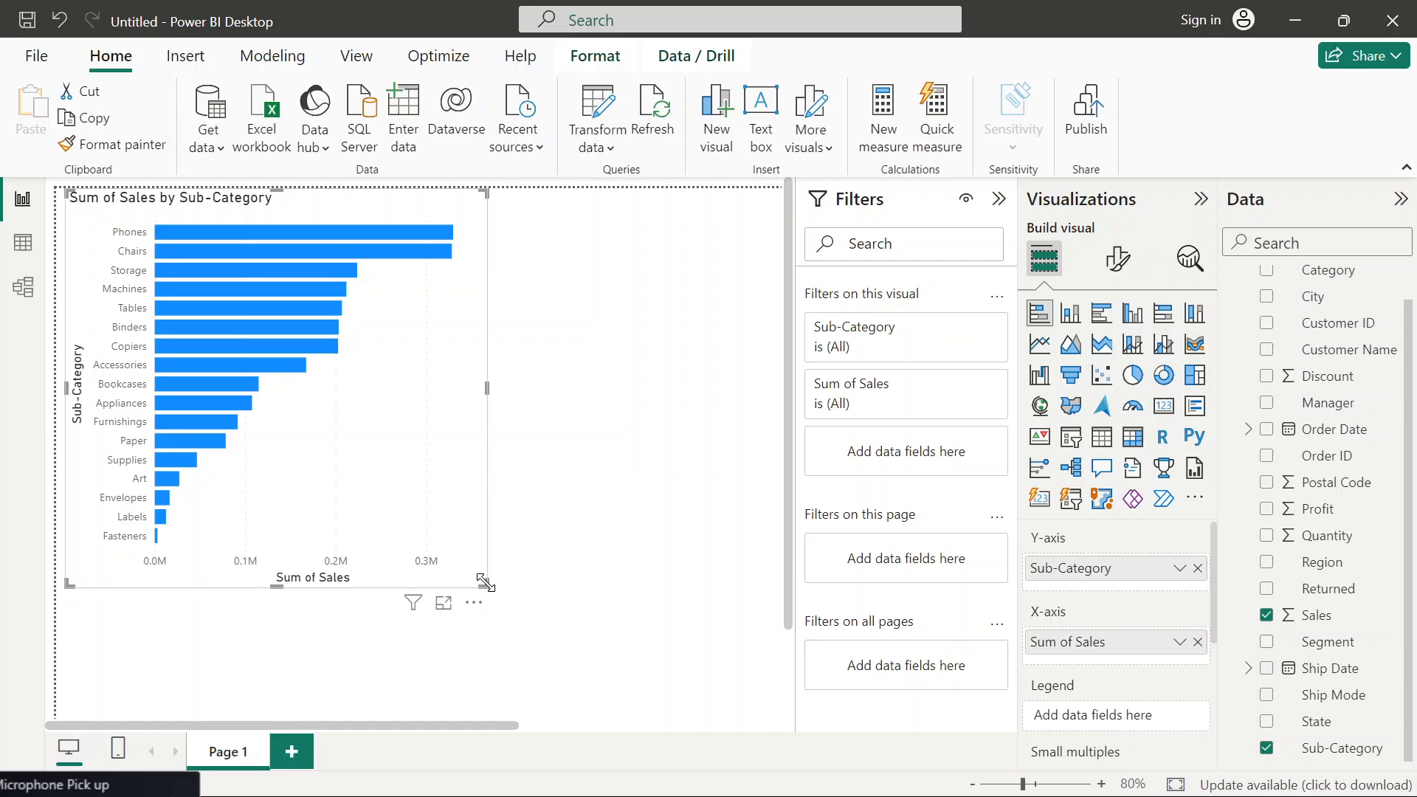
left_click(610, 502)
left_click(551, 329)
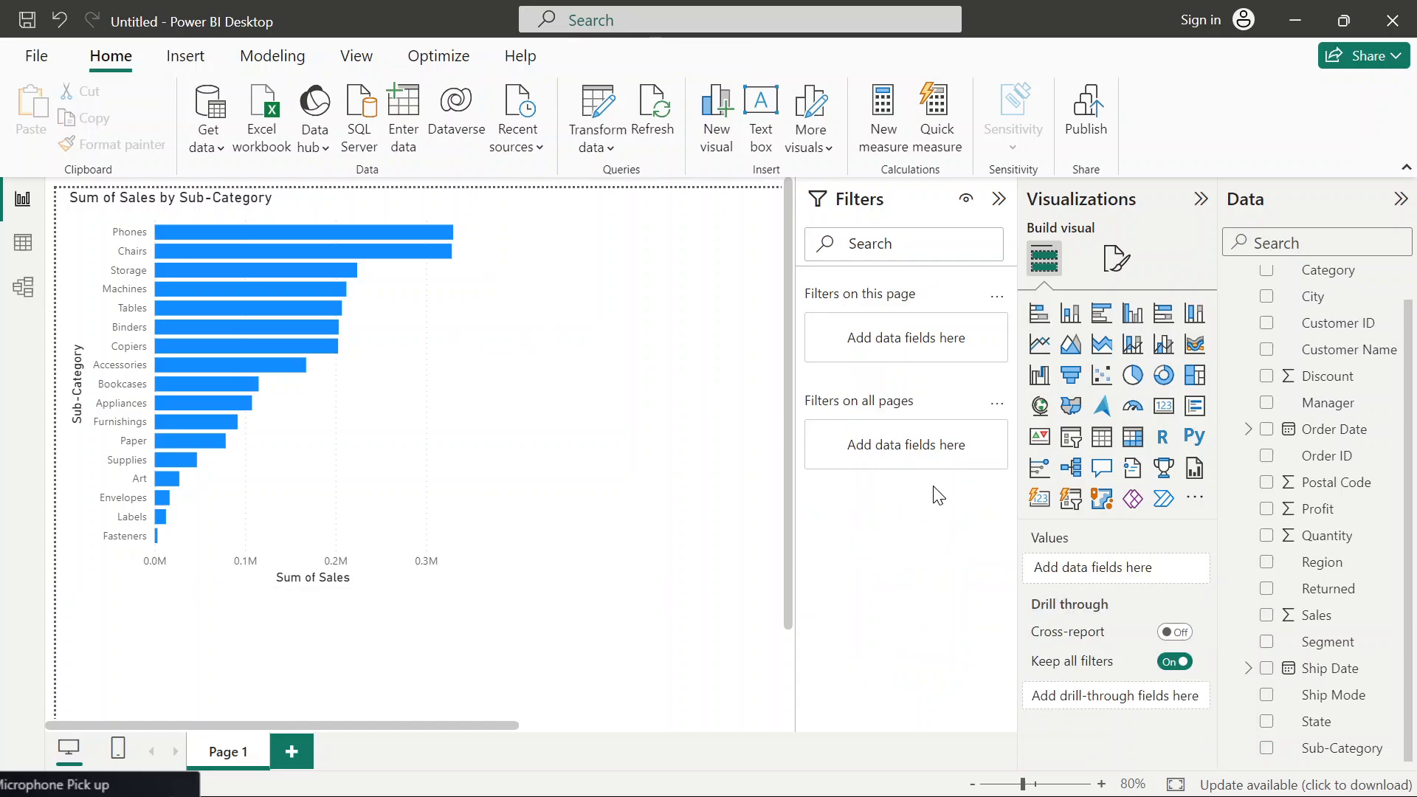
left_click(471, 373)
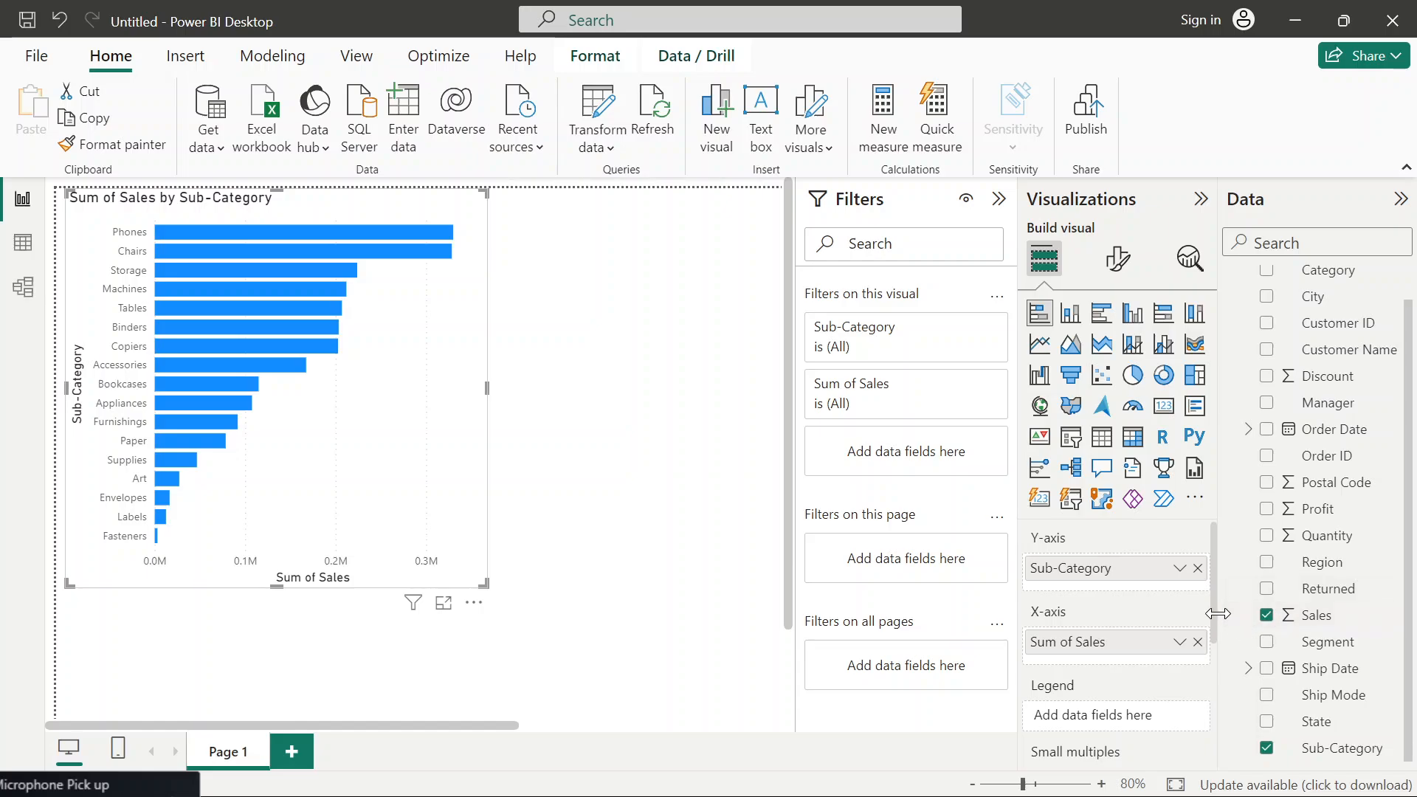
- Try the Average, Maximum and Minimum aggregations for Sales on the X-axis, and return it to Sum
left_click_drag(1211, 601, 1214, 634)
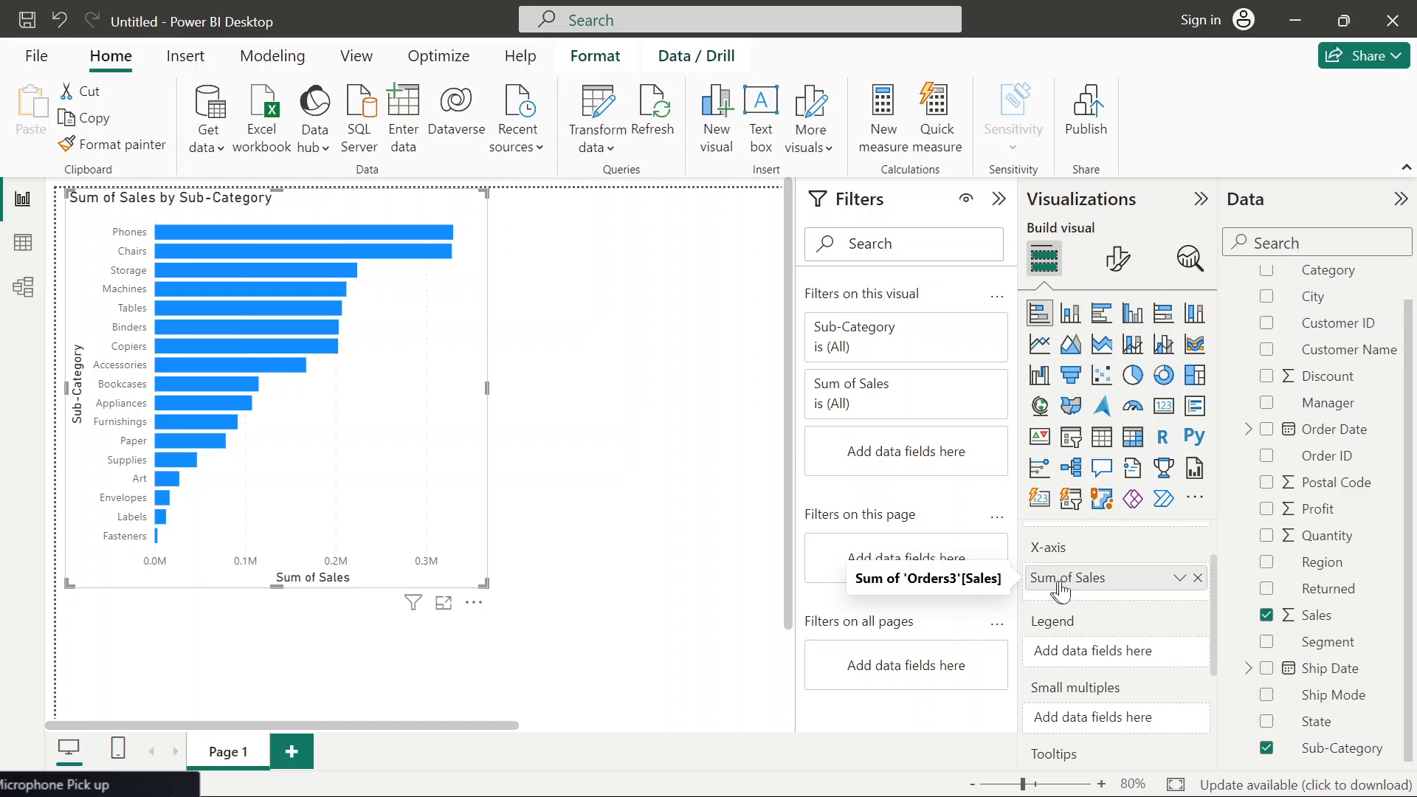
left_click(1180, 580)
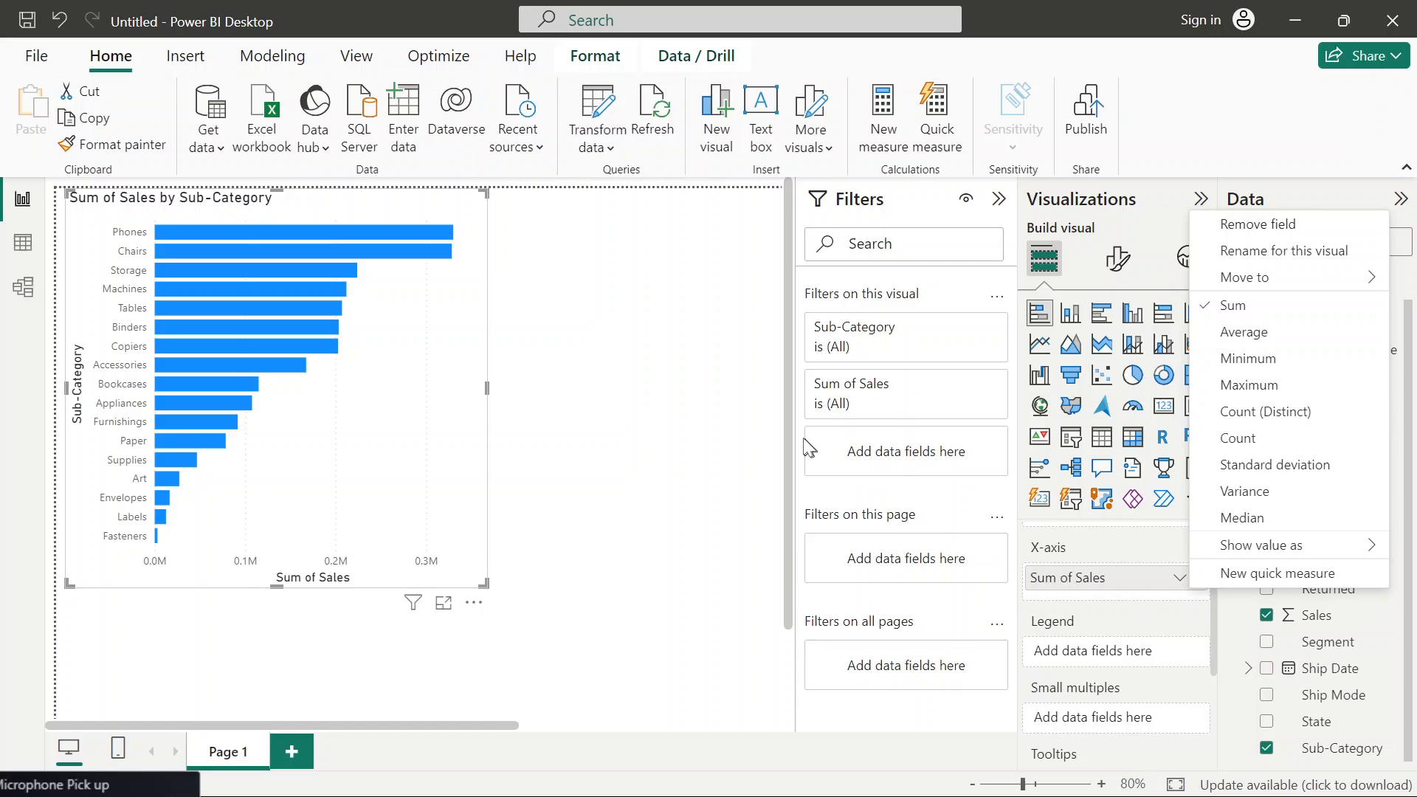
left_click(1264, 346)
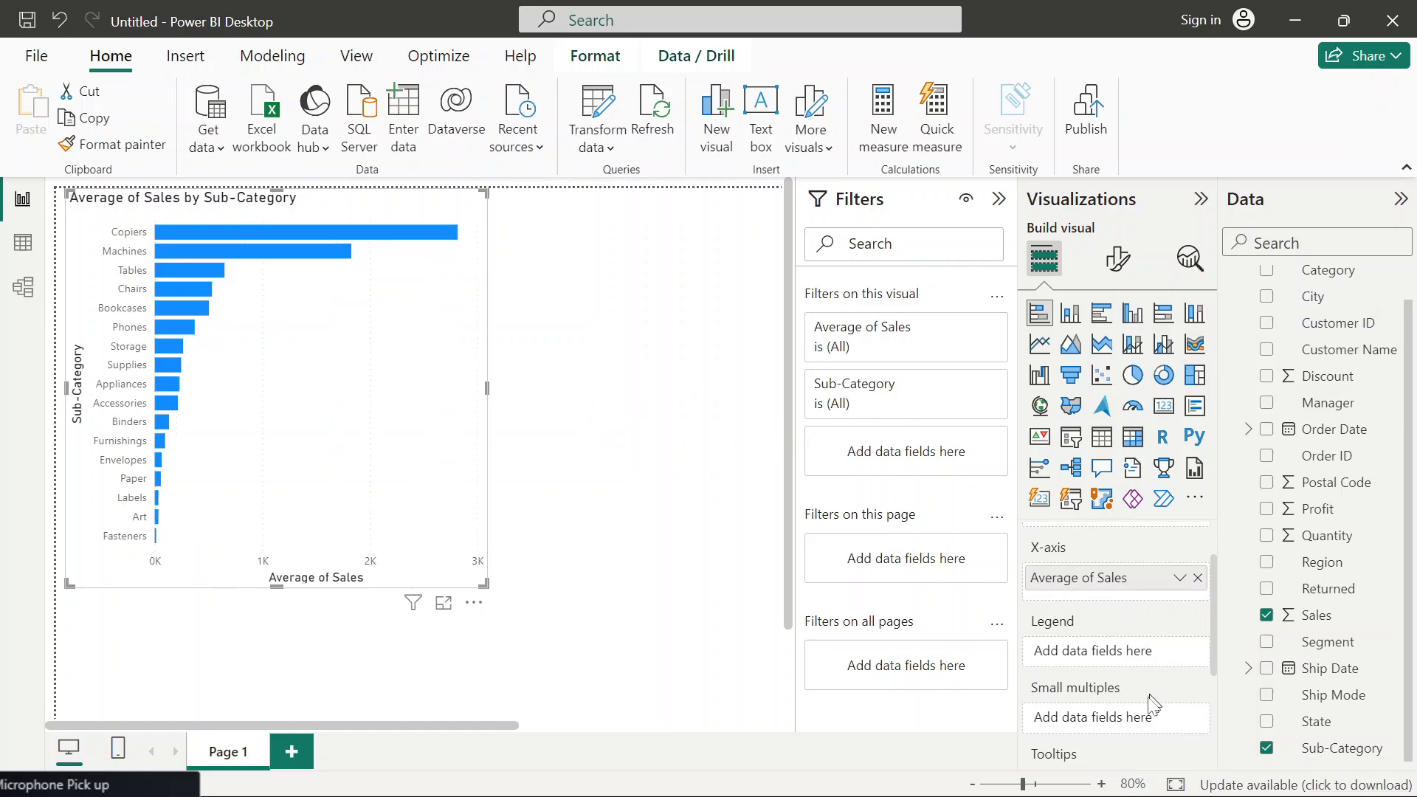
left_click(1179, 579)
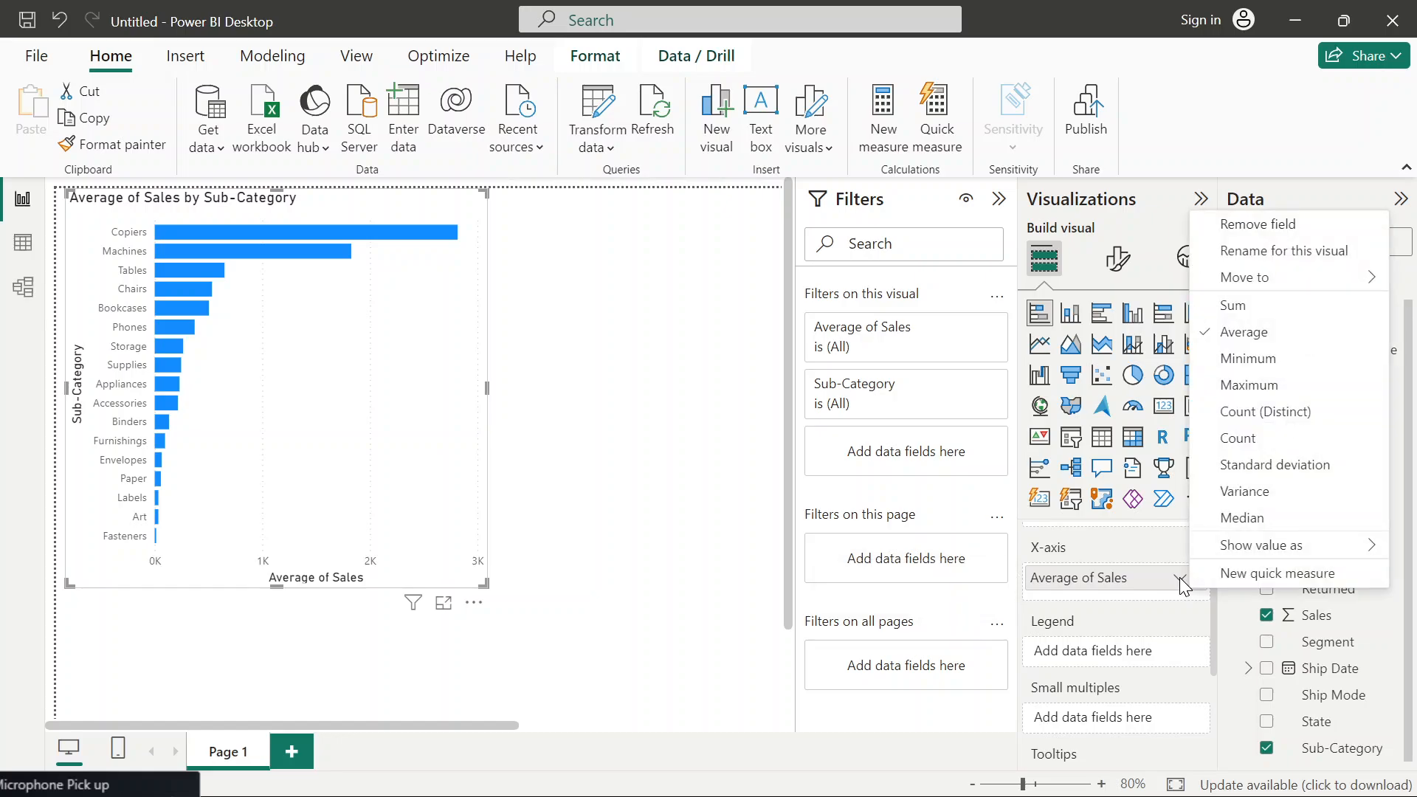
left_click(1251, 386)
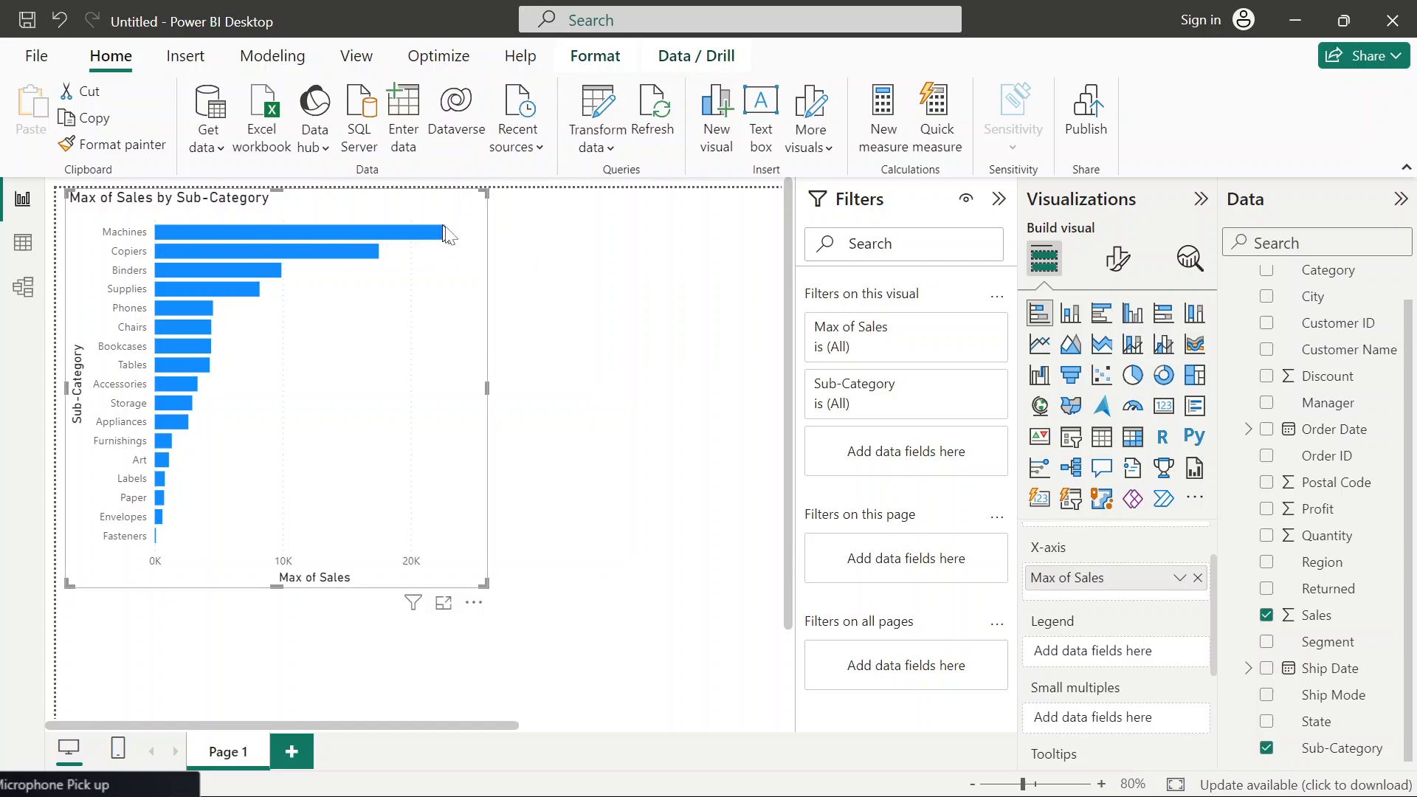
mouse_move(177, 236)
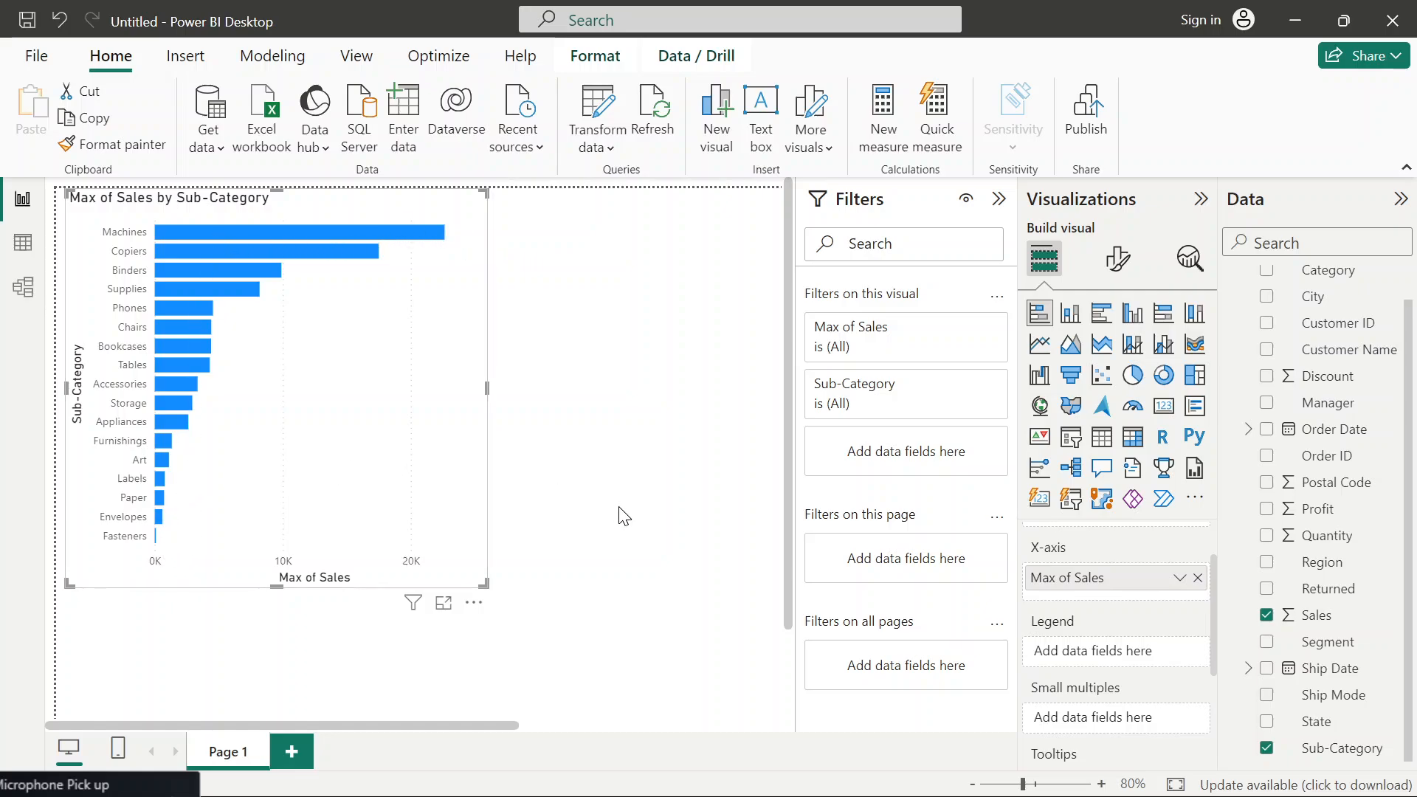
left_click(1180, 579)
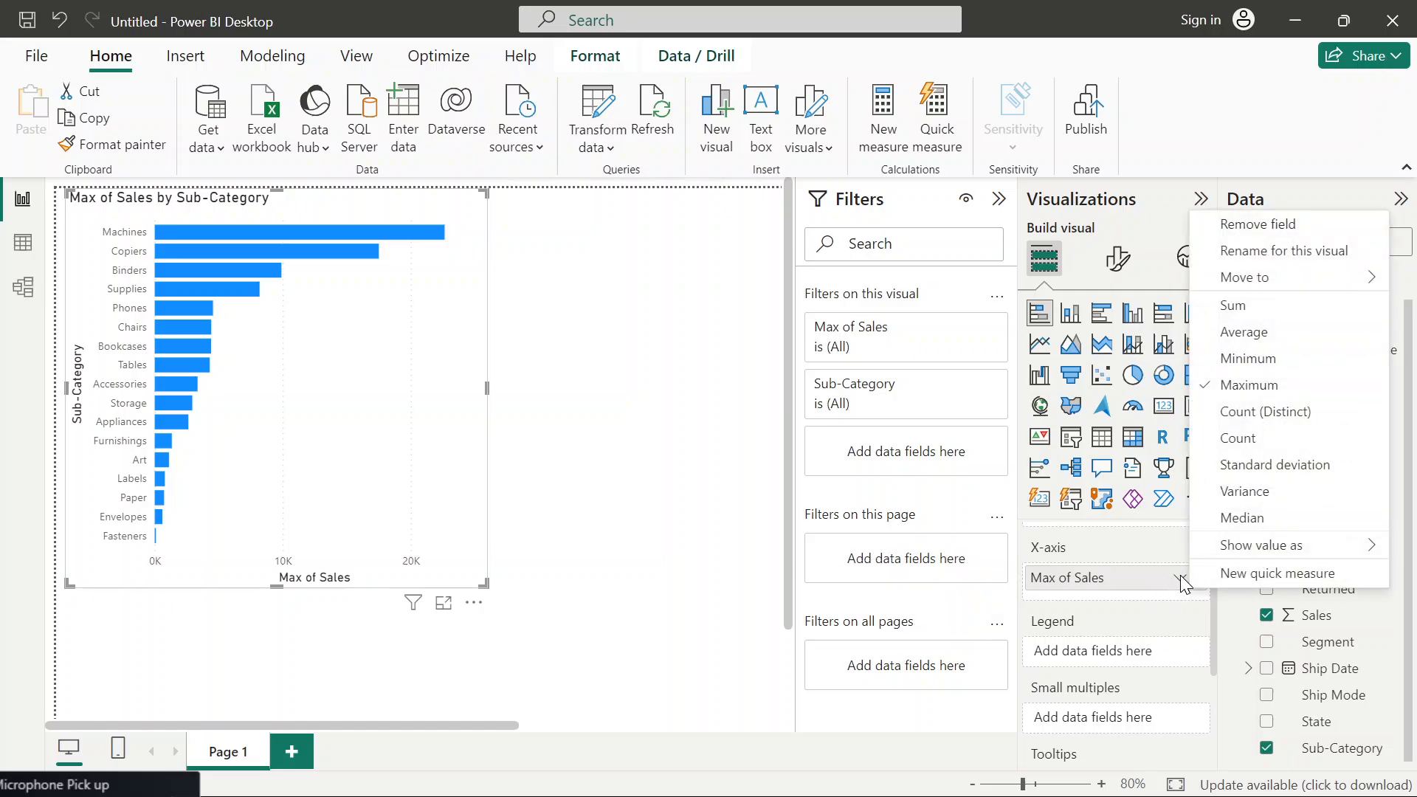
left_click(1265, 362)
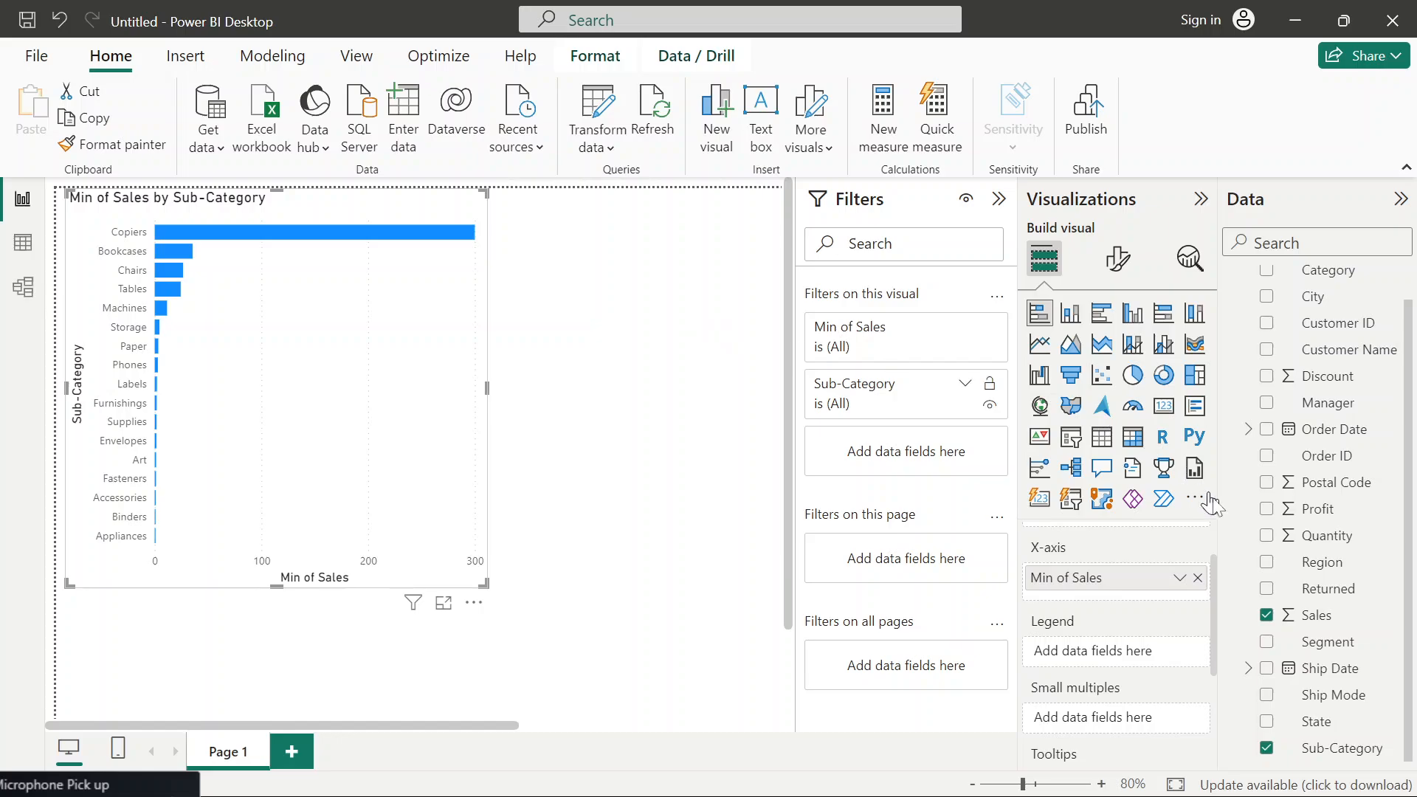
left_click(1181, 579)
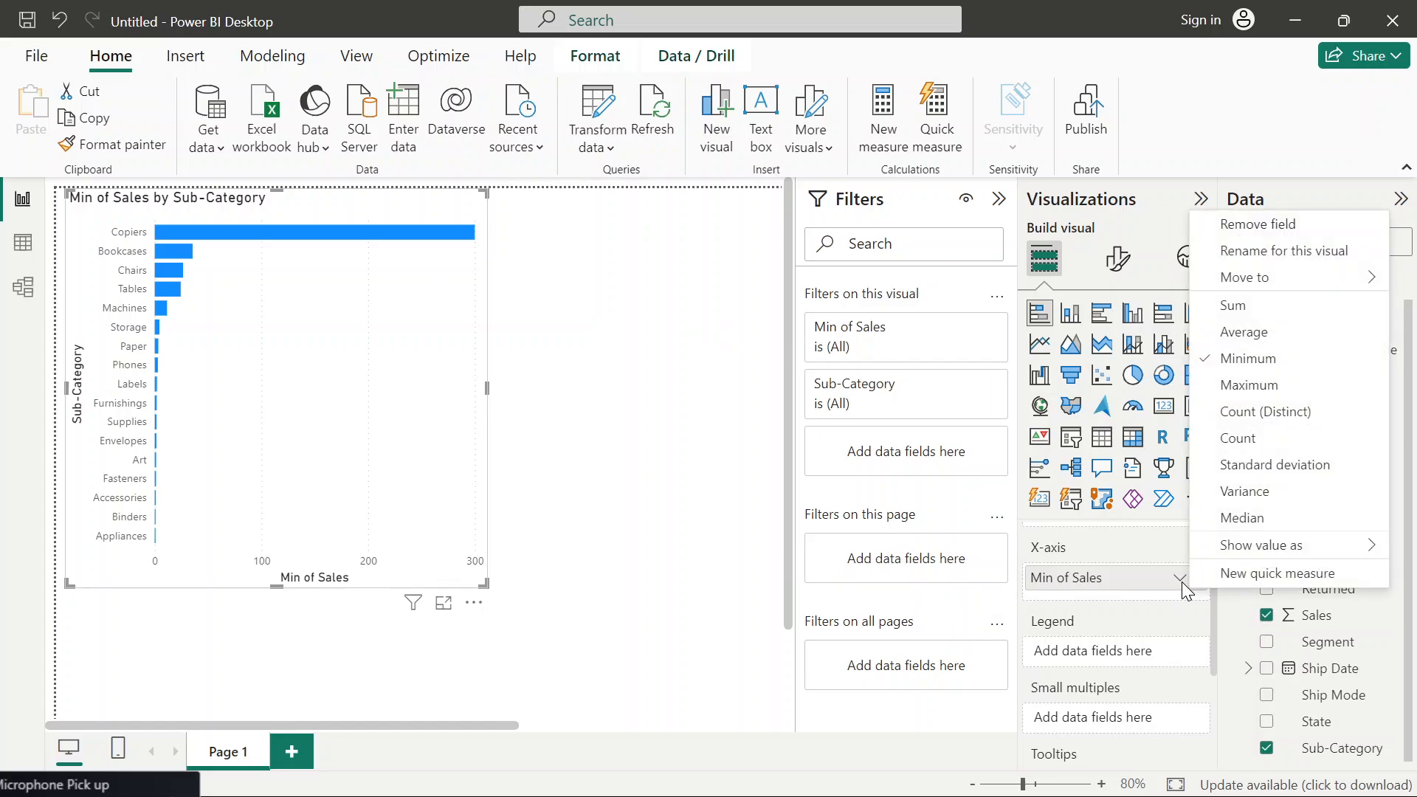
left_click(1270, 318)
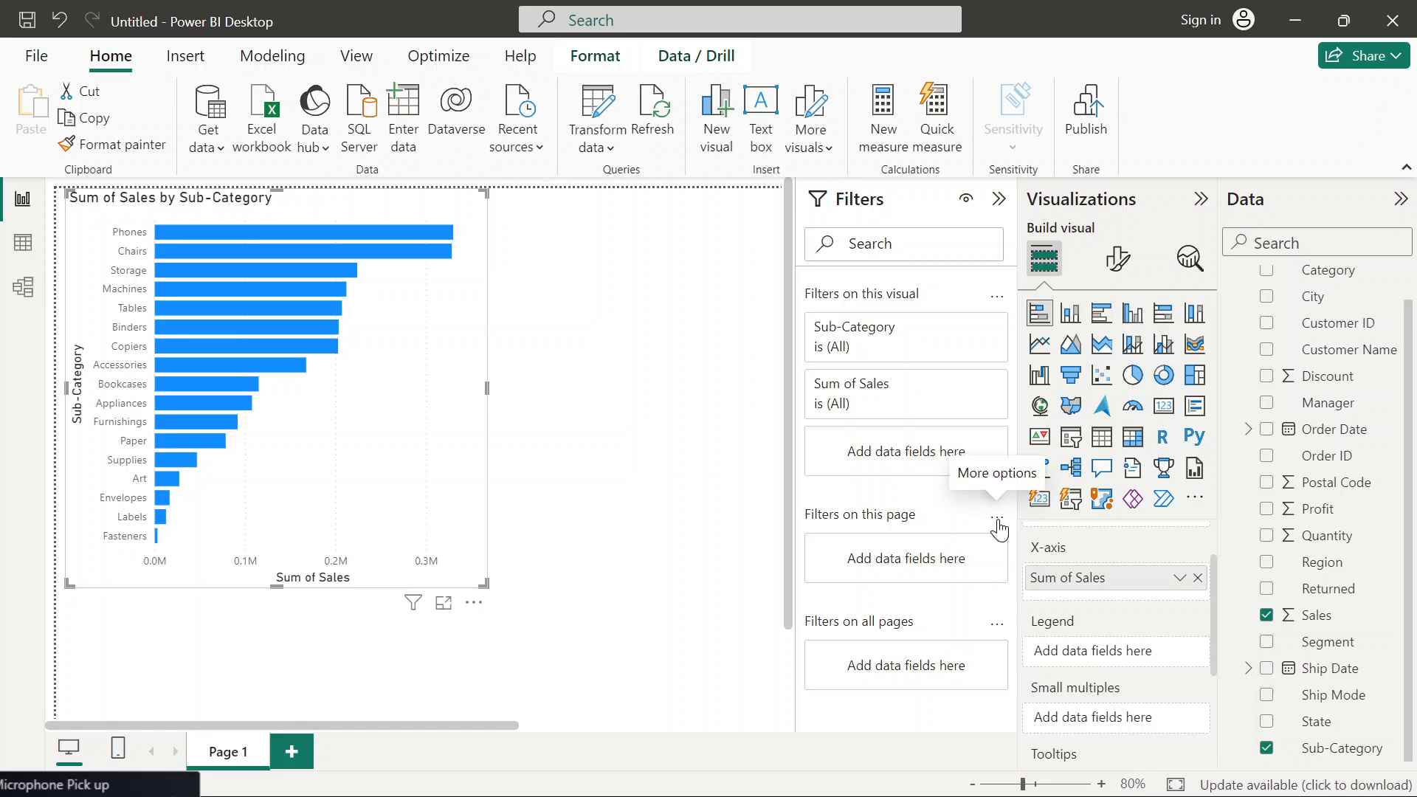
- Examine the values and filter type offered by the chart's Sub-Category filter, and collapse its card
left_click(966, 330)
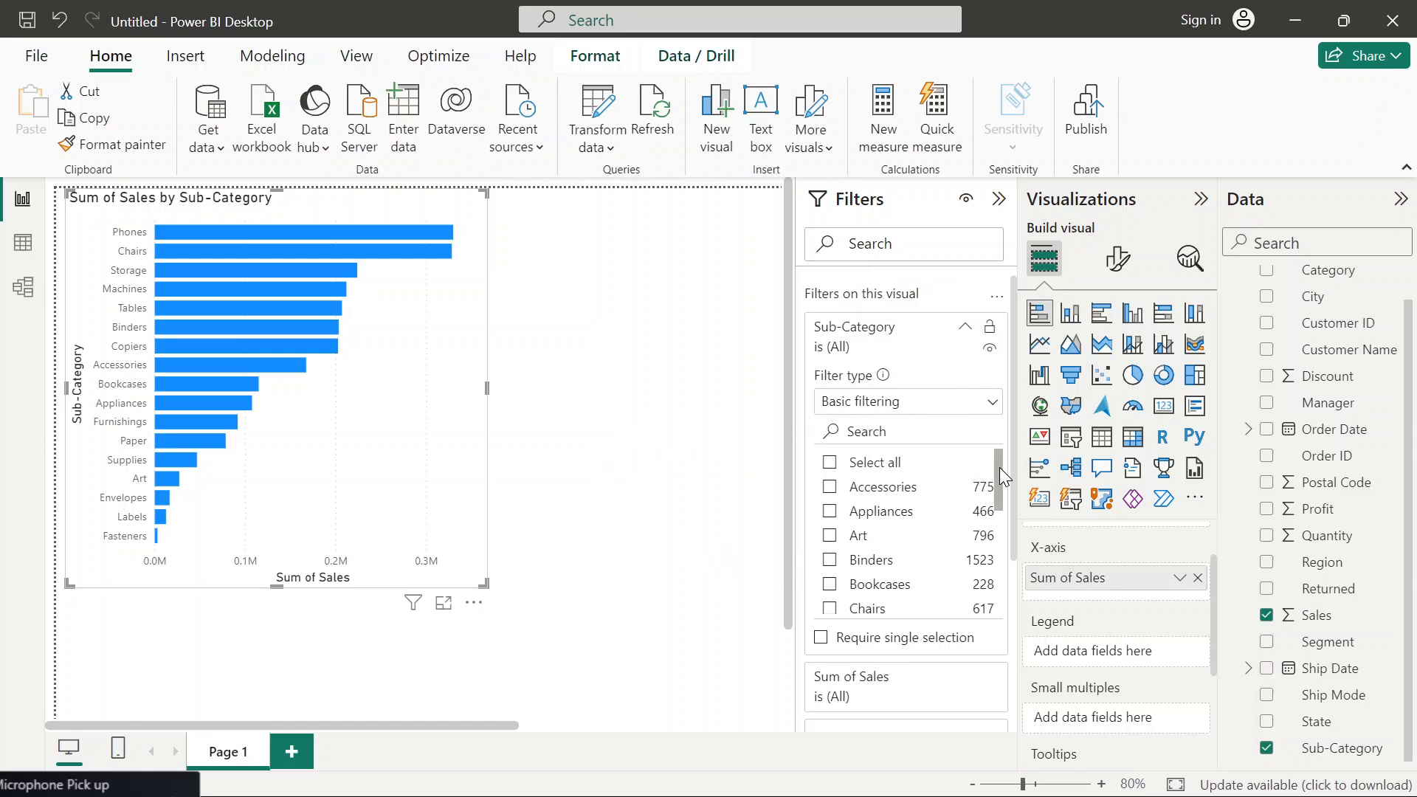
left_click_drag(1000, 467, 1010, 409)
left_click(965, 327)
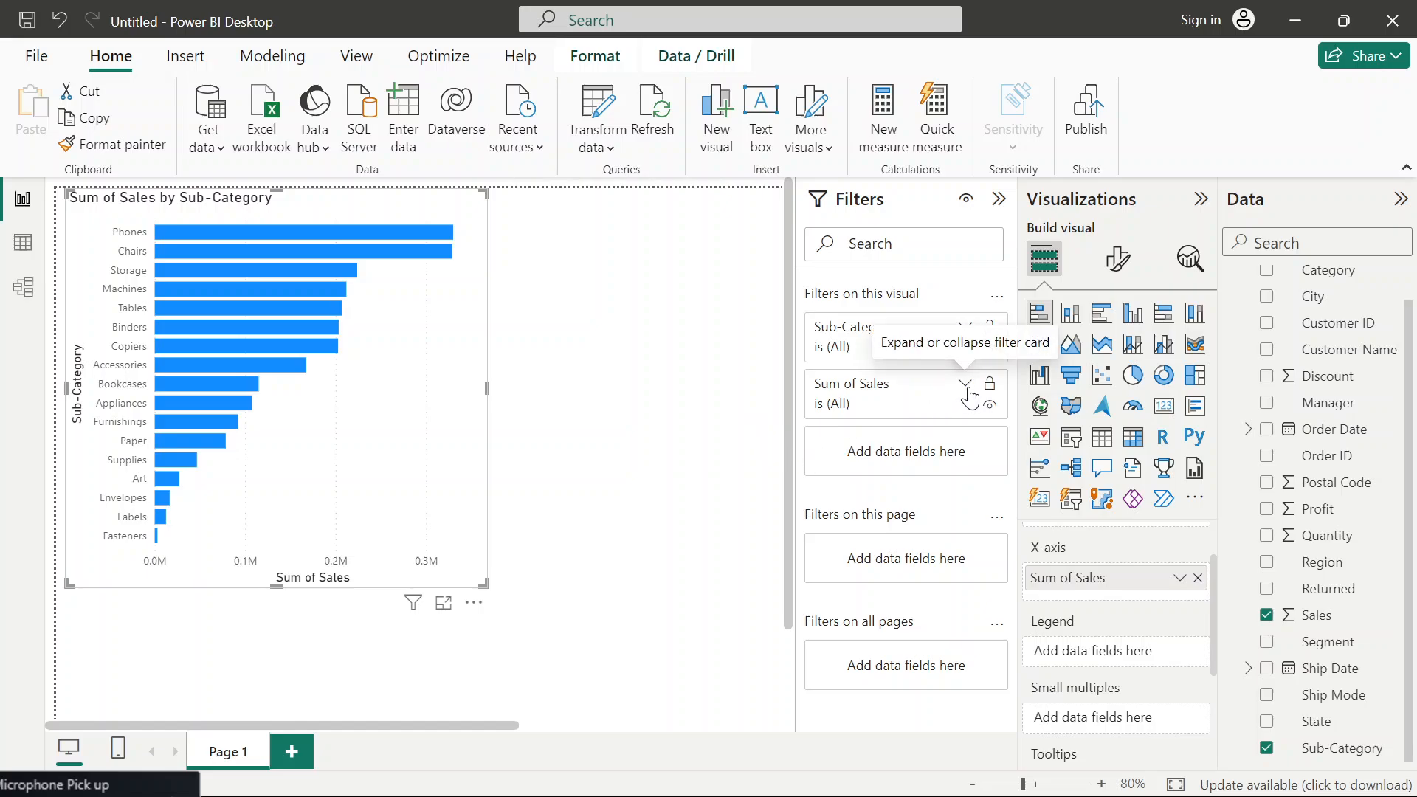
- Try to filter the chart to sub-categories whose Sum of Sales is greater than or equal to 1000000
left_click(967, 392)
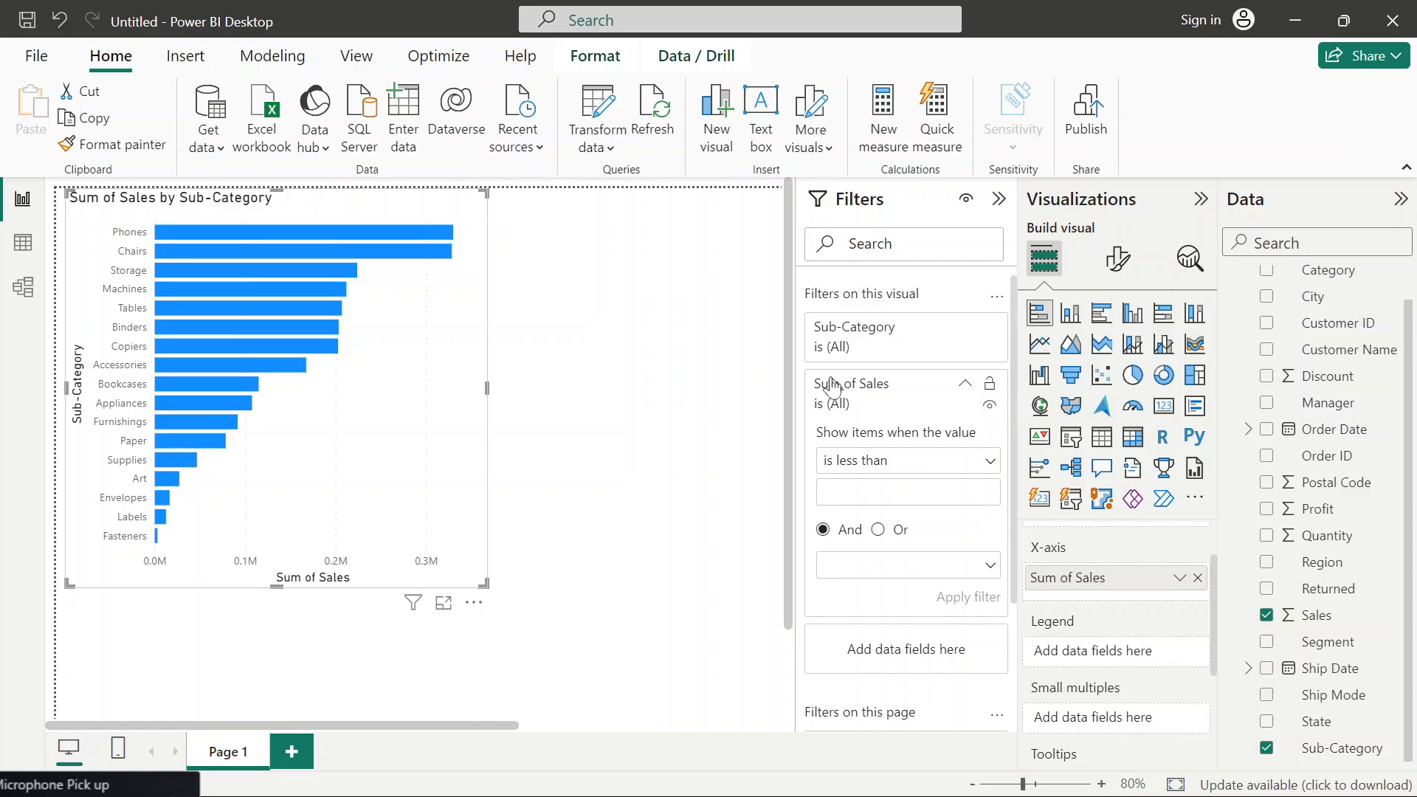
left_click(990, 462)
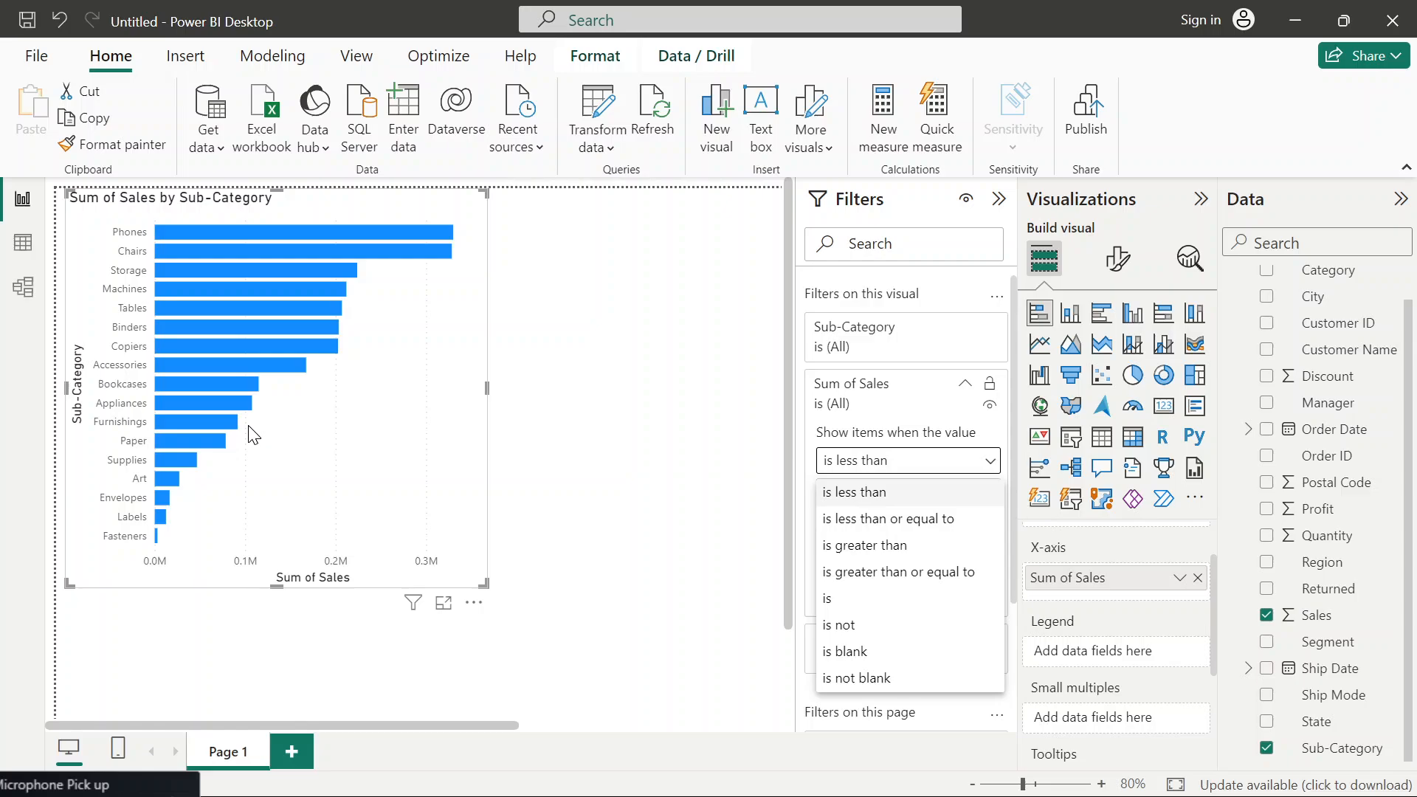
left_click(894, 574)
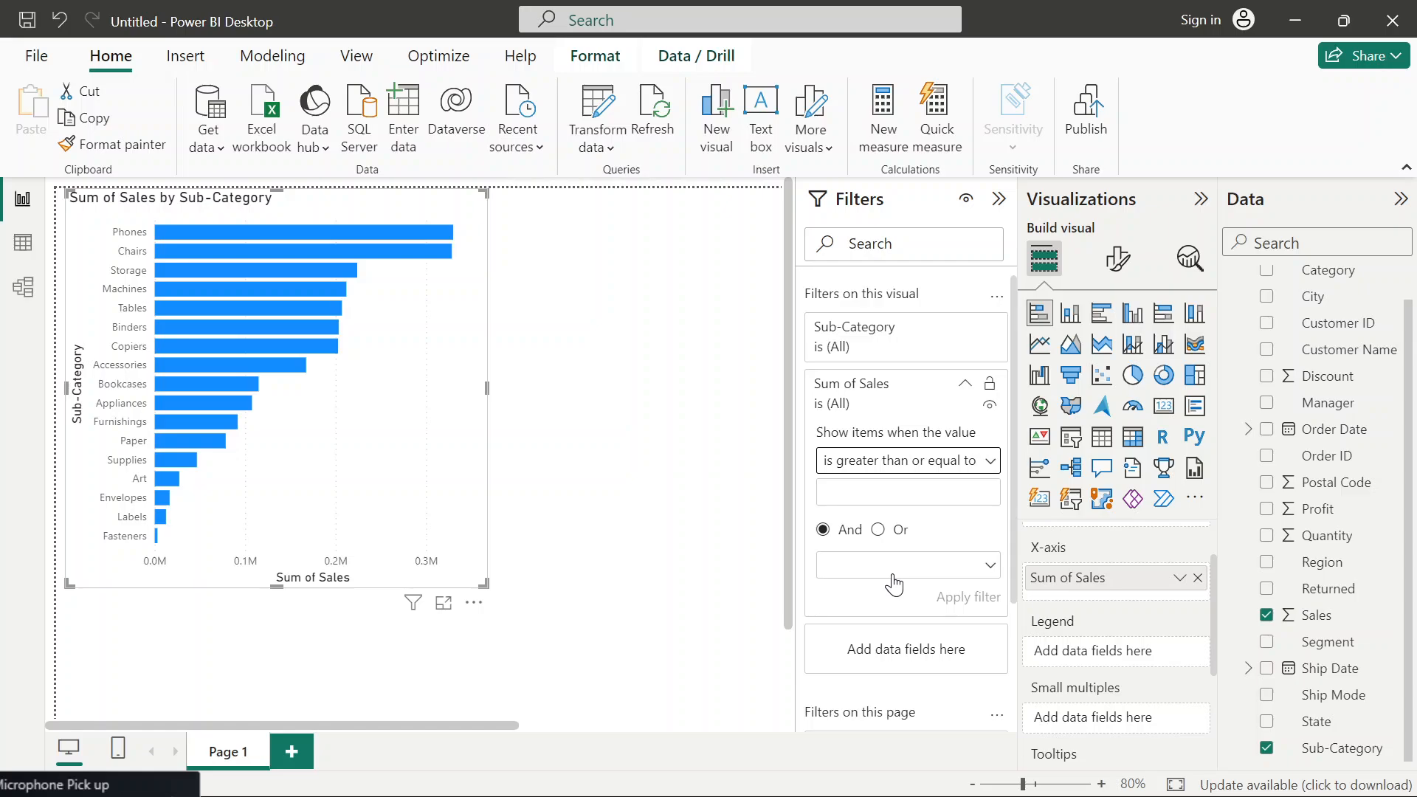
left_click(888, 495)
type("1000000")
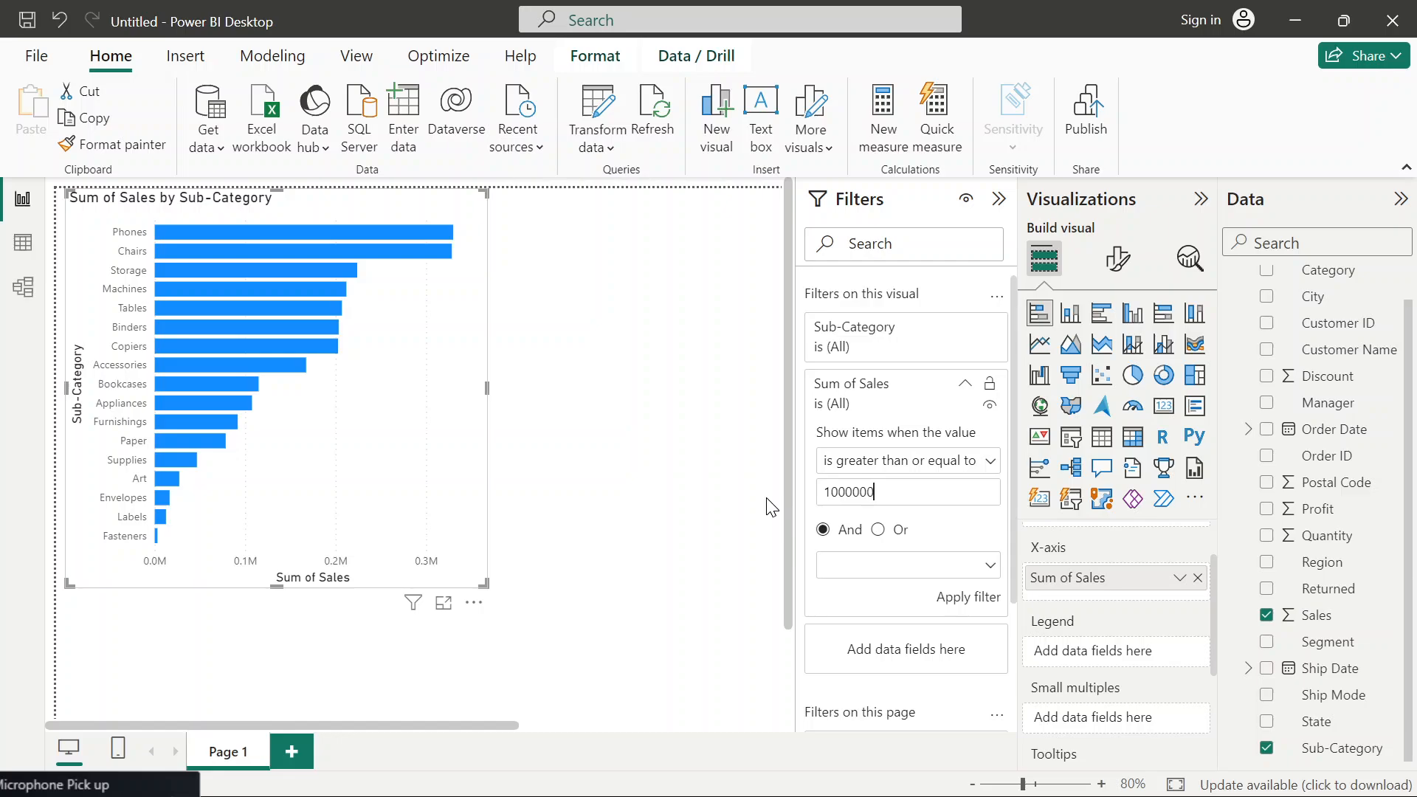
left_click(976, 598)
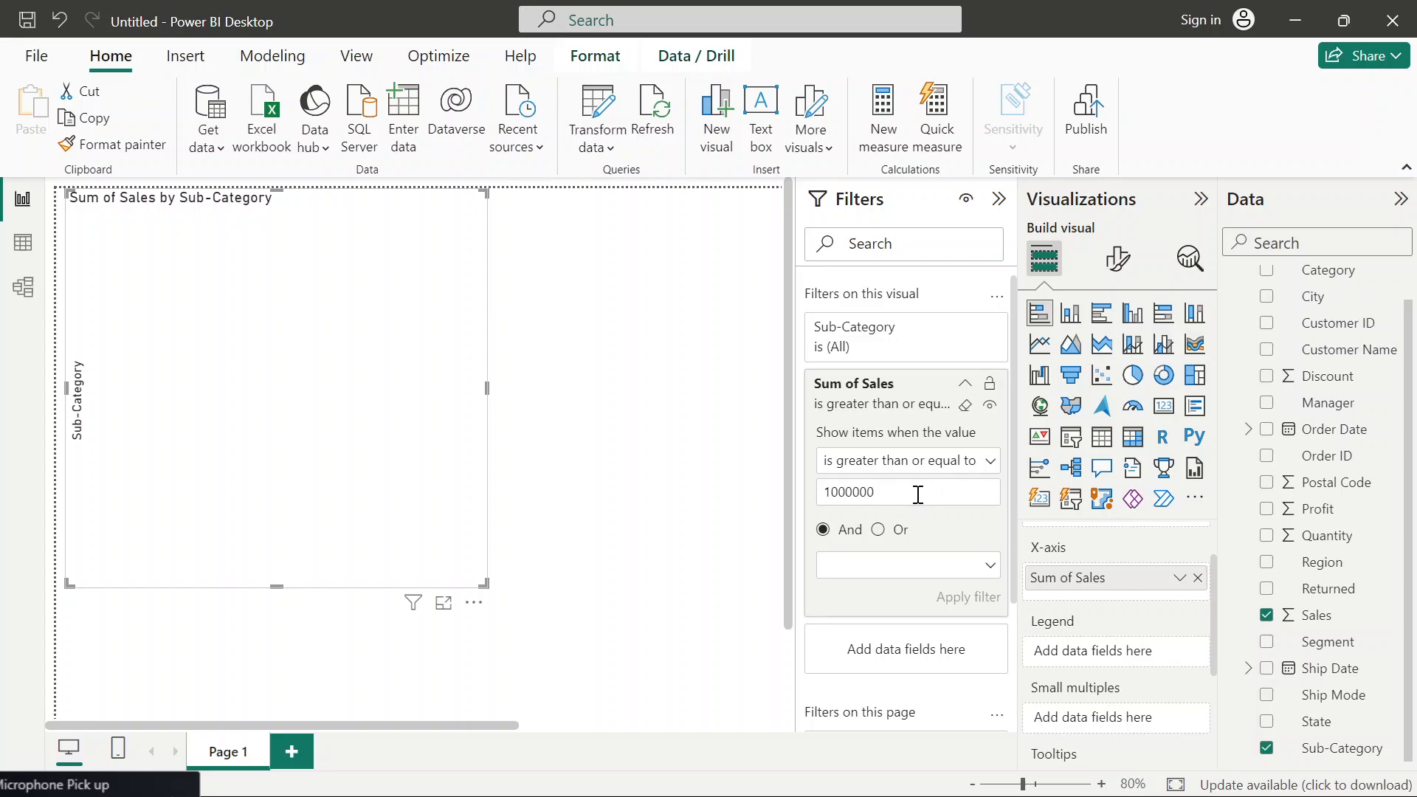
- Undo the 1000000 threshold filter on the chart's Sum of Sales
key("Left")
key("Left")
key("Left")
left_click(689, 478)
key("ctrl+z")
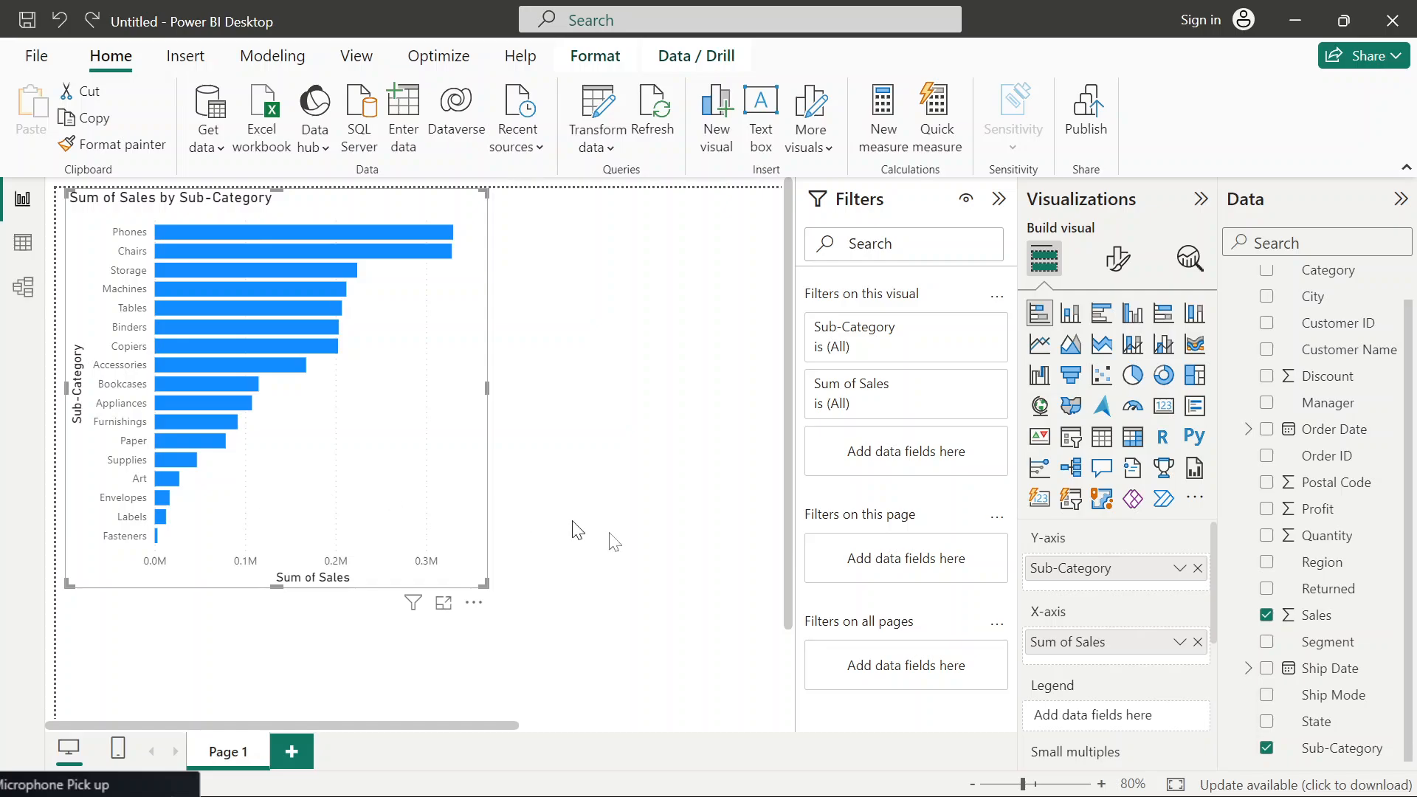
- Filter the chart to sub-categories whose Sum of Sales is greater than or equal to 100000
left_click(964, 385)
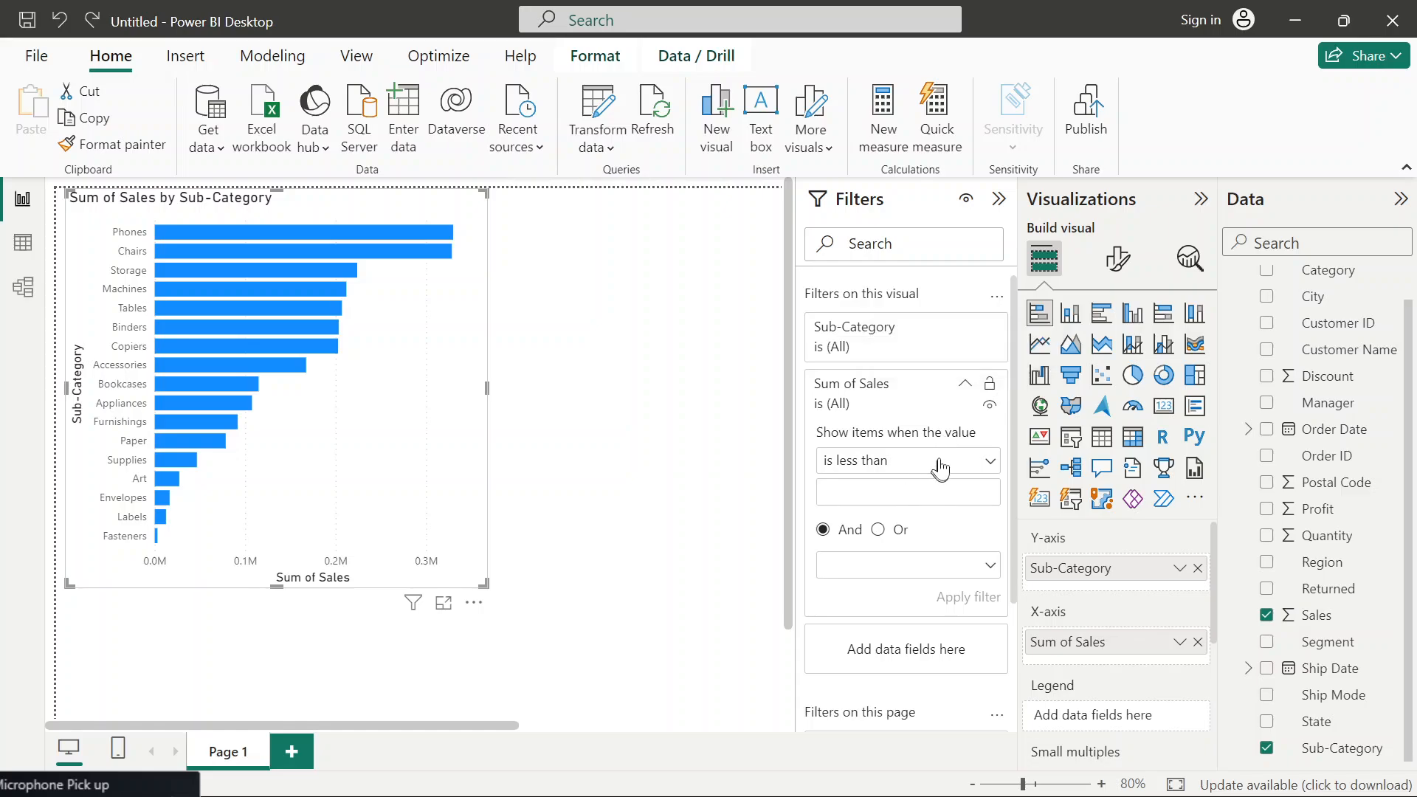
left_click(943, 465)
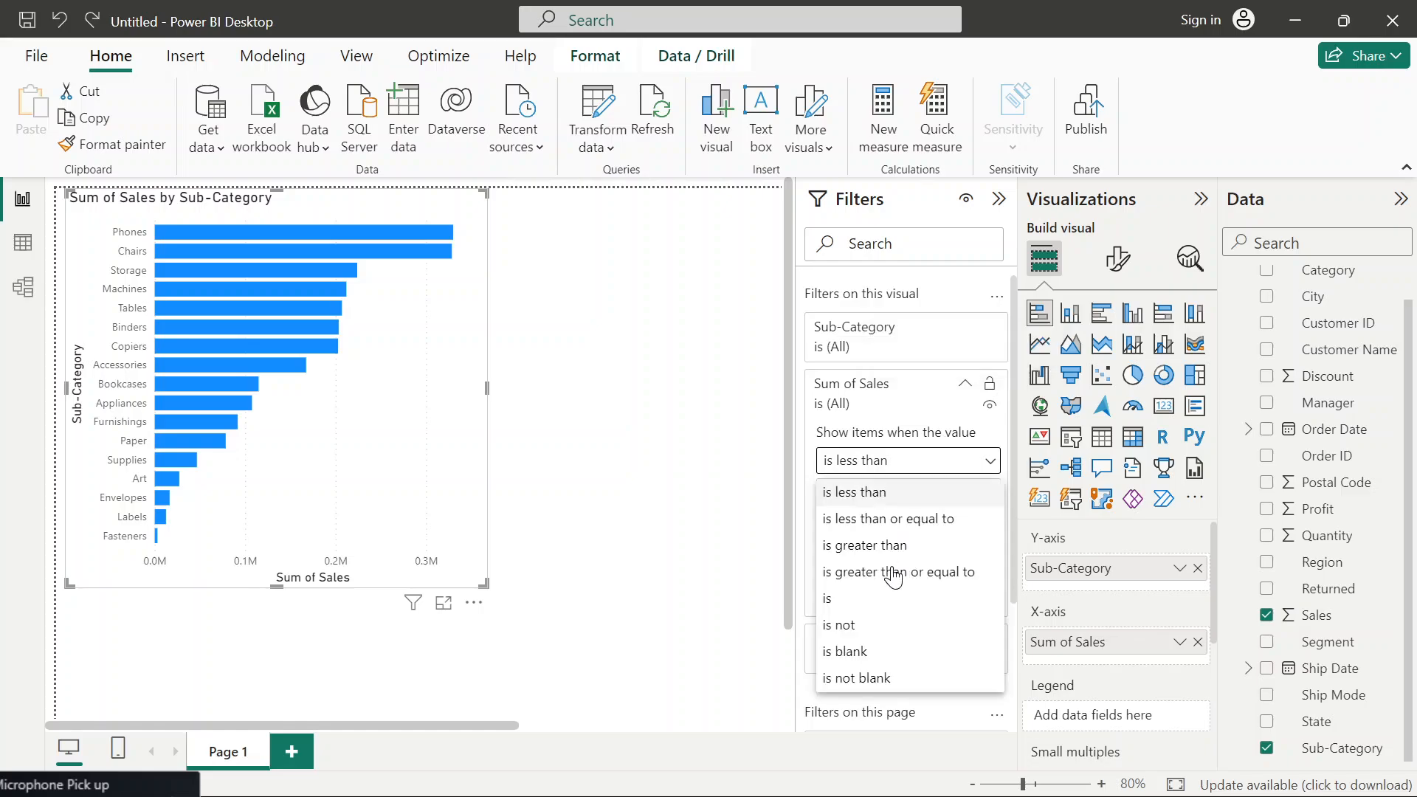
left_click(894, 572)
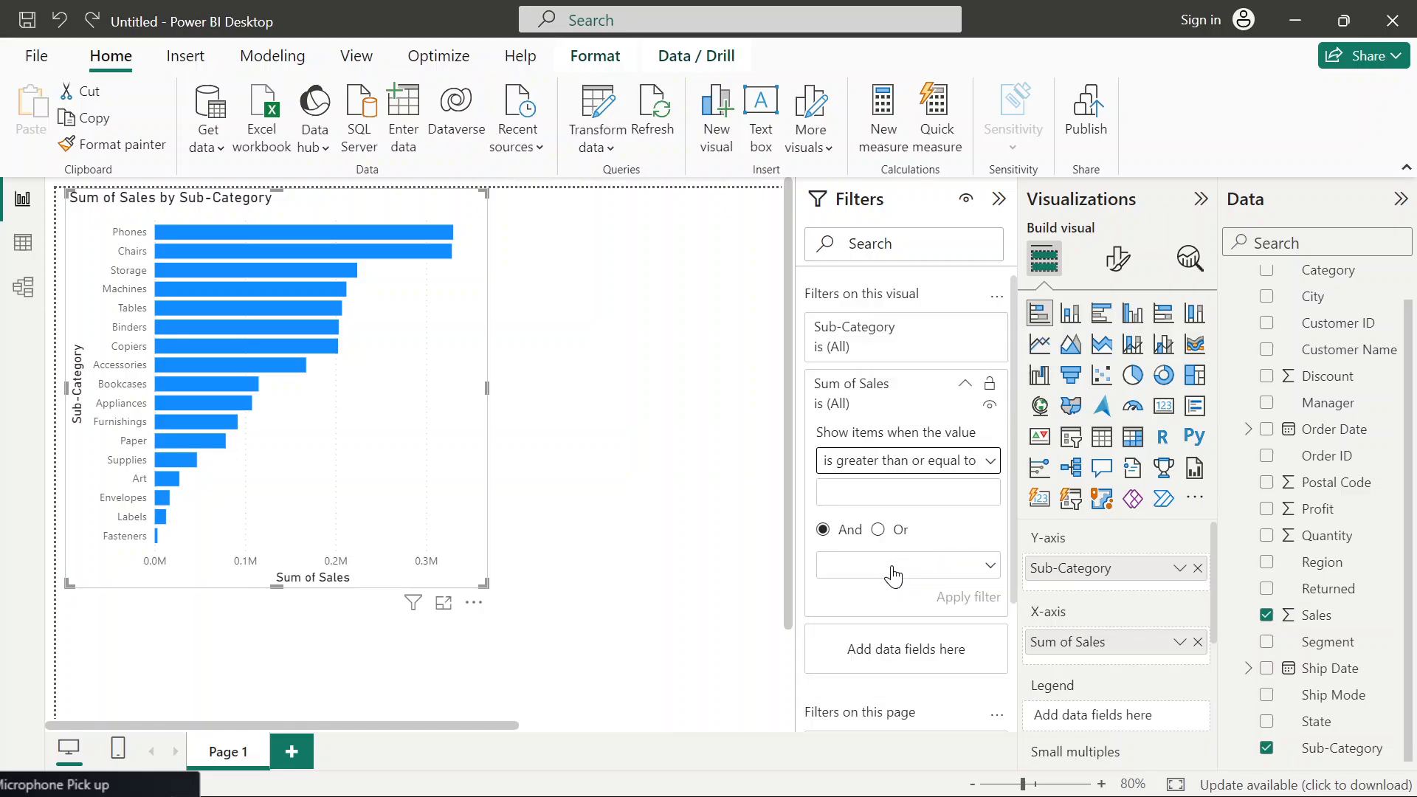
left_click(861, 492)
type("100000")
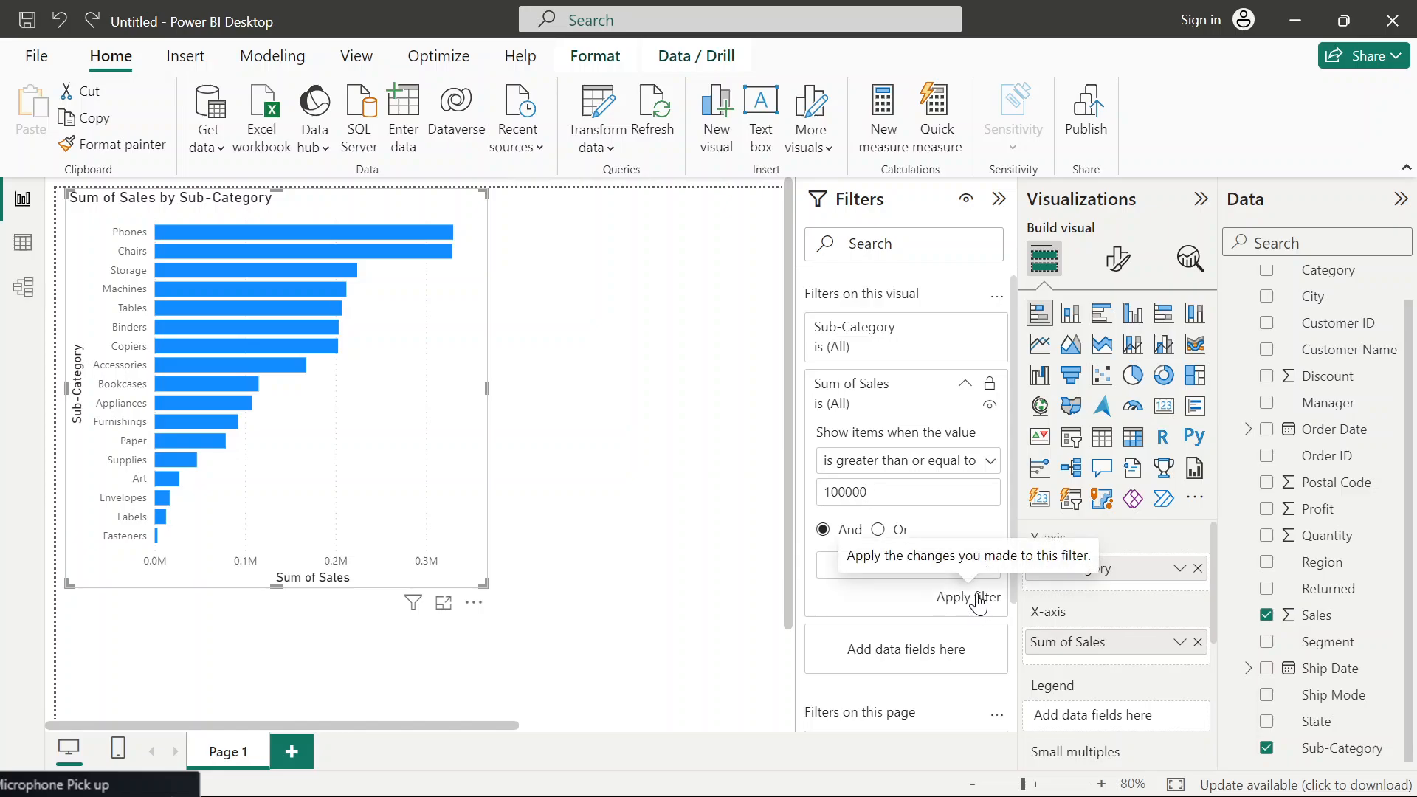
left_click(979, 602)
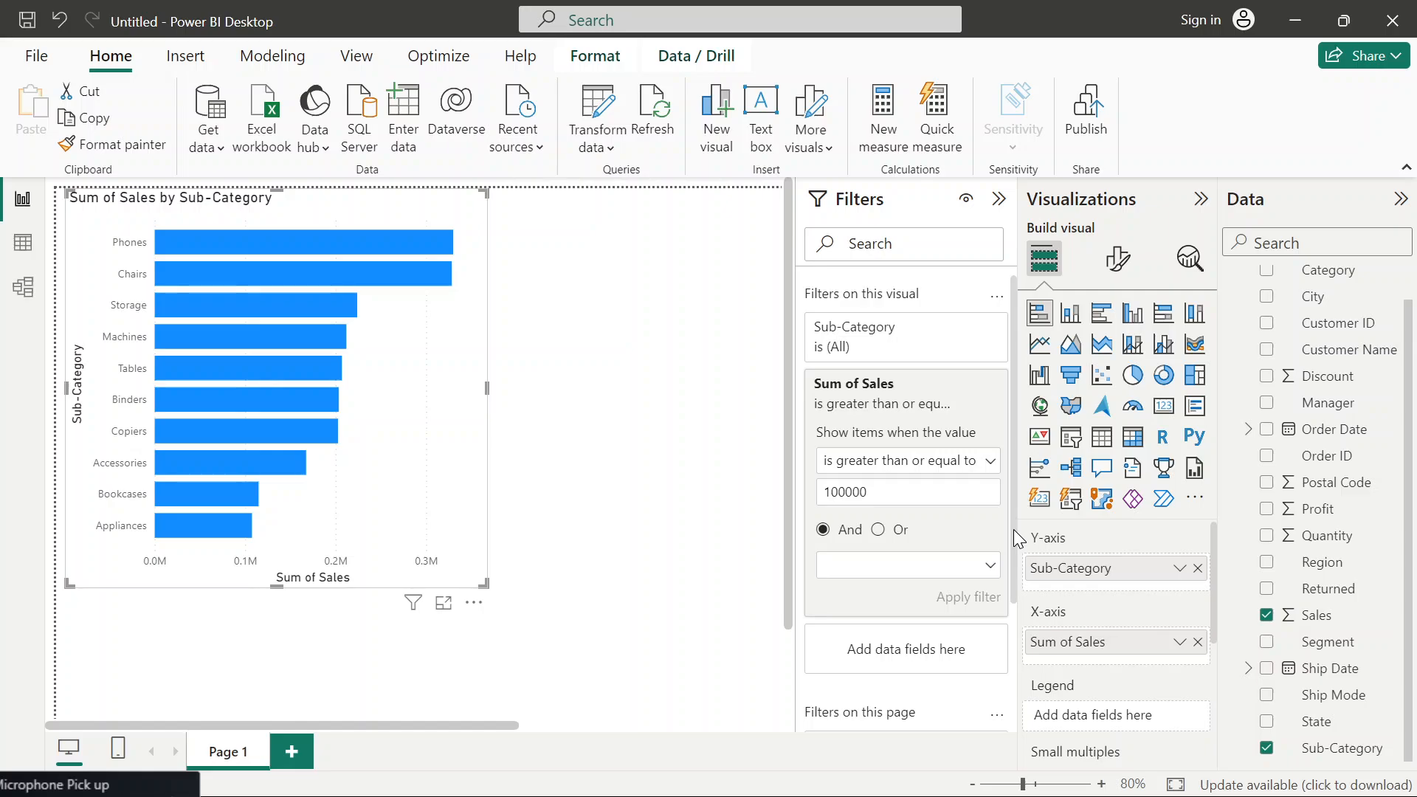
- Add an And condition of "is not blank" to the chart's Sum of Sales filter and apply it
scroll(1013, 529, "down", 1)
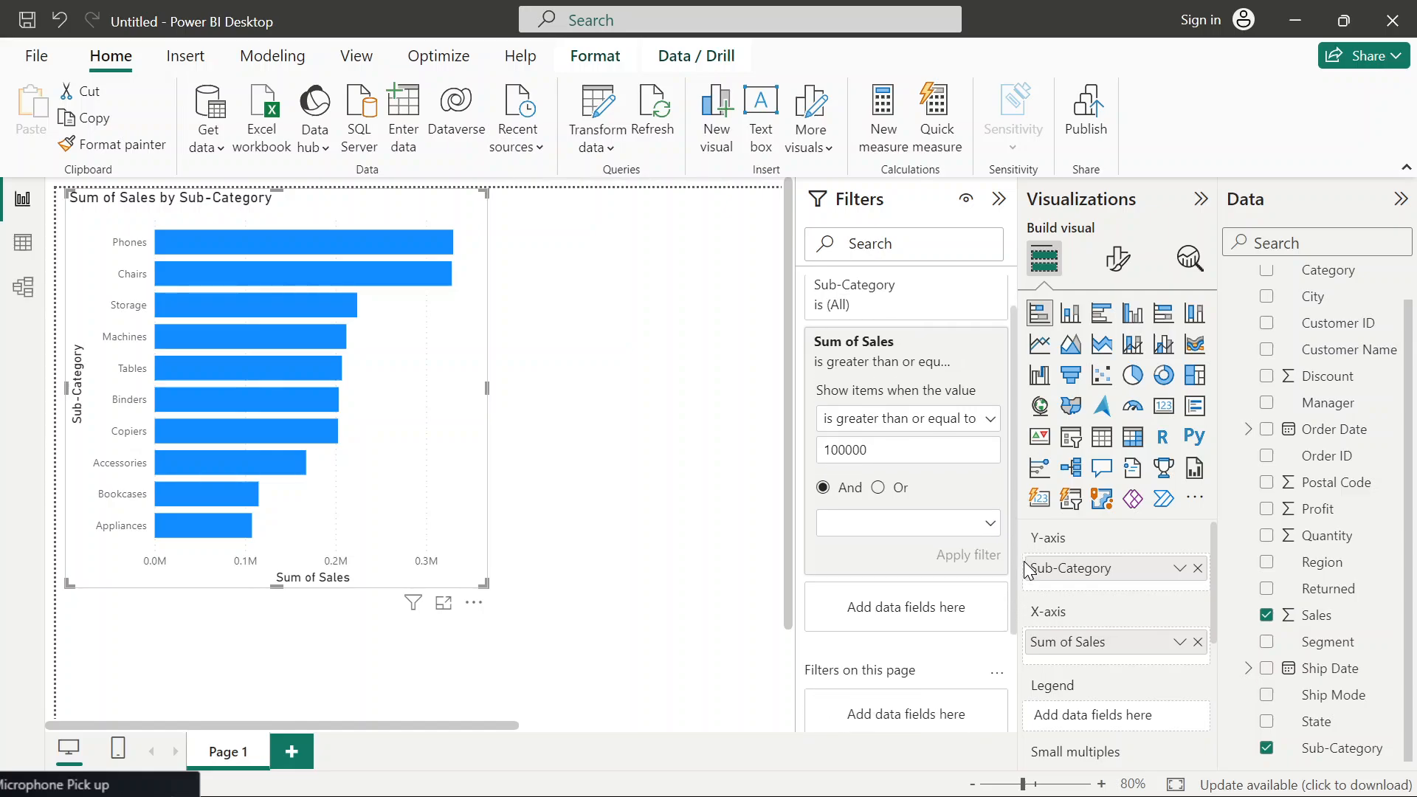
left_click_drag(1024, 564, 1015, 622)
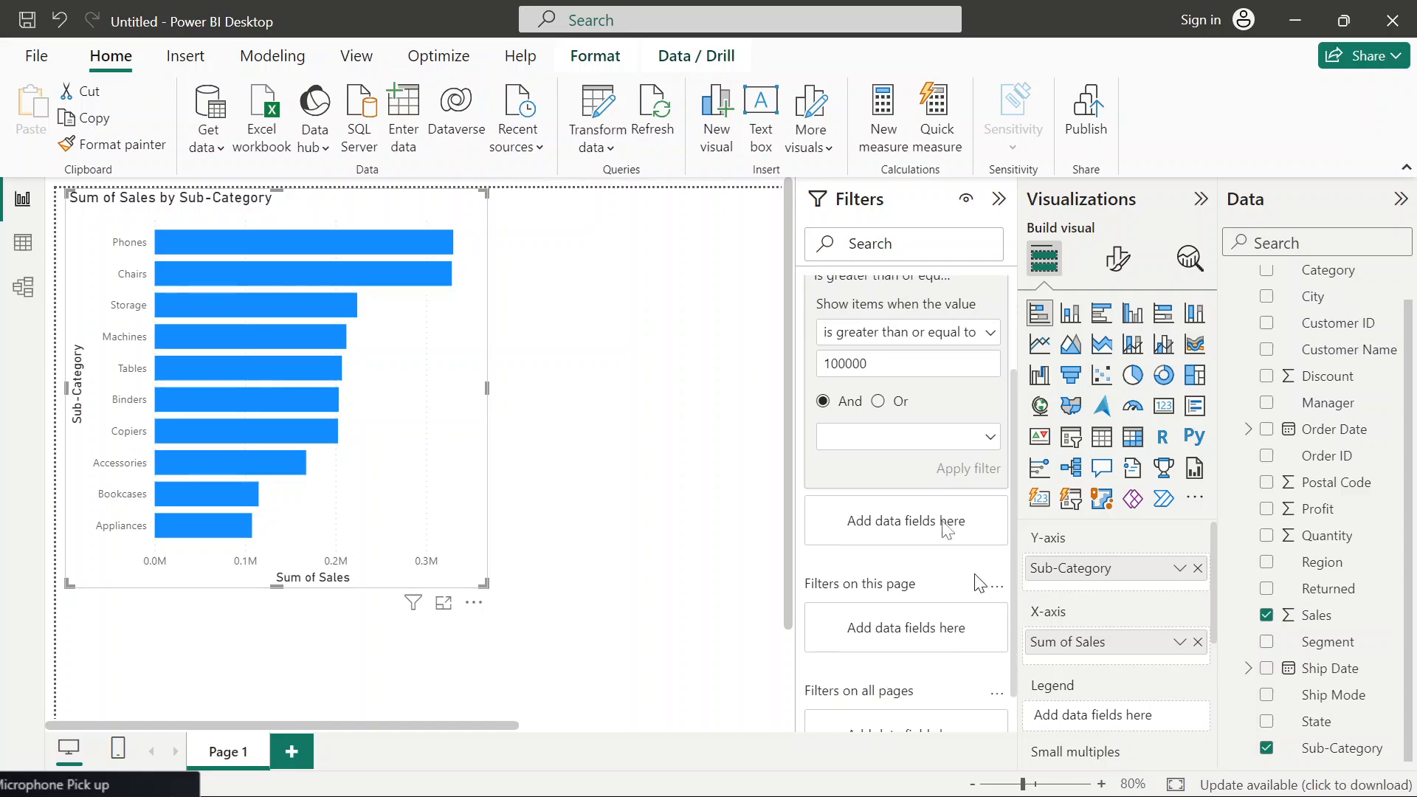
left_click(993, 439)
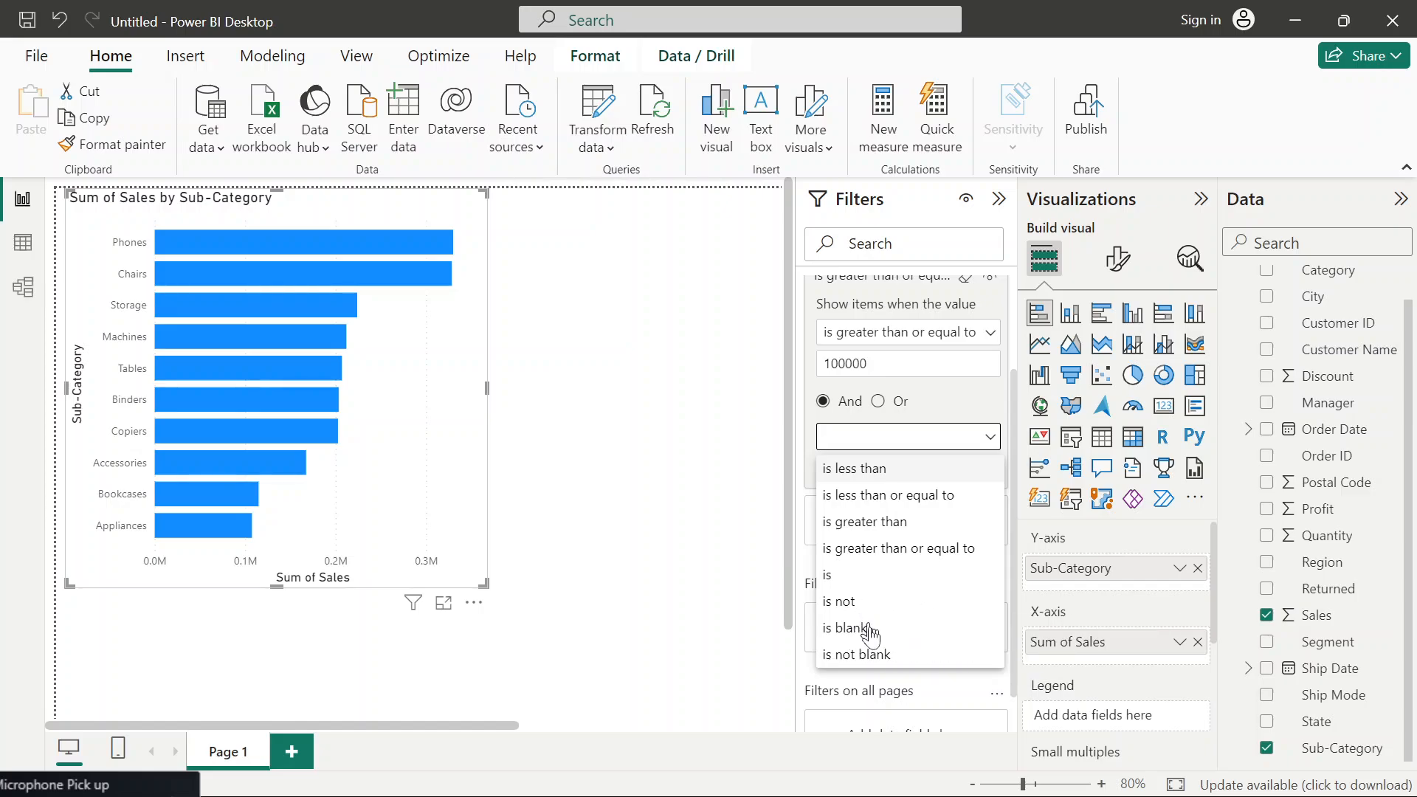
left_click(884, 658)
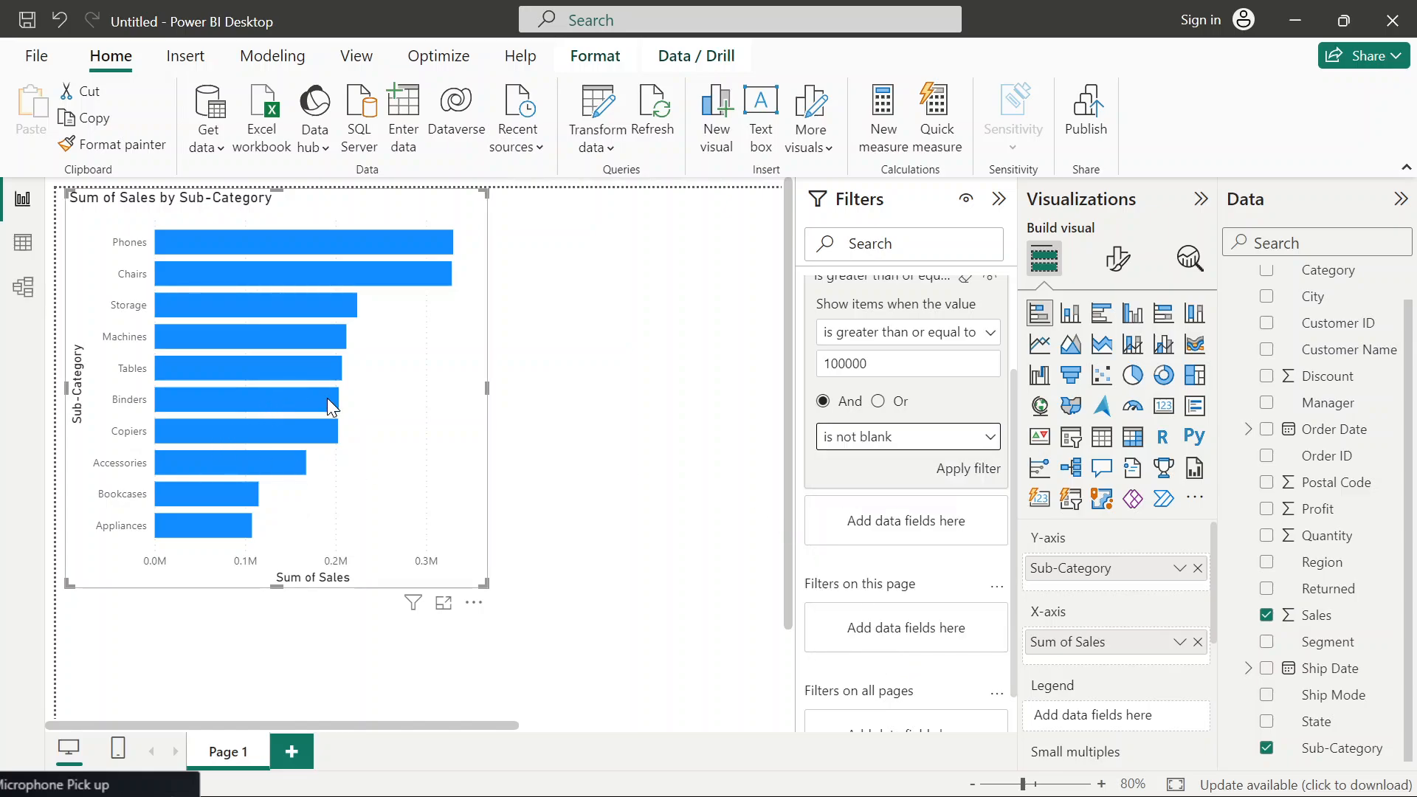
left_click(959, 473)
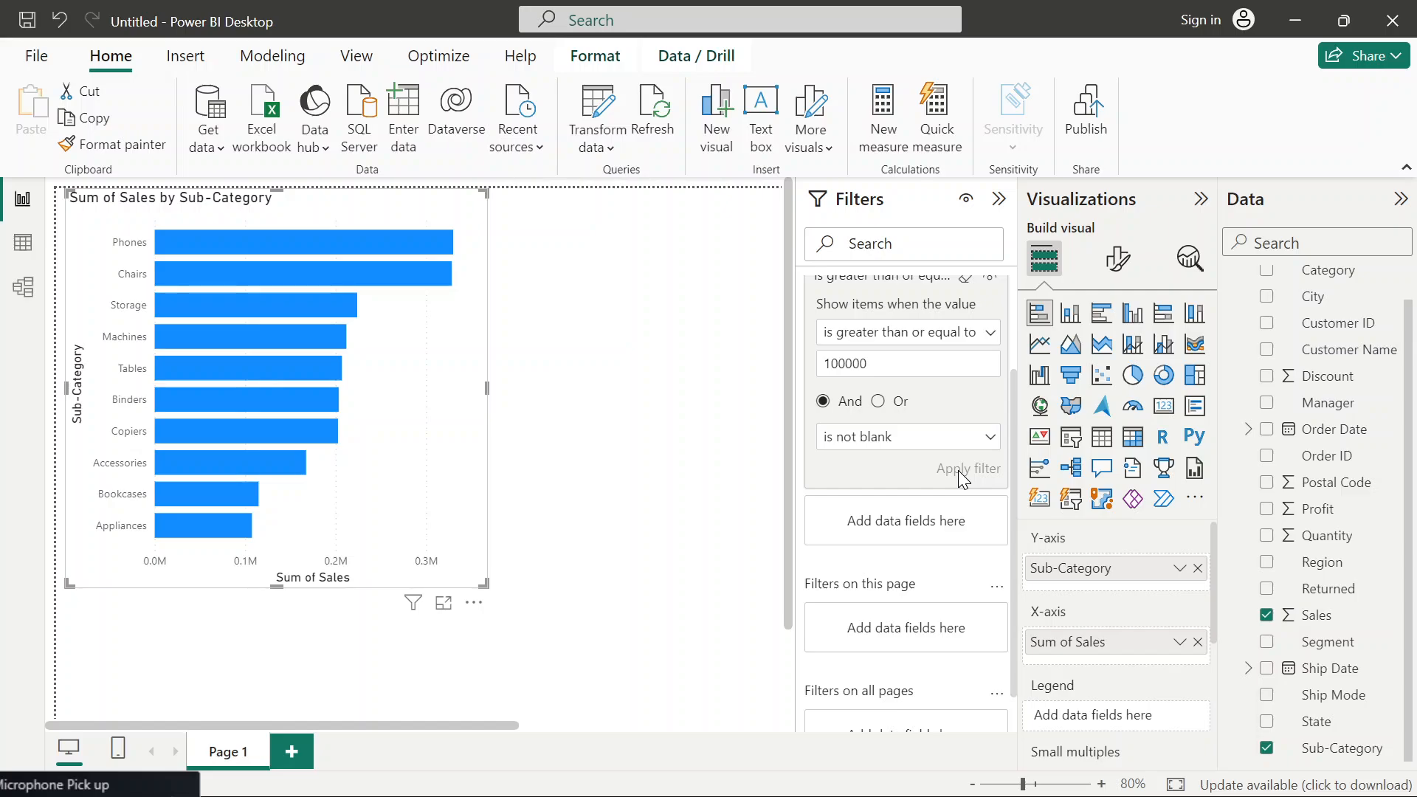
scroll(960, 476, "down", 1)
scroll(967, 476, "up", 2)
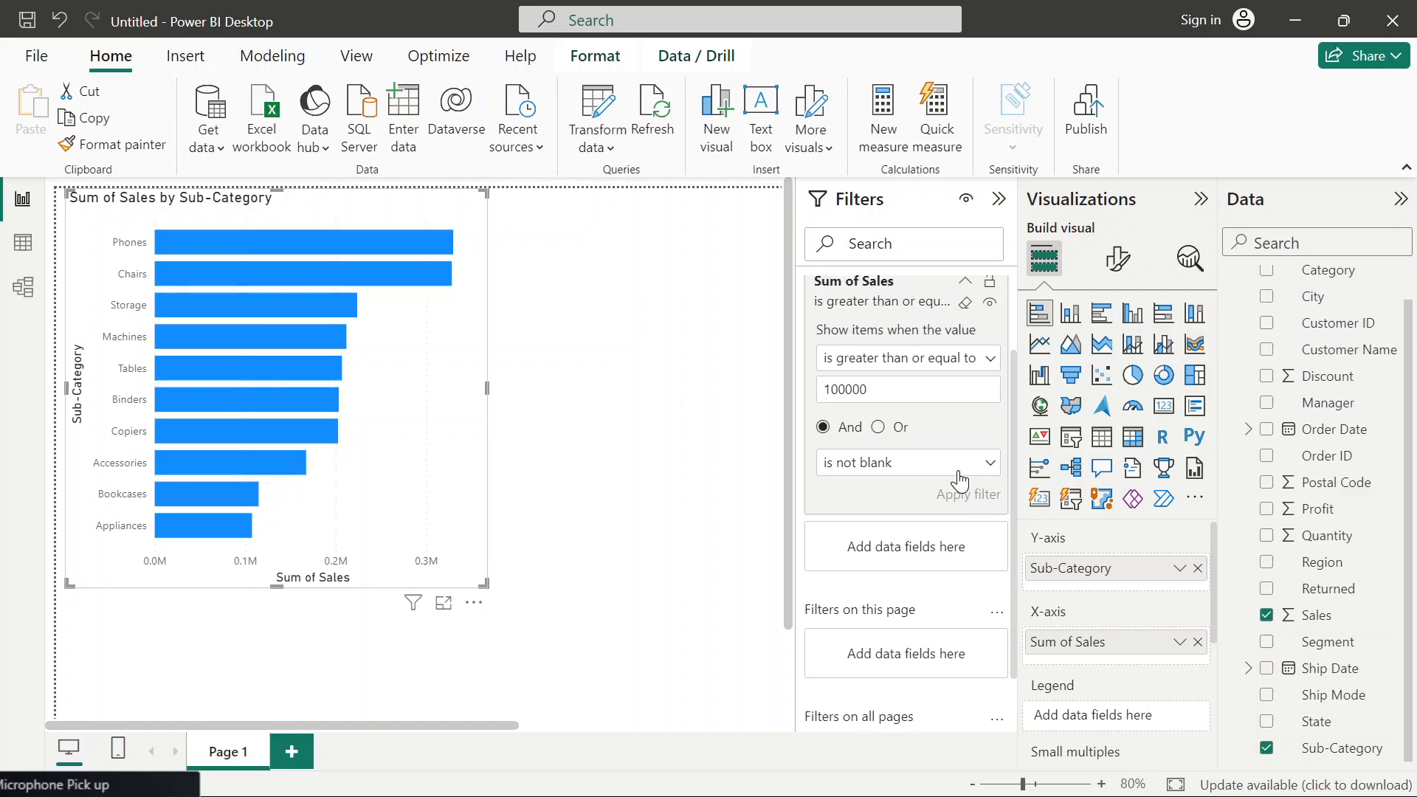
left_click(991, 466)
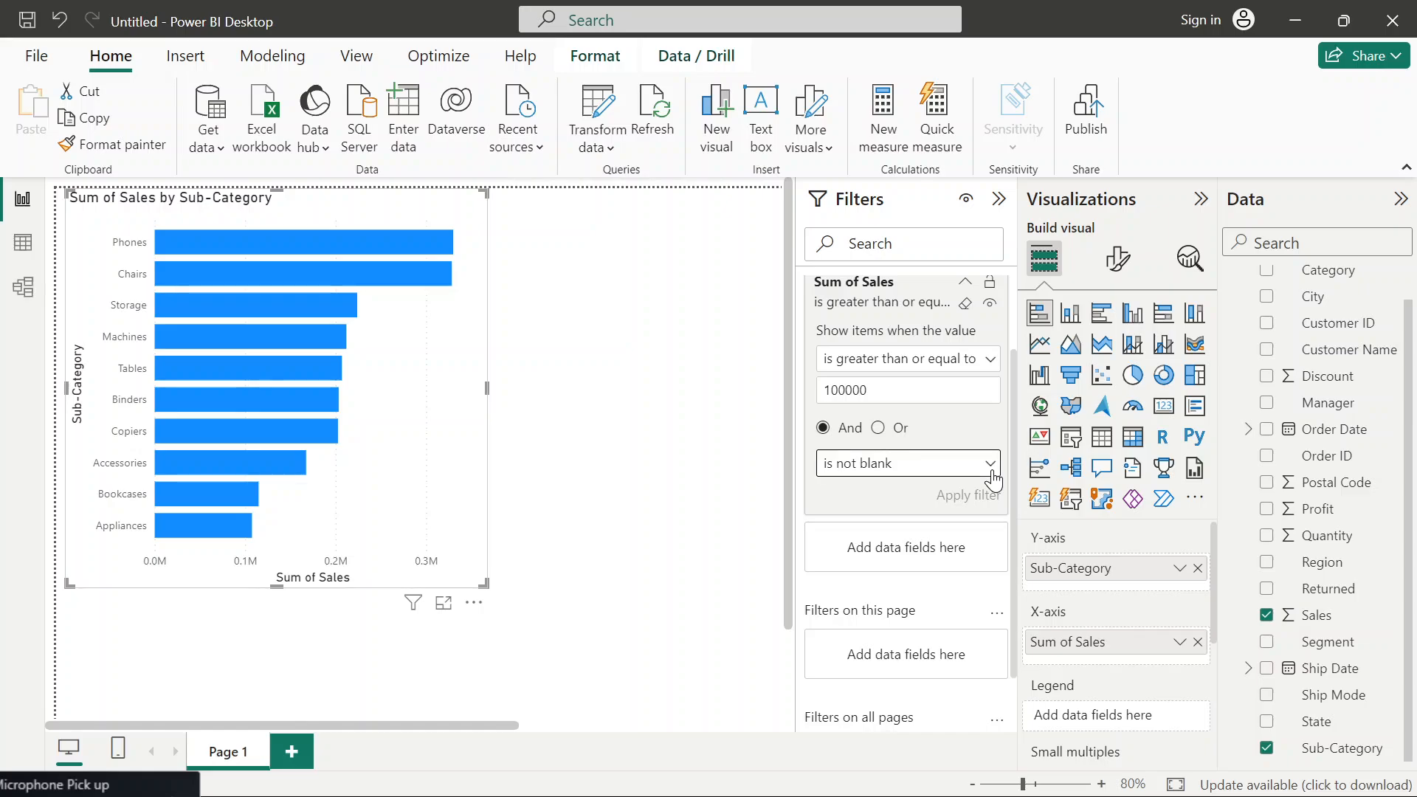
left_click(708, 477)
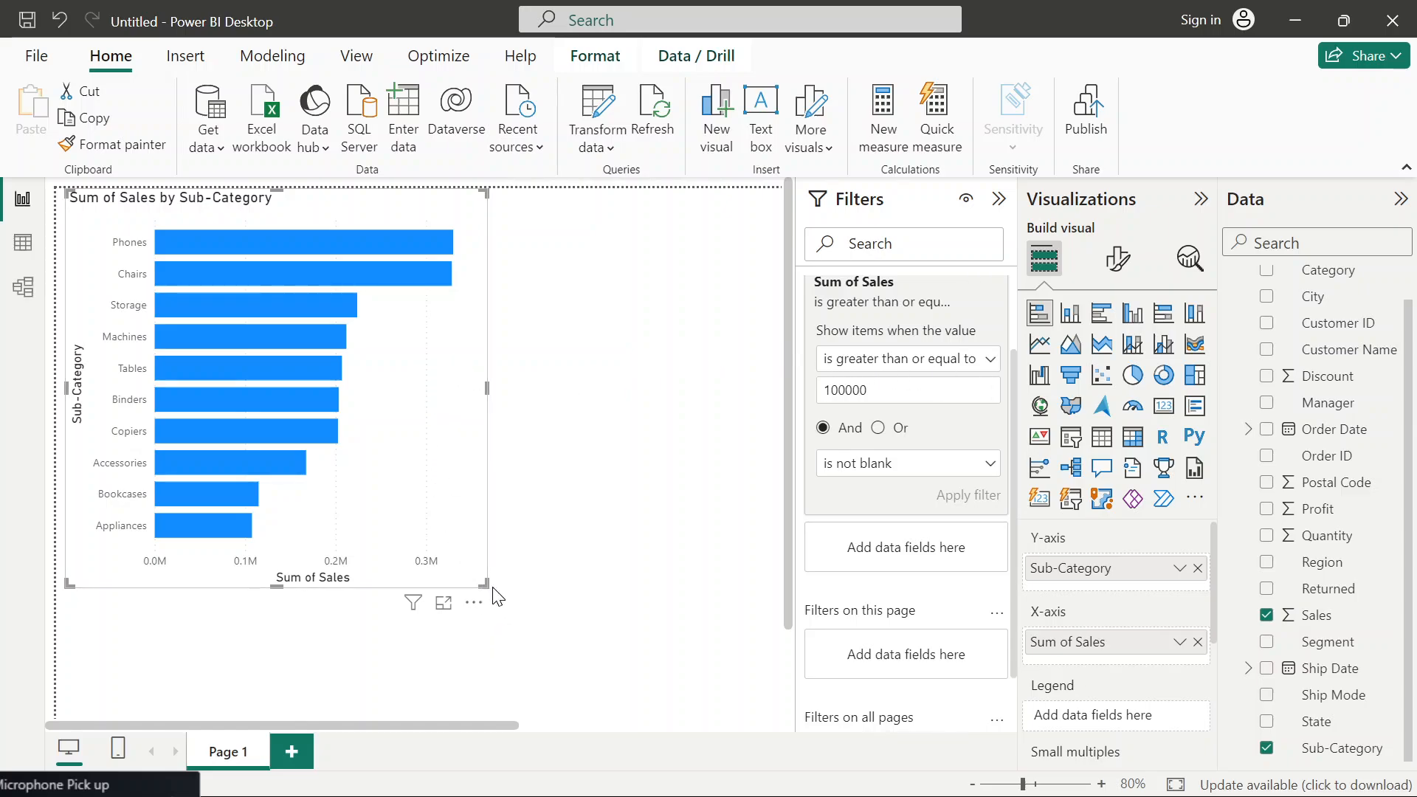
- Shrink the Sum of Sales by Sub-Category bar chart slightly in width and height and convert it to a stacked column chart
left_click_drag(485, 584, 459, 504)
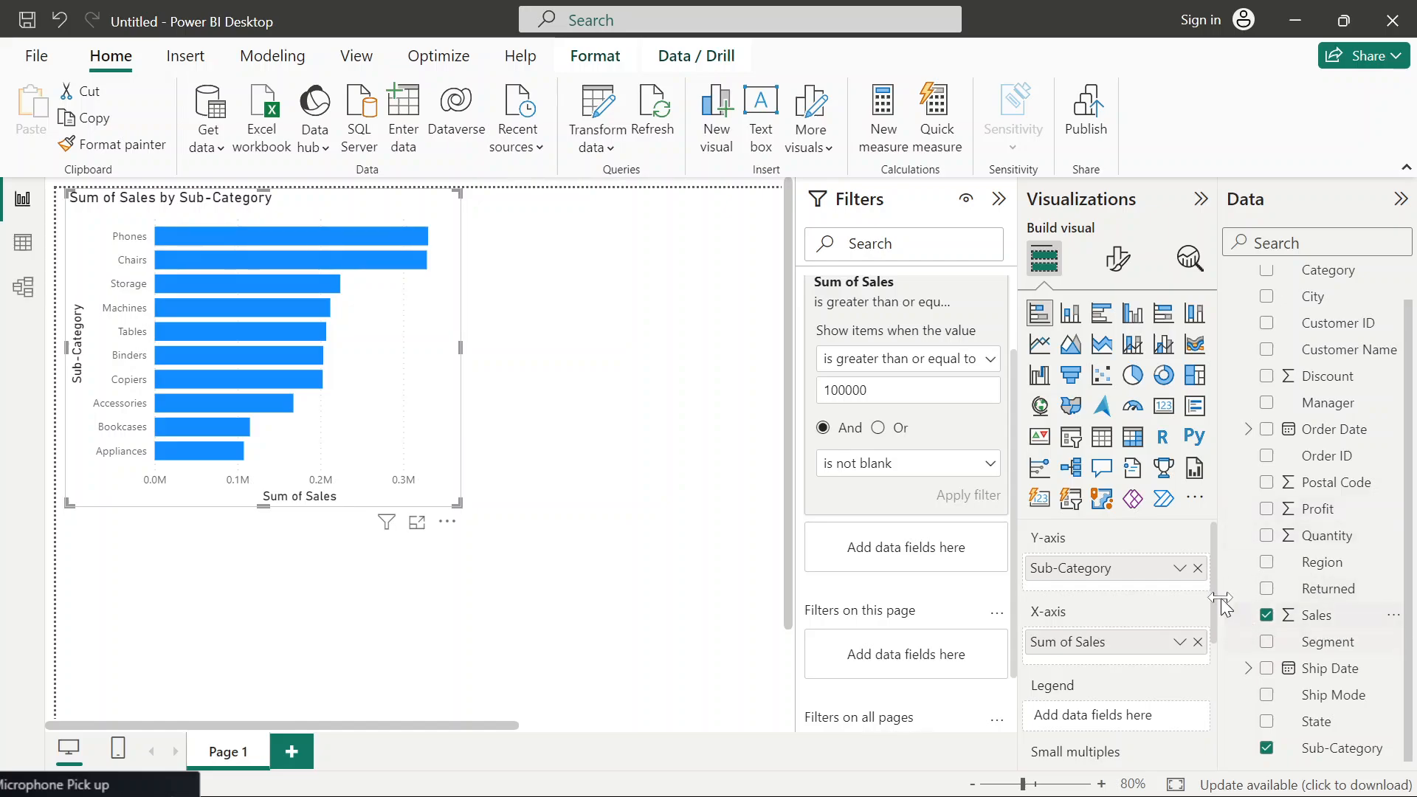
mouse_move(1215, 584)
left_mouse_down()
mouse_move(1215, 622)
mouse_move(1212, 589)
left_mouse_up()
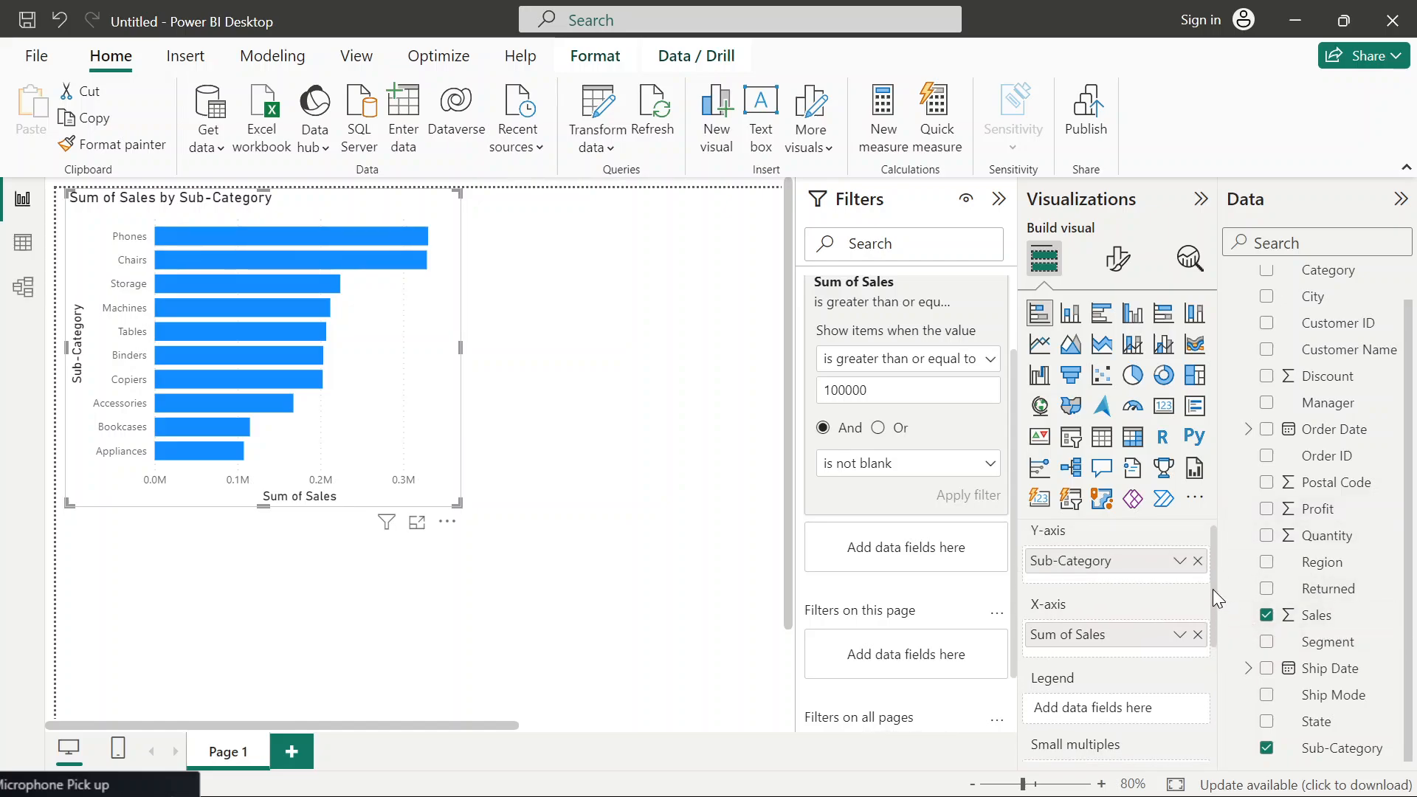
left_click(1070, 314)
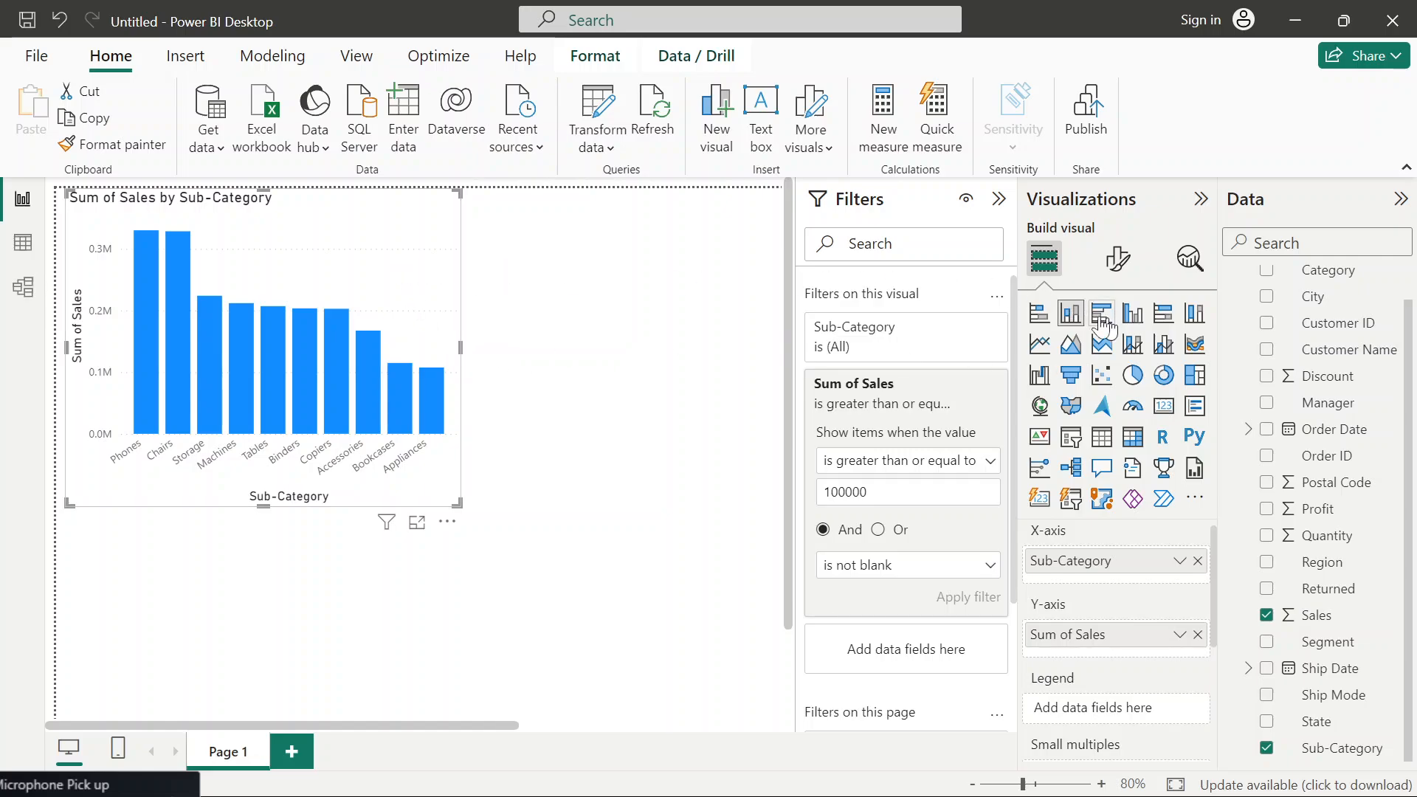
- Try the stacked bar and clustered bar types on the chart, and return it to a stacked column chart
left_click(1044, 314)
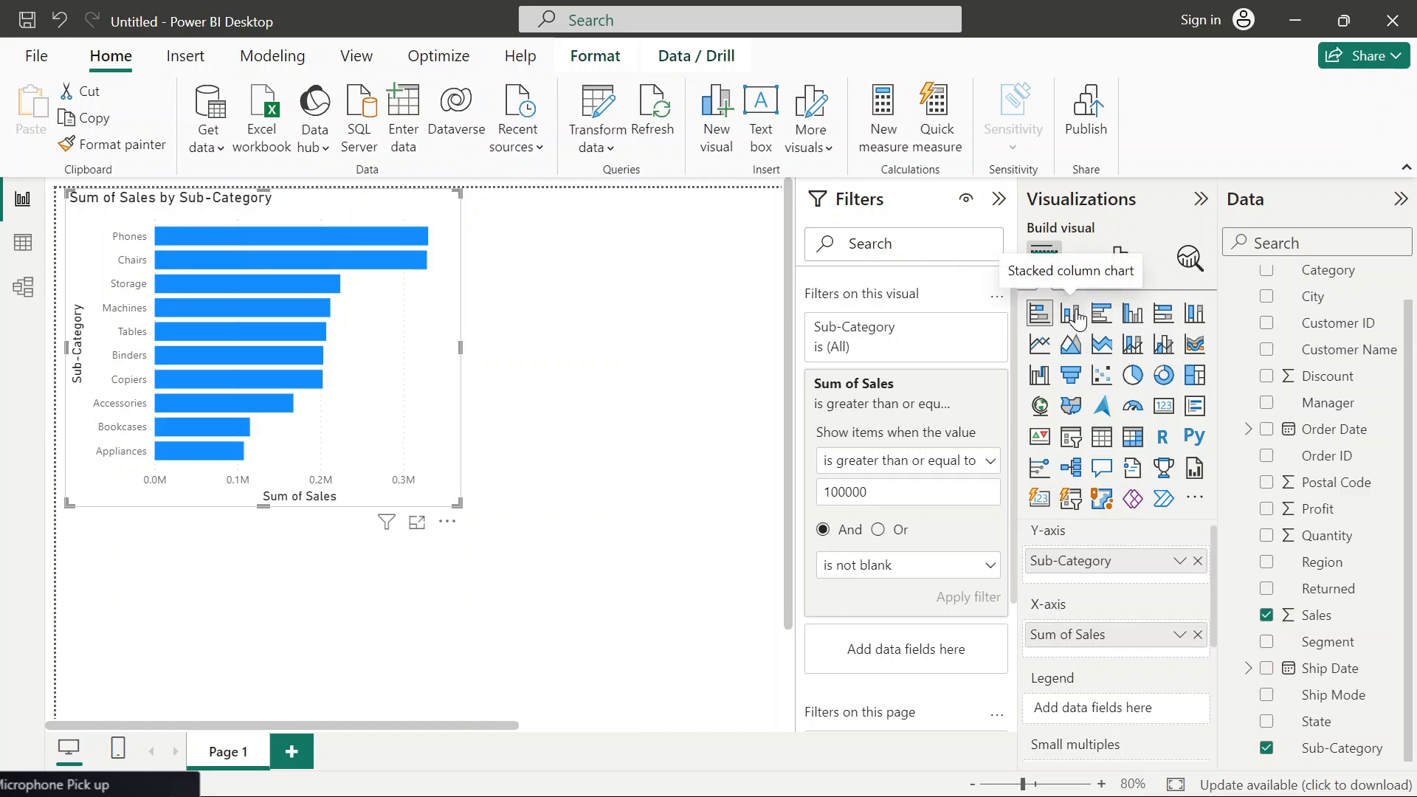
left_click(1075, 315)
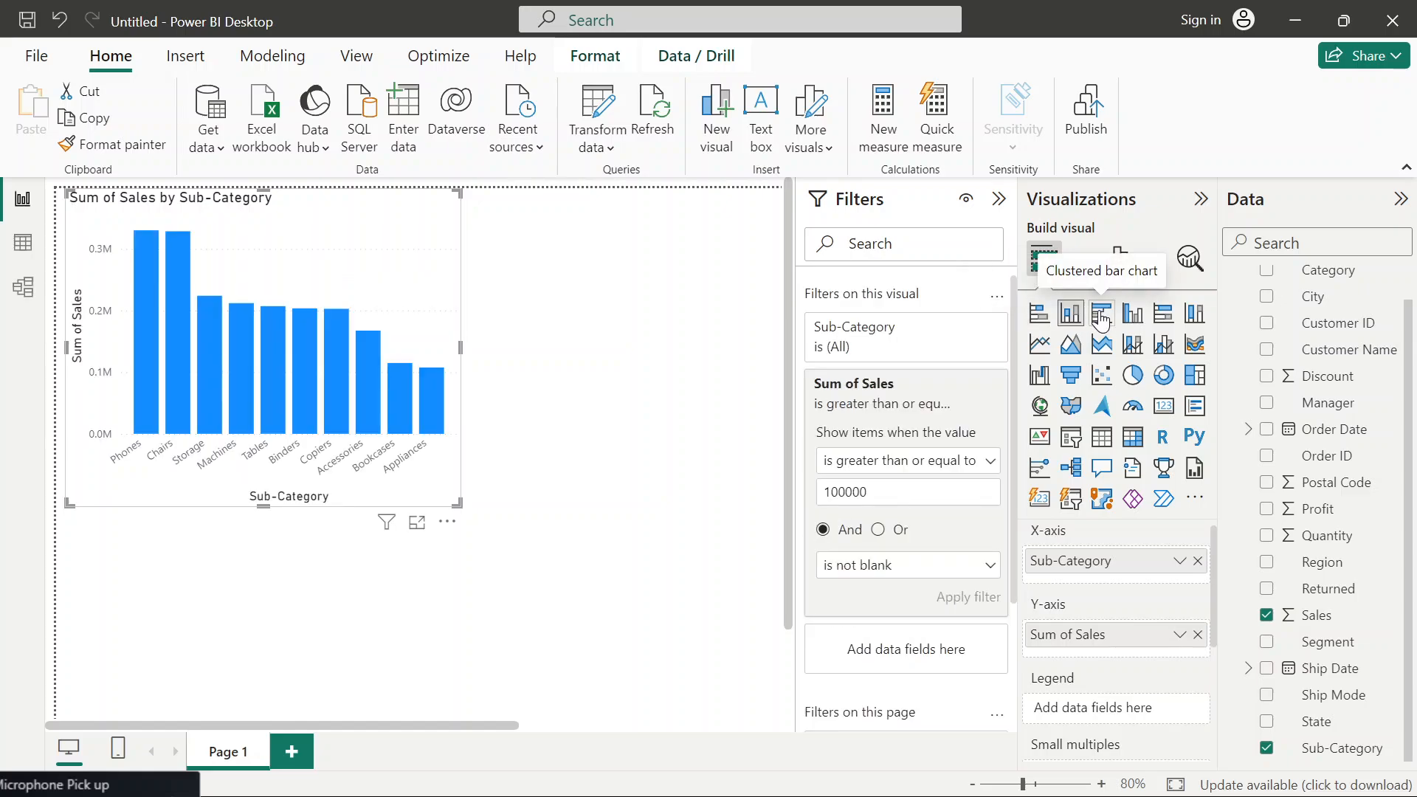
left_click(1101, 316)
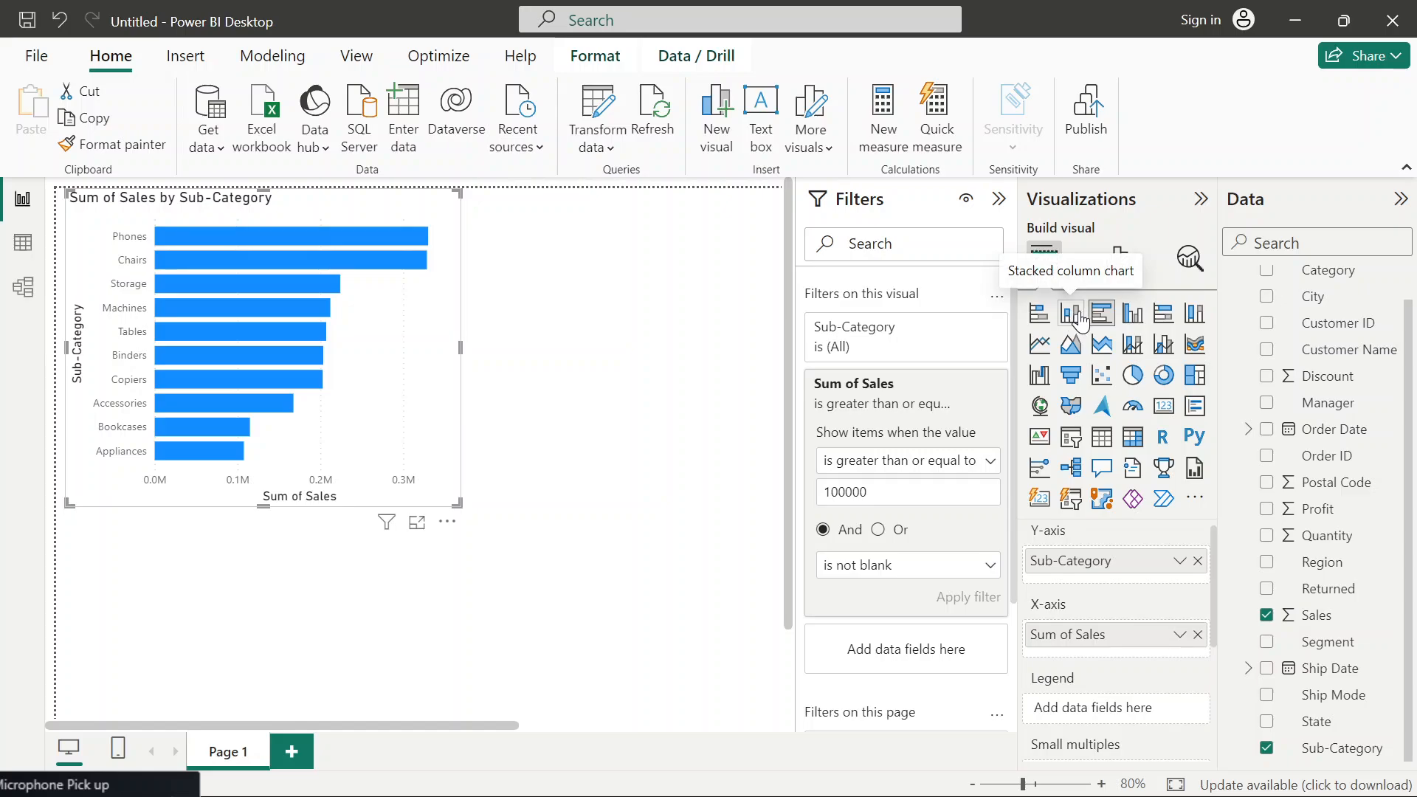
left_click(1072, 316)
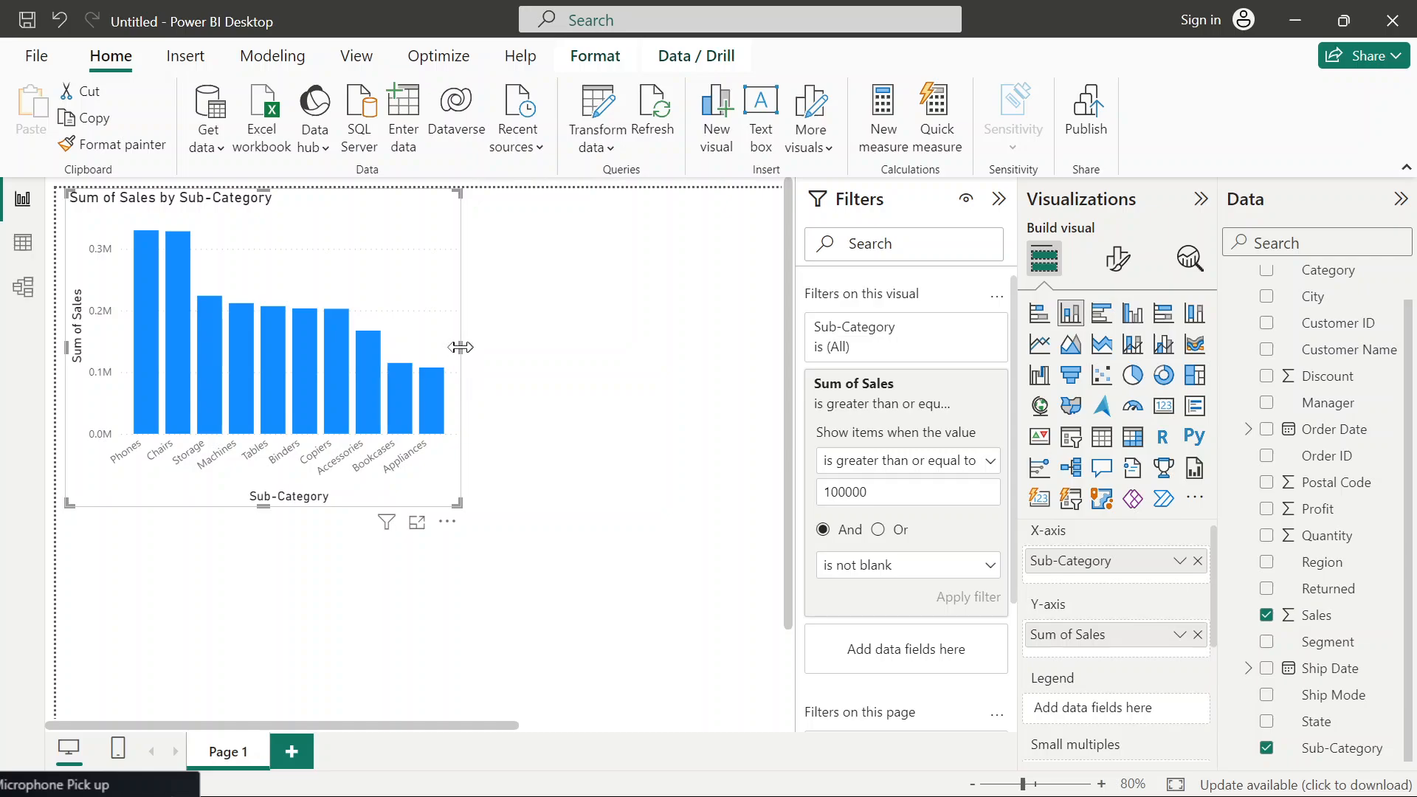
- Widen the Sub-Category column chart to the edge of the visible canvas, keeping its height
left_click_drag(460, 347, 785, 338)
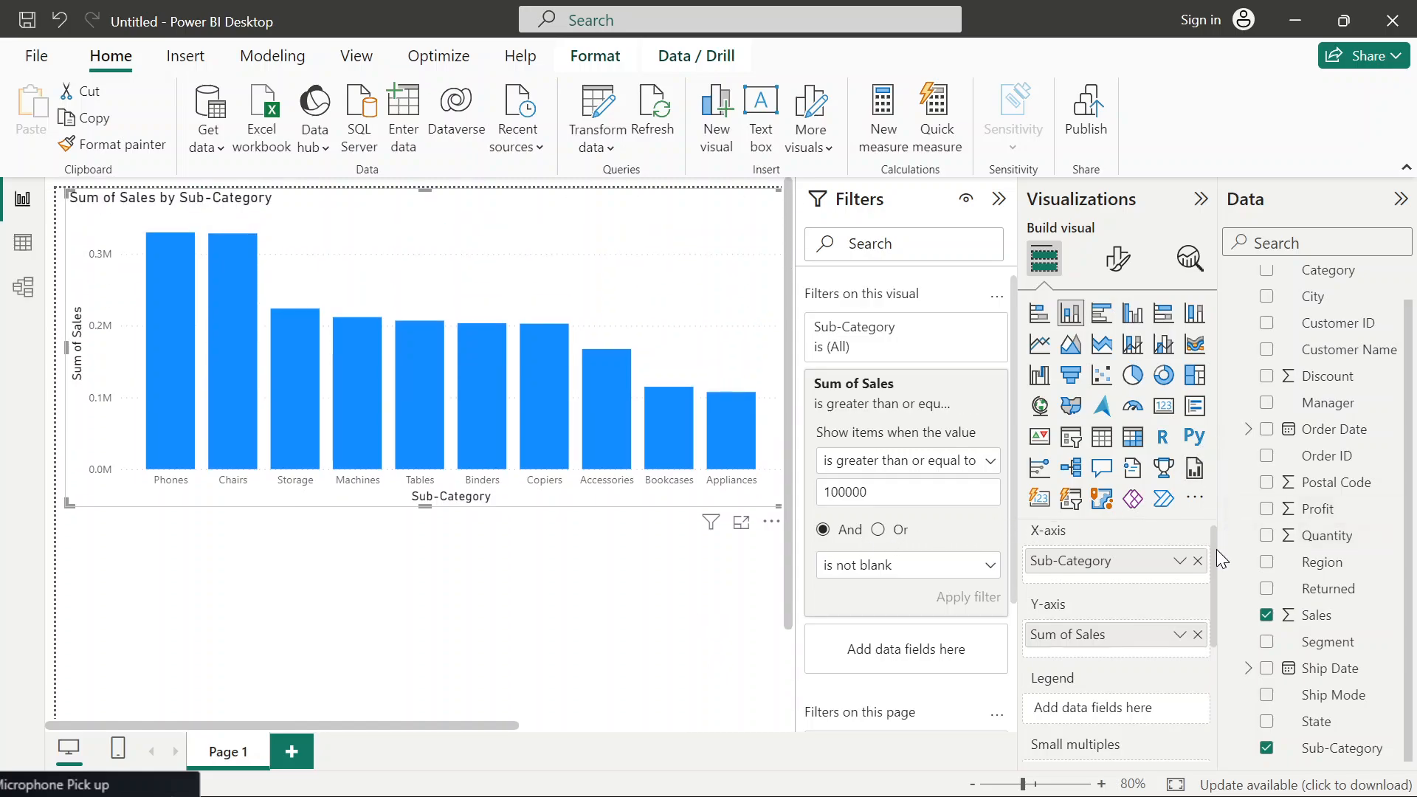
scroll(1217, 550, "down", 1)
scroll(1231, 507, "up", 2)
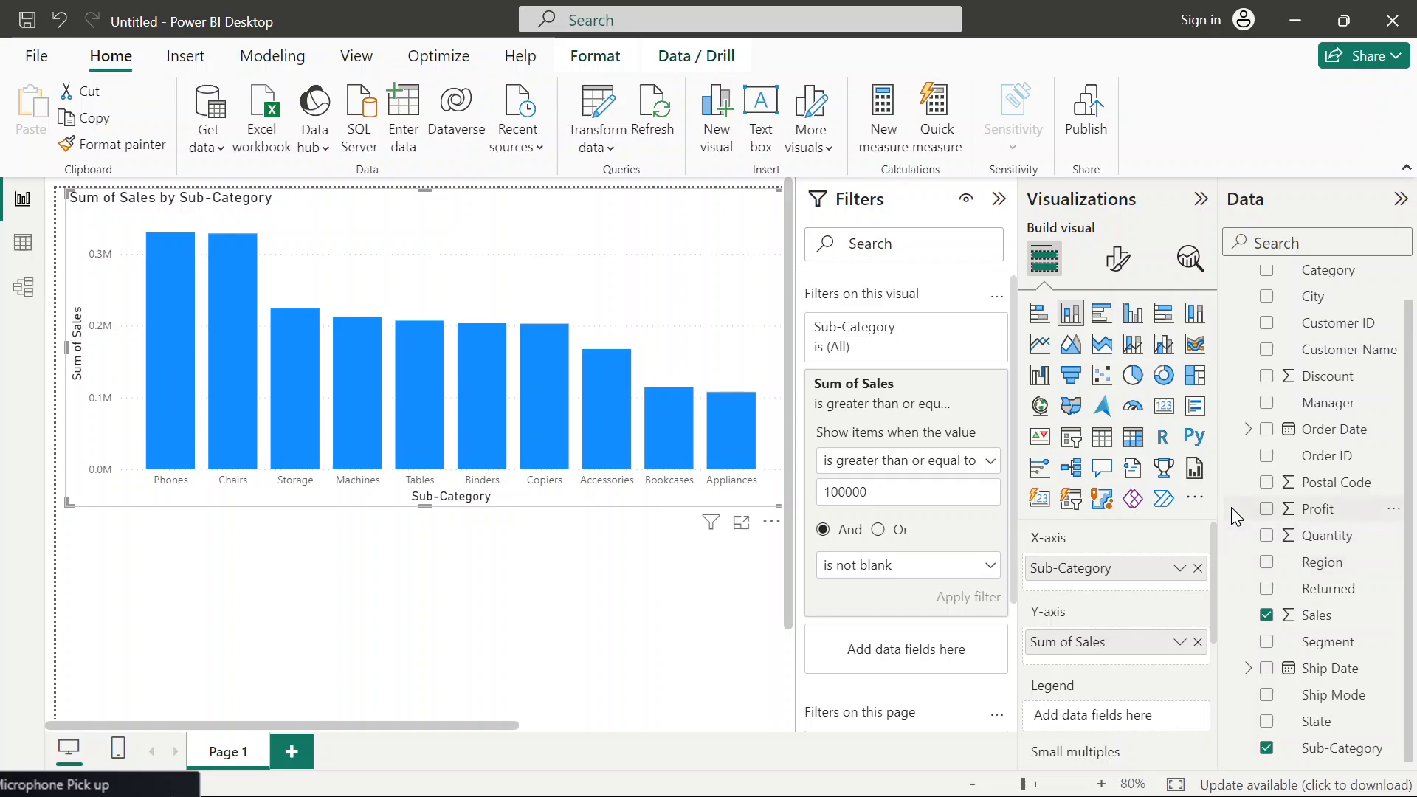
- Add an empty line chart to the page below the Sub-Category column chart
left_click(485, 593)
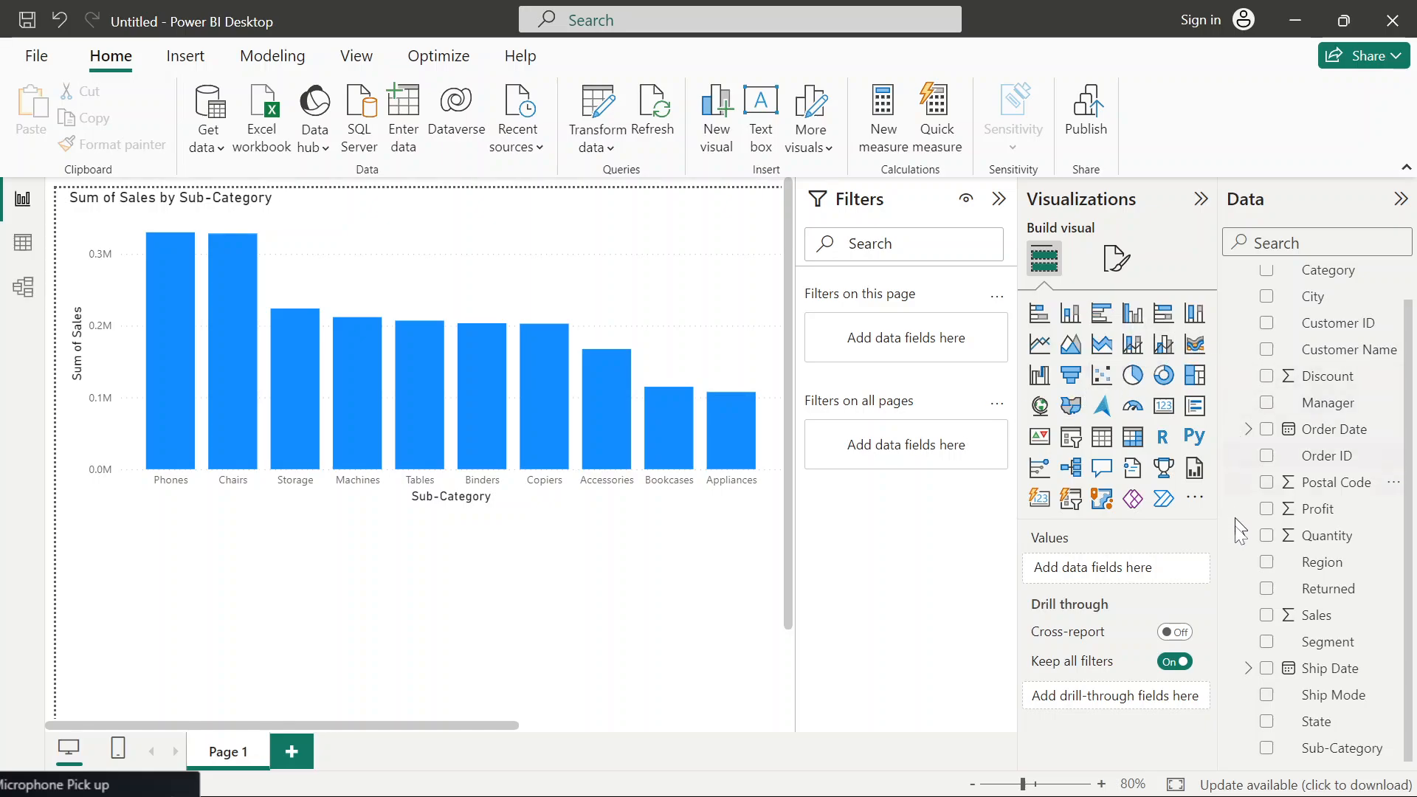
left_click(1038, 346)
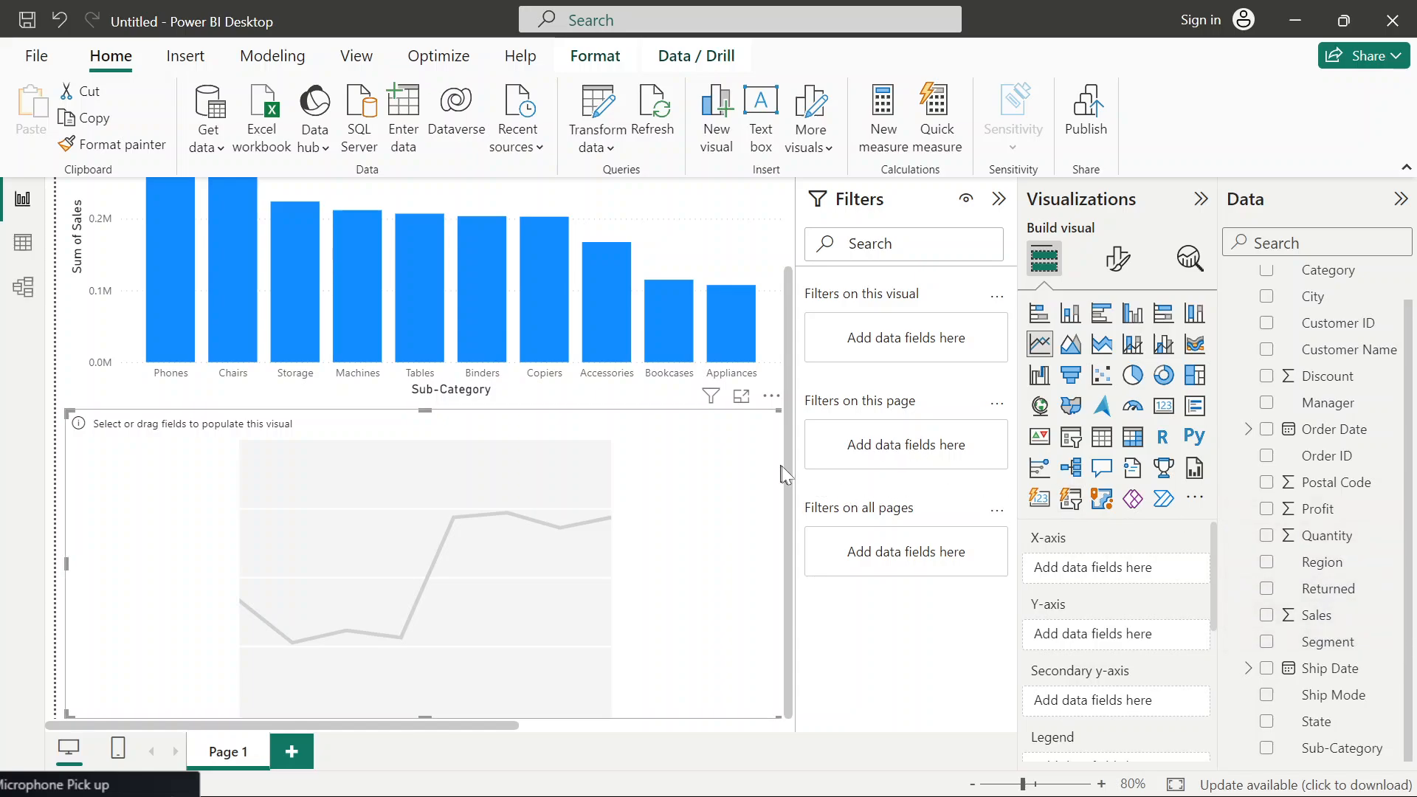
left_click_drag(790, 474, 778, 579)
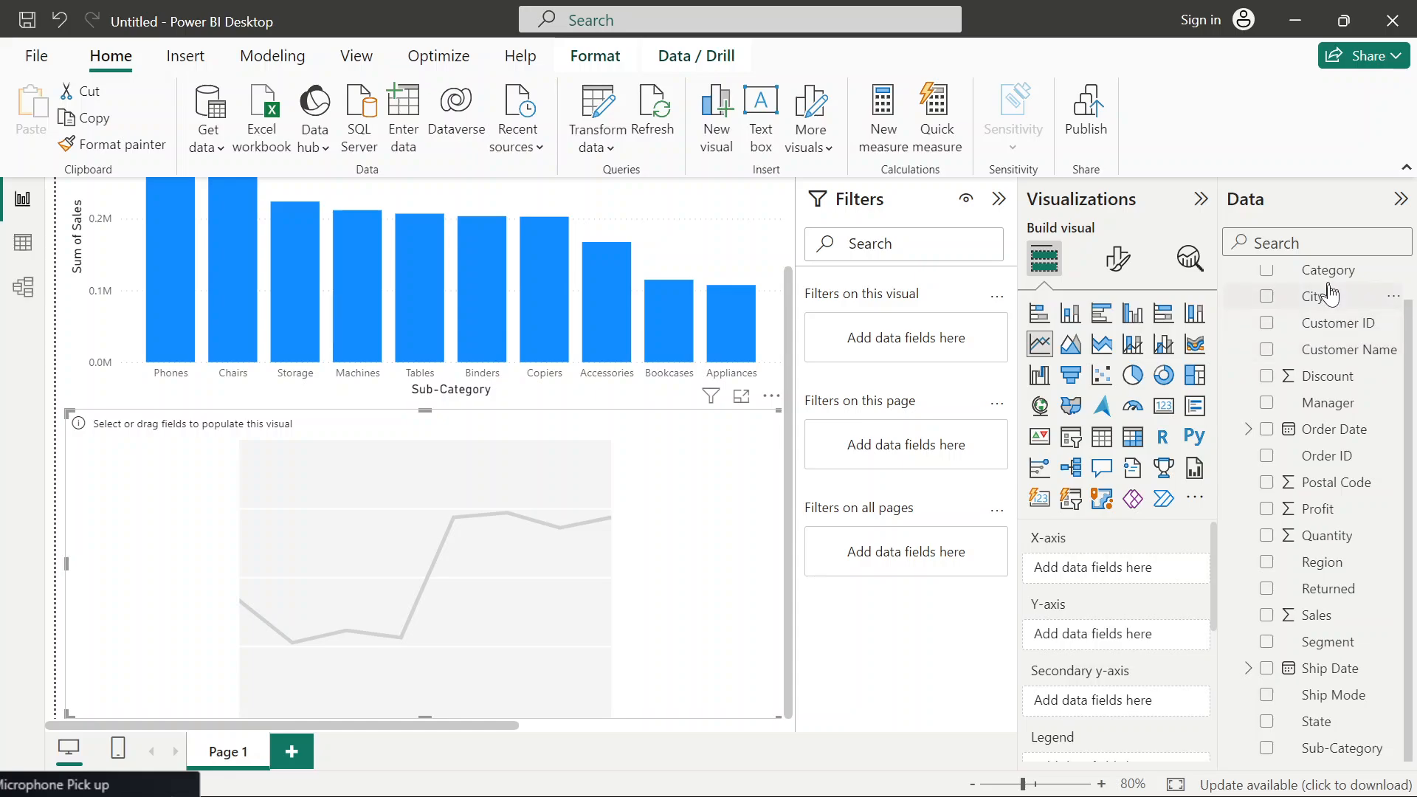
- Plot Sales against Order Date in the line chart, removing the Day, Month and Quarter levels so only Year remains
left_click_drag(1334, 443, 1135, 580)
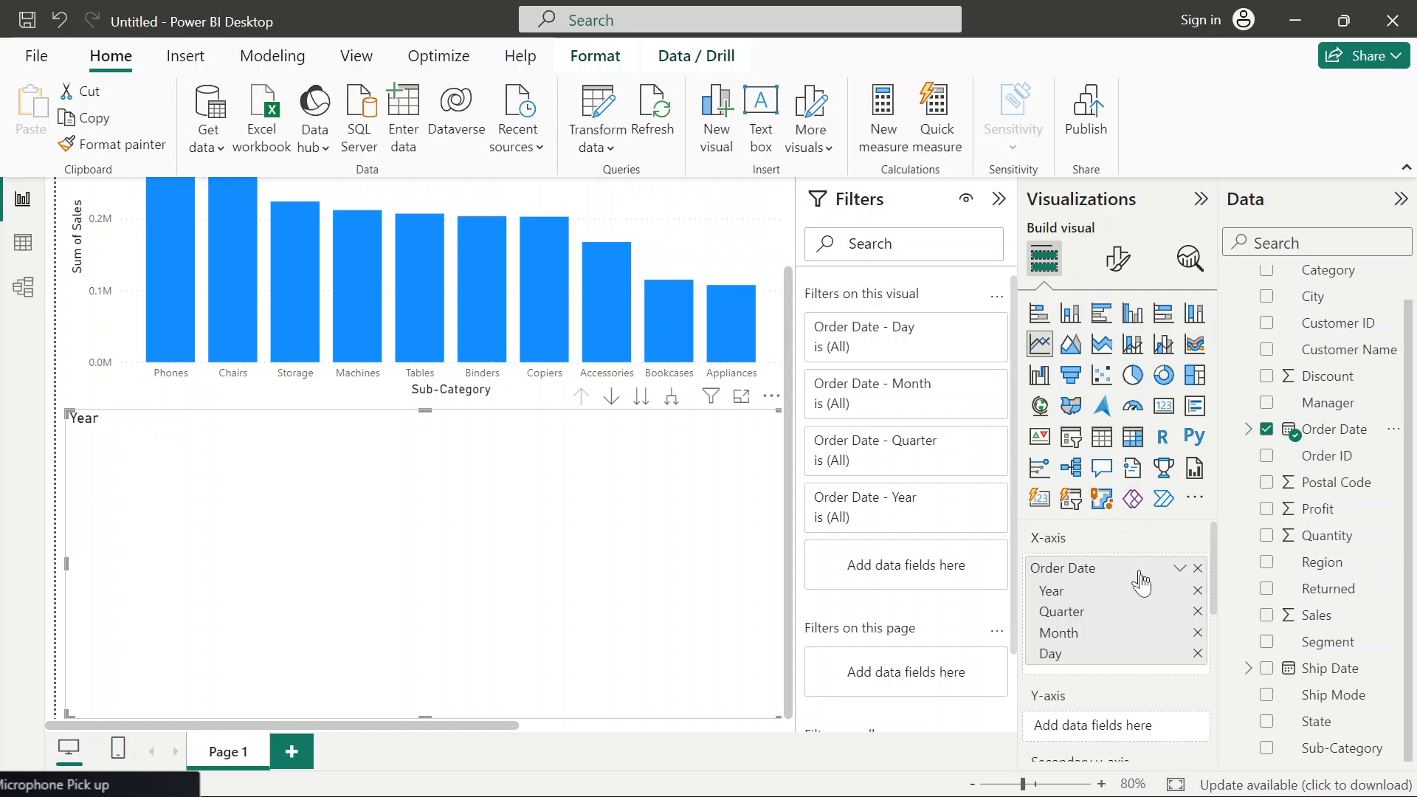
left_click(1198, 652)
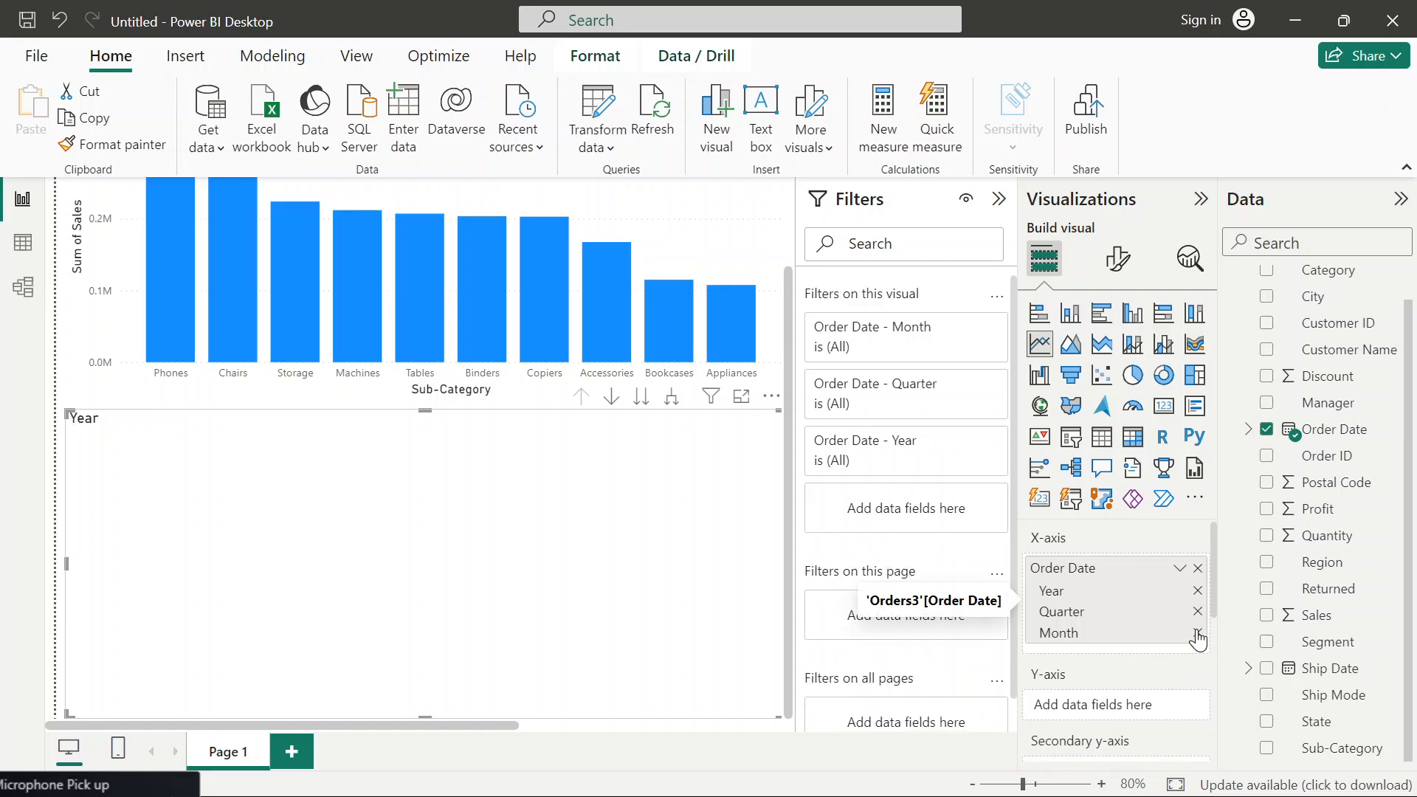
left_click(1197, 631)
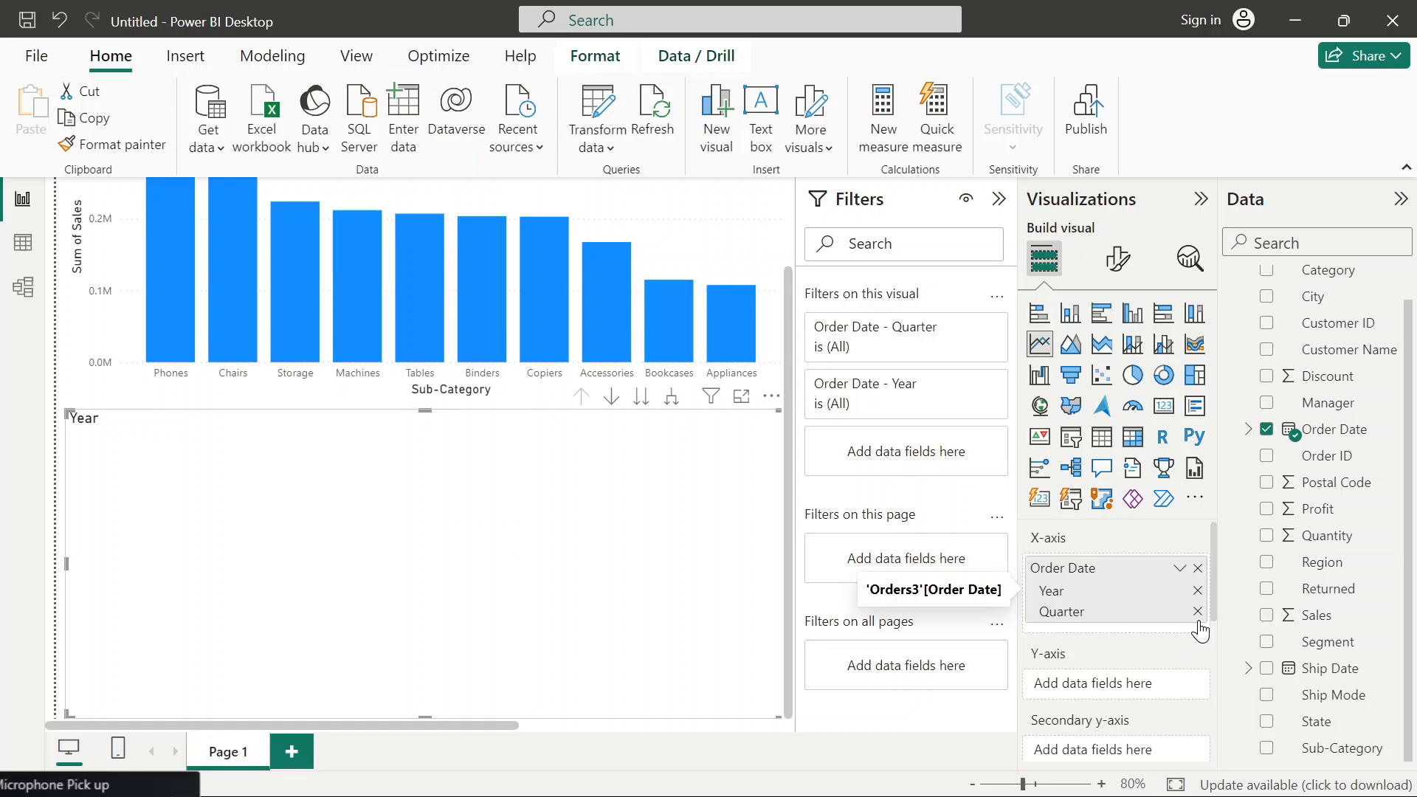
left_click(1197, 613)
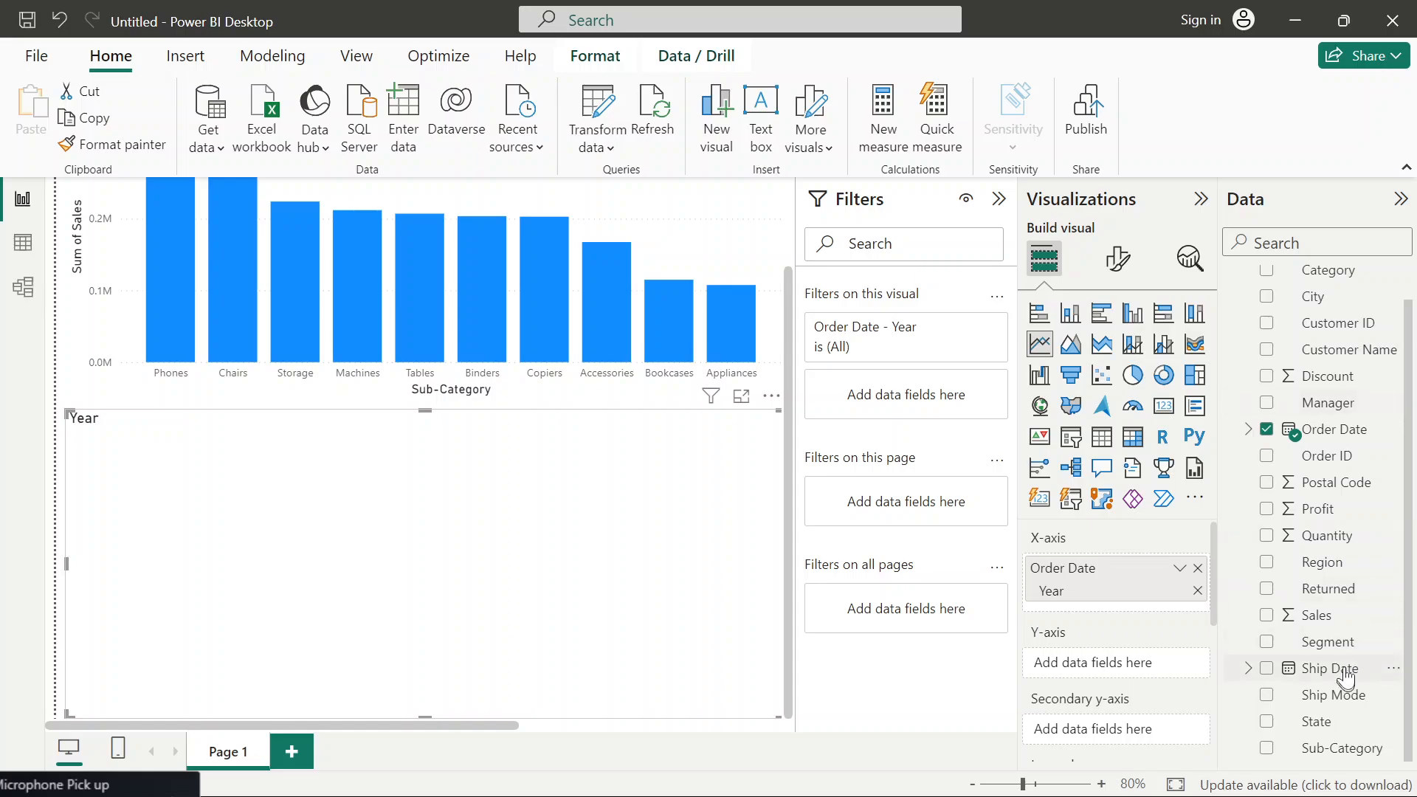
left_click_drag(1340, 631, 1140, 675)
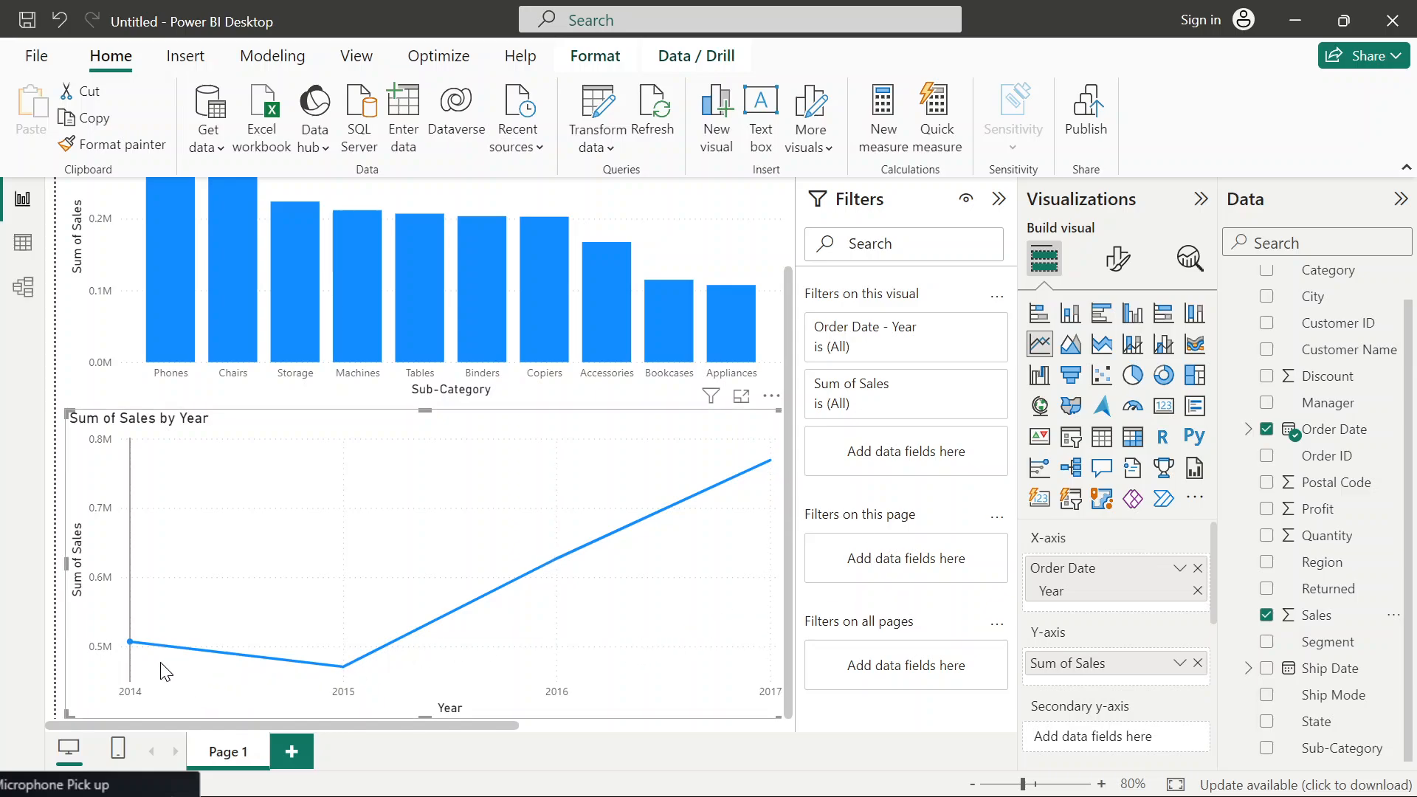
mouse_move(144, 656)
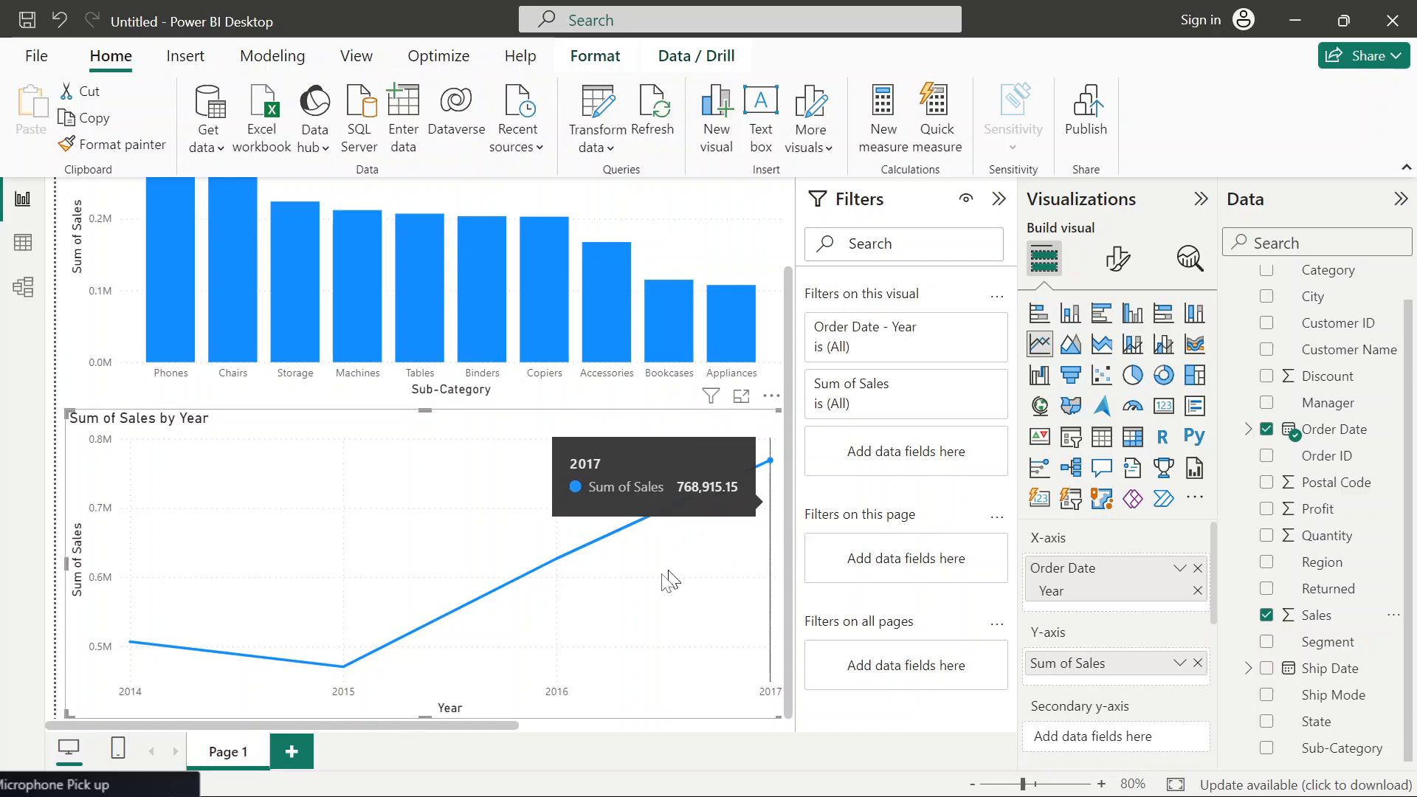
- Shrink the Sum of Sales by Year line chart to a small visual at the lower left of the report page
left_click_drag(499, 725, 561, 725)
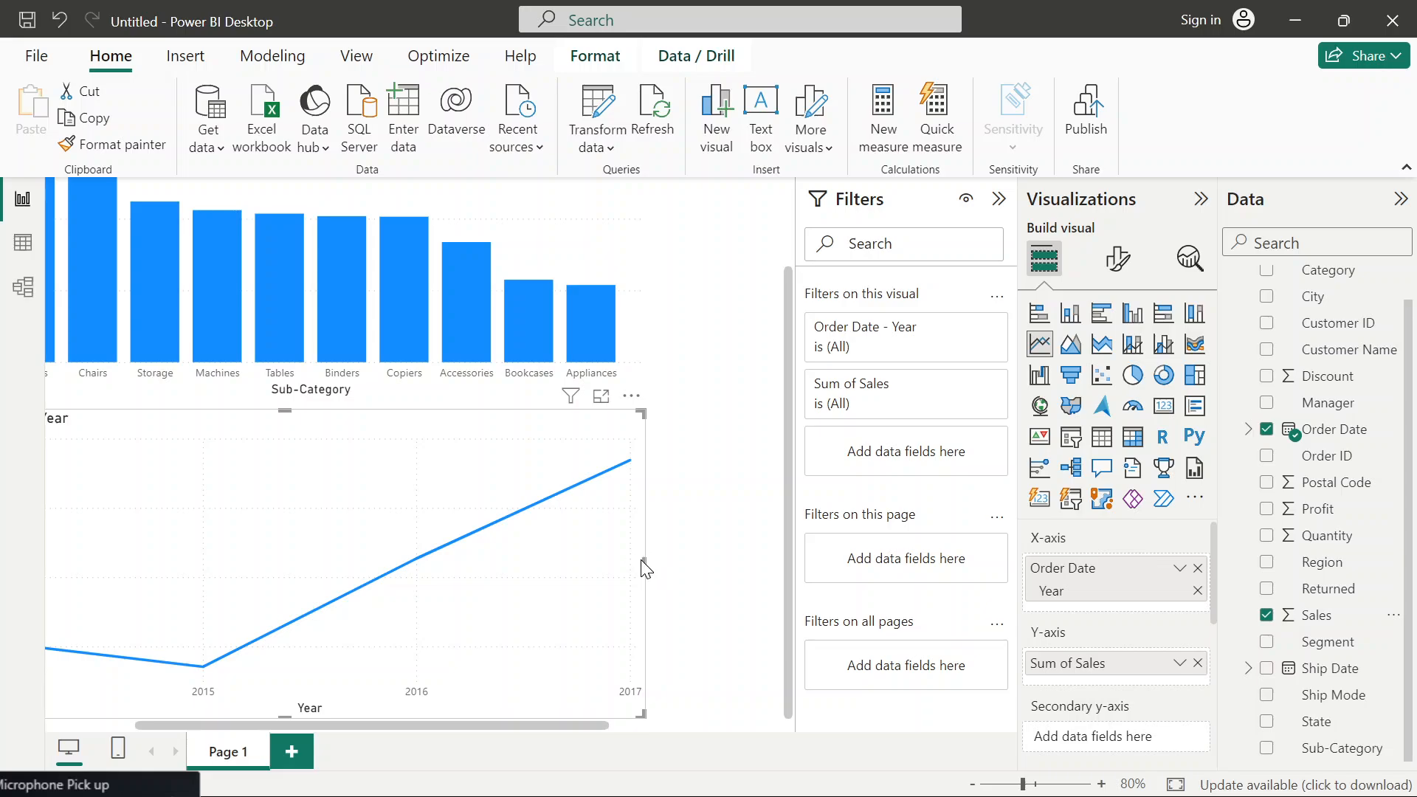
left_click_drag(642, 560, 470, 564)
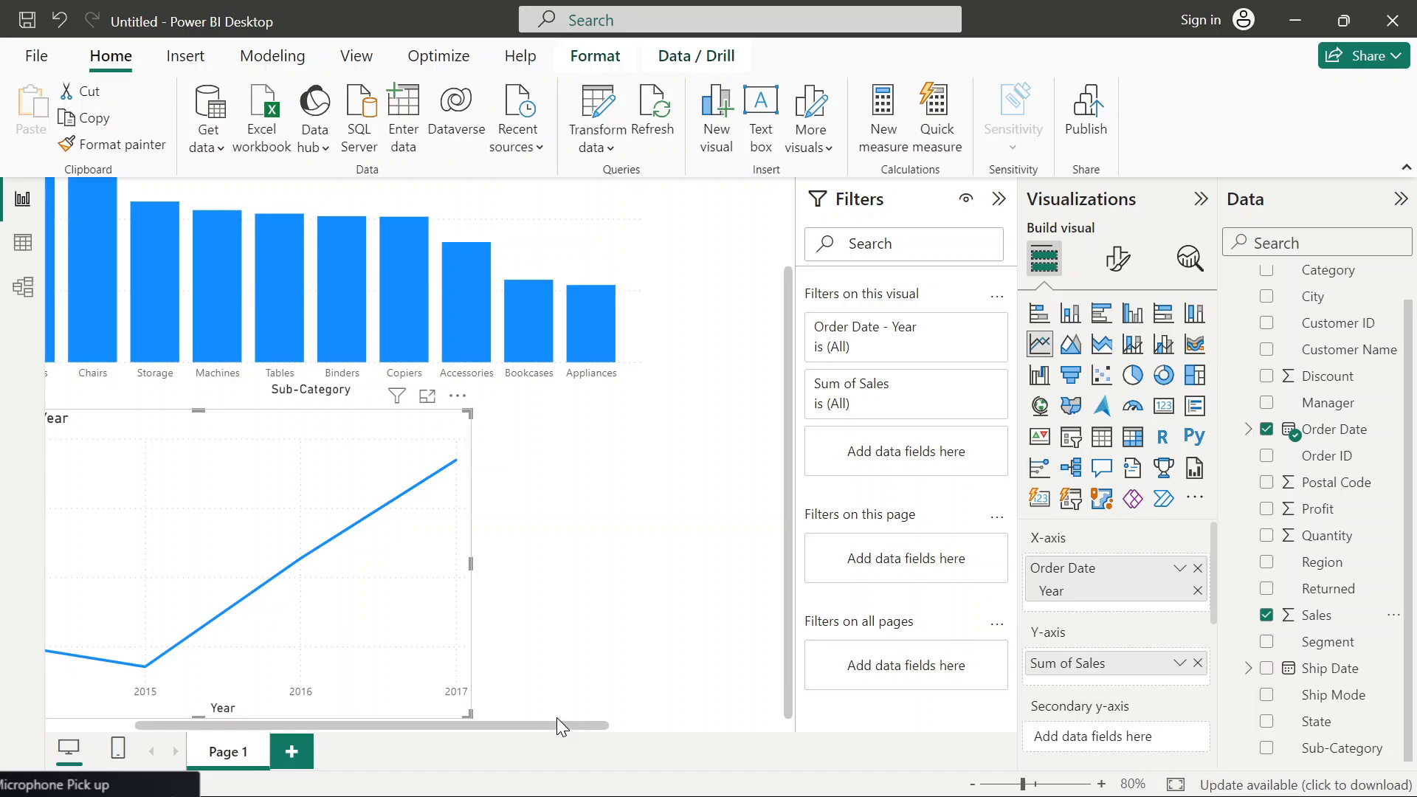
left_click(455, 732)
left_click_drag(454, 729, 272, 732)
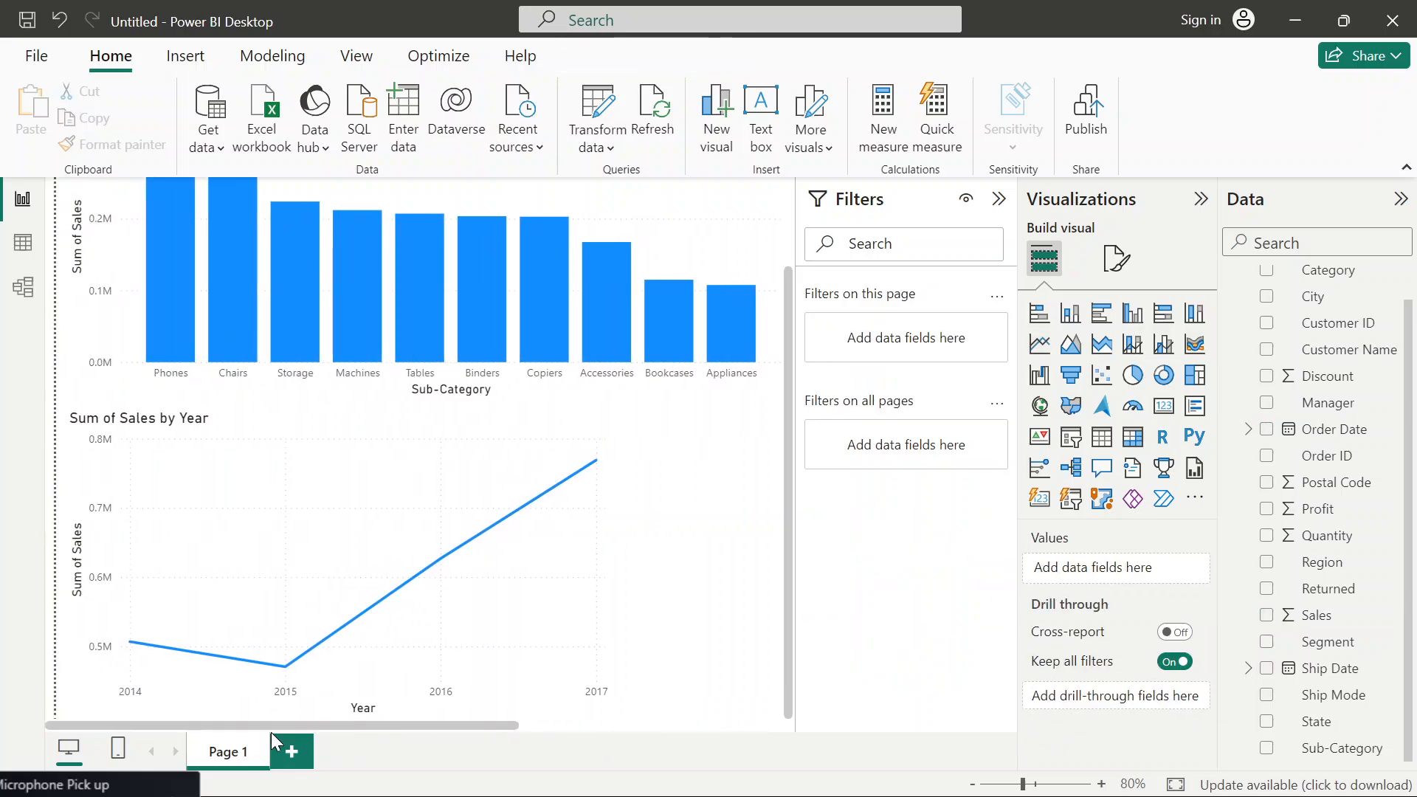
mouse_move(606, 669)
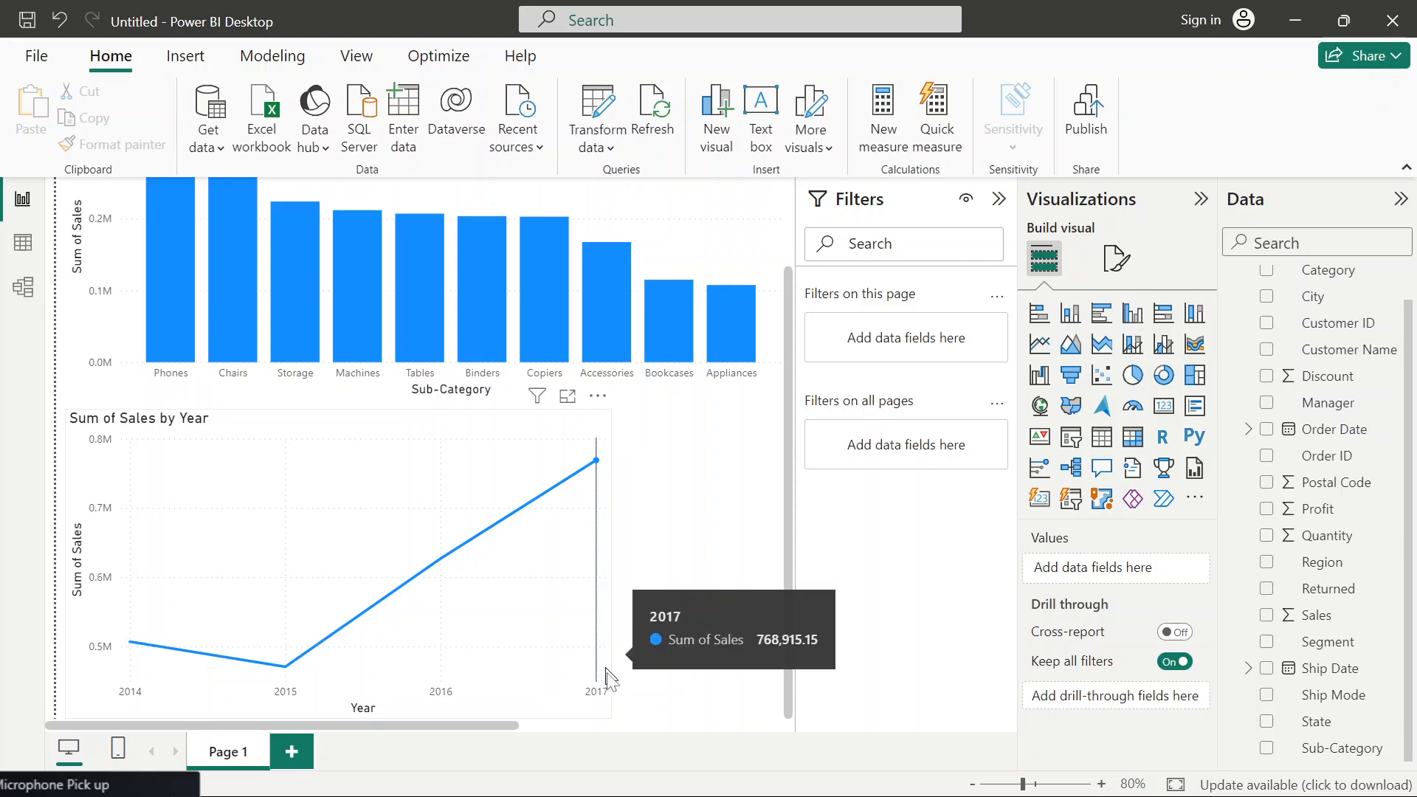
left_click(595, 449)
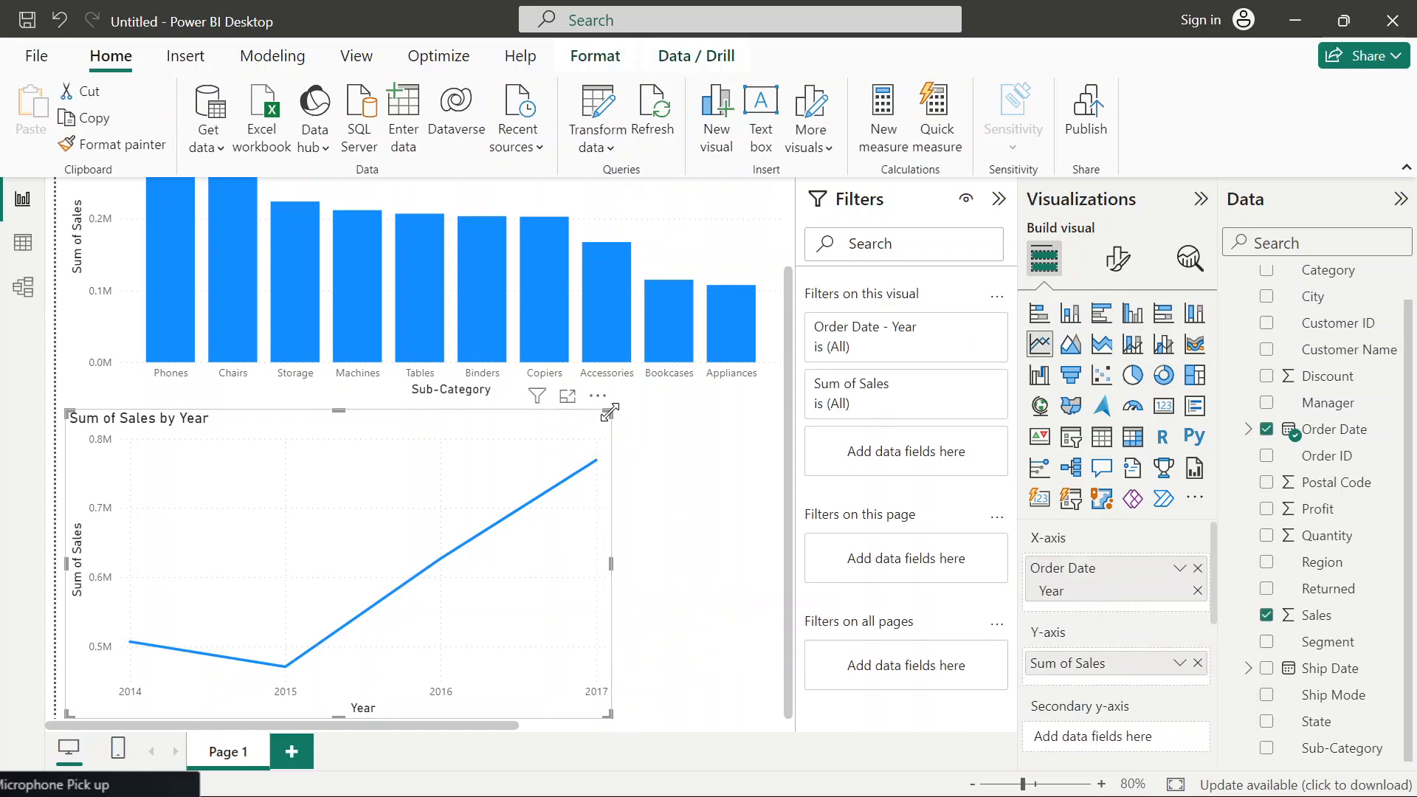
left_click_drag(610, 412, 447, 564)
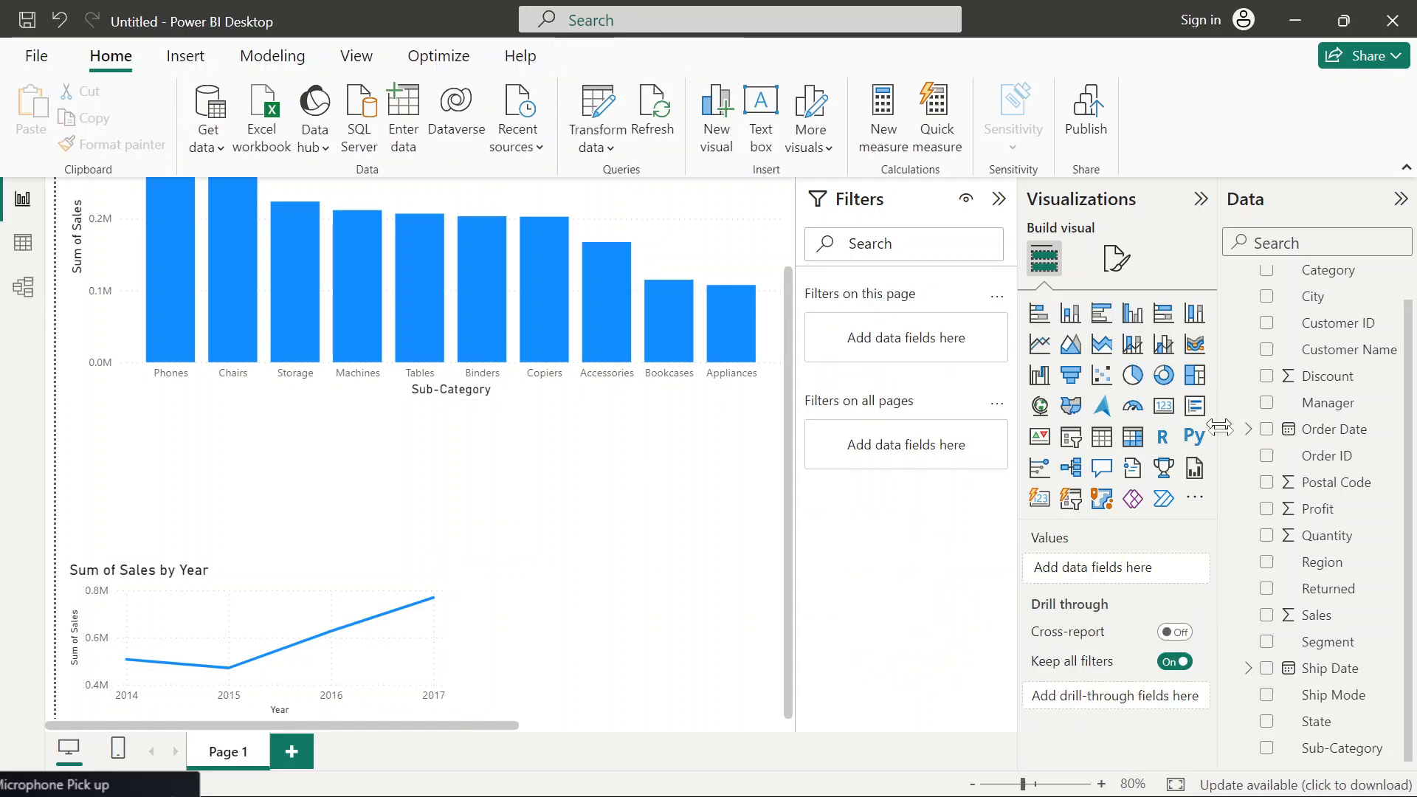
- Add an empty pie chart to the page and move it down over the line chart
left_click(1133, 382)
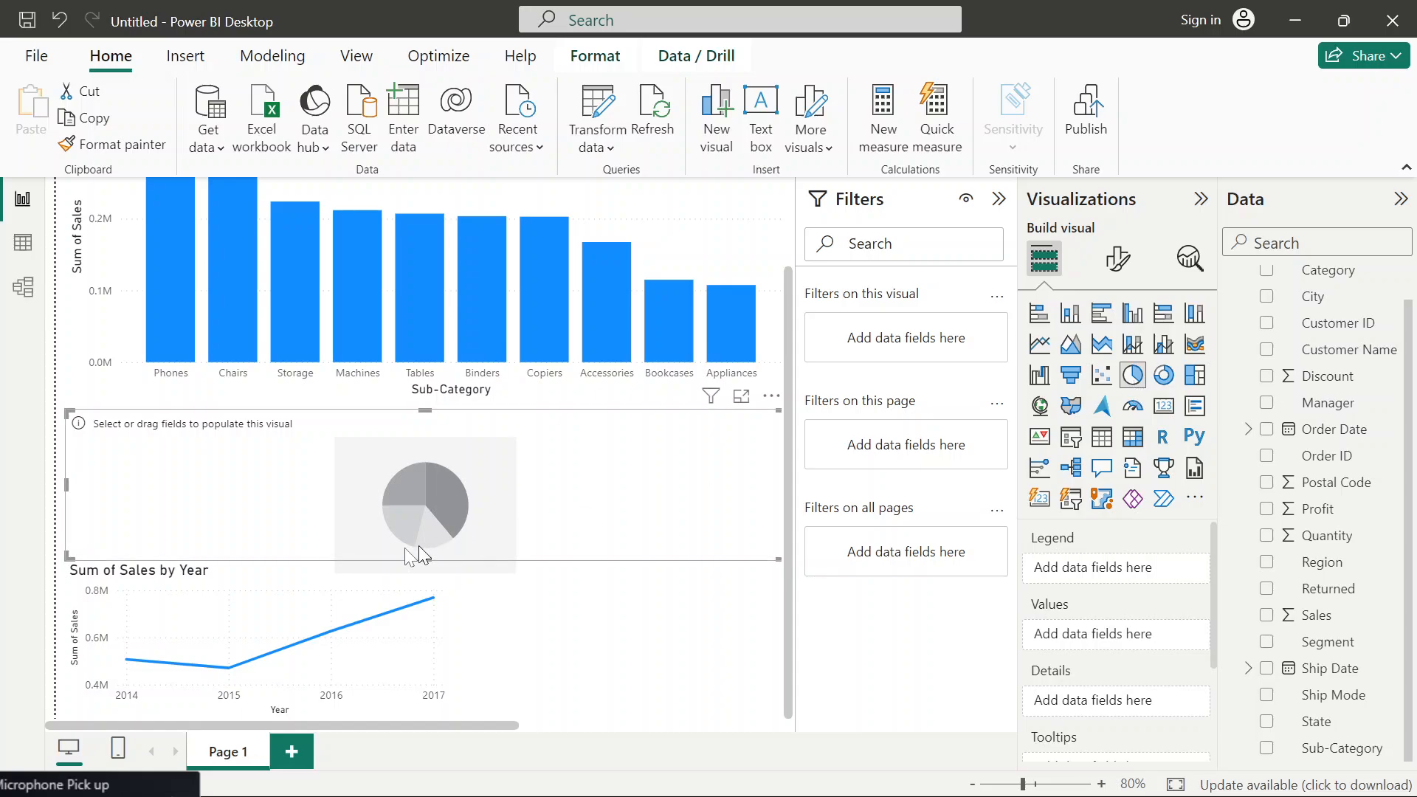
left_click_drag(417, 468, 471, 566)
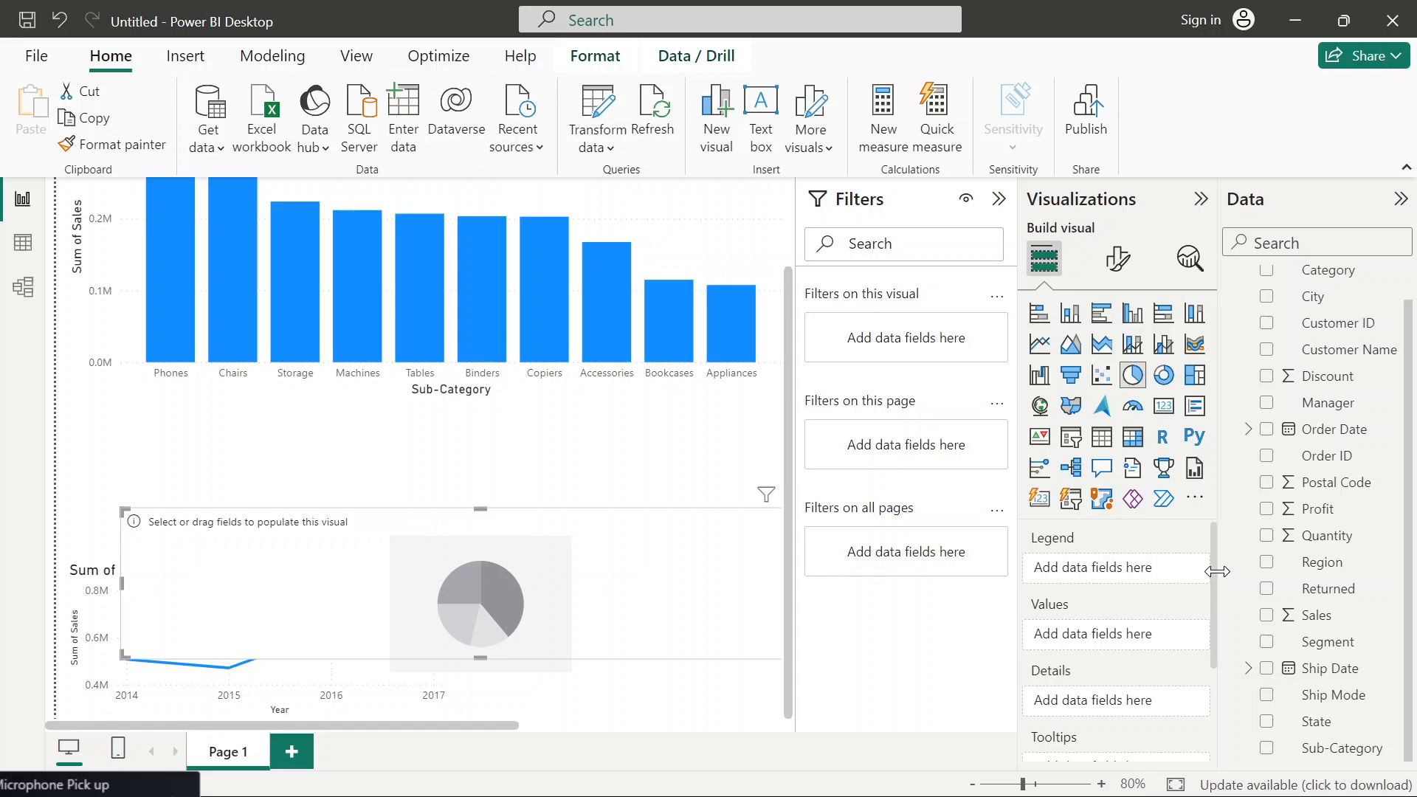
mouse_move(1212, 568)
left_mouse_down()
mouse_move(1218, 662)
mouse_move(1217, 552)
left_mouse_up()
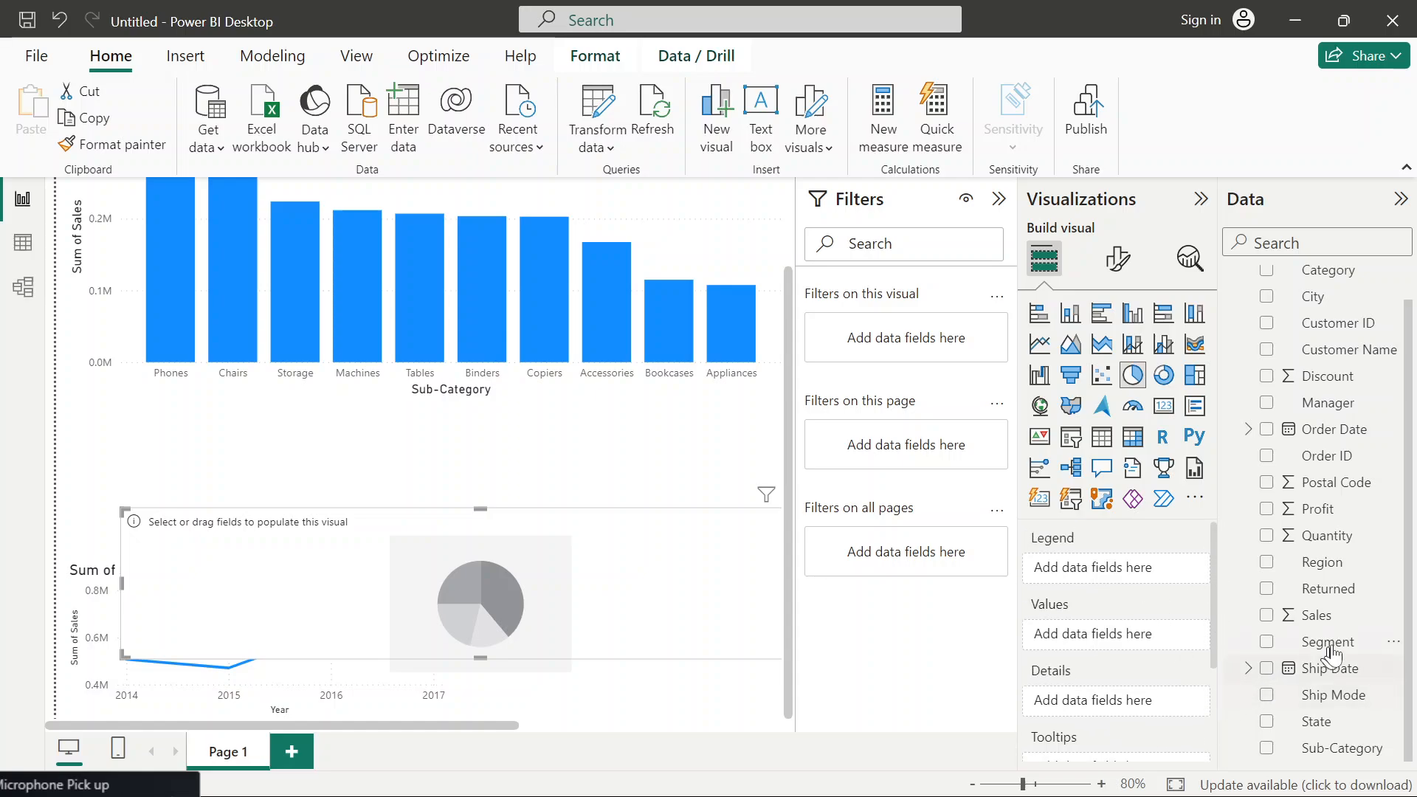
- Plot Sales by Segment in the pie chart, using Sales as the values and Segment as the legend
left_click_drag(1411, 484, 1415, 426)
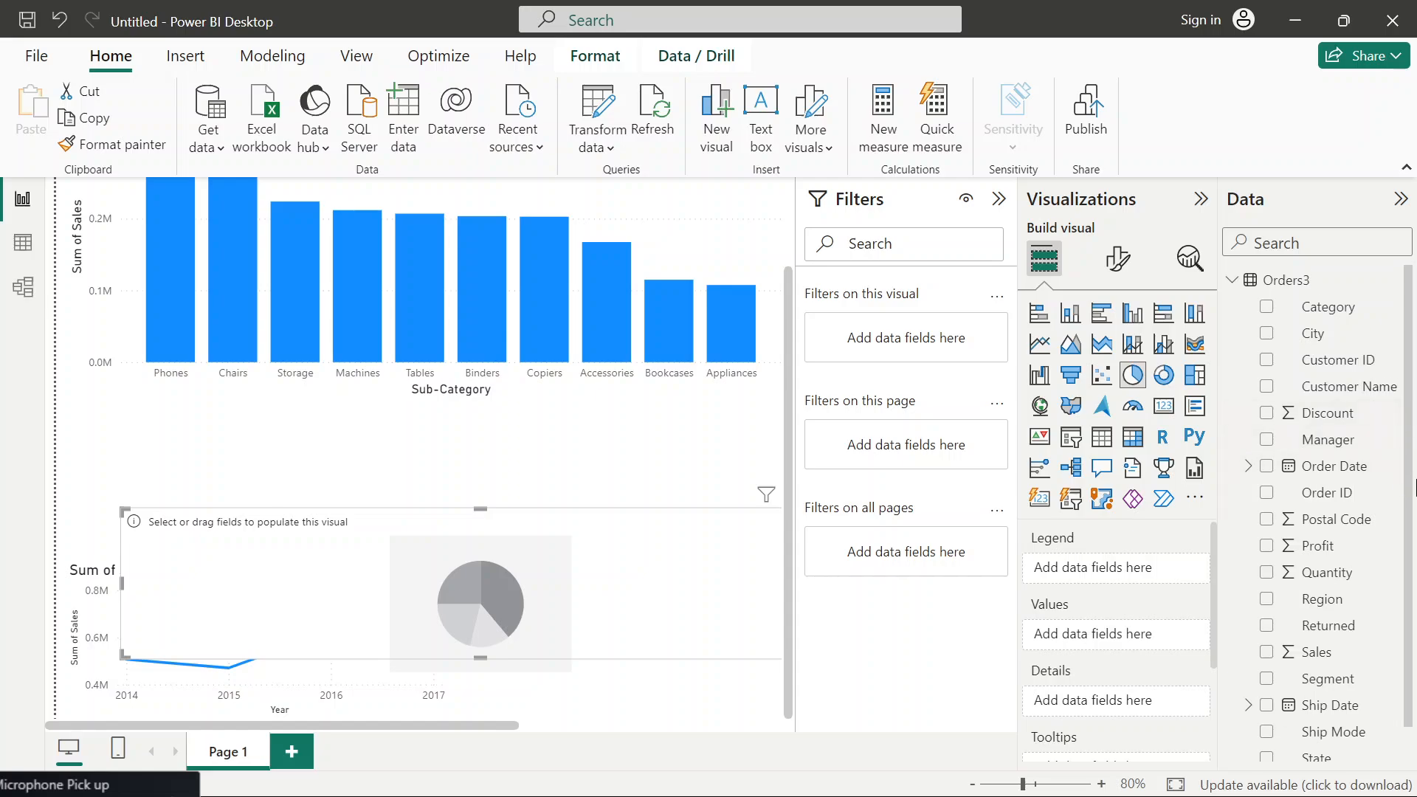
left_click_drag(1413, 479, 1415, 564)
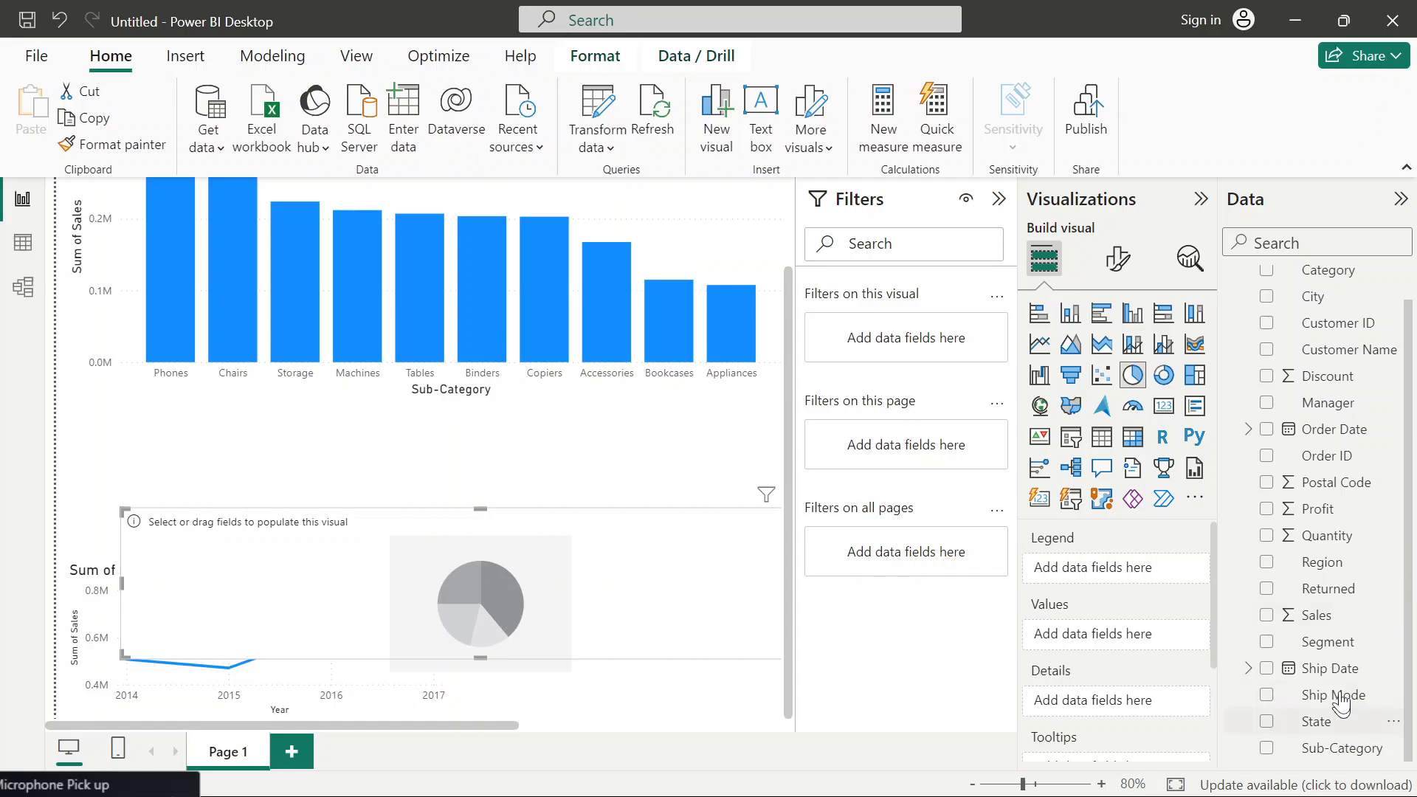
left_click_drag(1328, 642, 1151, 645)
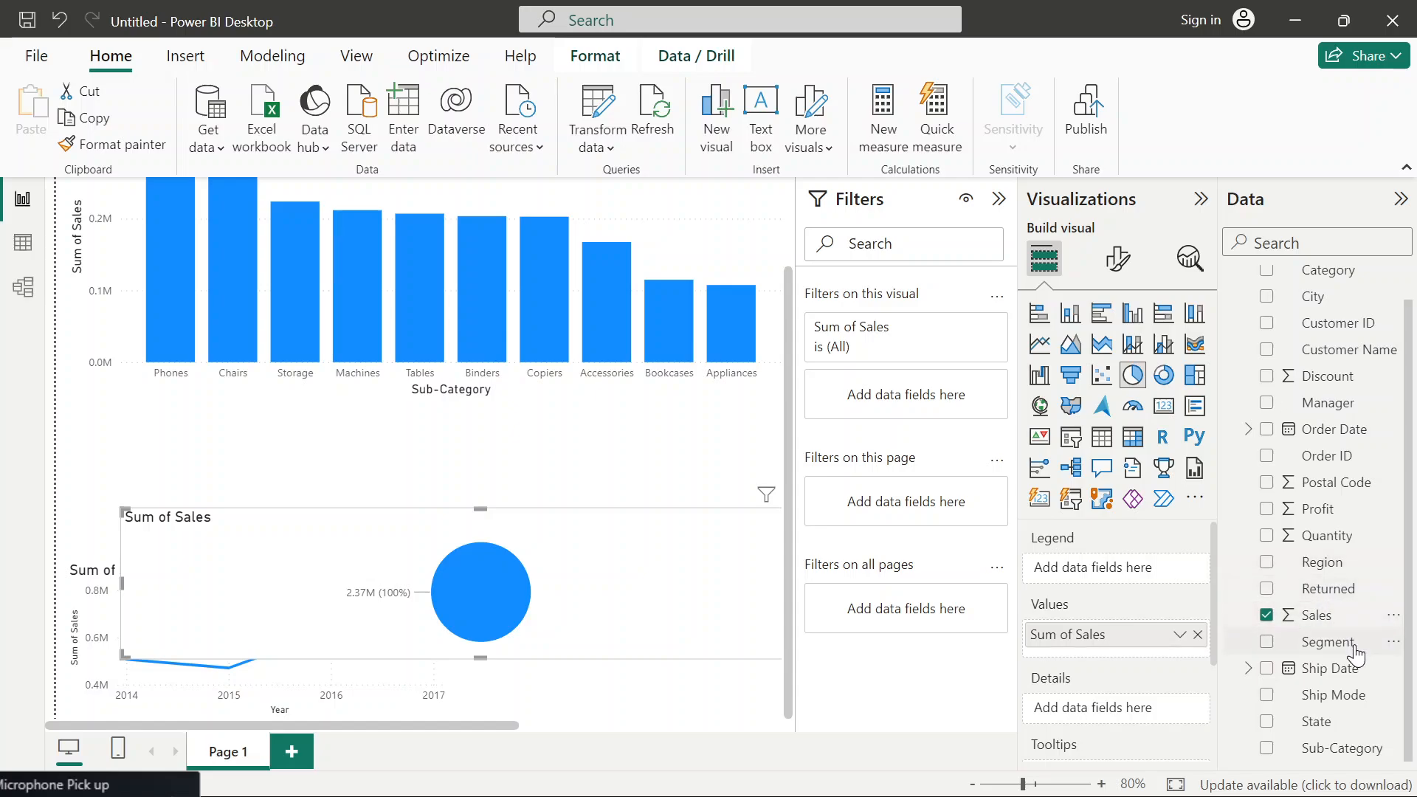
left_click_drag(1355, 655, 1164, 585)
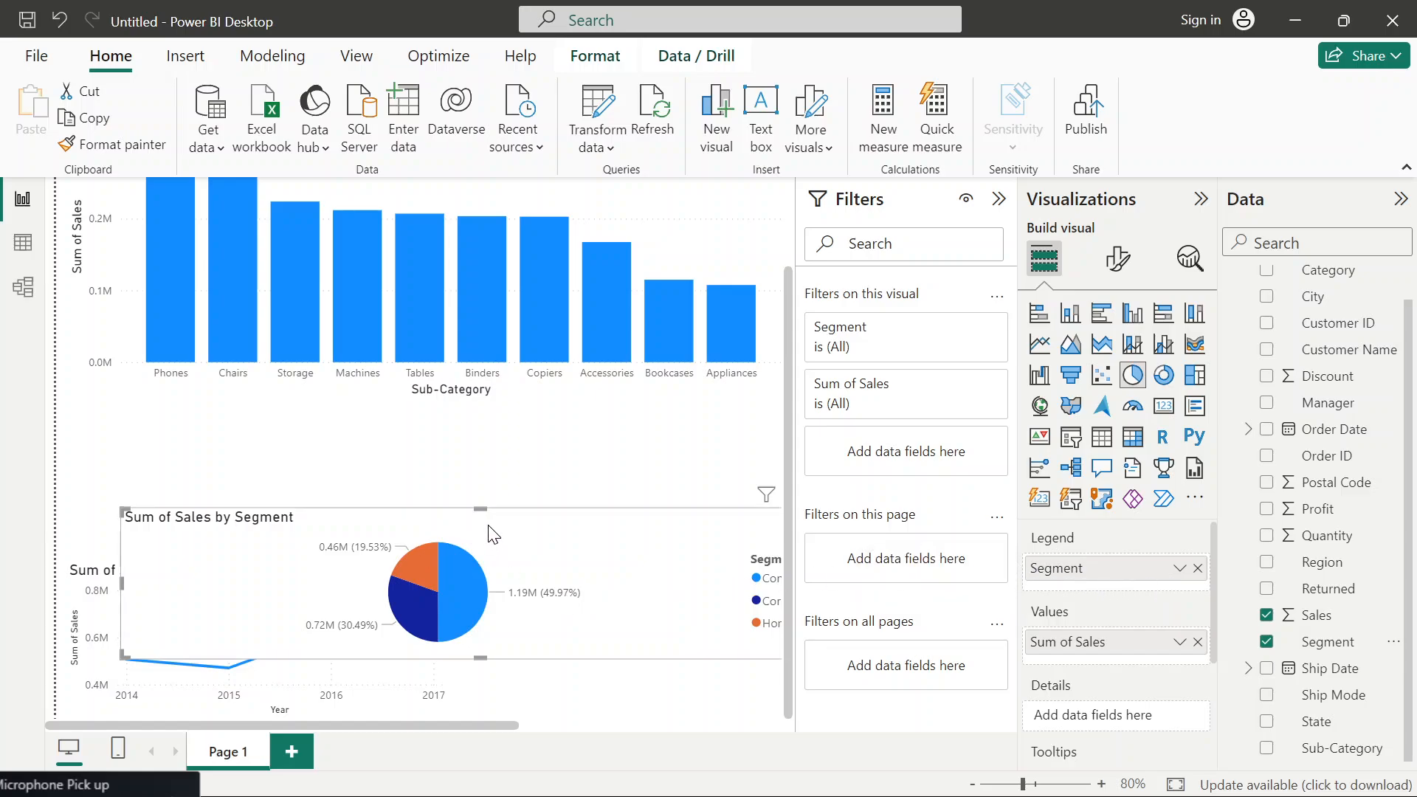
- Make the Sum of Sales by Segment pie chart narrower and taller, and move it beside the yearly Sales line chart
left_click_drag(121, 509, 523, 422)
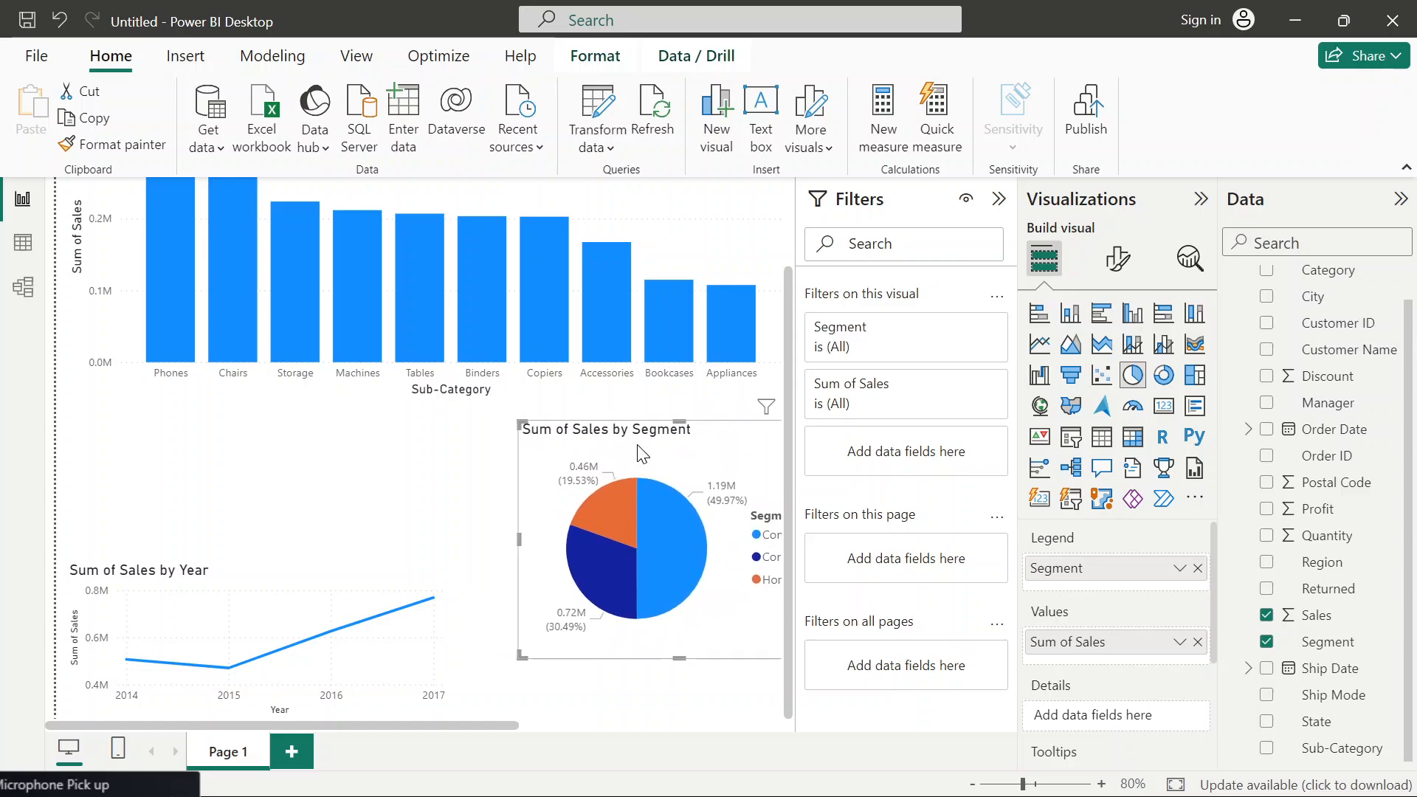
left_click_drag(640, 452, 566, 540)
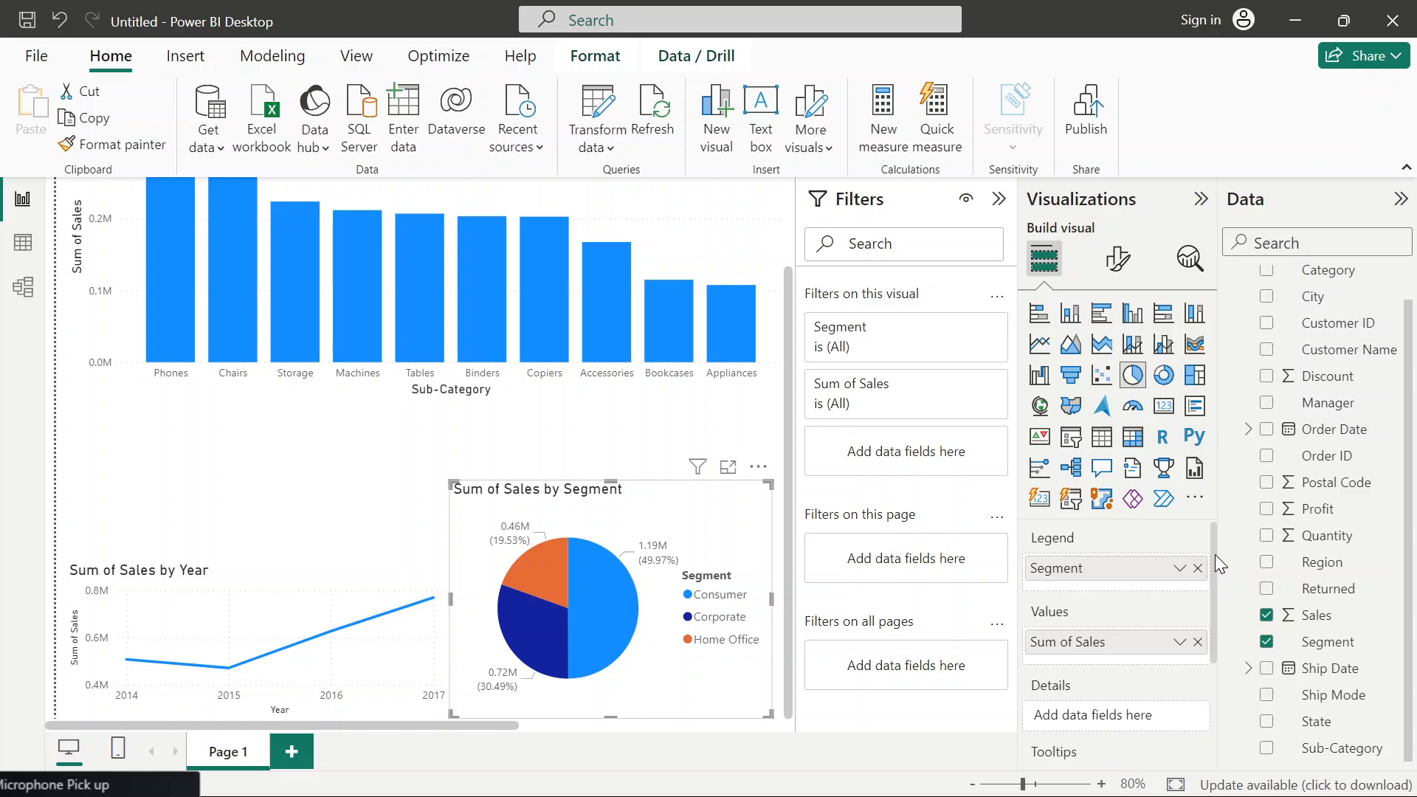
mouse_move(1215, 555)
left_mouse_down()
mouse_move(1225, 656)
mouse_move(1225, 536)
left_mouse_up()
left_click_drag(415, 729, 369, 703)
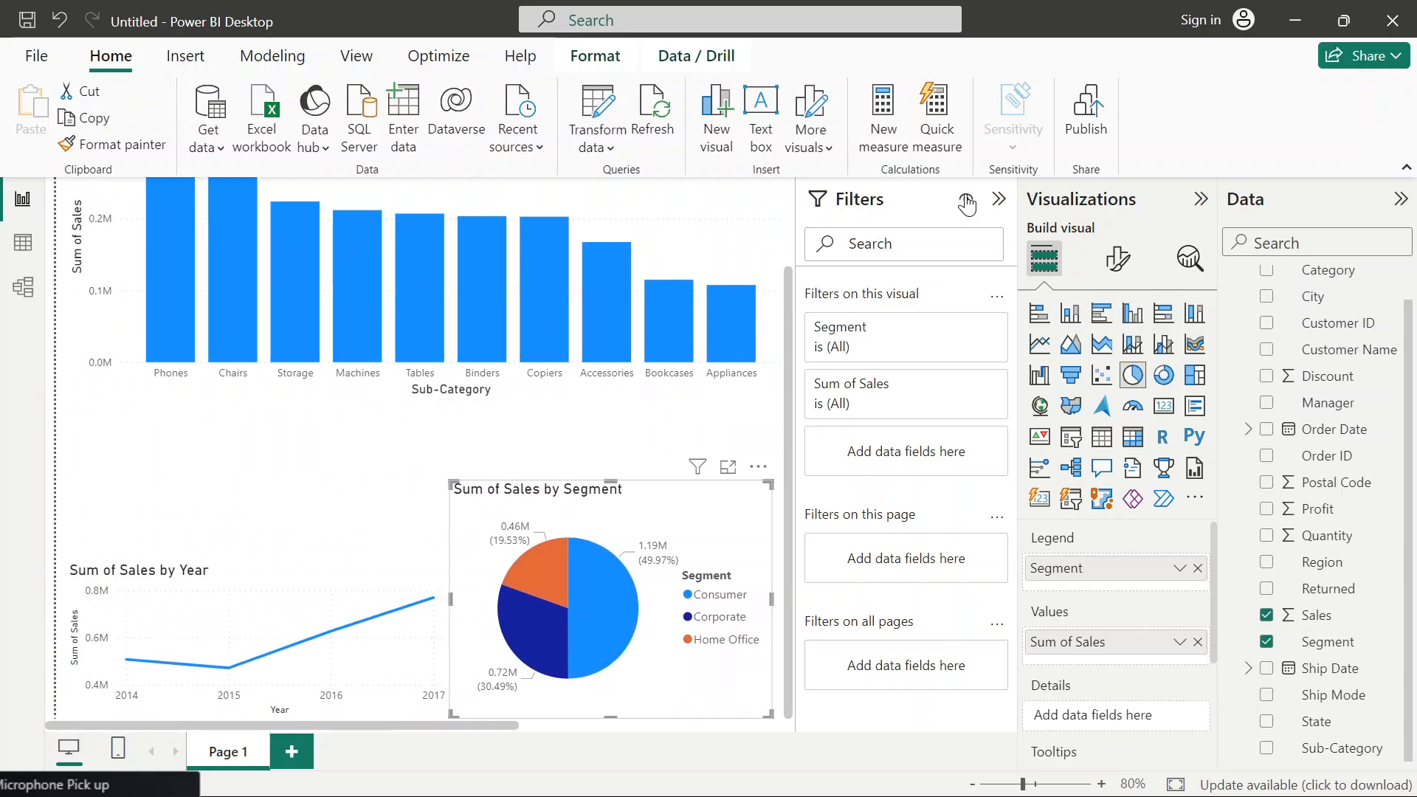
left_click(998, 201)
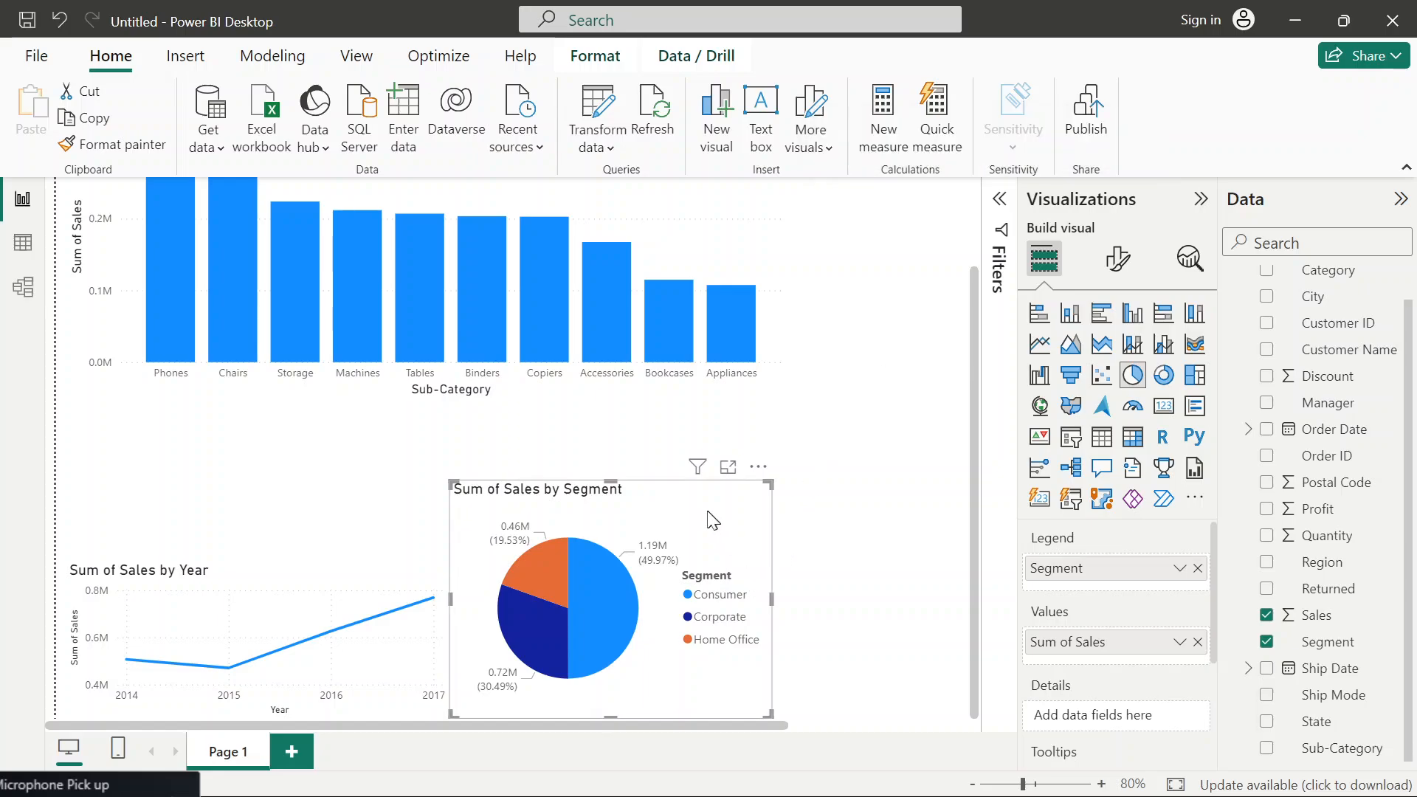
mouse_move(665, 502)
left_mouse_down()
mouse_move(724, 509)
mouse_move(667, 513)
mouse_move(689, 521)
mouse_move(667, 526)
left_mouse_up()
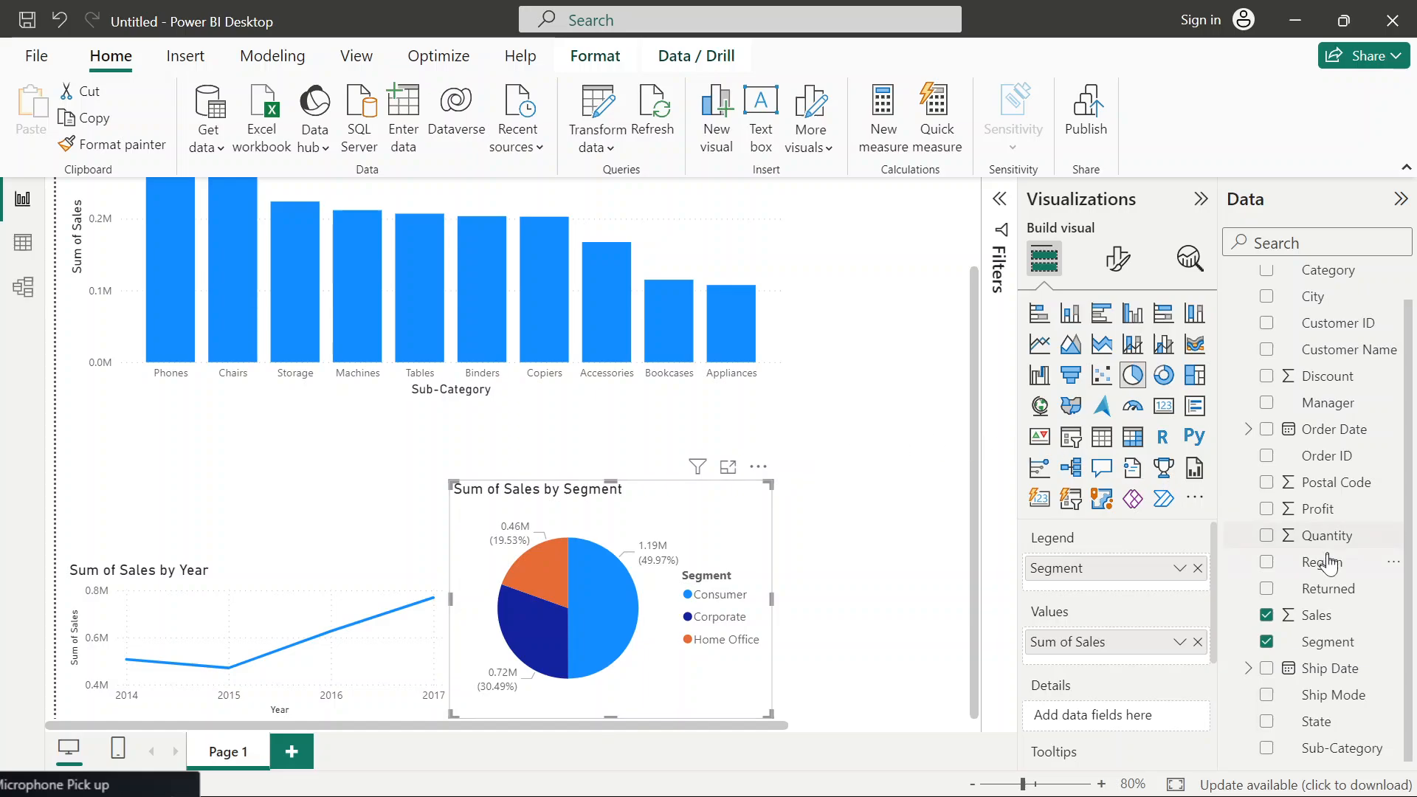
mouse_move(1213, 543)
left_mouse_down()
mouse_move(1214, 652)
mouse_move(1234, 570)
mouse_move(1227, 523)
left_mouse_up()
left_click_drag(1216, 544, 1215, 514)
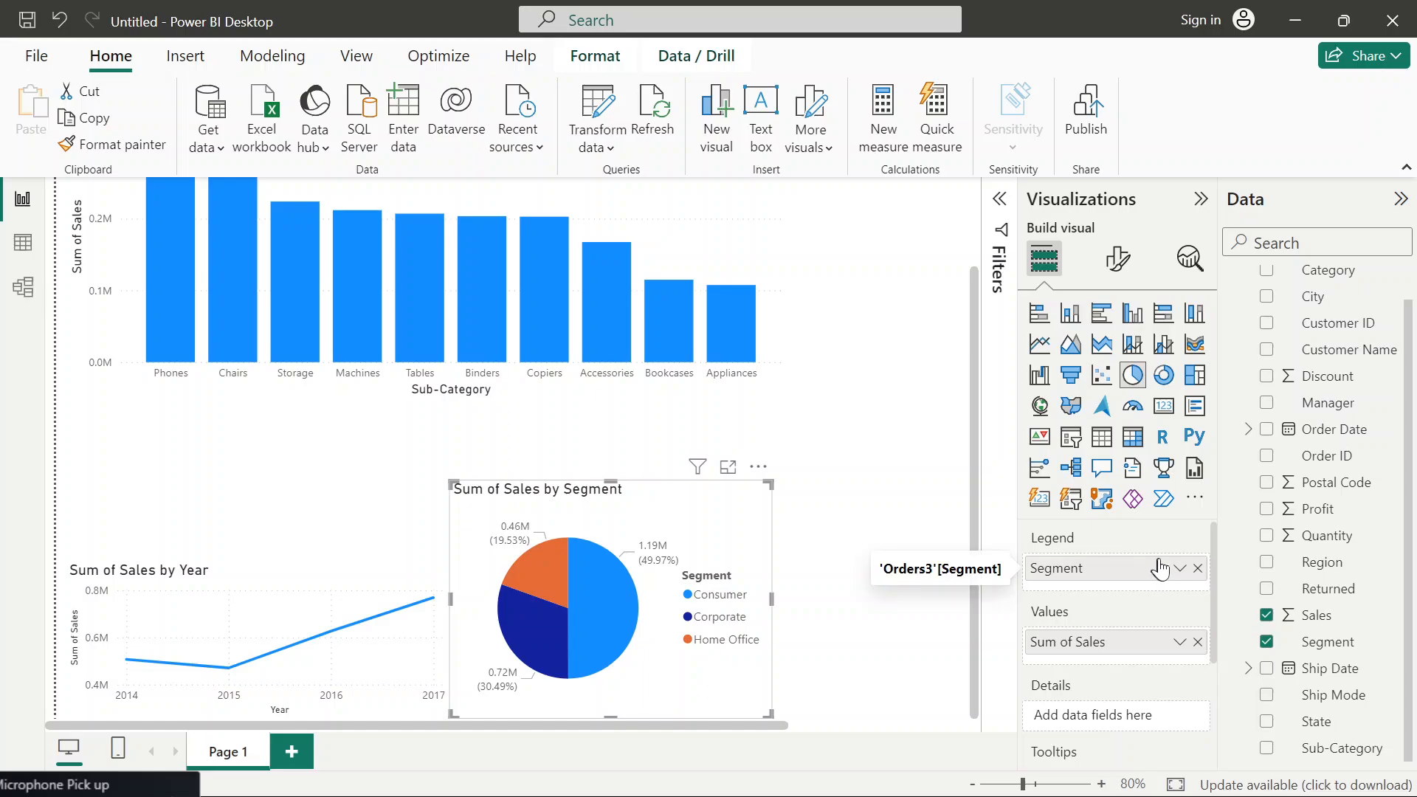
left_click(1000, 199)
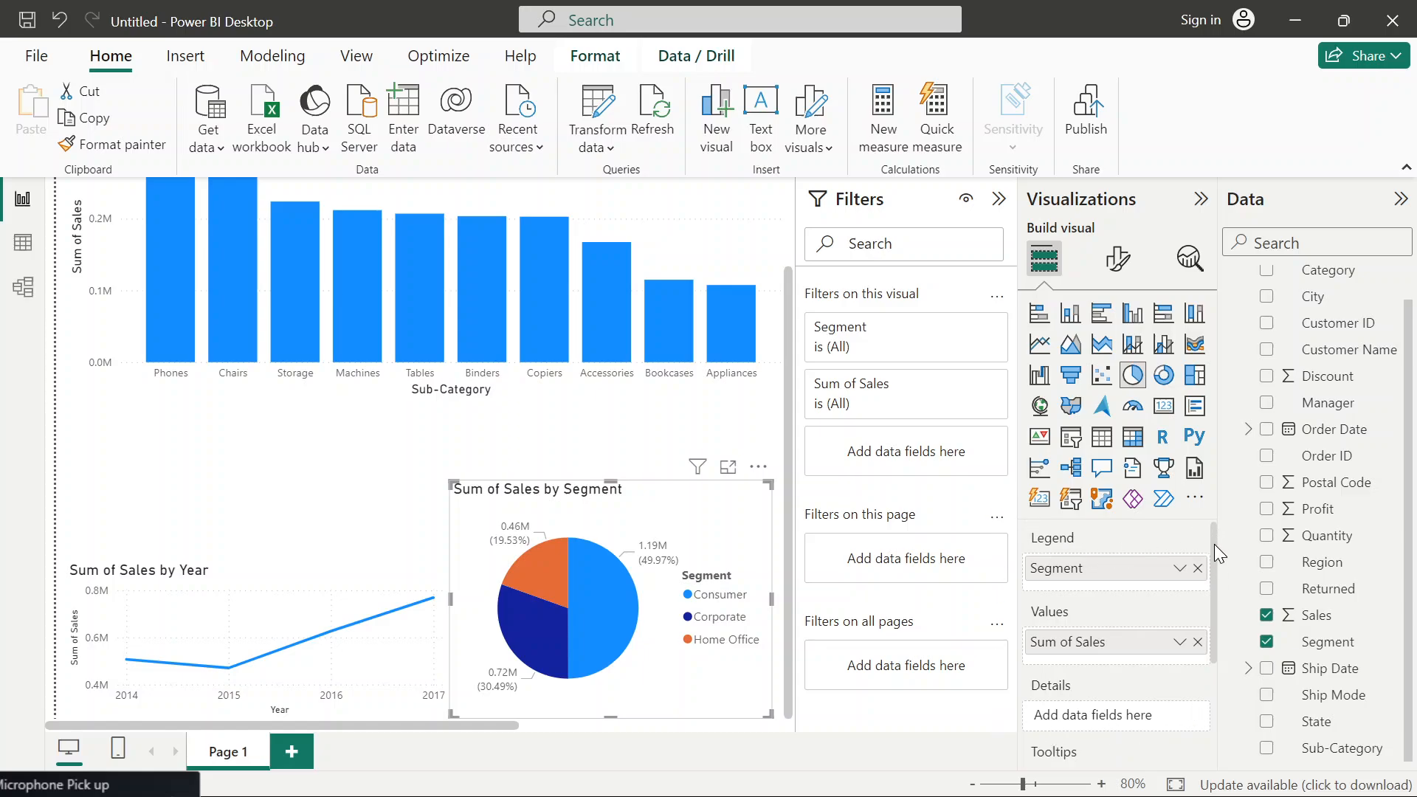
mouse_move(1215, 544)
left_mouse_down()
mouse_move(1217, 646)
mouse_move(1216, 533)
left_mouse_up()
left_click_drag(1215, 564, 1215, 555)
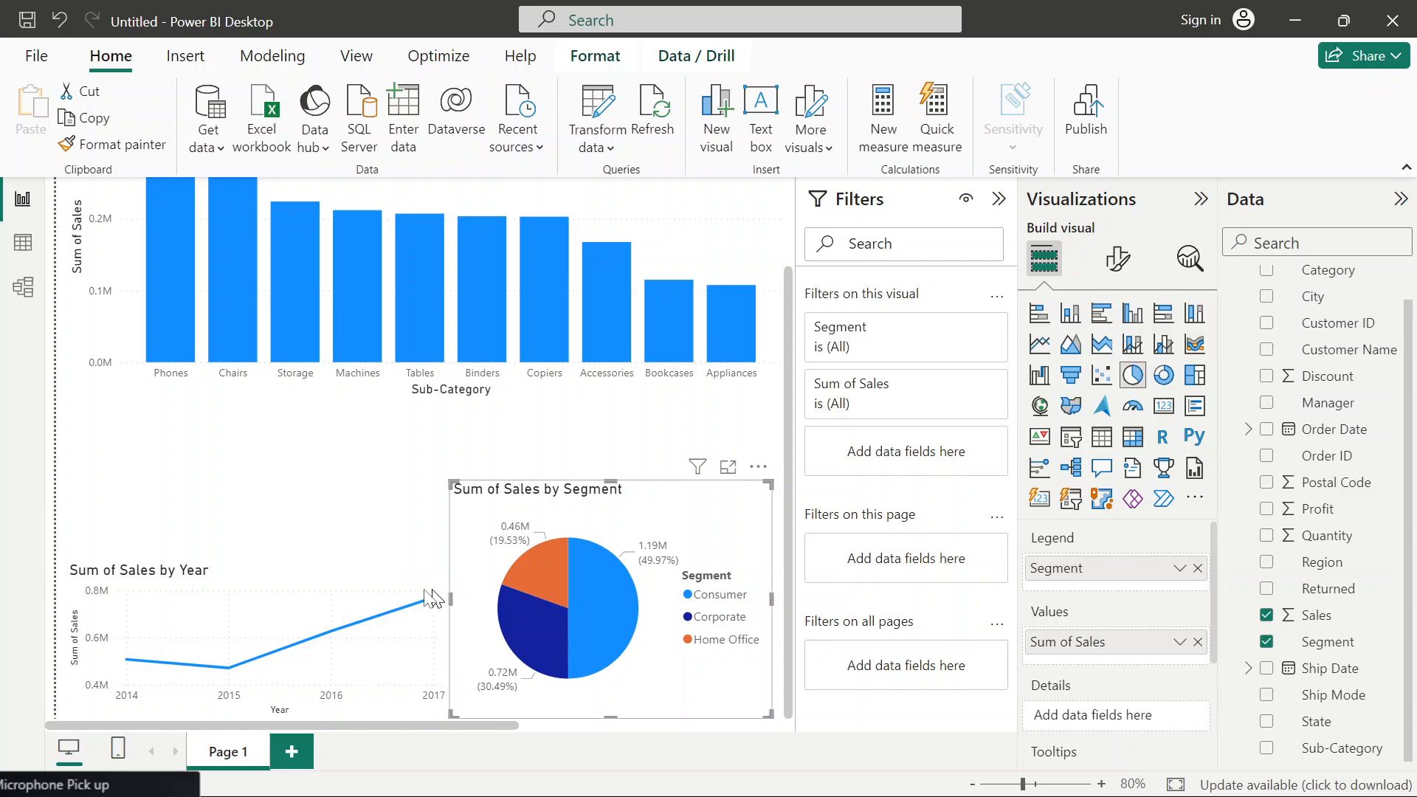
- Cross-highlight the page visuals by the Storage column of the Sub-Category chart and clear the highlight again
left_click(288, 357)
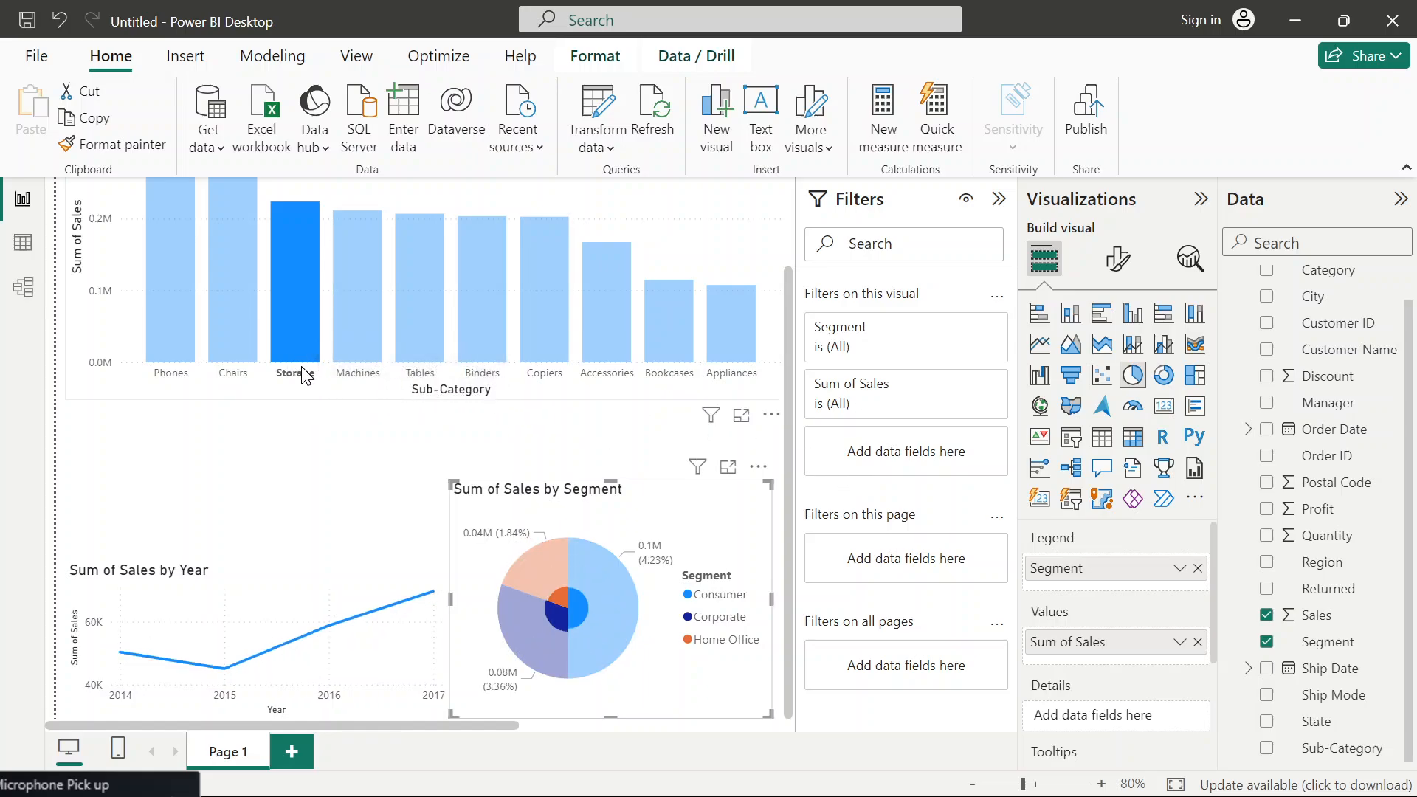
left_click(338, 391)
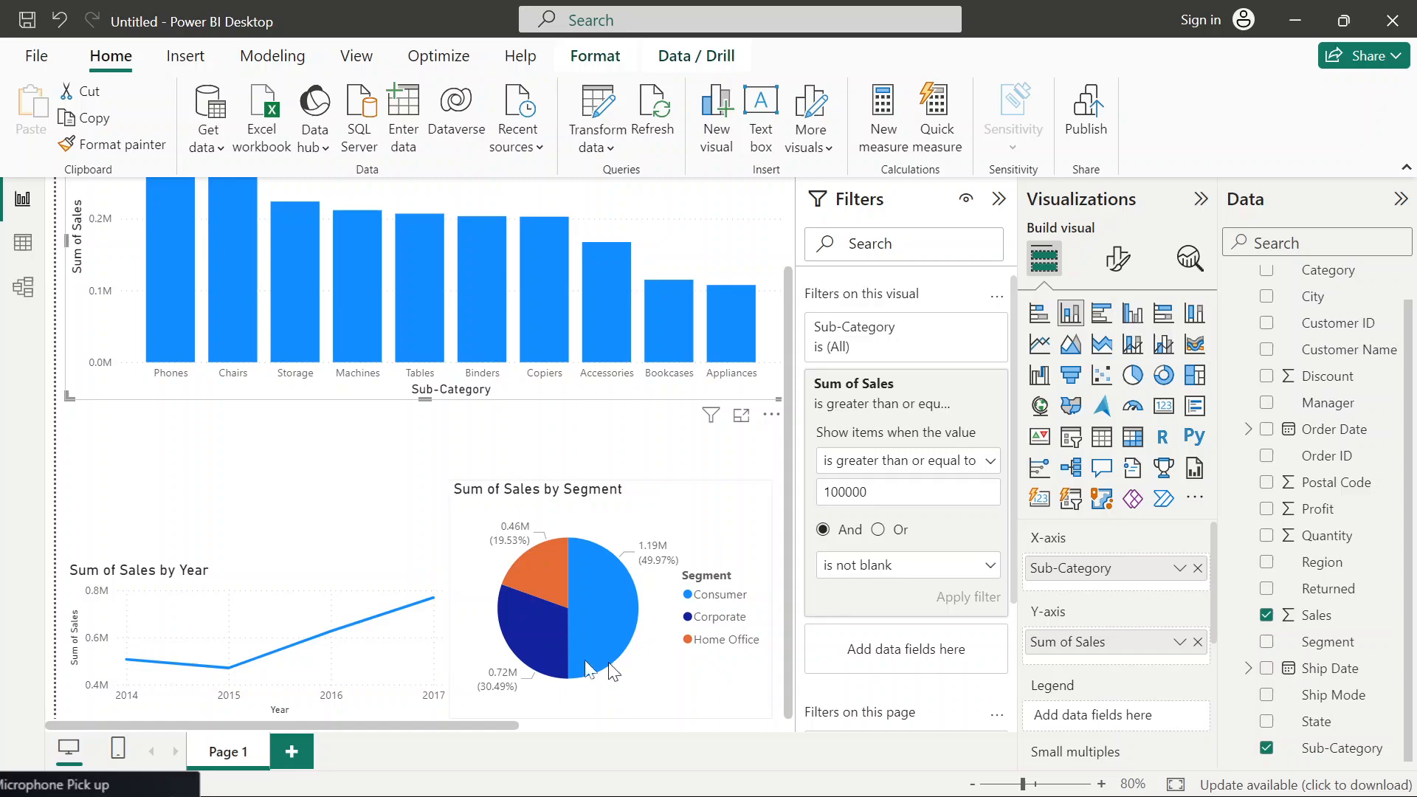
- Shift the Segment pie chart slightly away from the line chart and reduce its height to match, with the Filters pane collapsed
left_click(529, 511)
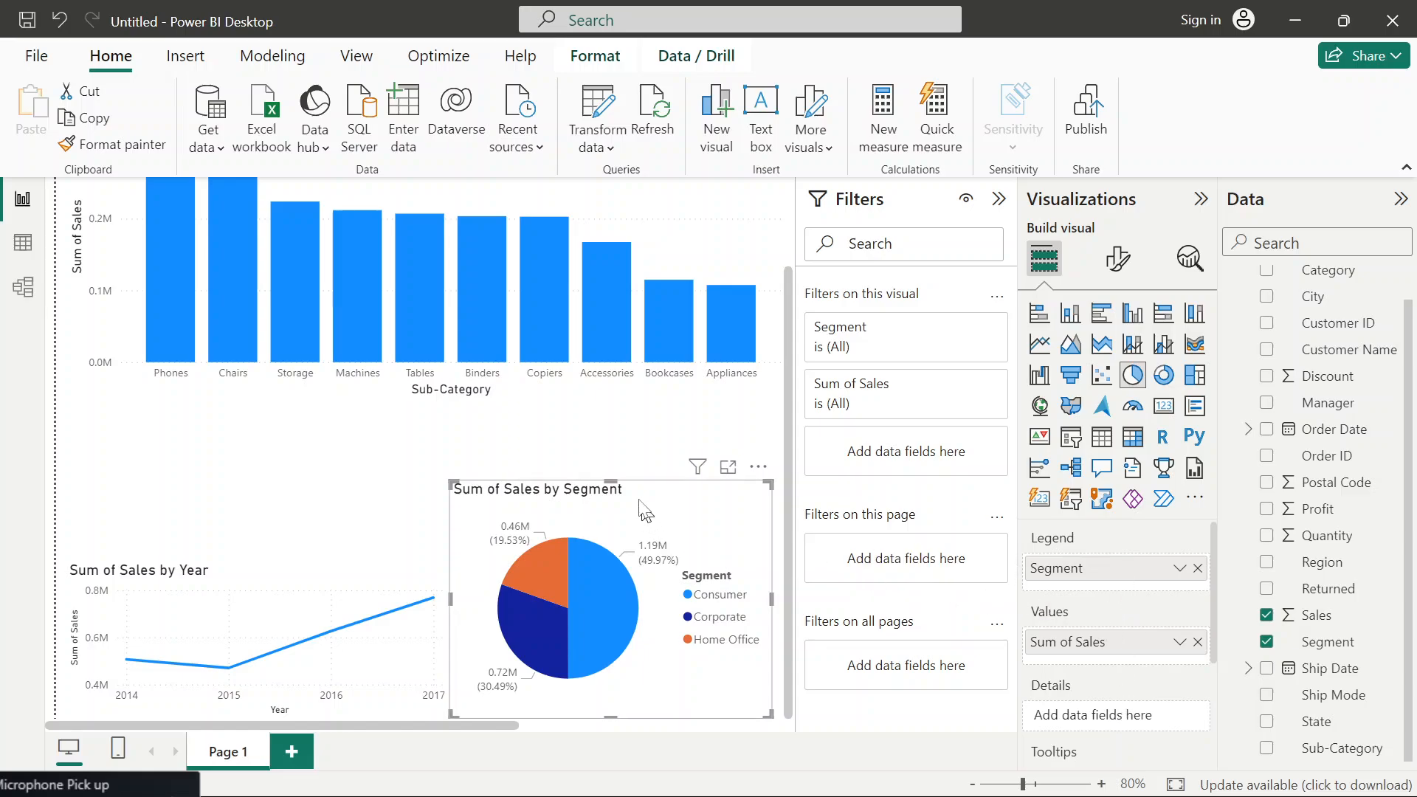
left_click_drag(628, 502, 640, 503)
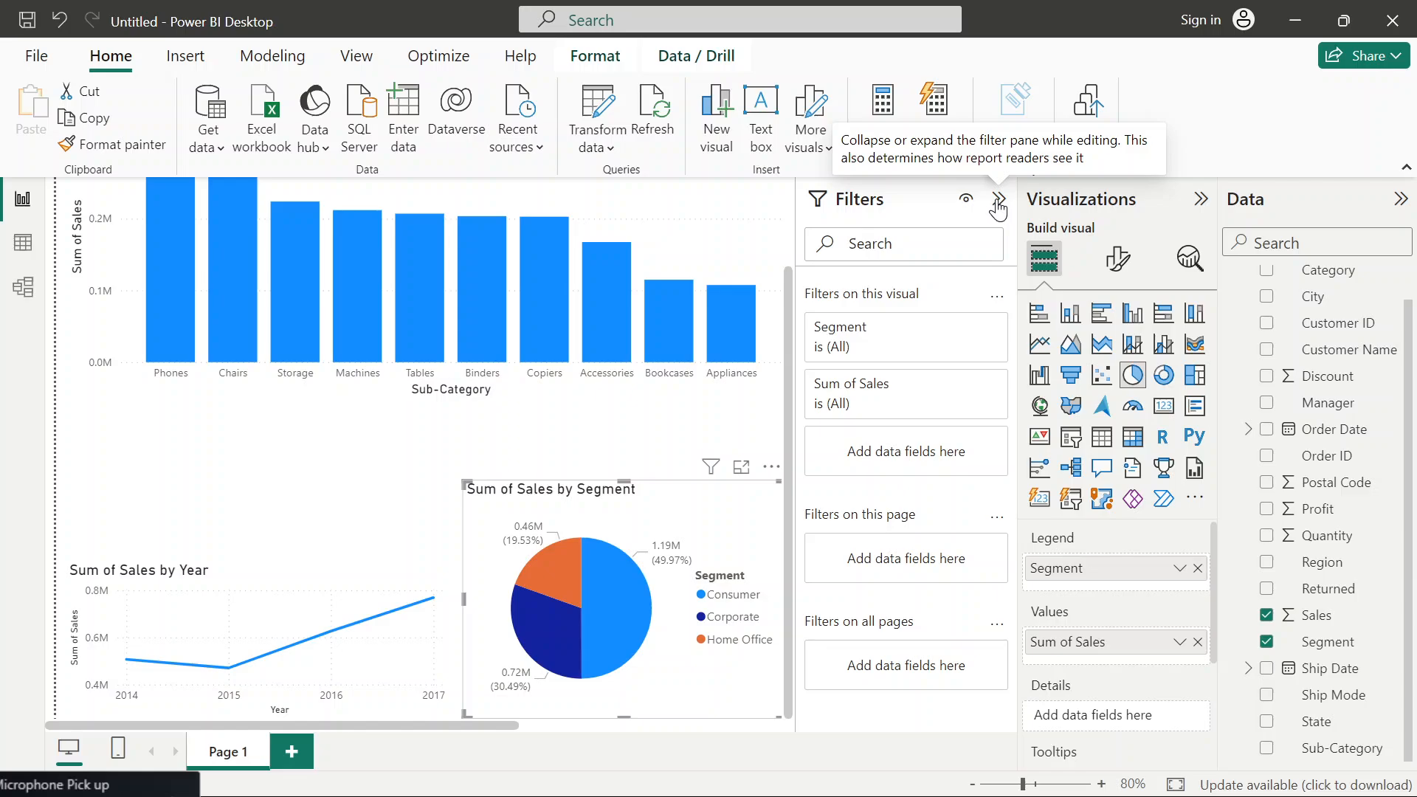
left_click(998, 200)
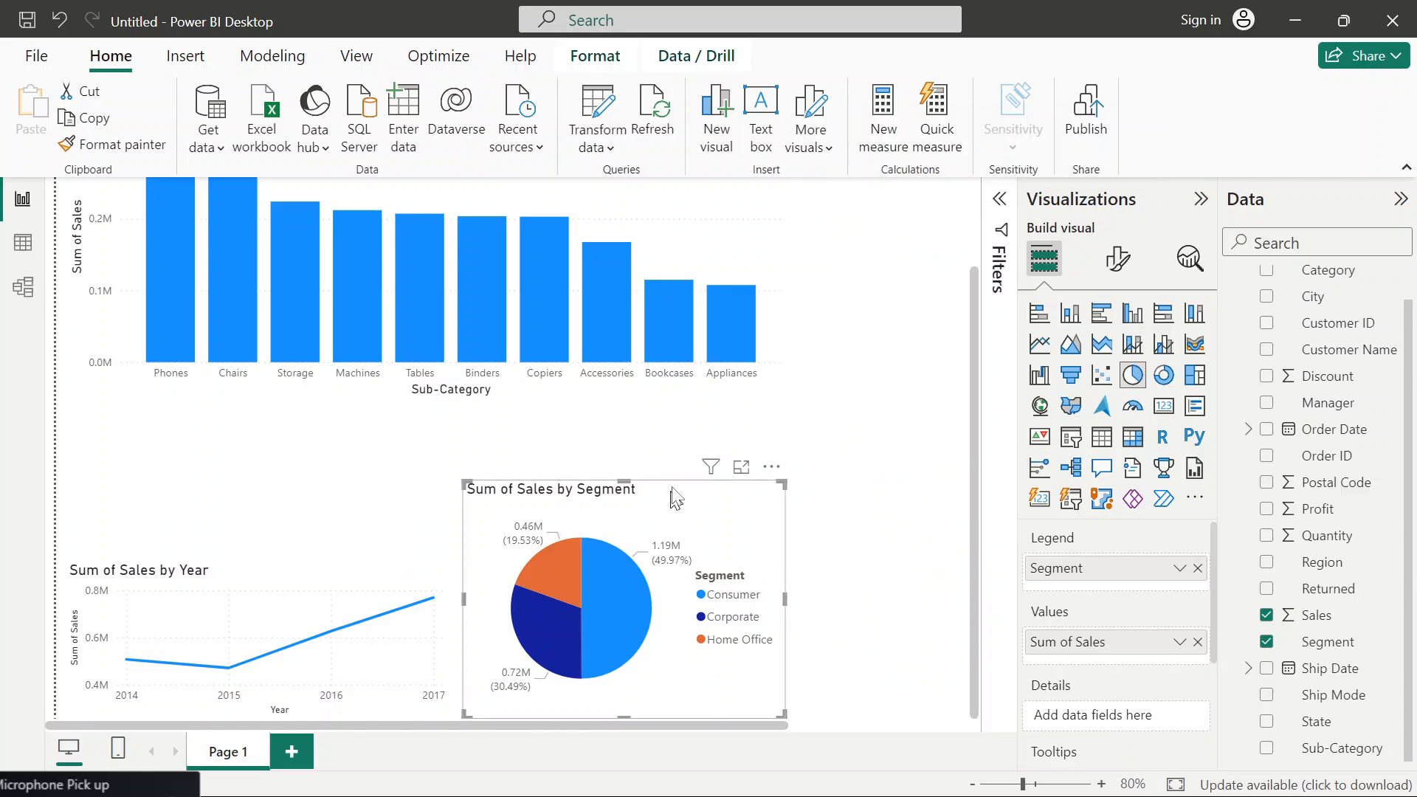
left_click_drag(465, 484, 462, 554)
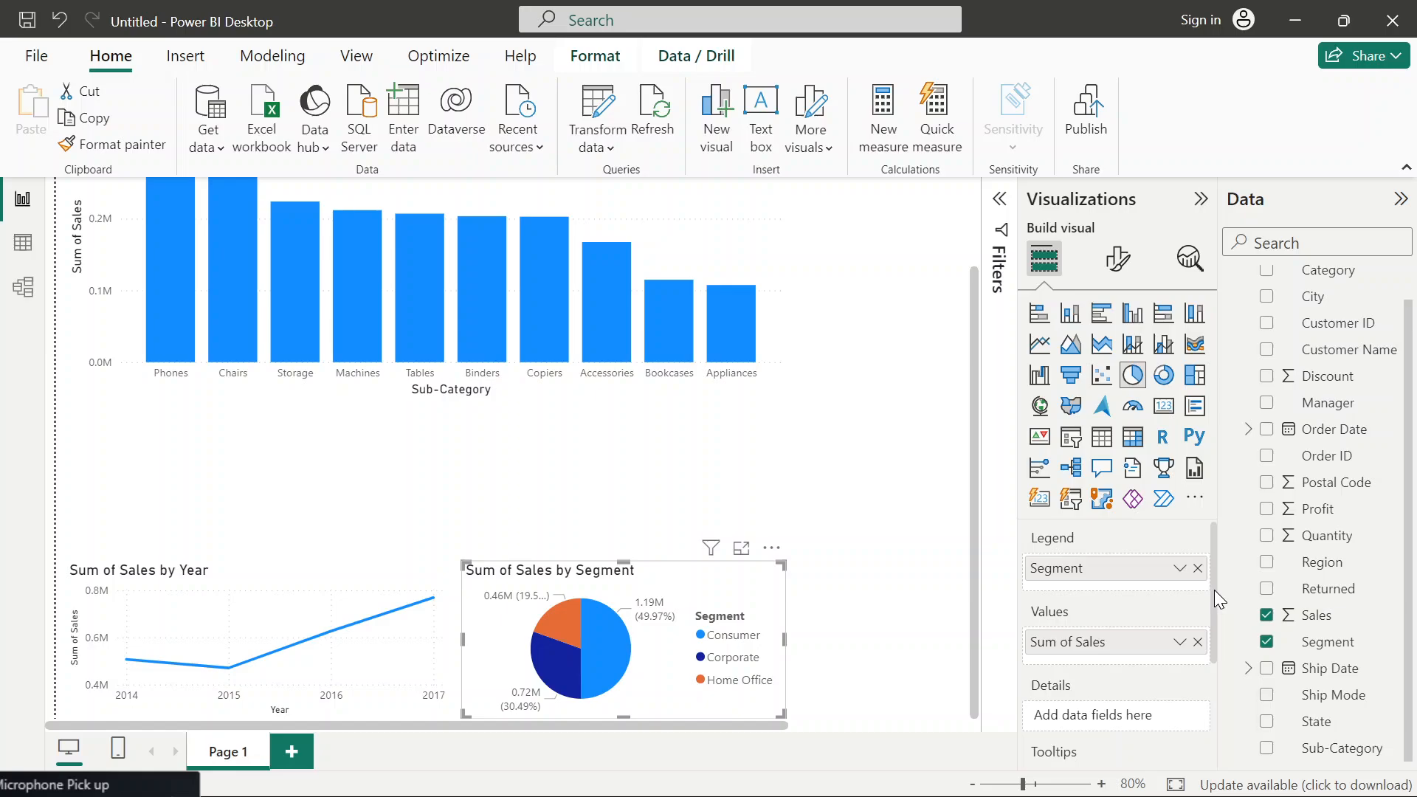
- Switch to the Canva presentation, advance to the Creating Visuals slide listing the formatting steps, and return to Power BI Desktop
scroll(1215, 590, "down", 3)
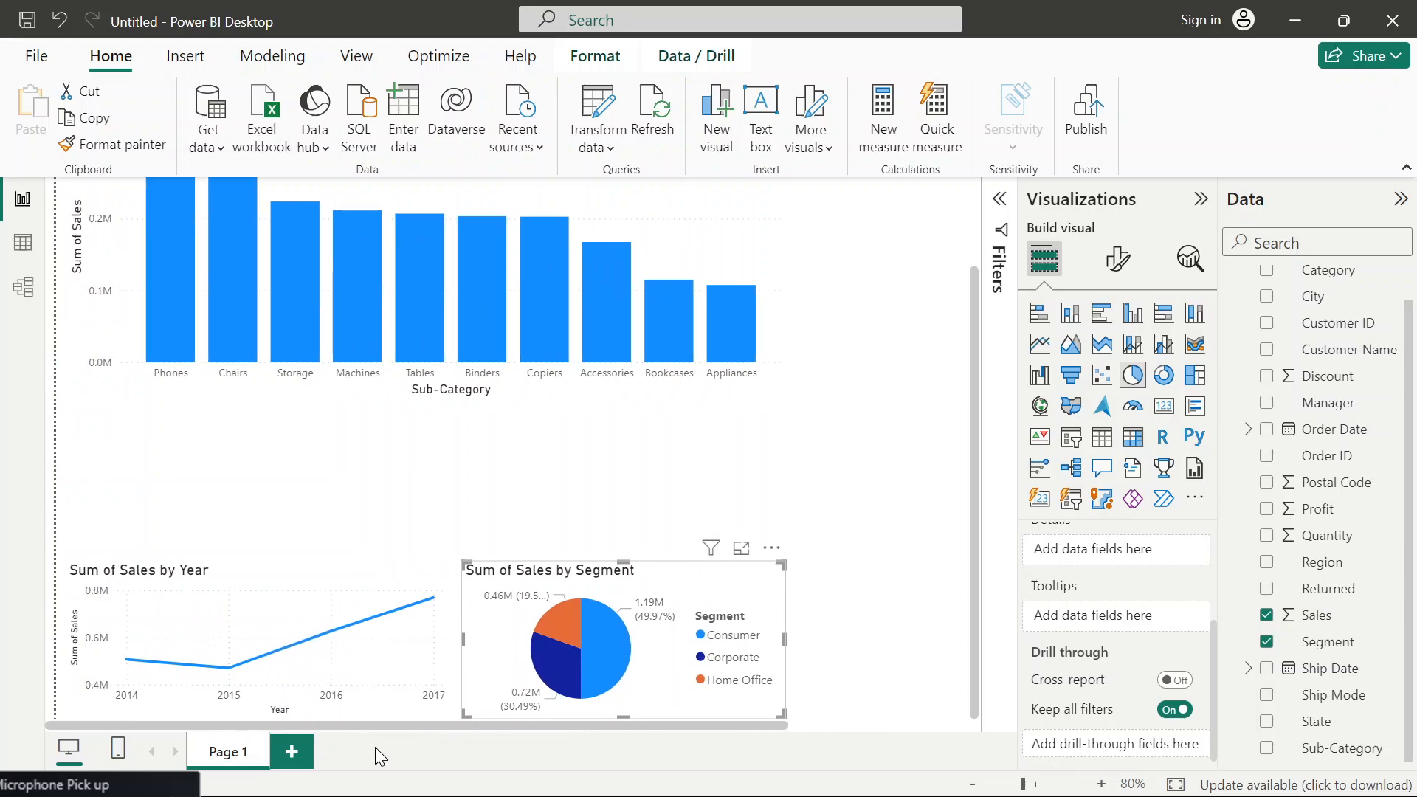
mouse_move(812, 744)
mouse_move(808, 772)
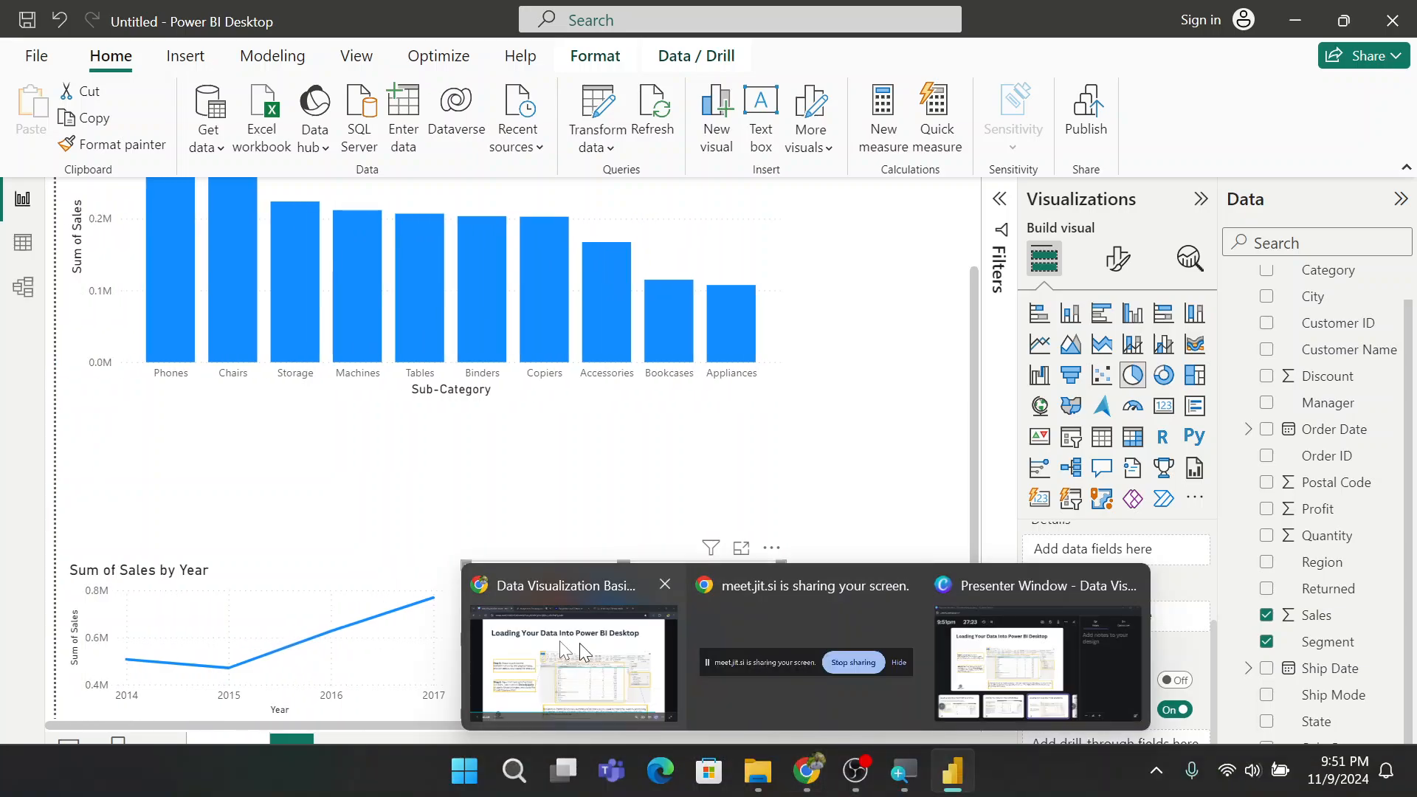
left_click(553, 644)
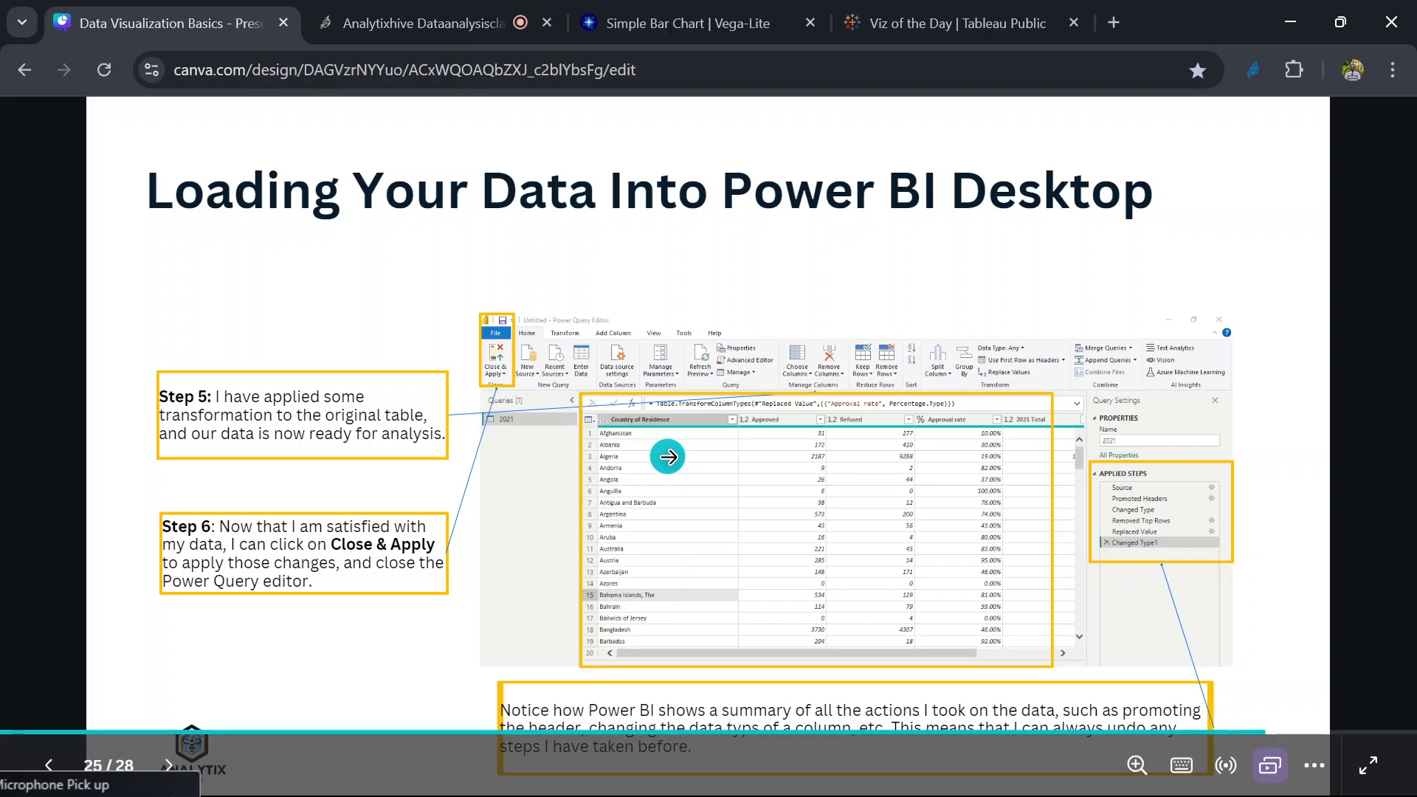
left_click(668, 457)
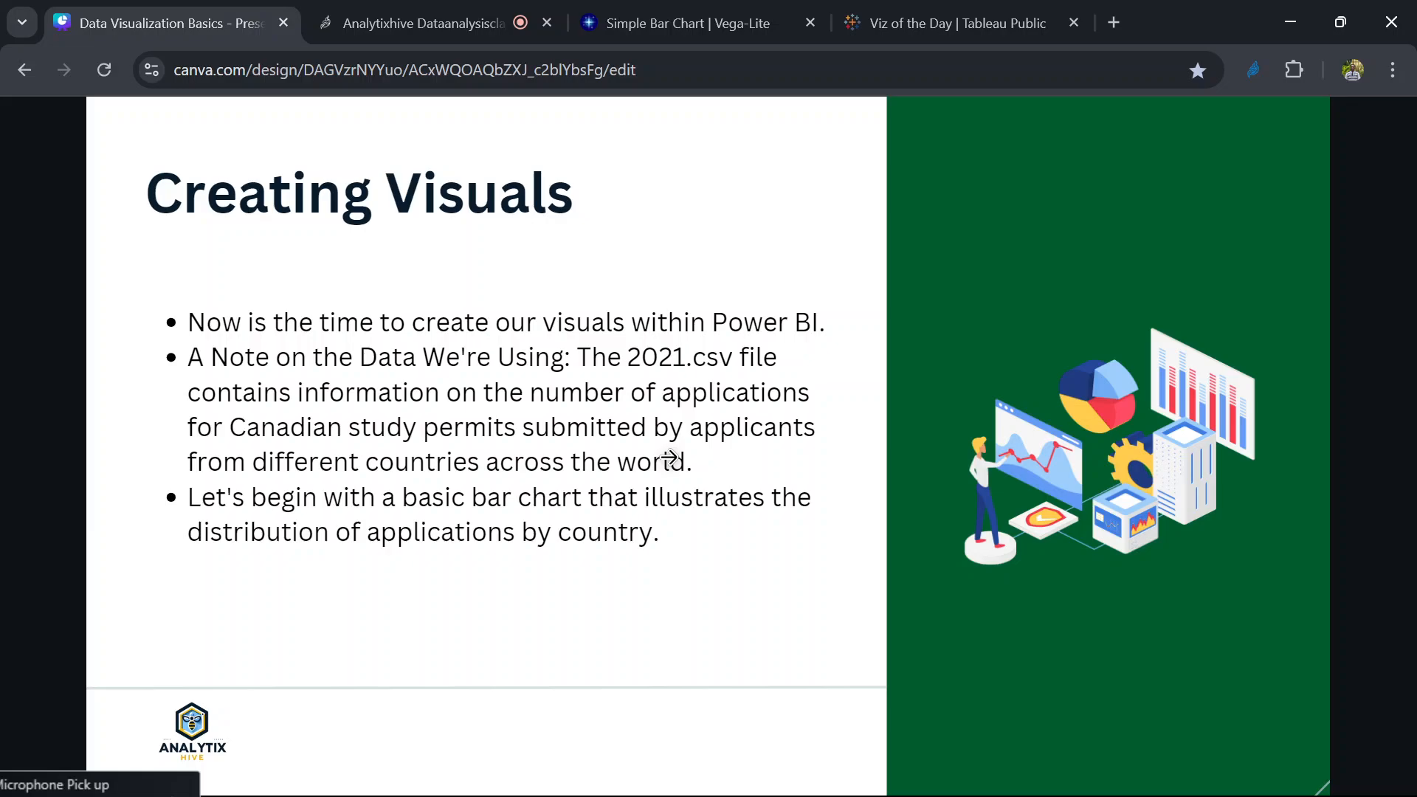
left_click(668, 456)
left_click(668, 457)
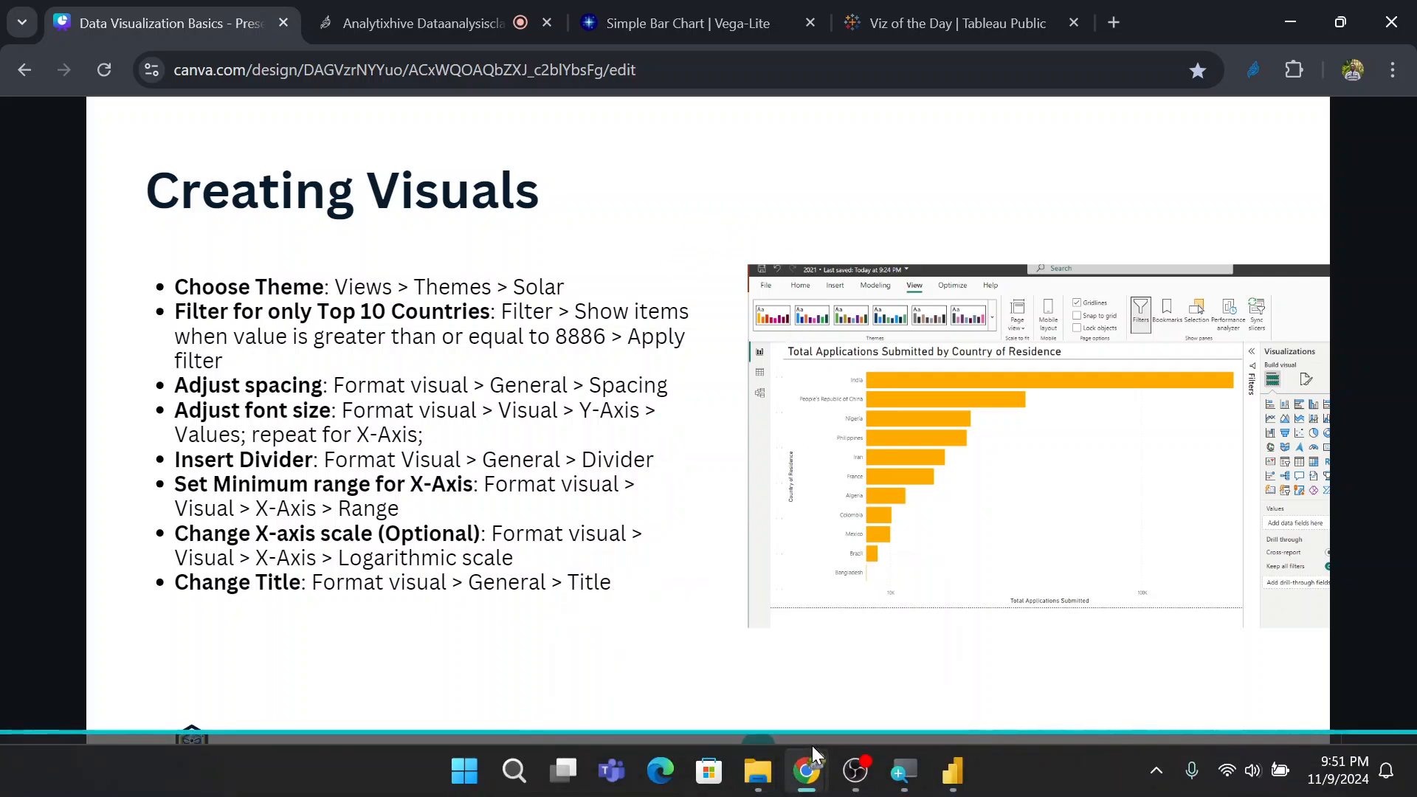
mouse_move(806, 778)
mouse_move(952, 772)
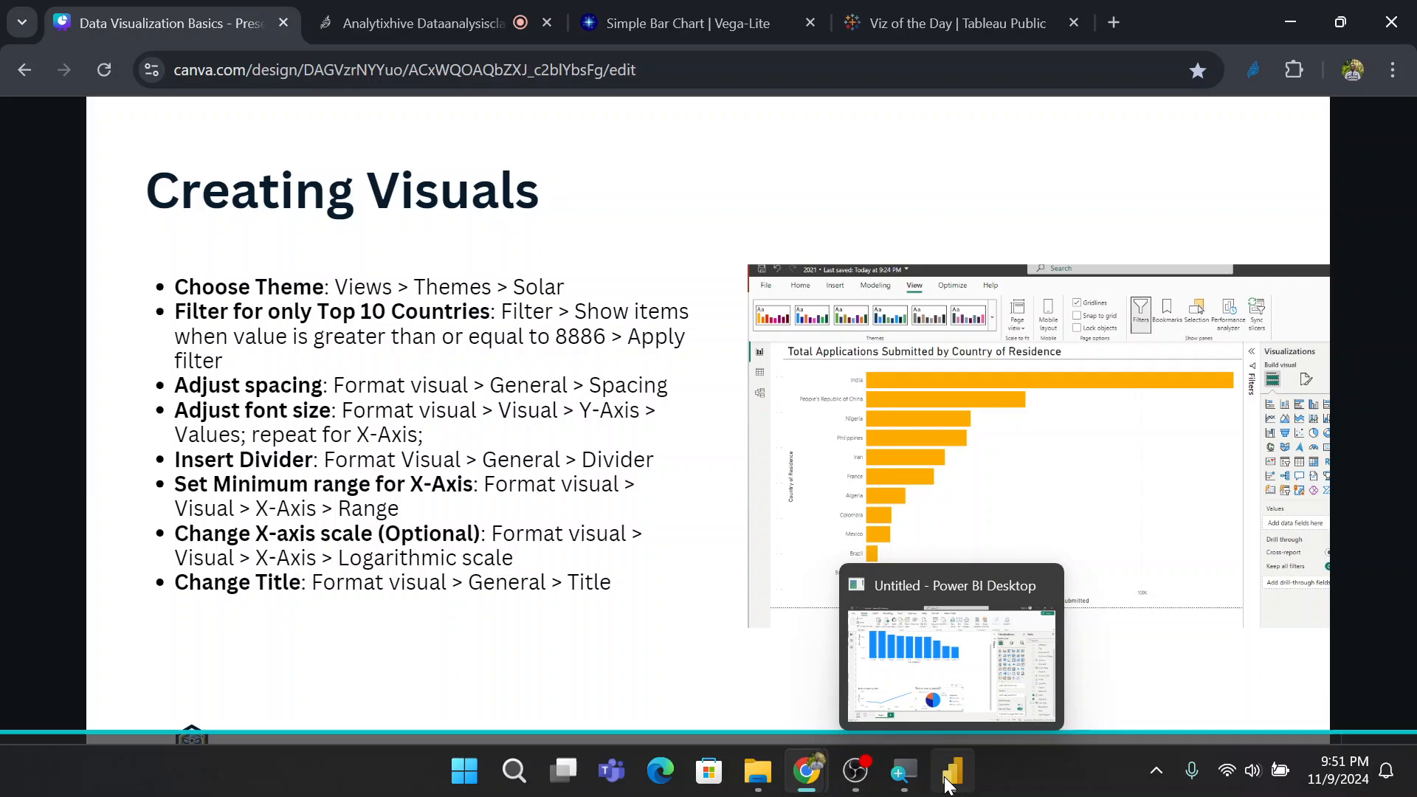
left_click(922, 656)
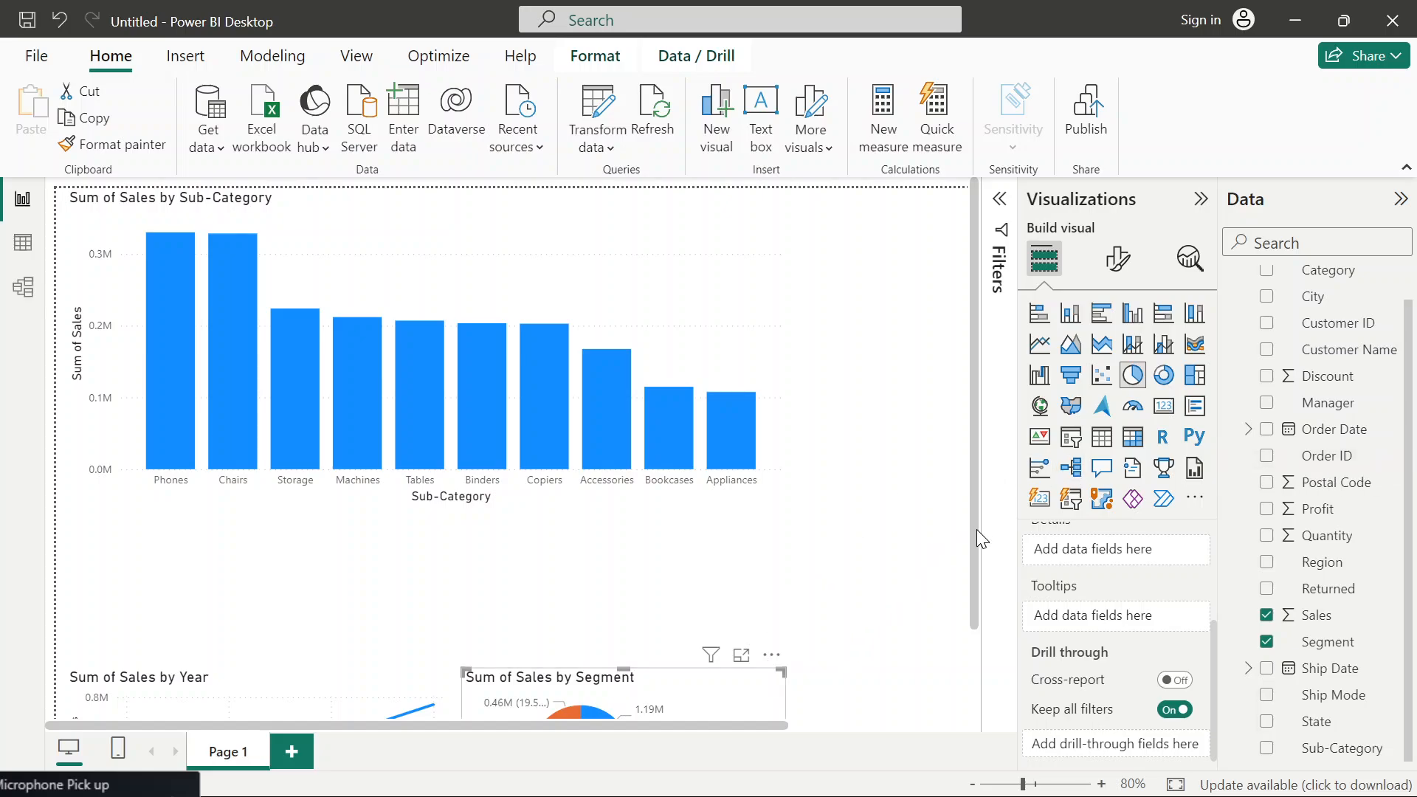
- Convert the Sum of Sales by Segment pie chart to a filled map and review its field wells
left_click_drag(977, 529, 976, 631)
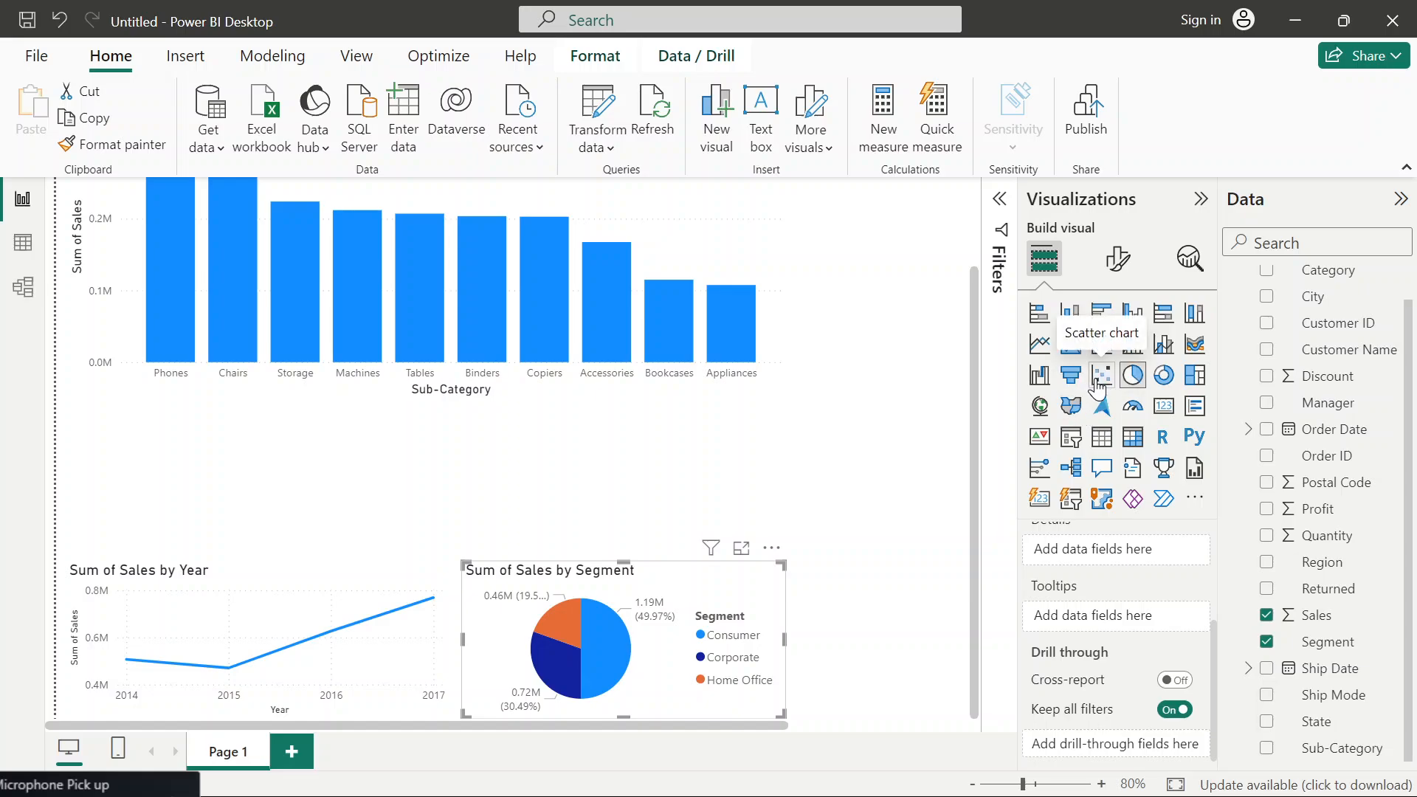
left_click(1072, 413)
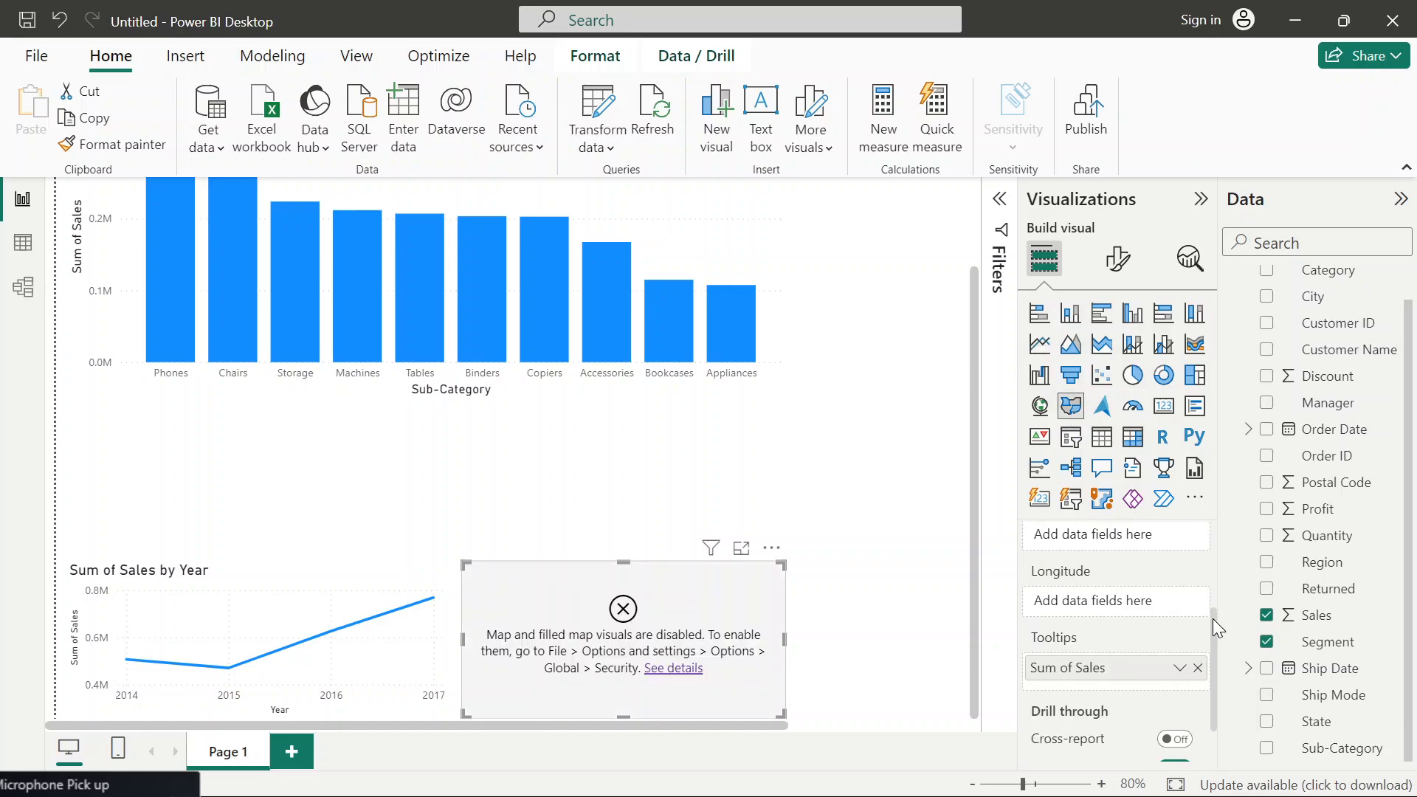
left_click_drag(1215, 625, 1237, 521)
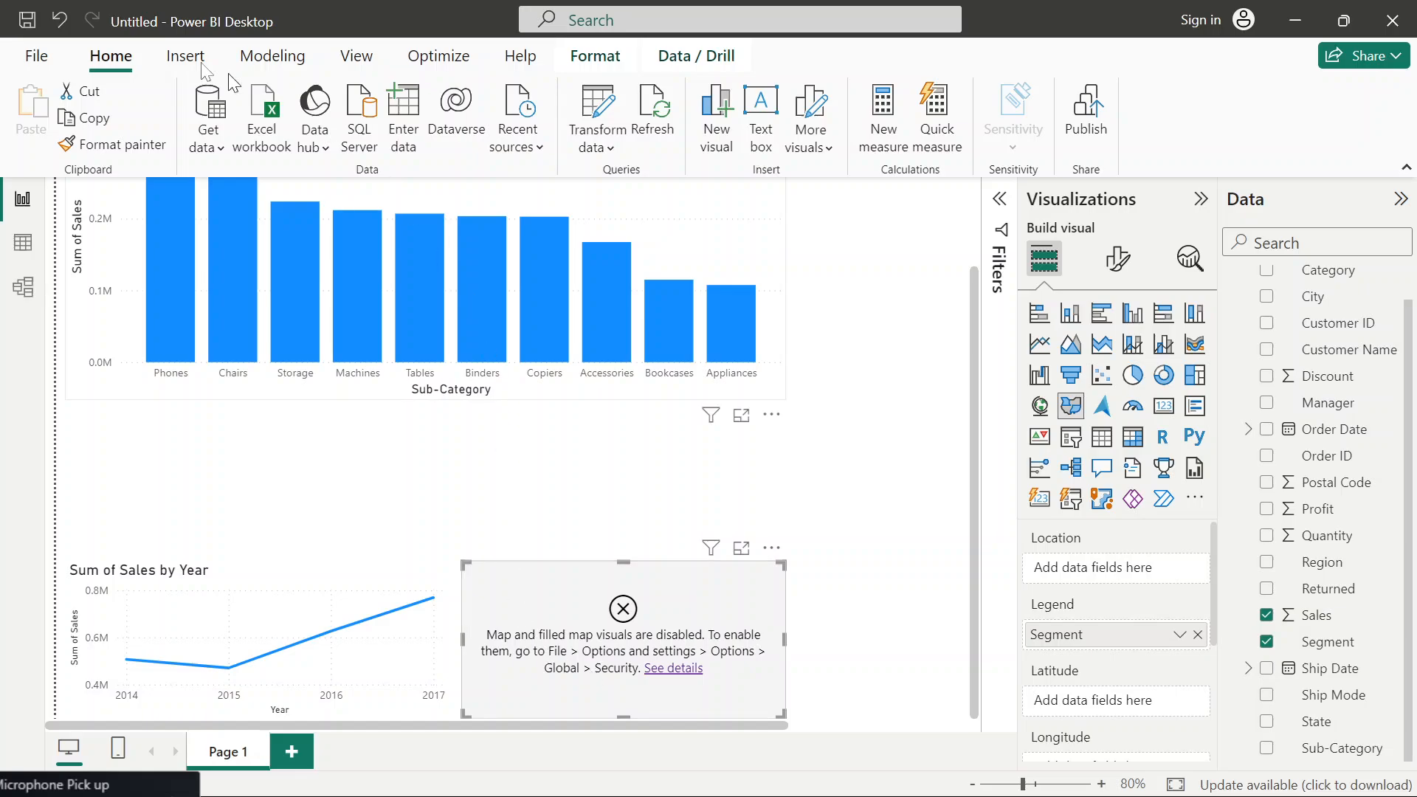
- Enable the use of Map and Filled Map visuals in the global Security options and apply the change
left_click(35, 58)
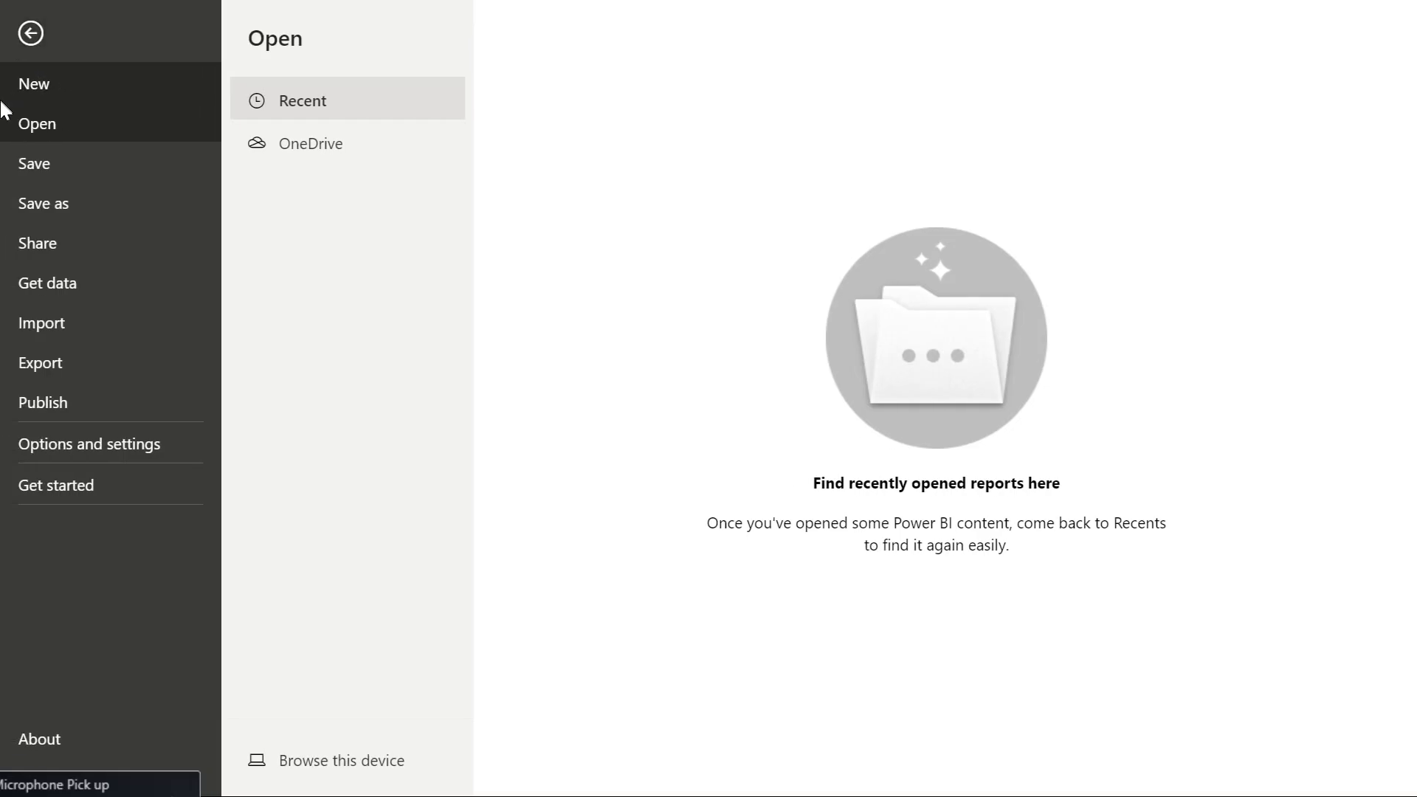
left_click(95, 456)
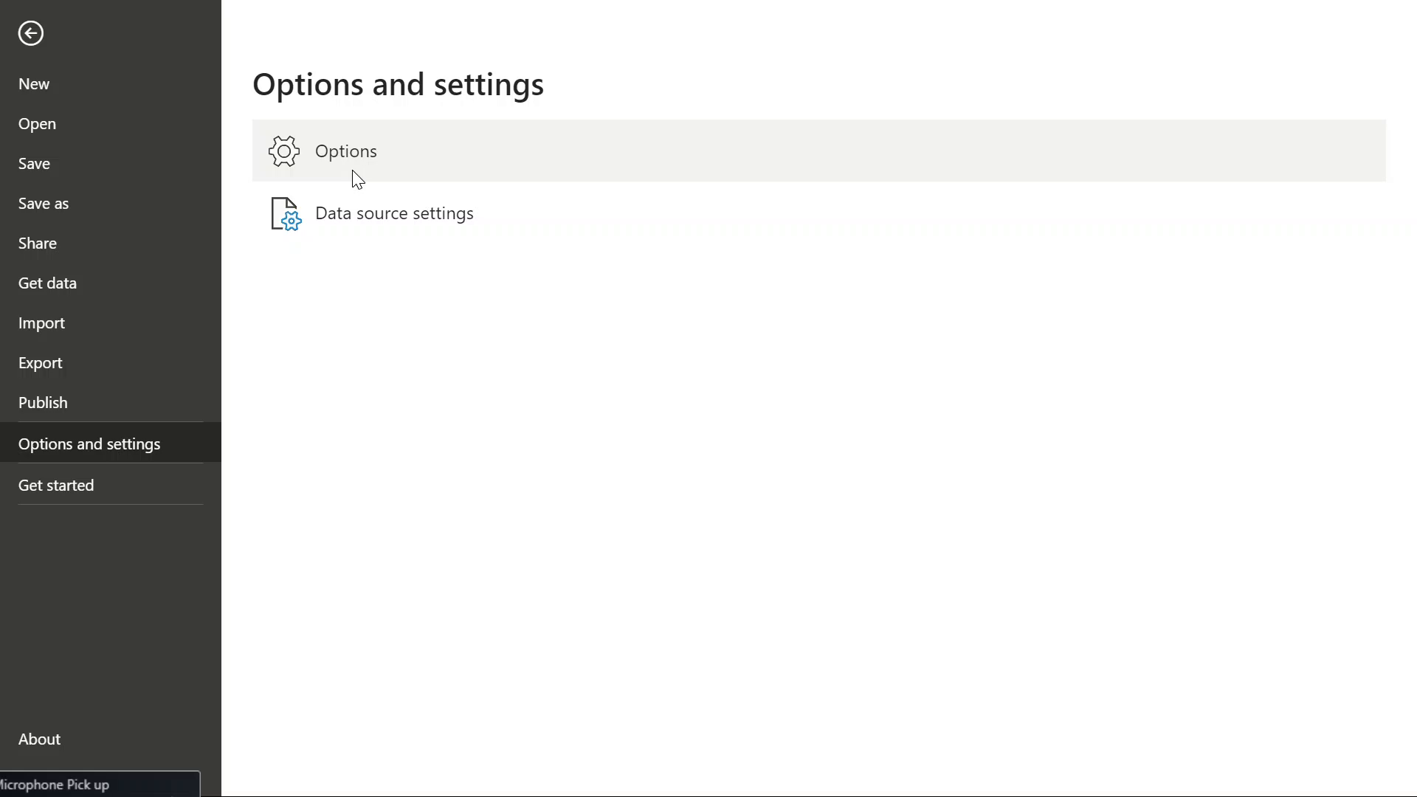
left_click(353, 172)
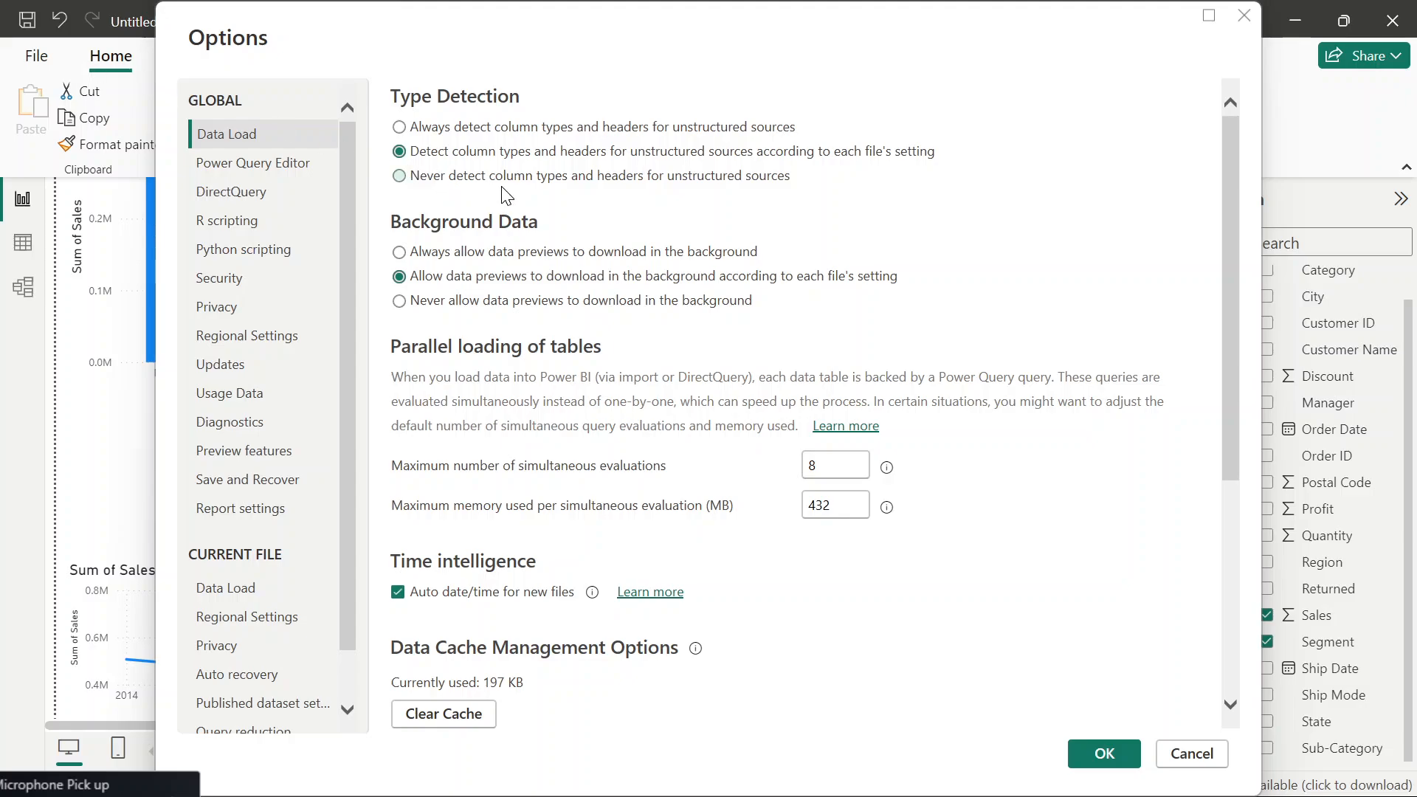
mouse_move(351, 204)
left_mouse_down()
mouse_move(362, 391)
mouse_move(378, 199)
mouse_move(378, 253)
mouse_move(350, 184)
left_mouse_up()
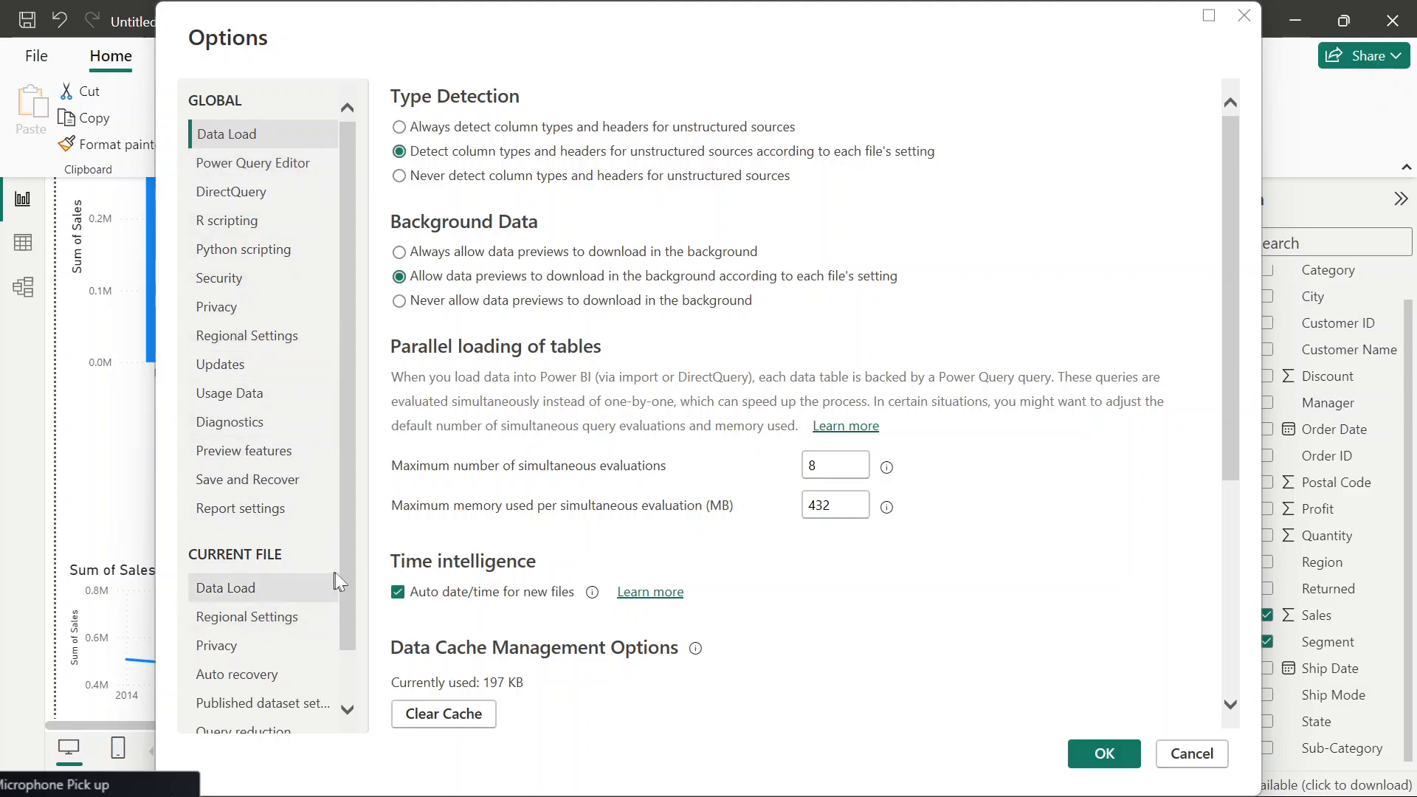
scroll(344, 579, "down", 2)
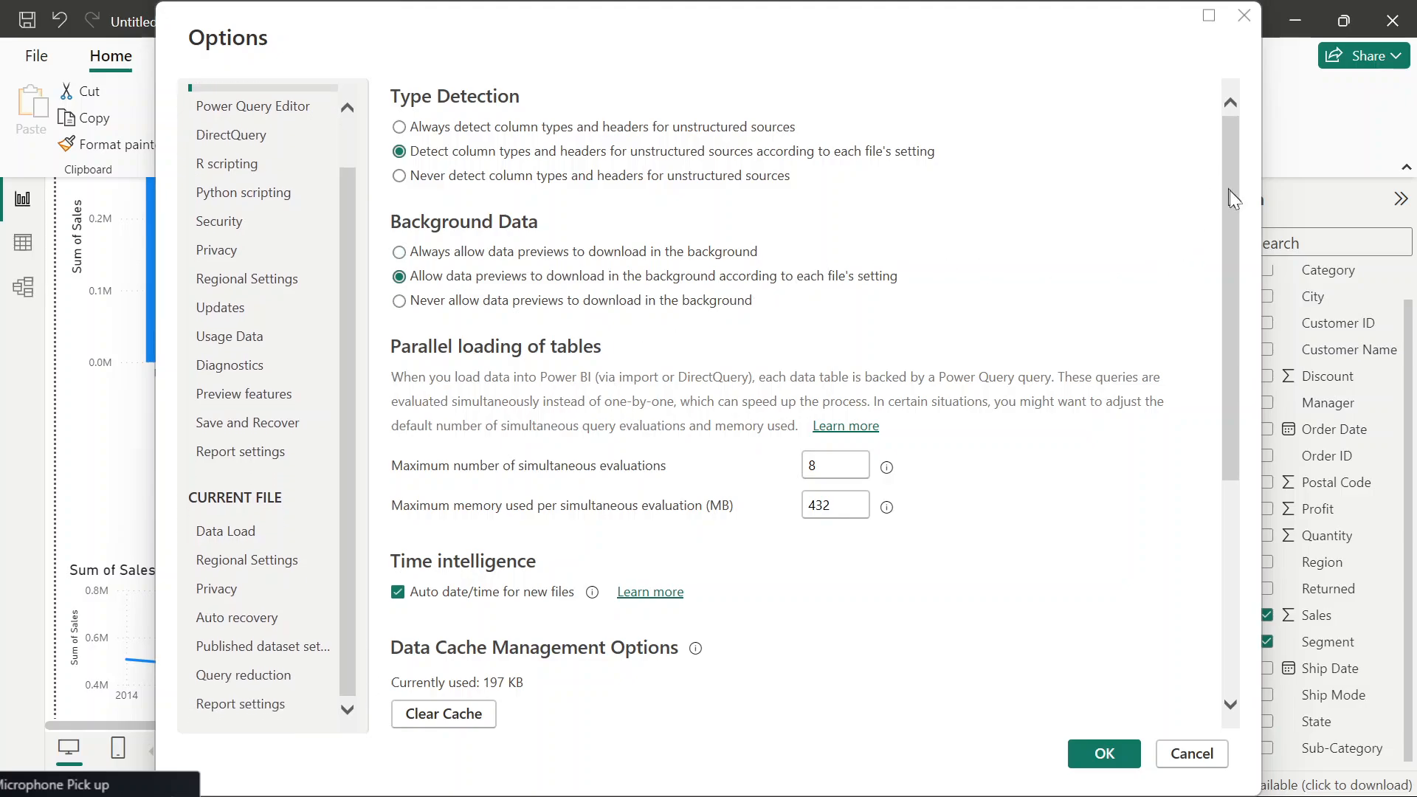
left_click_drag(1231, 194, 1214, 131)
left_click_drag(960, 39, 892, 37)
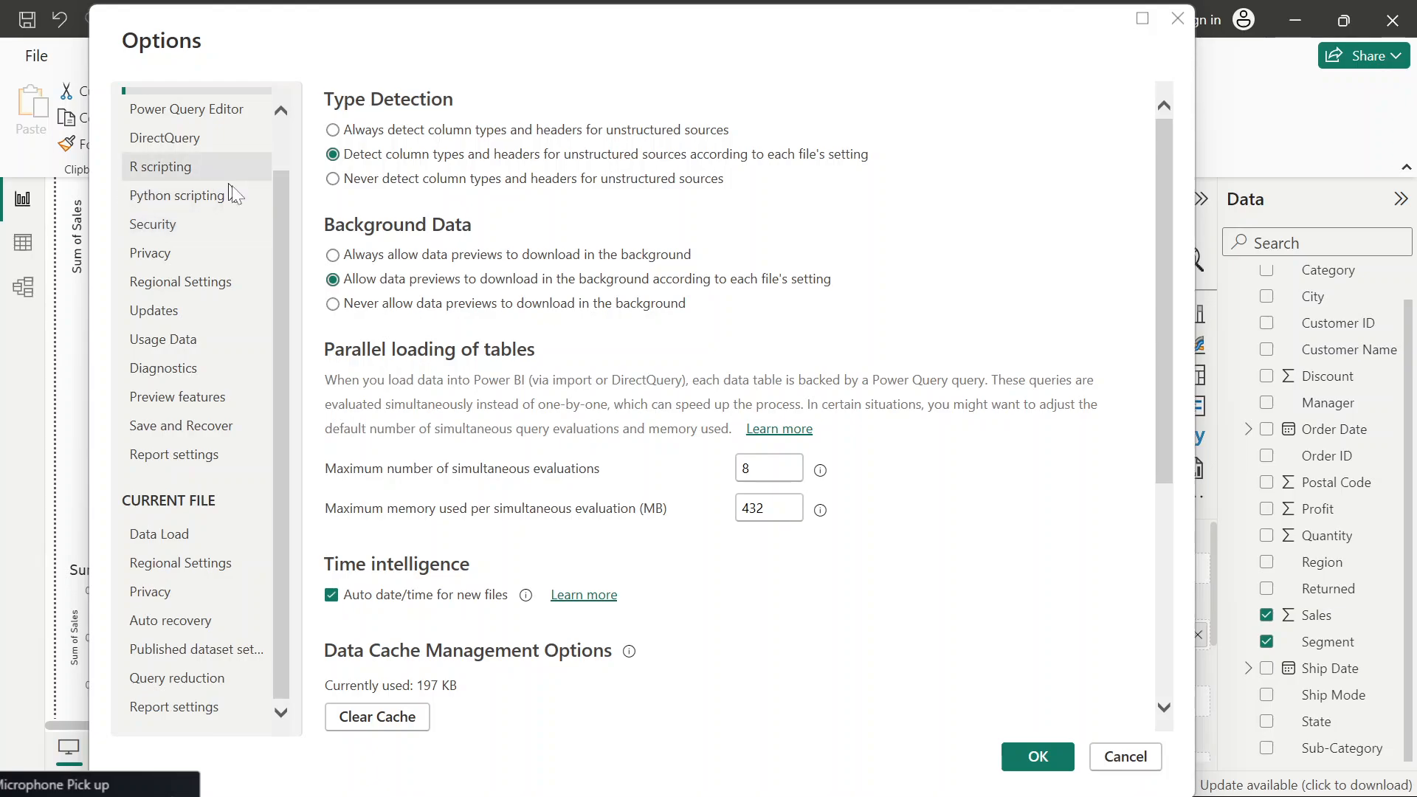
left_click_drag(282, 233, 286, 188)
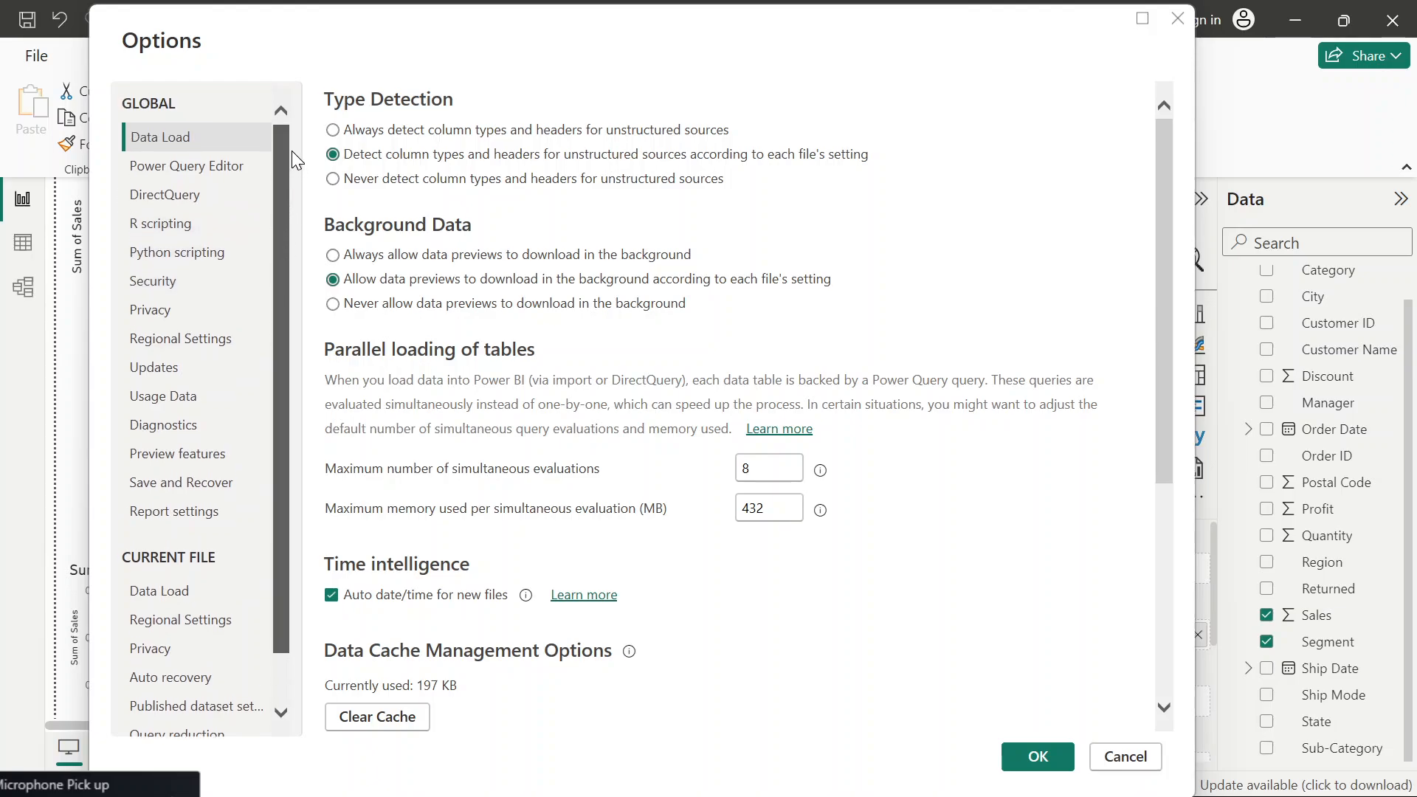
left_click(203, 283)
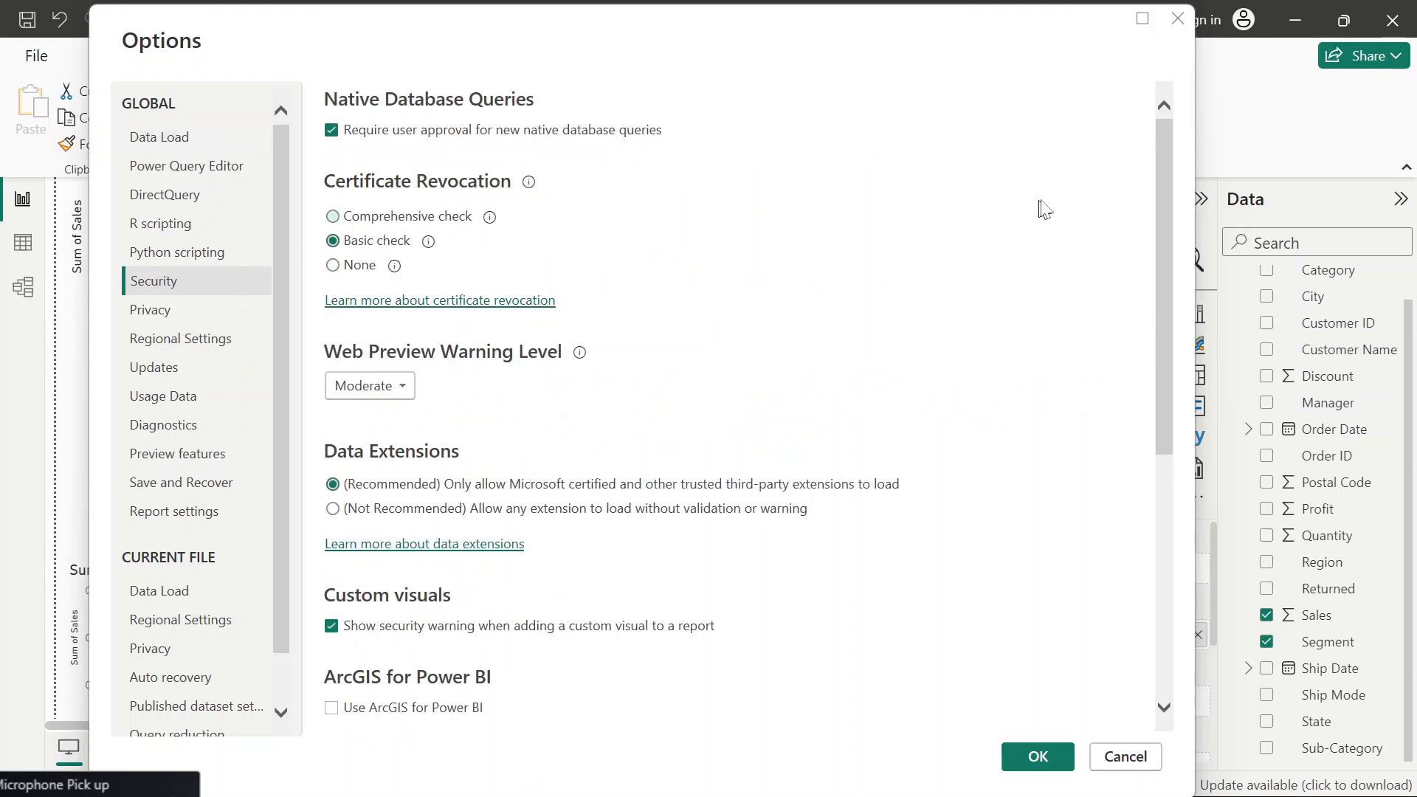
left_click_drag(1162, 180, 1170, 484)
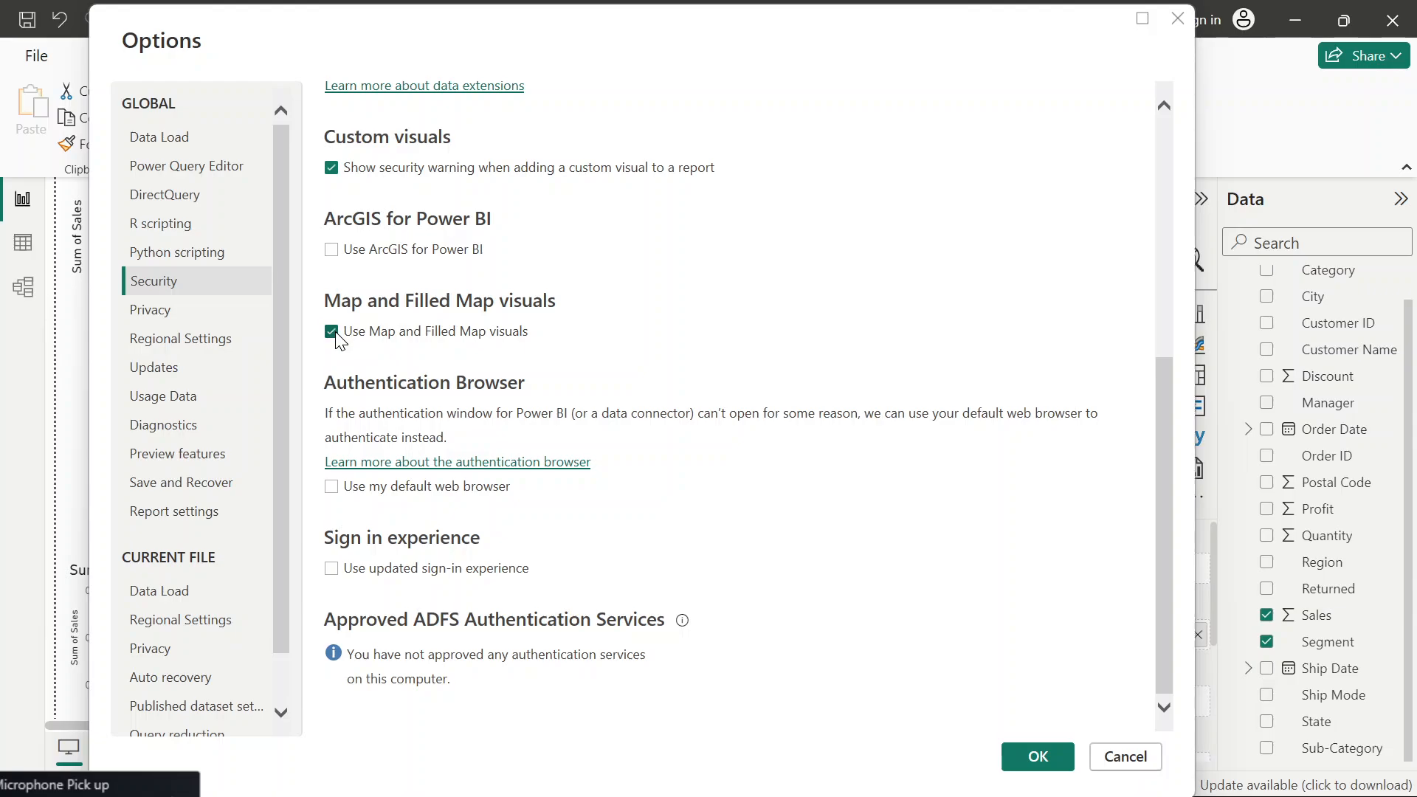
left_click(1038, 757)
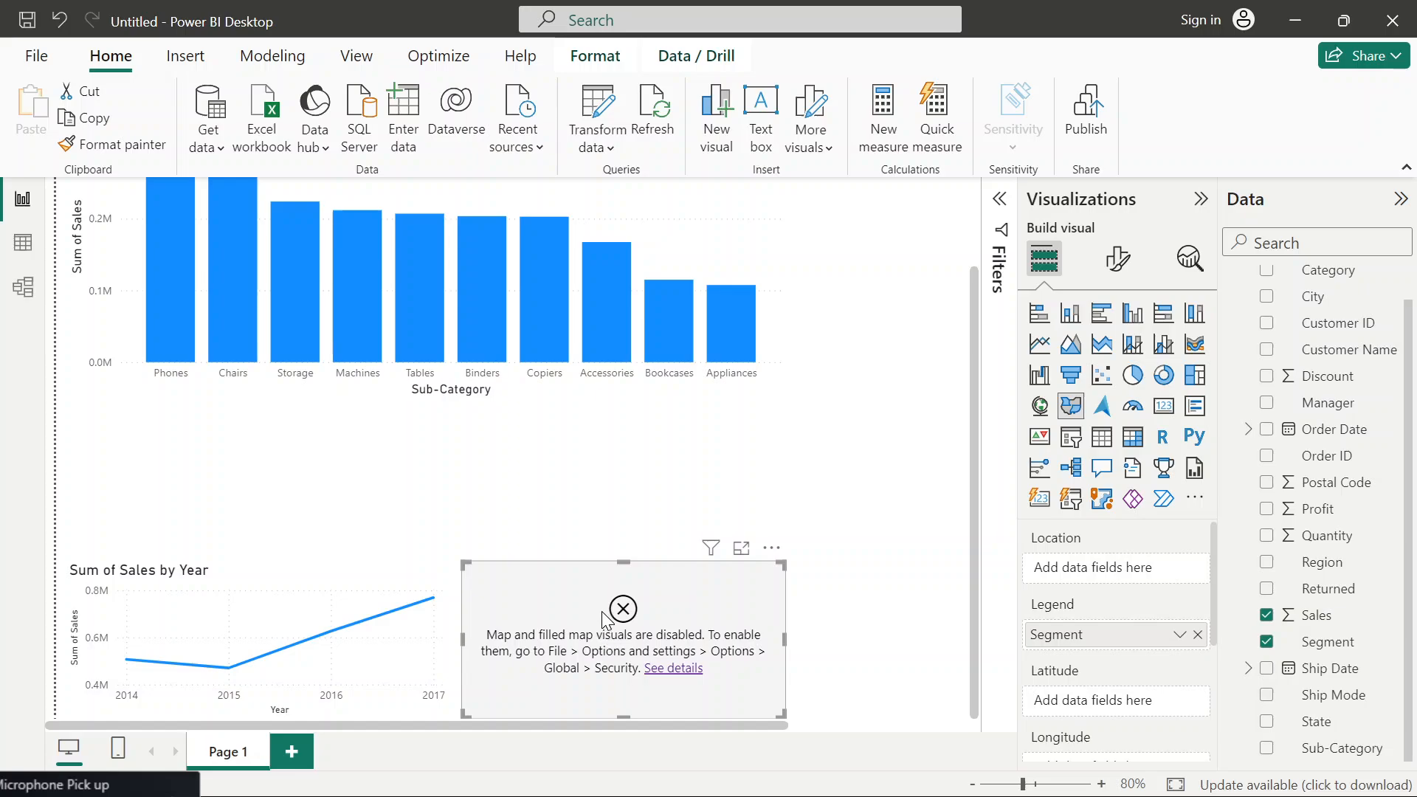
- Move the filled map slightly away from the line chart and assign the State field as its Location
left_click_drag(604, 616, 641, 572)
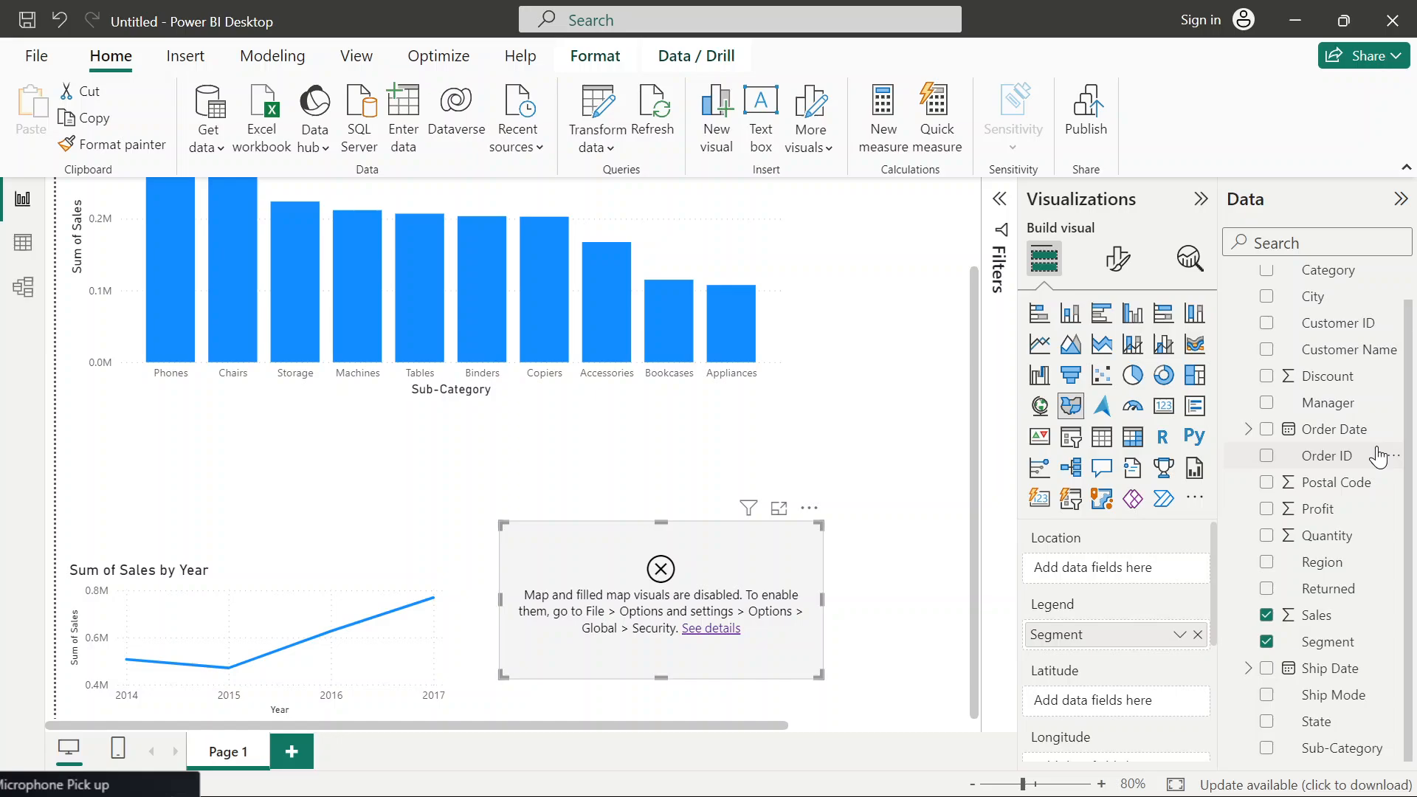
scroll(1410, 448, "up", 1)
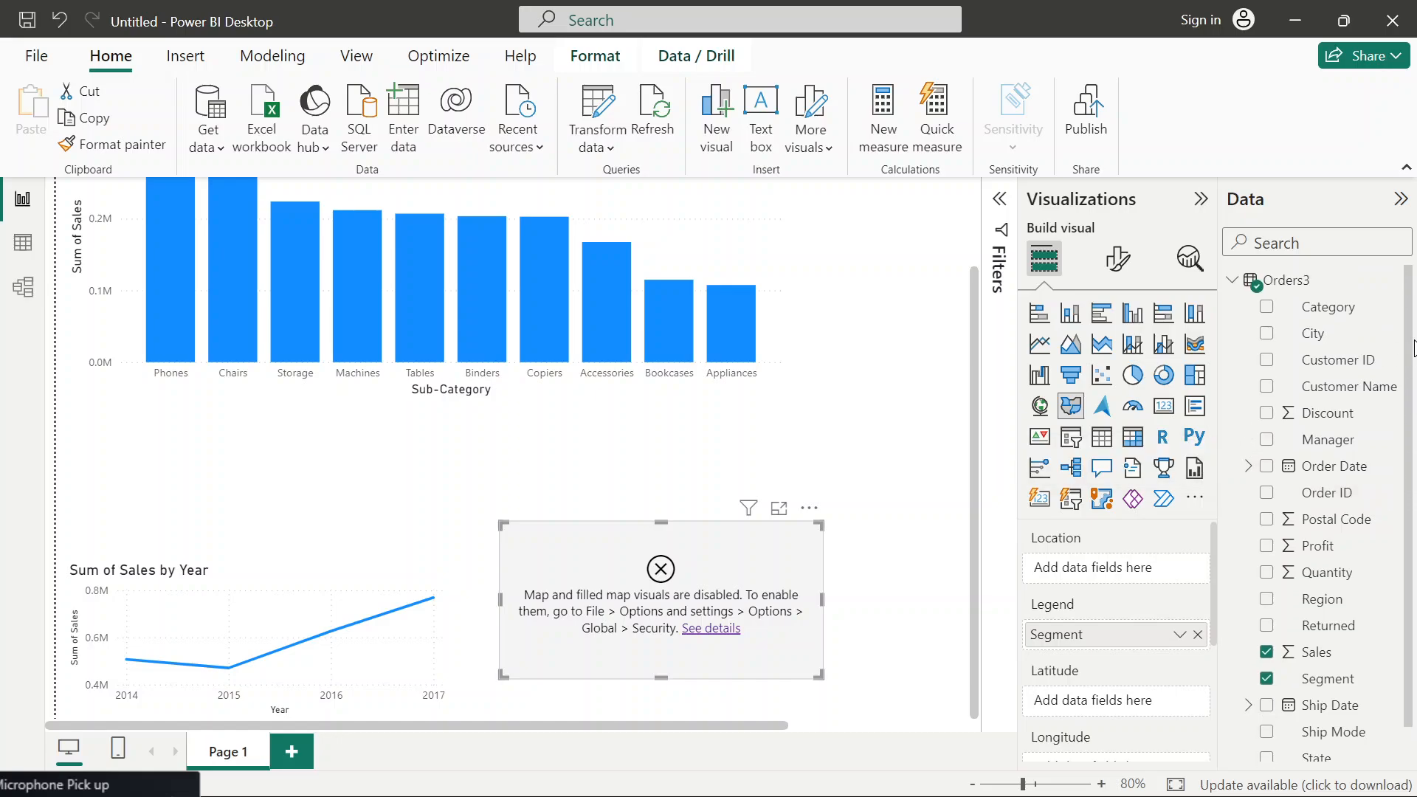
scroll(1412, 517, "down", 1)
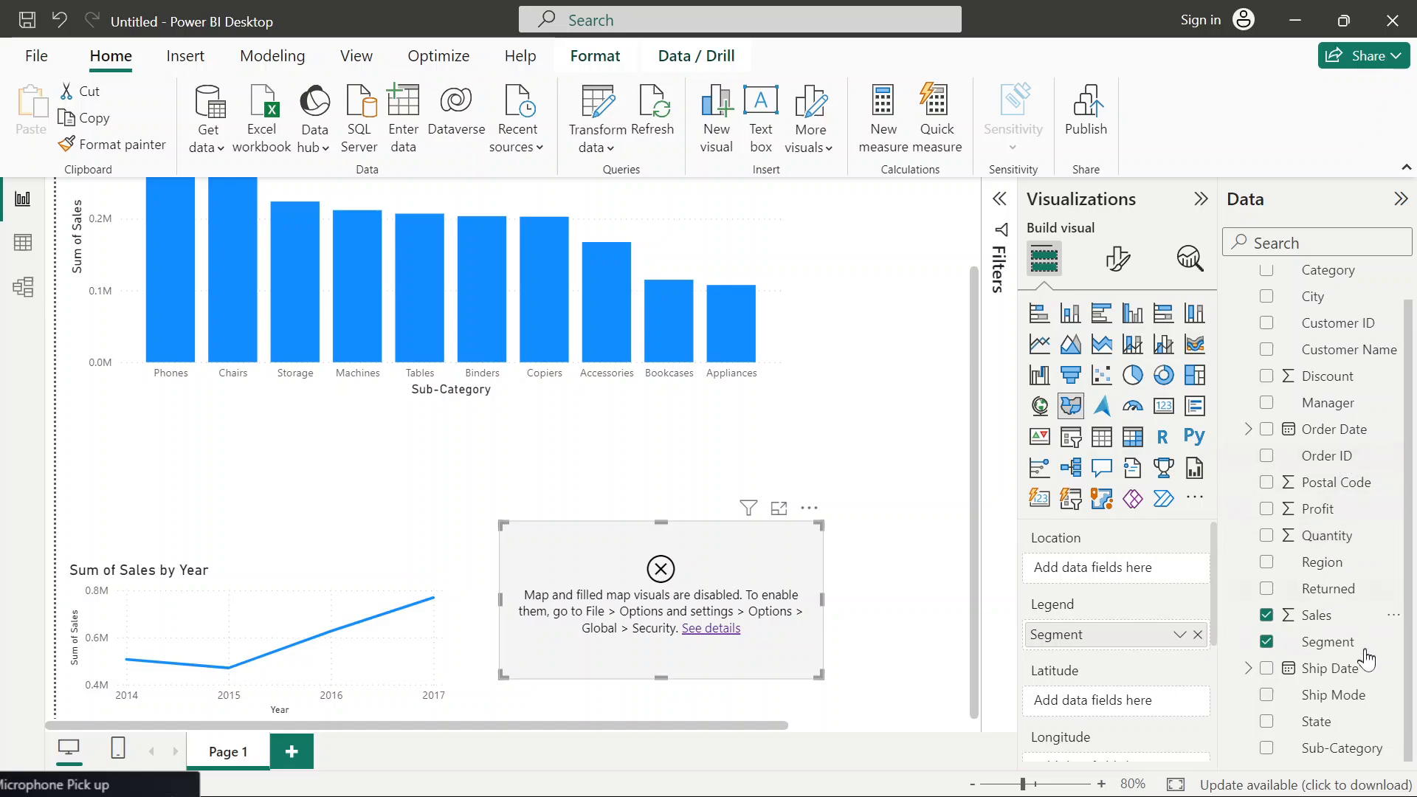
scroll(1411, 580, "up", 1)
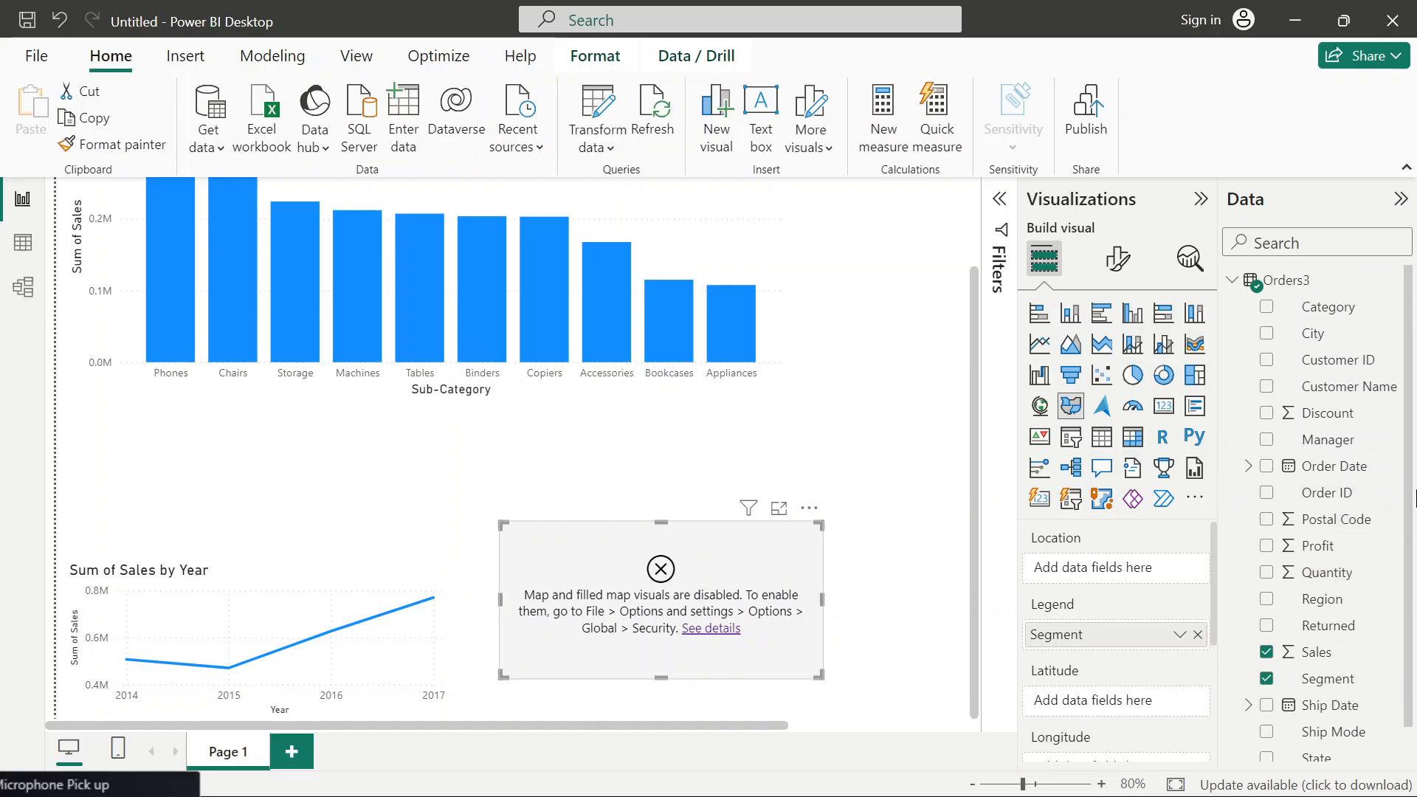
scroll(1414, 575, "down", 1)
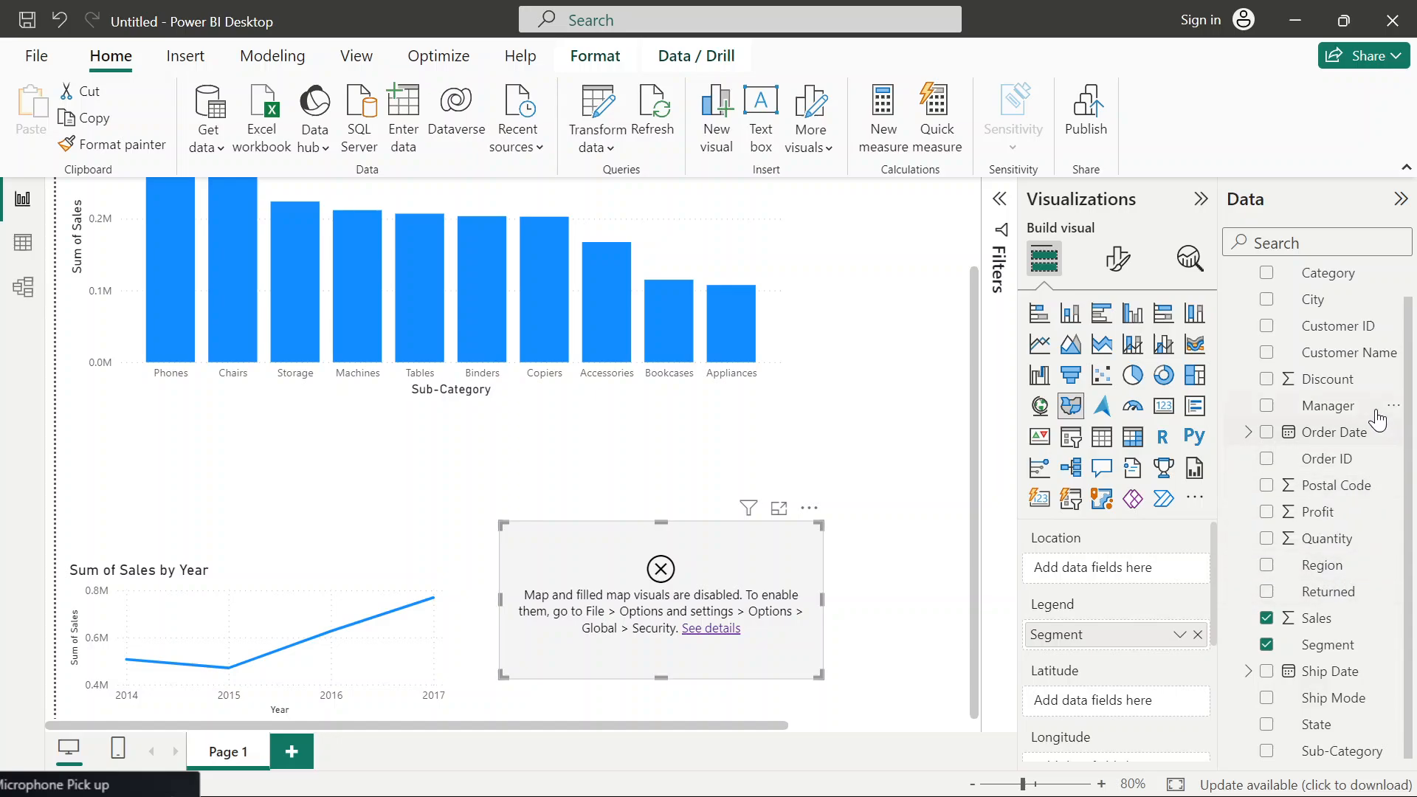
scroll(1411, 365, "down", 1)
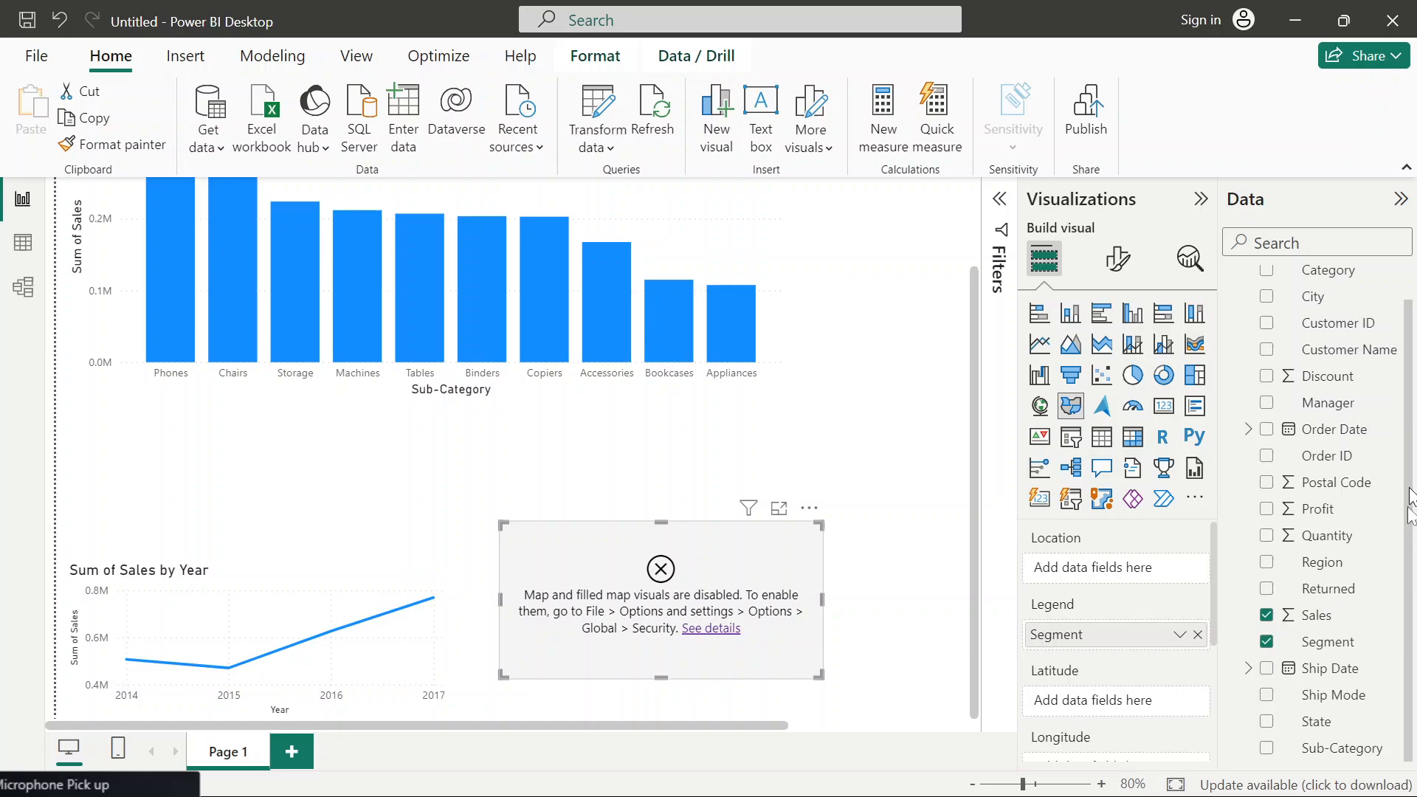
left_click_drag(1319, 728, 1113, 576)
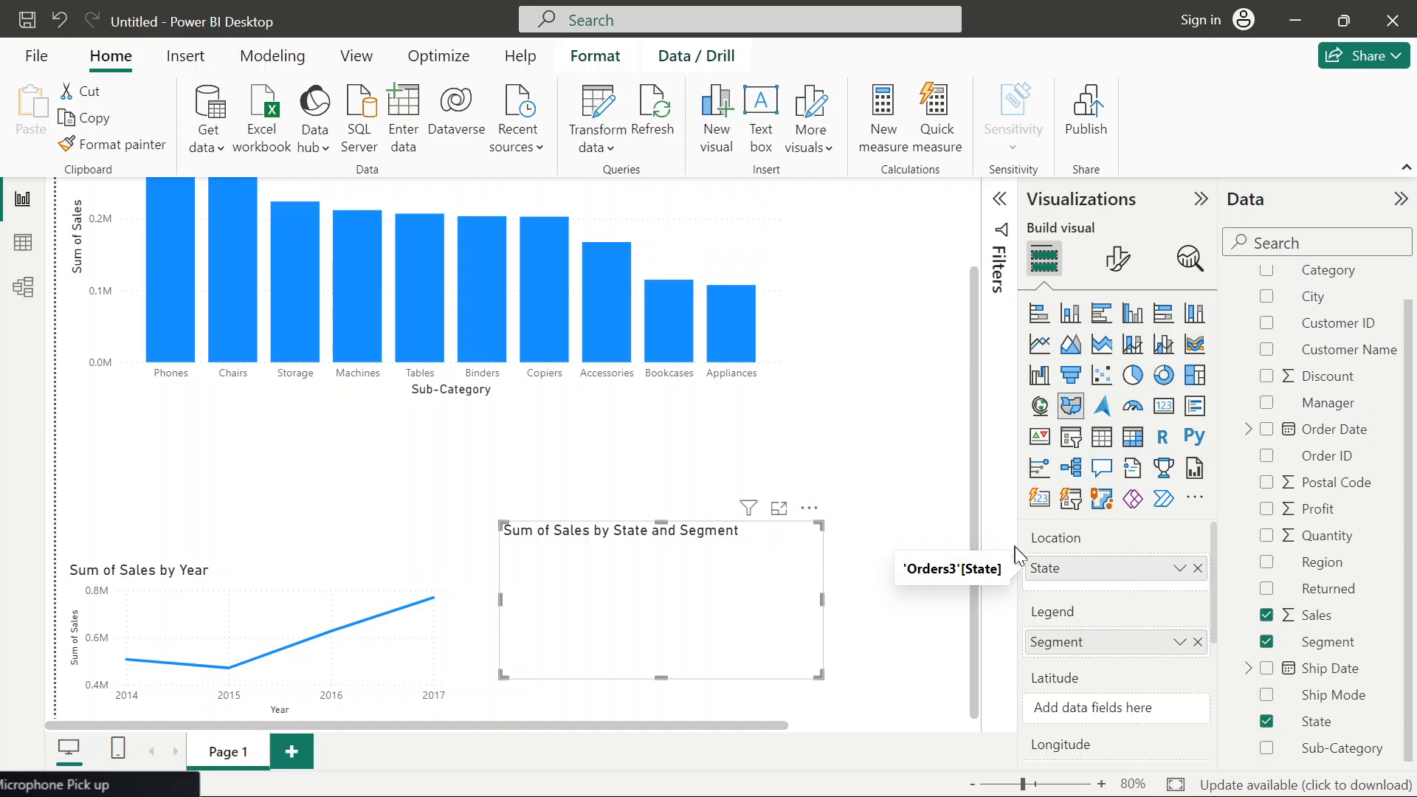
mouse_move(1274, 790)
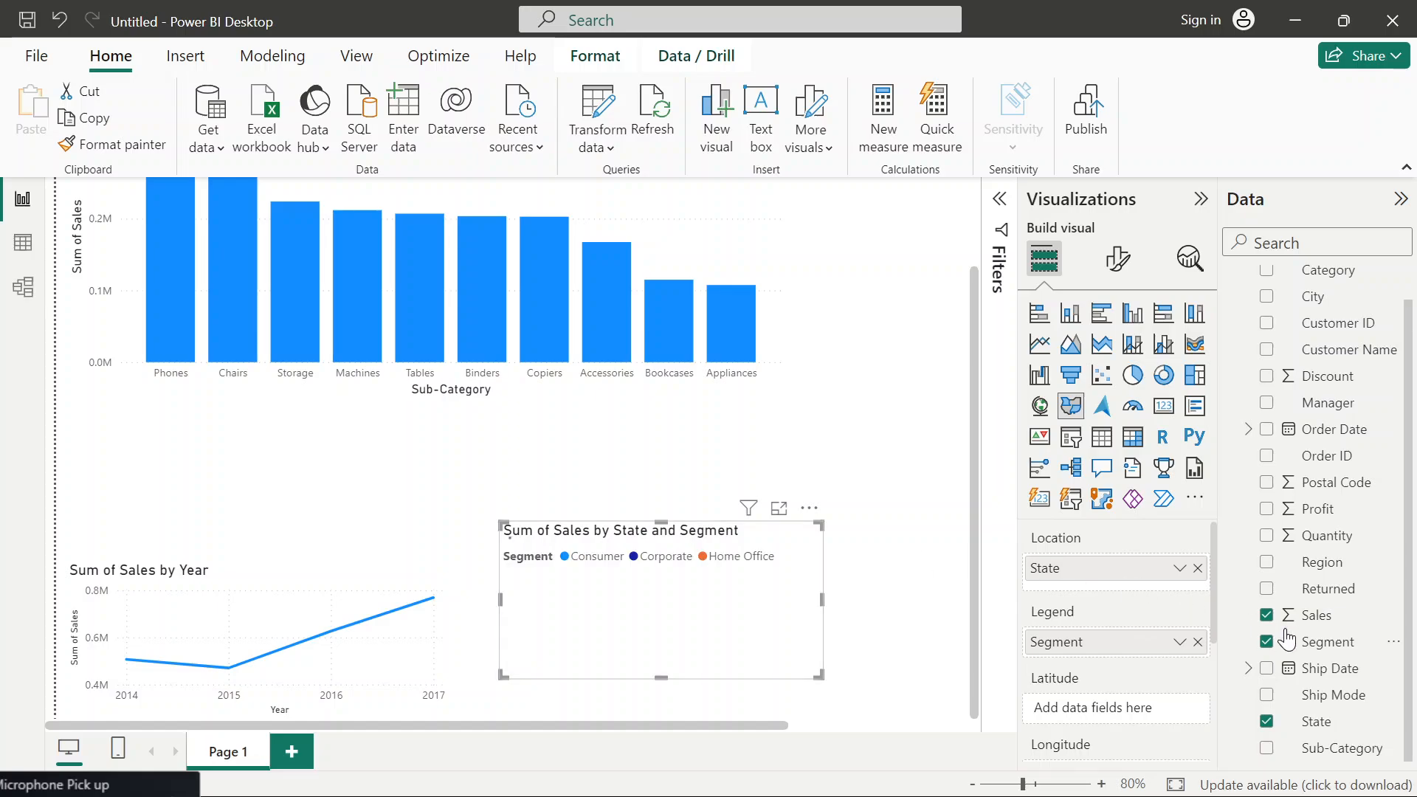
left_click_drag(1411, 546, 1414, 595)
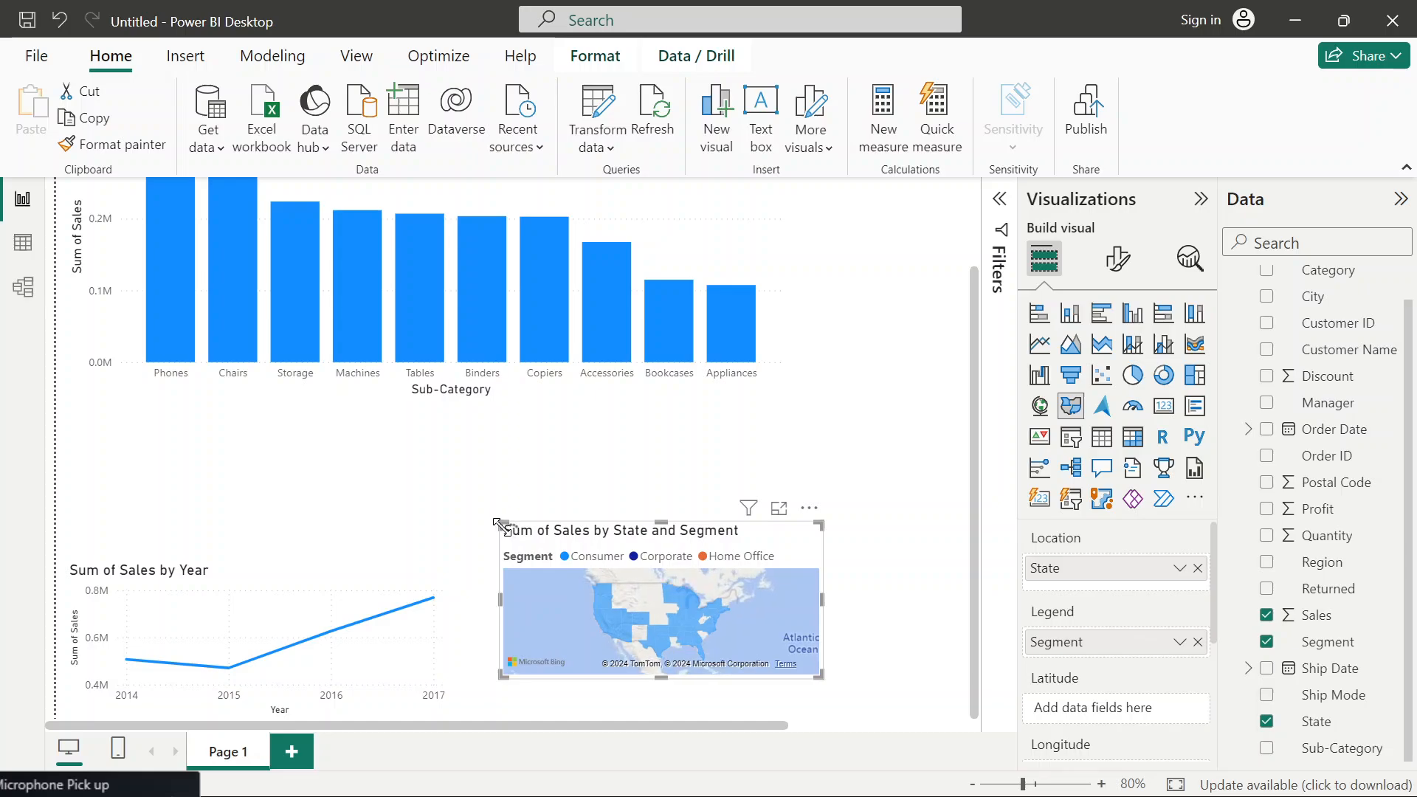
- Enlarge and reposition the filled map below the Sub-Category column chart, wide enough to overlap part of the Sum of Sales by Year line chart
left_click_drag(499, 526, 253, 453)
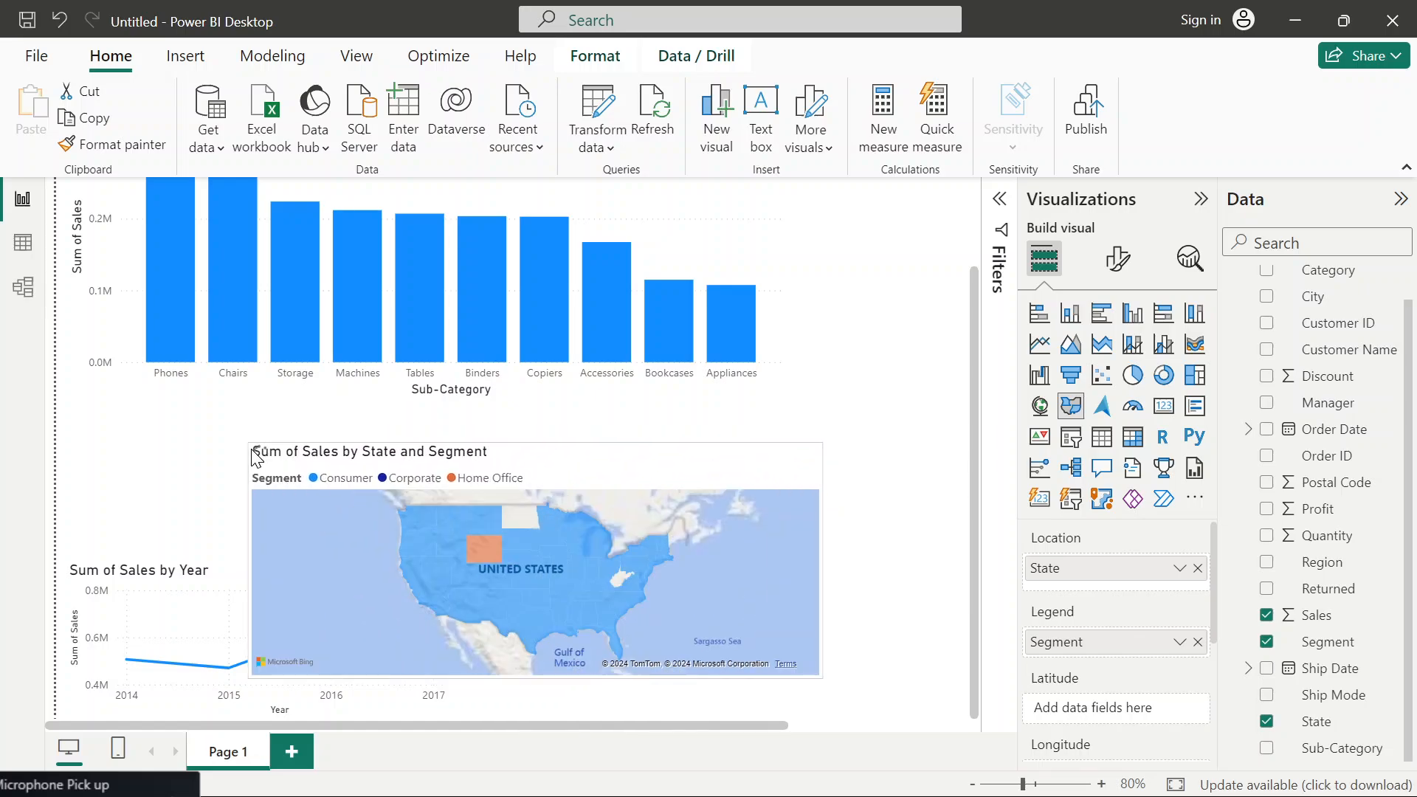
left_click_drag(644, 430, 620, 463)
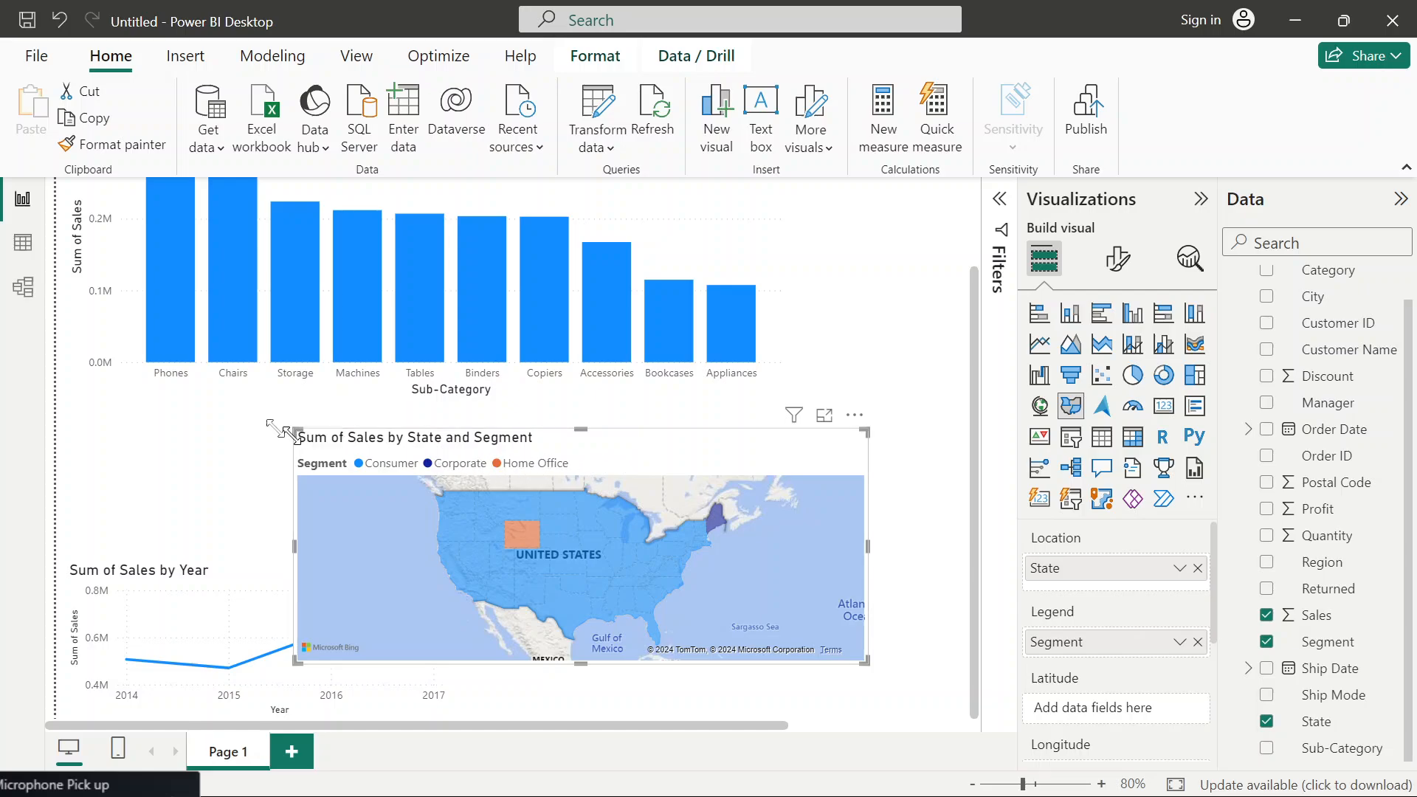
left_click_drag(274, 428, 92, 227)
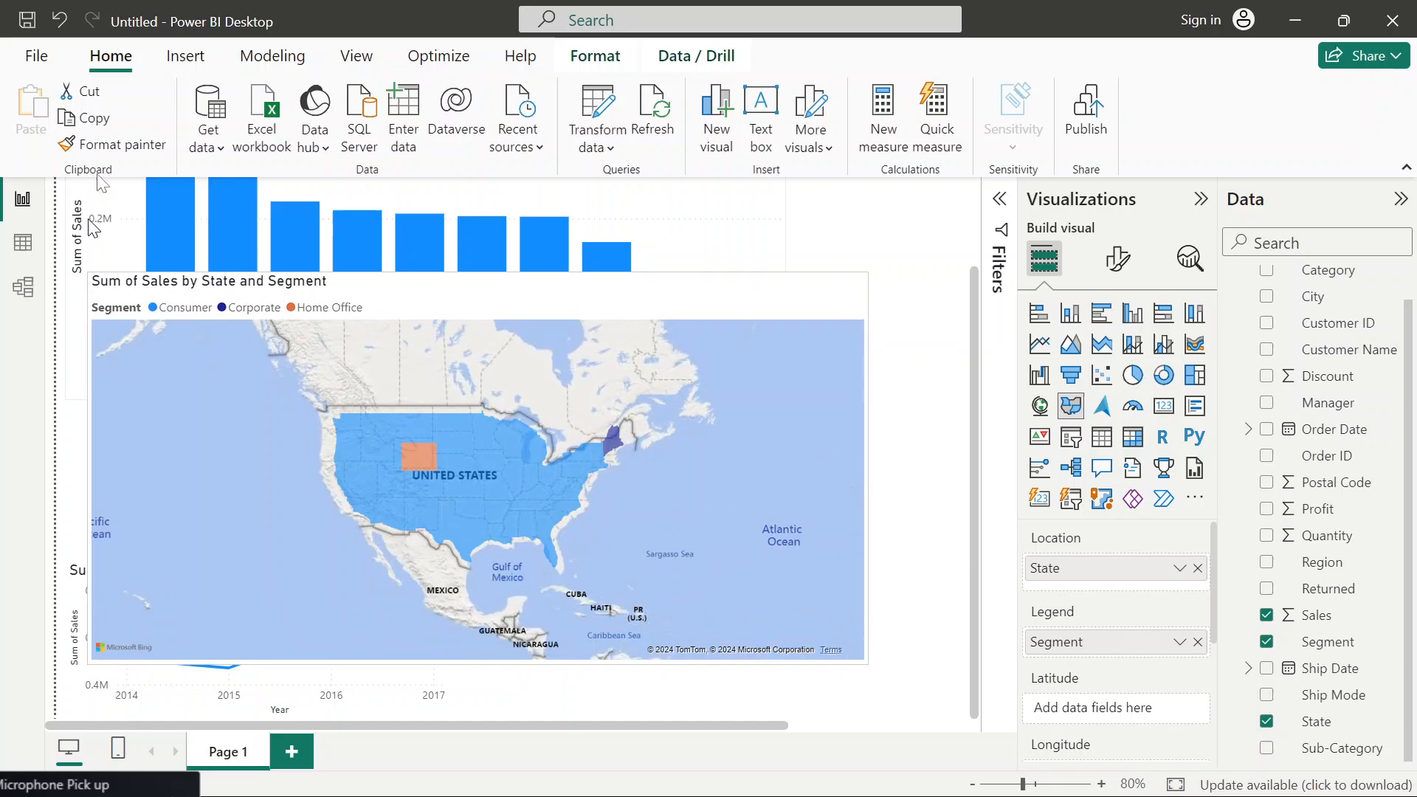
left_click_drag(97, 174, 274, 602)
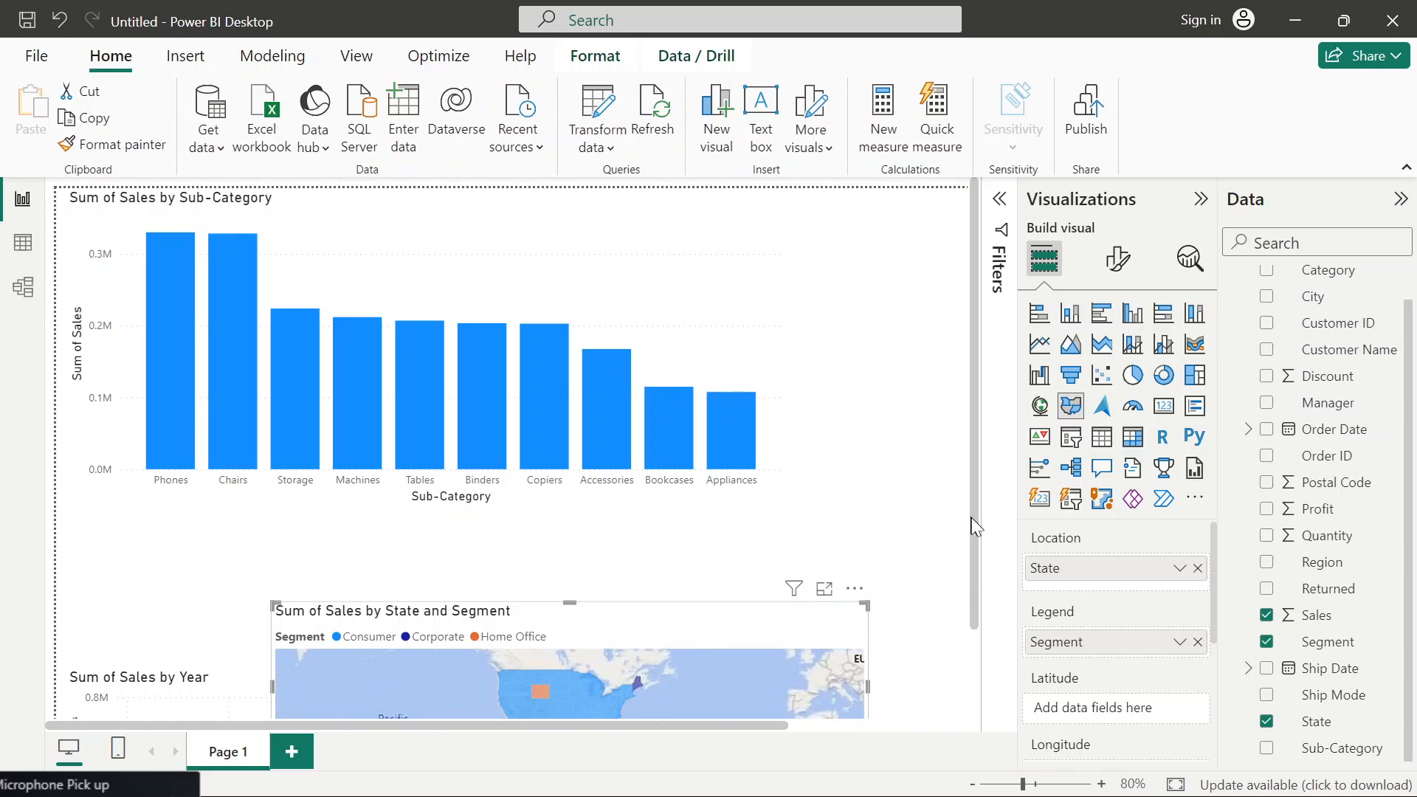
scroll(971, 534, "down", 2)
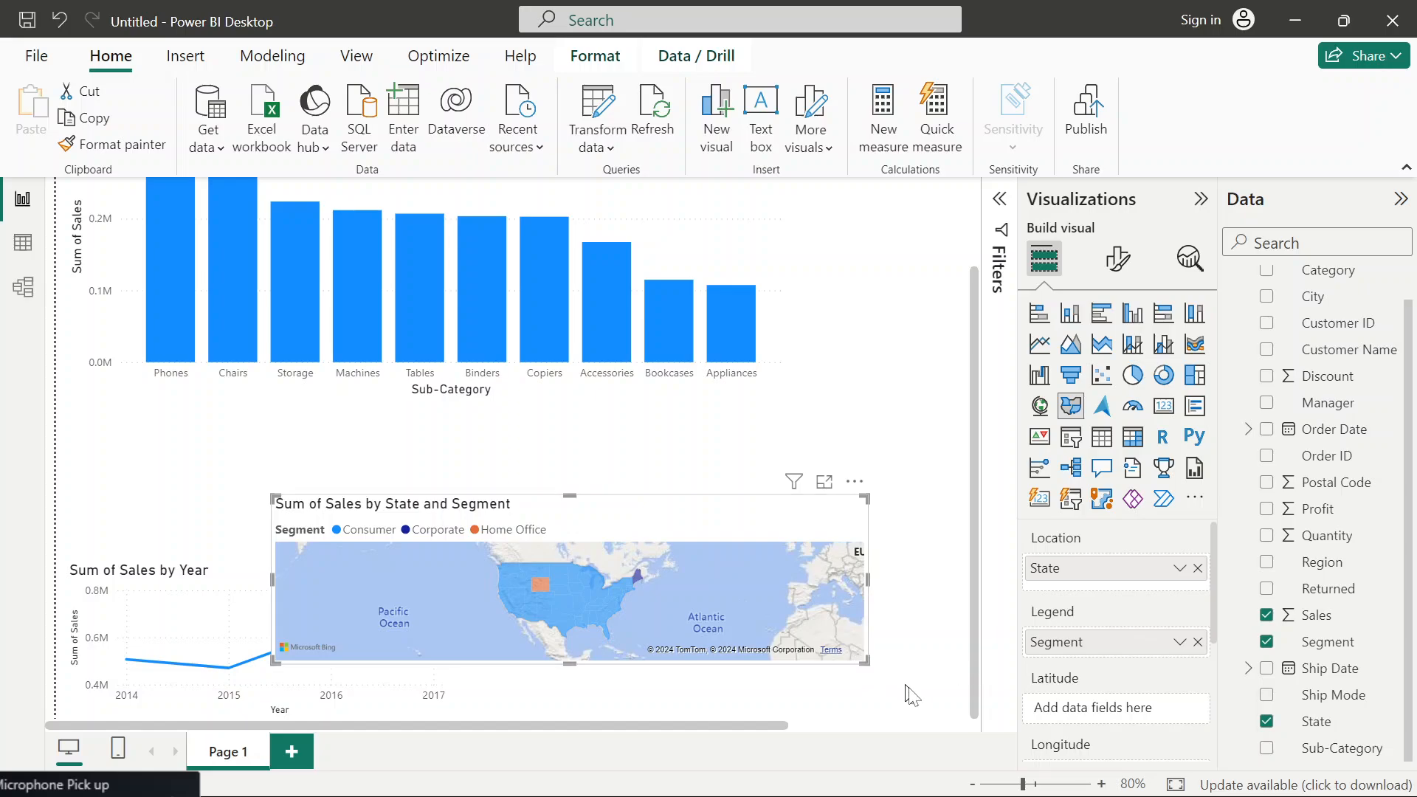
left_click_drag(866, 662, 958, 716)
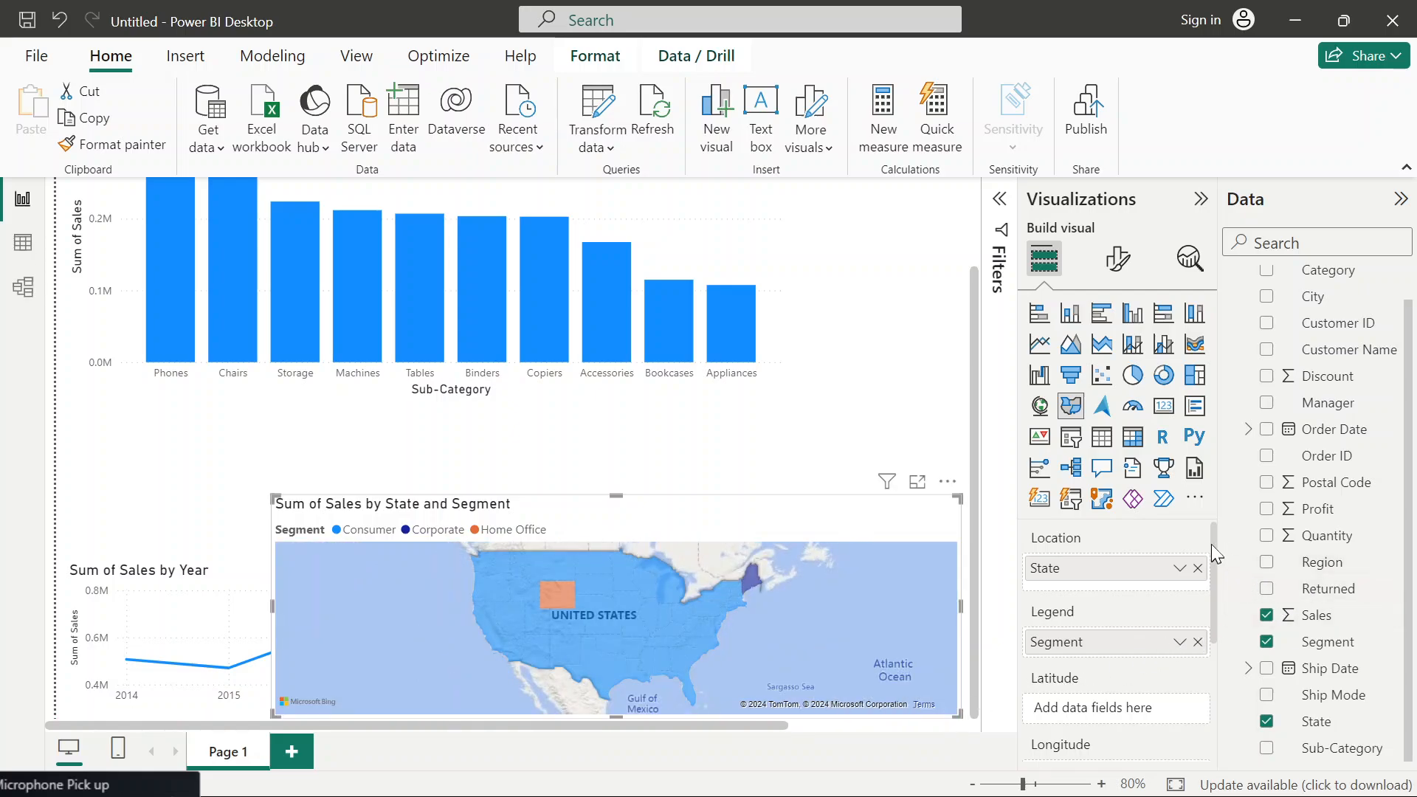
- Review the filled map's field wells and add a new blank page to the report
scroll(1211, 544, "down", 1)
scroll(1215, 548, "up", 1)
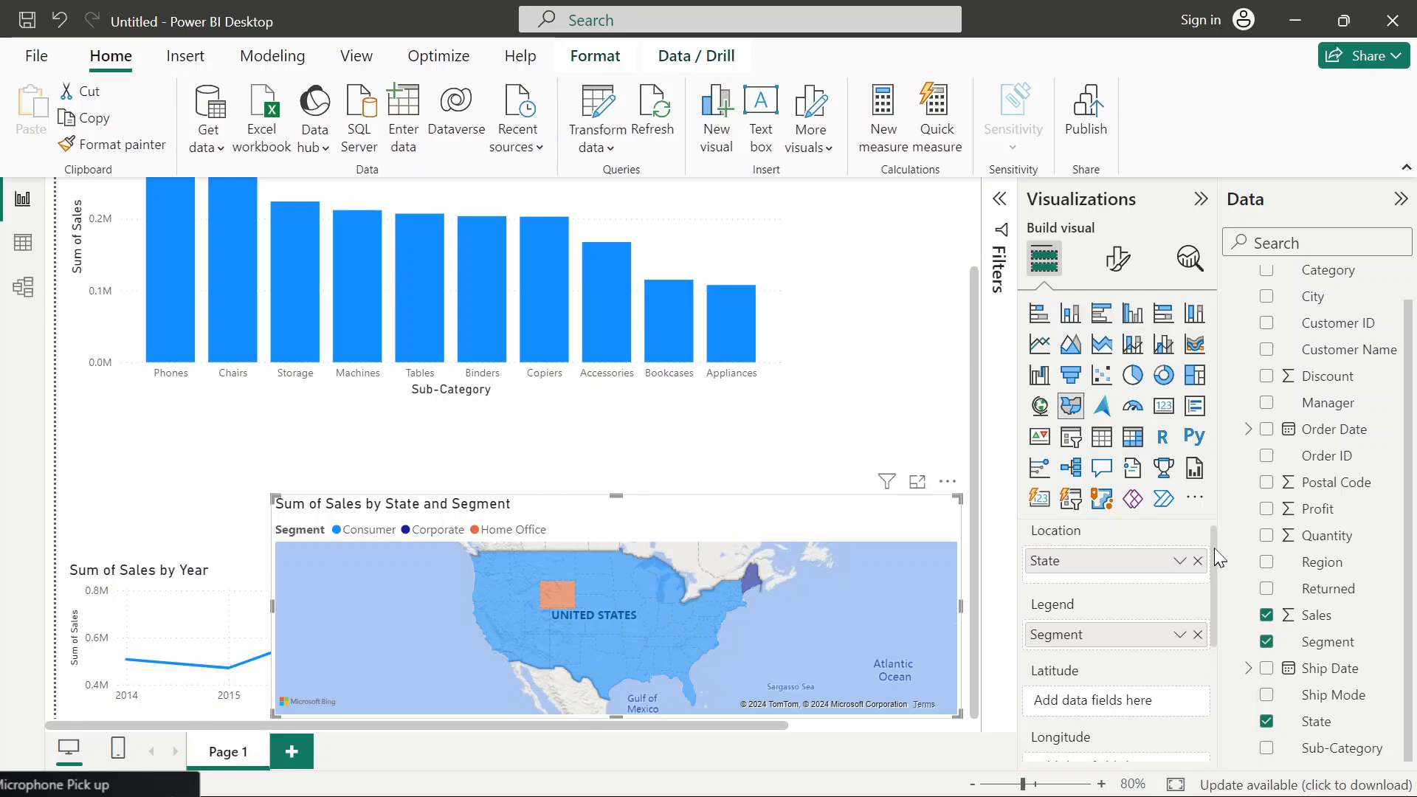
mouse_move(1212, 537)
left_mouse_down()
mouse_move(1225, 659)
mouse_move(1216, 527)
left_mouse_up()
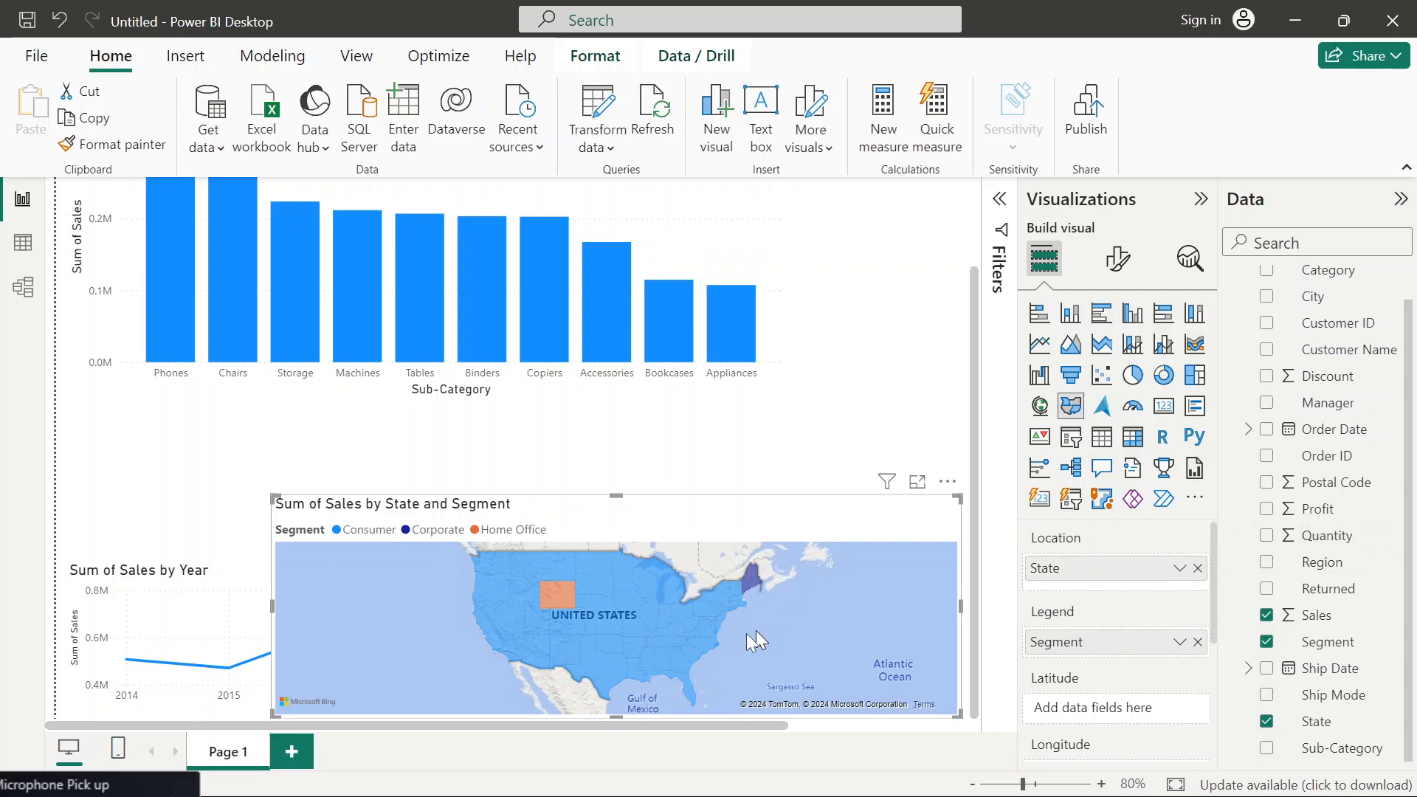
left_click(293, 753)
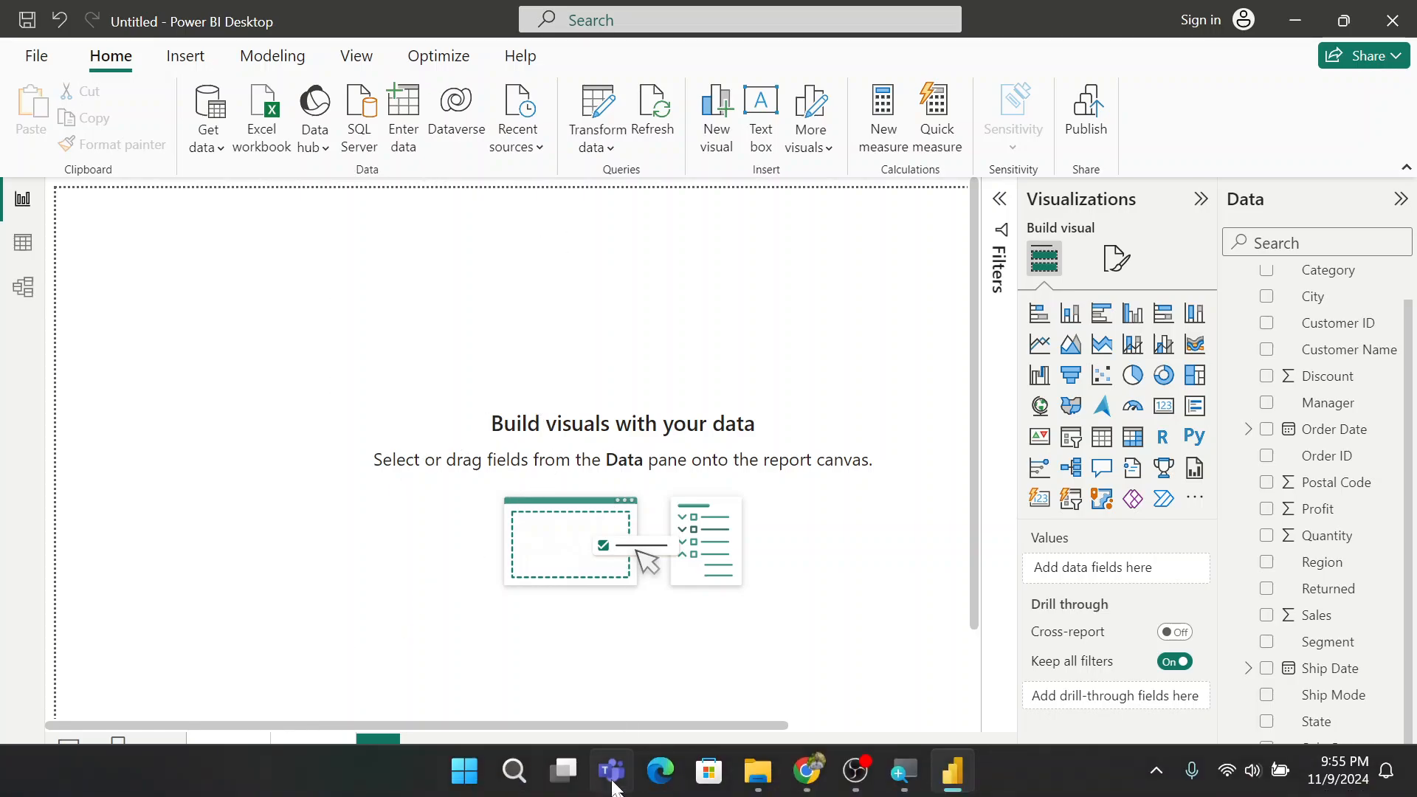
- Switch to Chrome and enter a web search for "iso 3" in the Viz of the Day tab
mouse_move(807, 772)
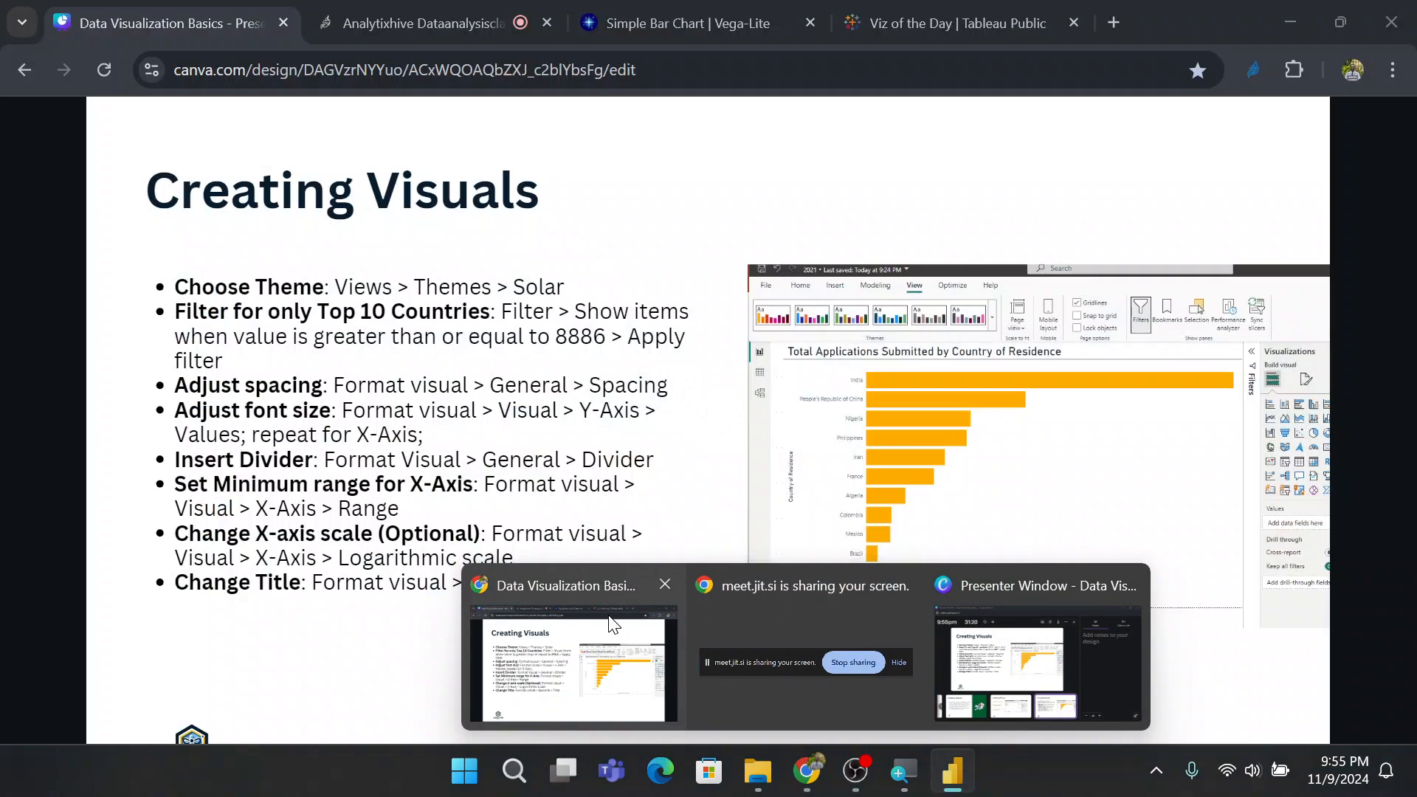
left_click(617, 623)
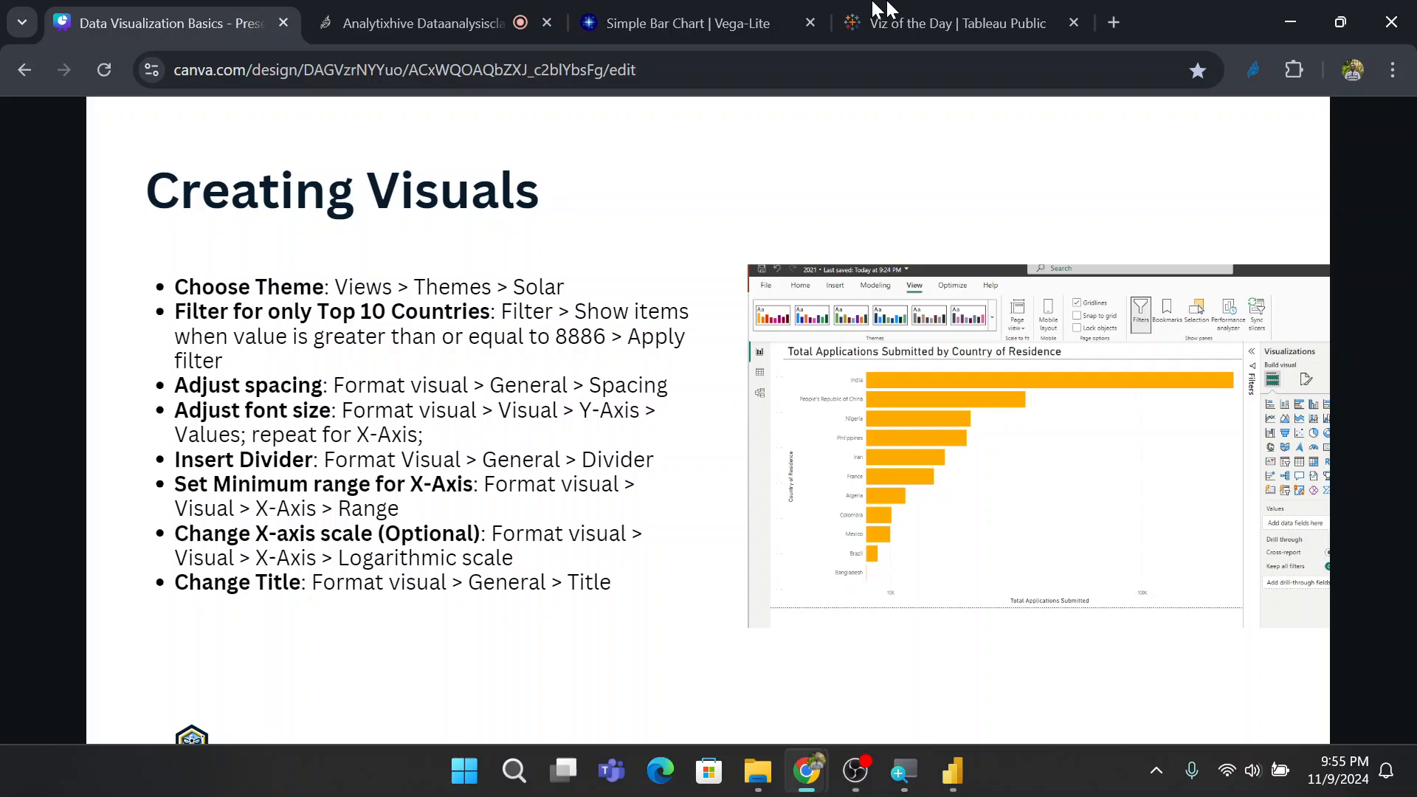
left_click(1032, 31)
left_click(815, 68)
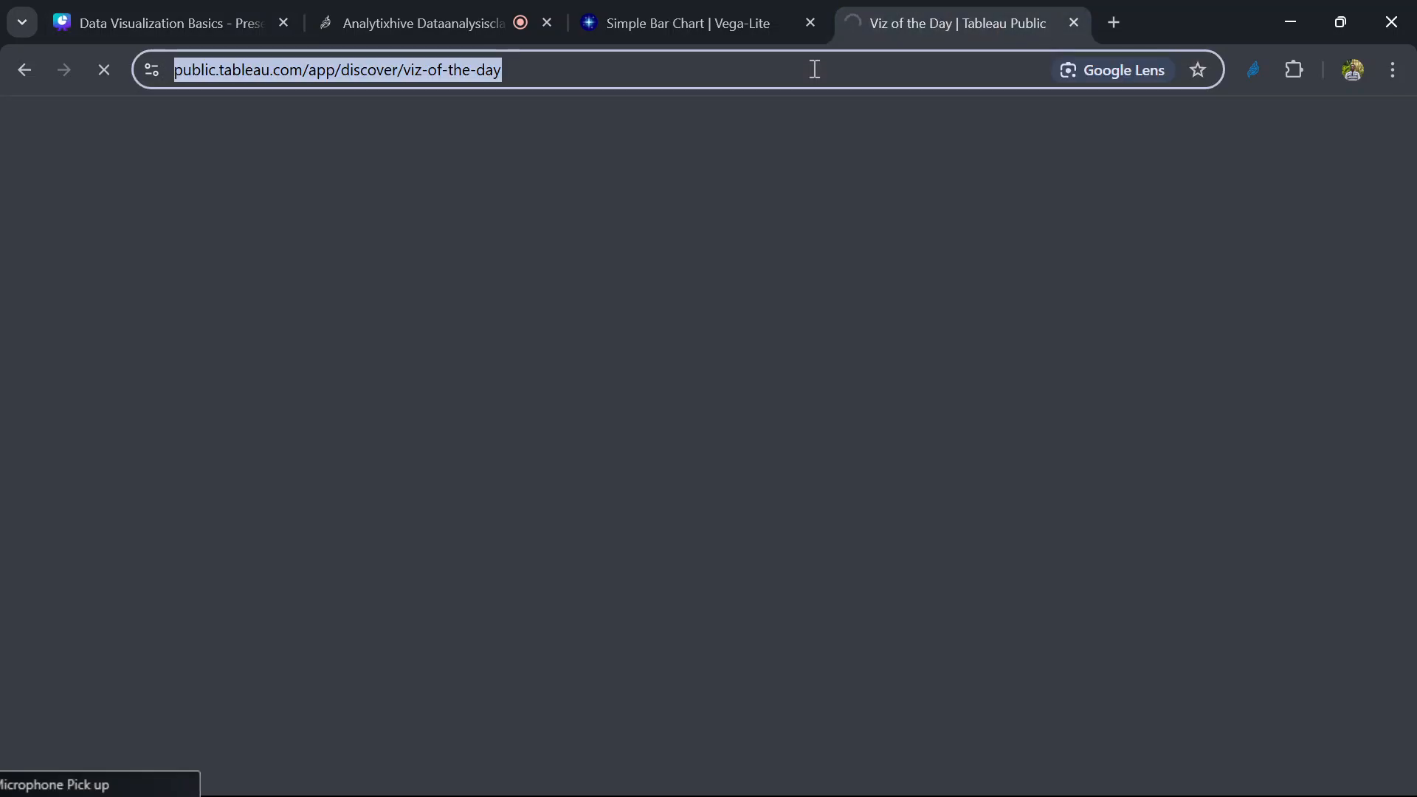
type("iso")
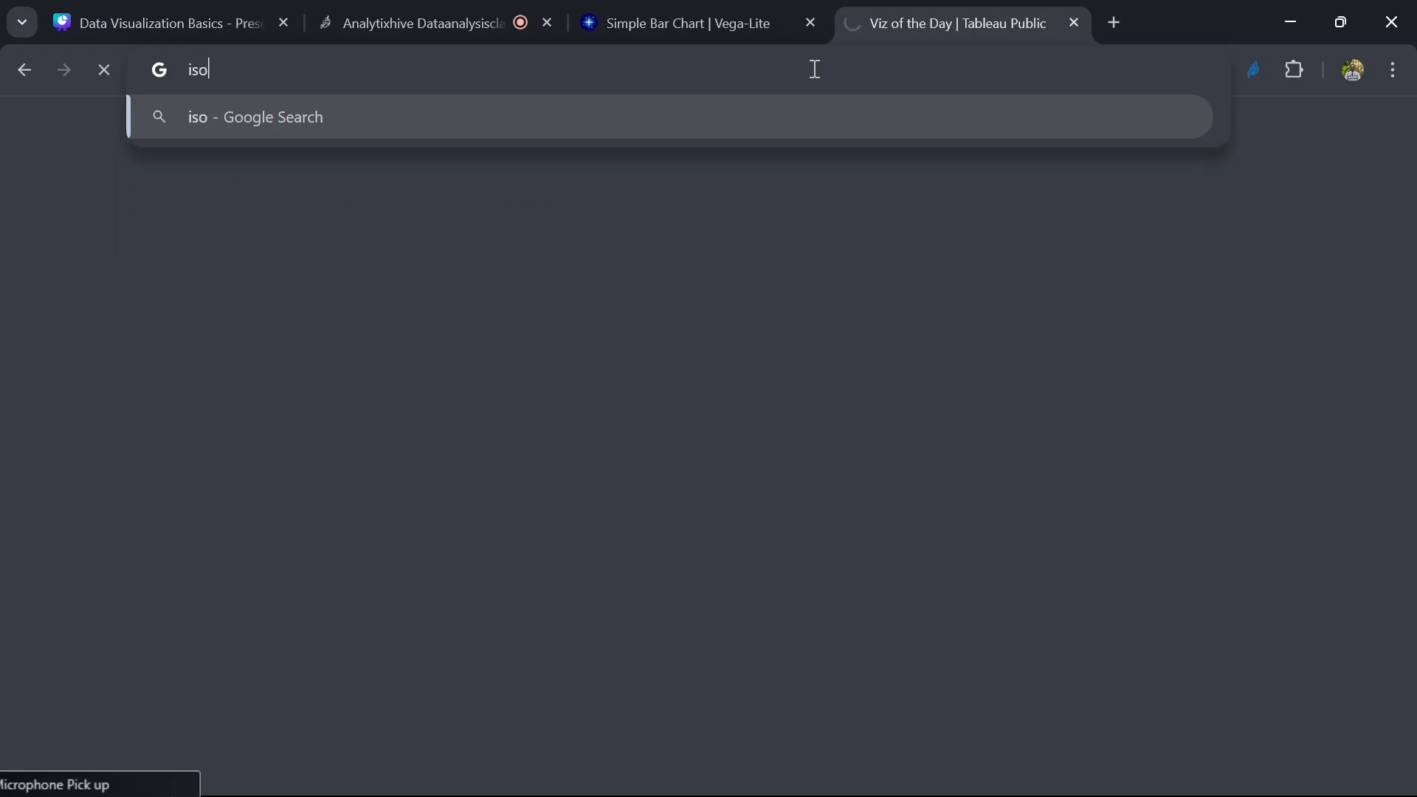
type(" 3")
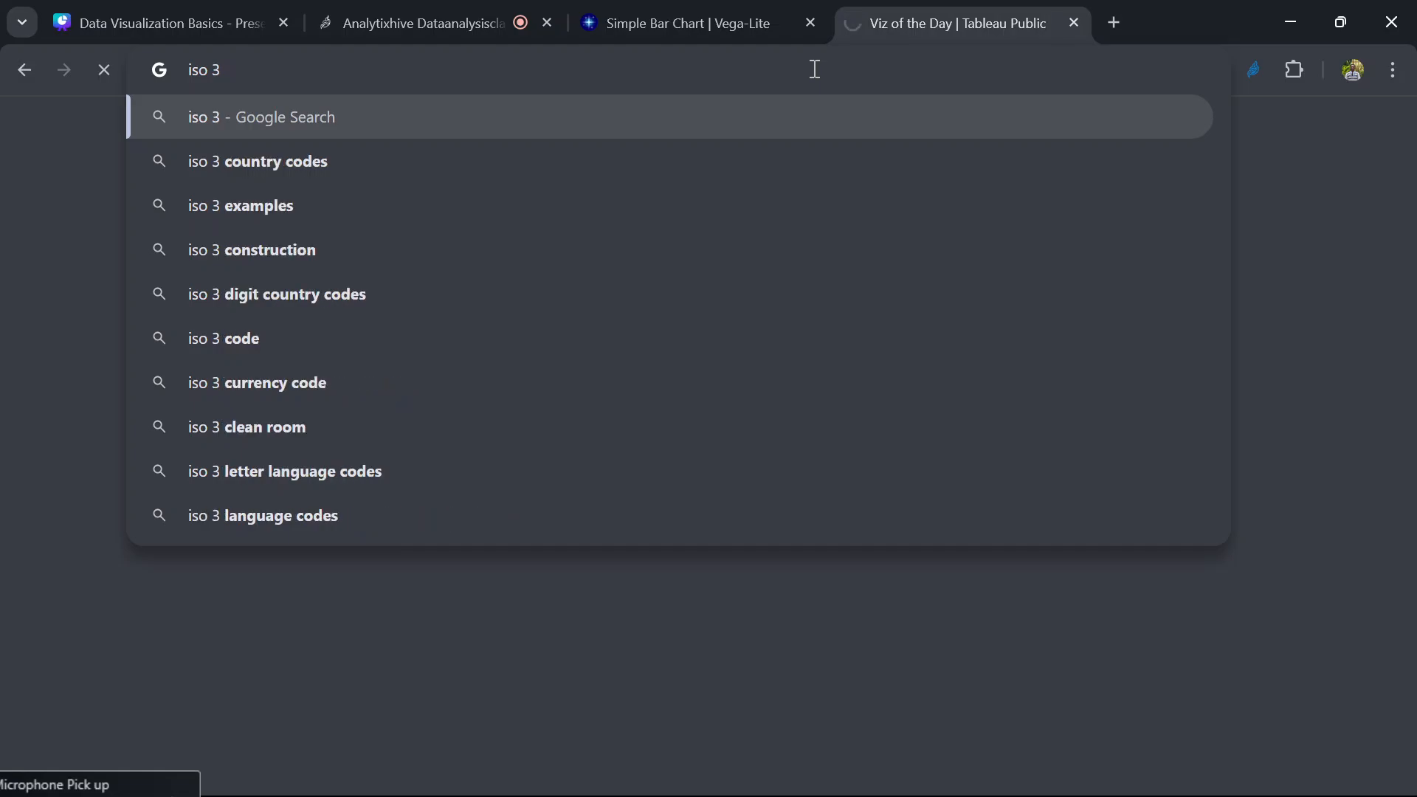
- Search the web for "iso 3 country codes"
type("l")
key("BackSpace")
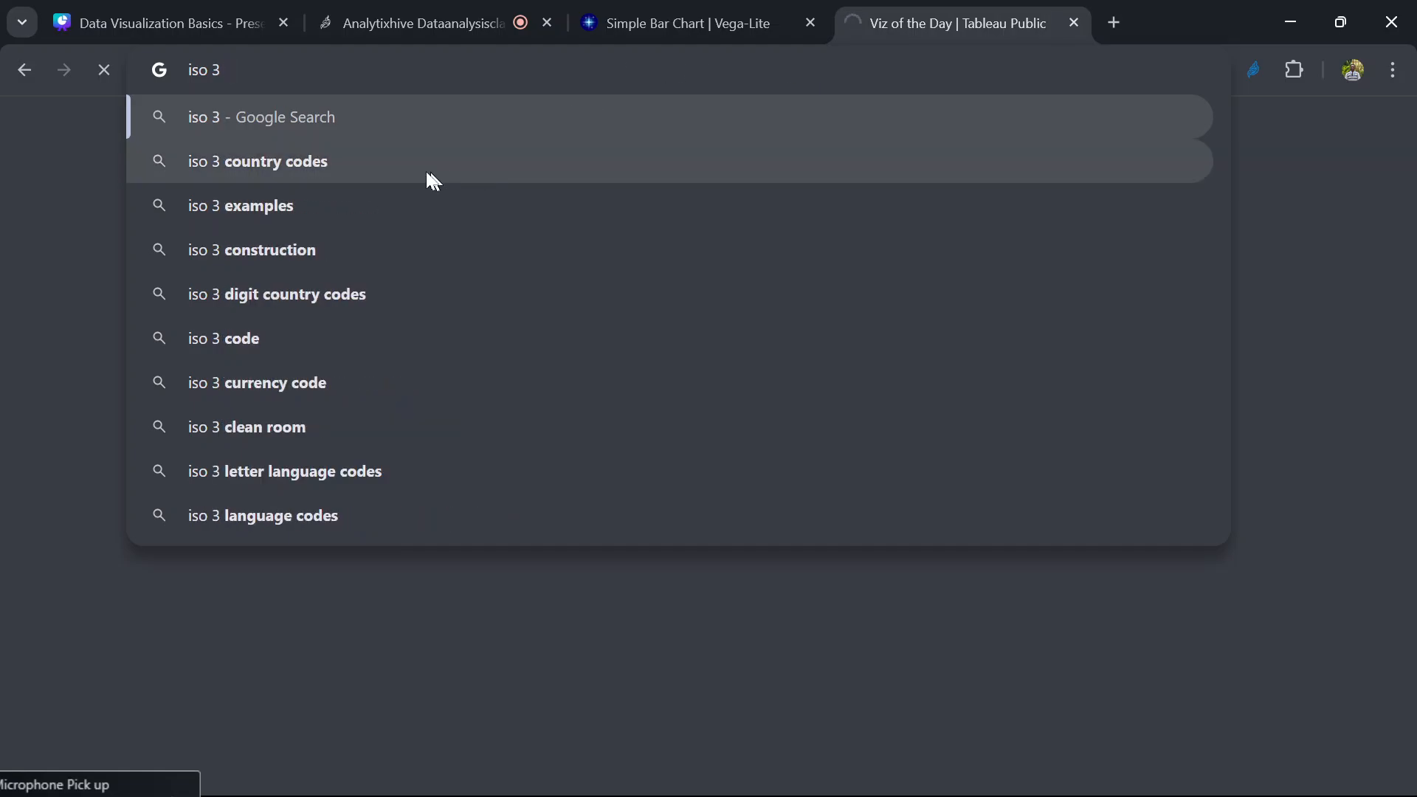
left_click(375, 162)
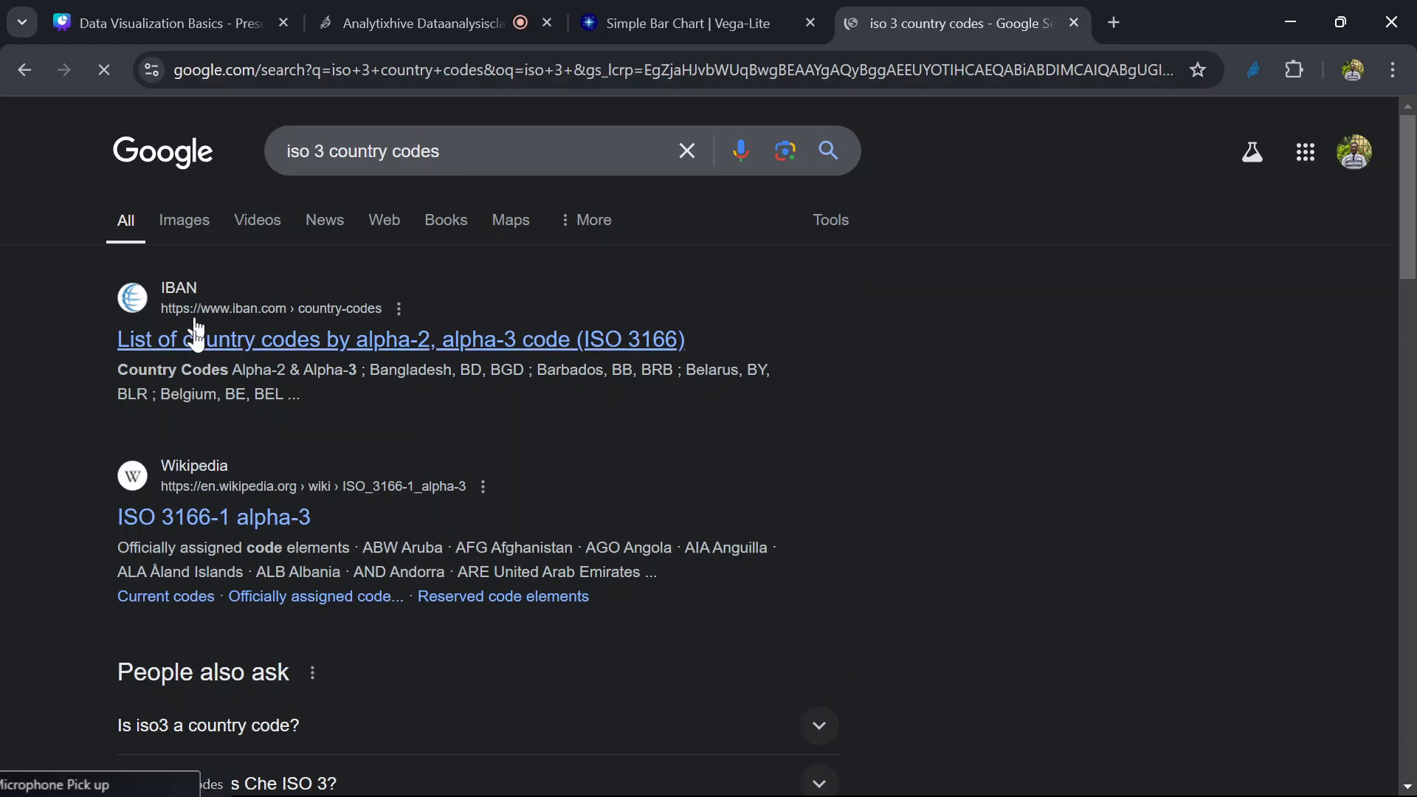
- Look through the search results for country code lists and open Wikipedia's ISO 3166-1 alpha-3 article
scroll(1124, 532, "down", 10)
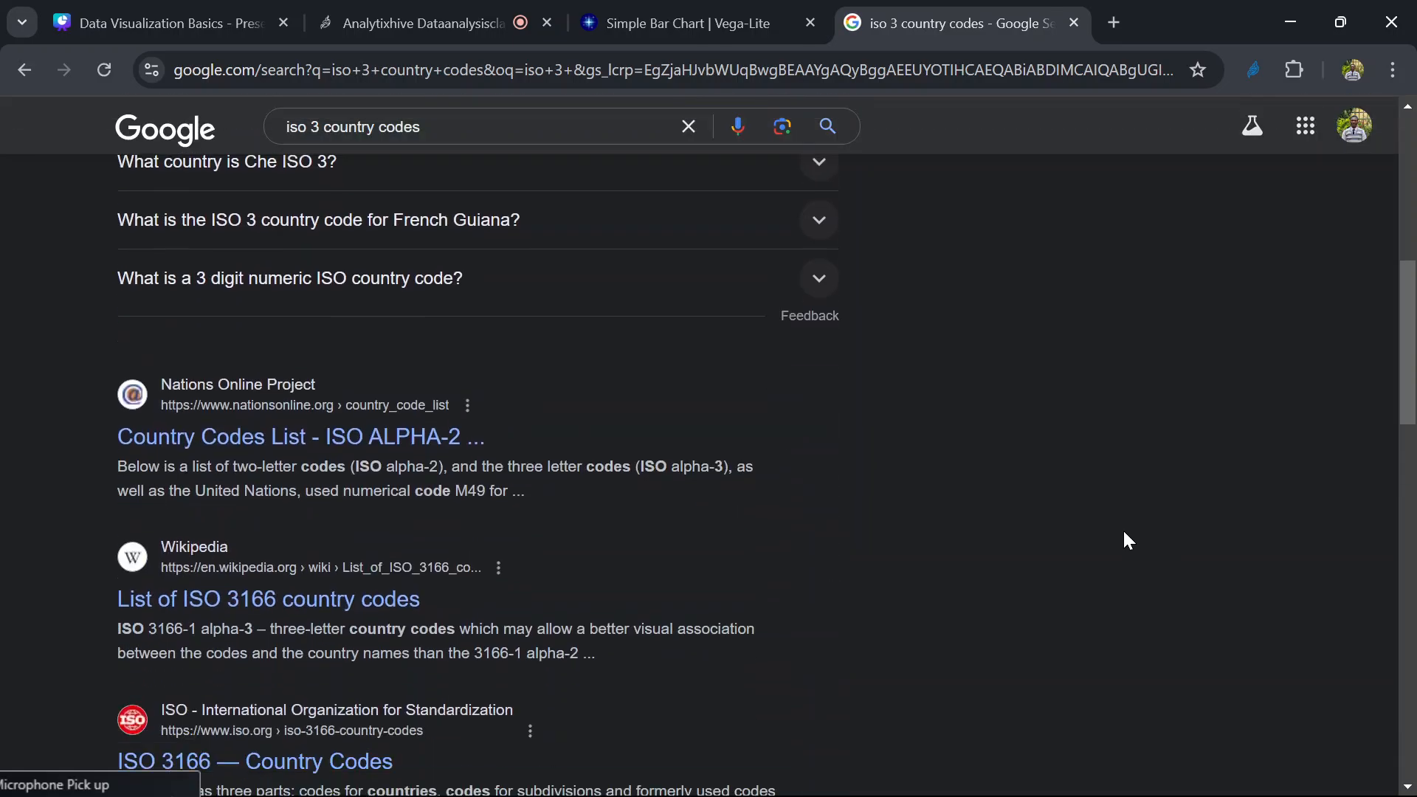
scroll(1125, 533, "up", 2)
scroll(1124, 533, "down", 1)
scroll(1124, 533, "down", 10)
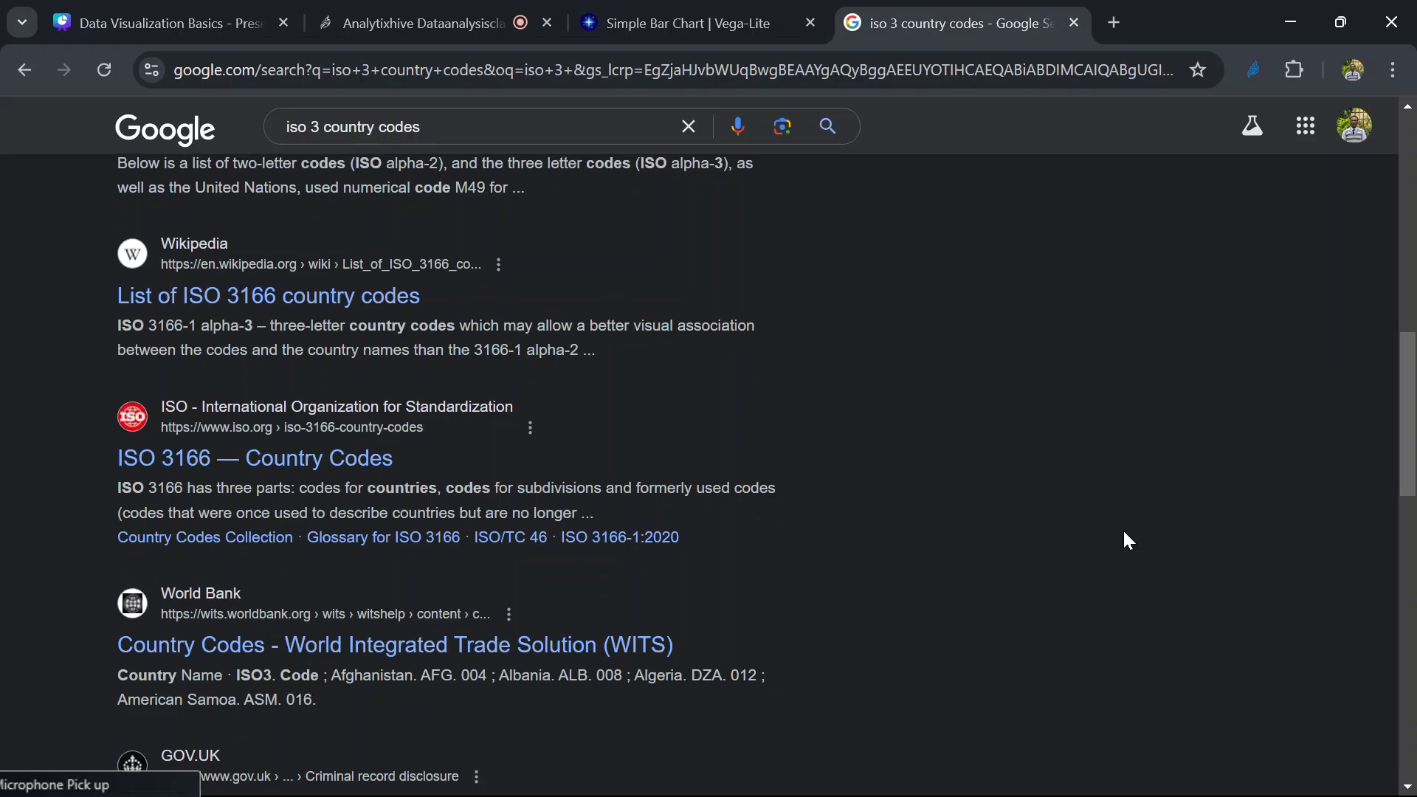
scroll(1124, 533, "down", 7)
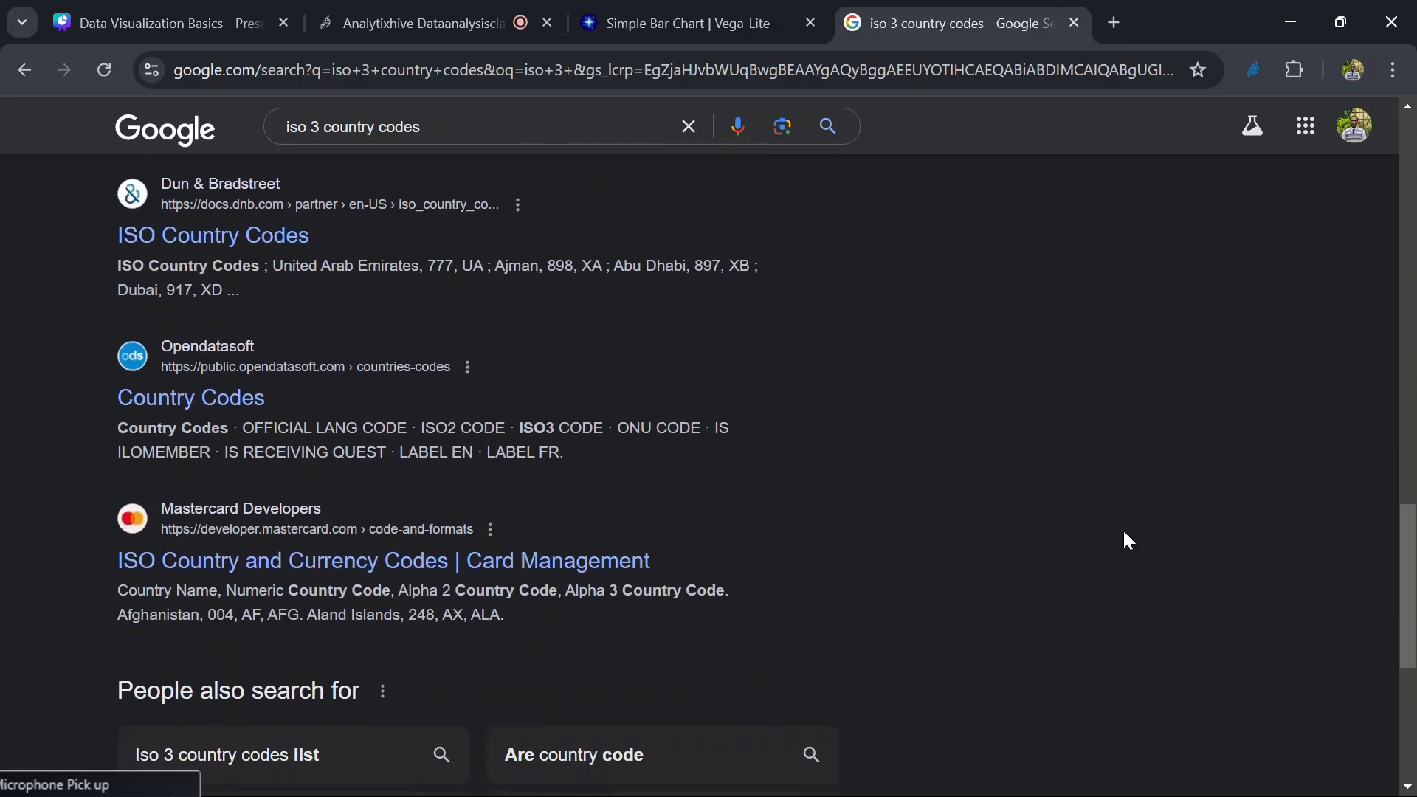
scroll(1124, 533, "up", 7)
scroll(1124, 532, "up", 10)
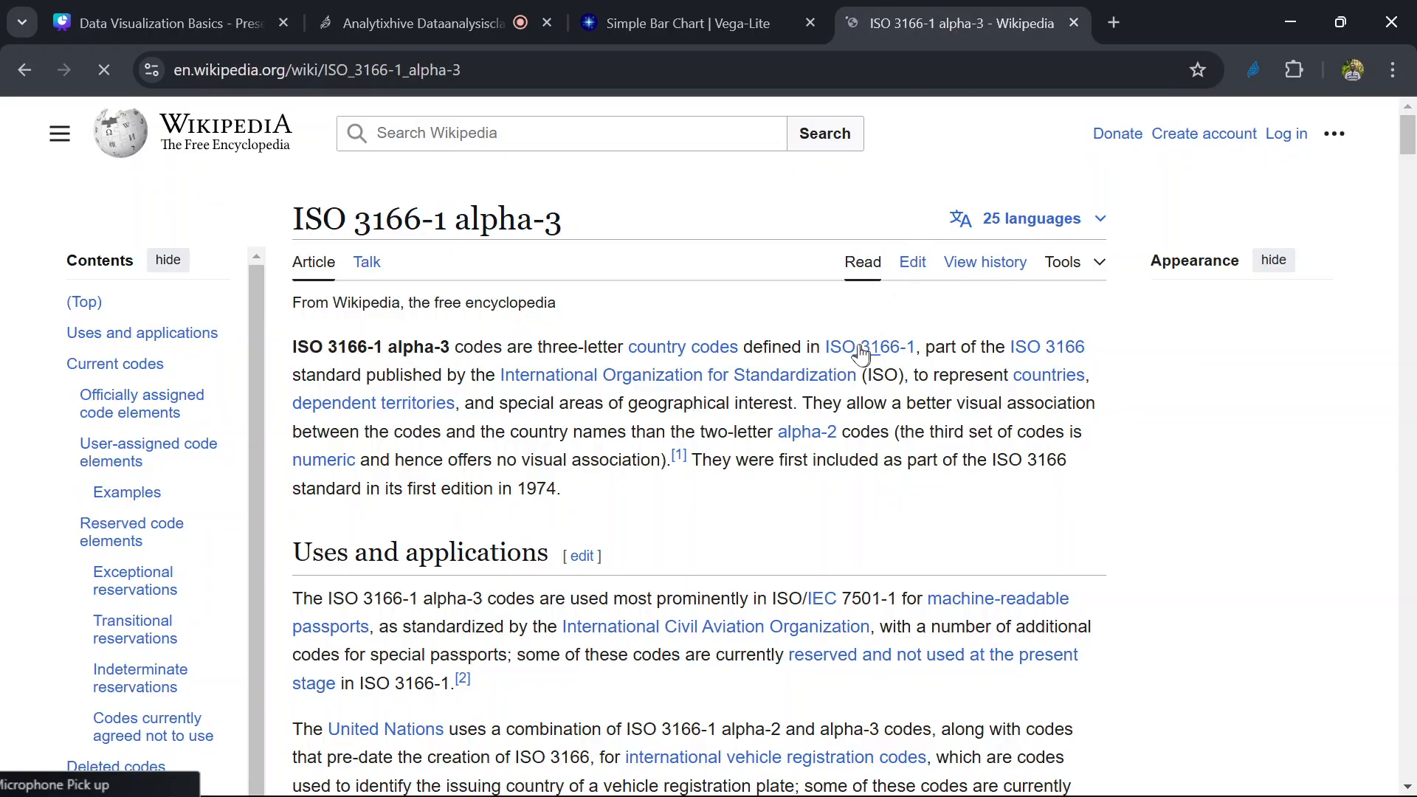
- Examine the article's list of officially assigned three-letter codes, down to the entries around Nigeria
scroll(975, 476, "down", 5)
scroll(975, 476, "down", 5)
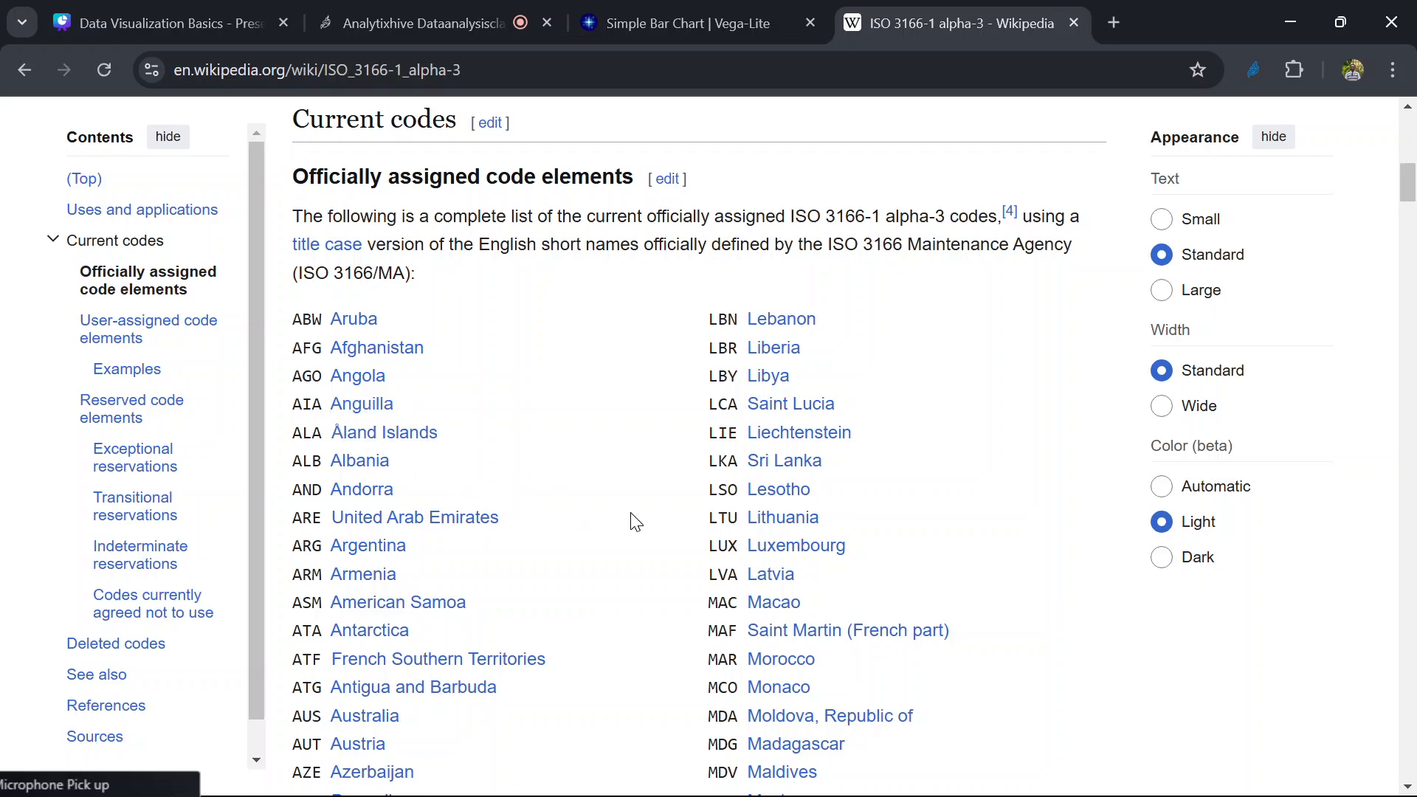
scroll(634, 522, "down", 7)
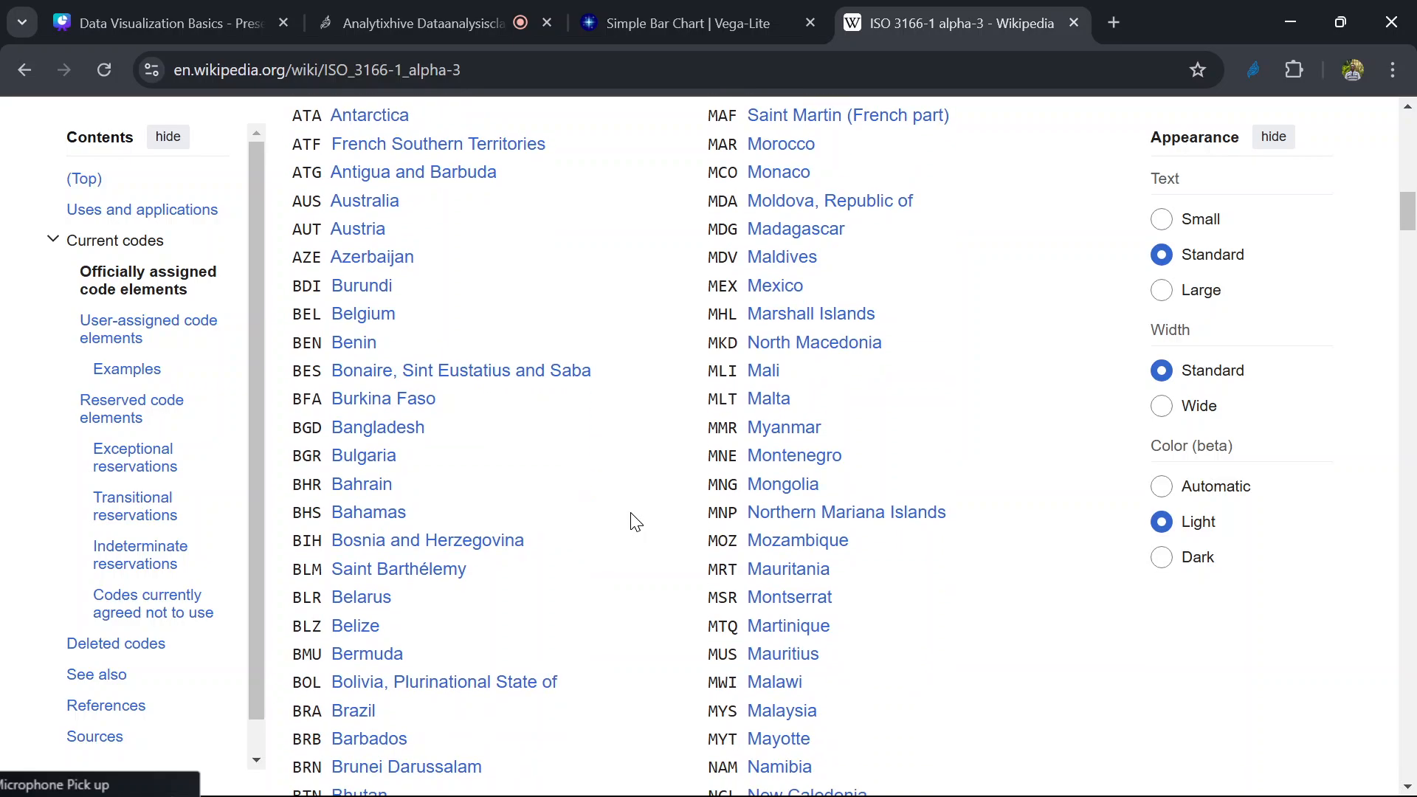
scroll(635, 522, "down", 7)
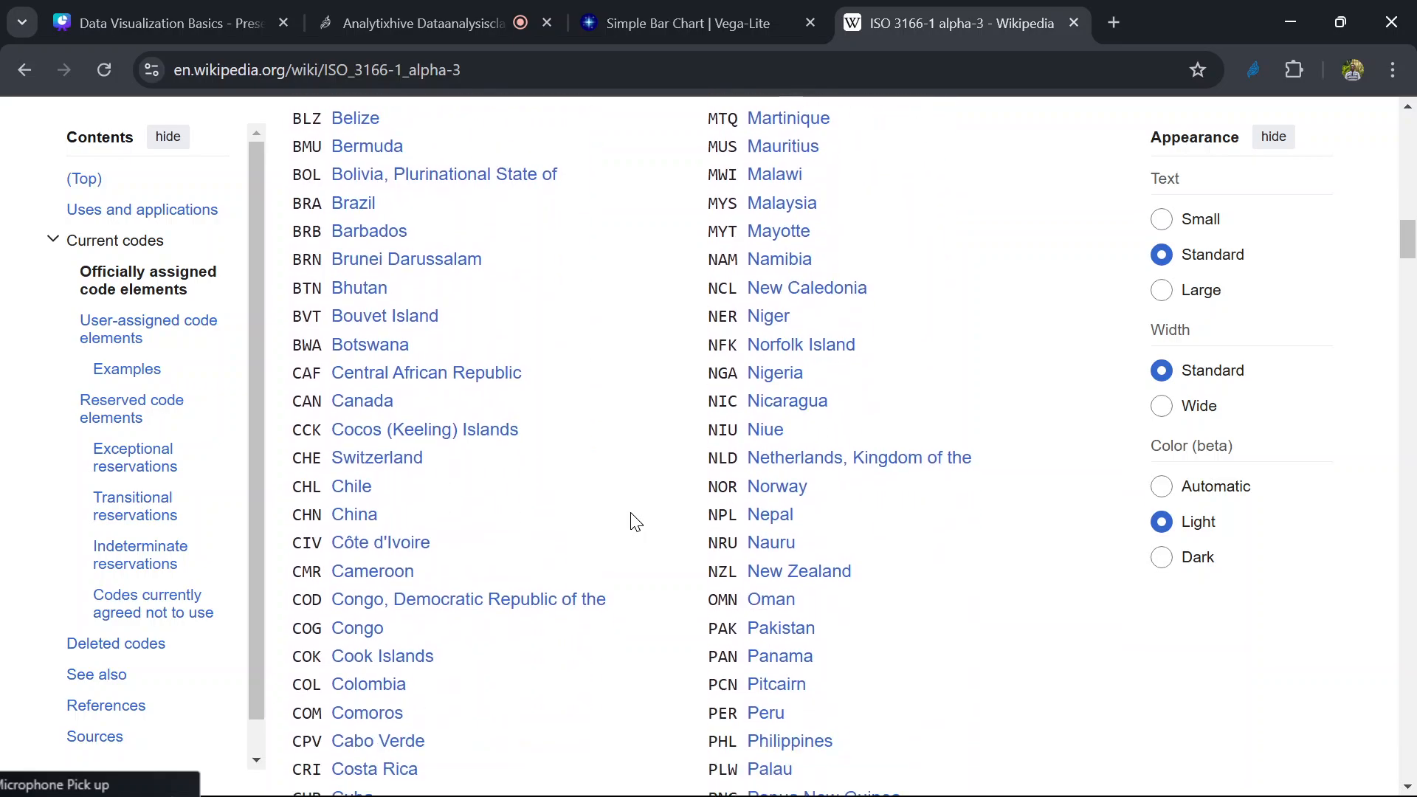
scroll(635, 522, "down", 7)
scroll(635, 522, "up", 5)
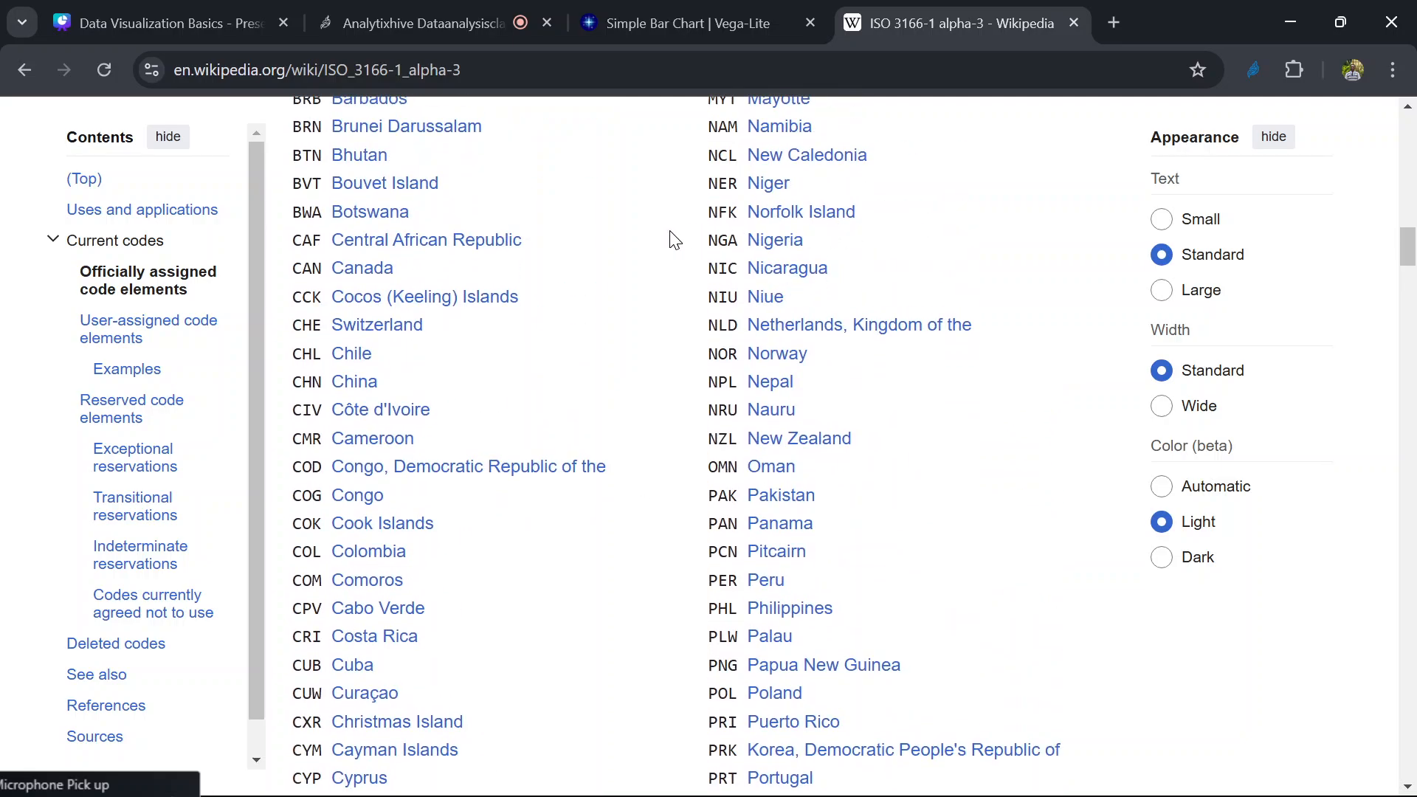
- Highlight the Nigeria entry with its code NGA in the list, and clear the selection
left_click_drag(772, 236, 838, 237)
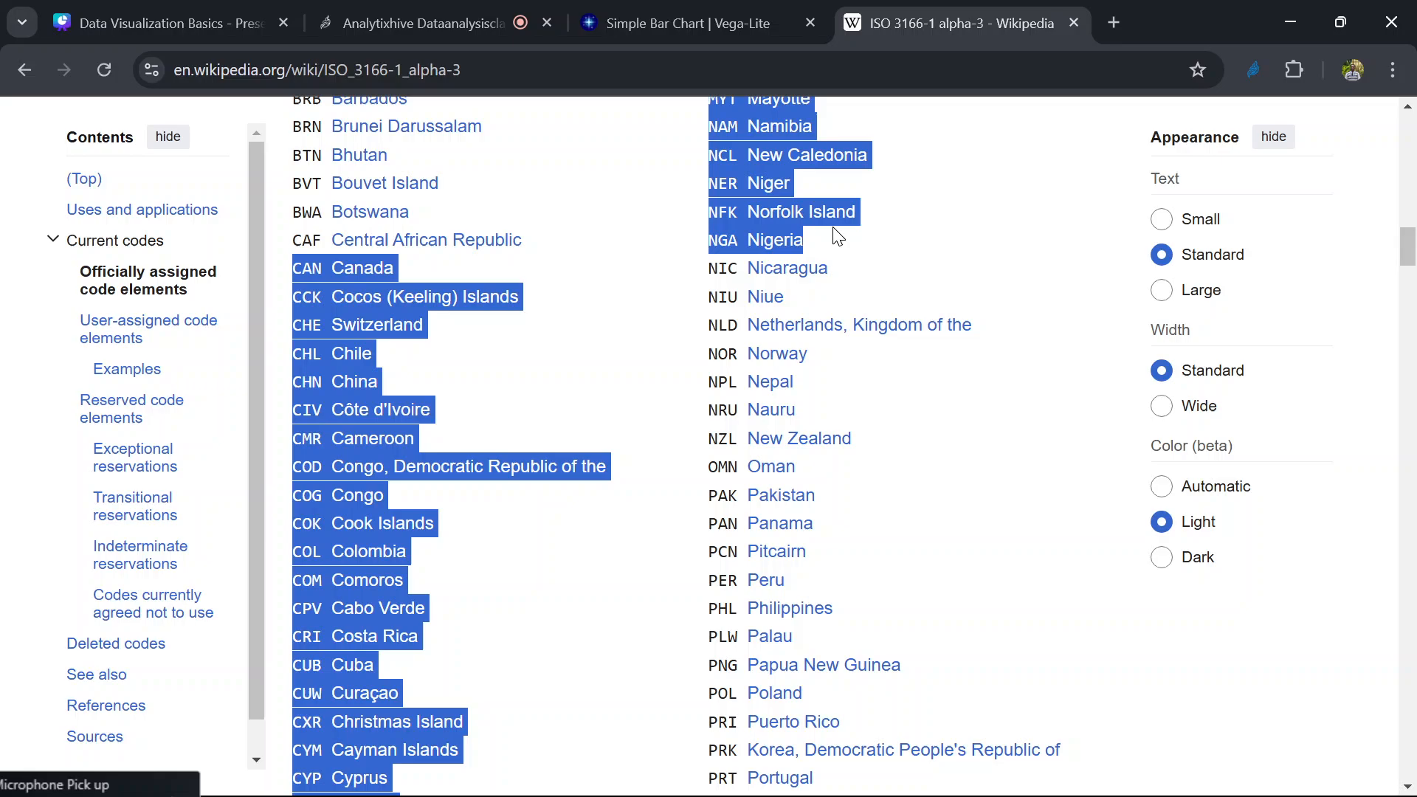
left_click(916, 258)
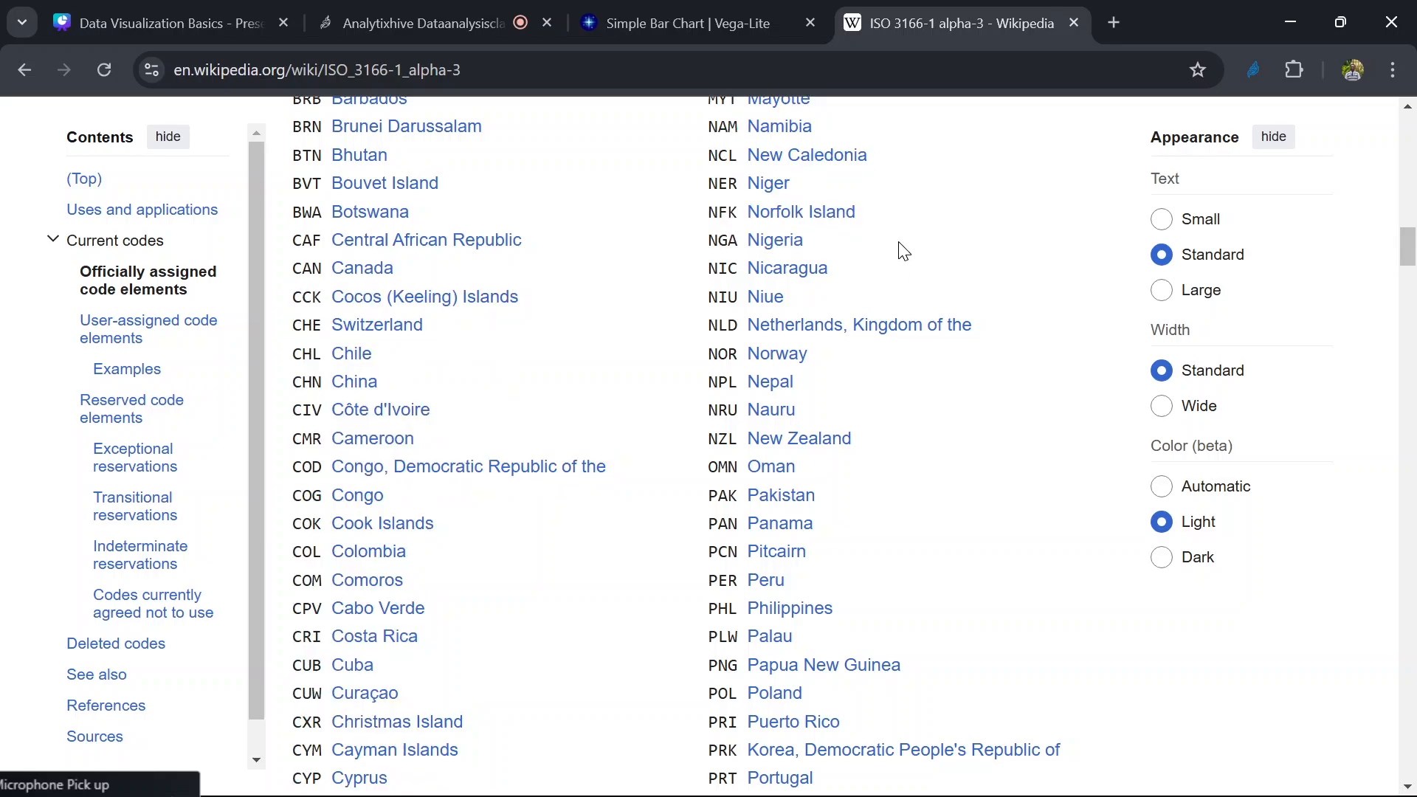
left_click_drag(804, 240, 740, 236)
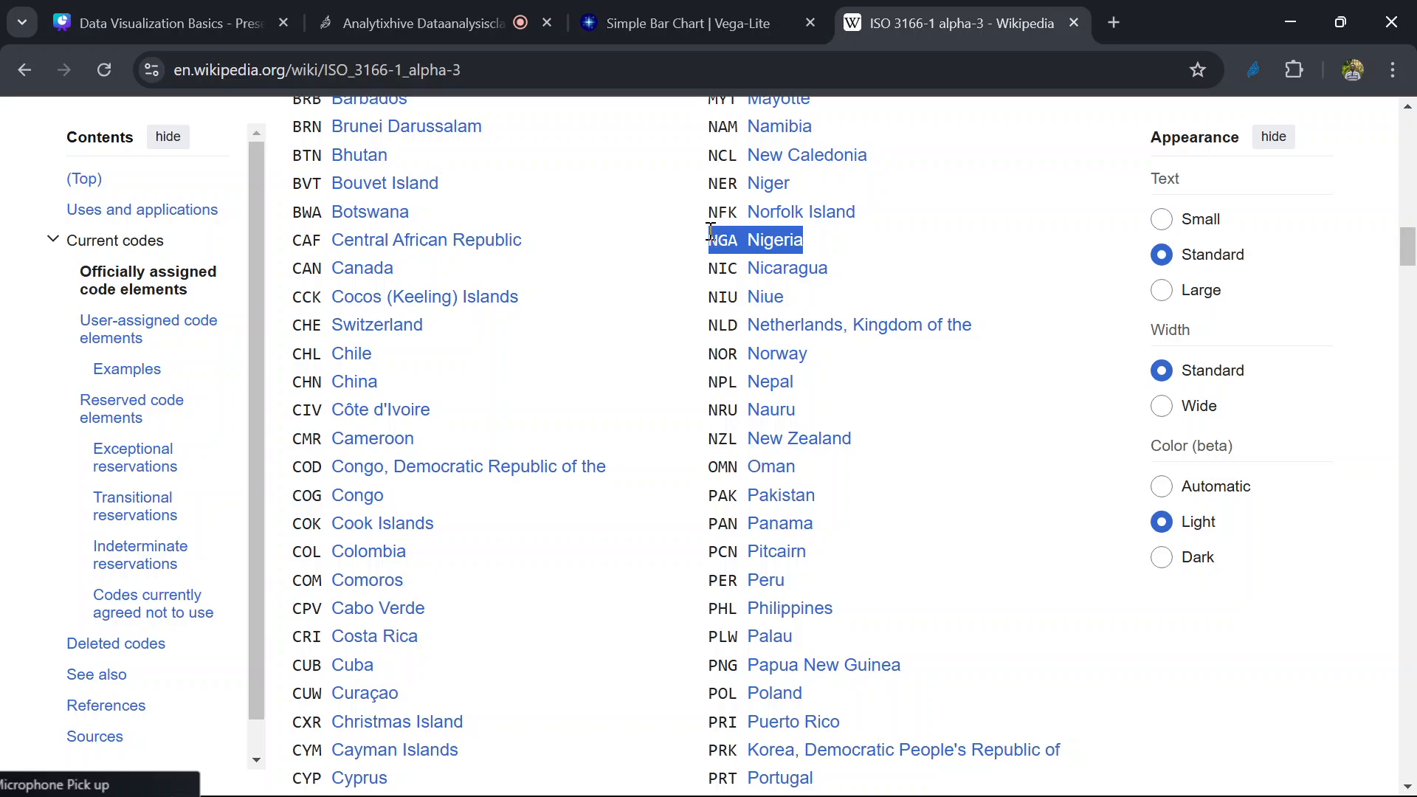
left_click_drag(698, 185, 802, 178)
scroll(802, 178, "up", 1)
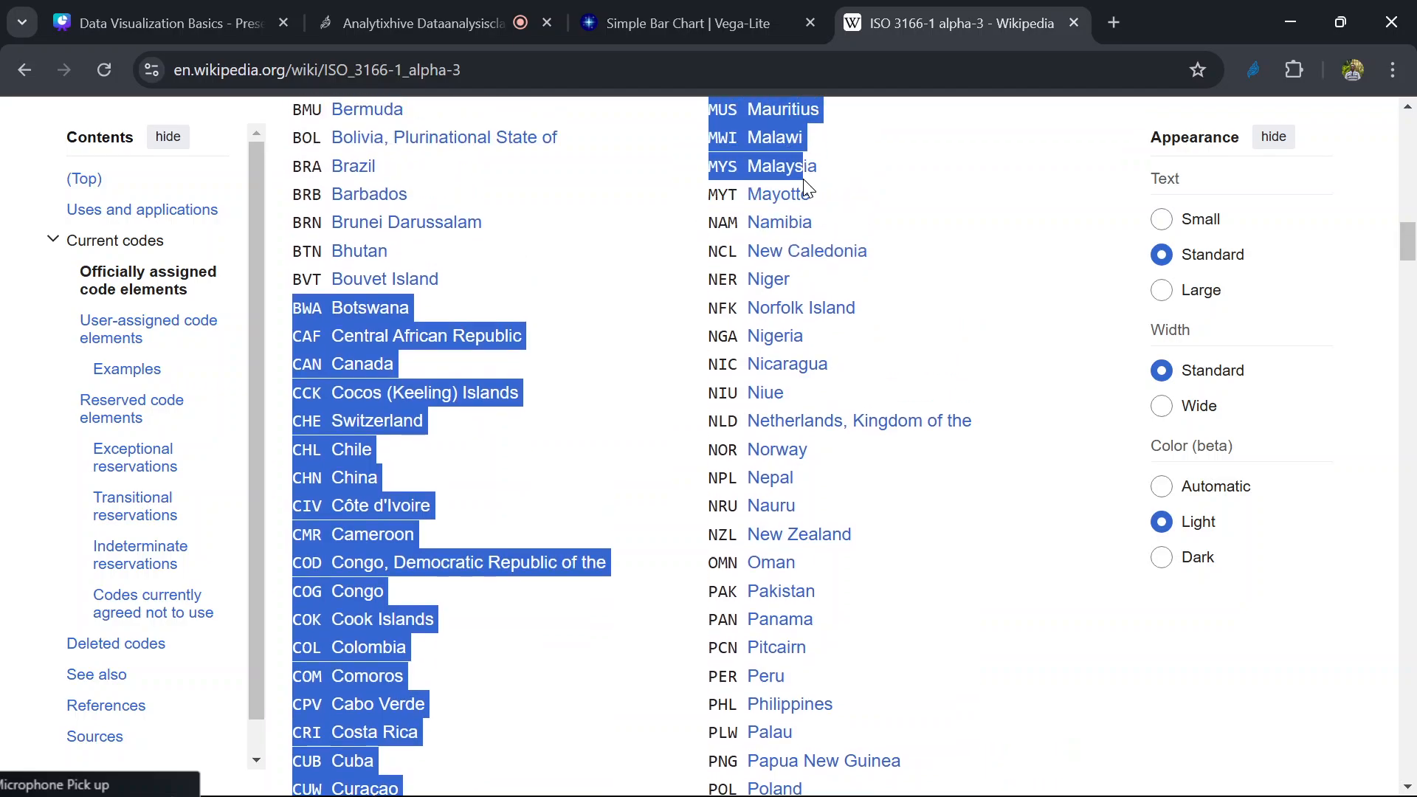
left_click(797, 209)
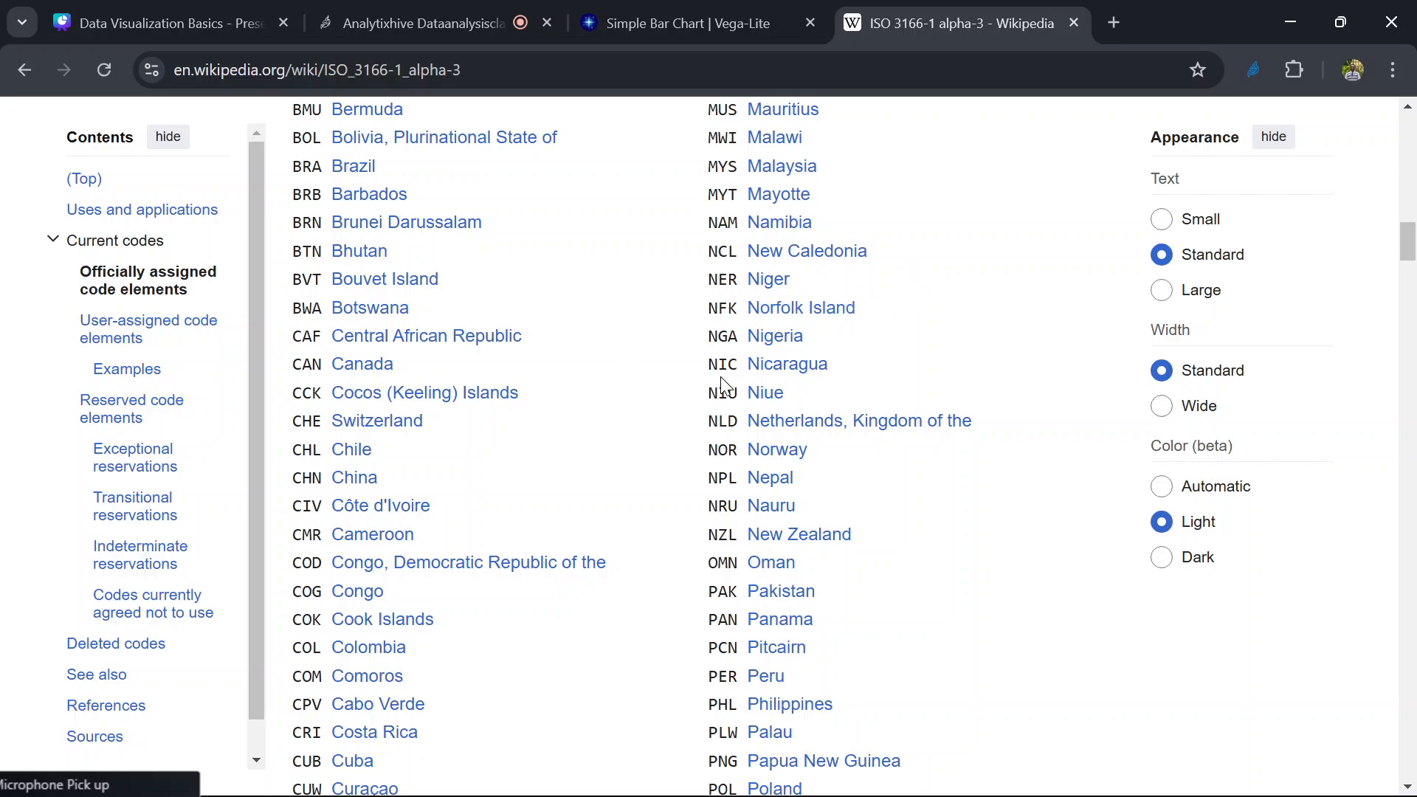
- Switch to the untitled report in Power BI Desktop
mouse_move(952, 771)
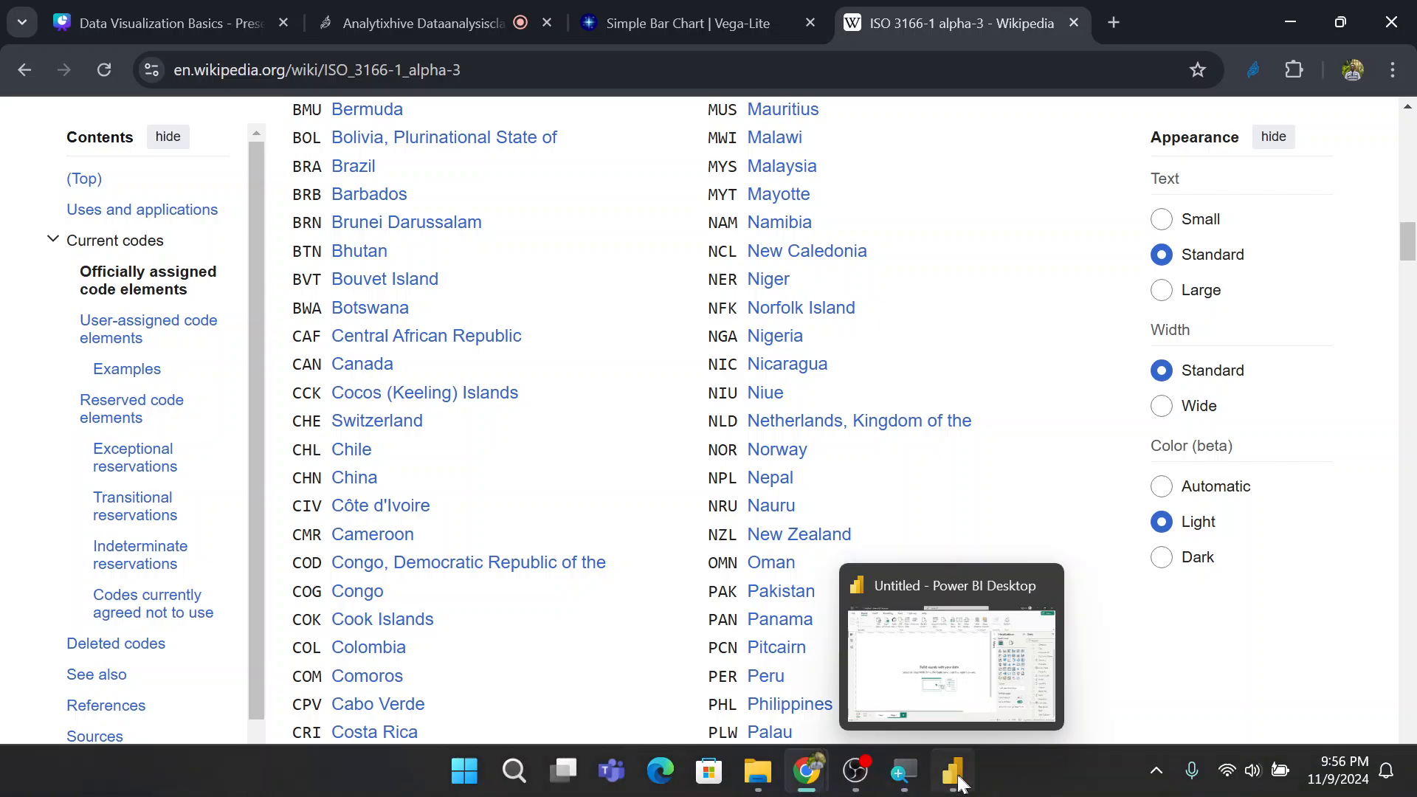
left_click(976, 580)
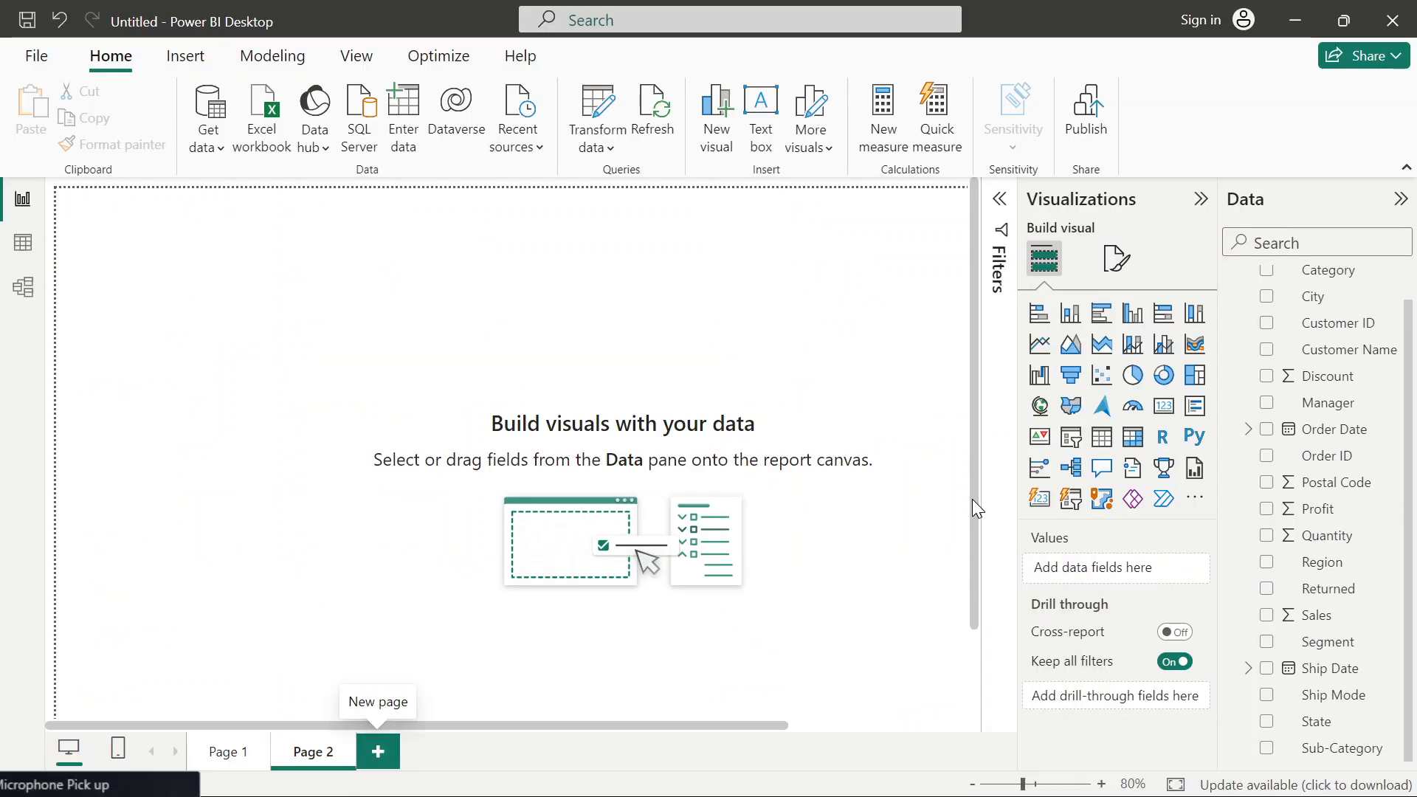
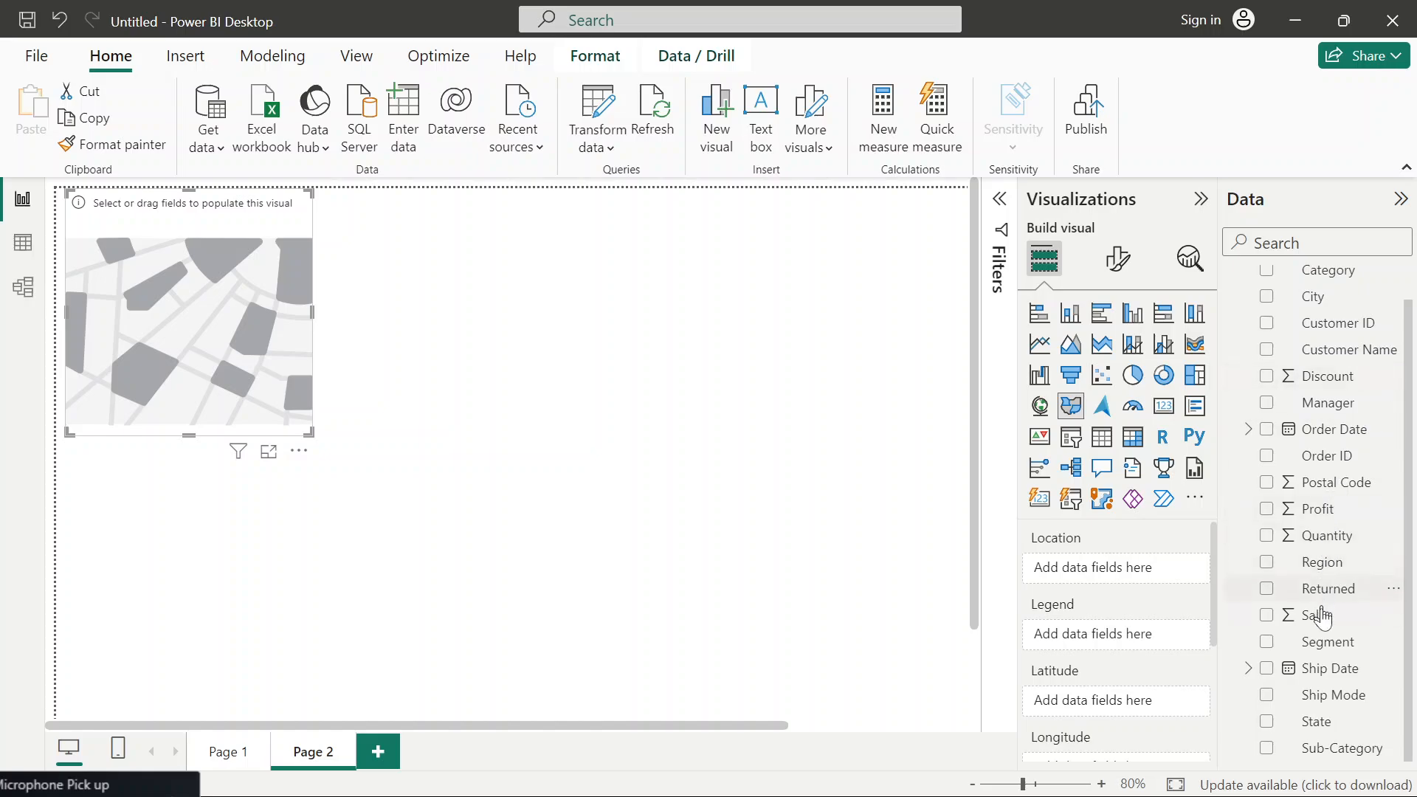
- Add a filled map visual to Page 2 and assign the City field as its Location
mouse_move(1332, 625)
left_mouse_down()
mouse_move(1091, 642)
mouse_move(1174, 753)
mouse_move(1234, 631)
mouse_move(1345, 607)
mouse_move(1356, 633)
left_mouse_up()
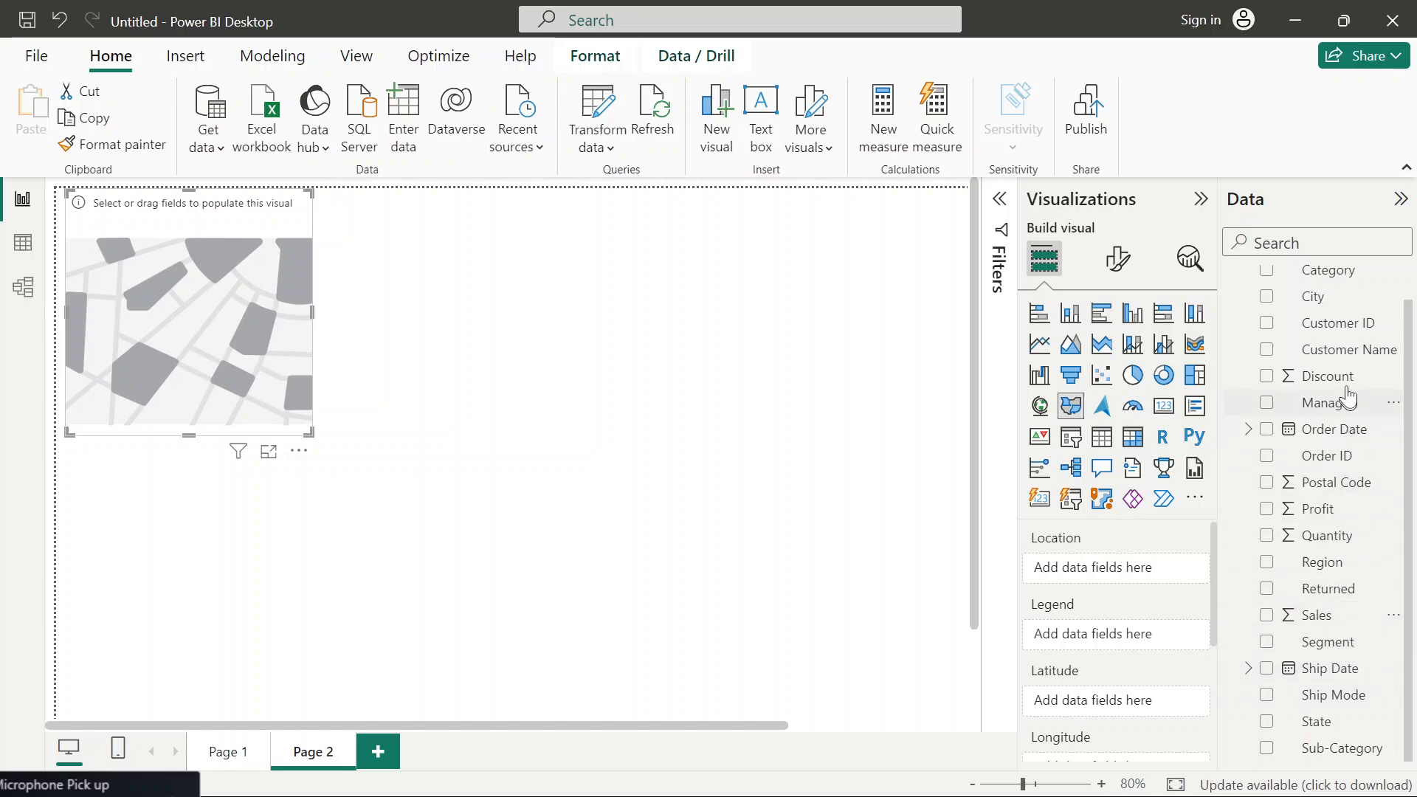
scroll(1341, 321, "up", 1)
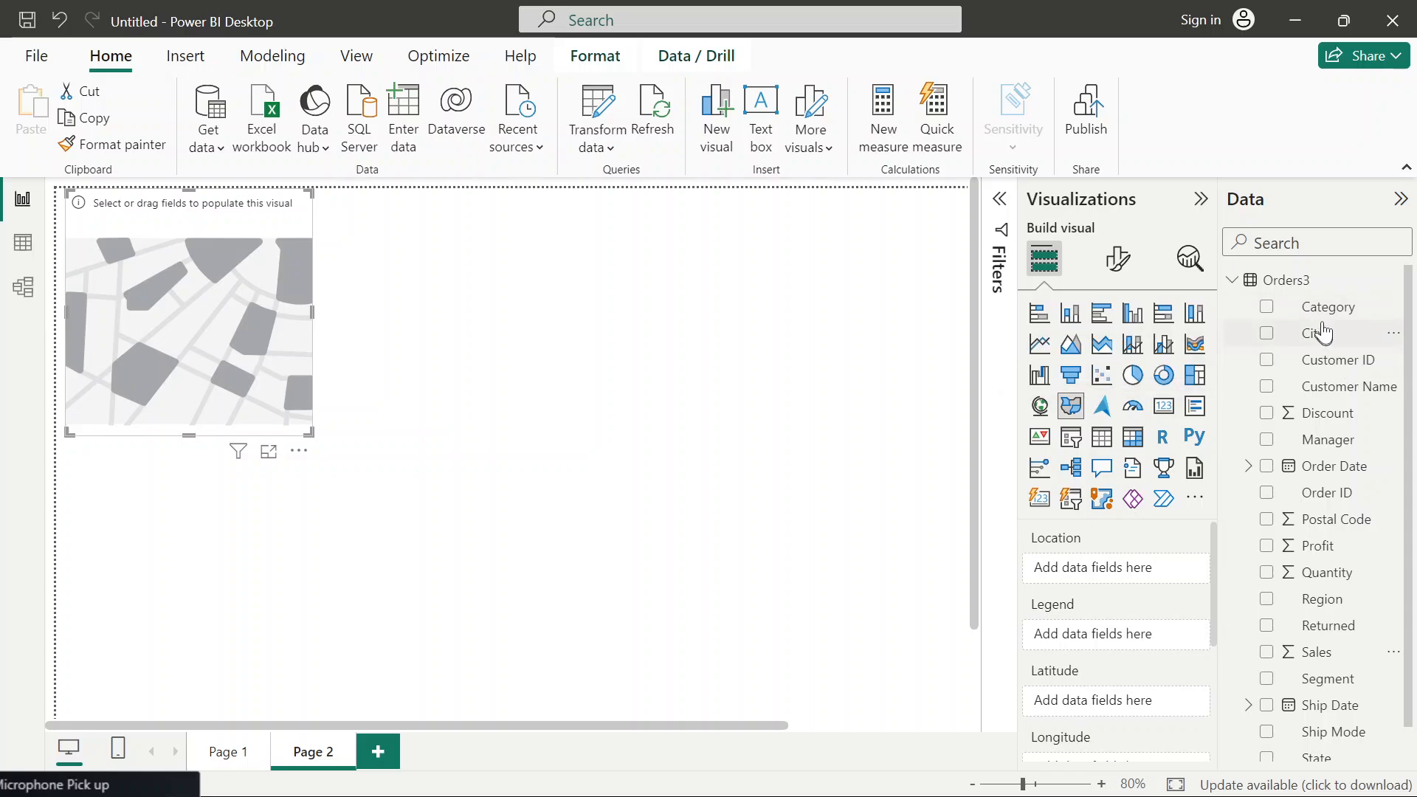
left_click_drag(1312, 339, 1123, 573)
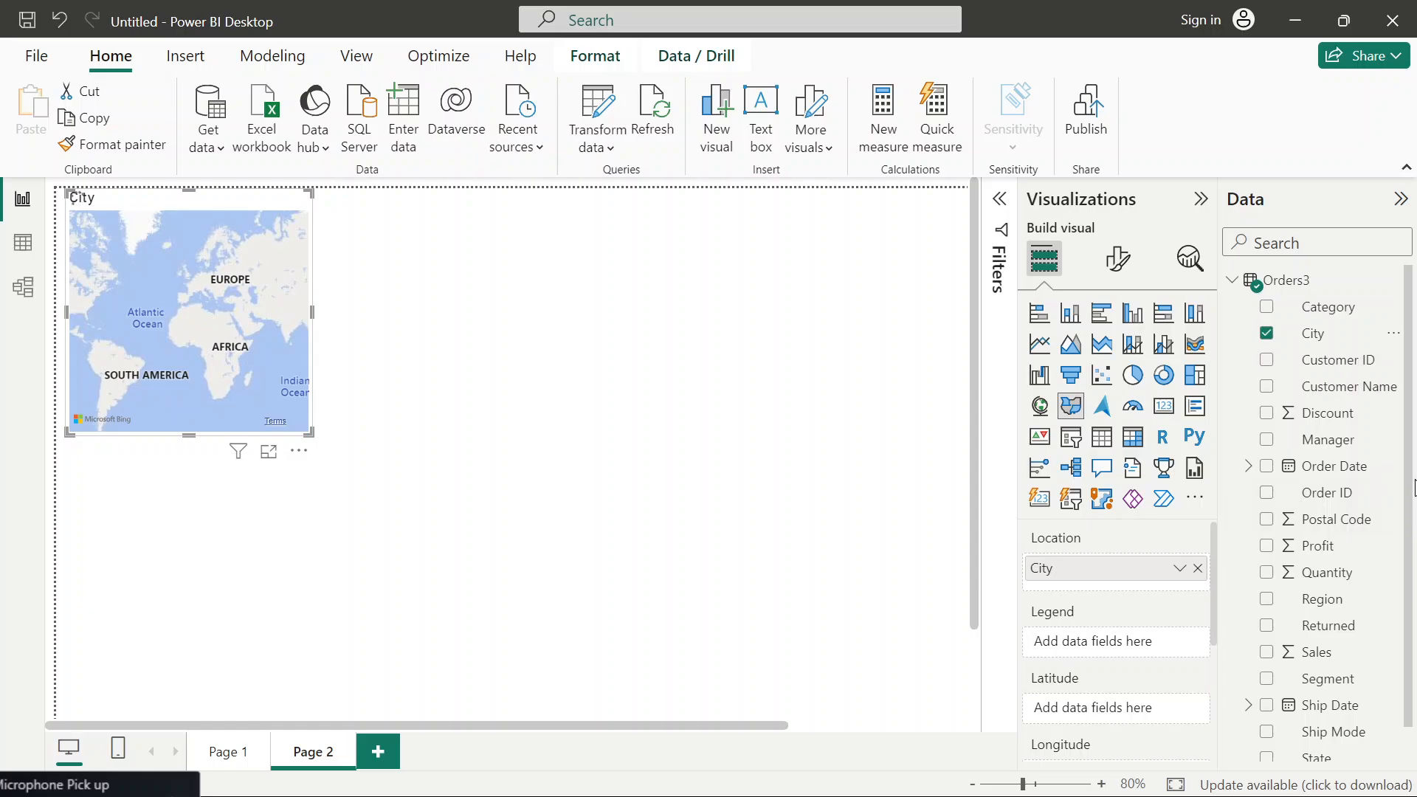
- Check the filled map's remaining field wells, widen the visual, and delete it from the page
scroll(1412, 478, "down", 1)
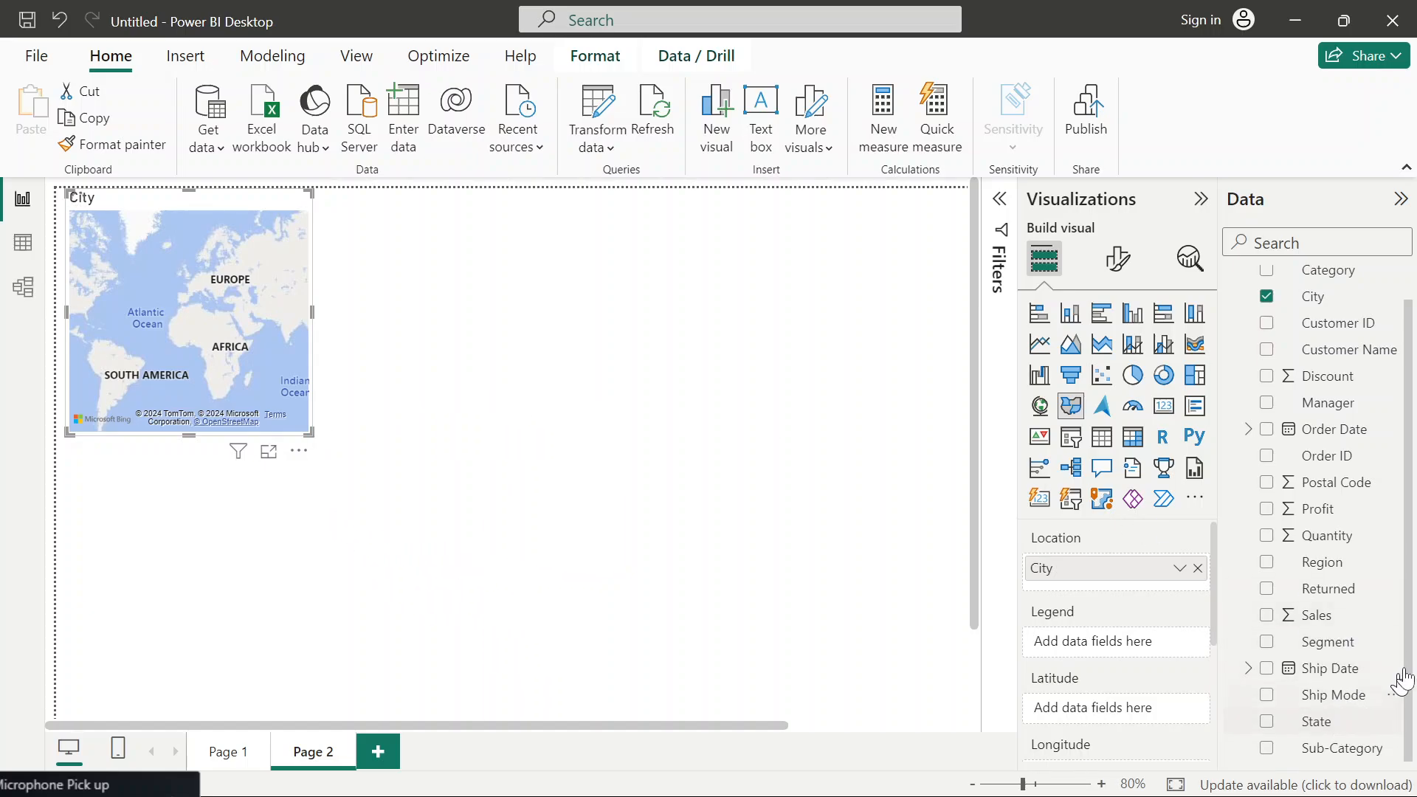
left_click_drag(1411, 655, 1416, 697)
scroll(1118, 648, "down", 5)
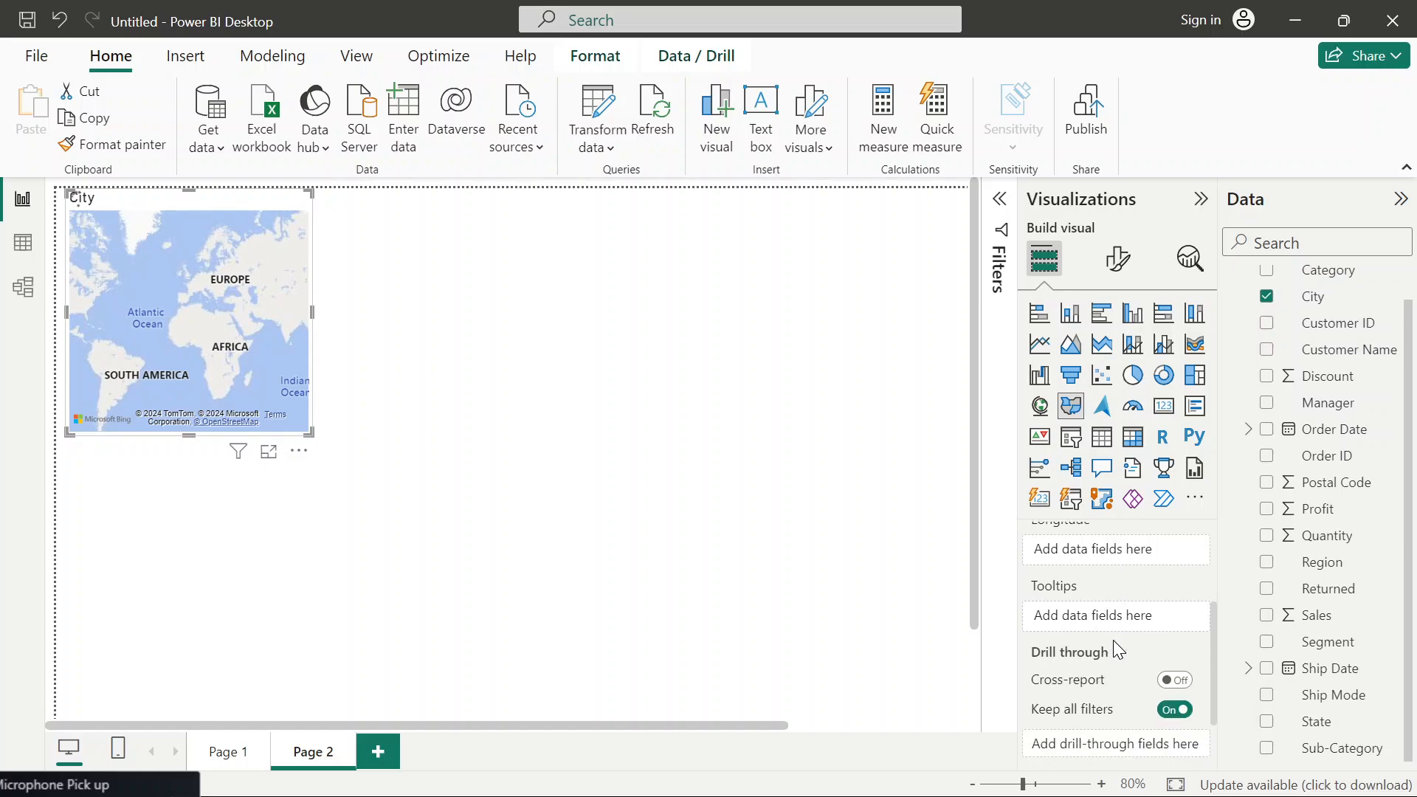
scroll(1118, 648, "up", 5)
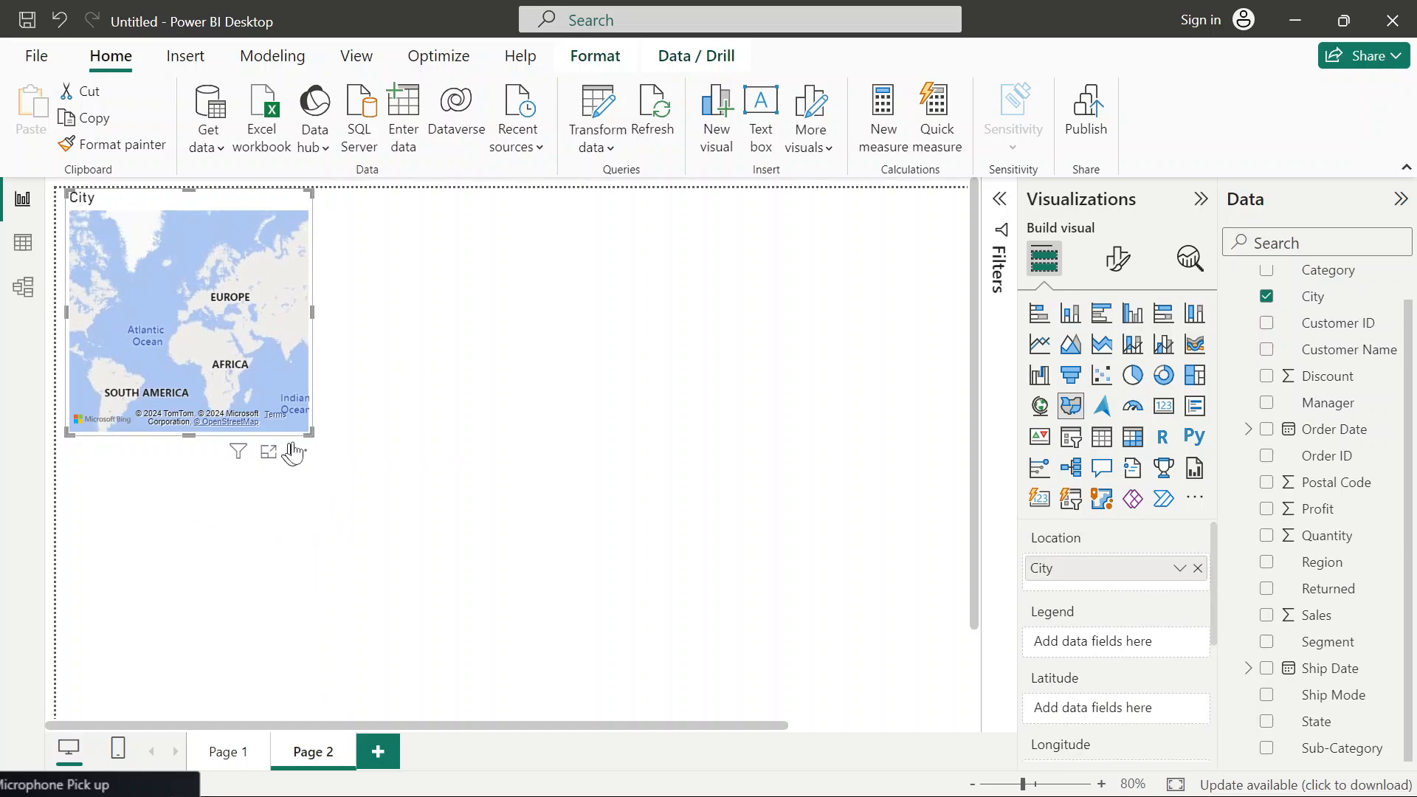
left_click_drag(310, 428, 382, 251)
left_click_drag(470, 383, 470, 383)
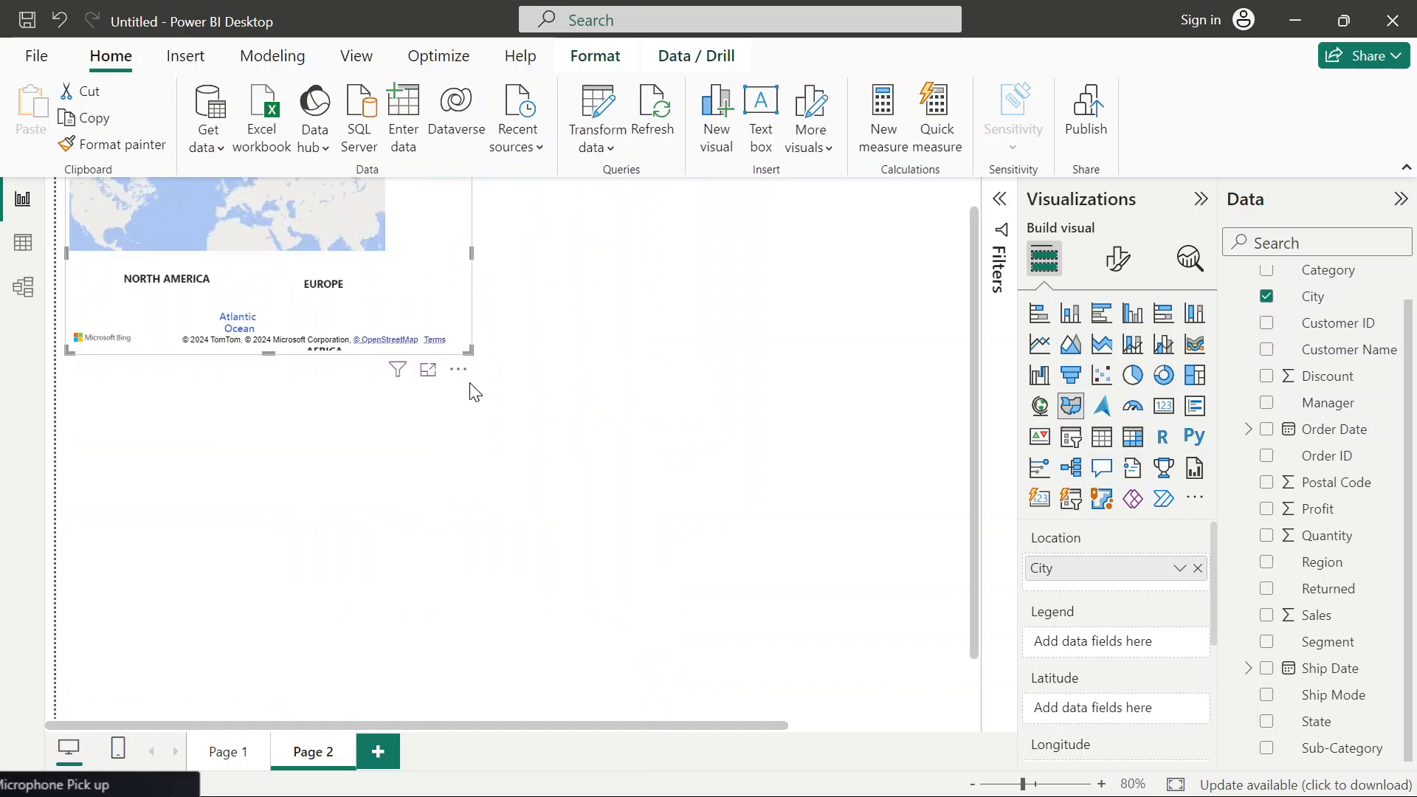
scroll(470, 383, "up", 1)
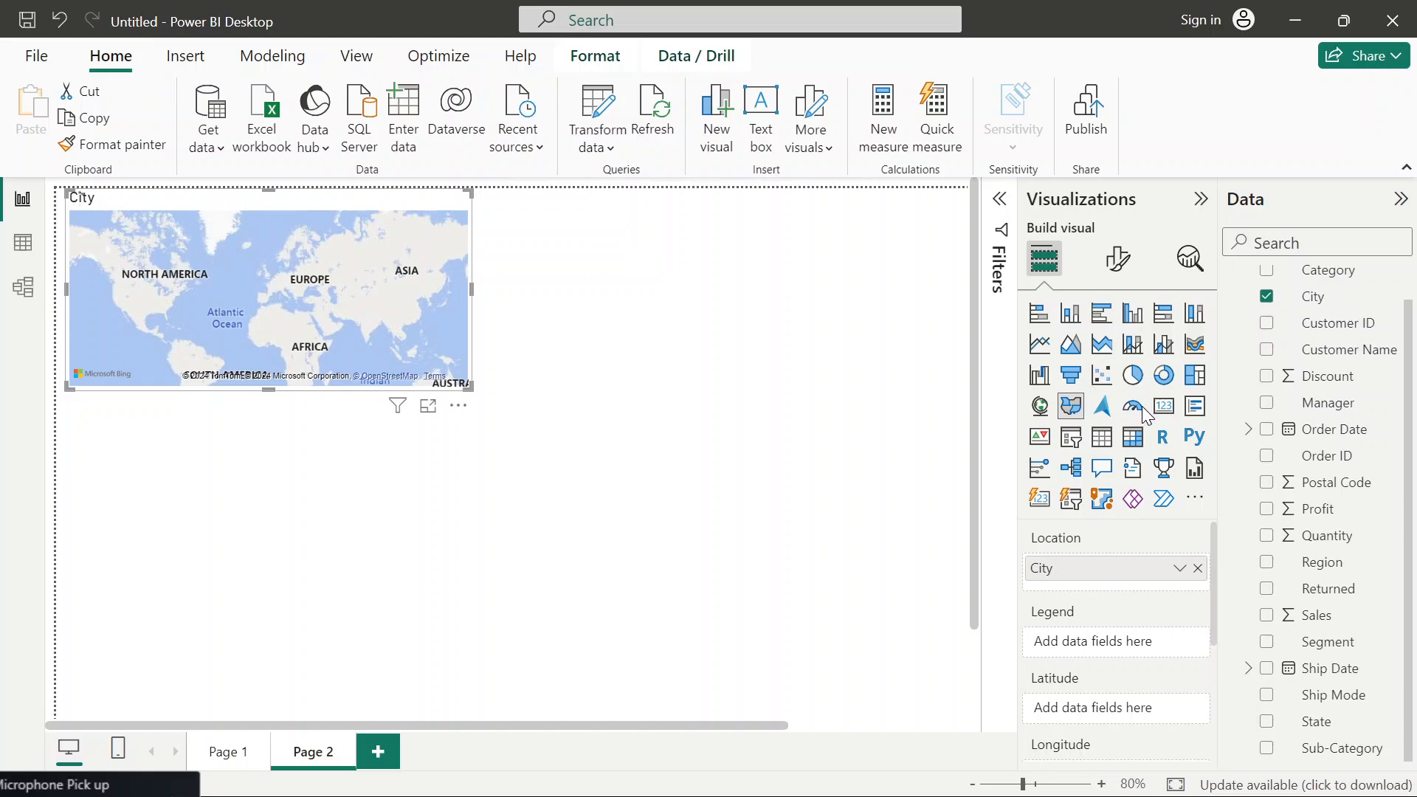
key("Delete")
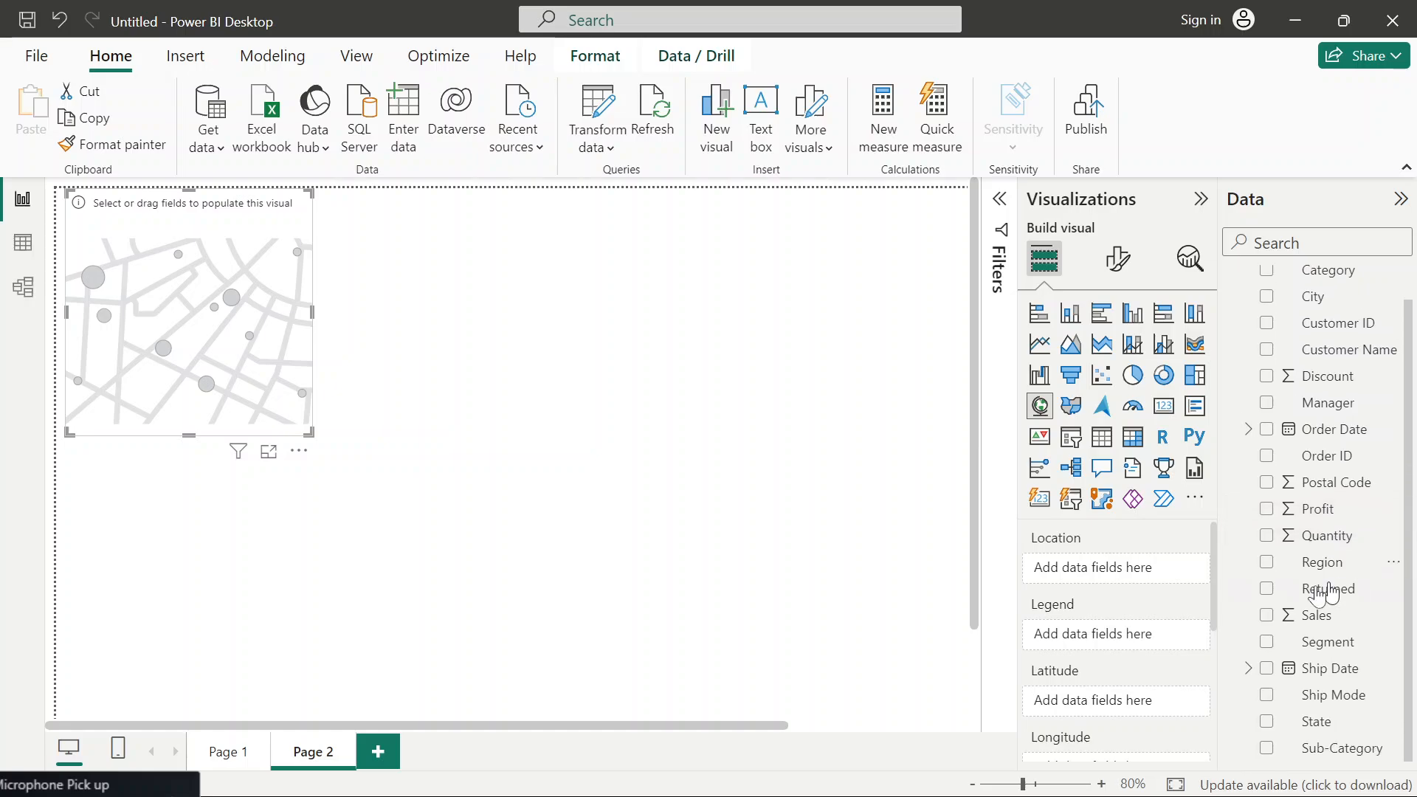
- Insert a bubble map visual on Page 2 and assign the City field from Orders3 as its Location
left_click_drag(1222, 564, 1246, 532)
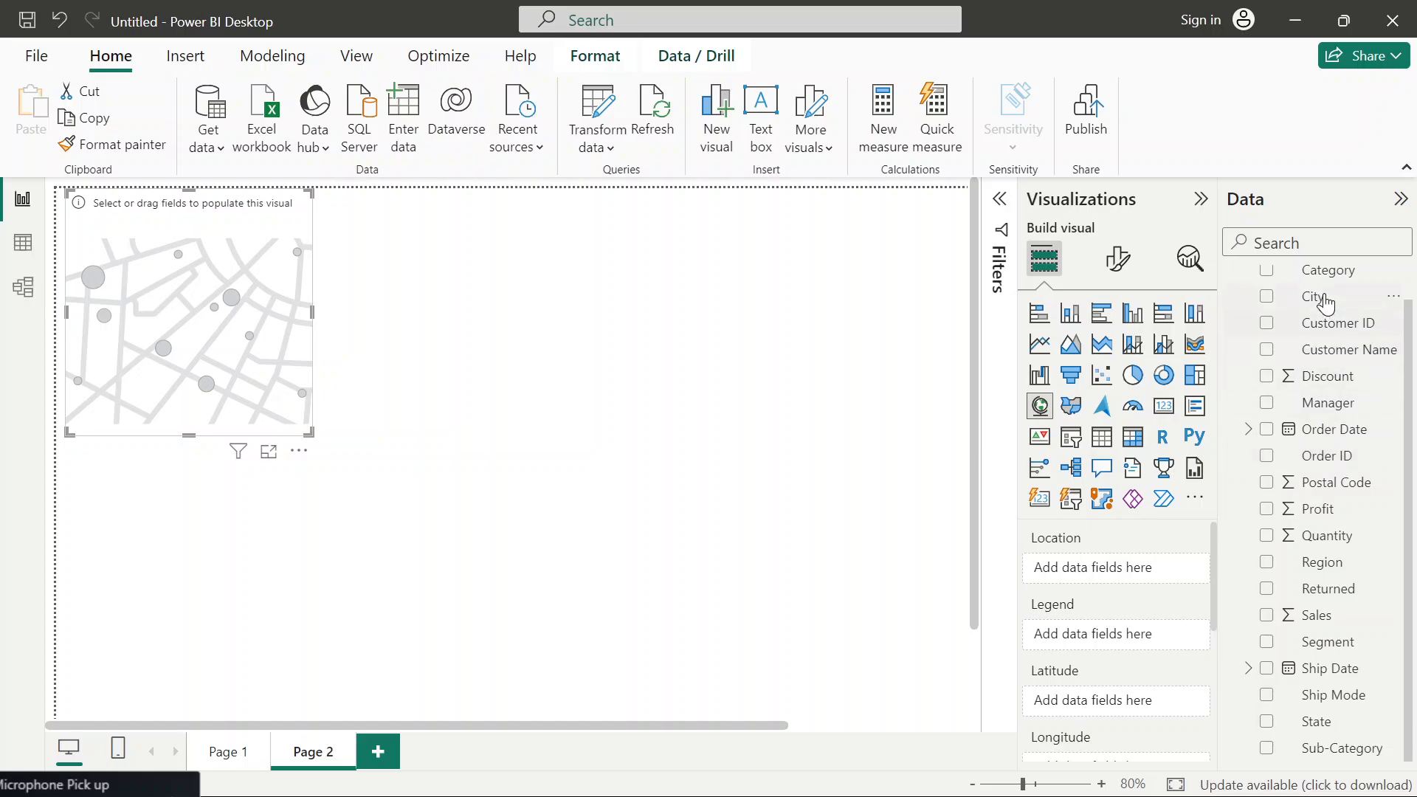
scroll(1326, 302, "up", 1)
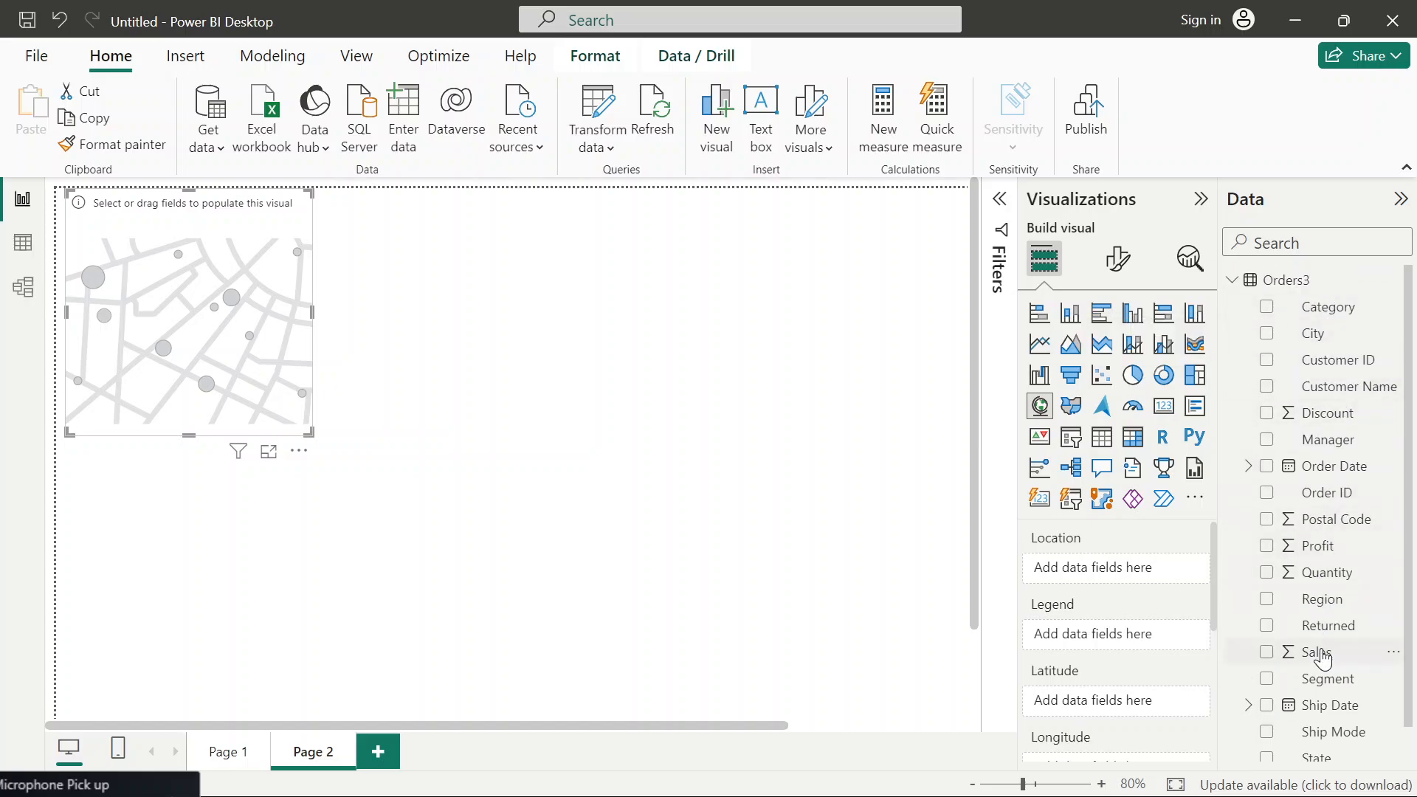
scroll(1323, 659, "down", 1)
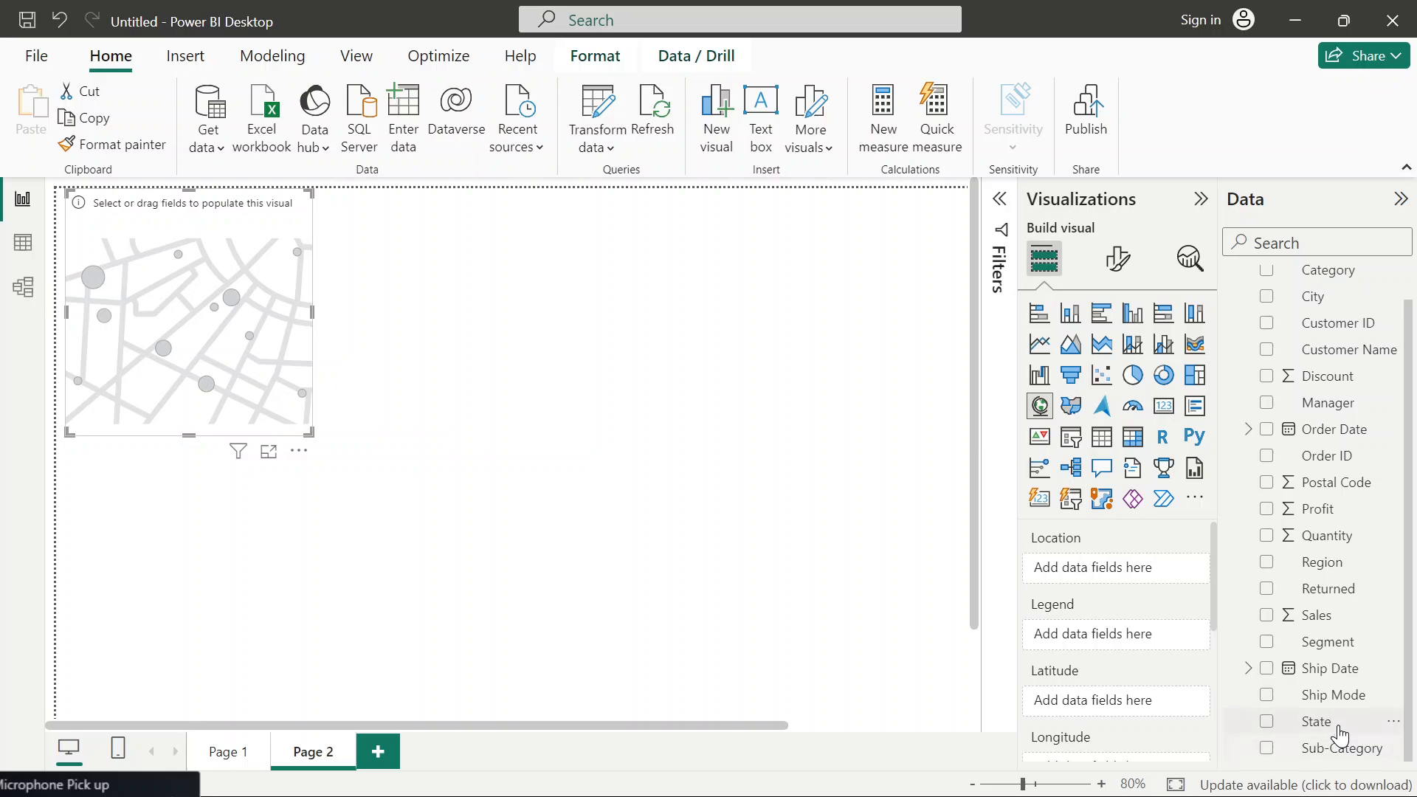
left_click_drag(1339, 727, 1345, 729)
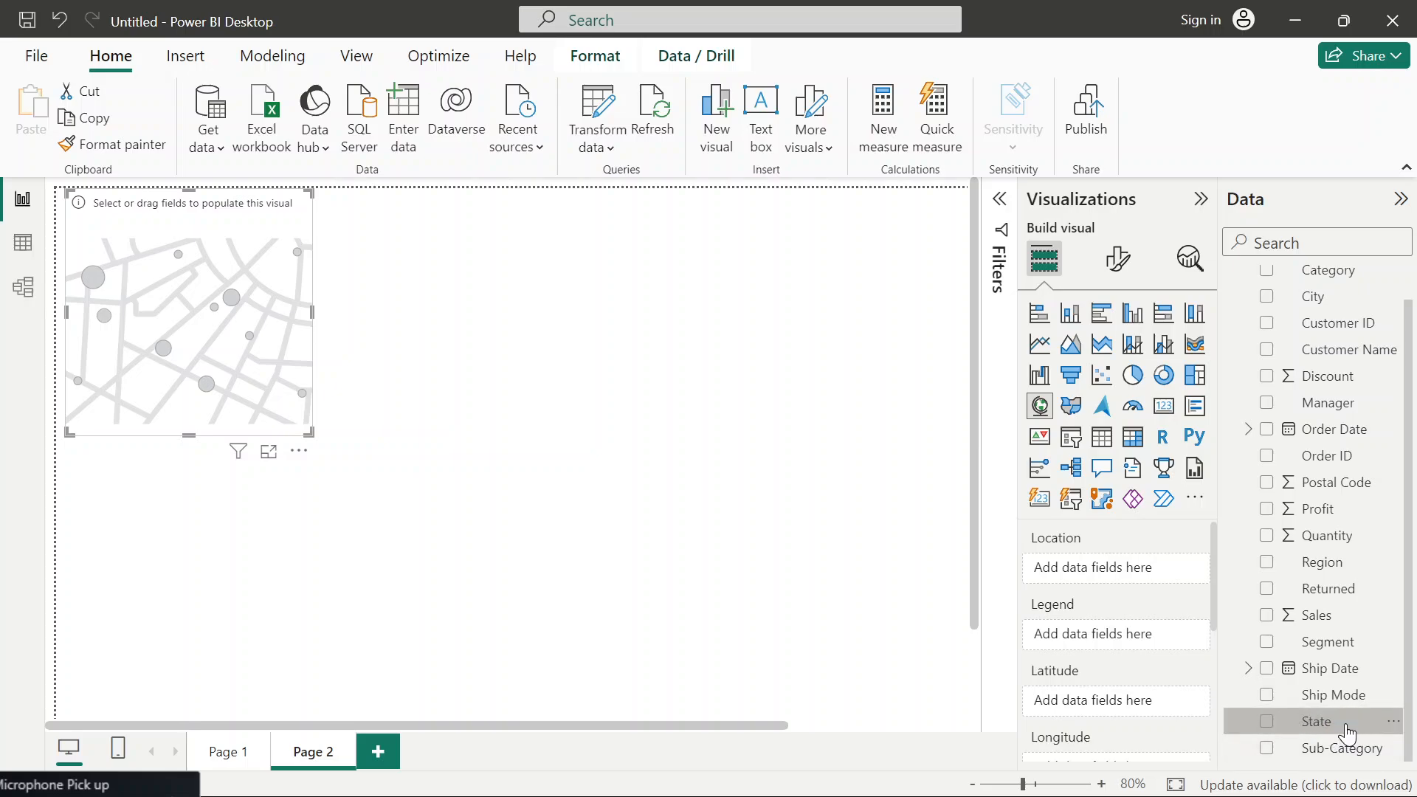
scroll(1412, 428, "up", 1)
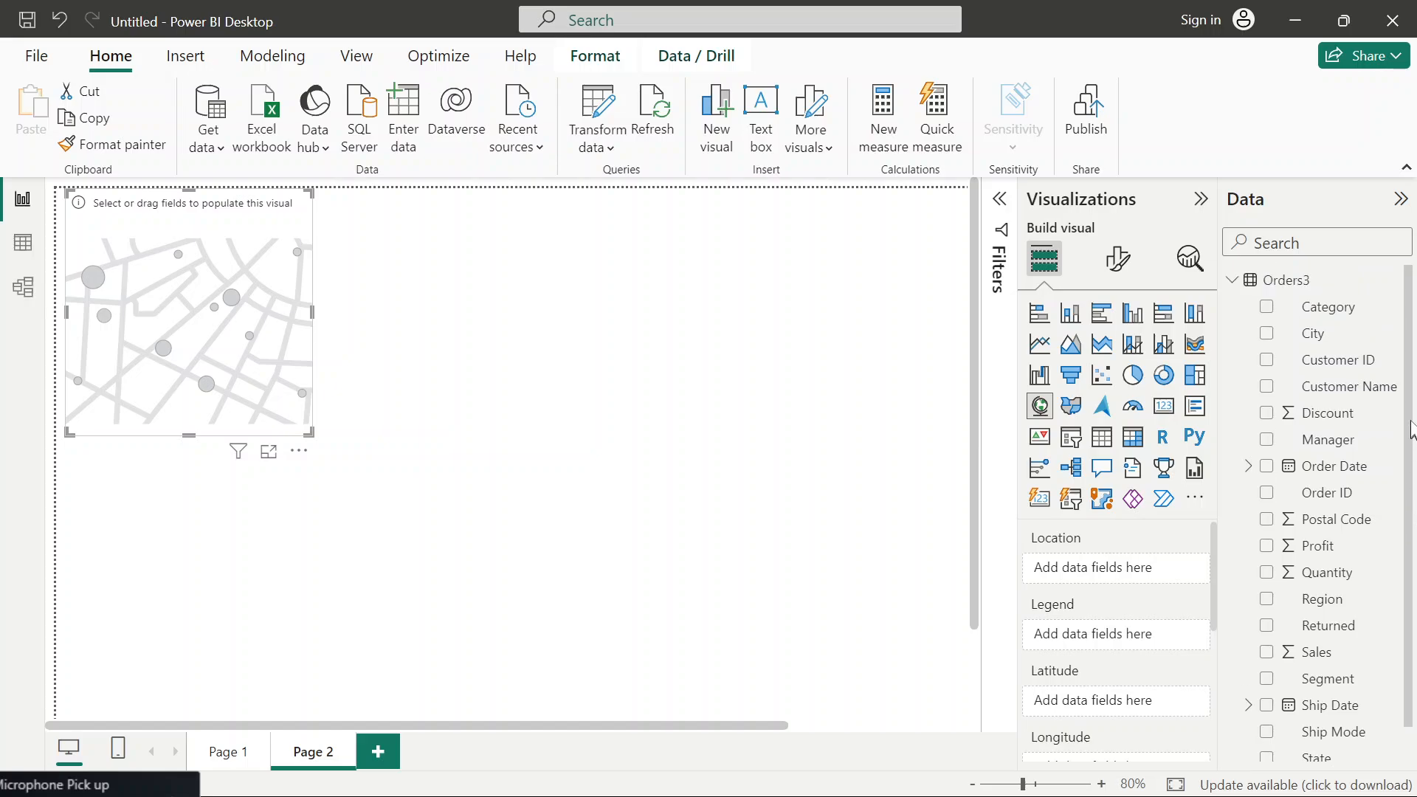
scroll(1411, 443, "down", 1)
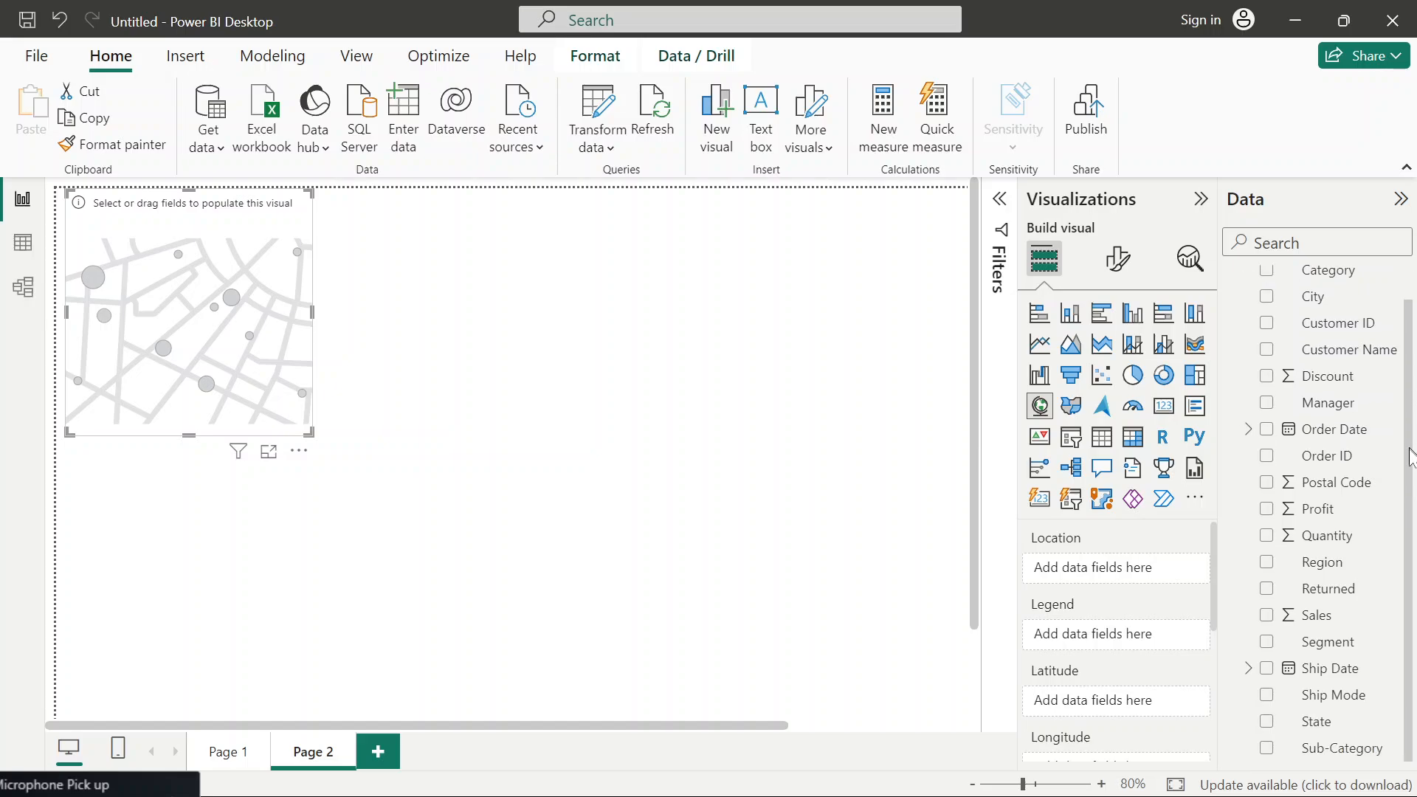
scroll(1410, 528, "up", 1)
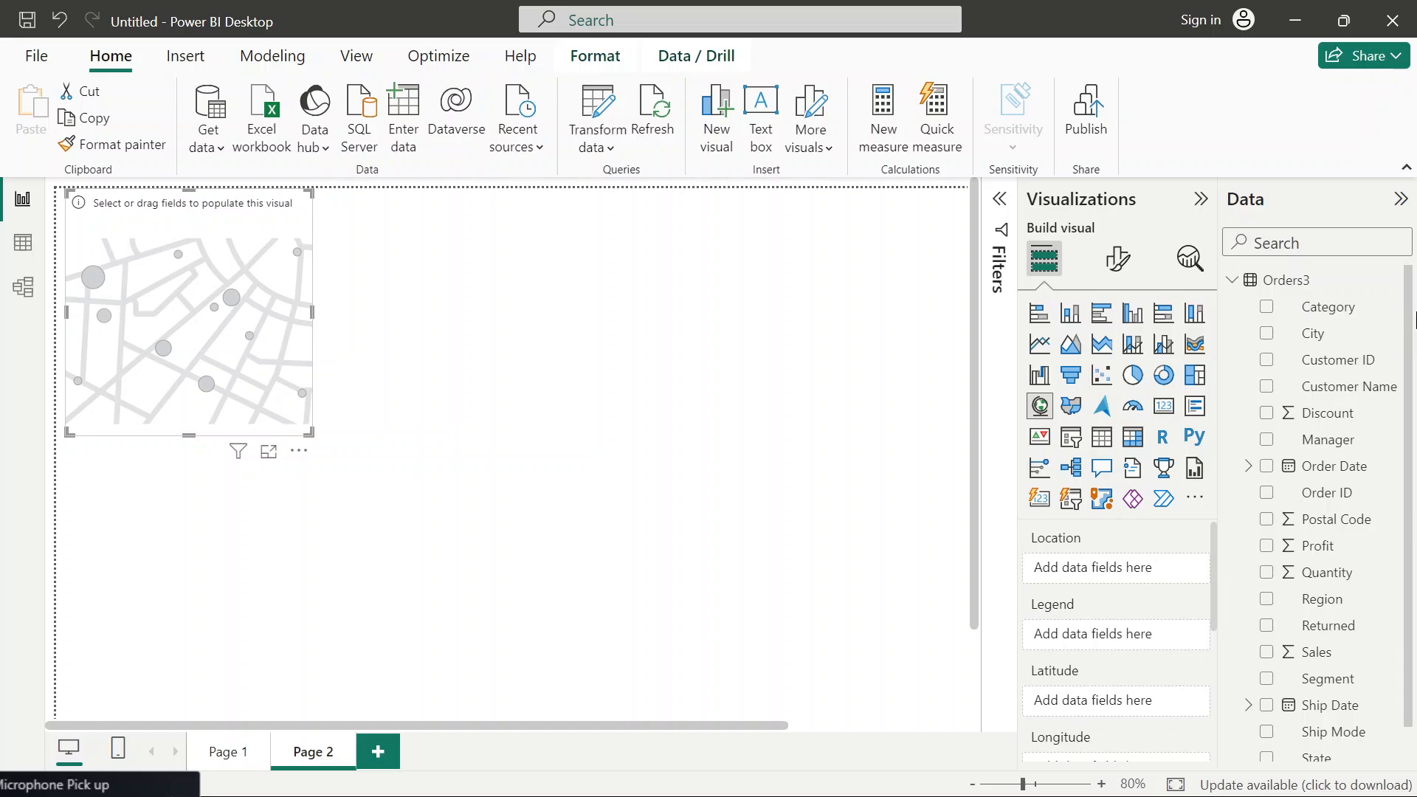
left_click_drag(1332, 343, 1134, 581)
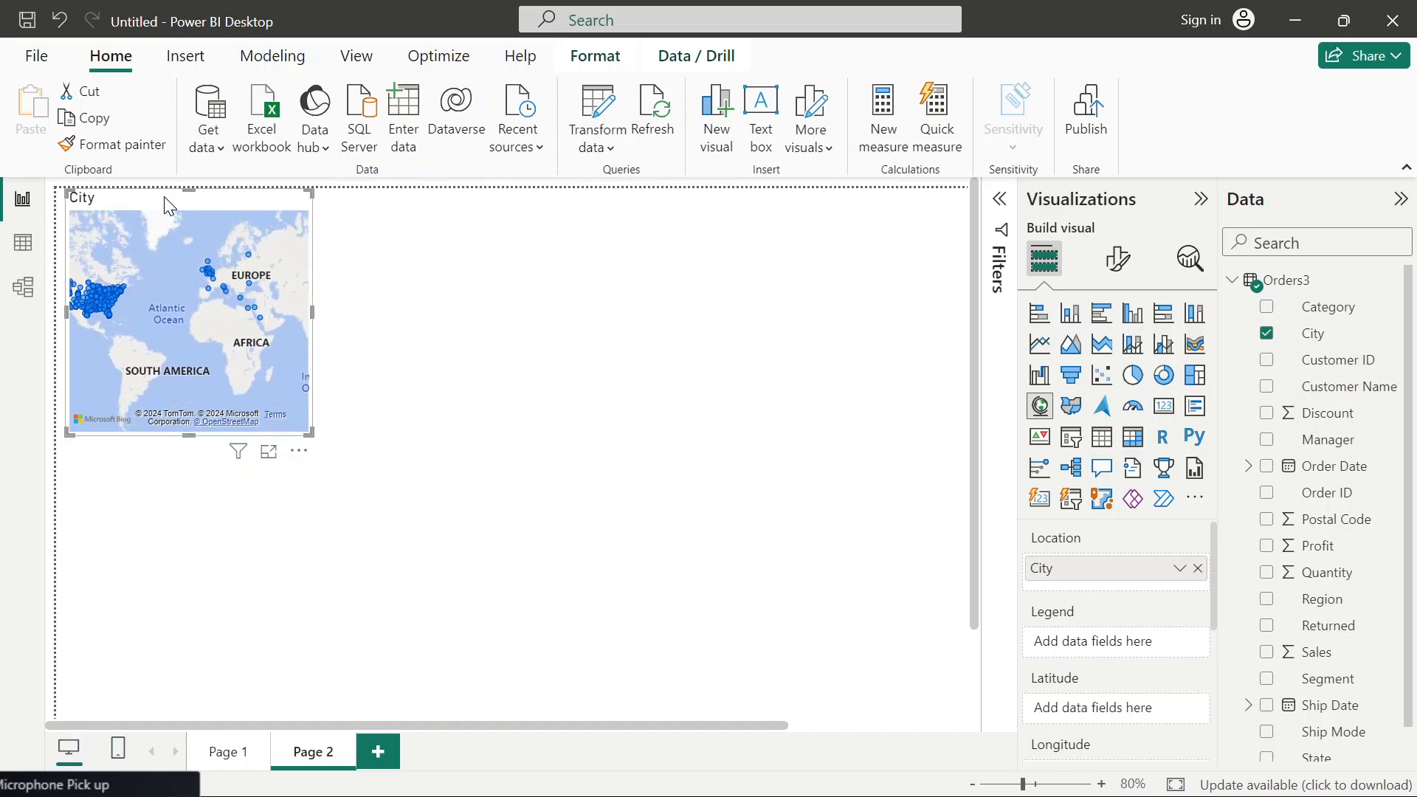
- Move and widen the City bubble map on Page 2, and assign the Sales field as its Bubble size
left_click_drag(168, 205, 325, 257)
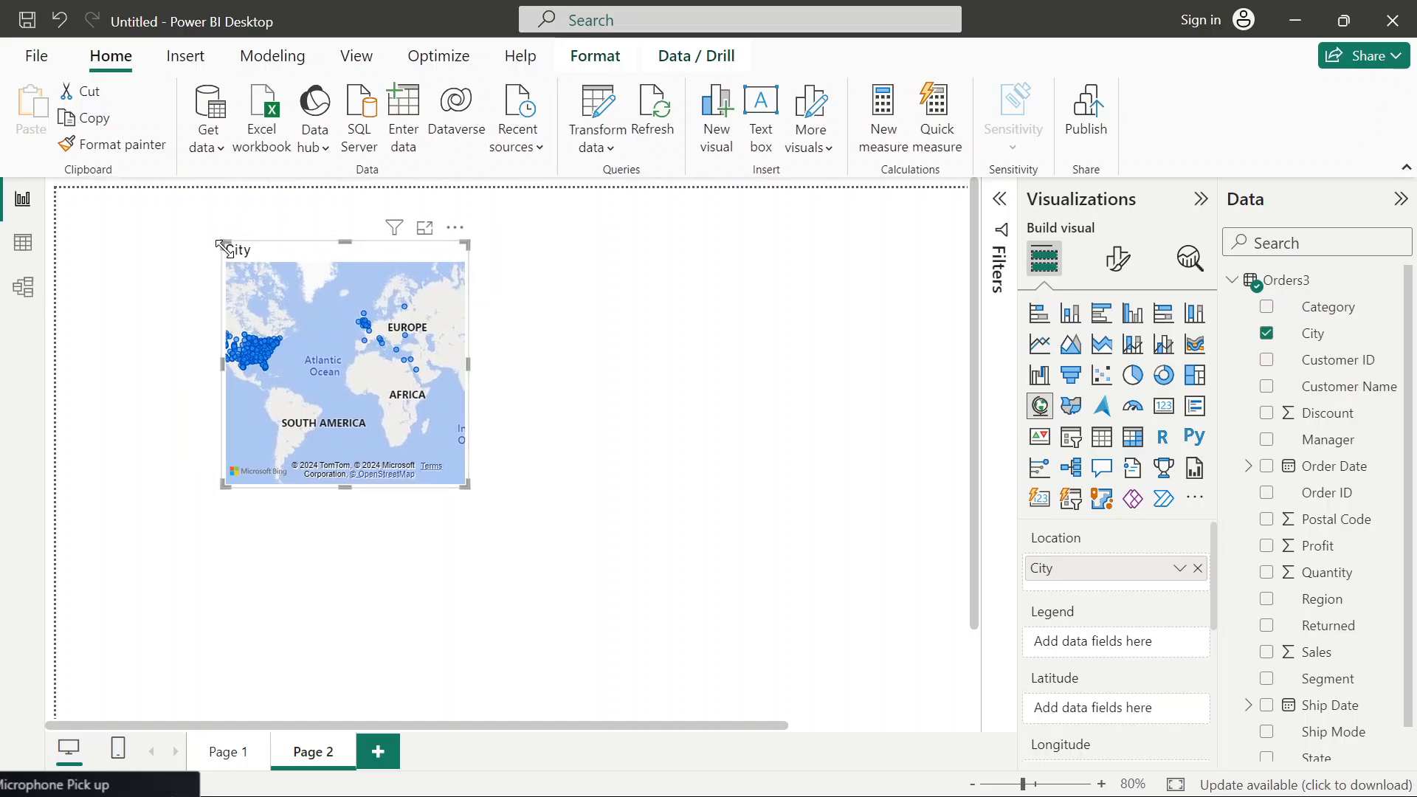
left_click_drag(220, 246, 79, 238)
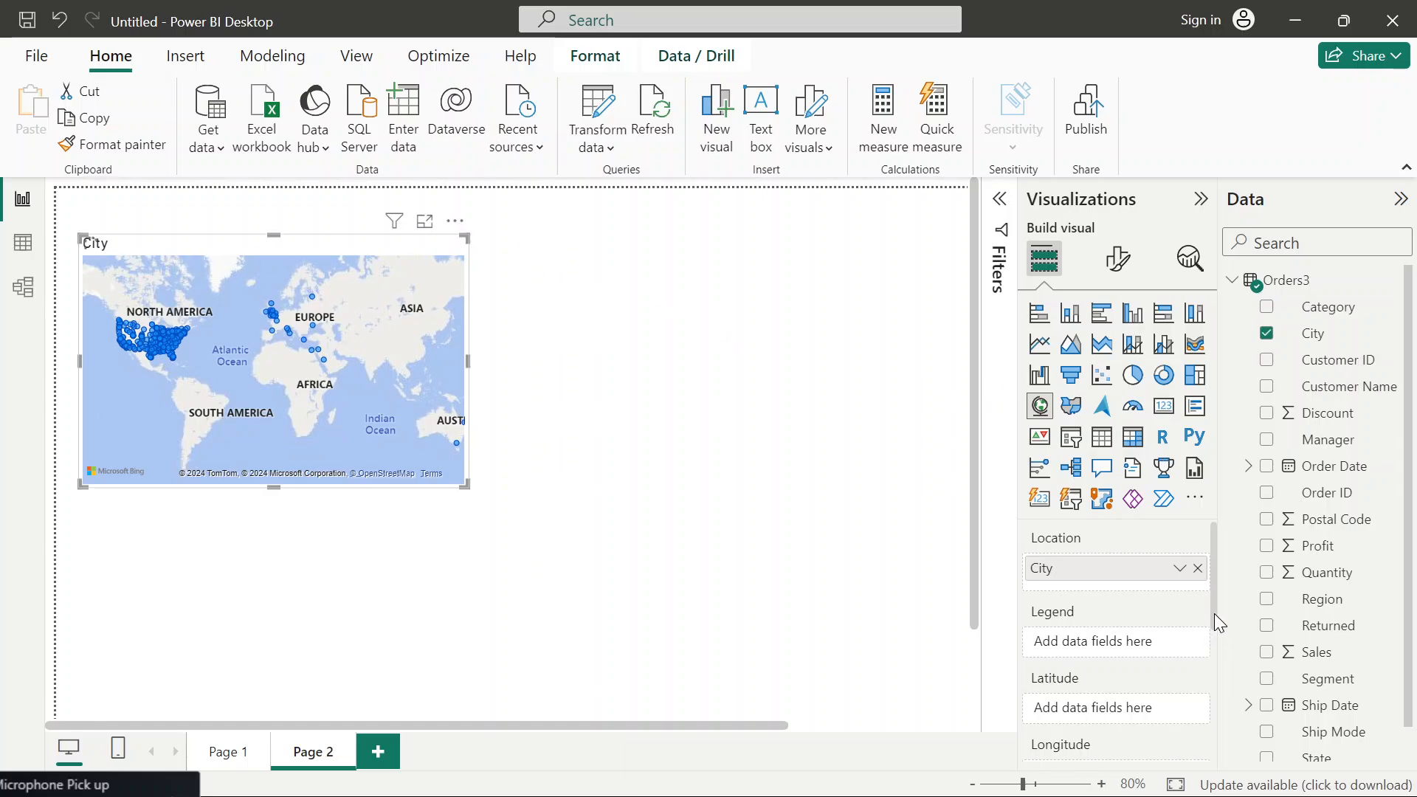
left_click_drag(1215, 614, 1245, 741)
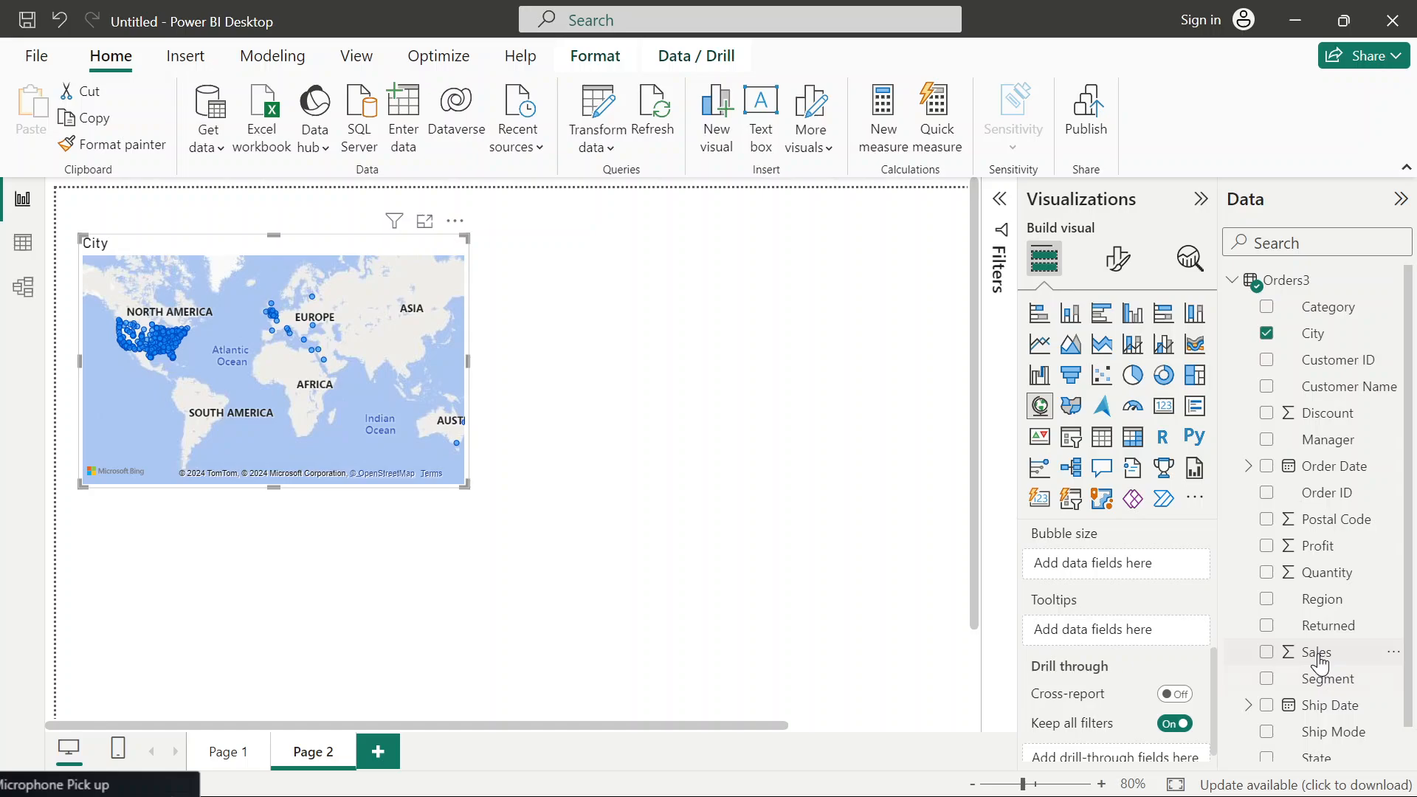
left_click_drag(1320, 661, 1126, 574)
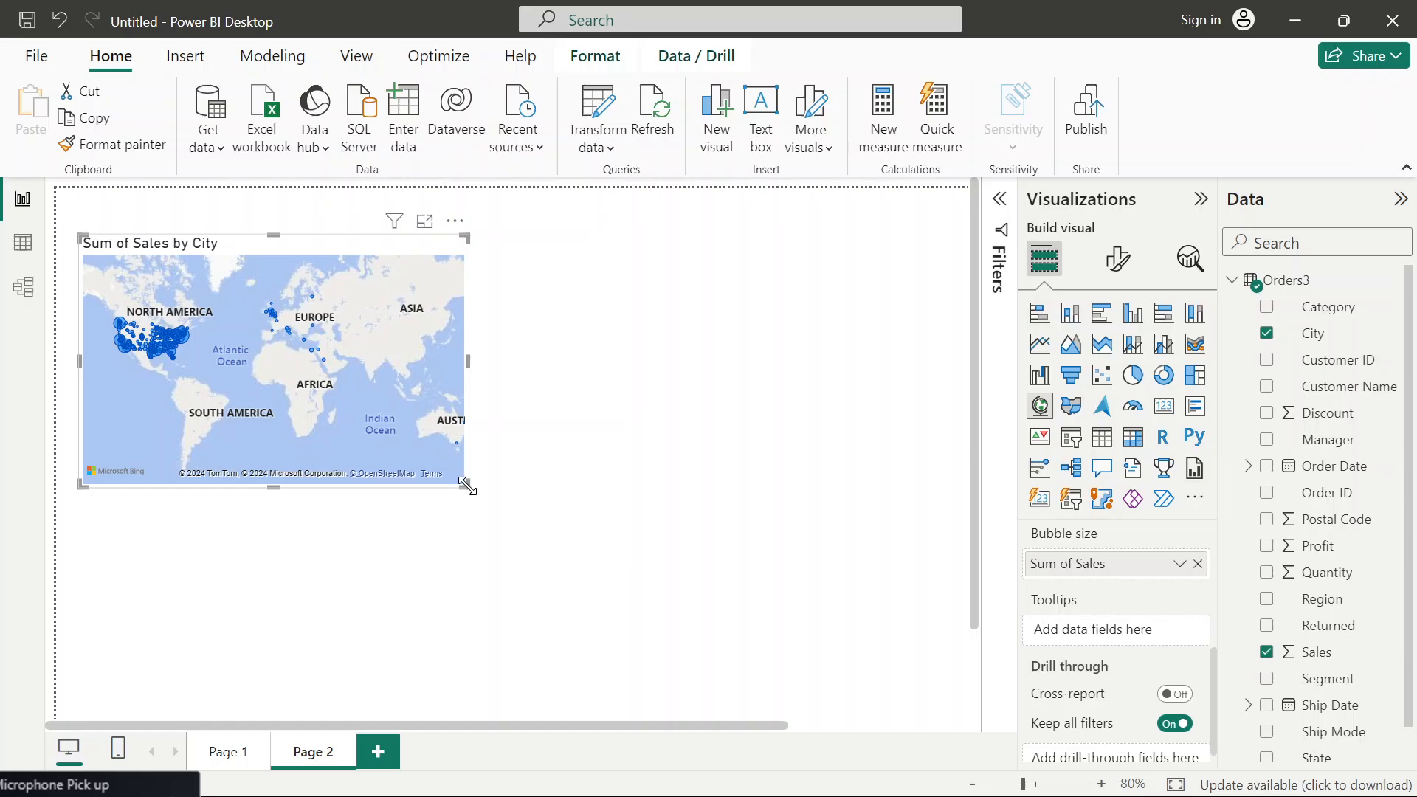
- Resize the Sales by City map to be wider and slightly taller, and shift it a little lower on the page
left_click_drag(468, 486, 654, 617)
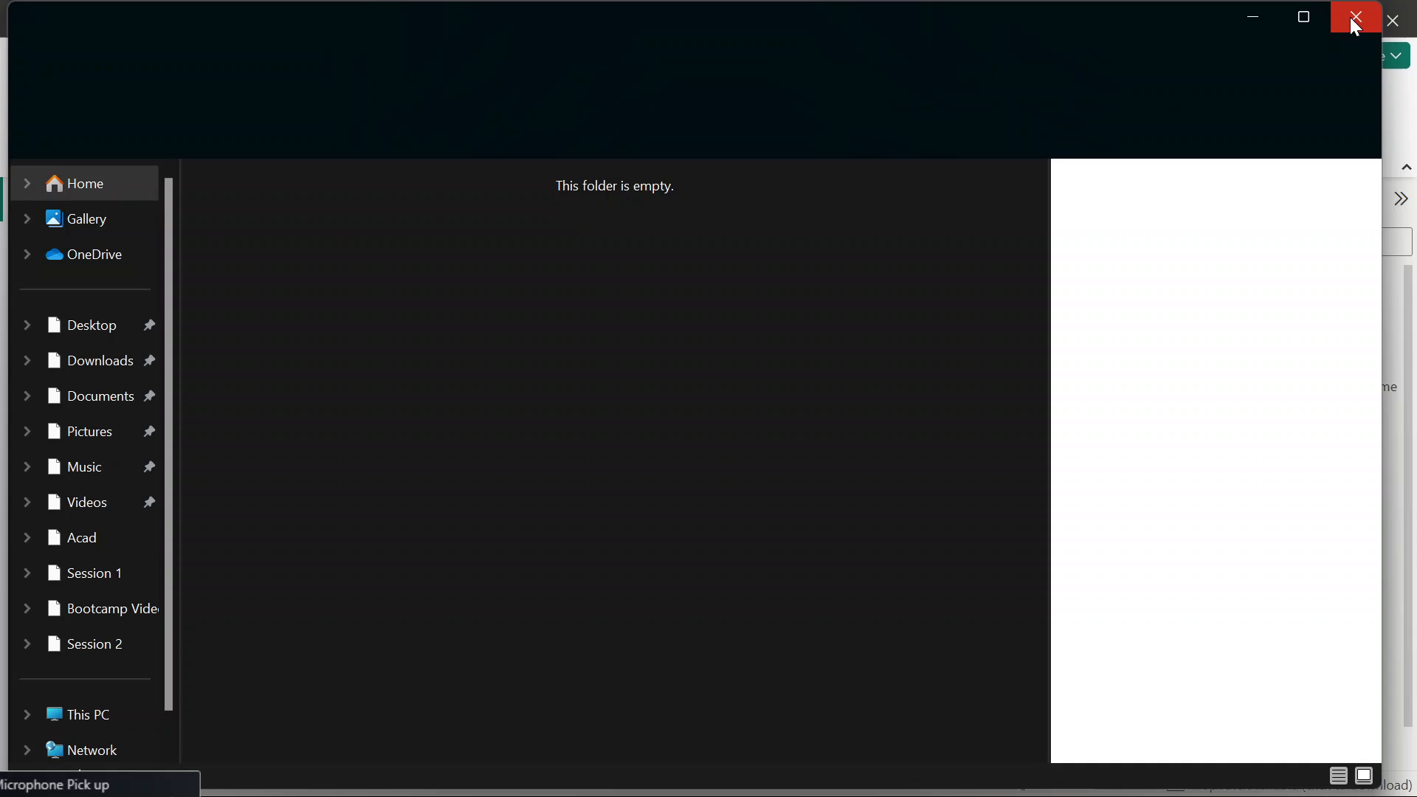
left_click(1354, 16)
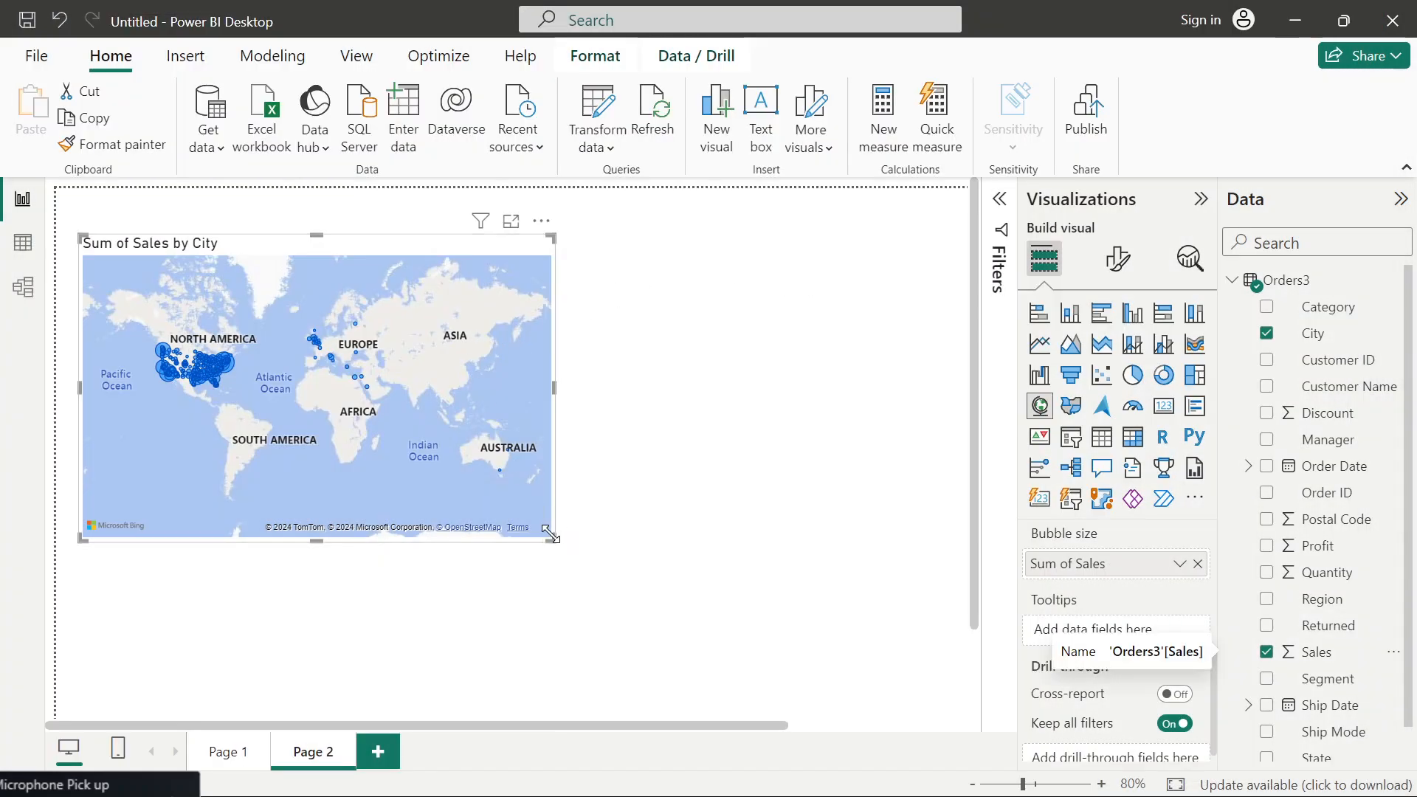
left_click_drag(550, 534, 553, 491)
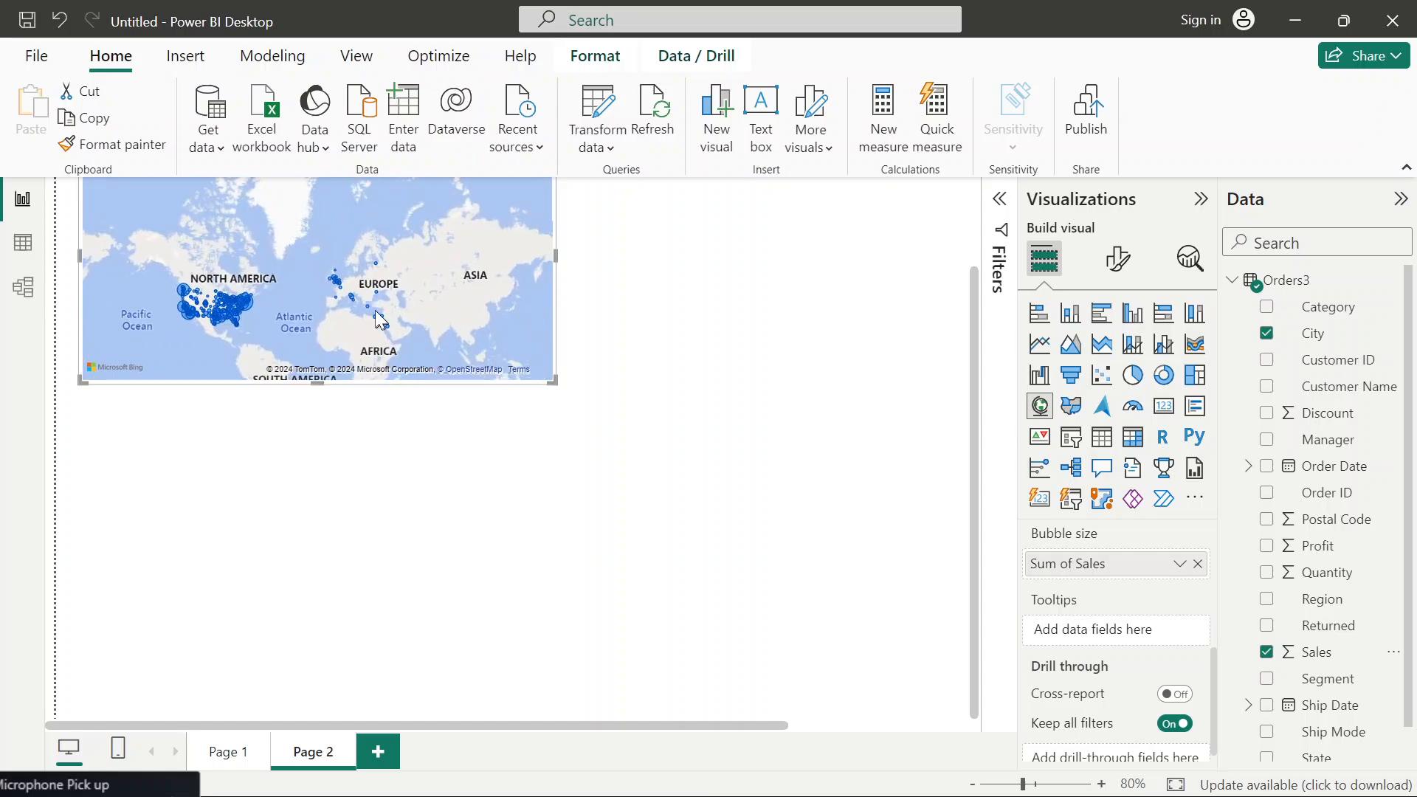
scroll(370, 291, "up", 2)
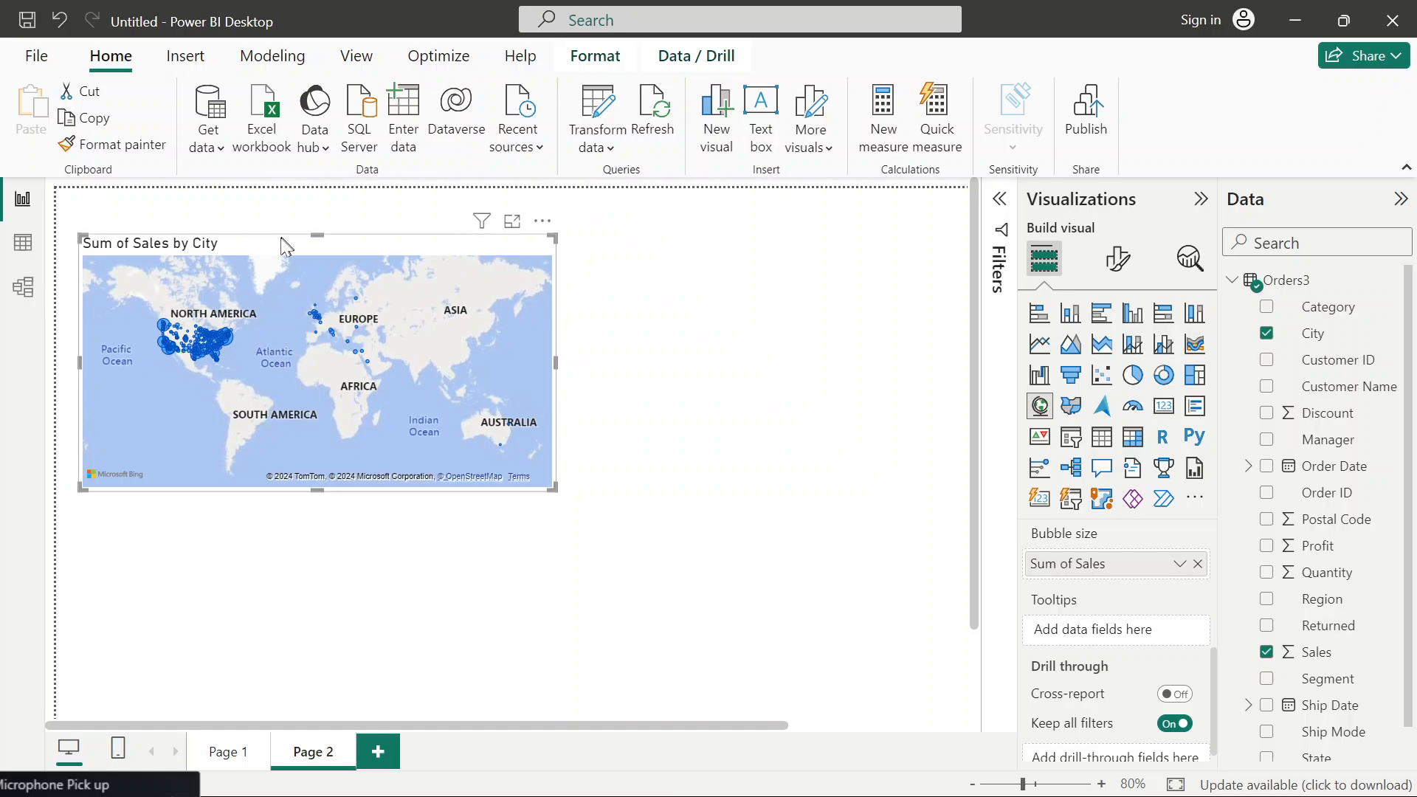
left_click_drag(200, 251, 198, 278)
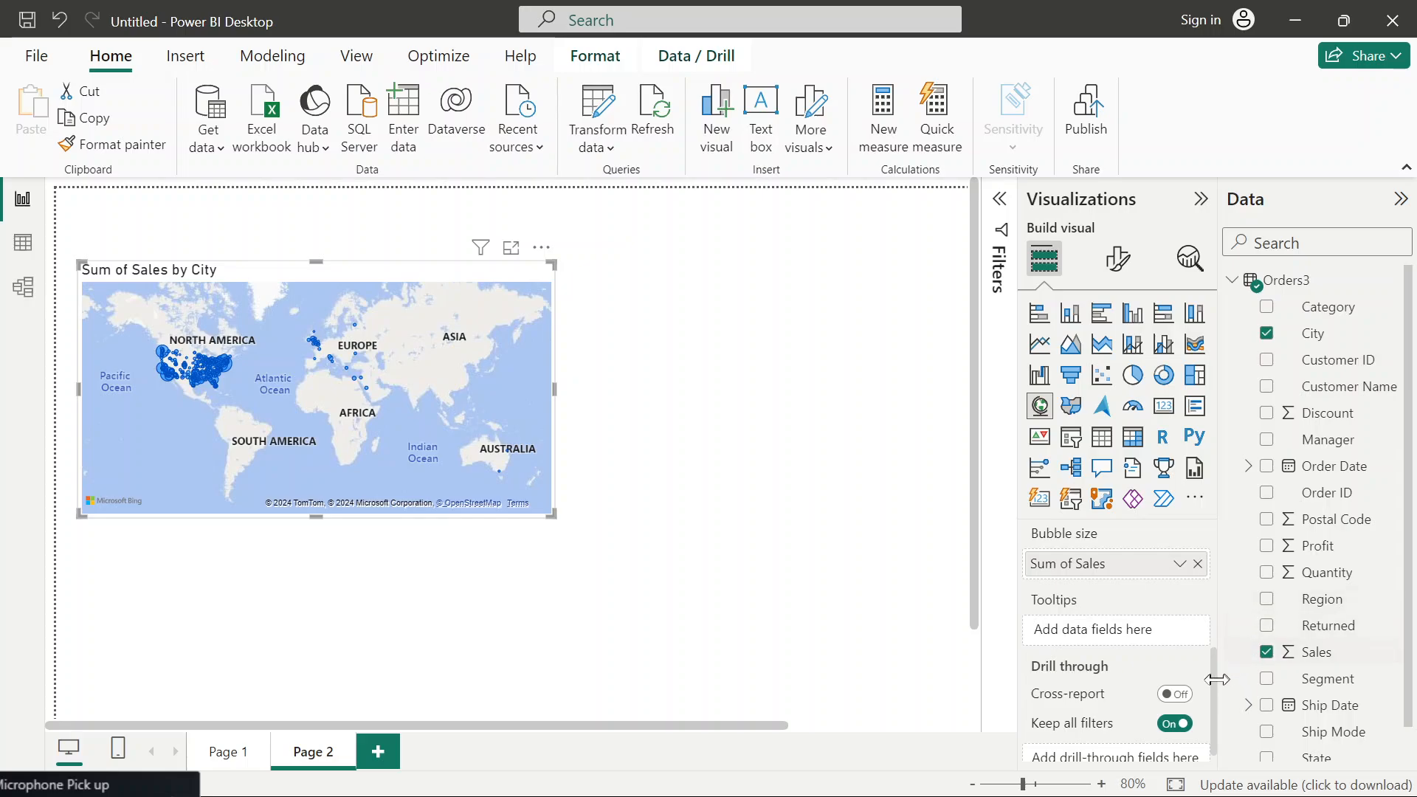
- Try showing items with no data for the map's City location field, and switch that option back off
scroll(1212, 689, "up", 3)
scroll(1211, 689, "down", 3)
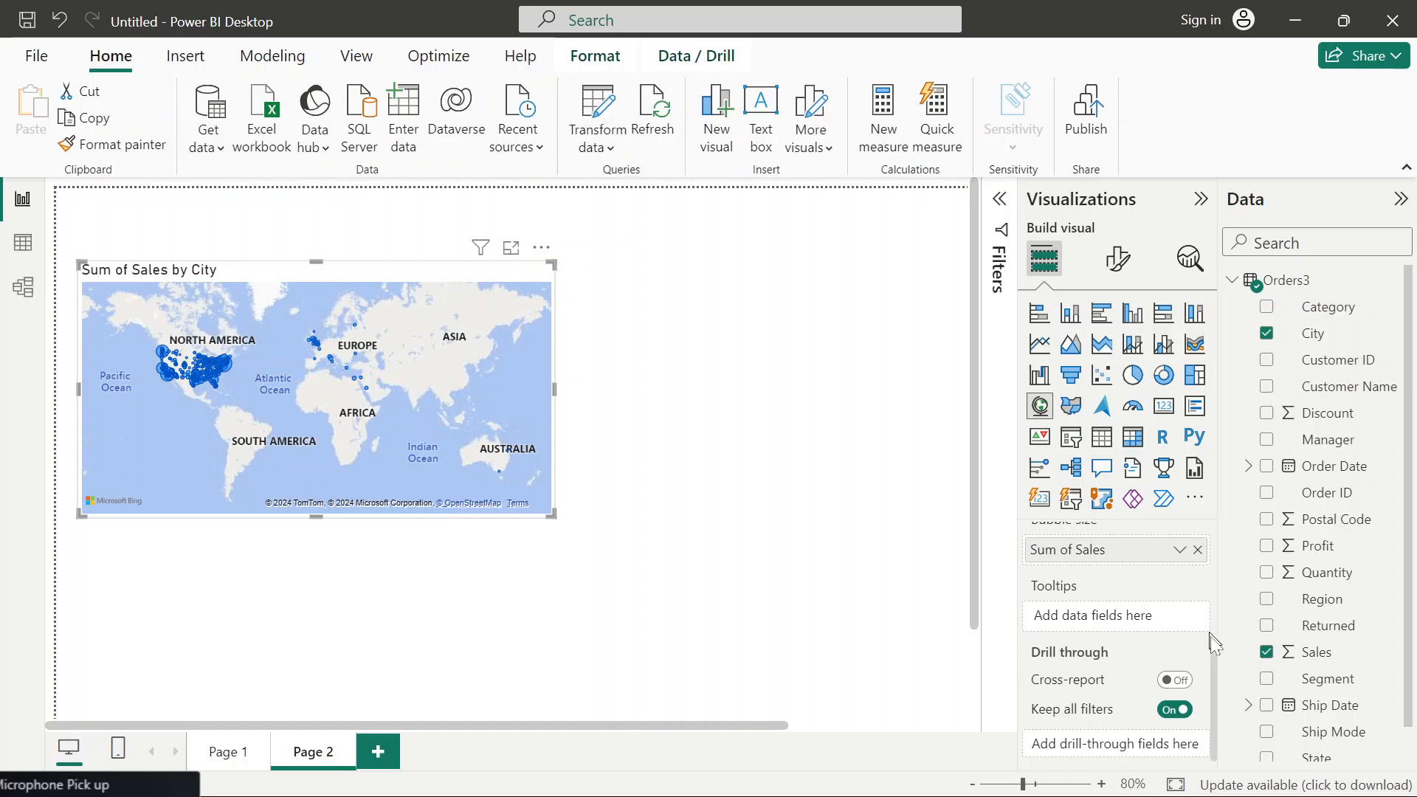
left_click_drag(1216, 675, 1248, 537)
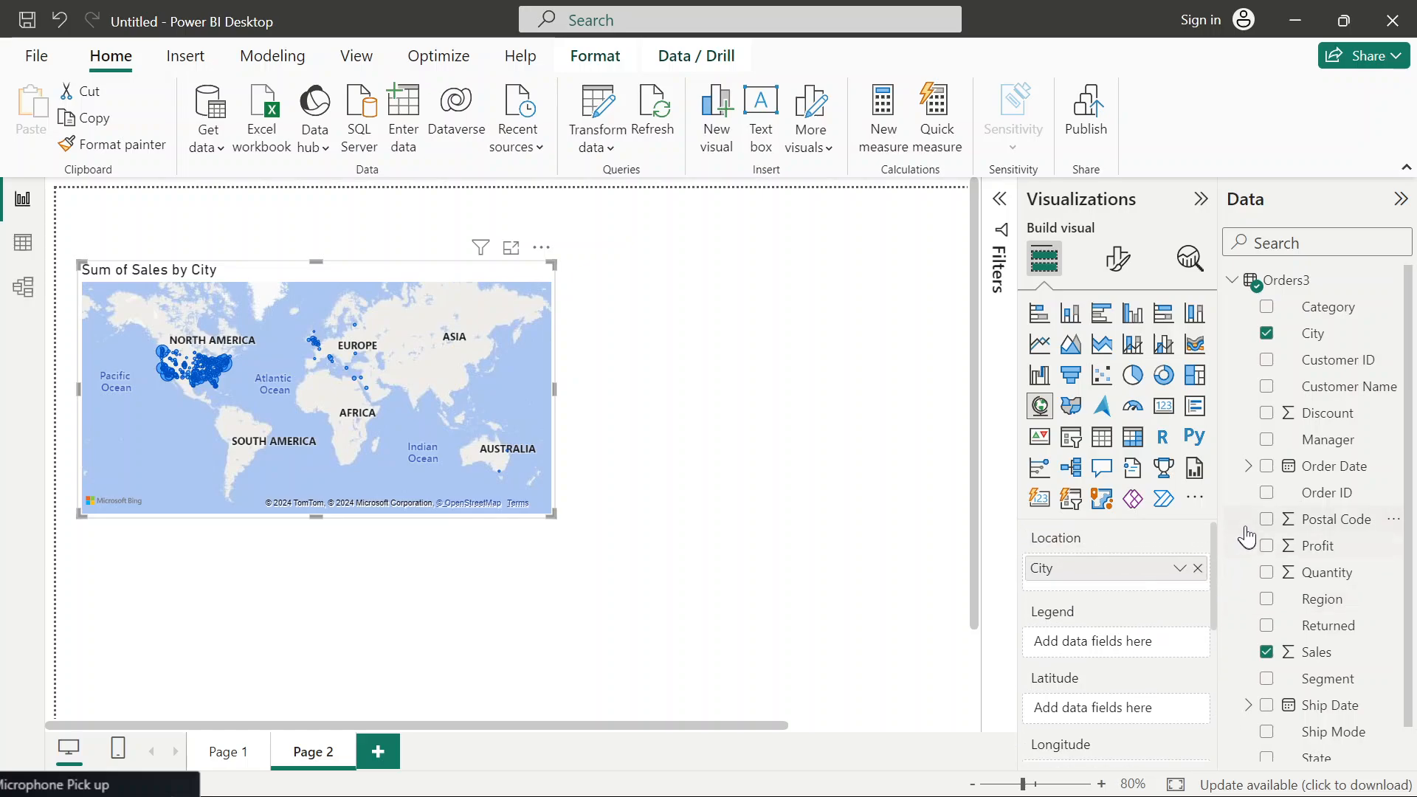
left_click(1179, 570)
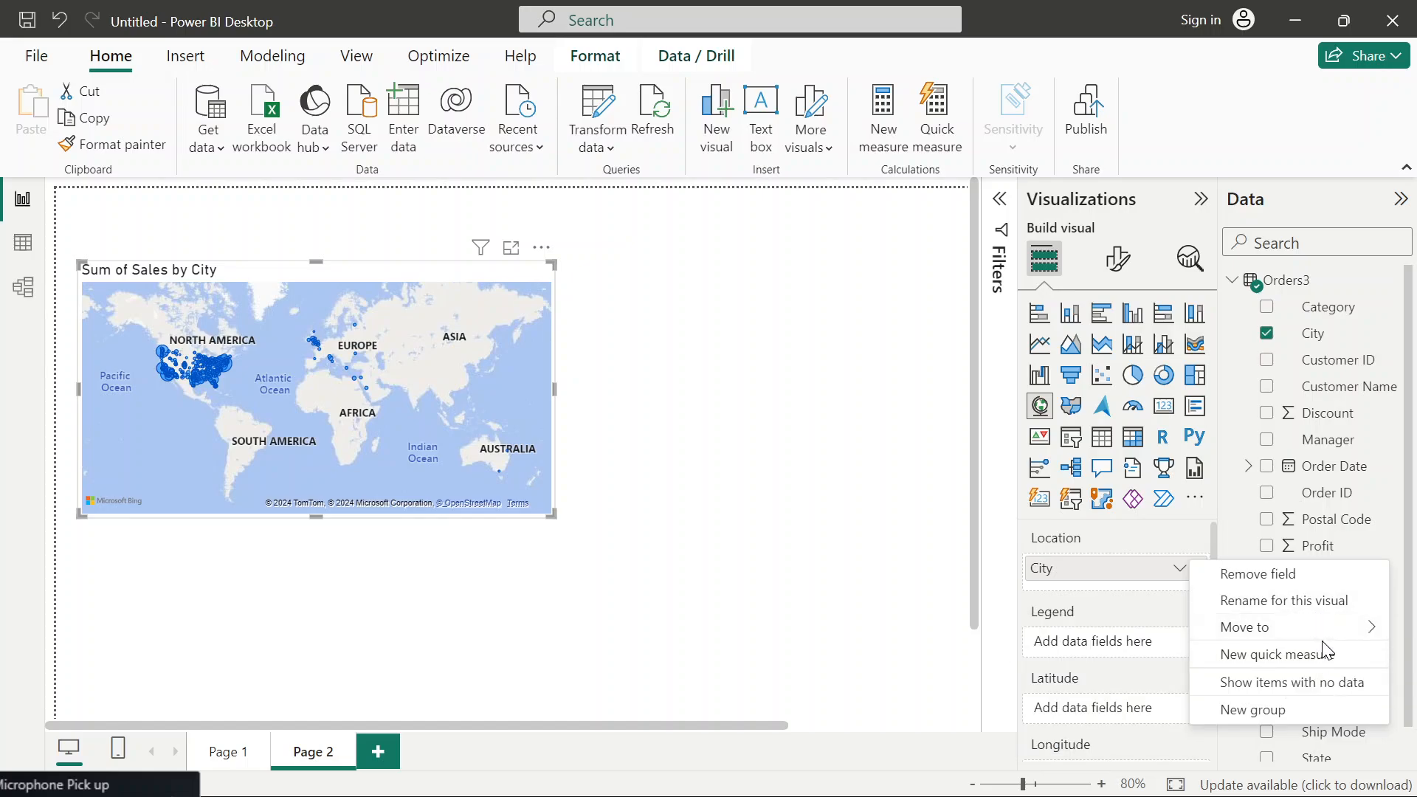
mouse_move(1322, 634)
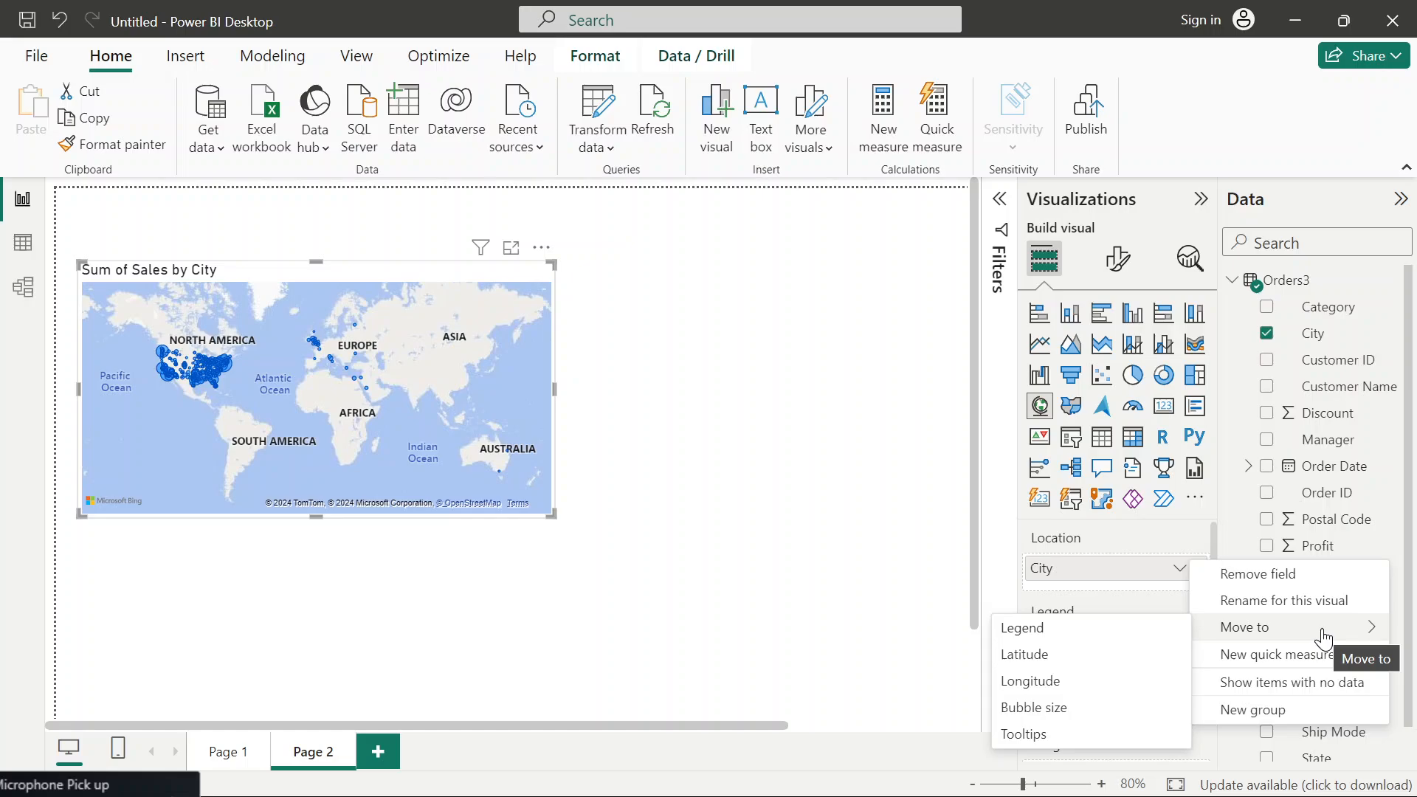
left_click(1317, 692)
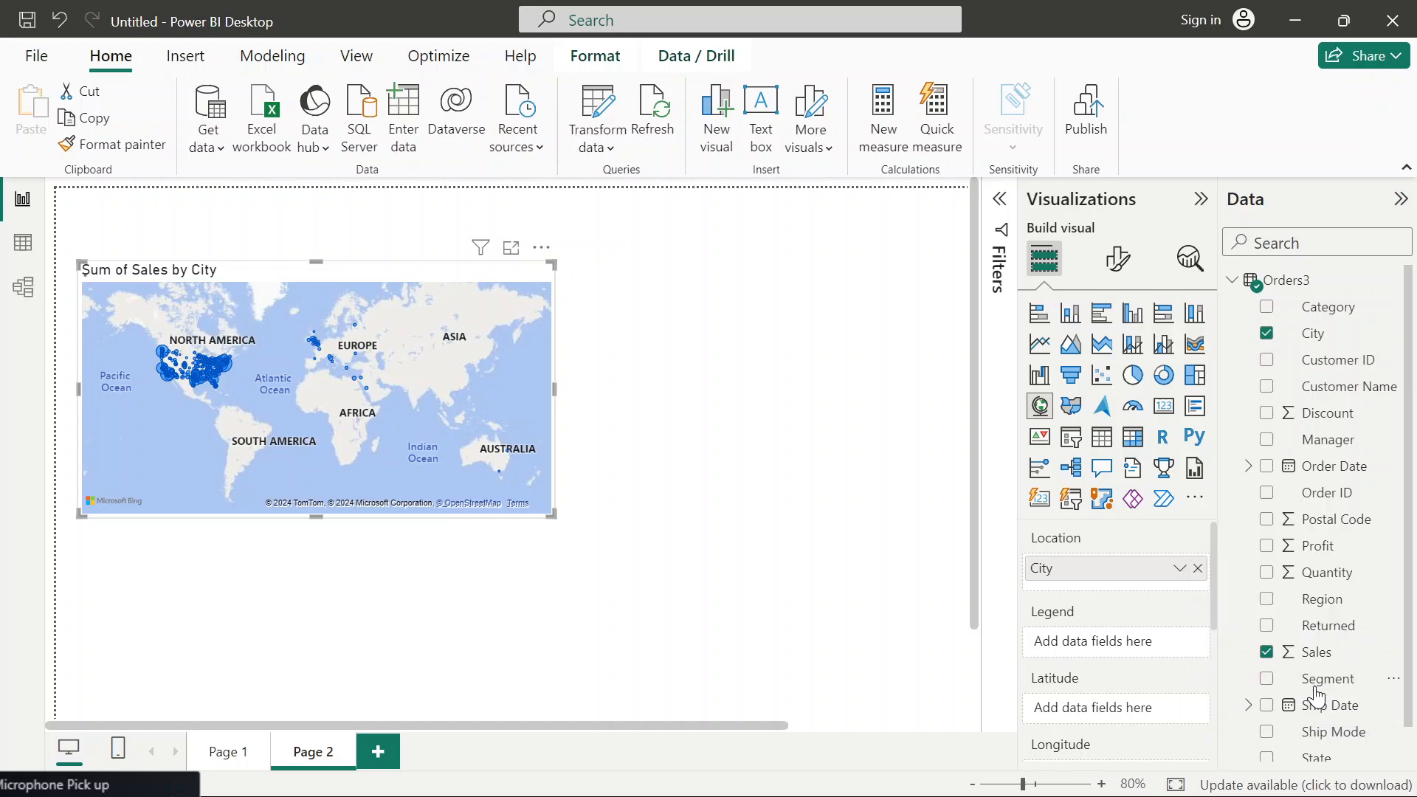
left_click_drag(1316, 694, 1035, 620)
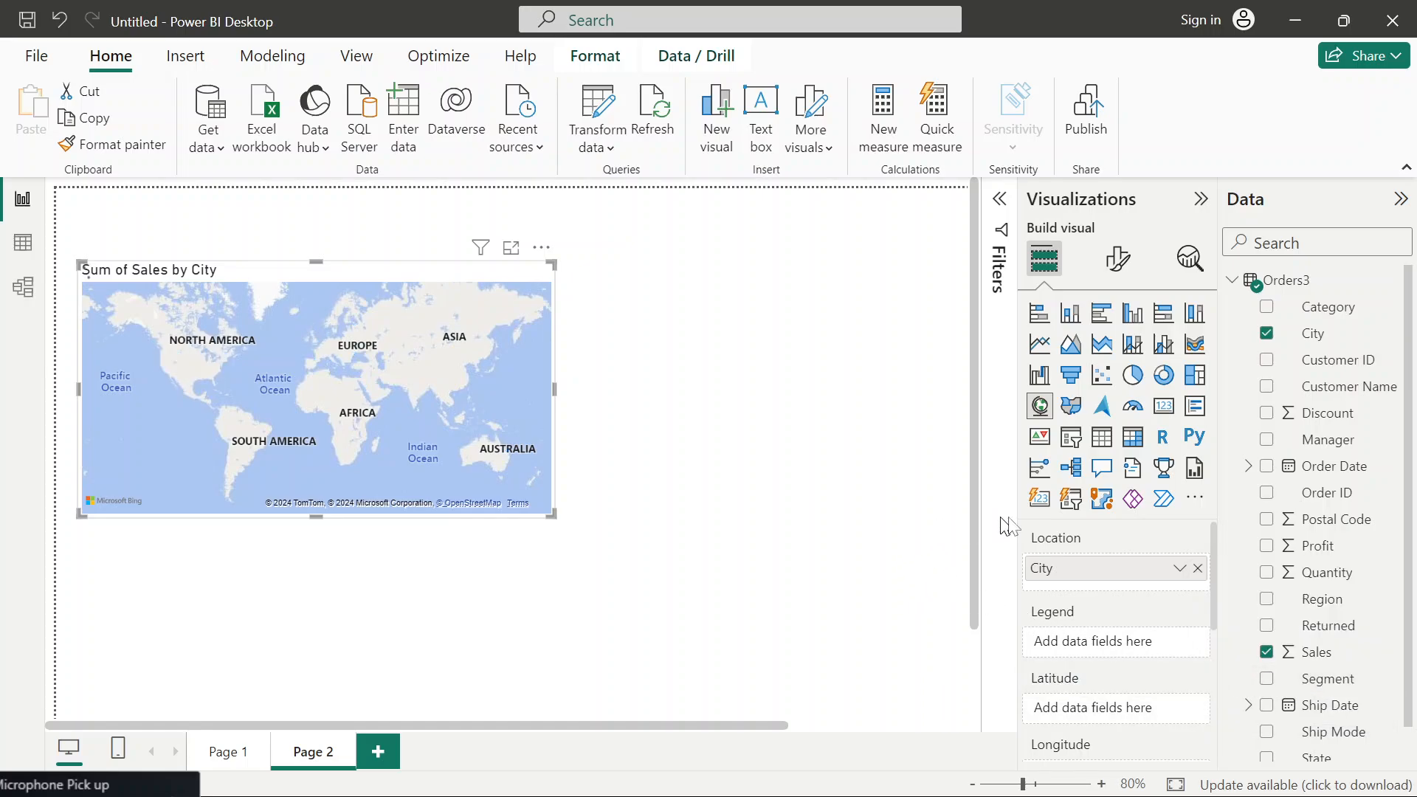
left_click(1180, 569)
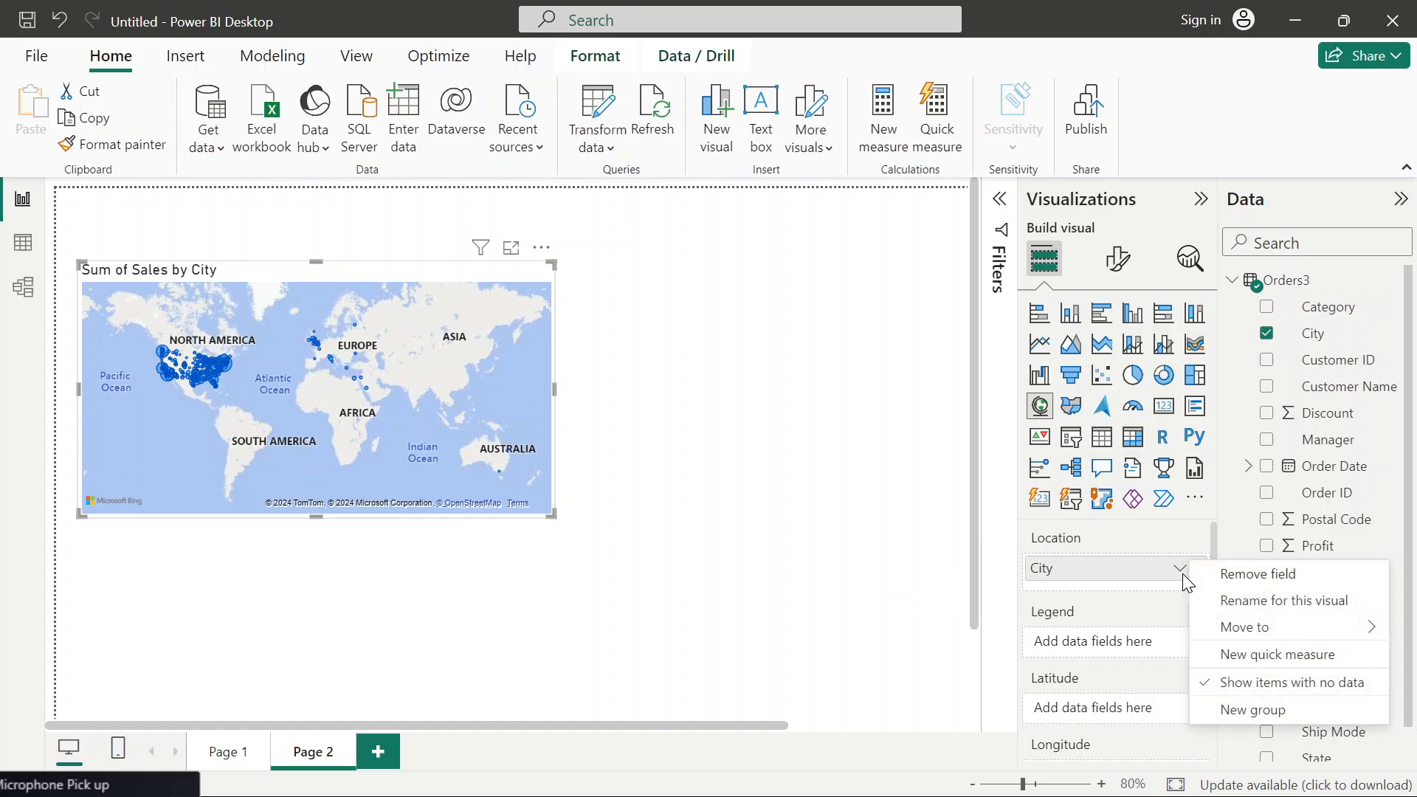
left_click(1315, 689)
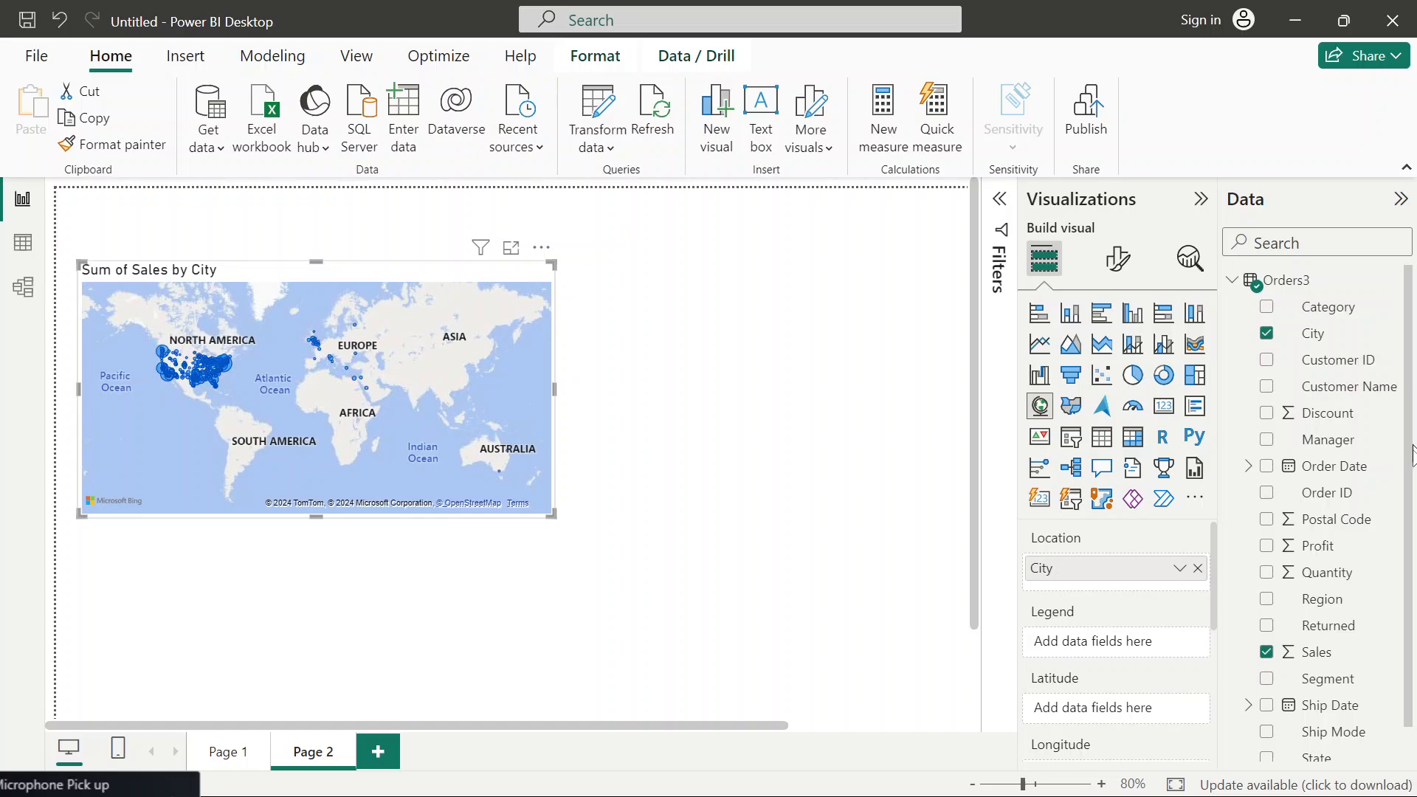
- Enlarge the Sales by City map until it fills most of the visible canvas on Page 2
left_click_drag(1412, 444, 1415, 330)
left_click_drag(1412, 421, 1415, 535)
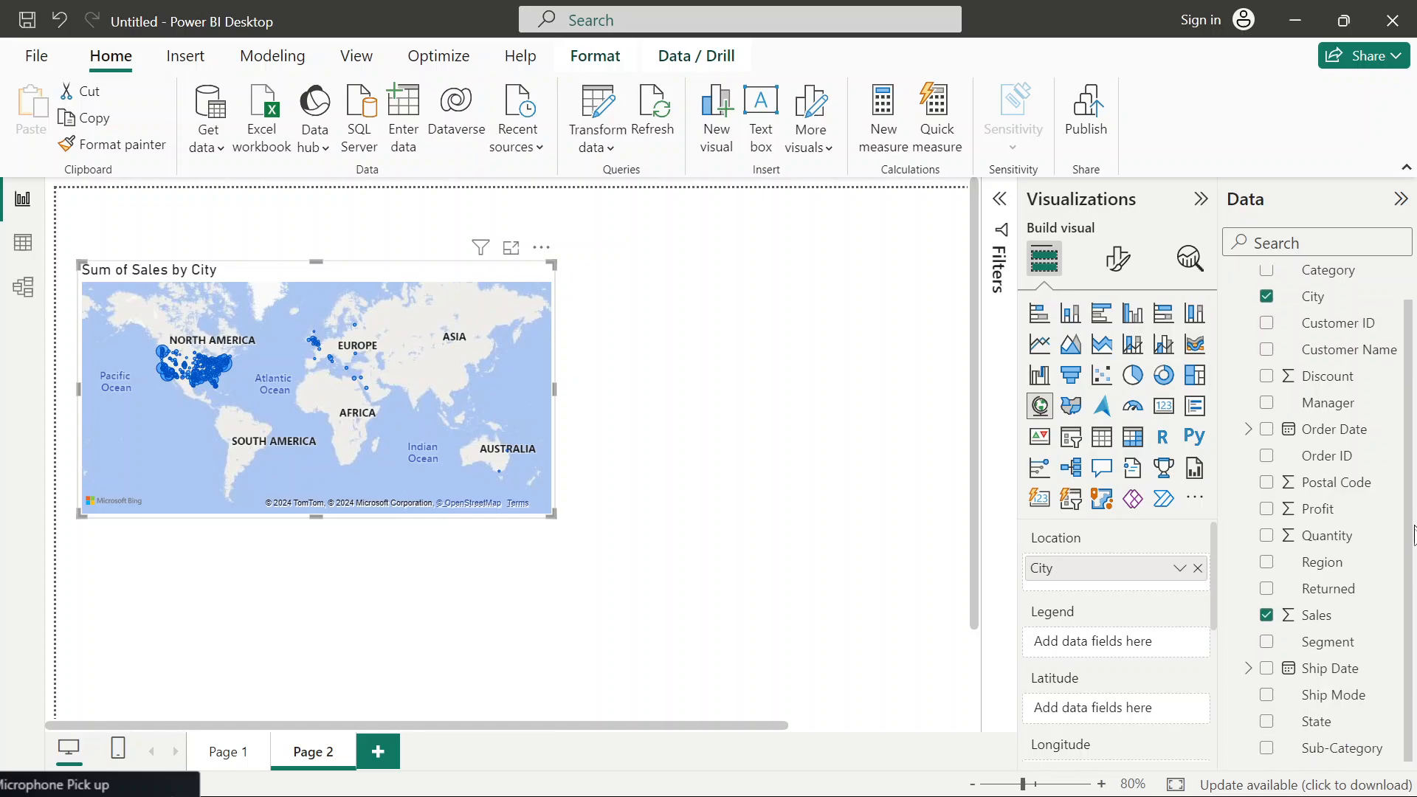
left_click_drag(1406, 440, 1401, 427)
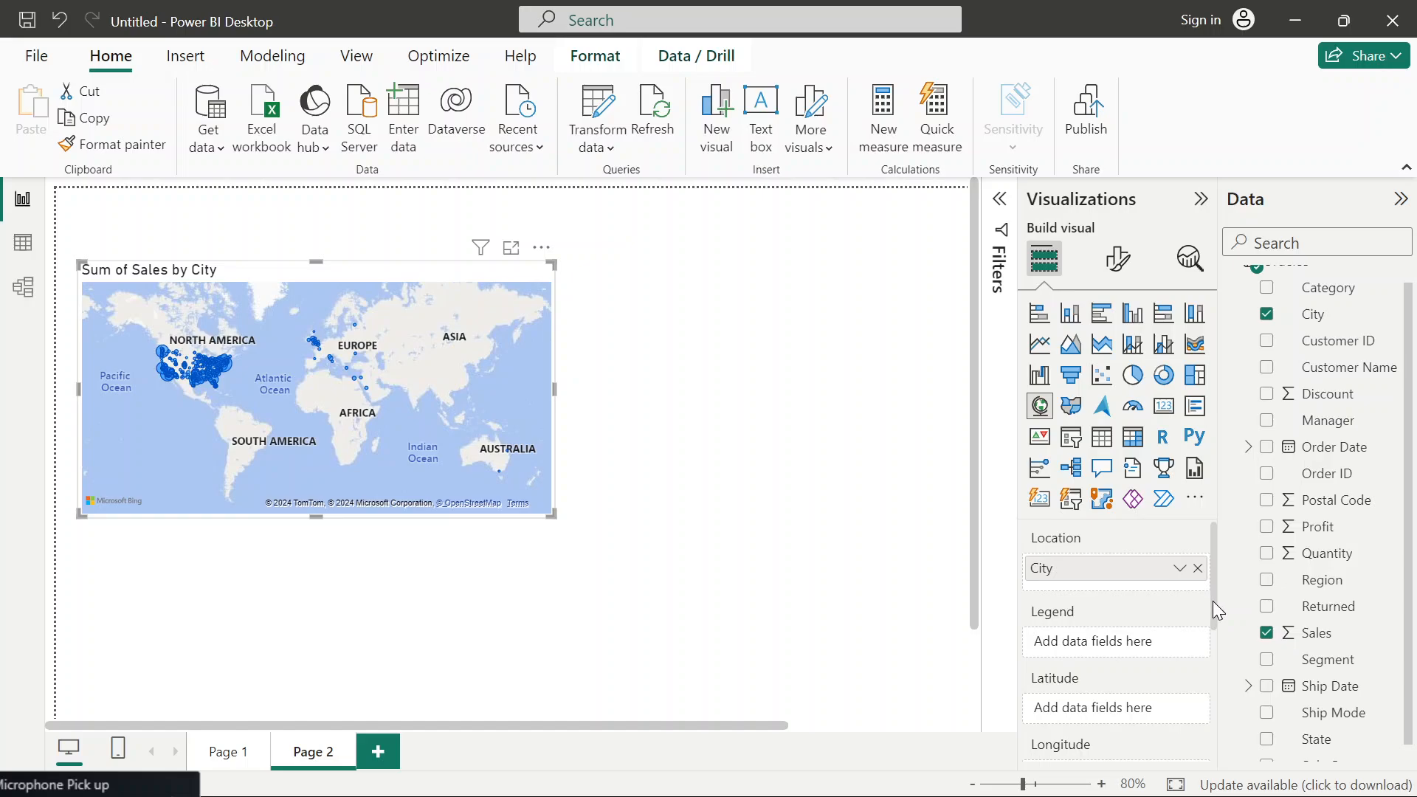
left_click_drag(1212, 601, 1225, 569)
left_click_drag(639, 568, 715, 620)
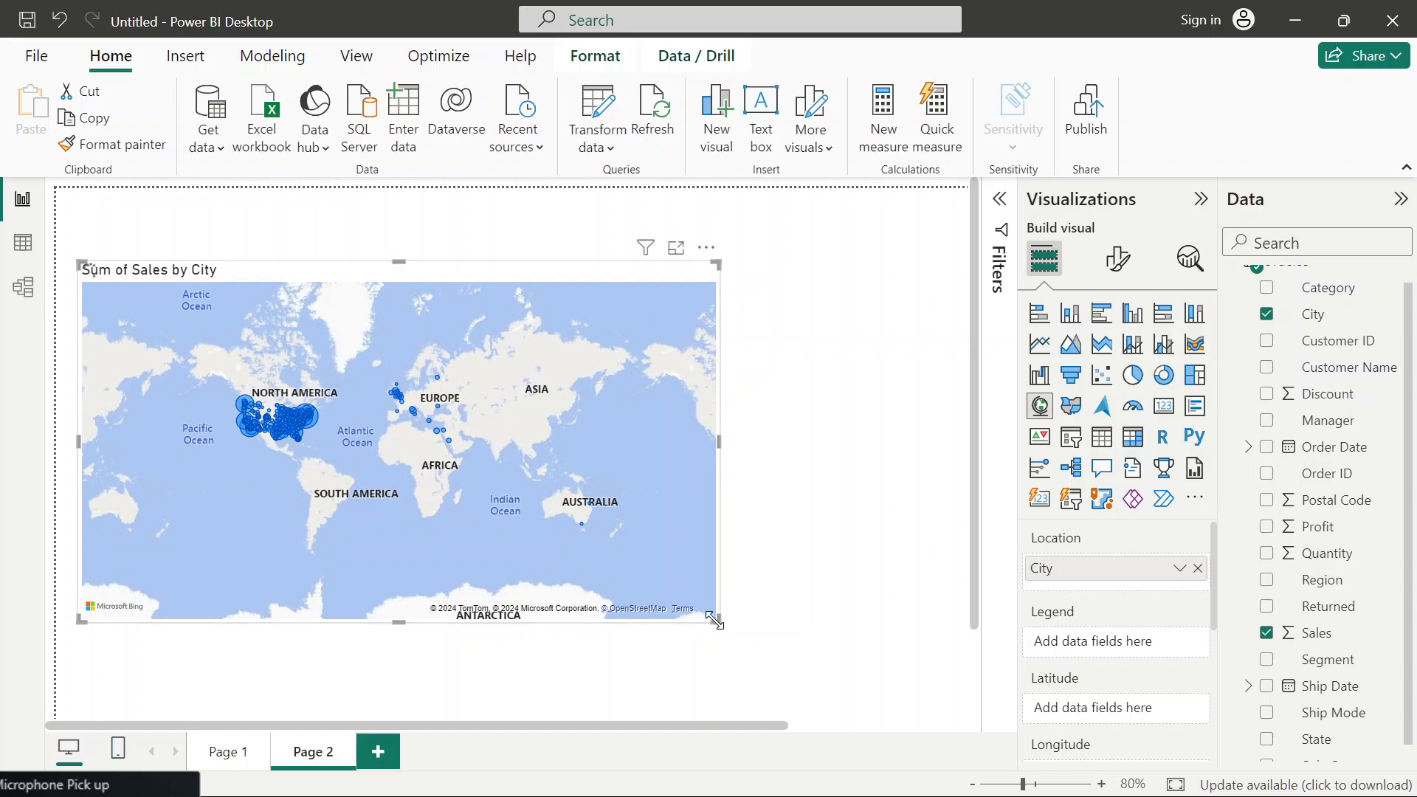
left_click_drag(716, 622, 816, 705)
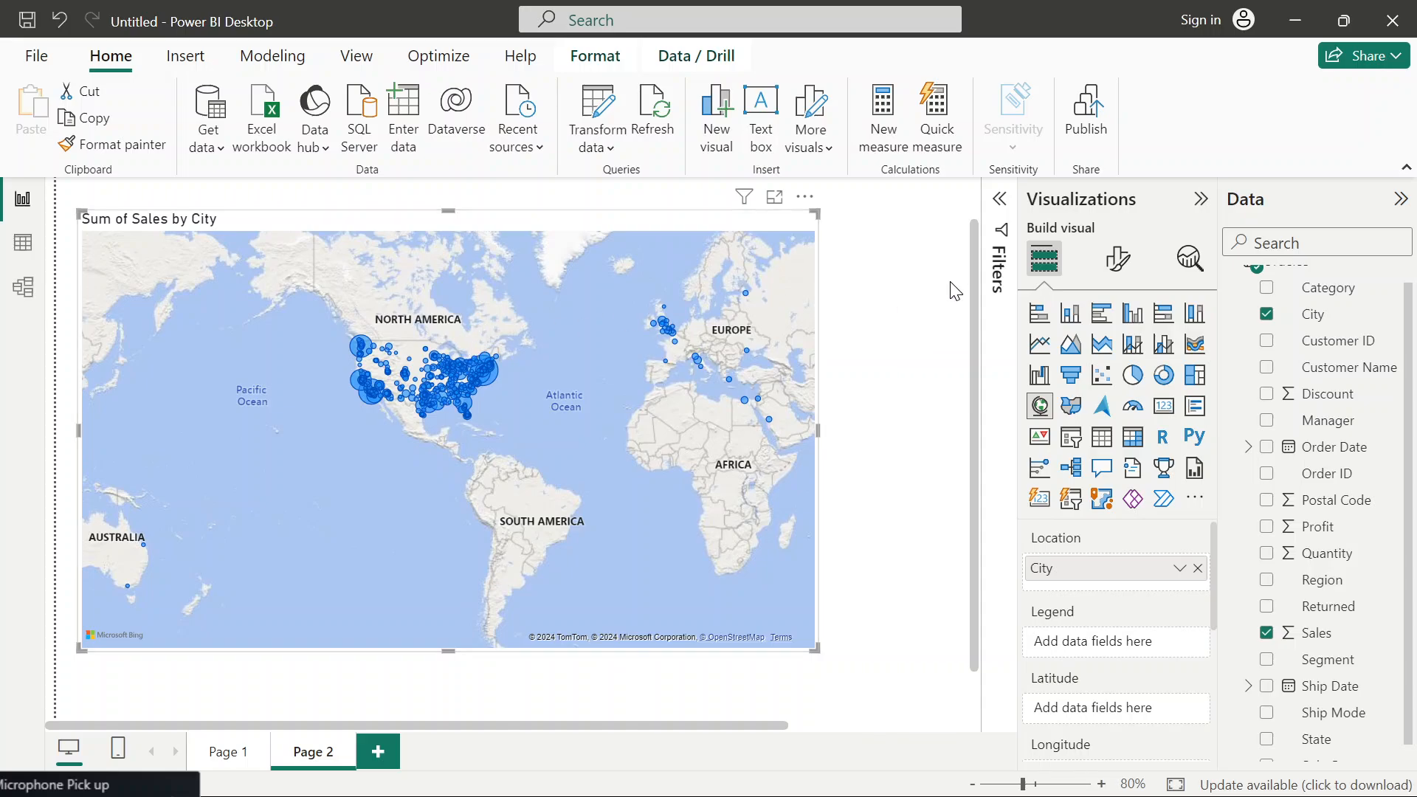
- Show the map visual's filters and examine the basic filtering list of cities under the City filter
left_click(999, 201)
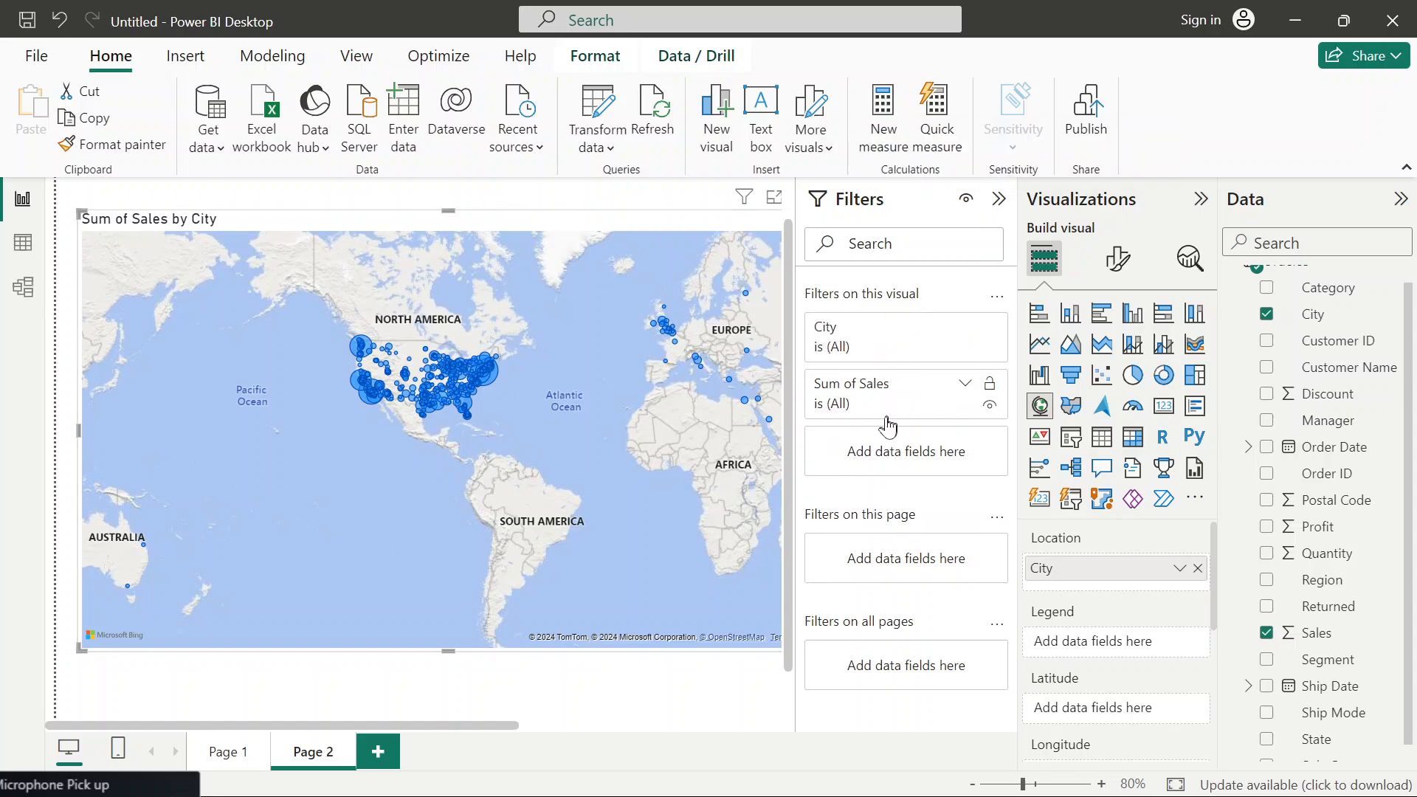
left_click(966, 329)
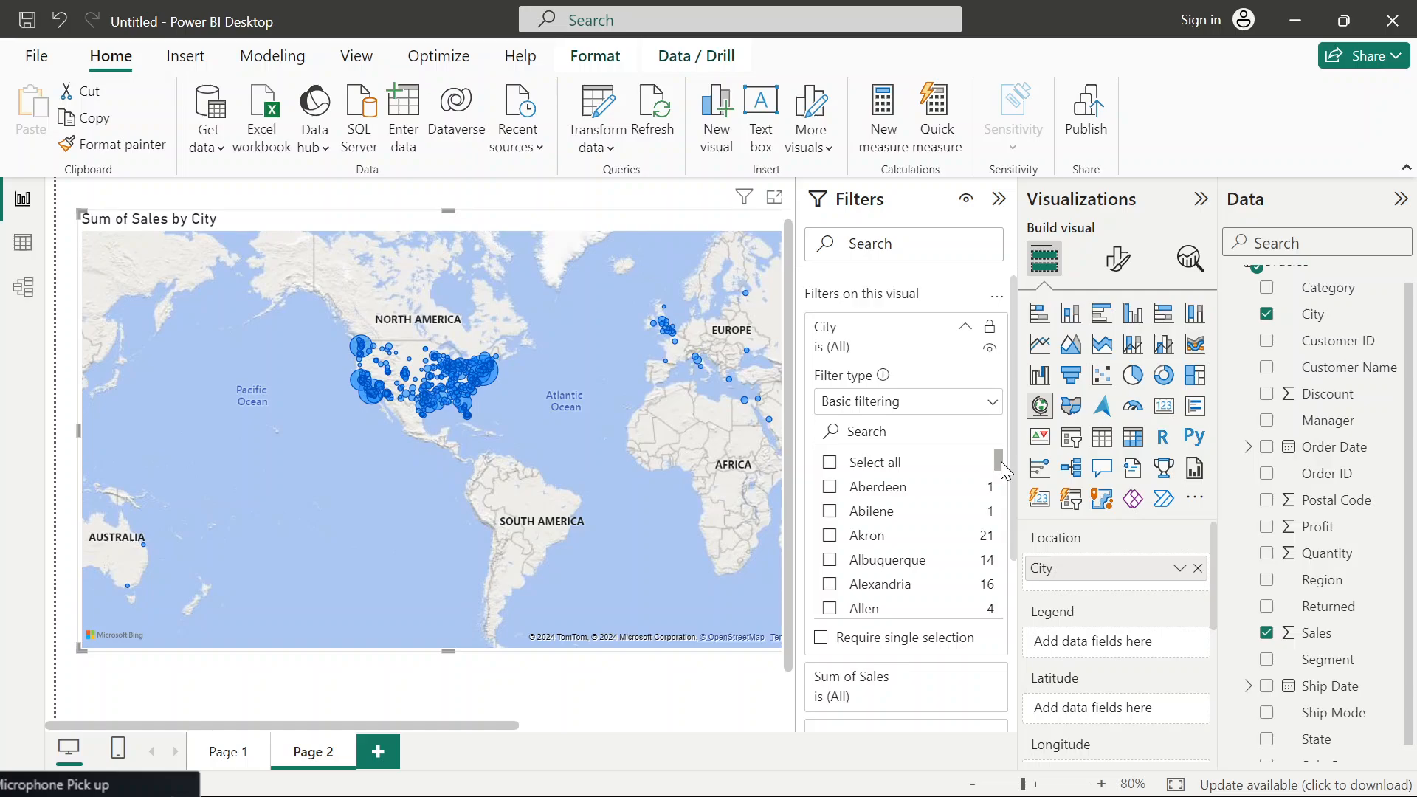
left_click_drag(998, 461, 1032, 368)
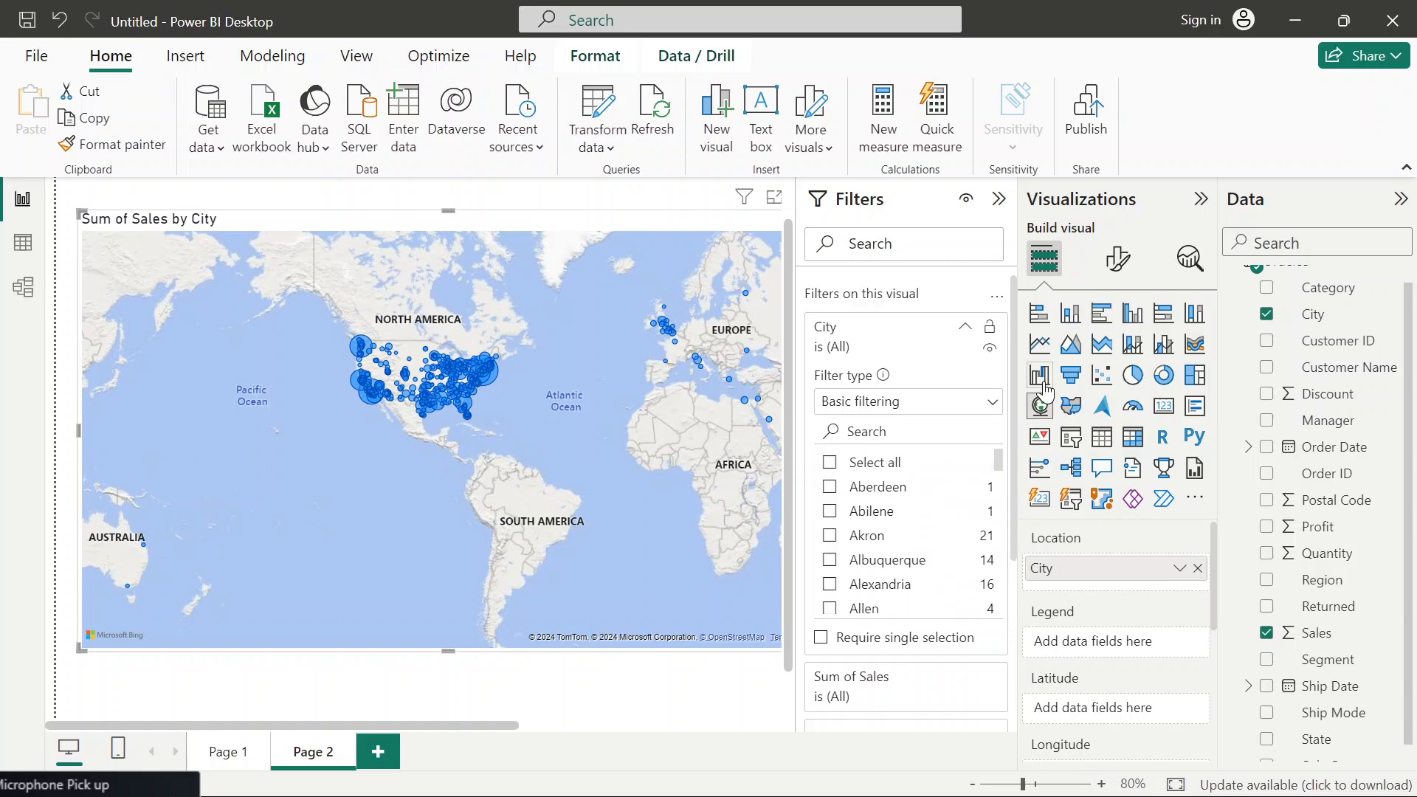
left_click(829, 463)
left_click(964, 326)
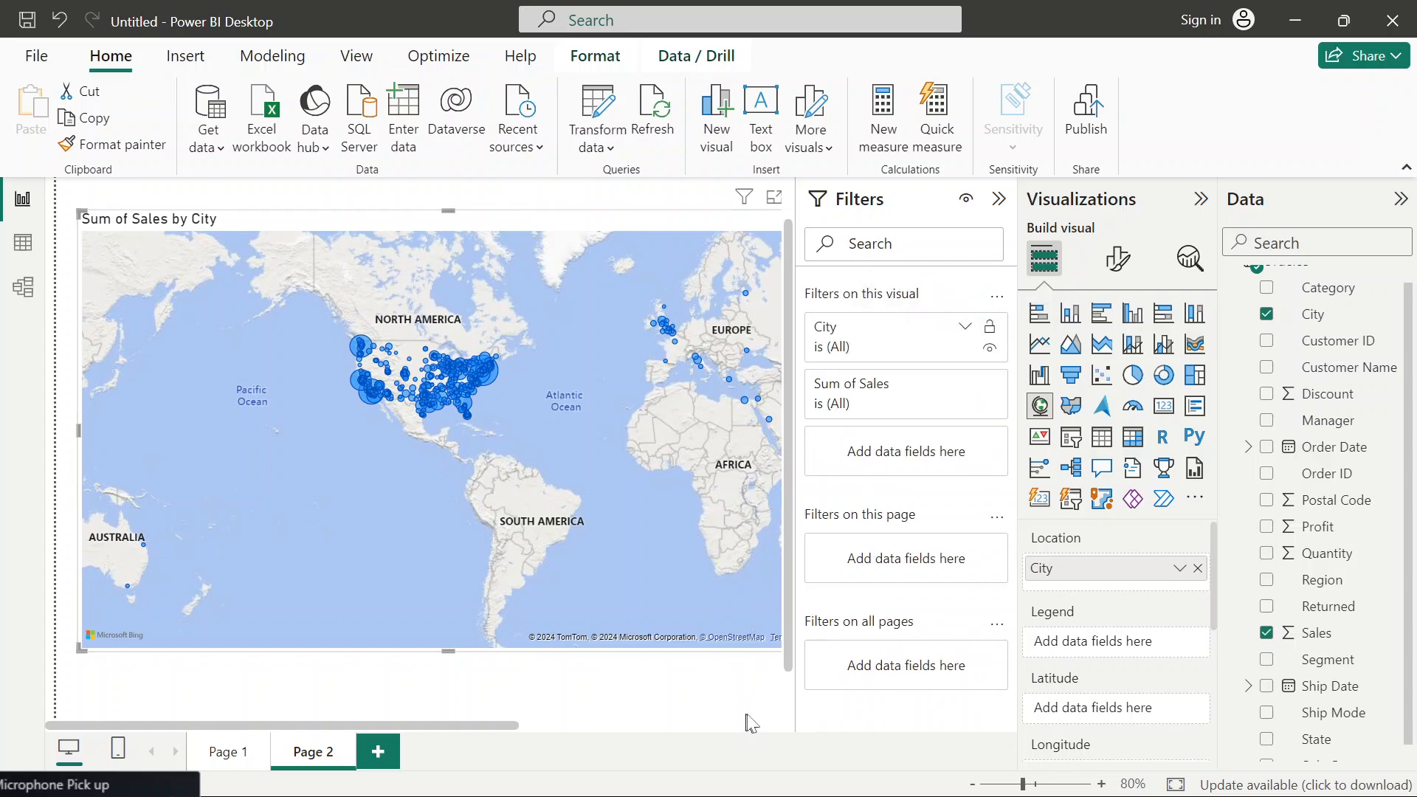
- Add a new blank page to the report, review the visuals on Page 1, and return to the new page
left_click(386, 764)
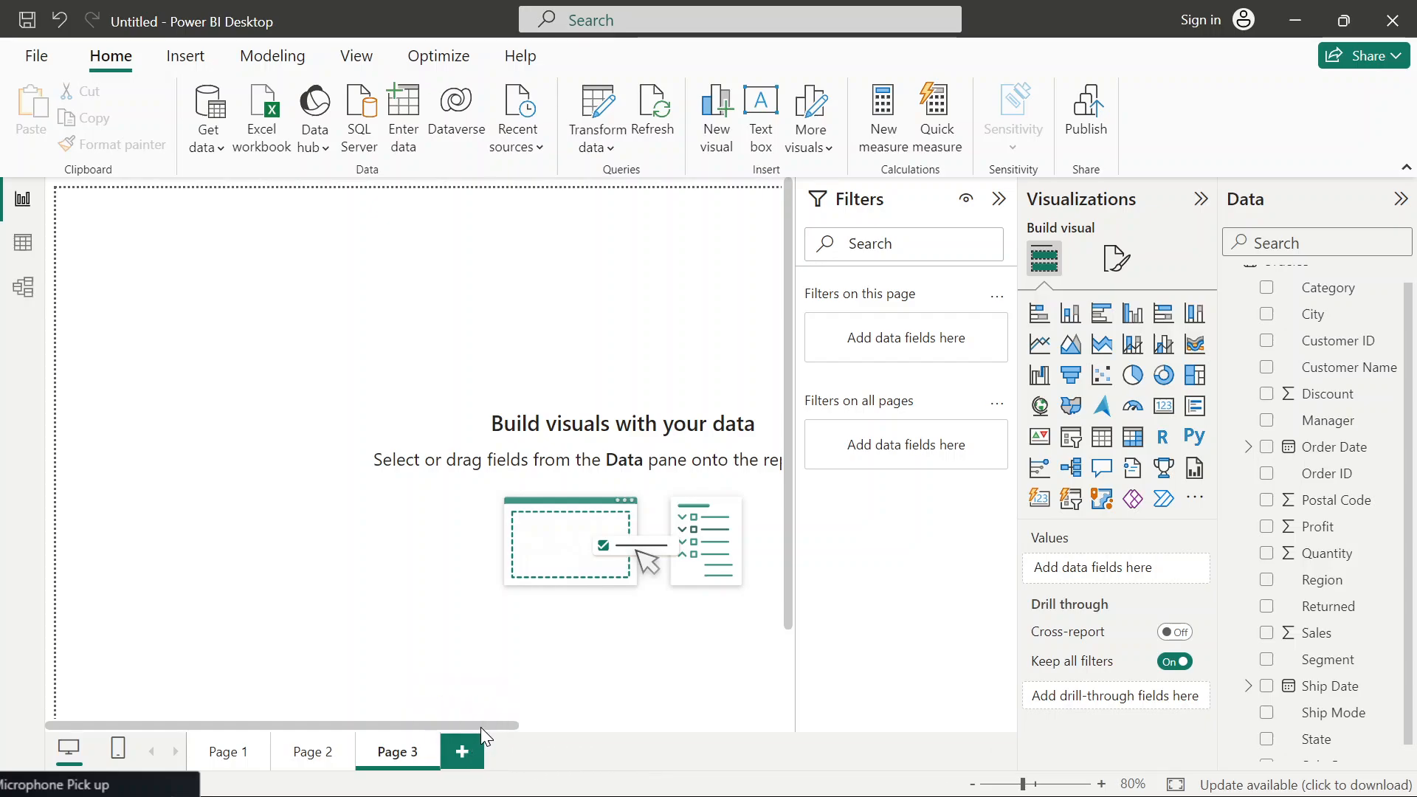
mouse_move(480, 728)
left_mouse_down()
mouse_move(760, 724)
mouse_move(467, 745)
left_mouse_up()
left_click(240, 764)
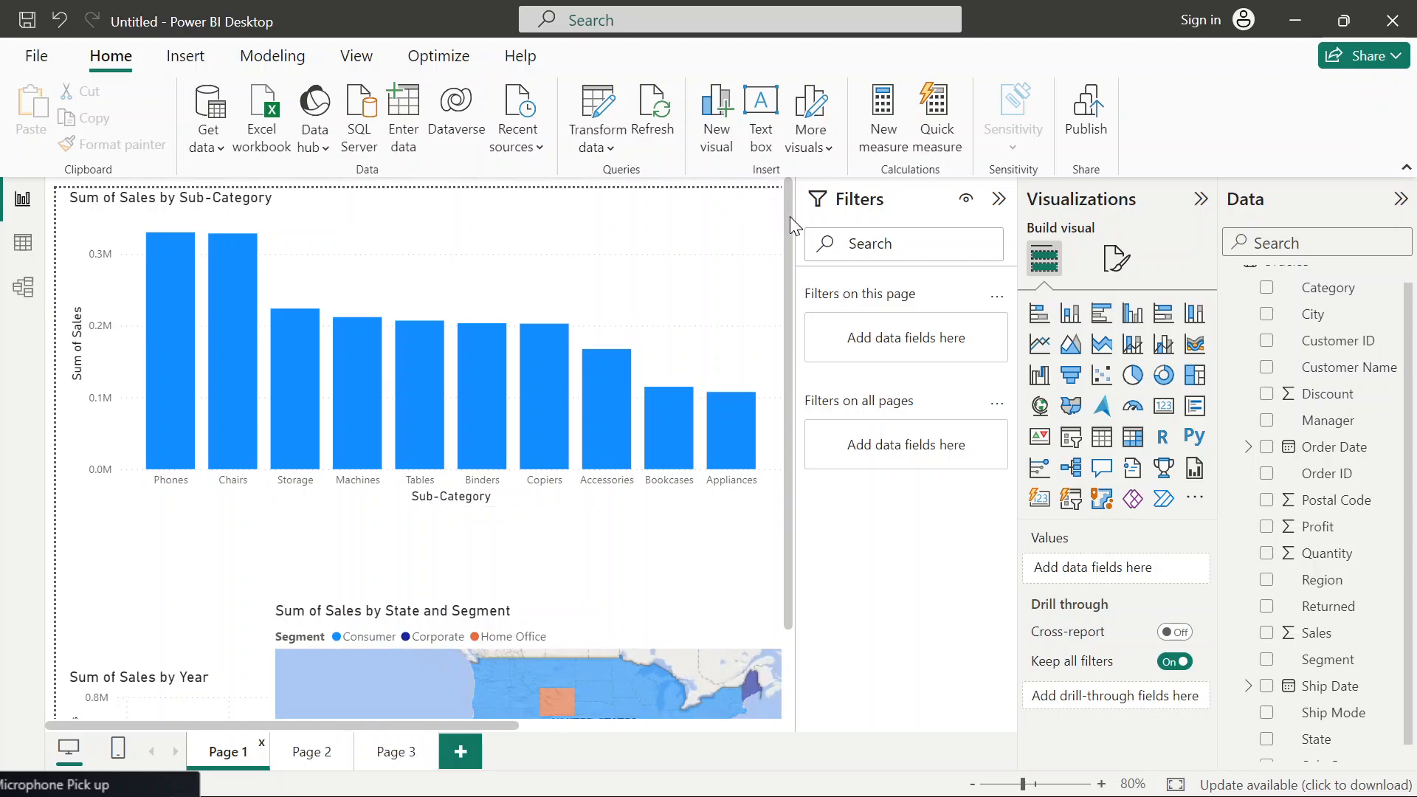
left_click_drag(789, 215, 782, 510)
left_click_drag(783, 420, 796, 194)
left_click(400, 759)
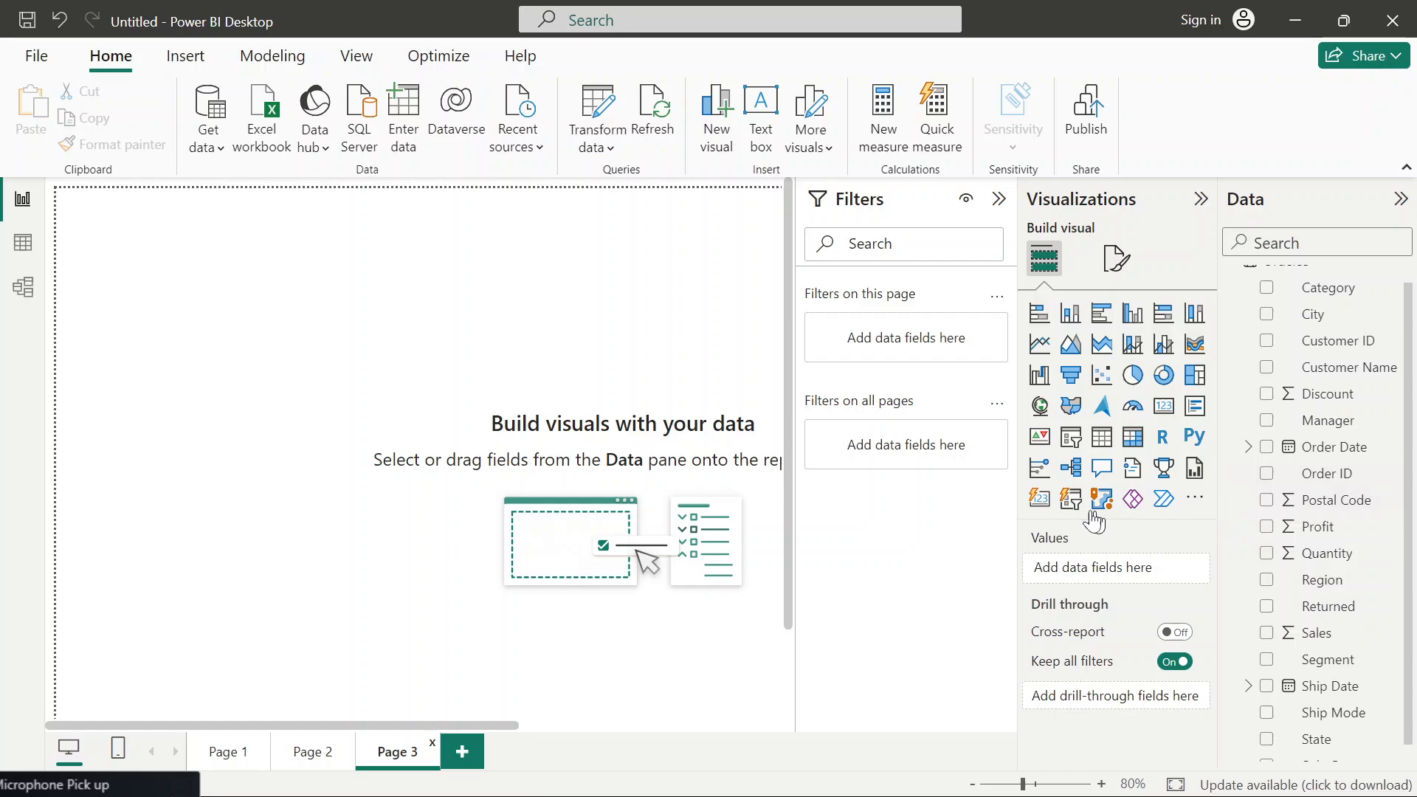
- Insert a treemap visual on Page 3 and assign the Sales field from Orders3 as its Values
left_click(1195, 377)
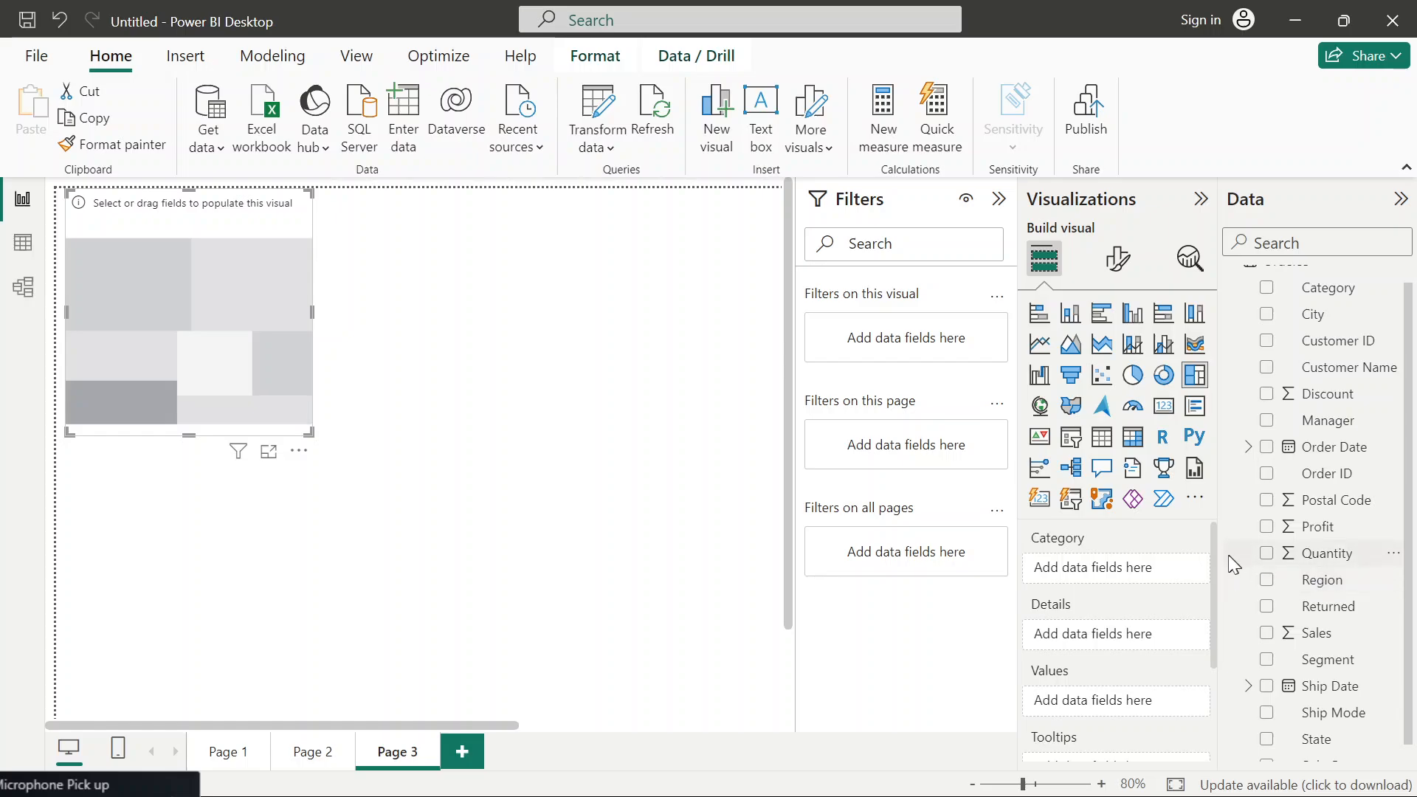
left_click_drag(1212, 548, 1217, 492)
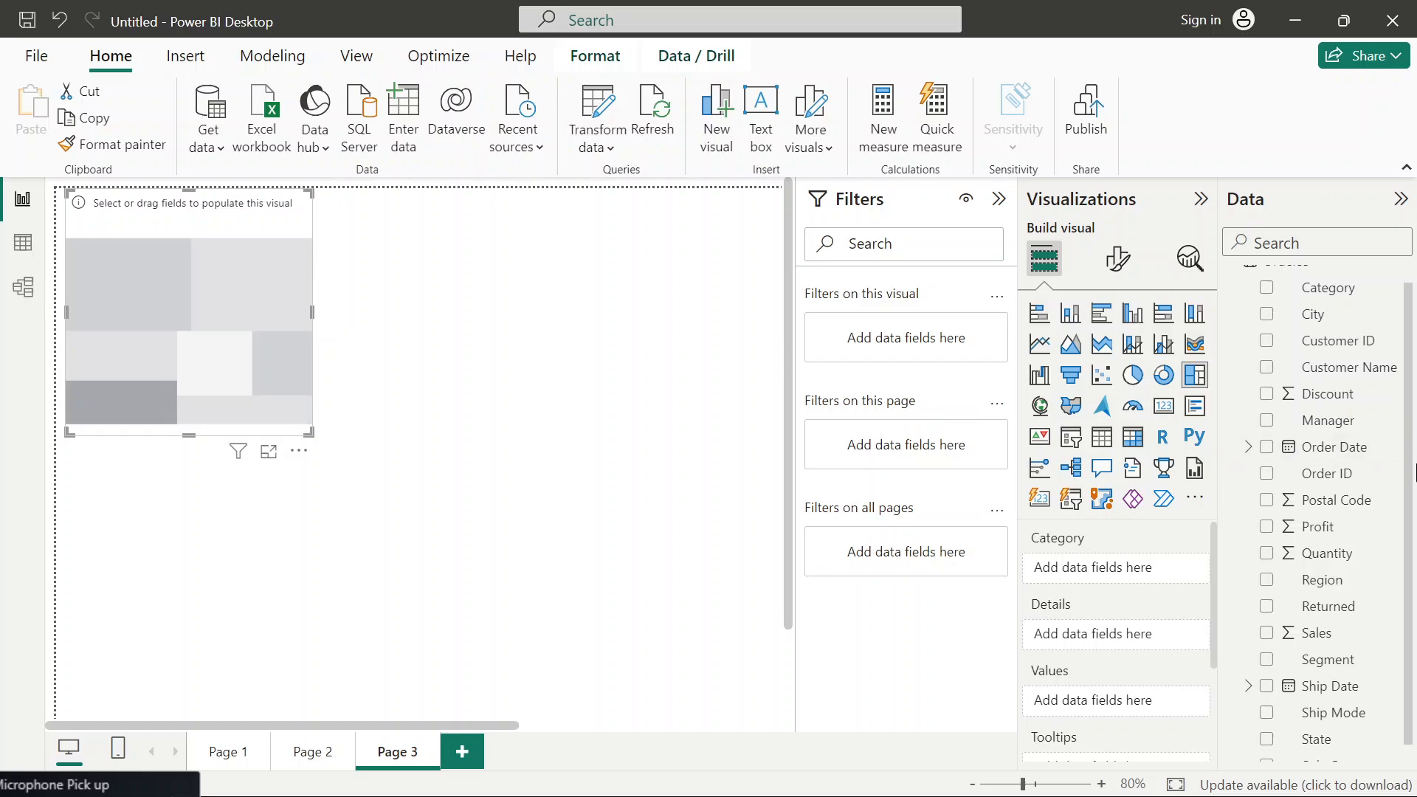
left_click_drag(1411, 491, 1411, 432)
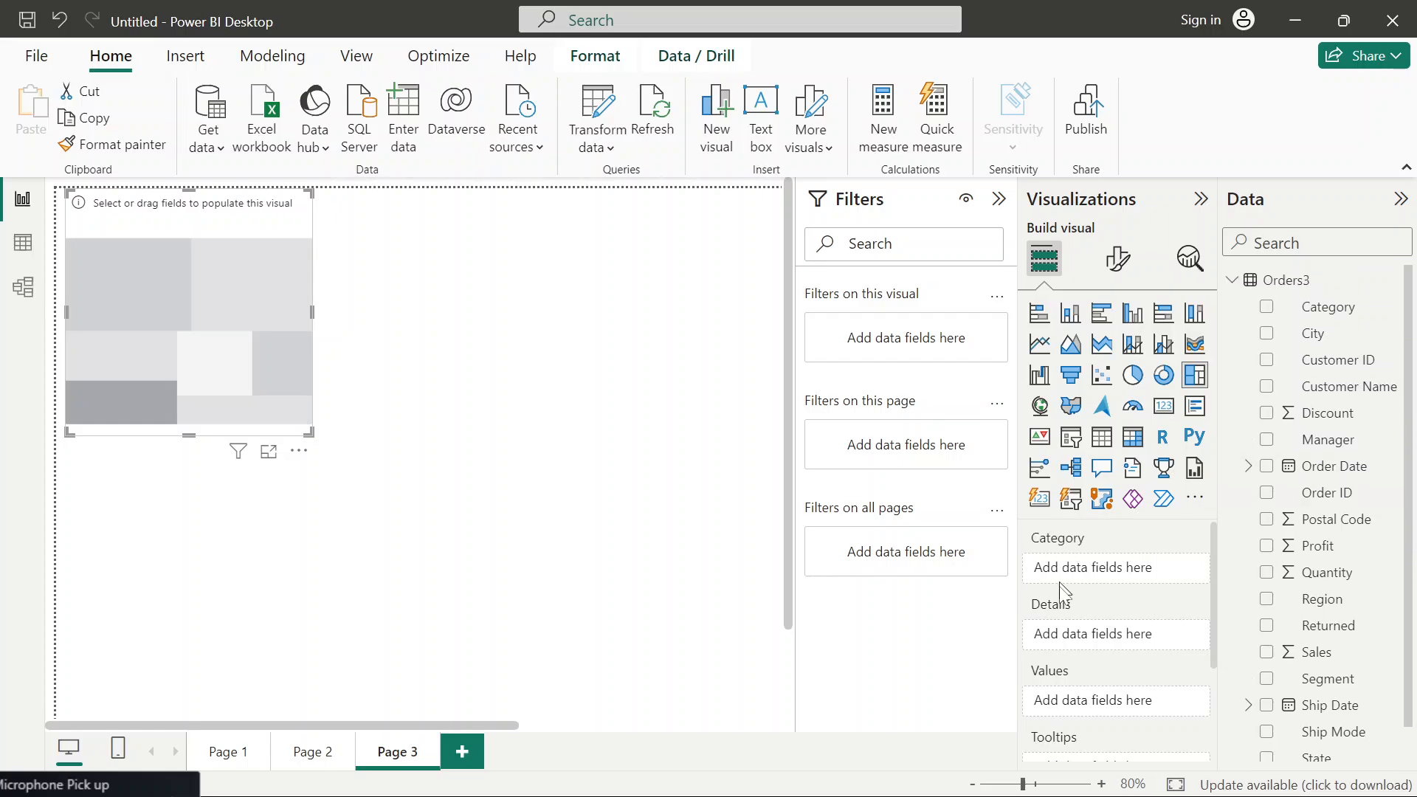
key("super+e")
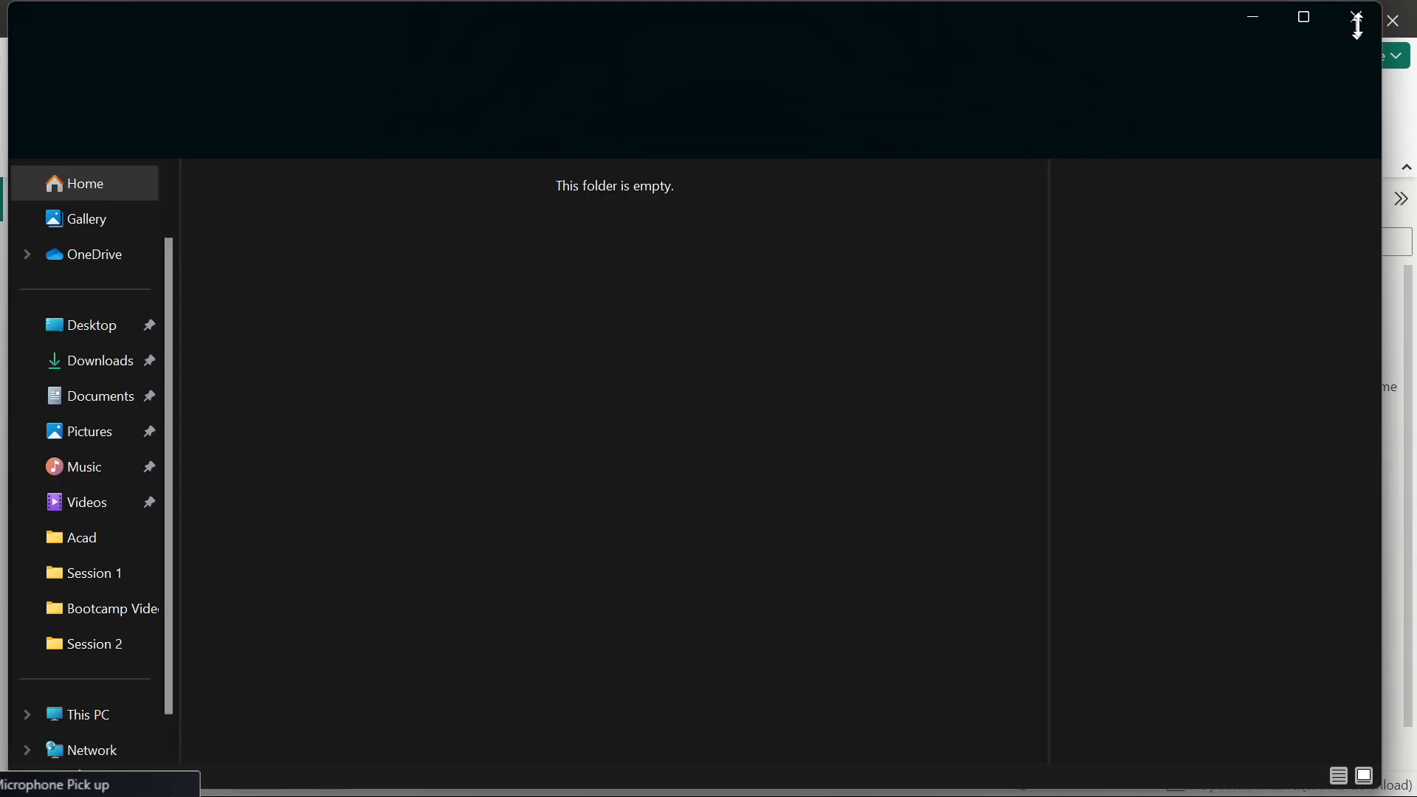
left_click(1359, 17)
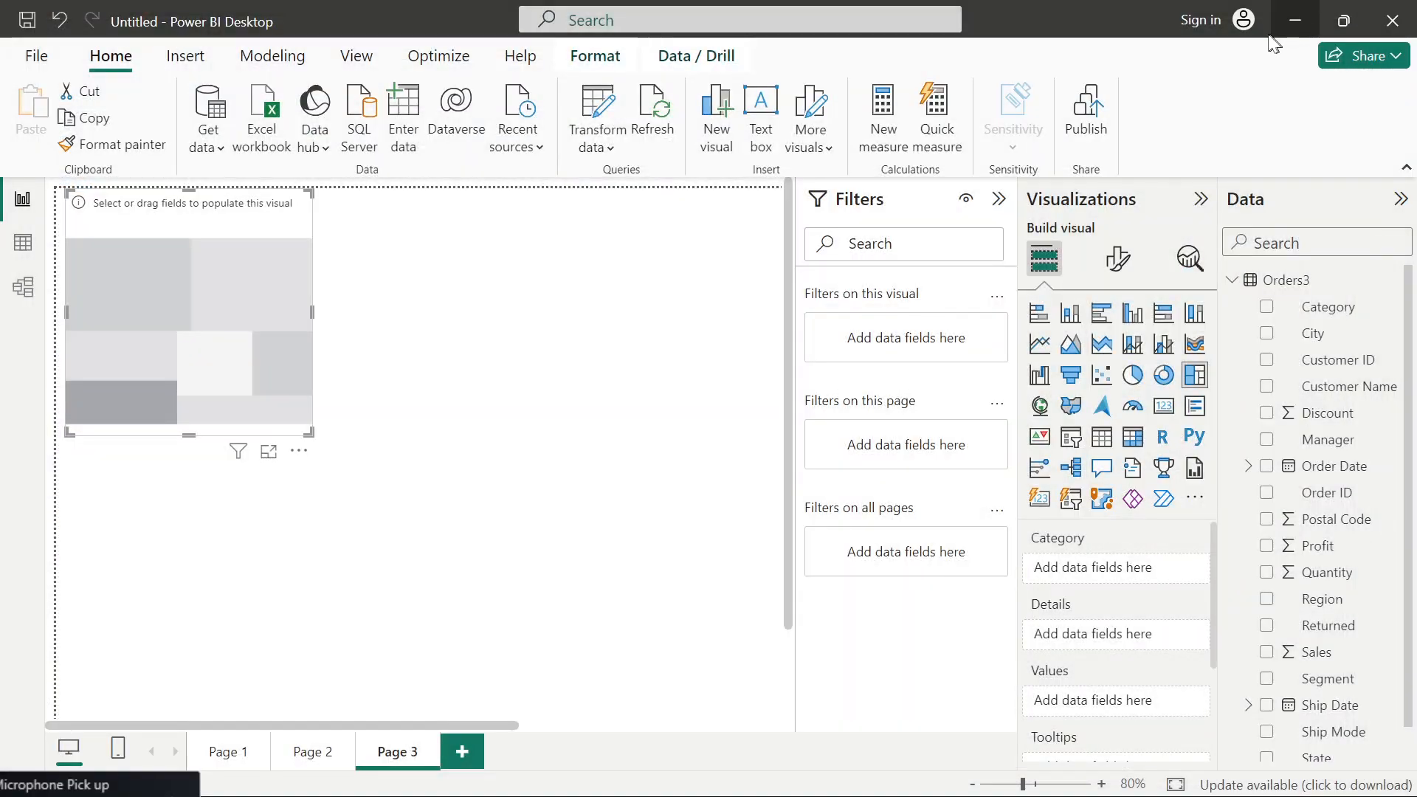
scroll(1410, 367, "down", 1)
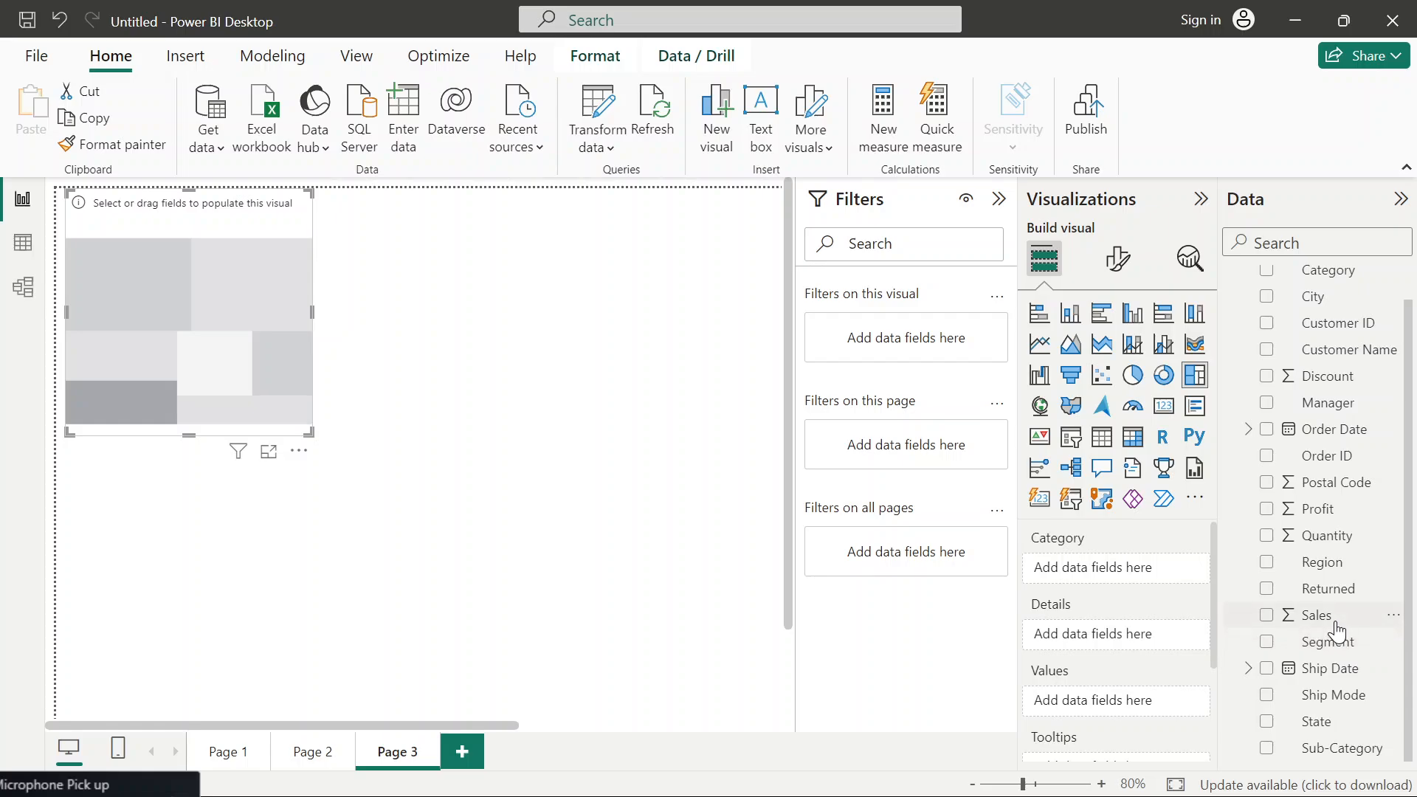
left_click_drag(1336, 624, 1138, 715)
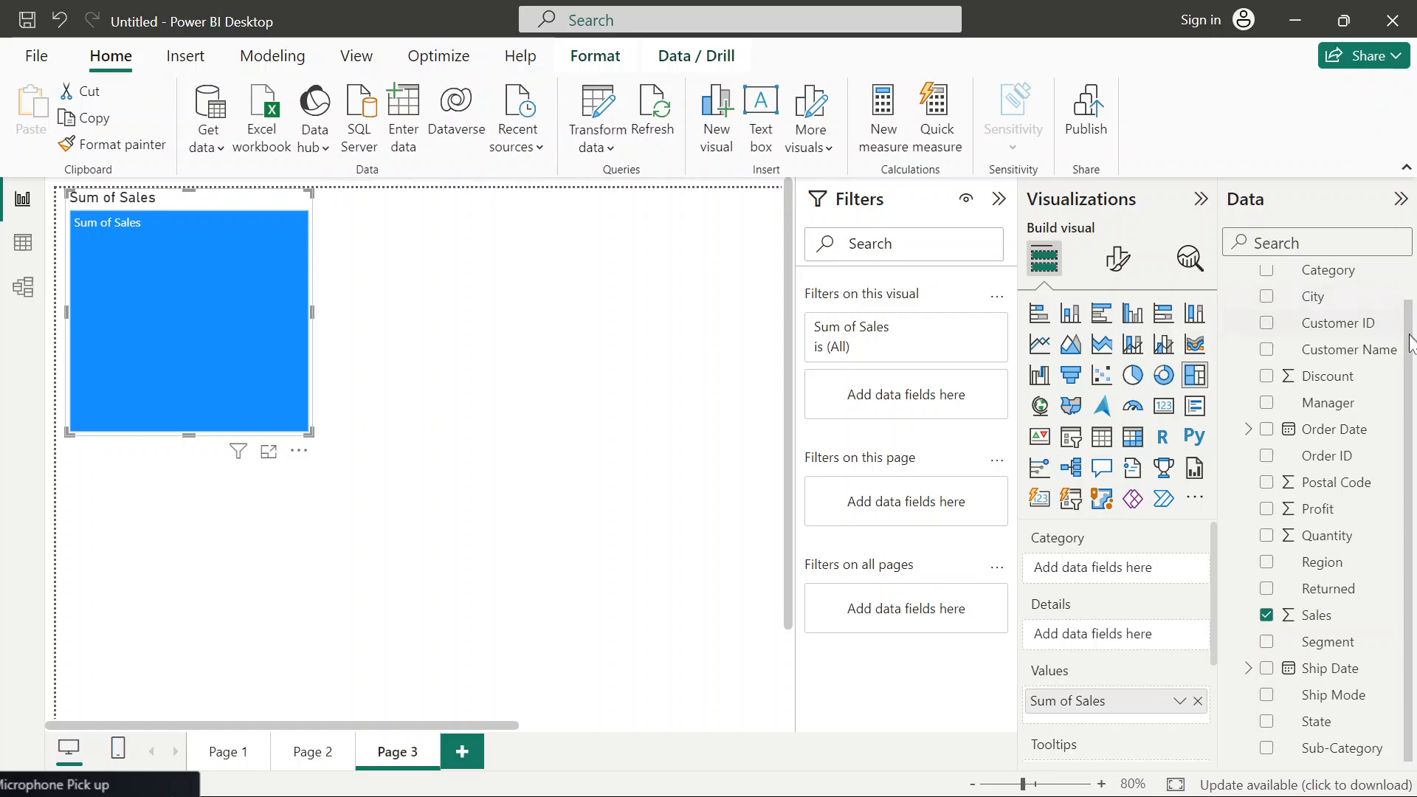
- Assign the Category field as the treemap's Category and enlarge the visual on Page 3
left_click_drag(1312, 289, 1118, 590)
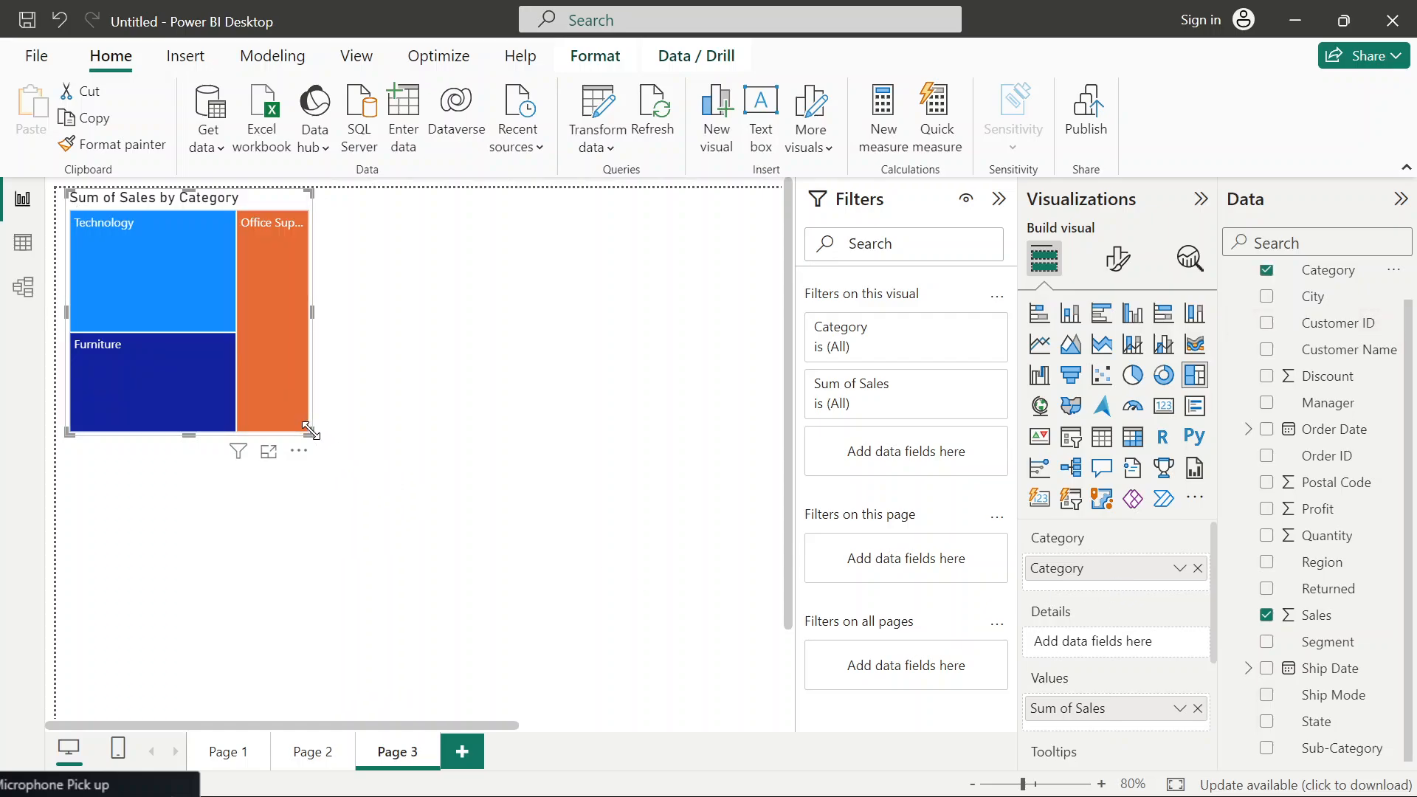
left_click_drag(310, 432, 486, 555)
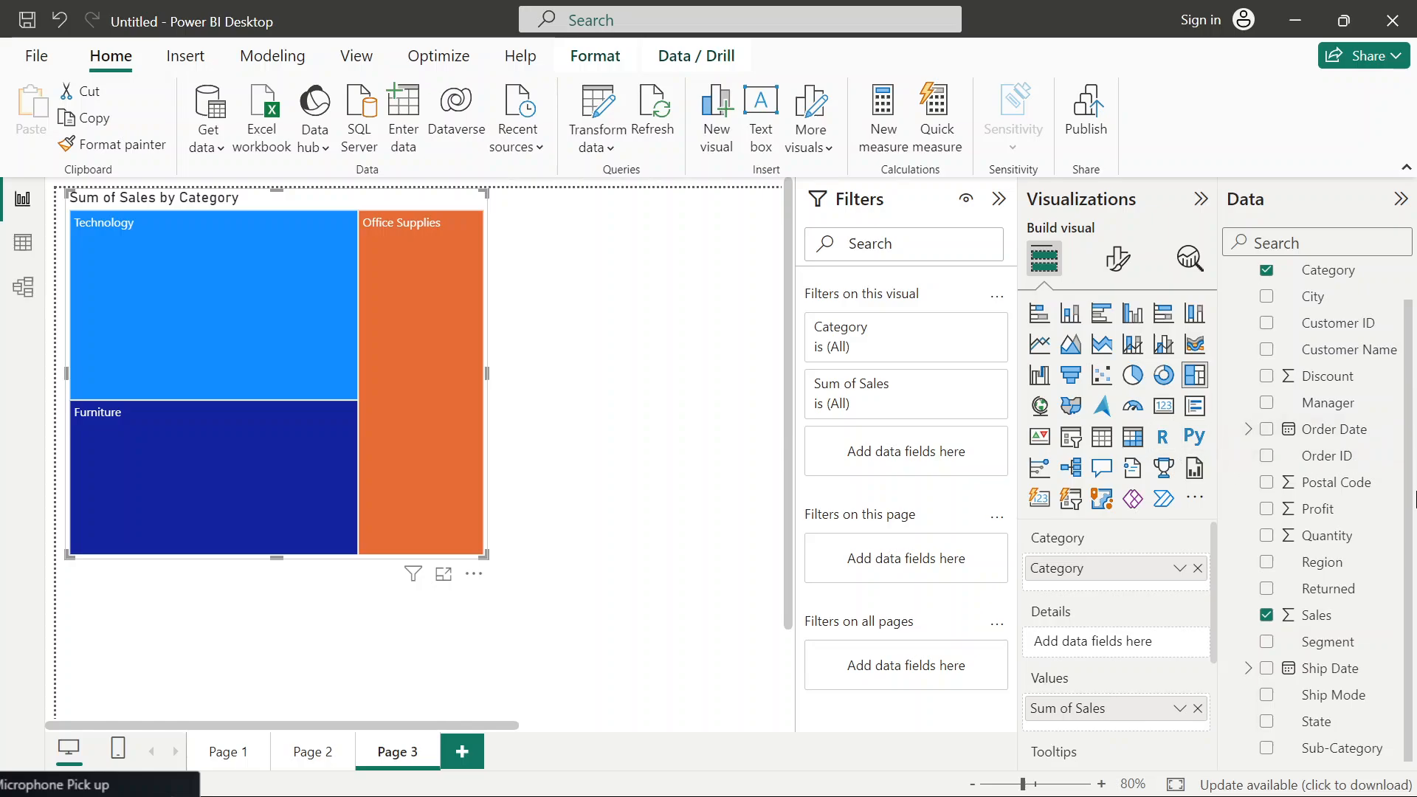
- Replace Category with City as the treemap's grouping field and enlarge the visual further across the canvas
left_click(1198, 568)
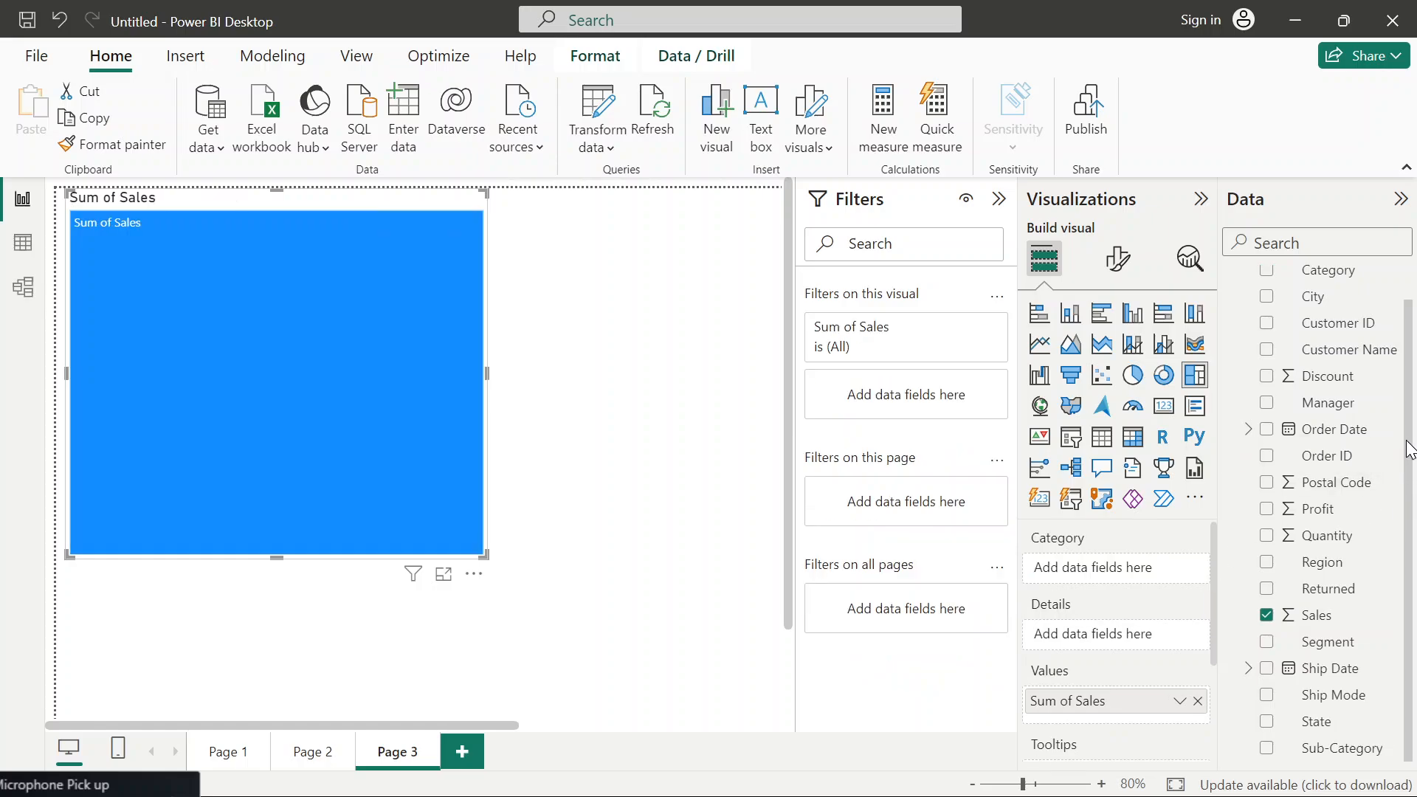
left_click_drag(1408, 441, 1415, 493)
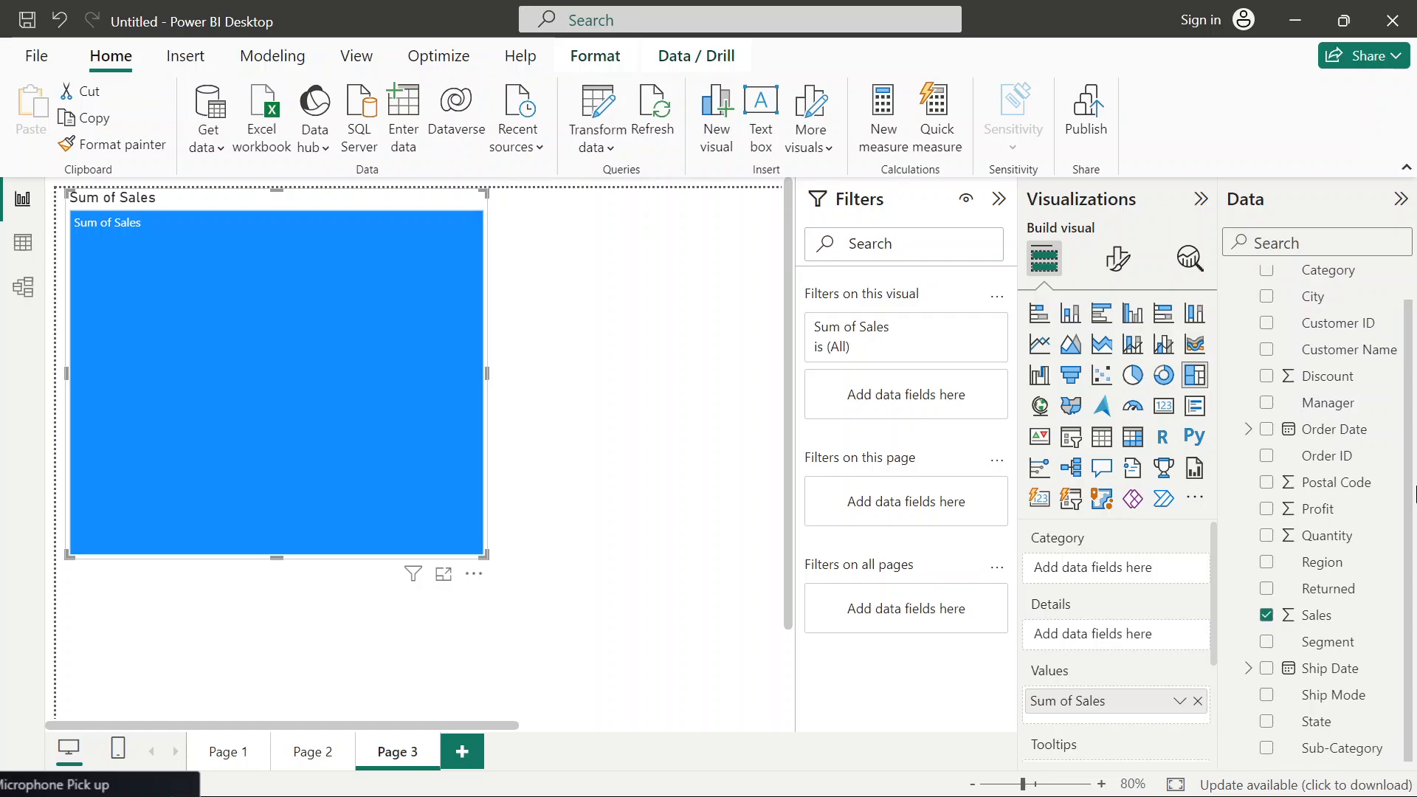
left_click_drag(1341, 298, 1138, 570)
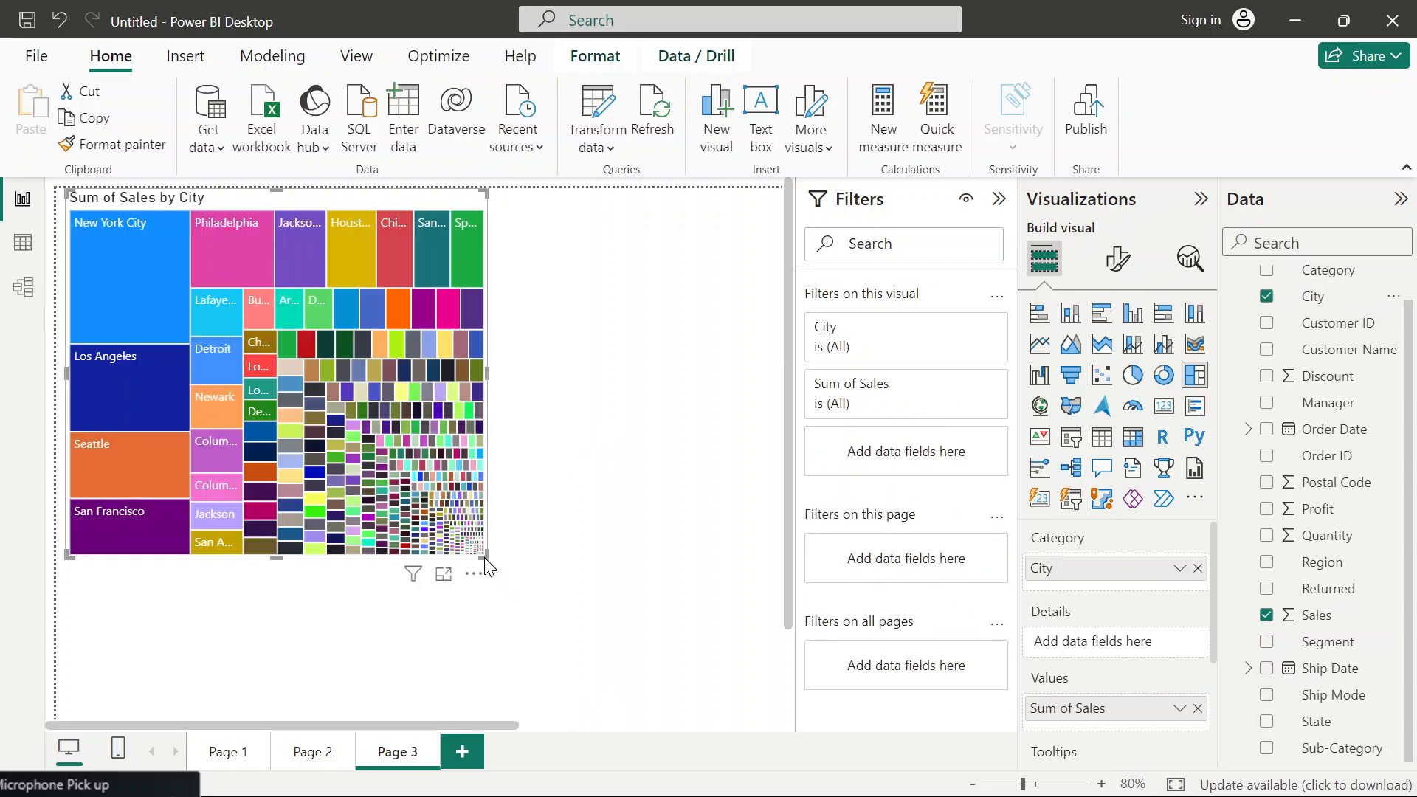
left_click_drag(487, 554, 698, 626)
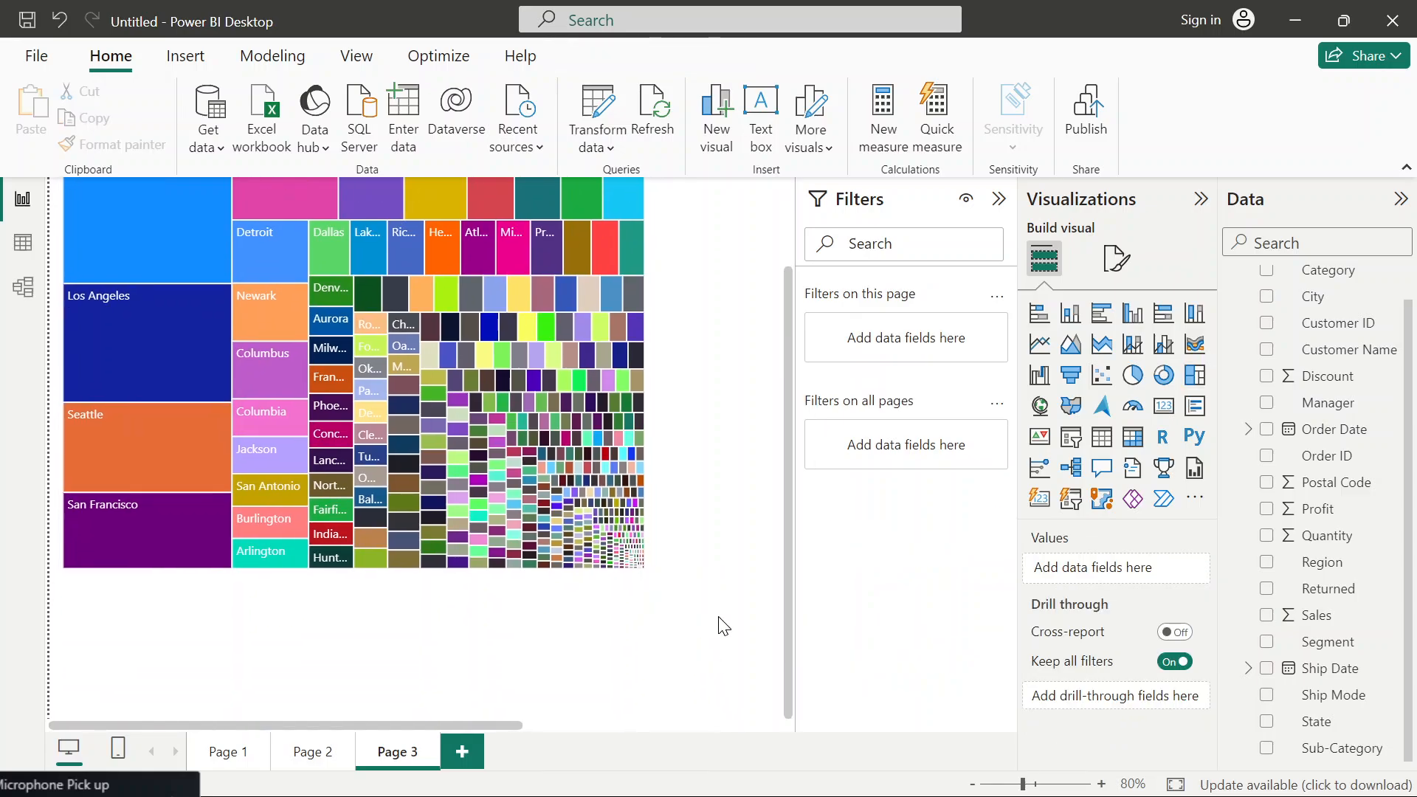
- Examine the sales tooltips of the largest city tiles and highlight the New York City tile
scroll(620, 591, "up", 3)
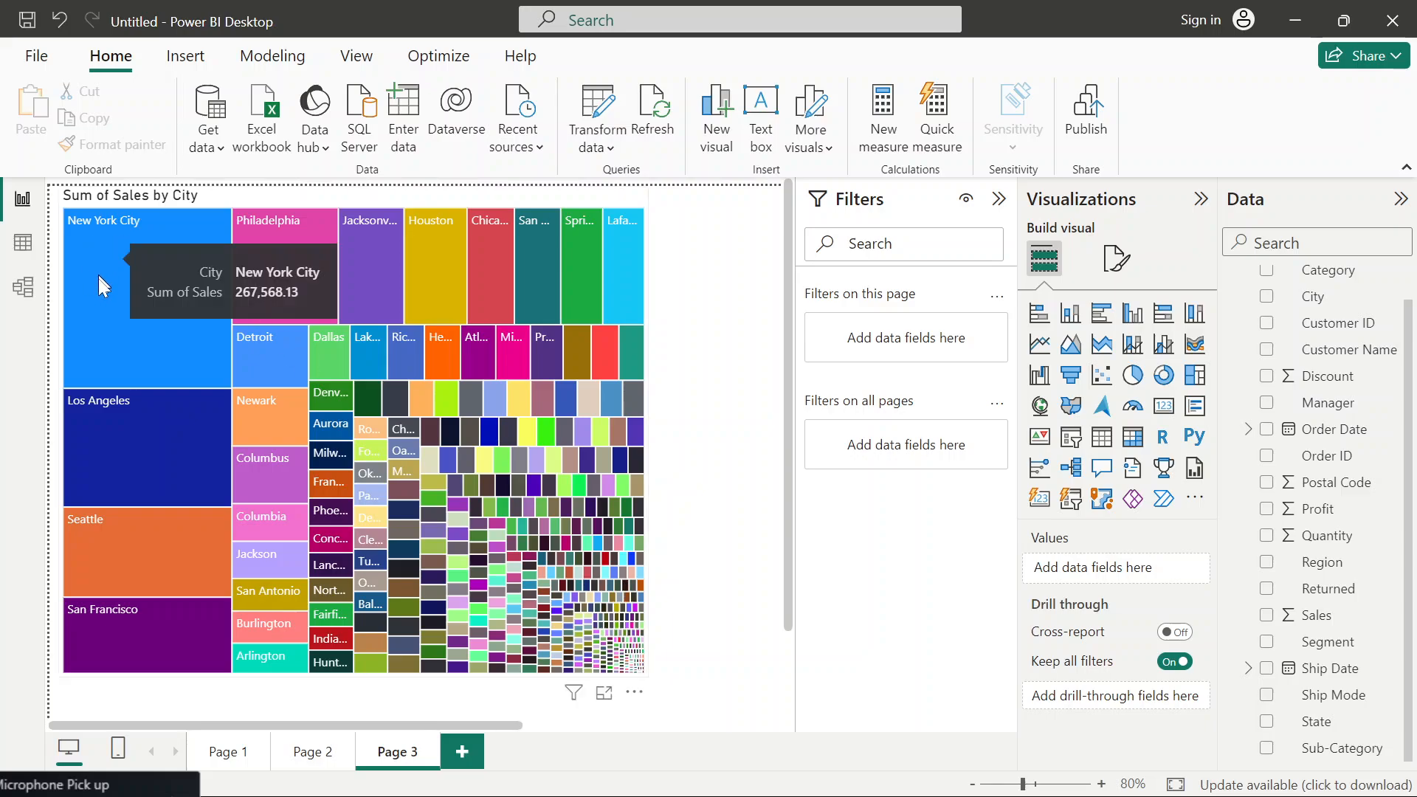
mouse_move(111, 427)
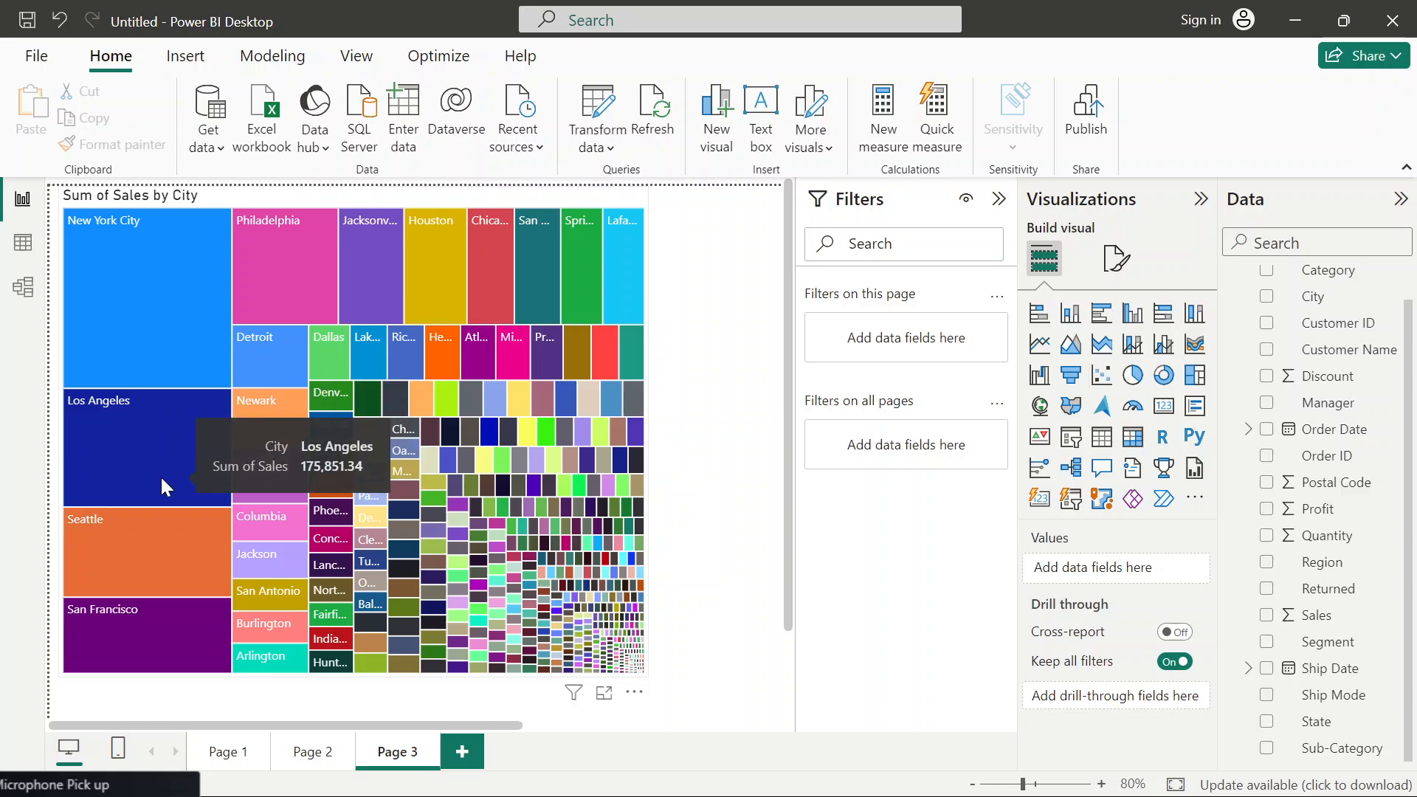
mouse_move(77, 551)
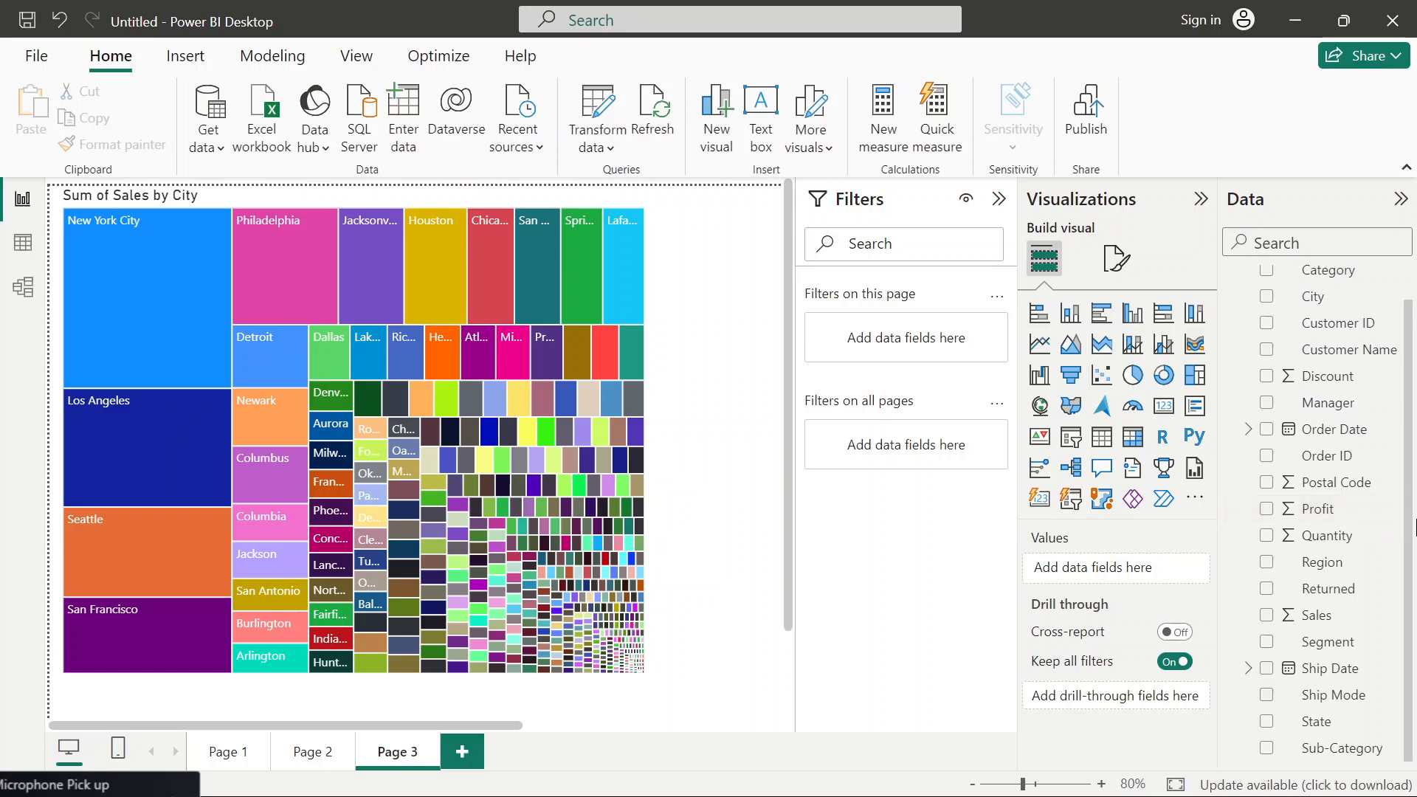
left_click(189, 223)
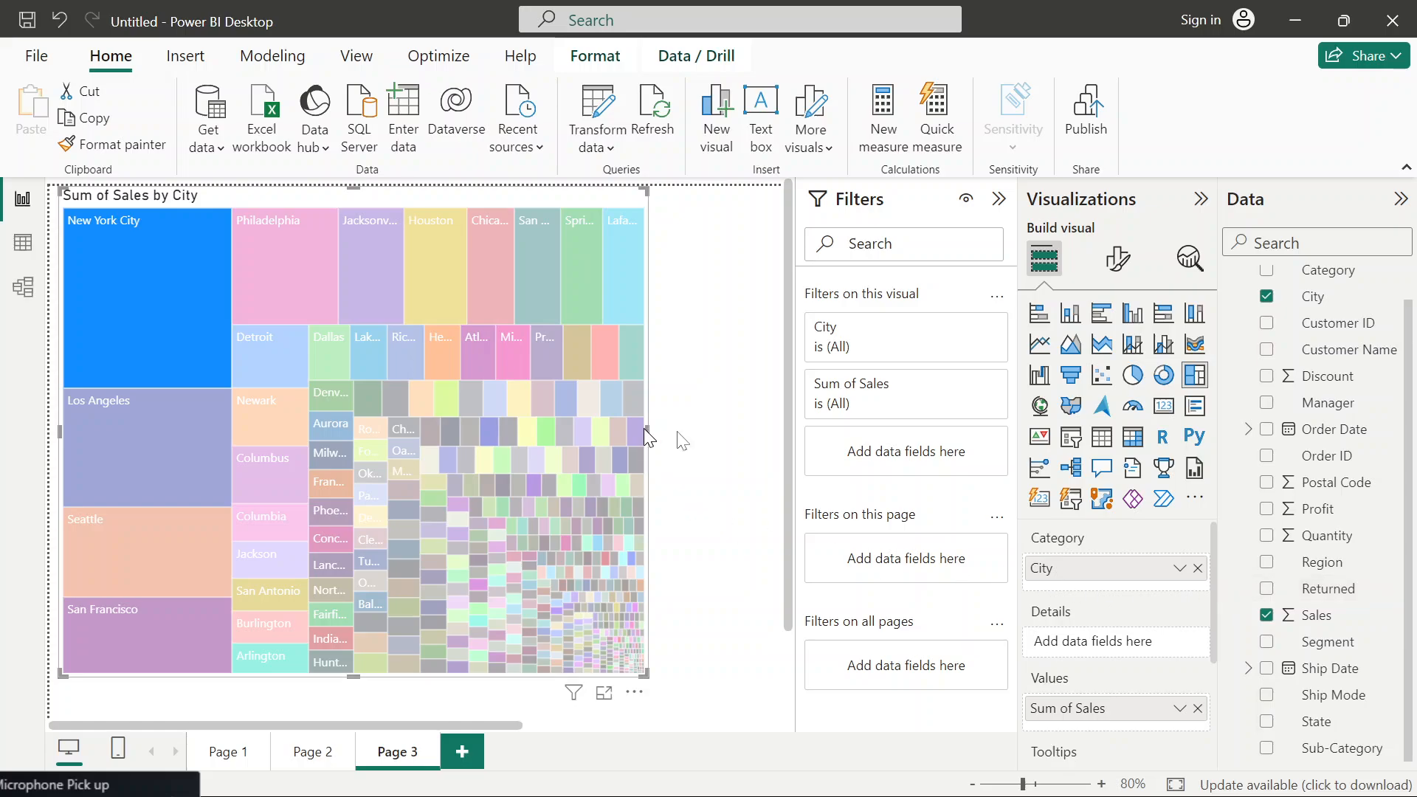
- Replace City with State as the treemap's Category and clear the remaining tile highlighting
left_click(1197, 568)
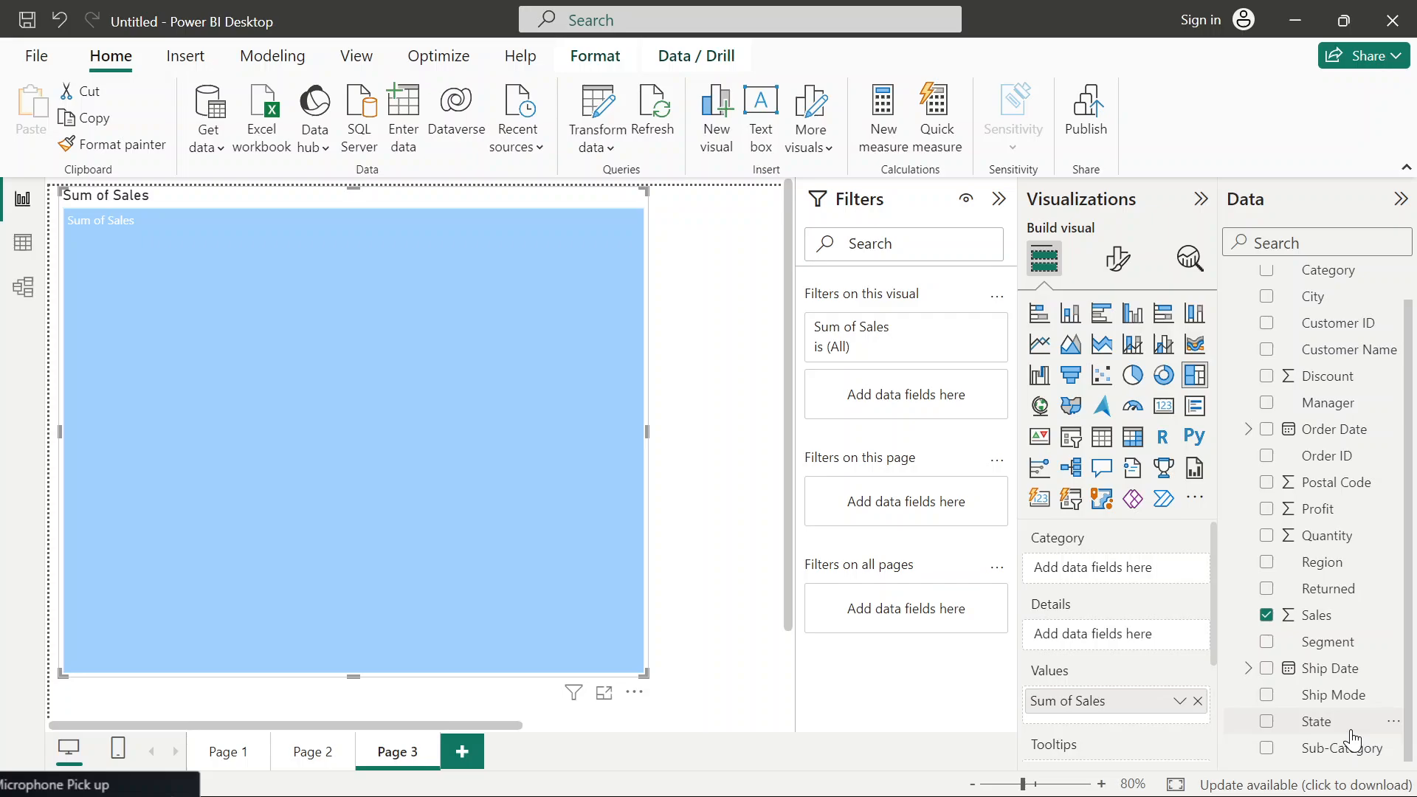
left_click_drag(1386, 722, 1145, 583)
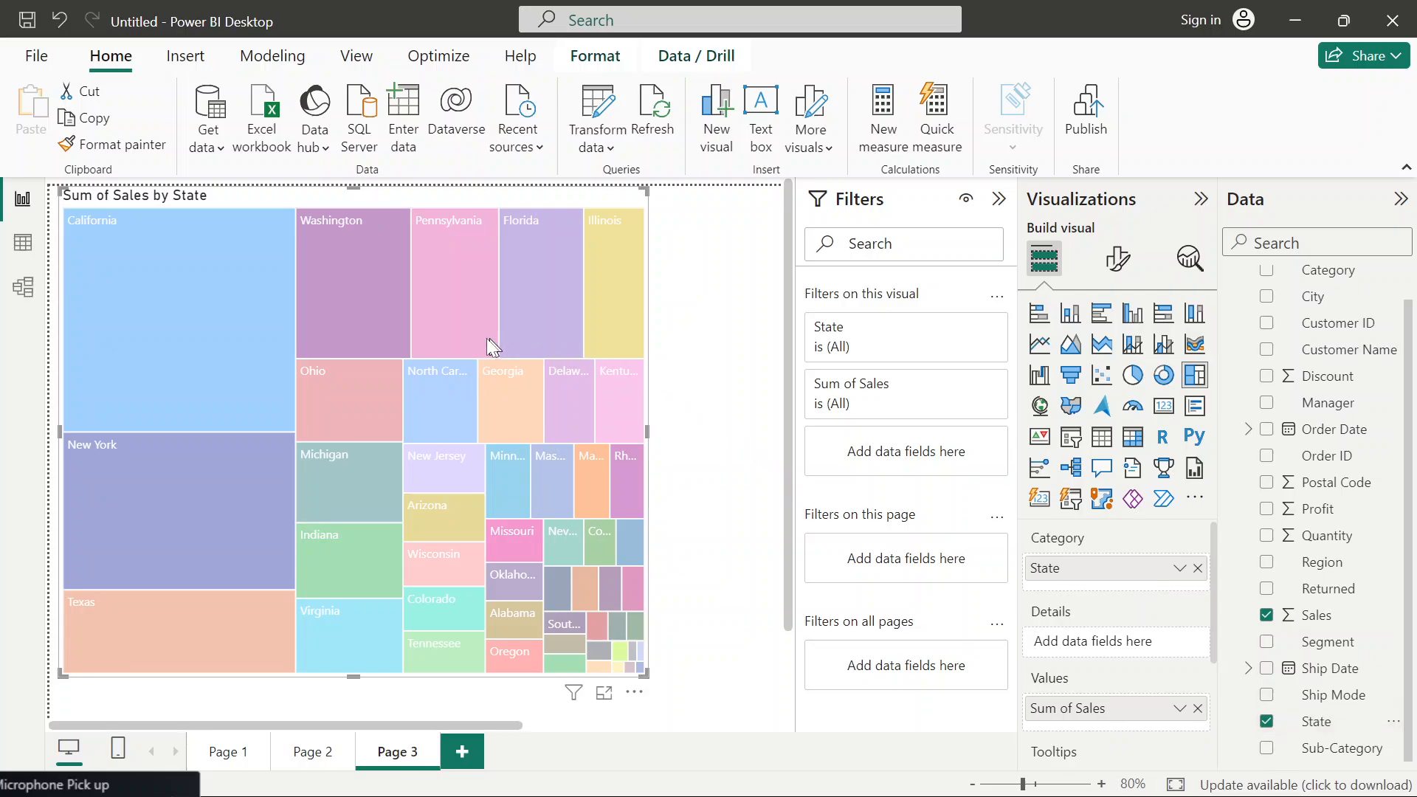
left_click(199, 348)
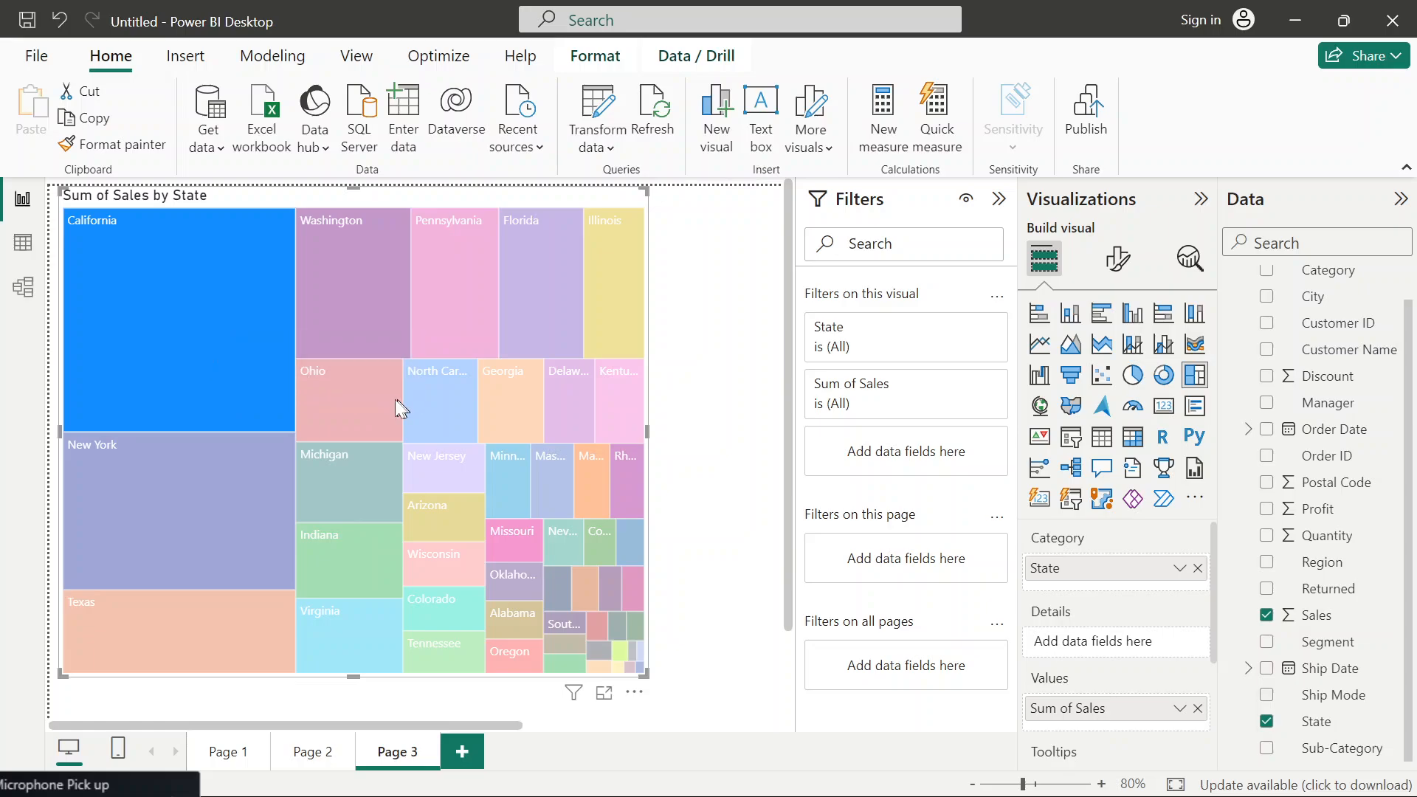
left_click(218, 336)
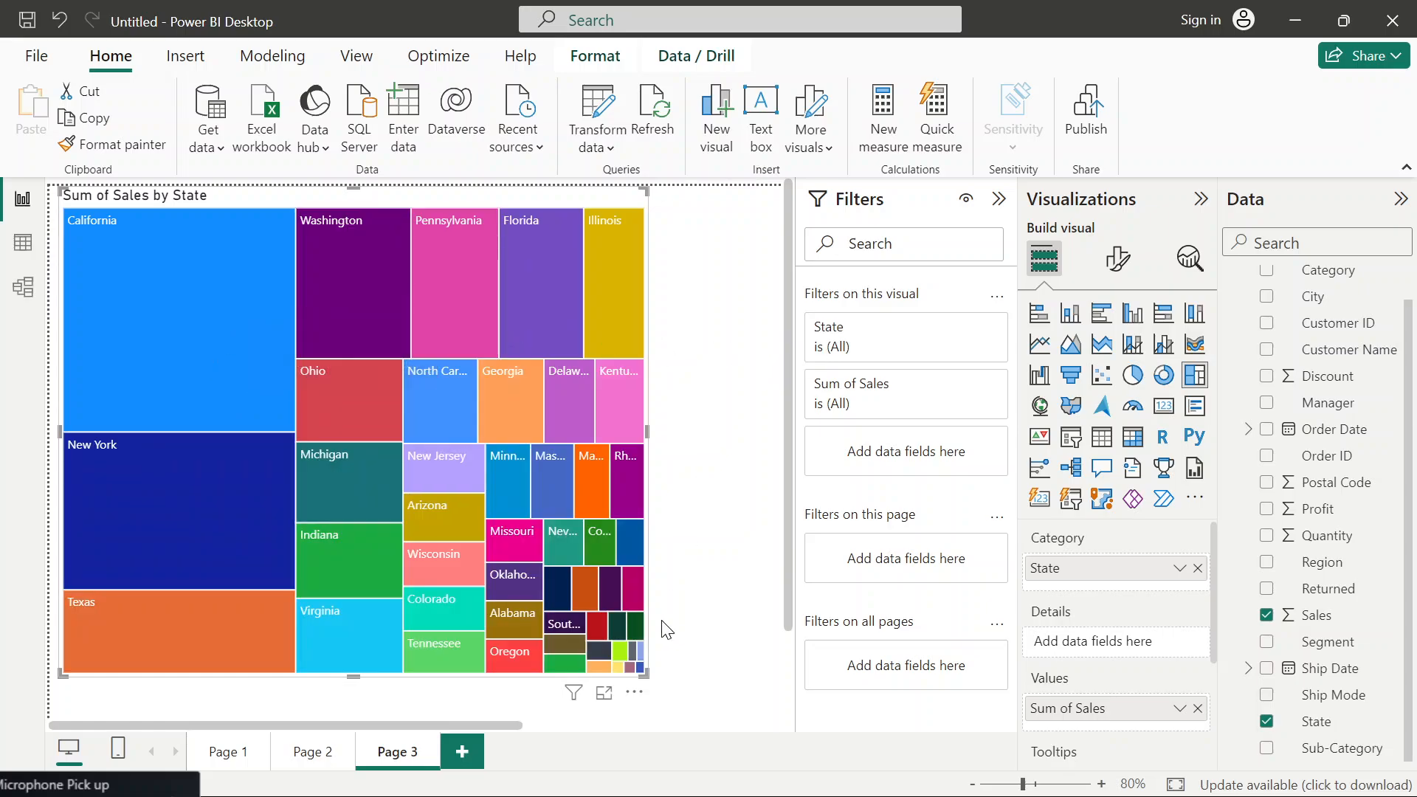
- Widen the sales by state treemap until it nearly spans the visible canvas
left_click_drag(648, 433, 772, 428)
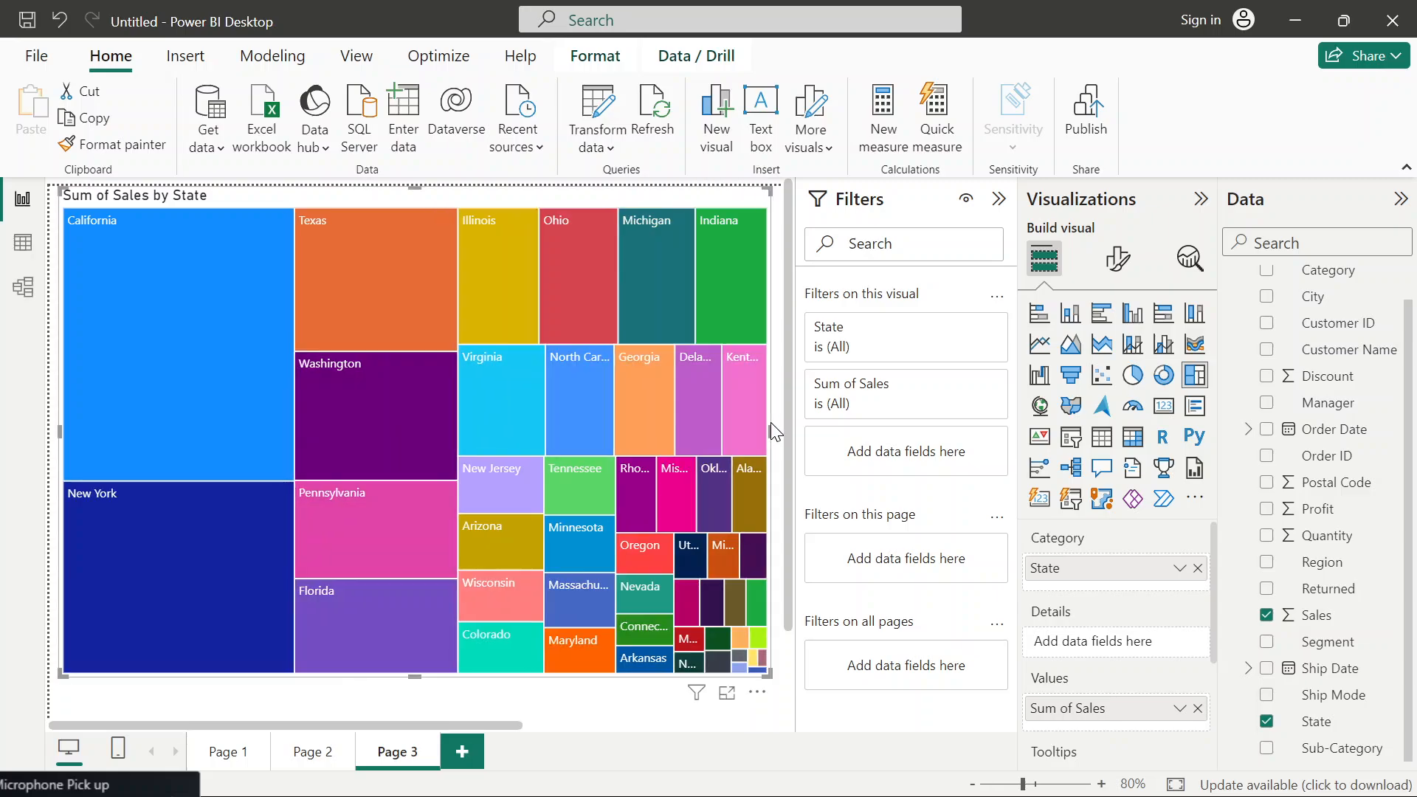
left_click_drag(499, 725, 454, 692)
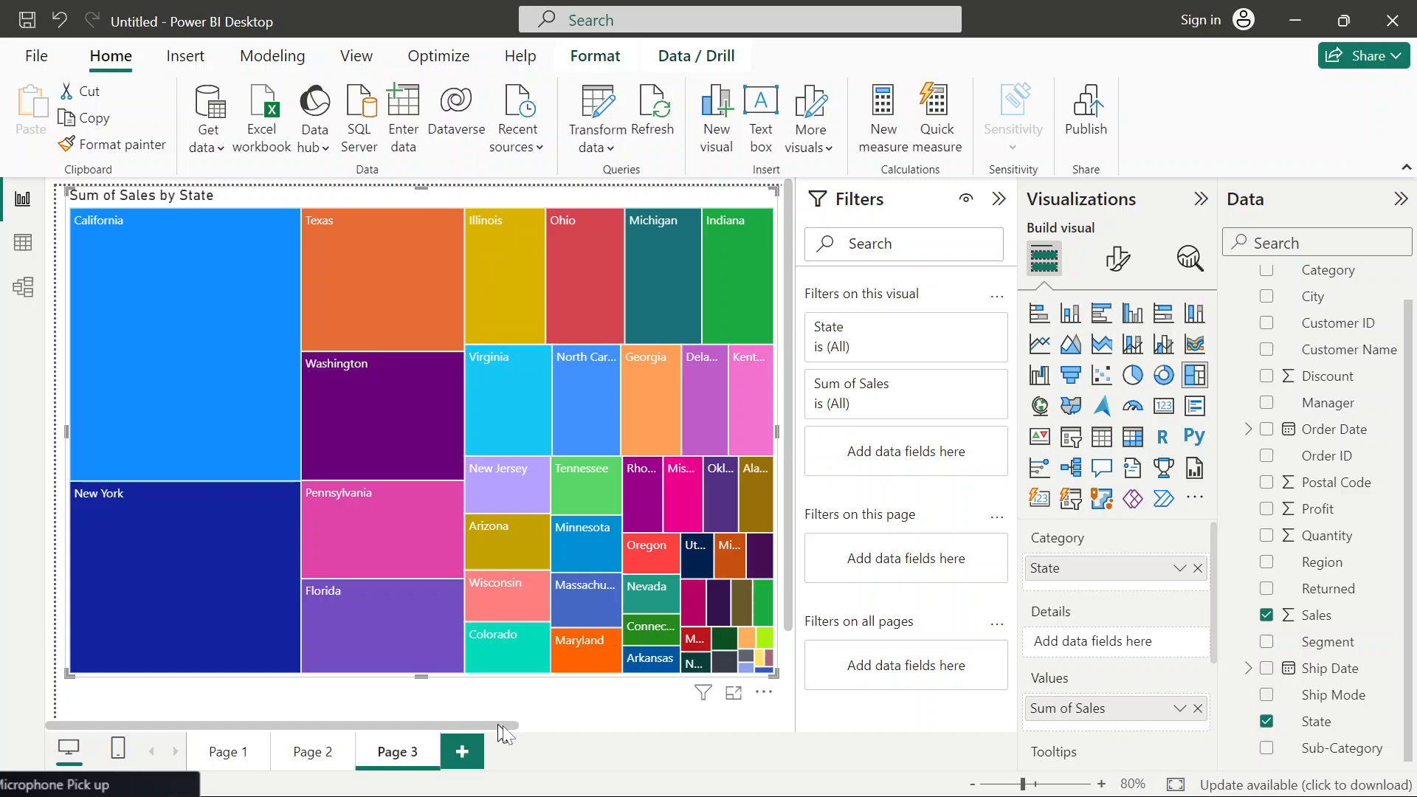
left_click_drag(530, 725, 490, 707)
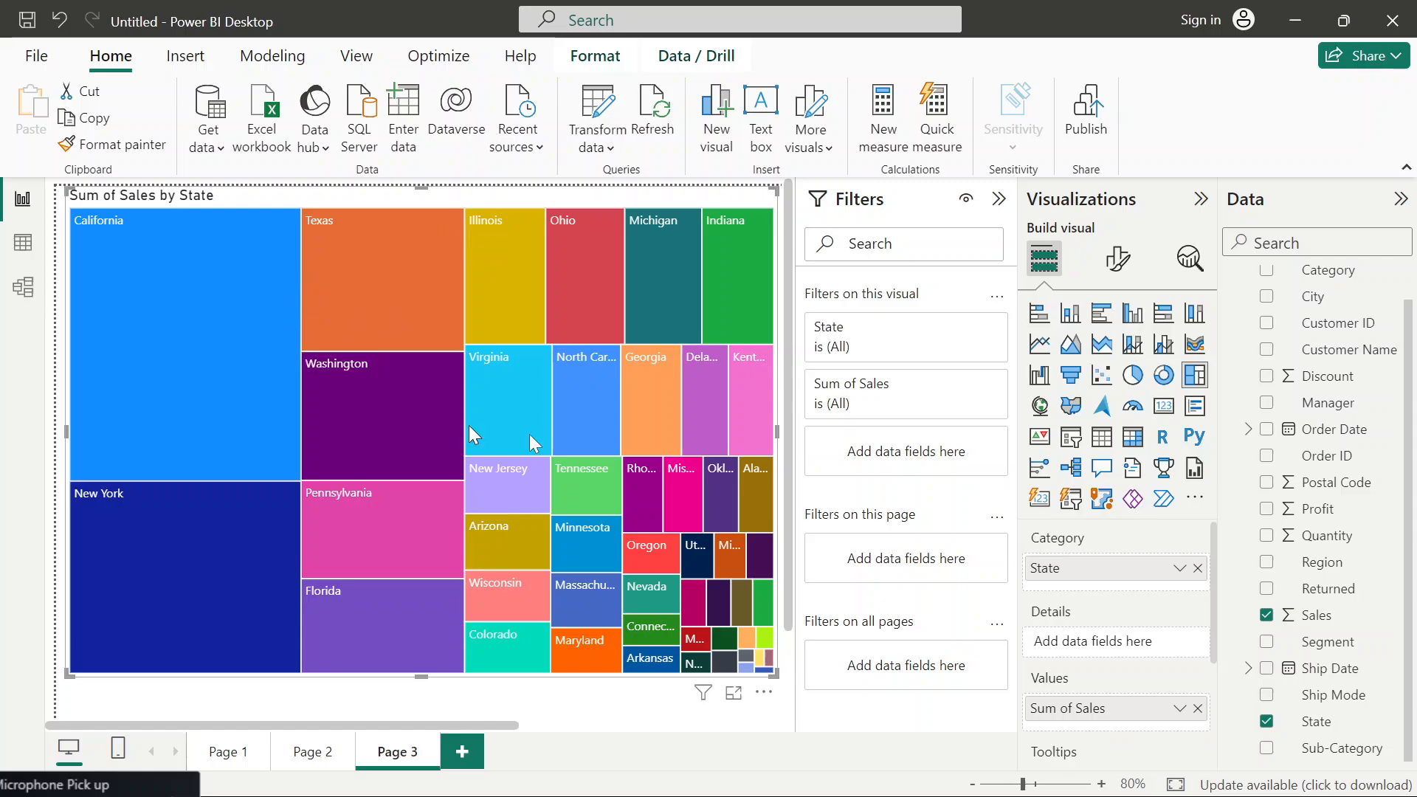
- Add a new report page and insert a scatter chart on it
left_click(461, 752)
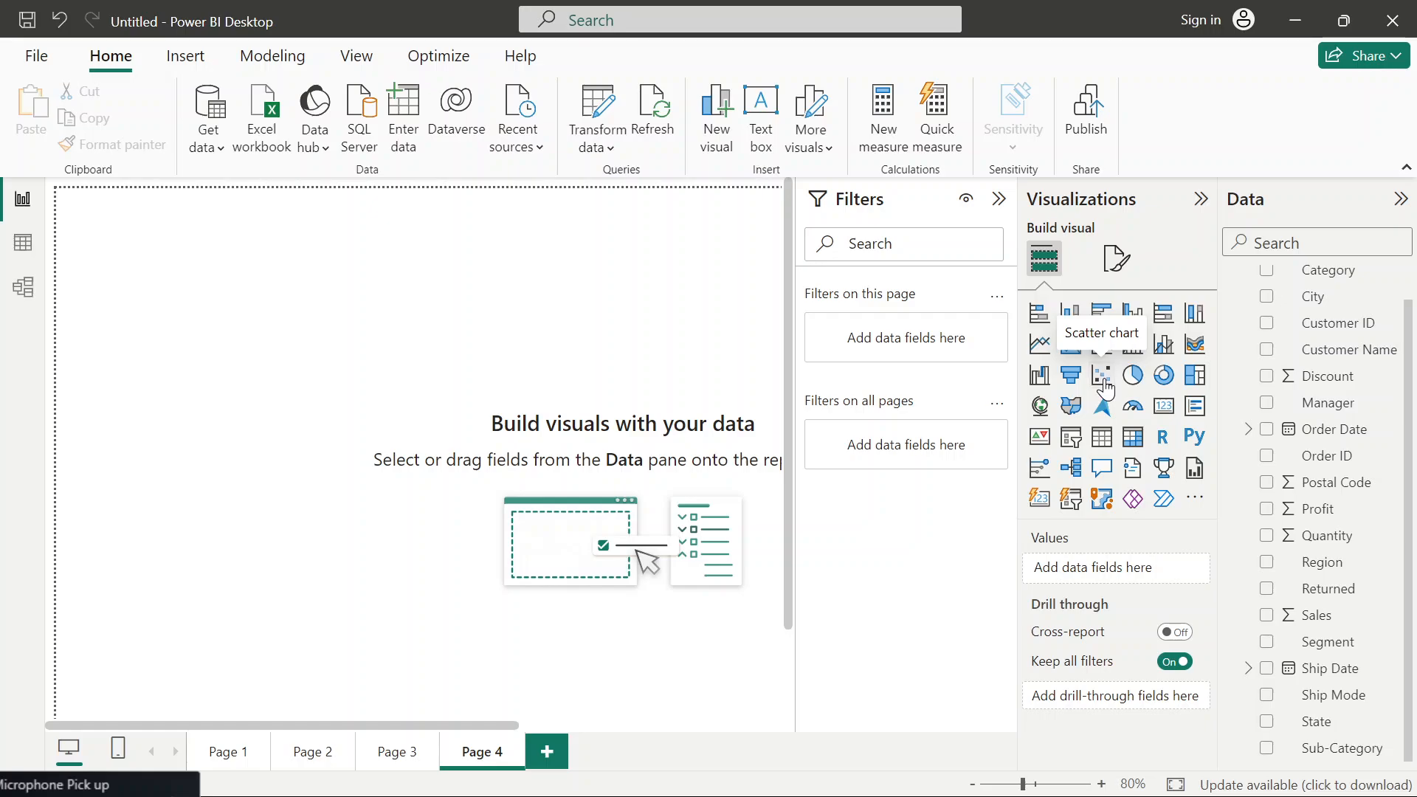
left_click(1103, 377)
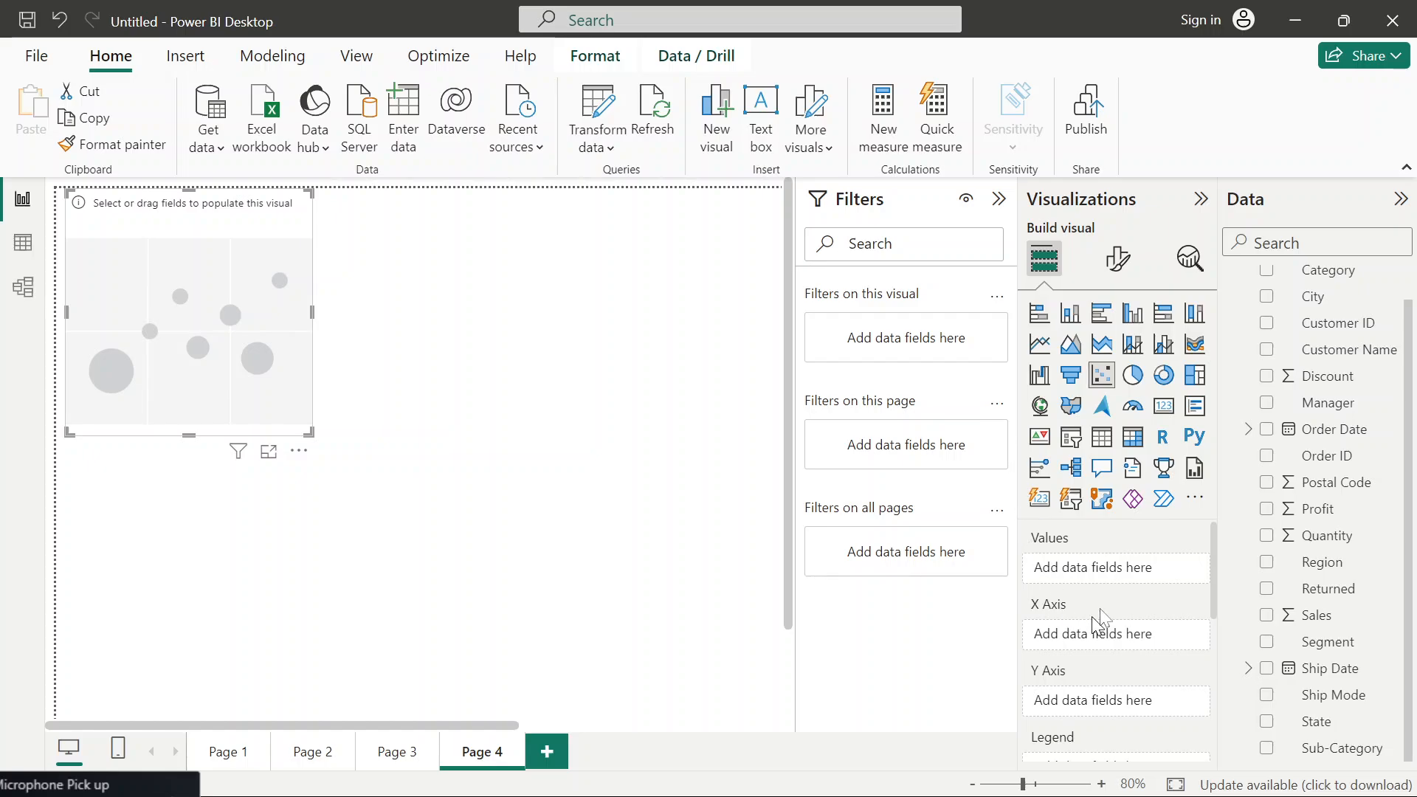
scroll(1210, 546, "down", 3)
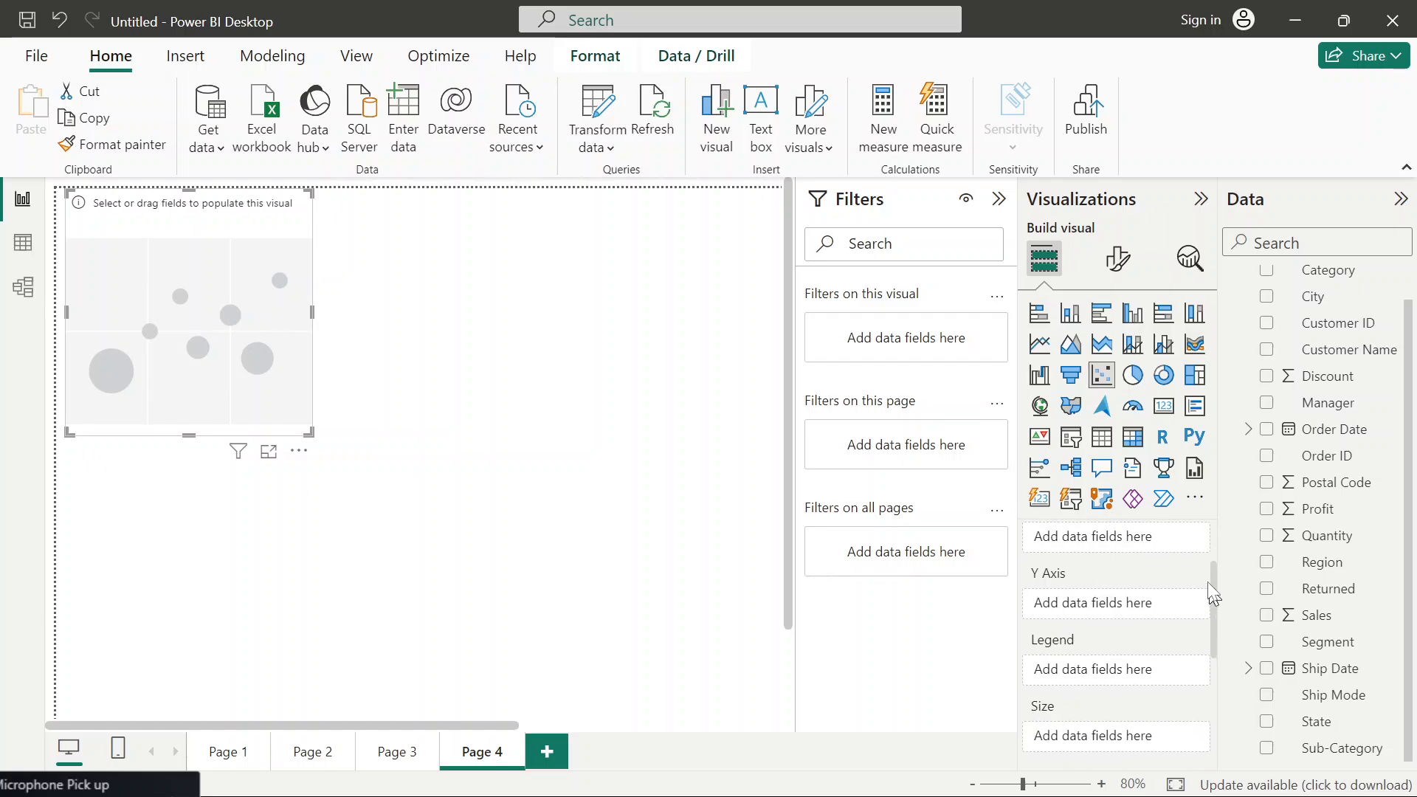
scroll(1206, 537, "up", 3)
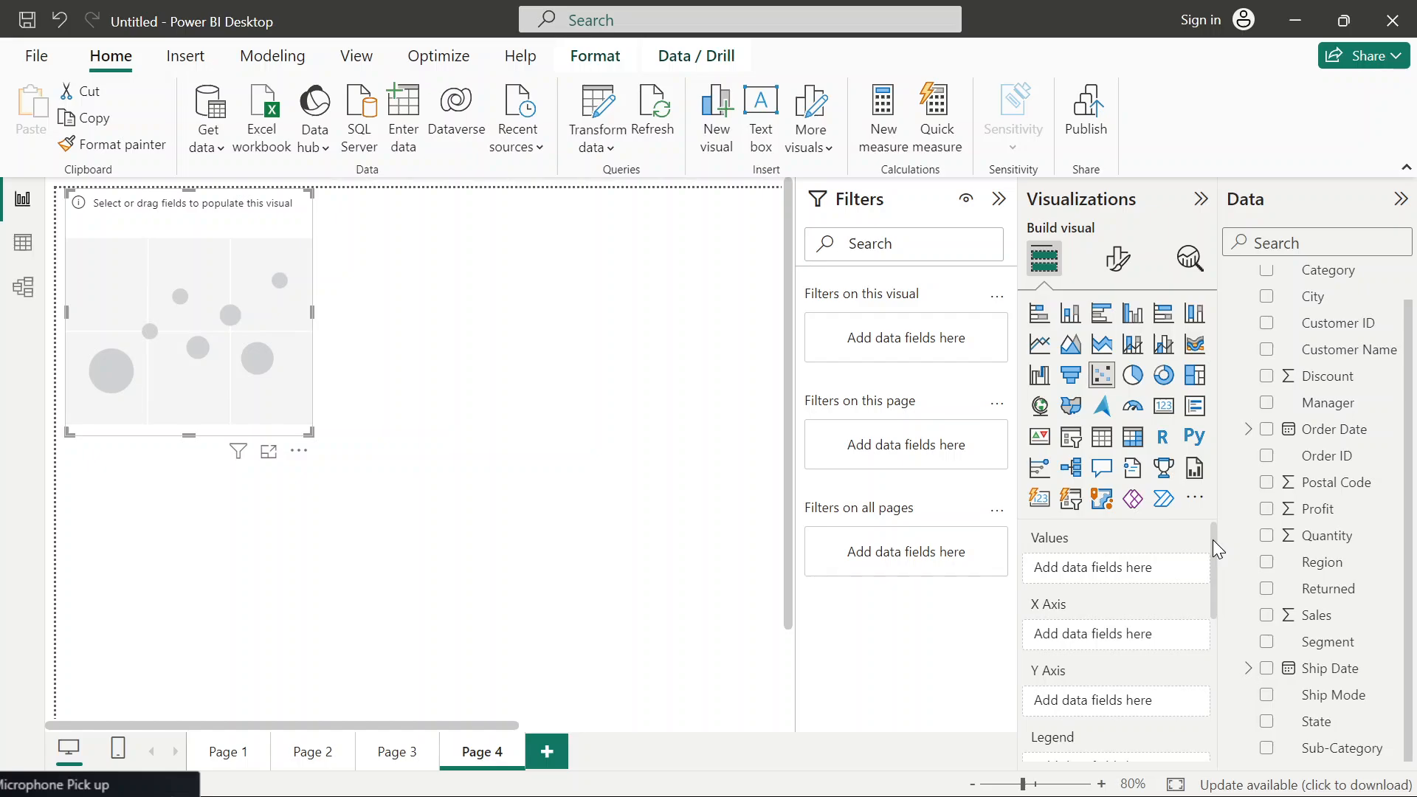
mouse_move(1212, 539)
left_mouse_down()
mouse_move(1212, 550)
mouse_move(1212, 525)
left_mouse_up()
left_click_drag(1411, 371, 1408, 454)
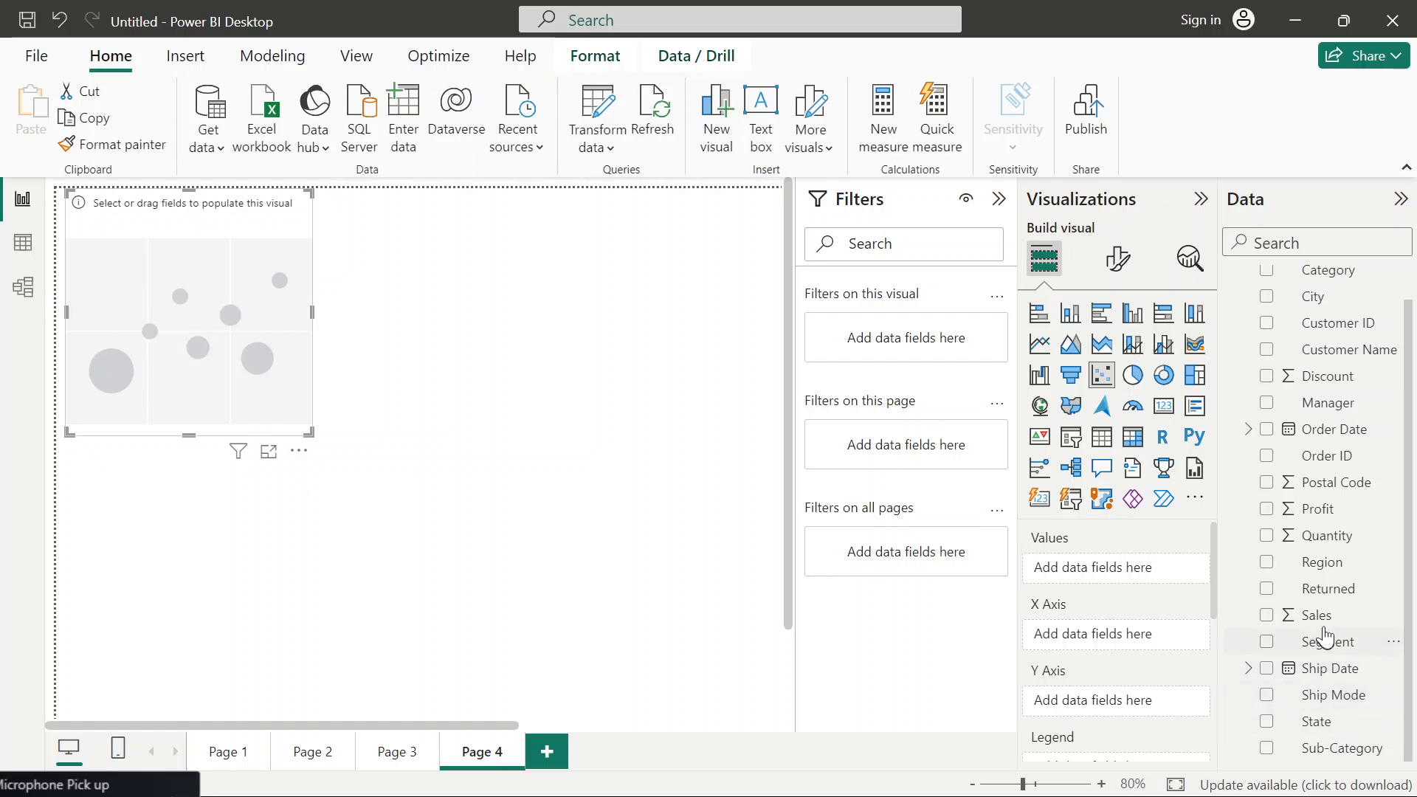
- Assign the Sales field to the scatter chart's Values and the Profit field to its X Axis
left_click_drag(1322, 621, 1130, 578)
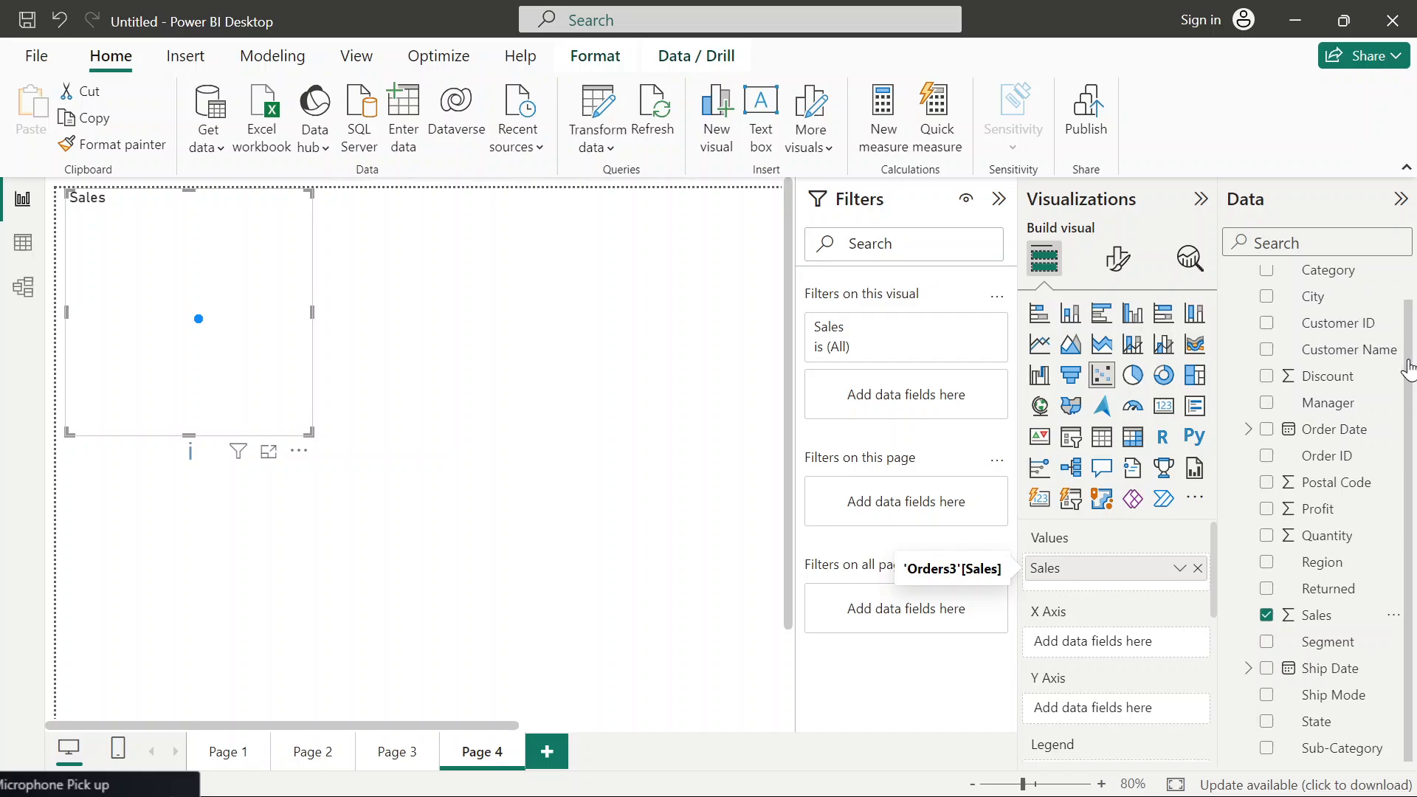
scroll(1345, 759, "up", 2)
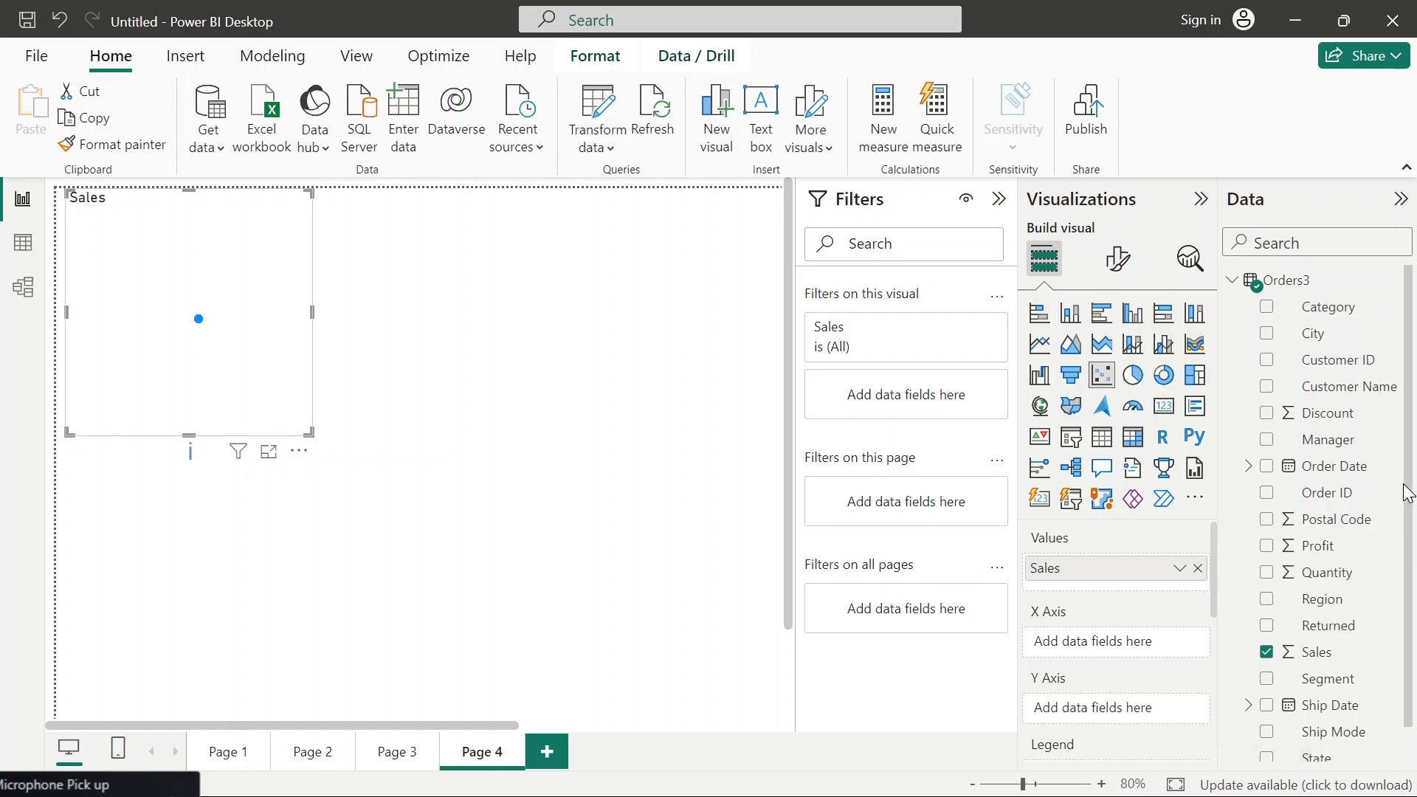
scroll(1410, 495, "down", 1)
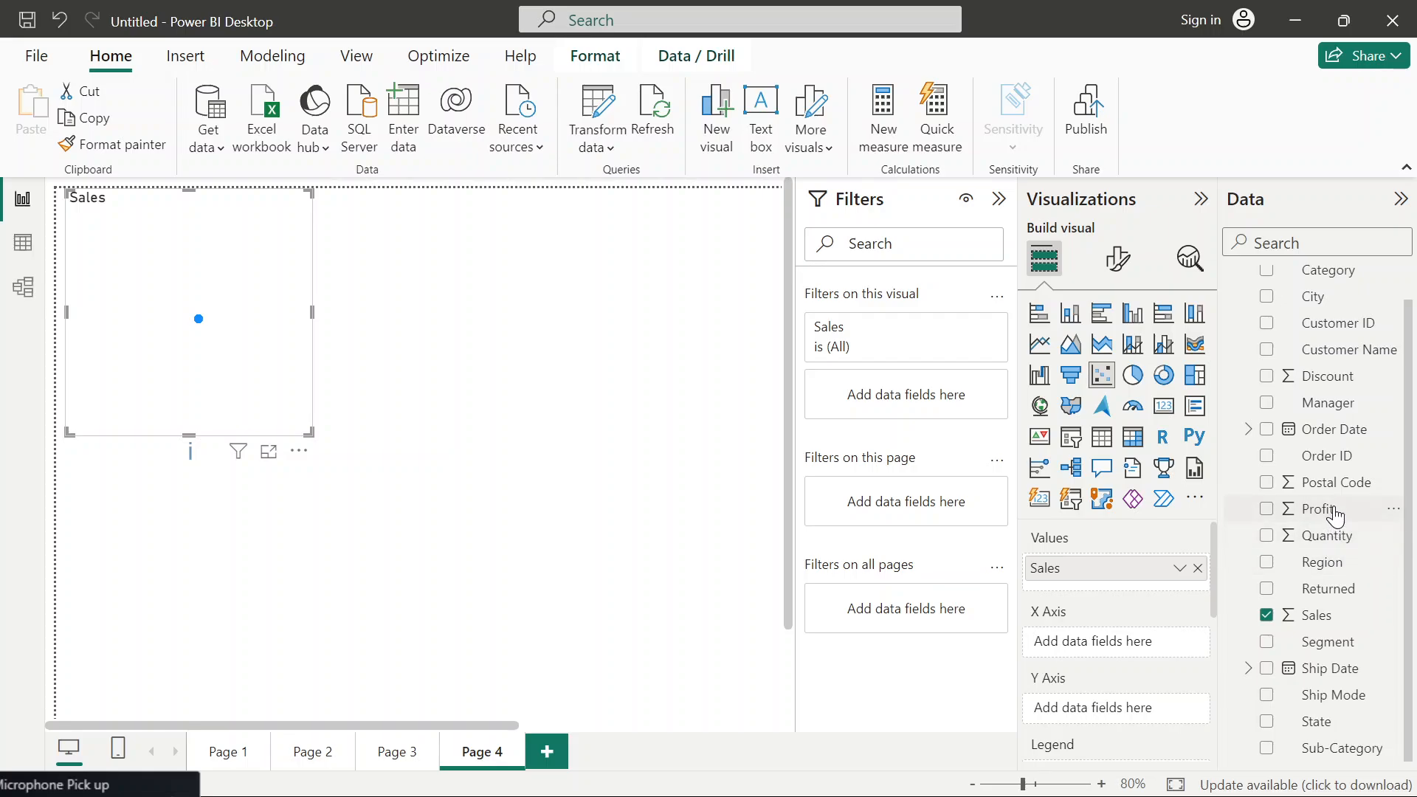
left_click_drag(1336, 513, 1134, 648)
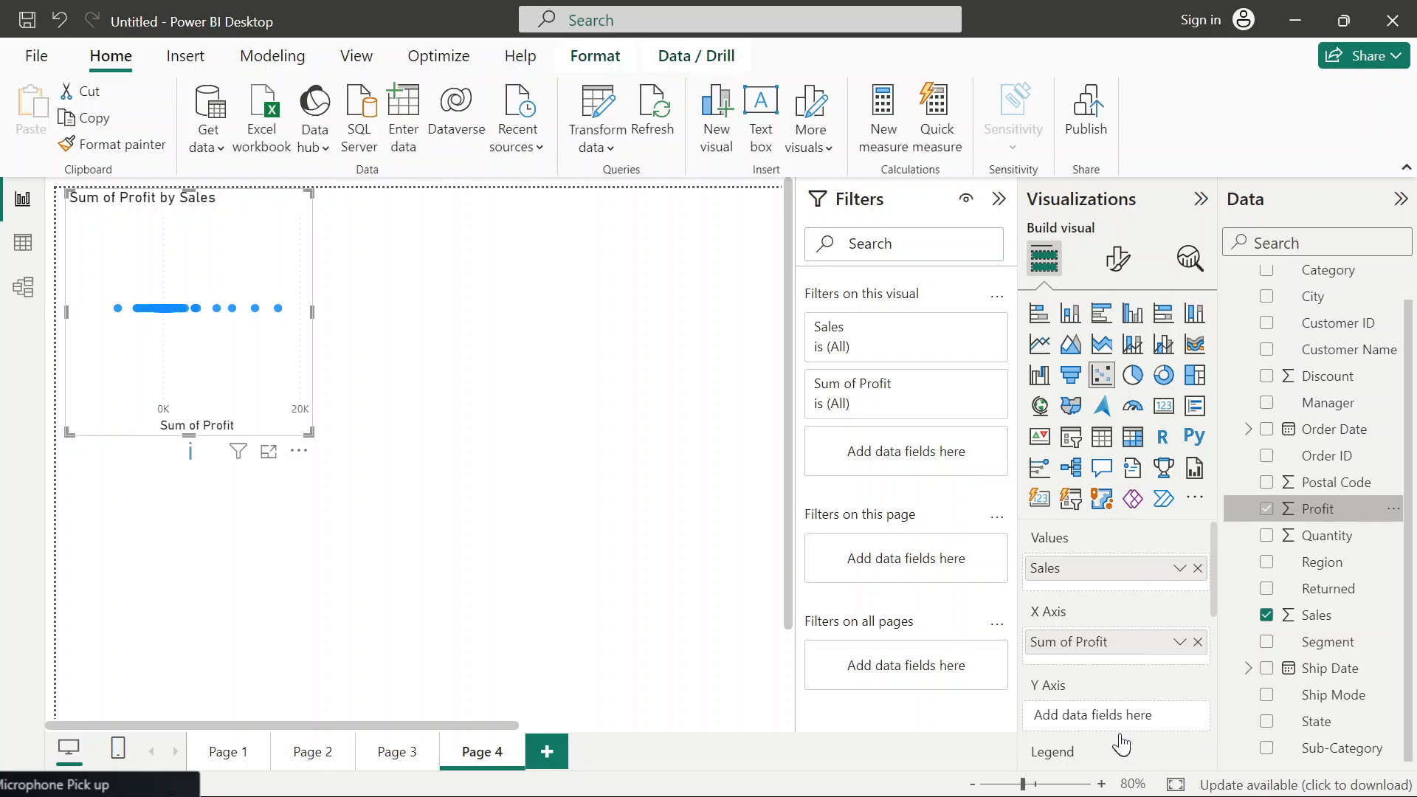
- Rearrange the scatter chart's fields so that Sales is on the X Axis and Profit on the Y Axis
left_click(1198, 569)
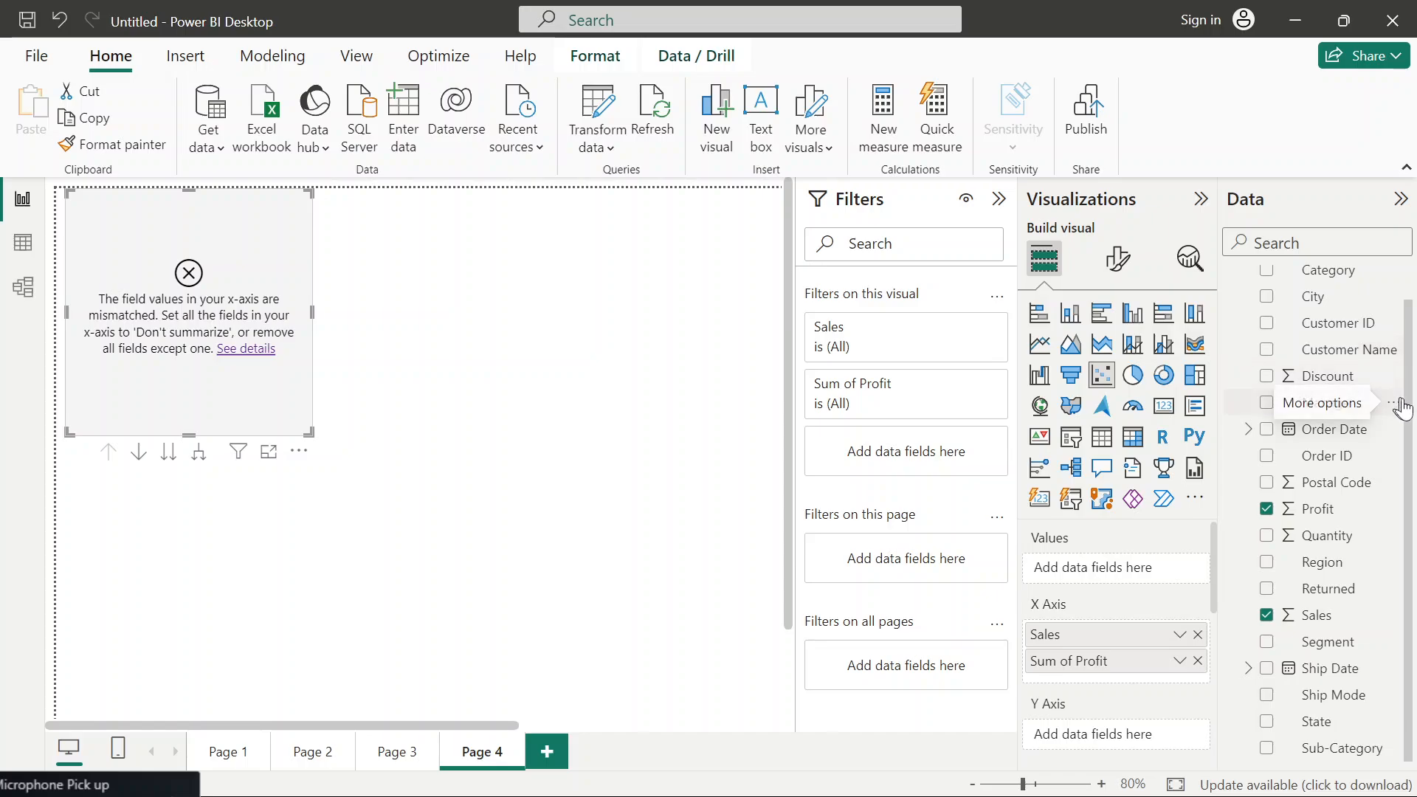
scroll(1403, 480, "up", 2)
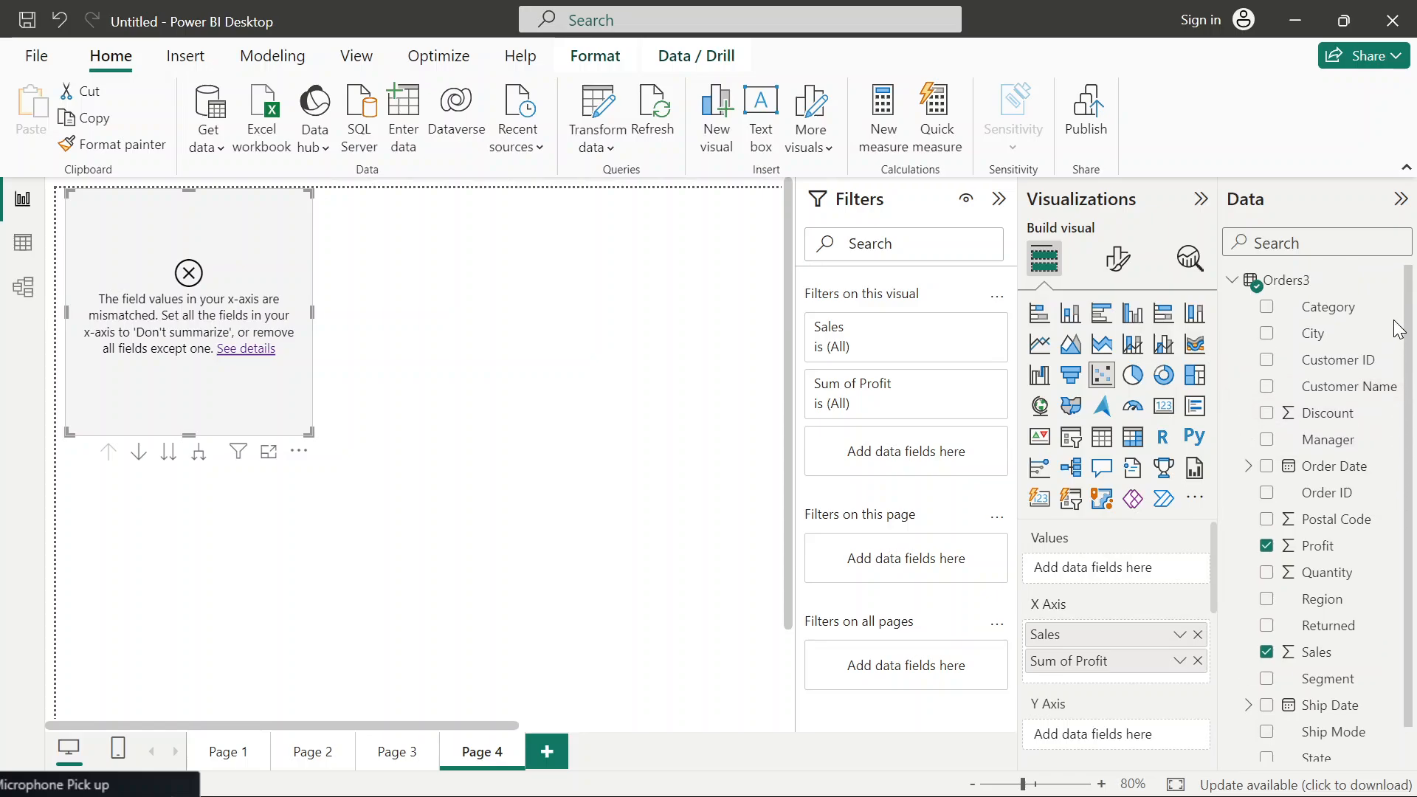
scroll(1412, 435, "down", 2)
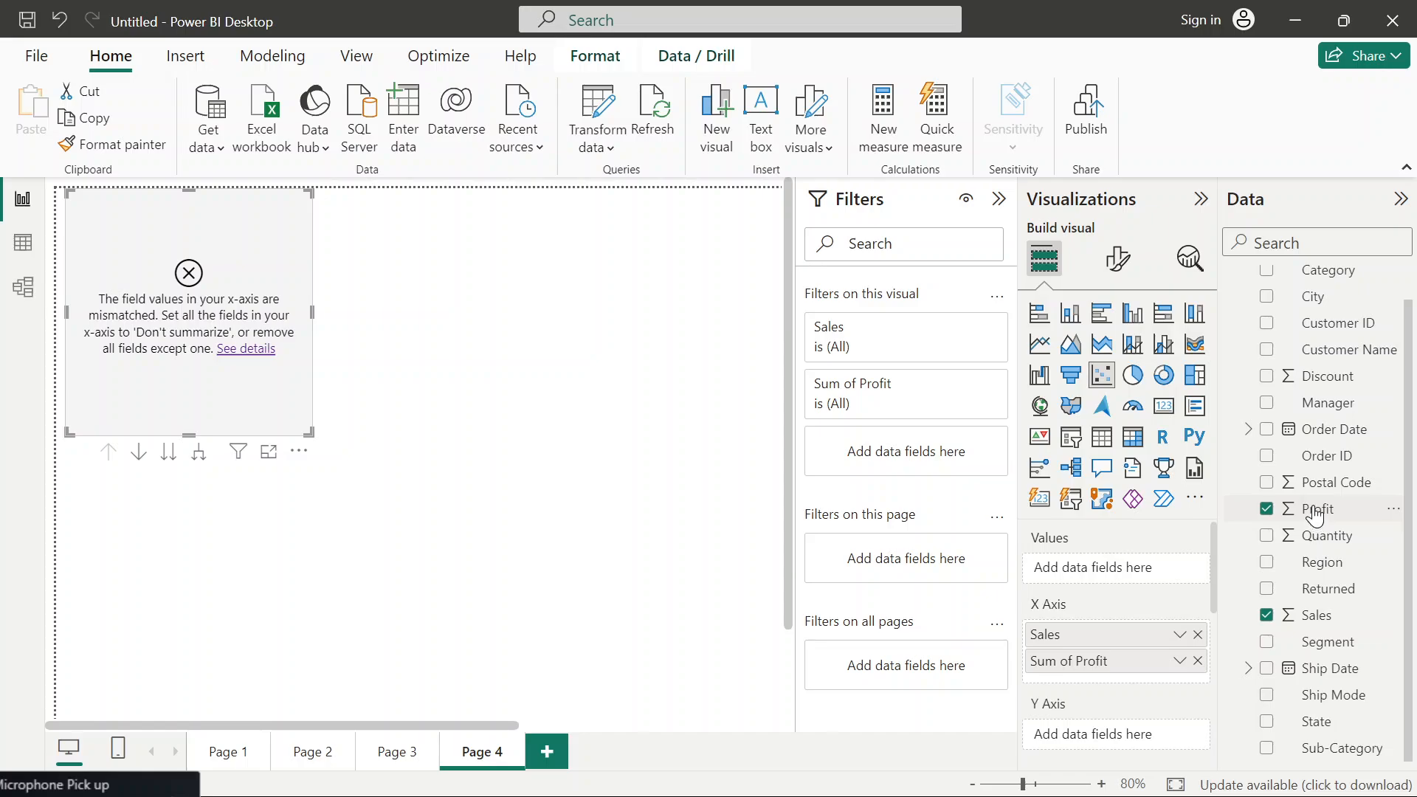
left_click(1198, 660)
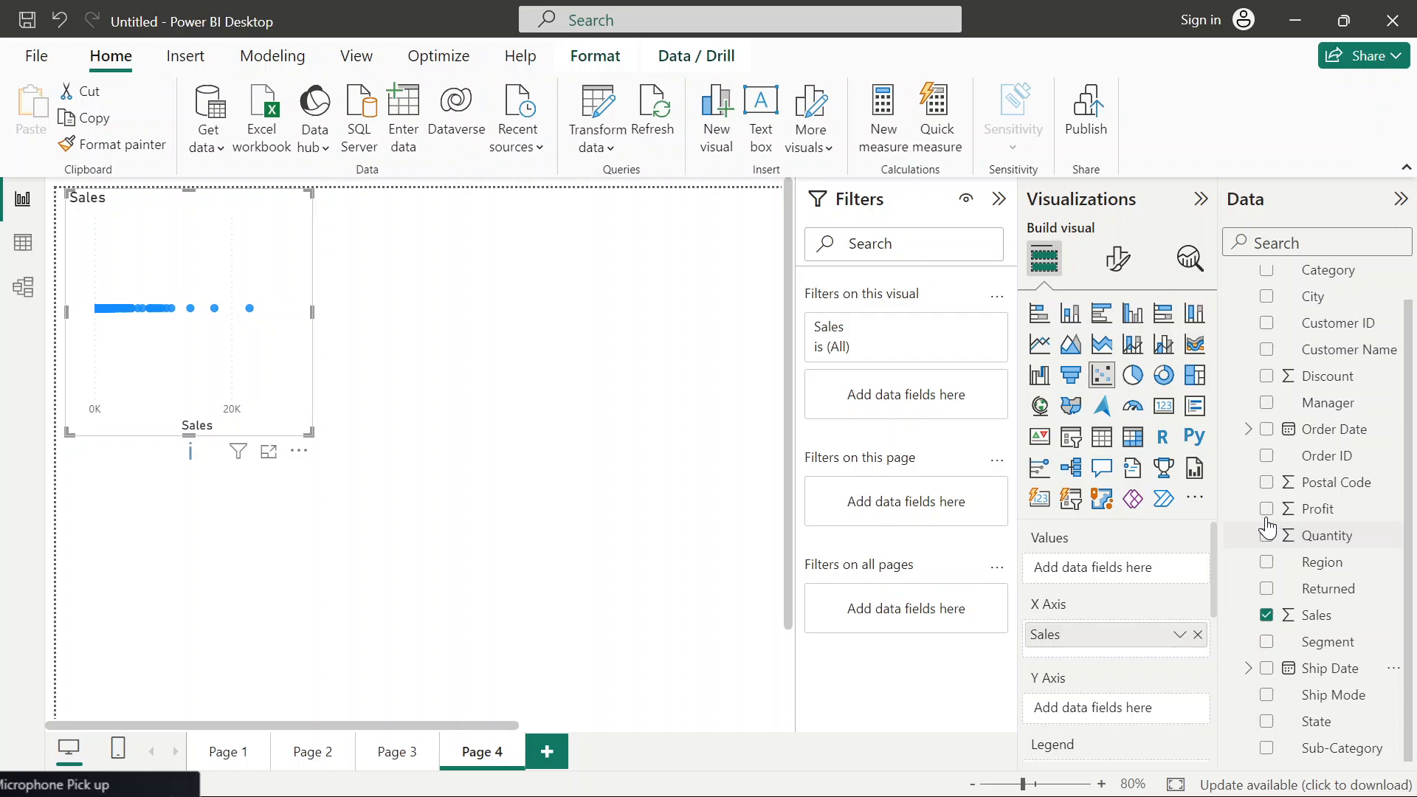
left_click_drag(1276, 517, 1127, 721)
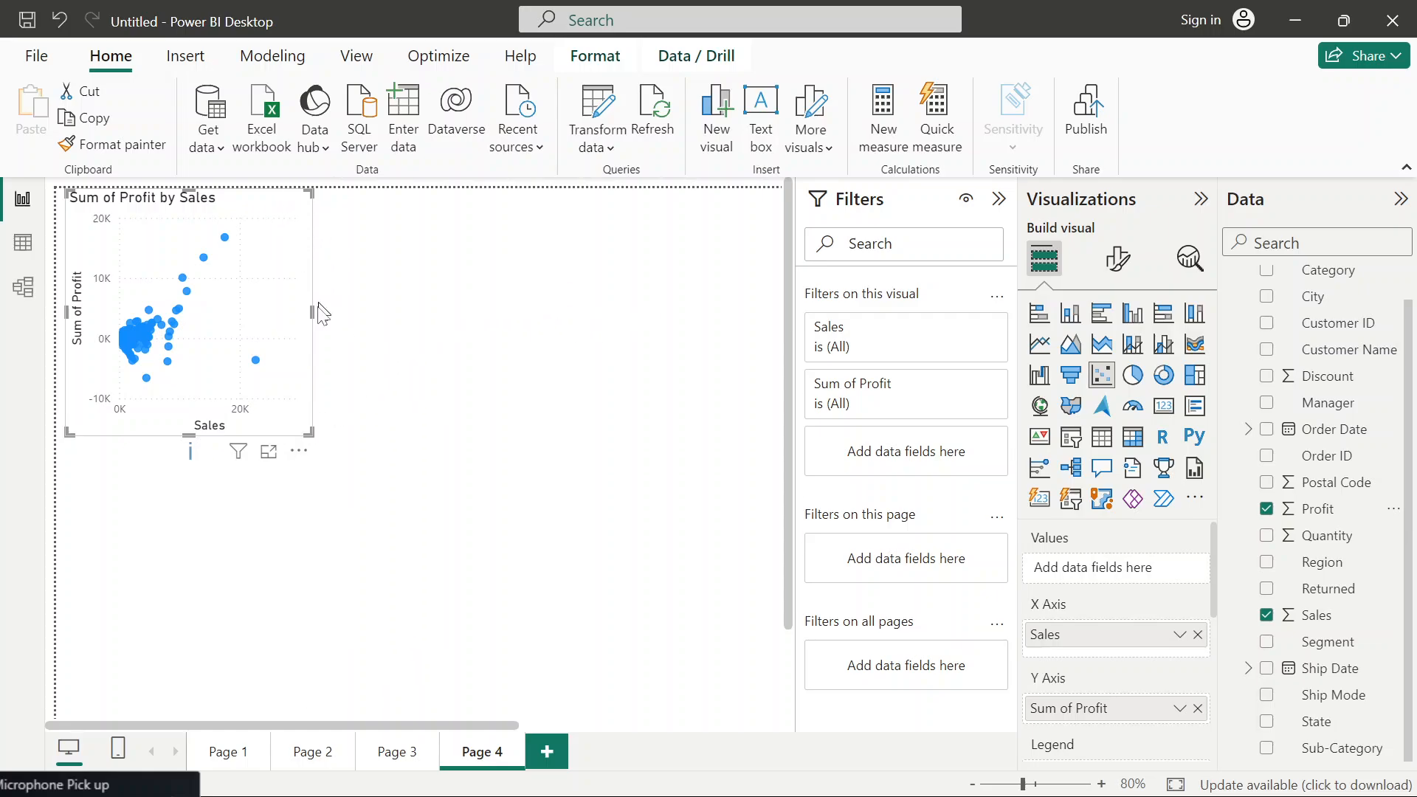
- Enlarge the profit by sales scatter chart to cover most of the visible canvas on Page 4
left_click(319, 331)
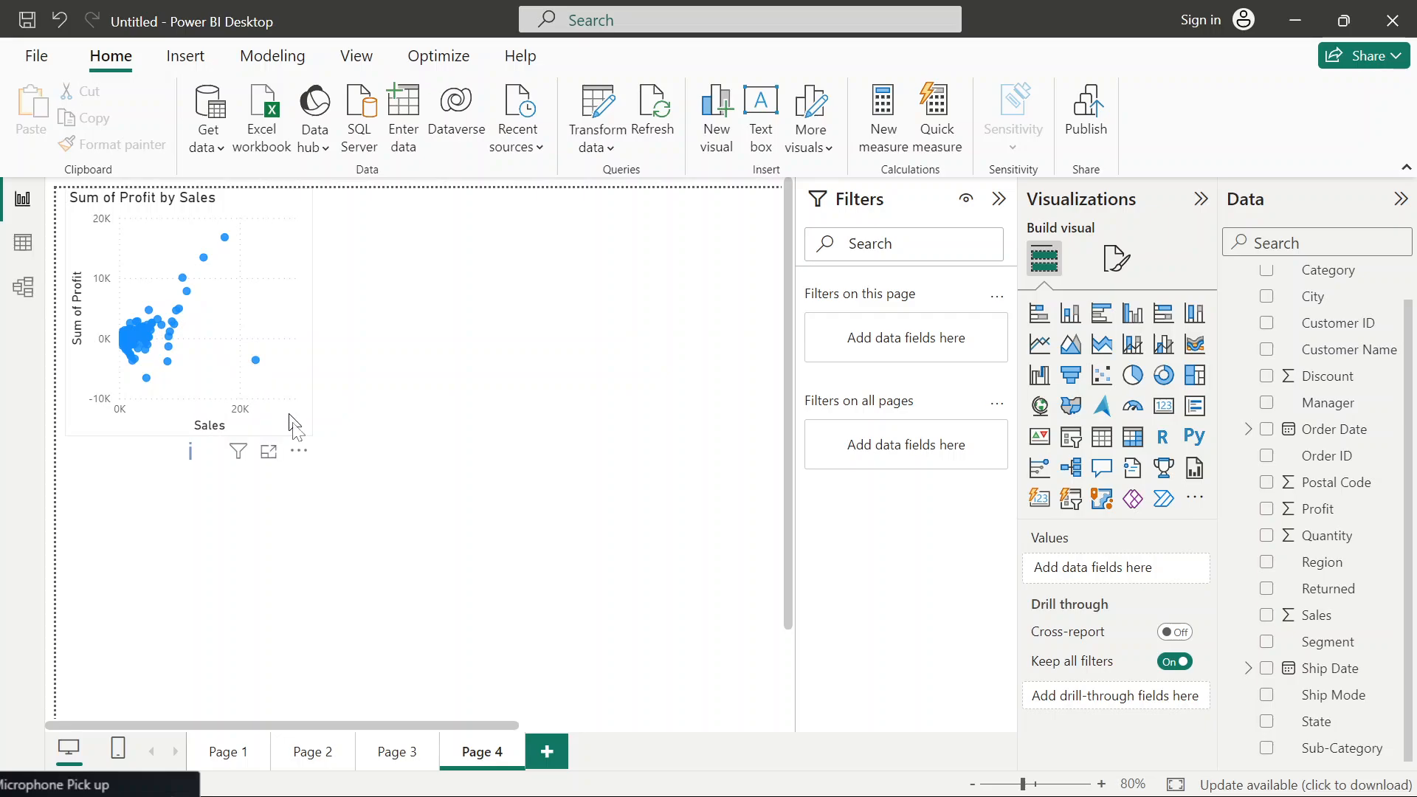
left_click(269, 332)
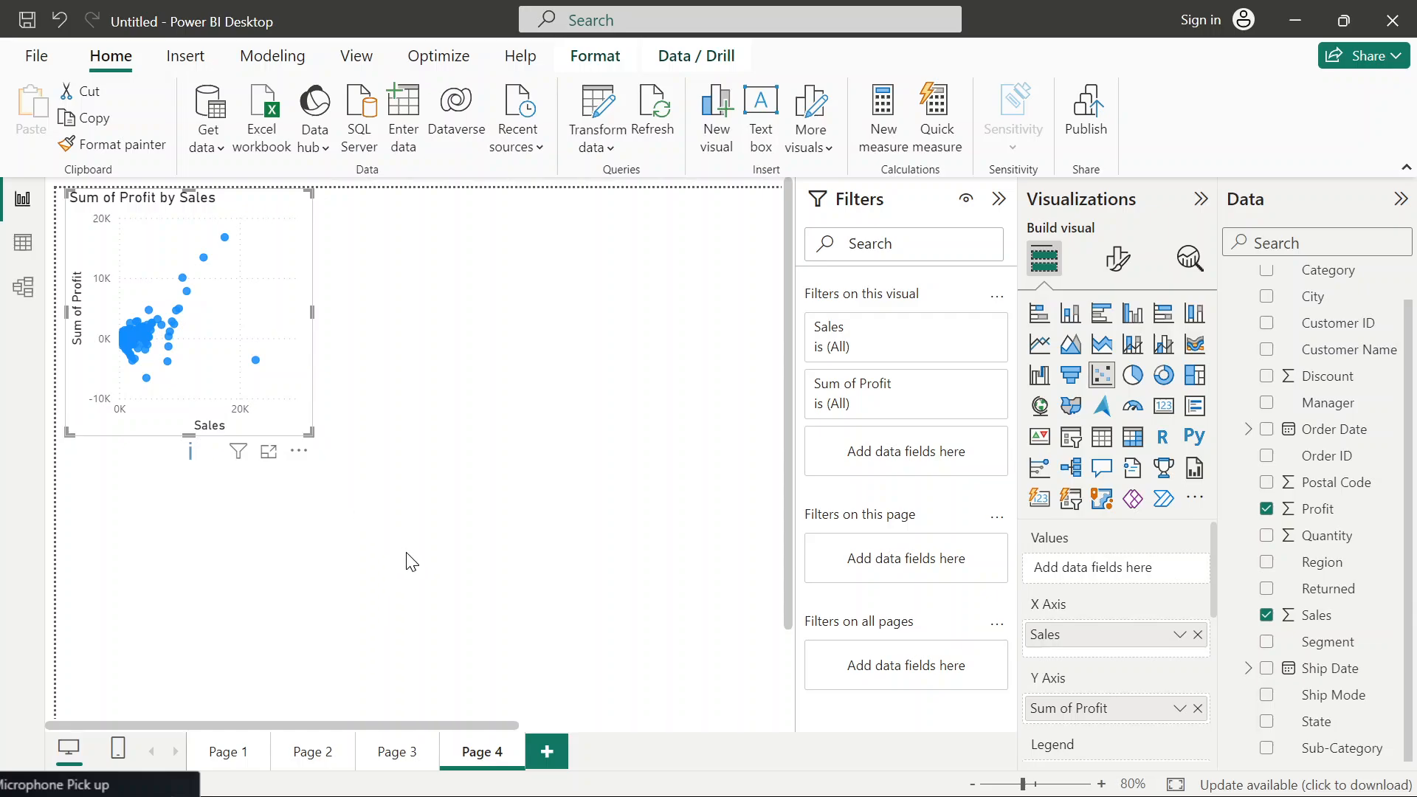
left_click_drag(411, 562, 701, 616)
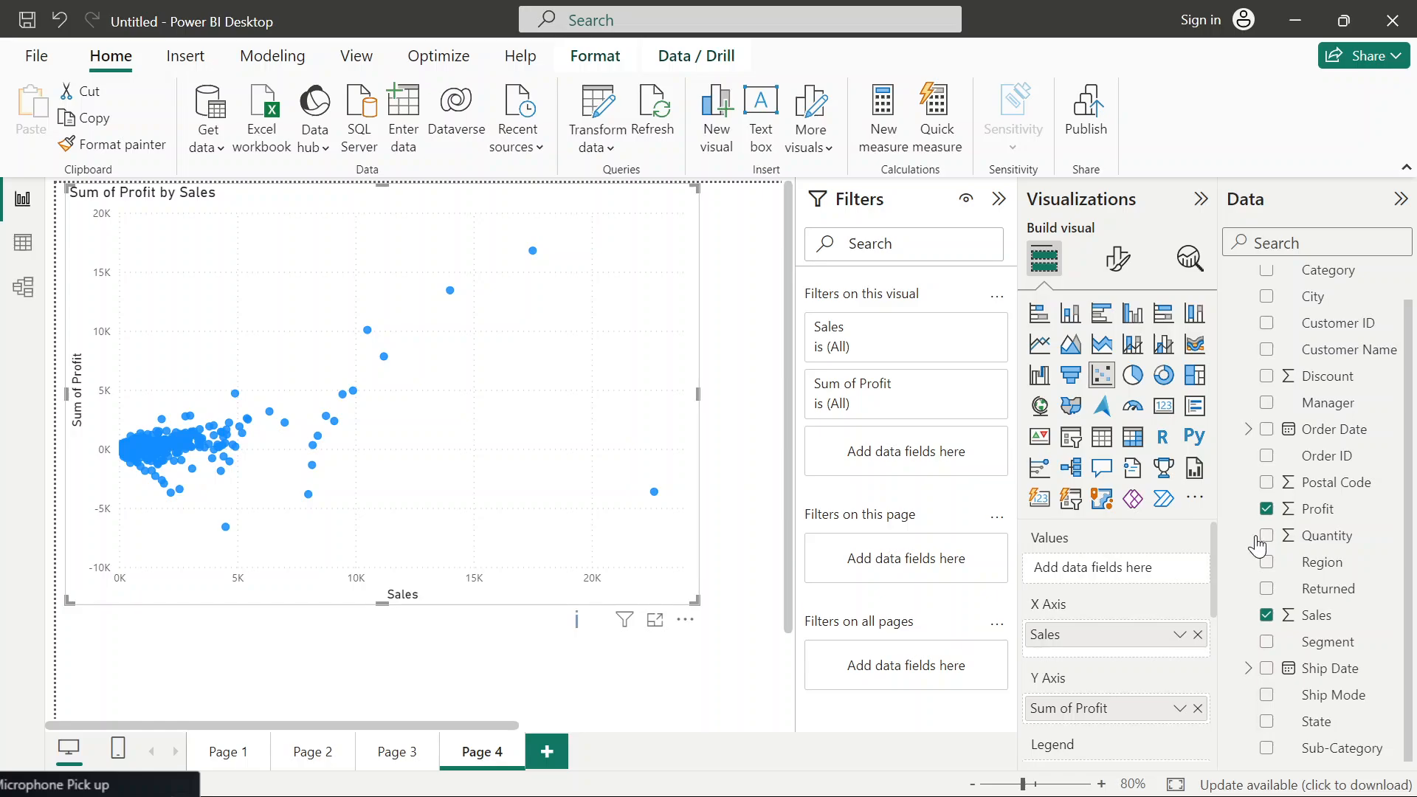
- Replace the Profit field on the scatter chart's Y Axis with the Quantity field
left_click_drag(1264, 538, 1100, 723)
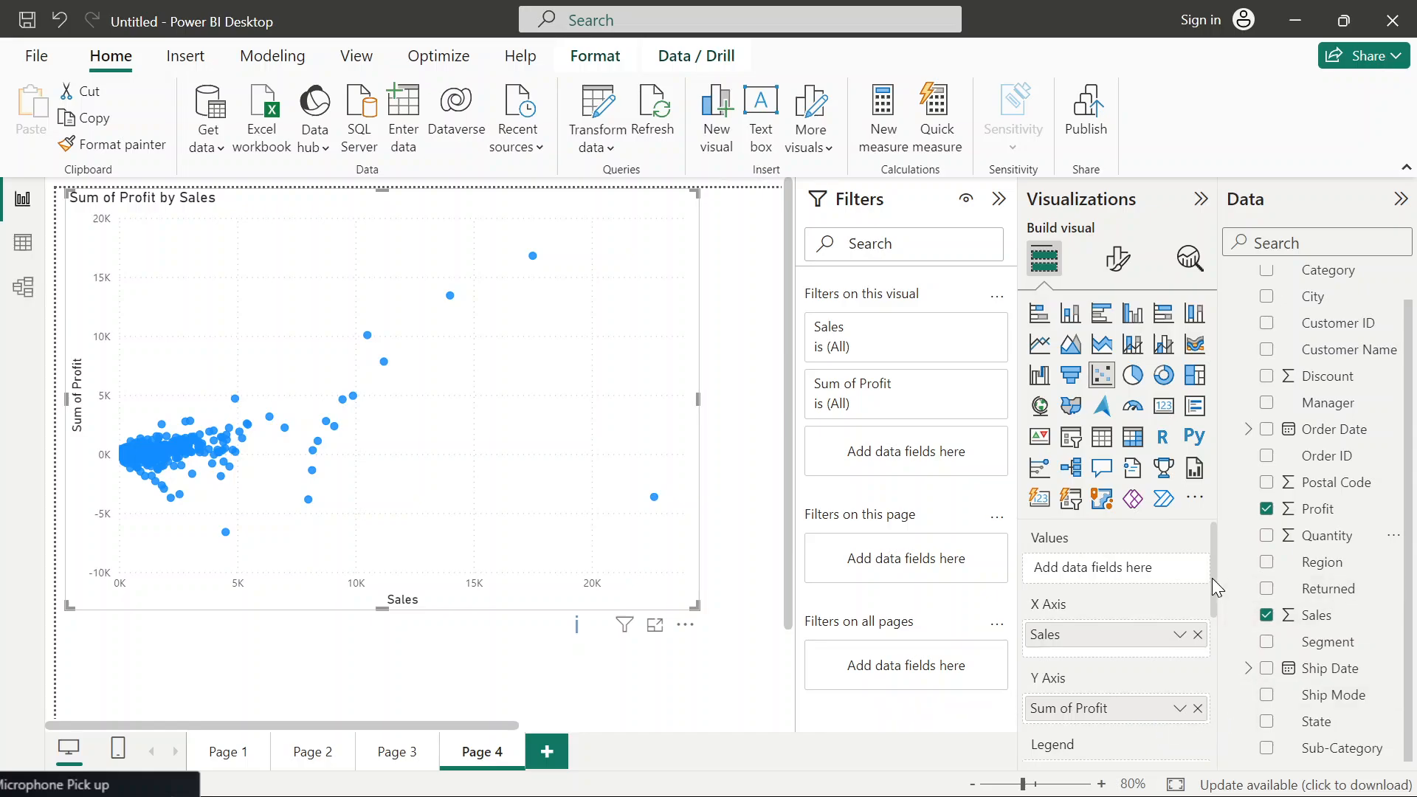
left_click_drag(1212, 582, 1215, 637)
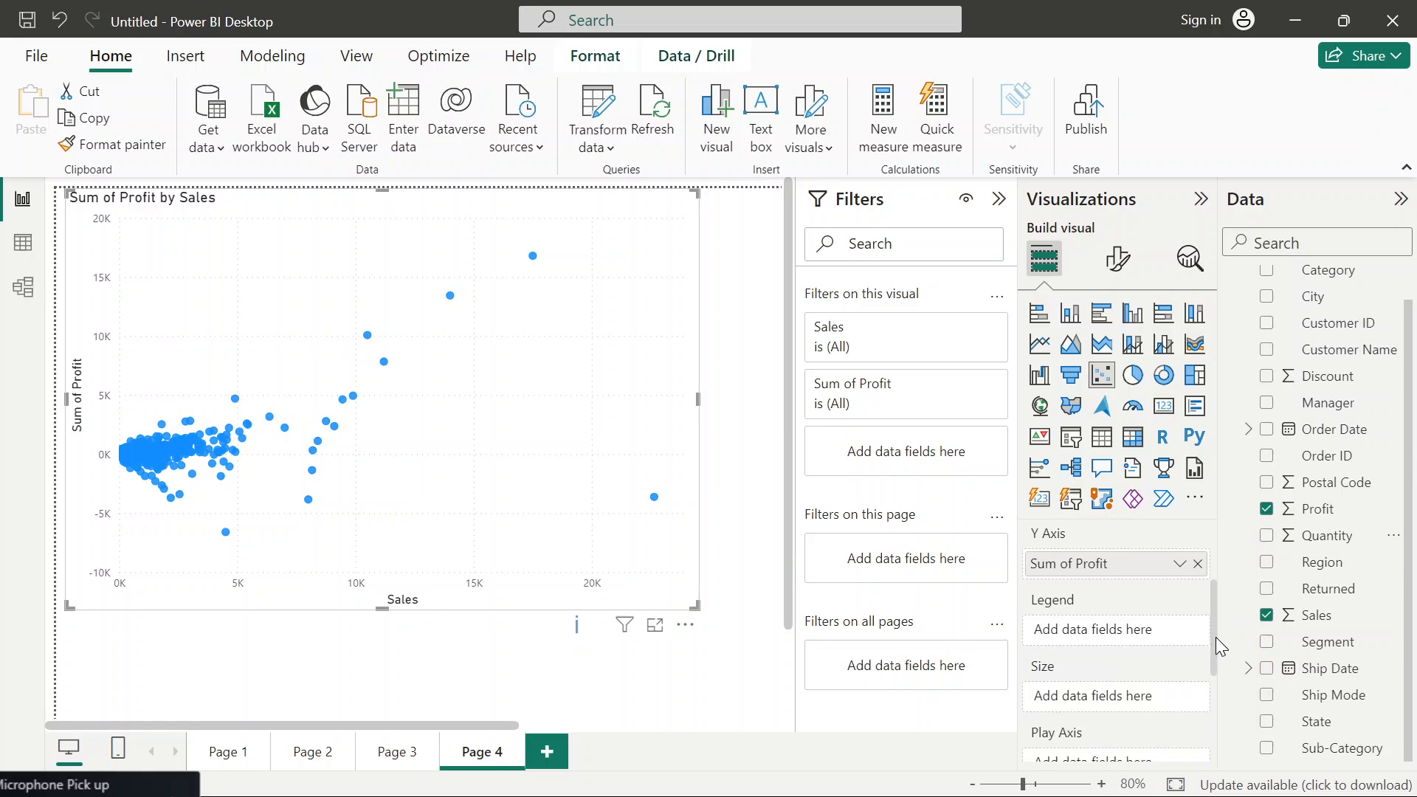
left_click(1198, 564)
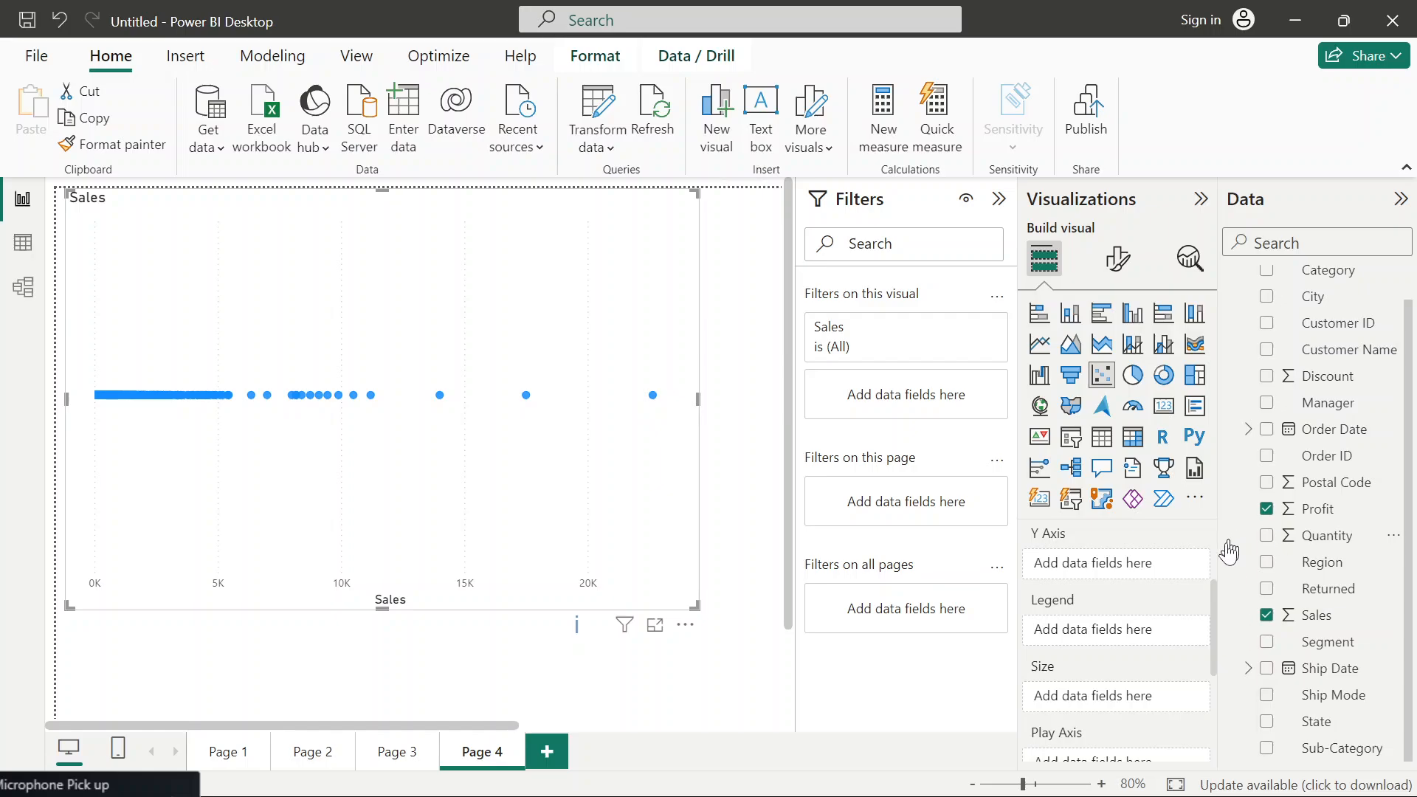
left_click_drag(1326, 535, 1117, 576)
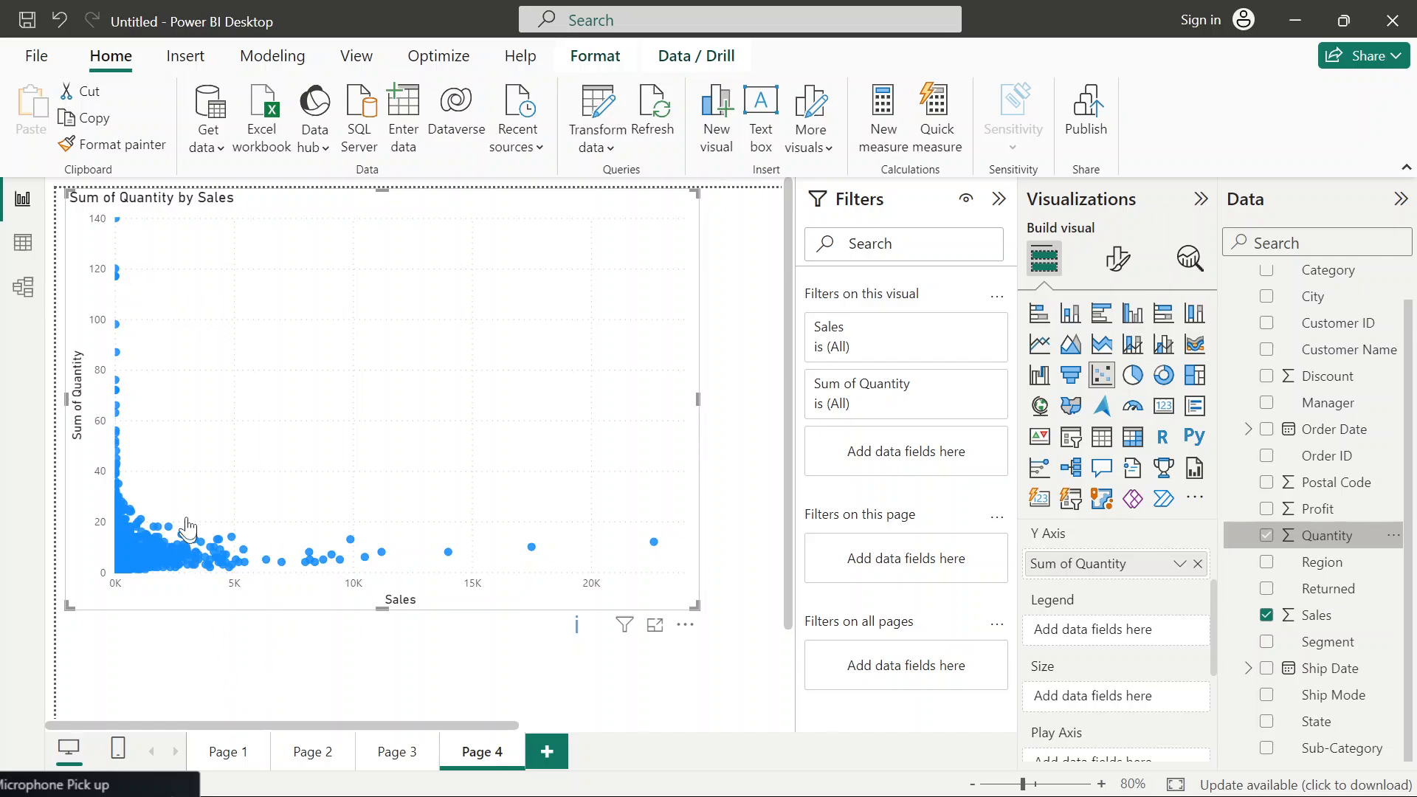
- Examine how the points are distributed along both axes of the quantity by sales scatter chart on Page 4
scroll(145, 553, "right", 1)
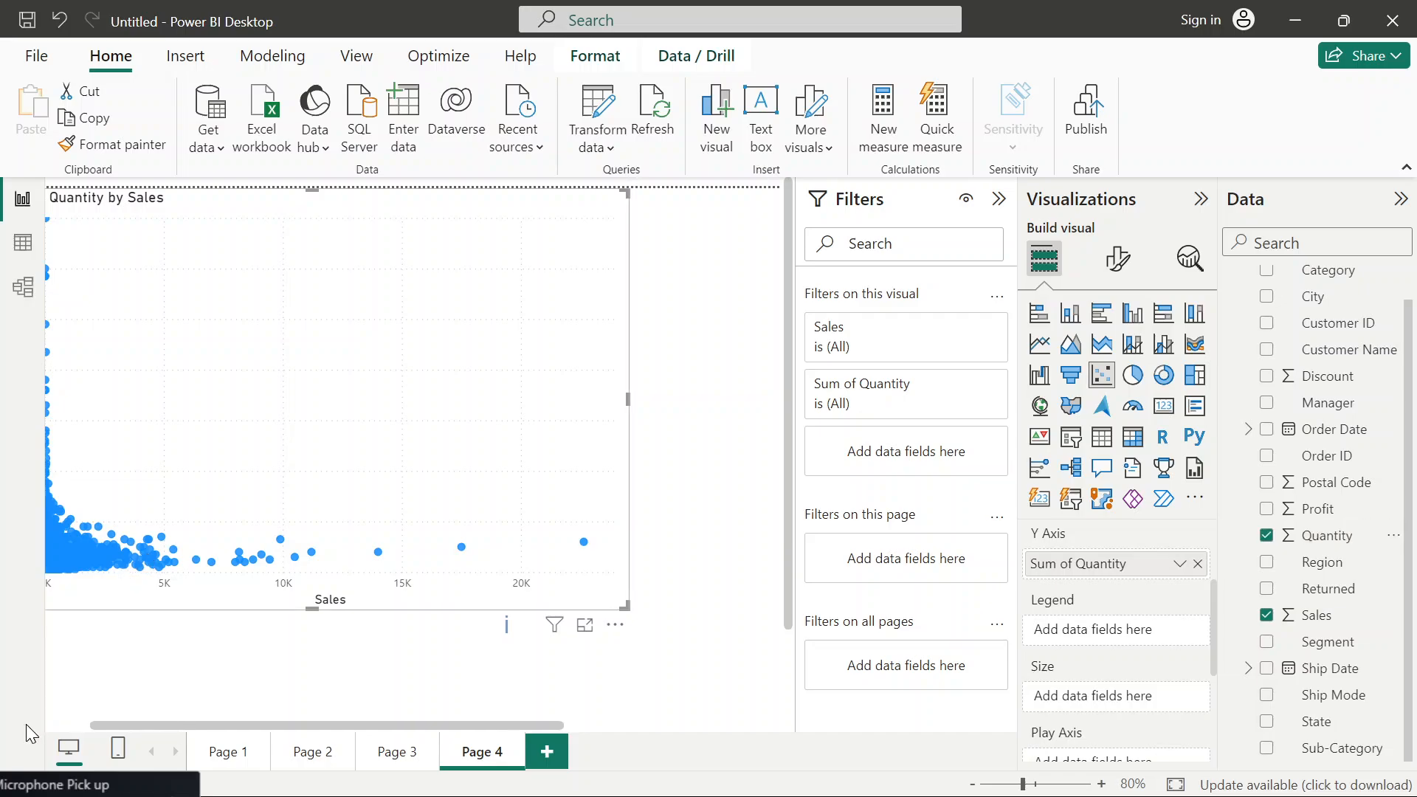
left_click_drag(118, 726, 25, 725)
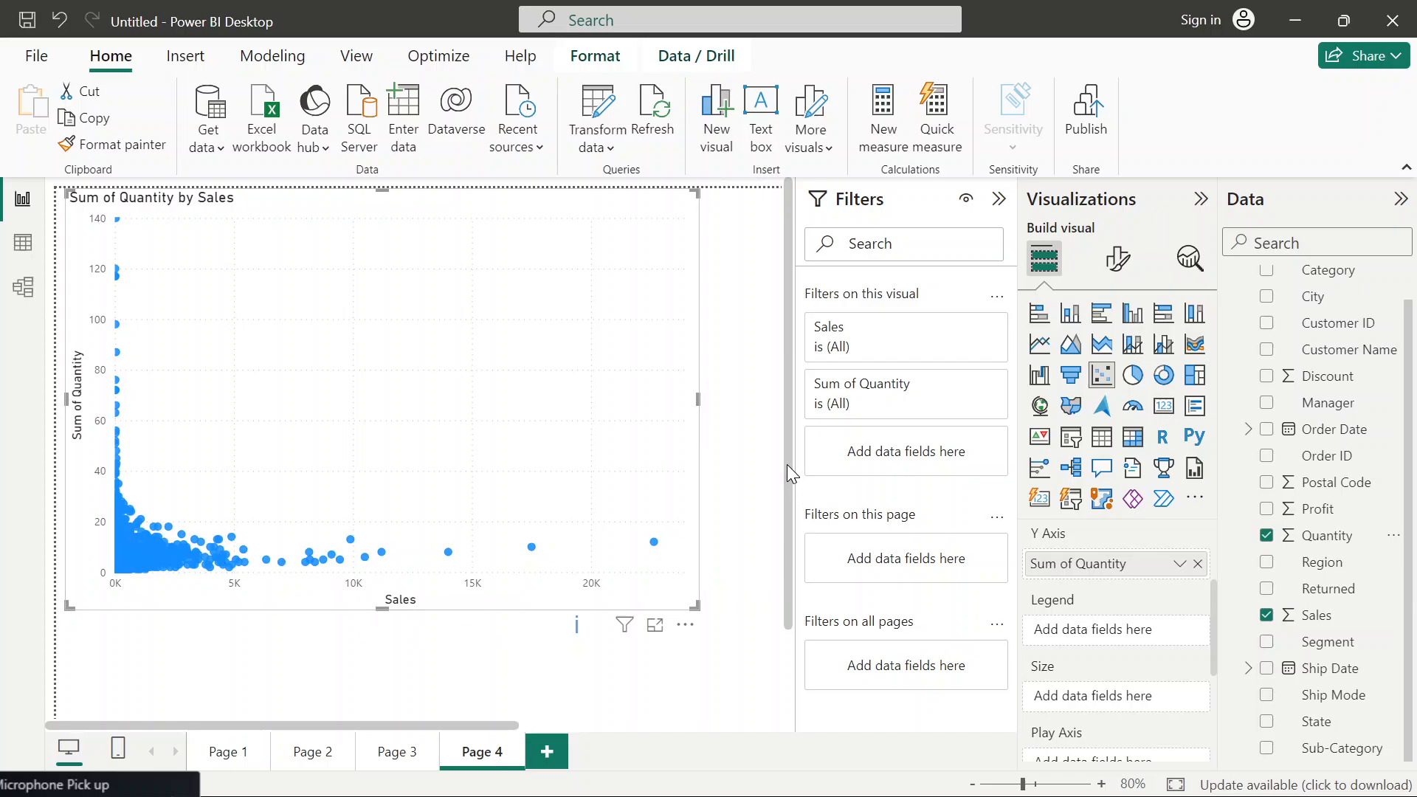
left_click_drag(786, 464, 794, 546)
left_click_drag(787, 500, 781, 419)
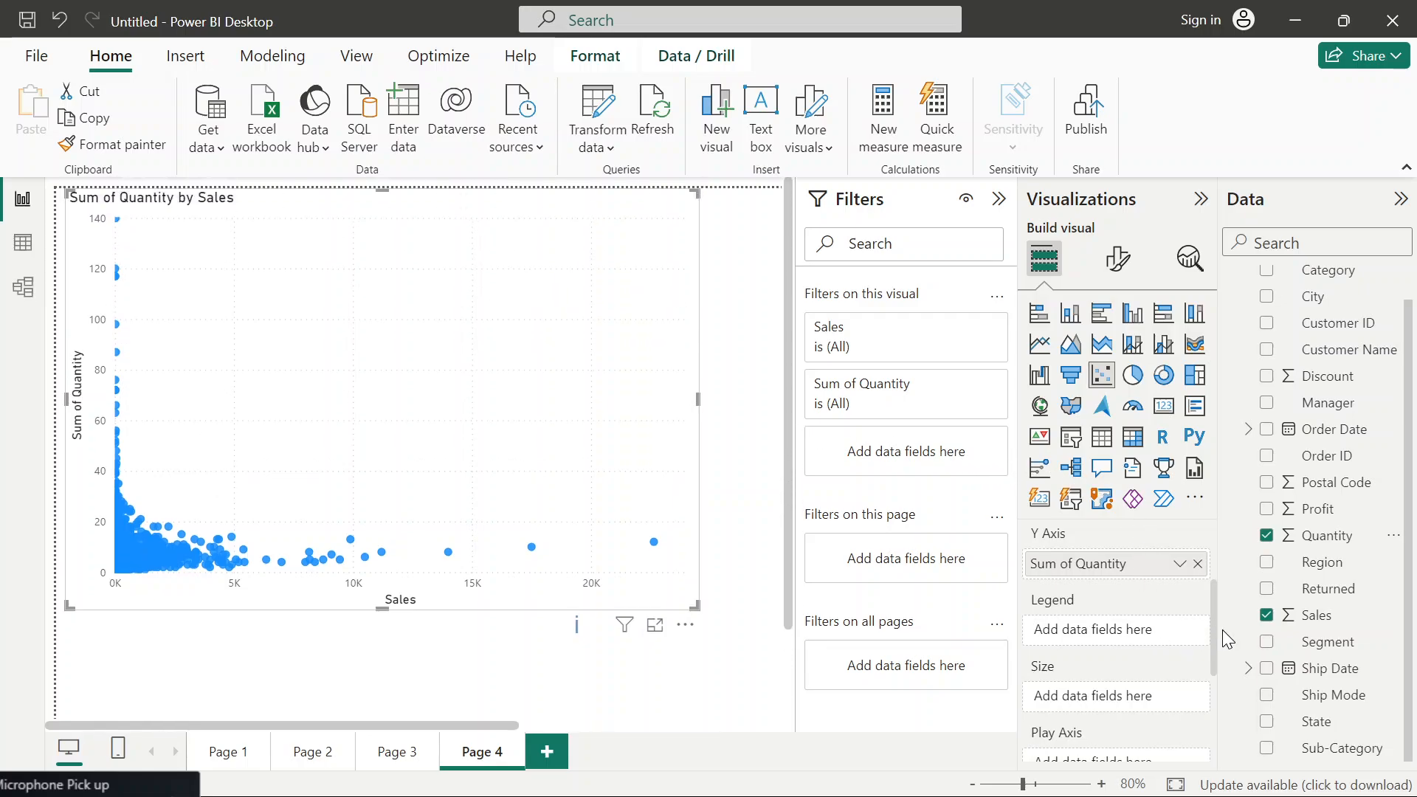
left_click_drag(1212, 626, 1223, 546)
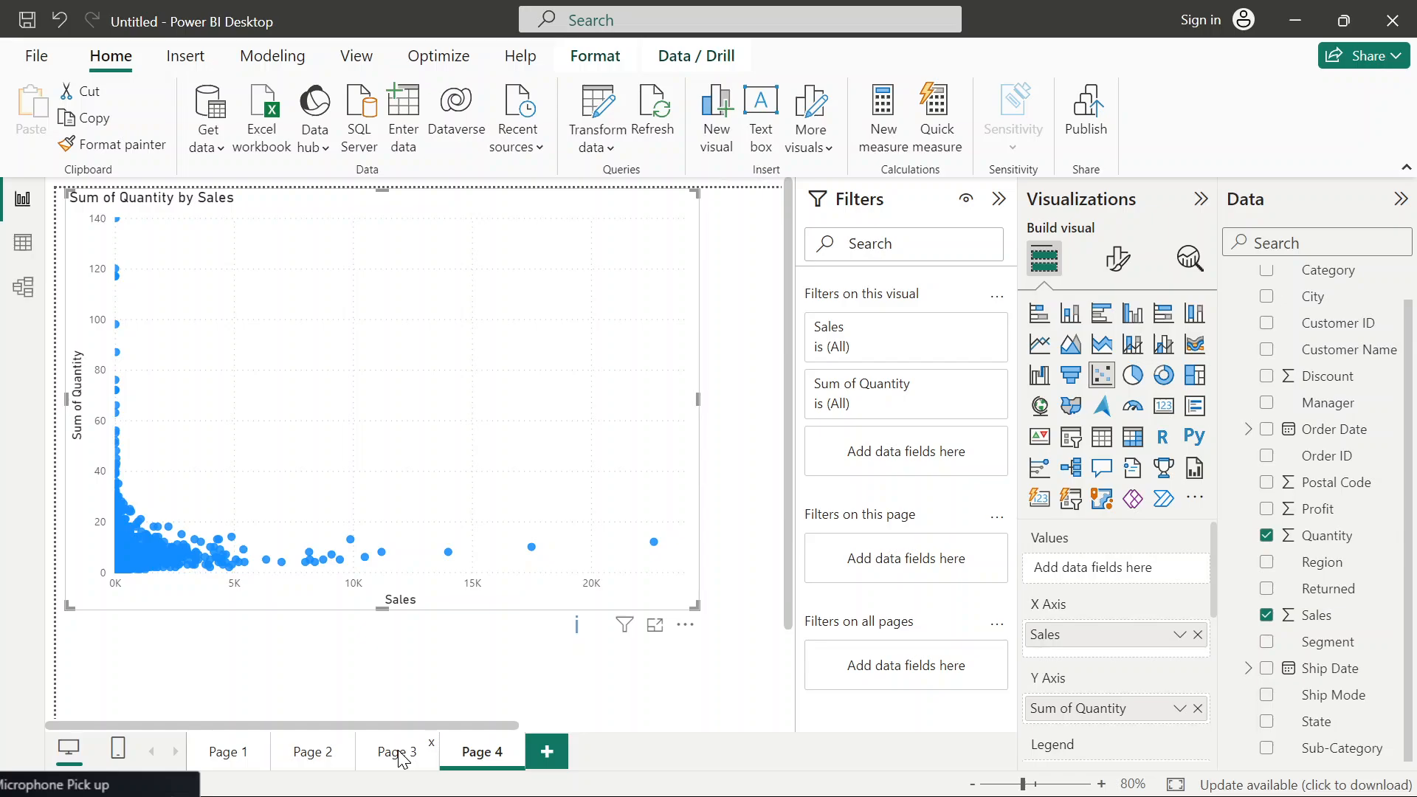
left_click(478, 759)
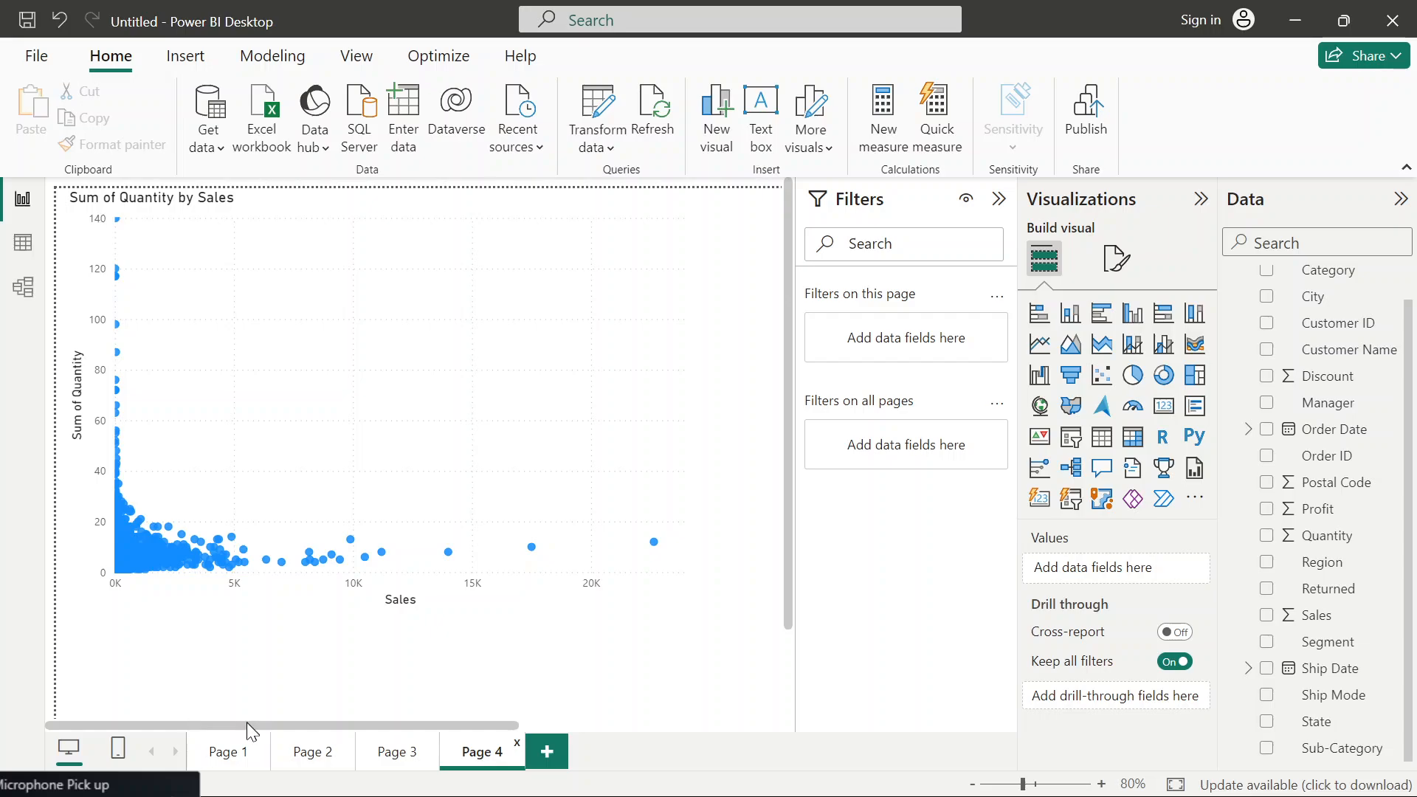
mouse_move(245, 725)
left_mouse_down()
mouse_move(299, 727)
mouse_move(234, 727)
left_mouse_up()
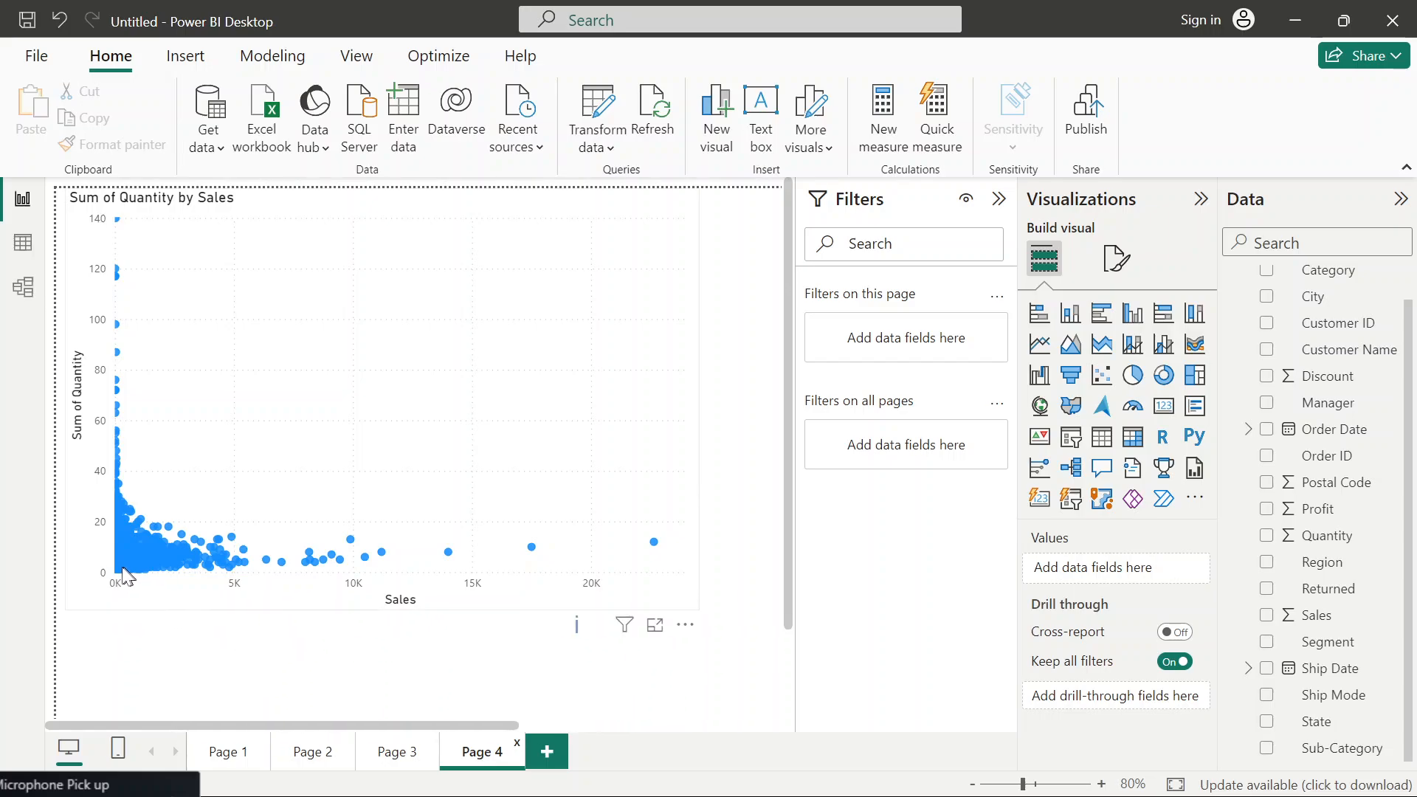
mouse_move(122, 583)
mouse_move(118, 220)
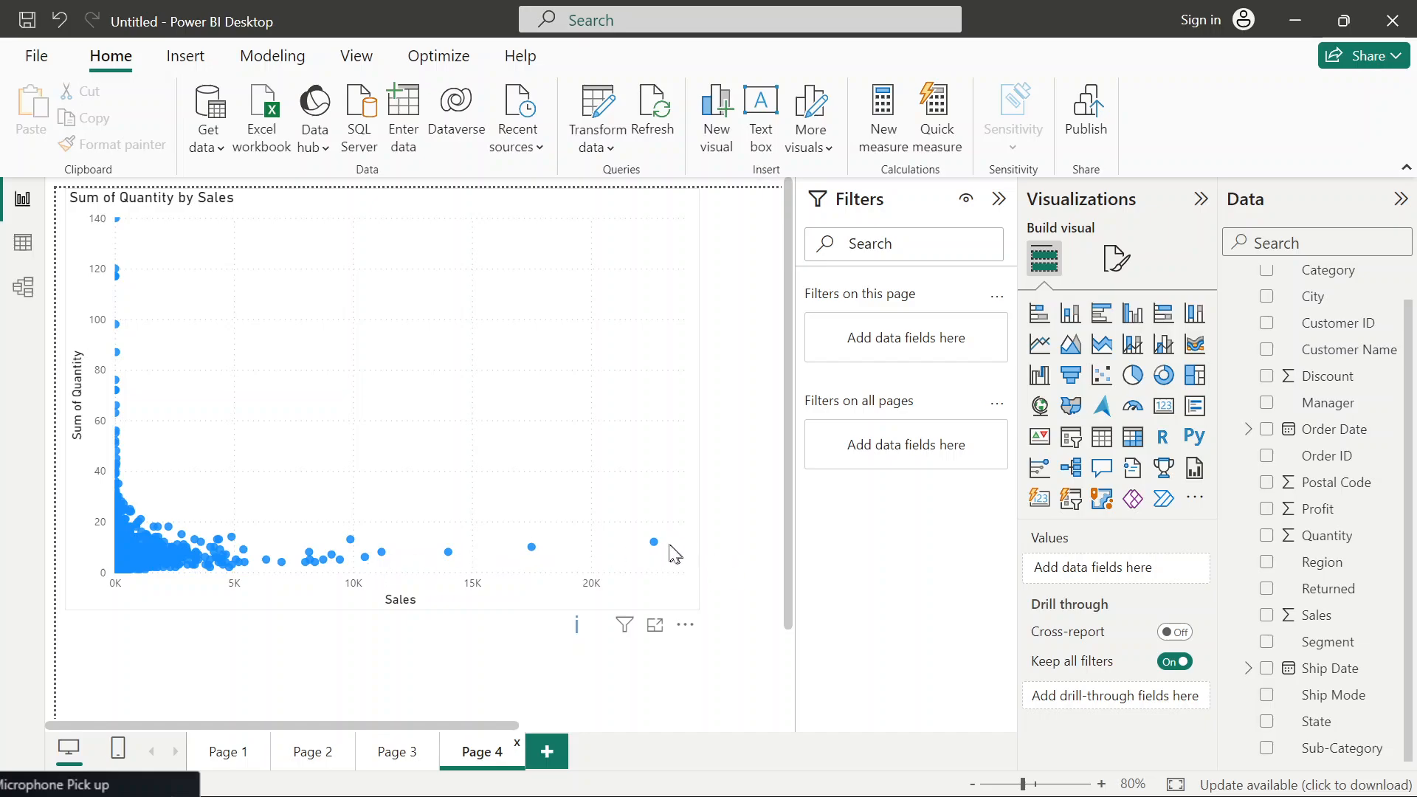
mouse_move(657, 551)
mouse_move(141, 549)
left_click_drag(443, 729, 279, 694)
left_click_drag(788, 433, 803, 342)
mouse_move(1116, 786)
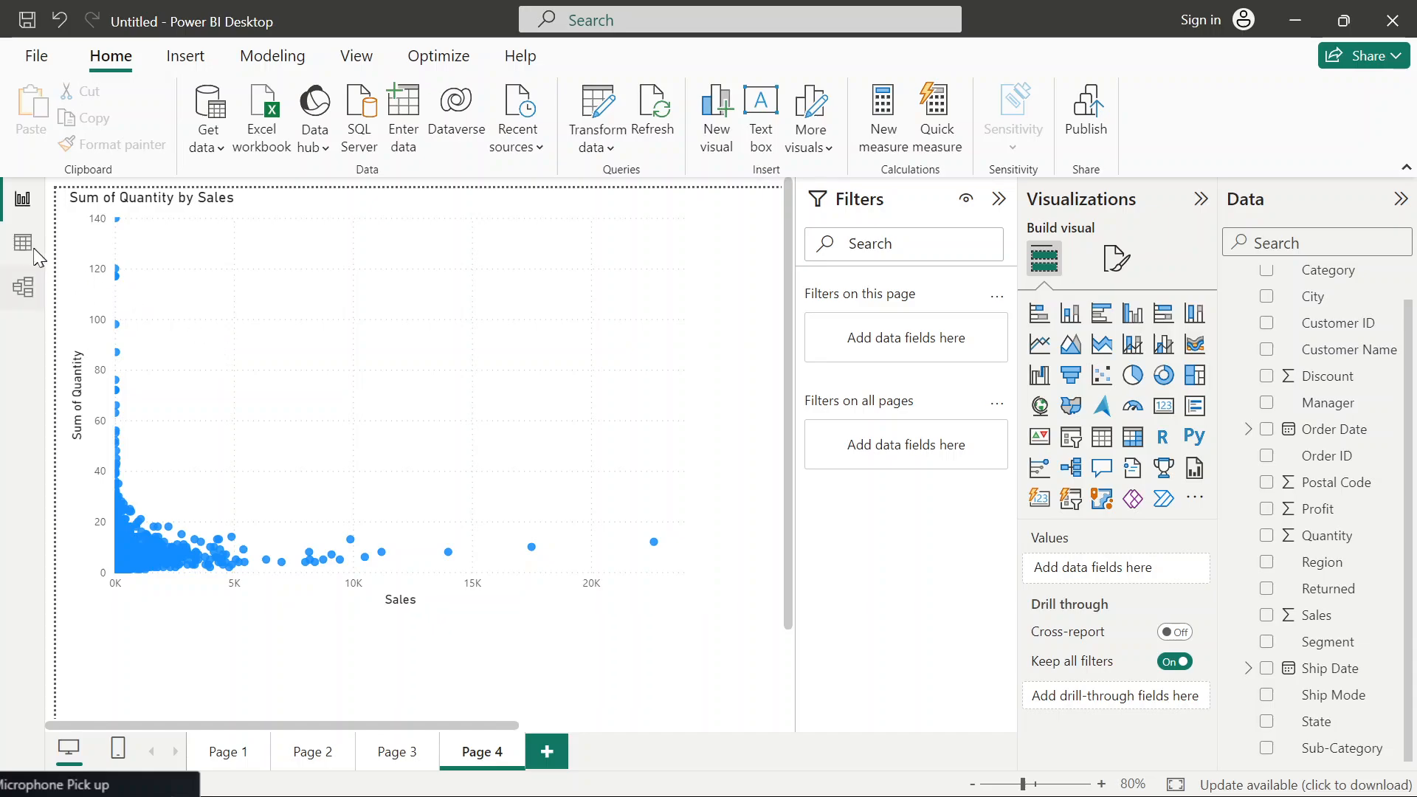
- Delete the Orders3 table from the model
left_click(25, 301)
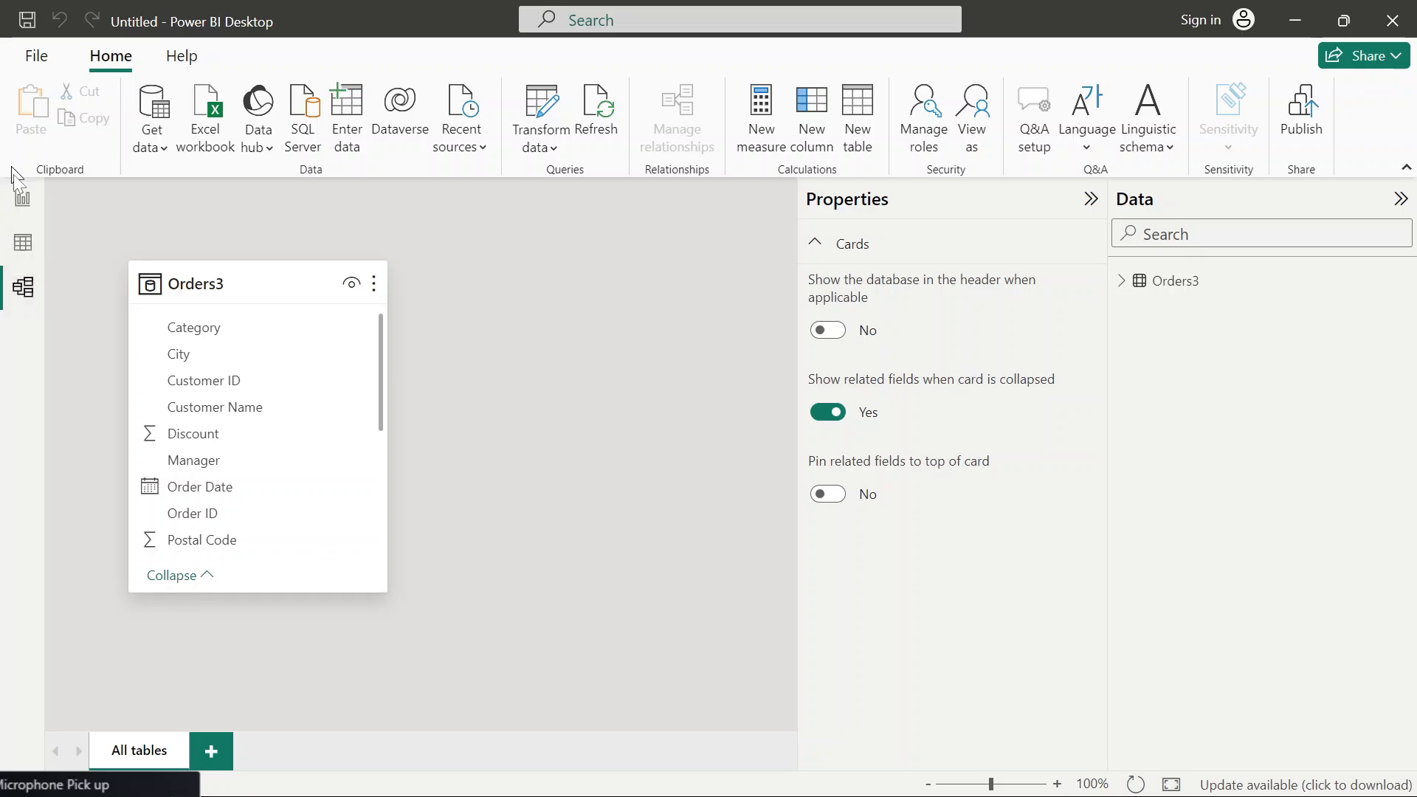
left_click(20, 211)
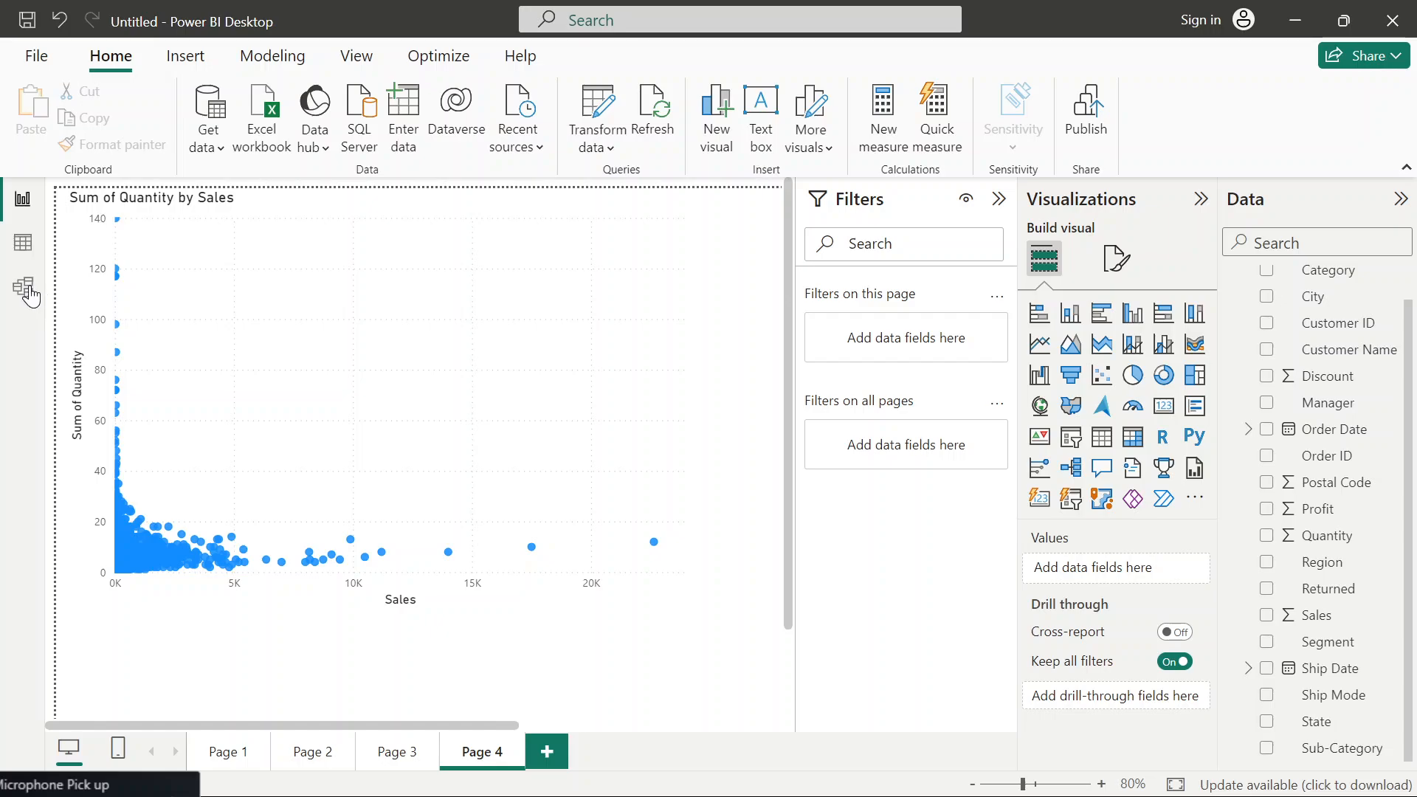
left_click(23, 243)
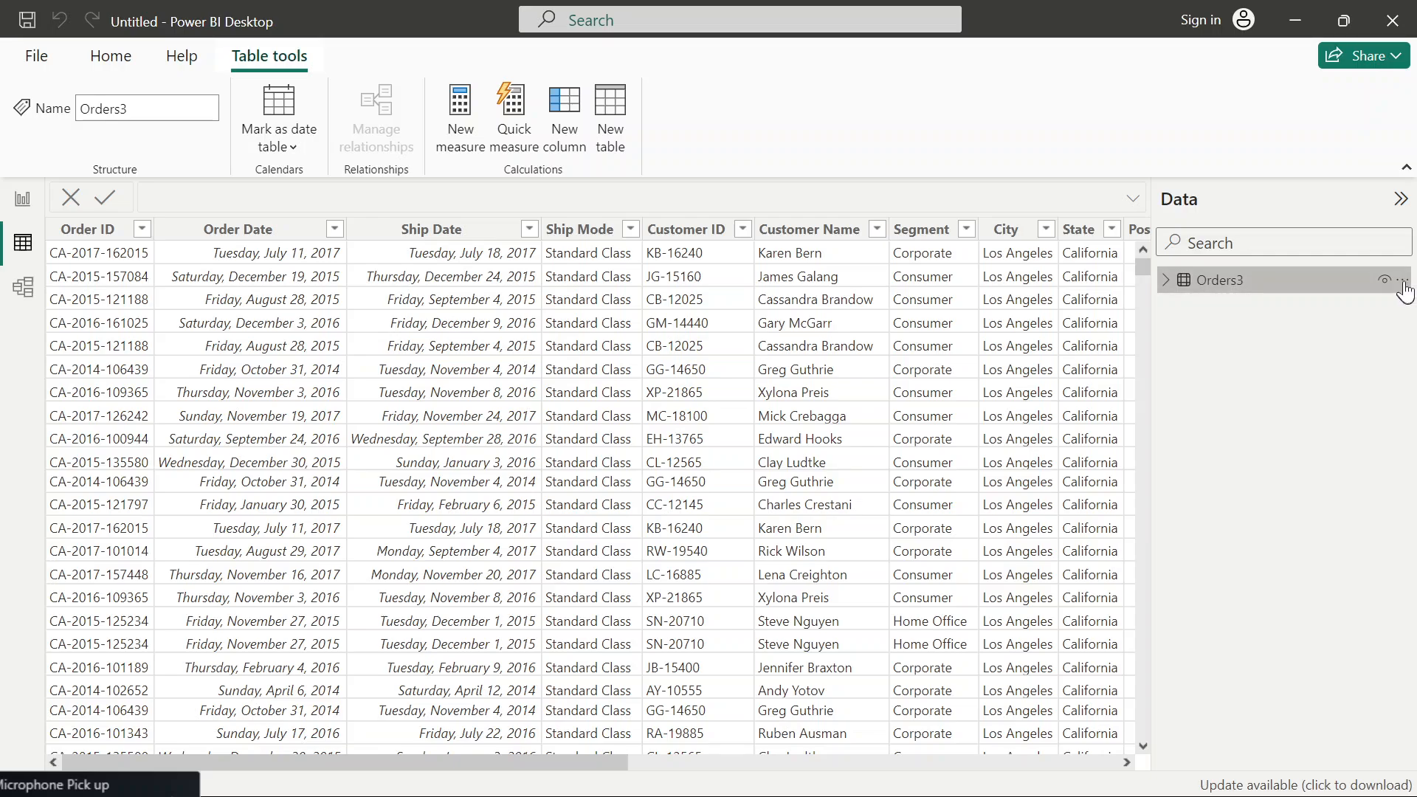
left_click(1403, 282)
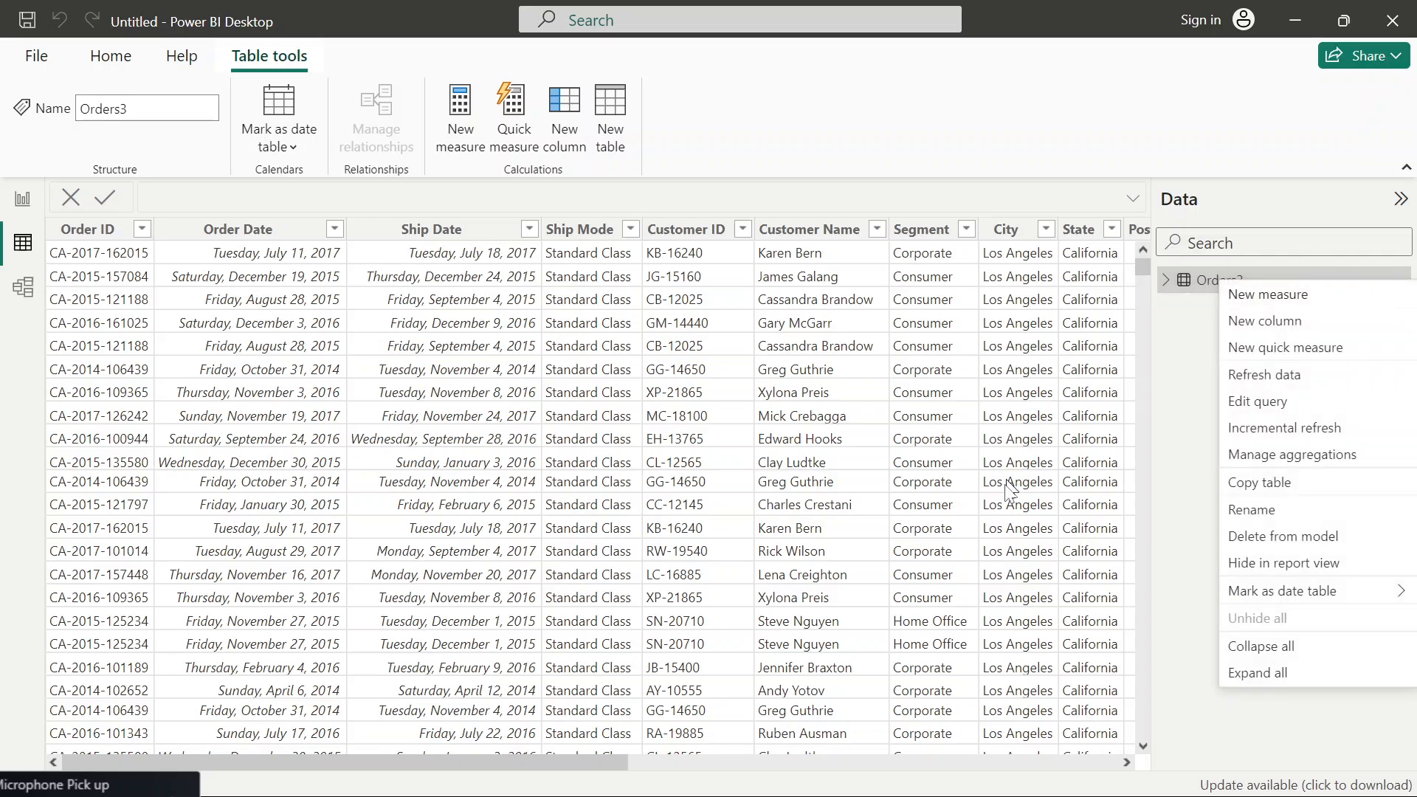
left_click(1322, 538)
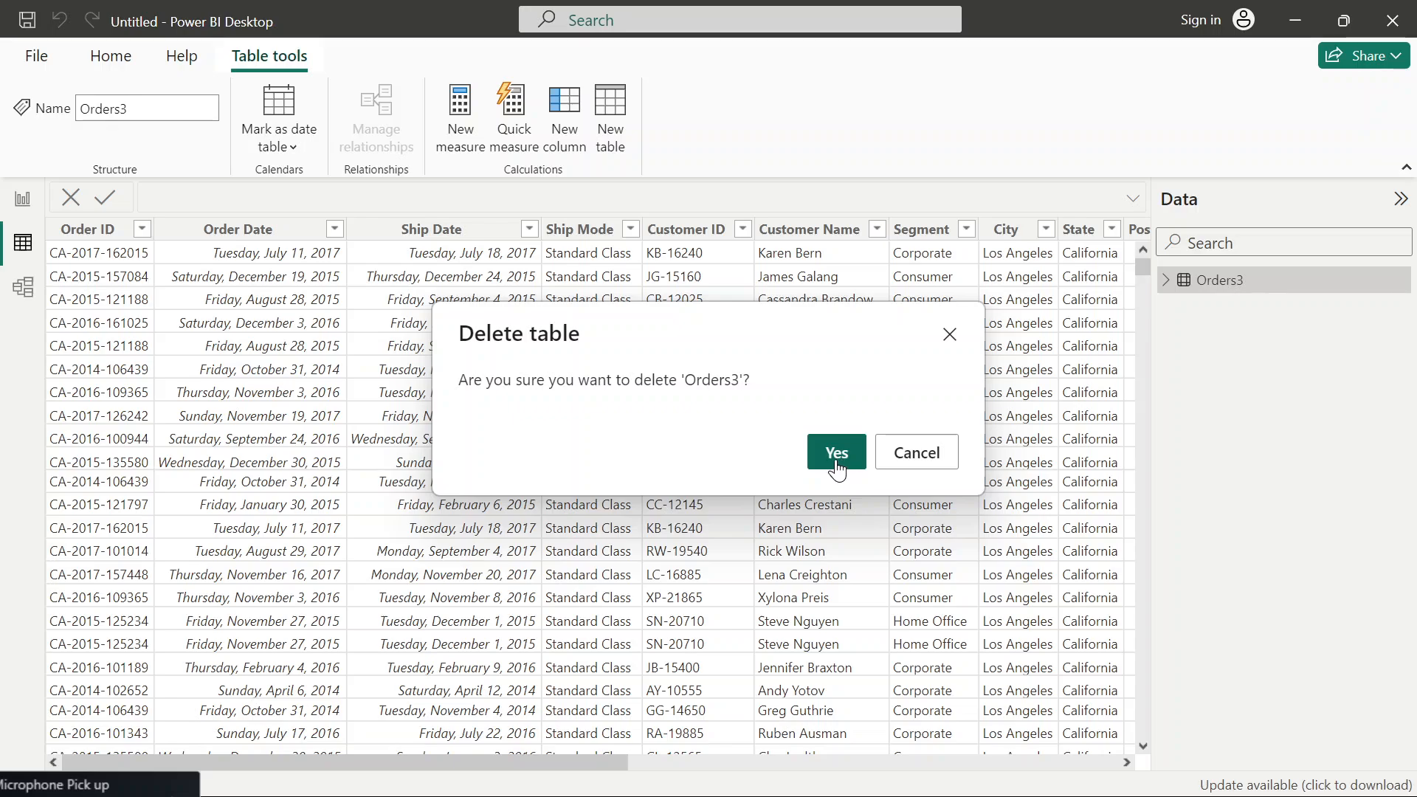
left_click(836, 453)
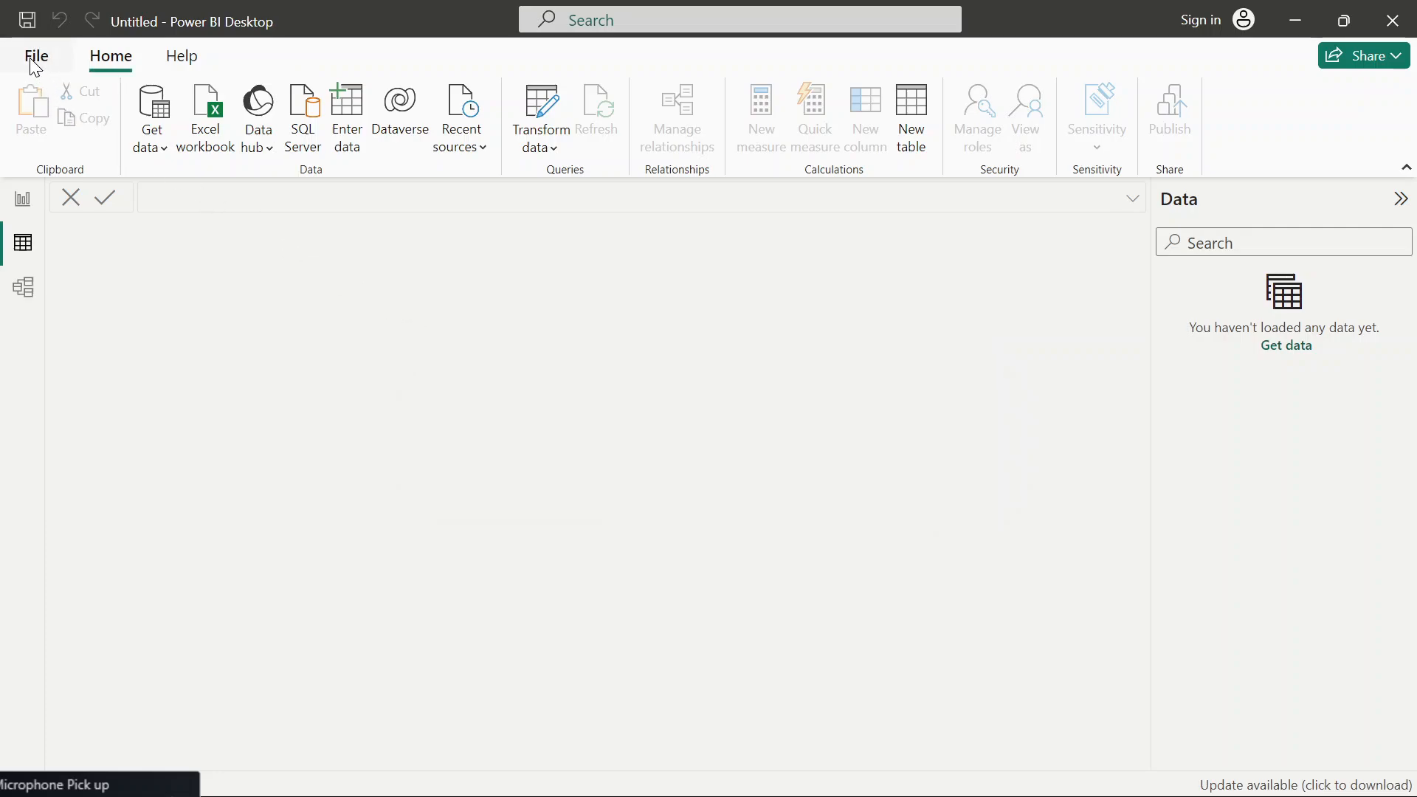
- Delete Page 4, Page 3 and Page 2 from the report
left_click(21, 204)
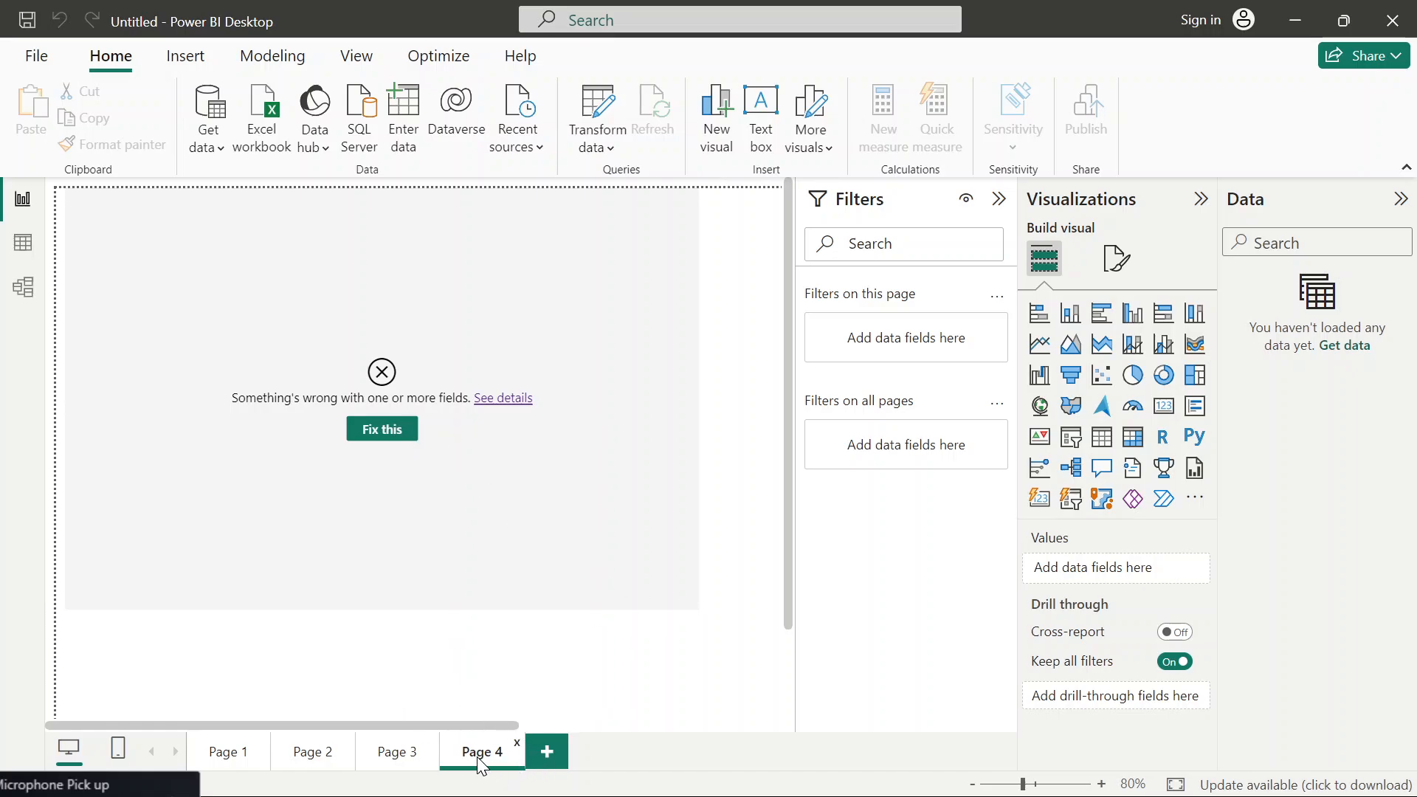
left_click(517, 745)
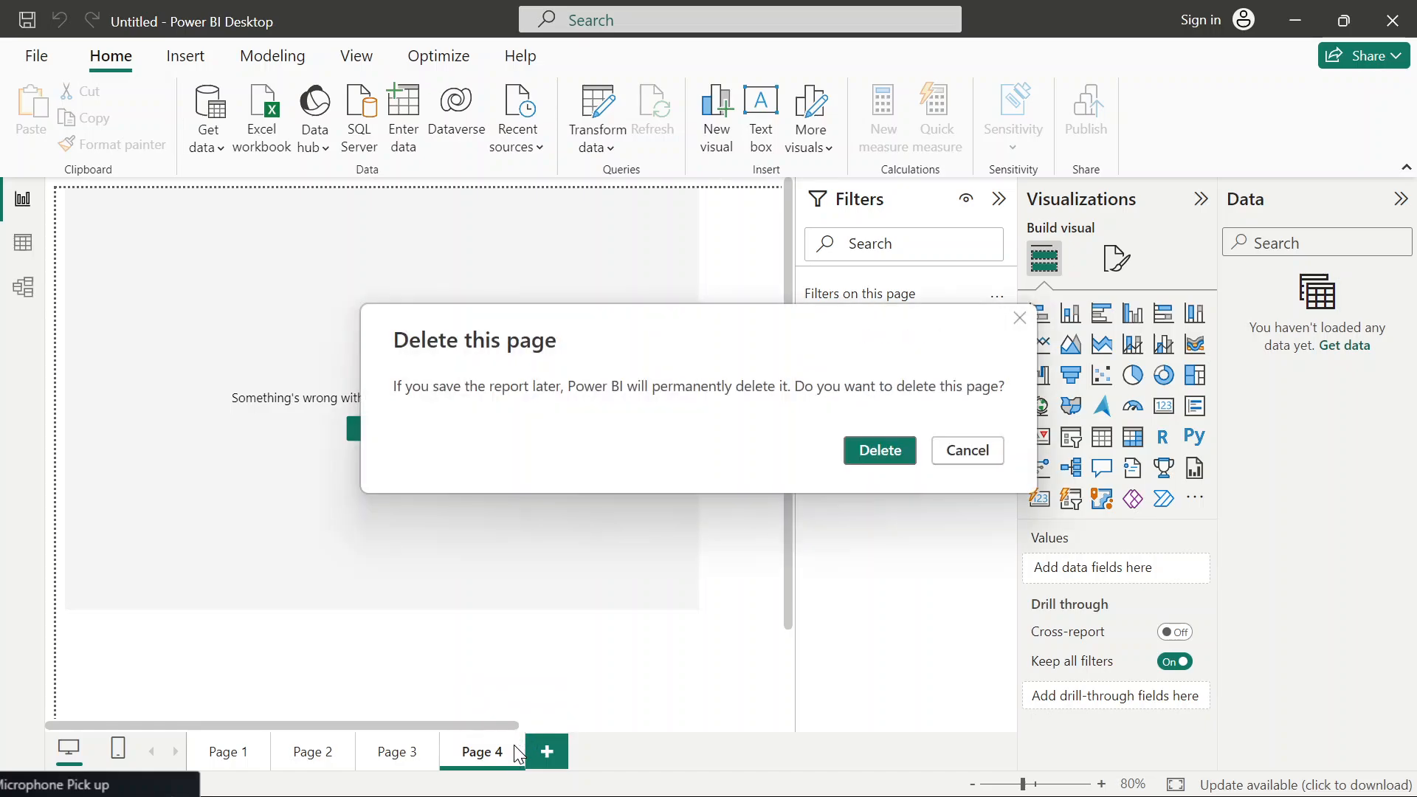
key("Return")
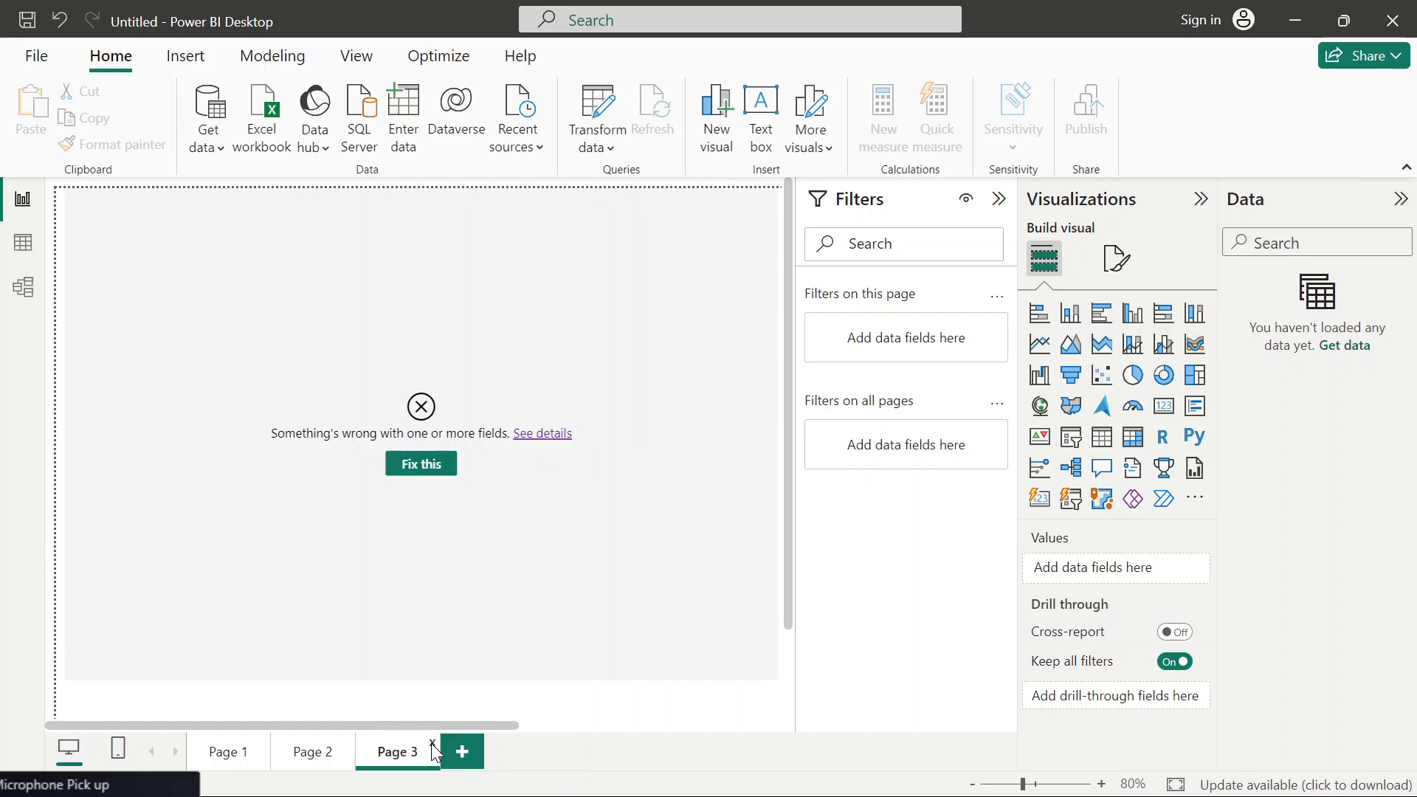
left_click(433, 744)
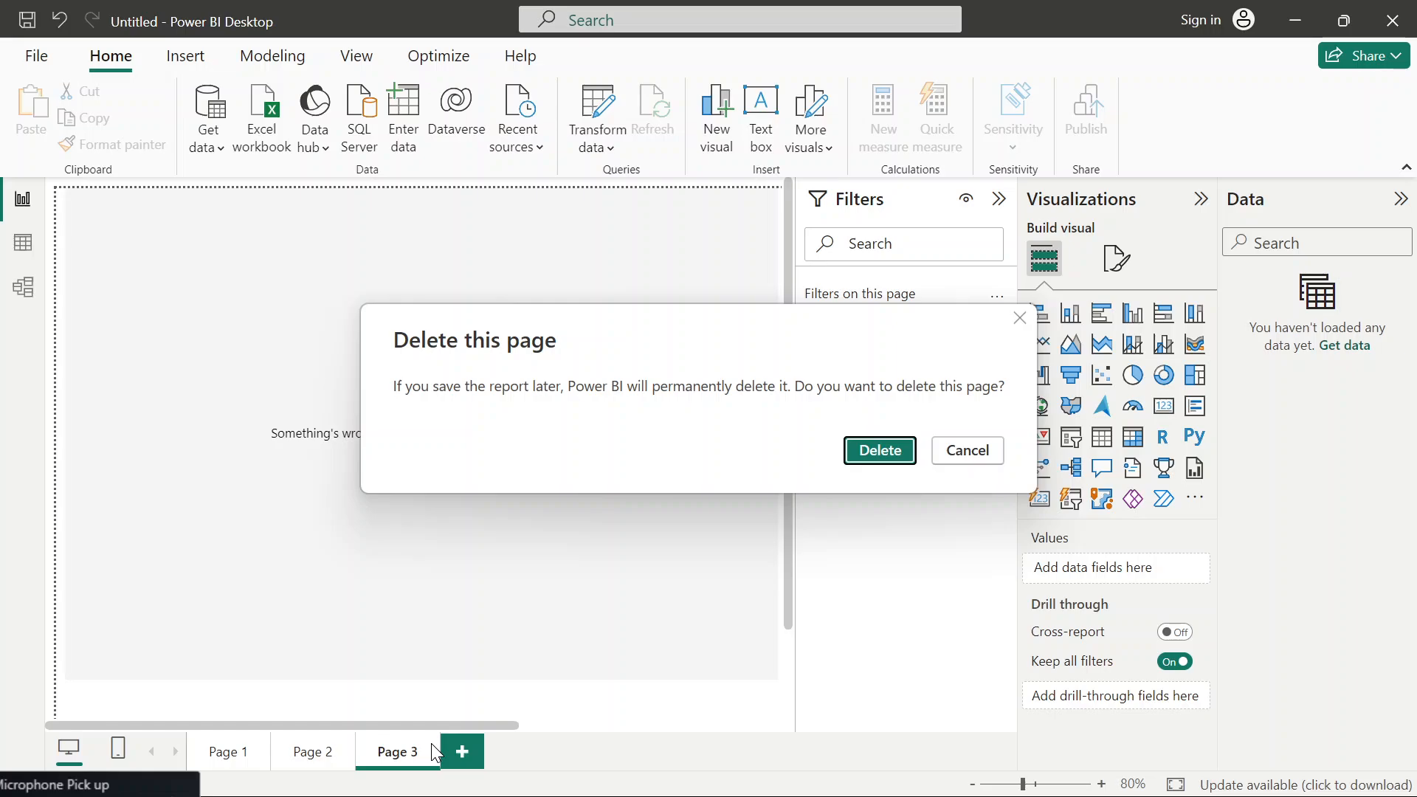
key("Escape")
left_click(433, 745)
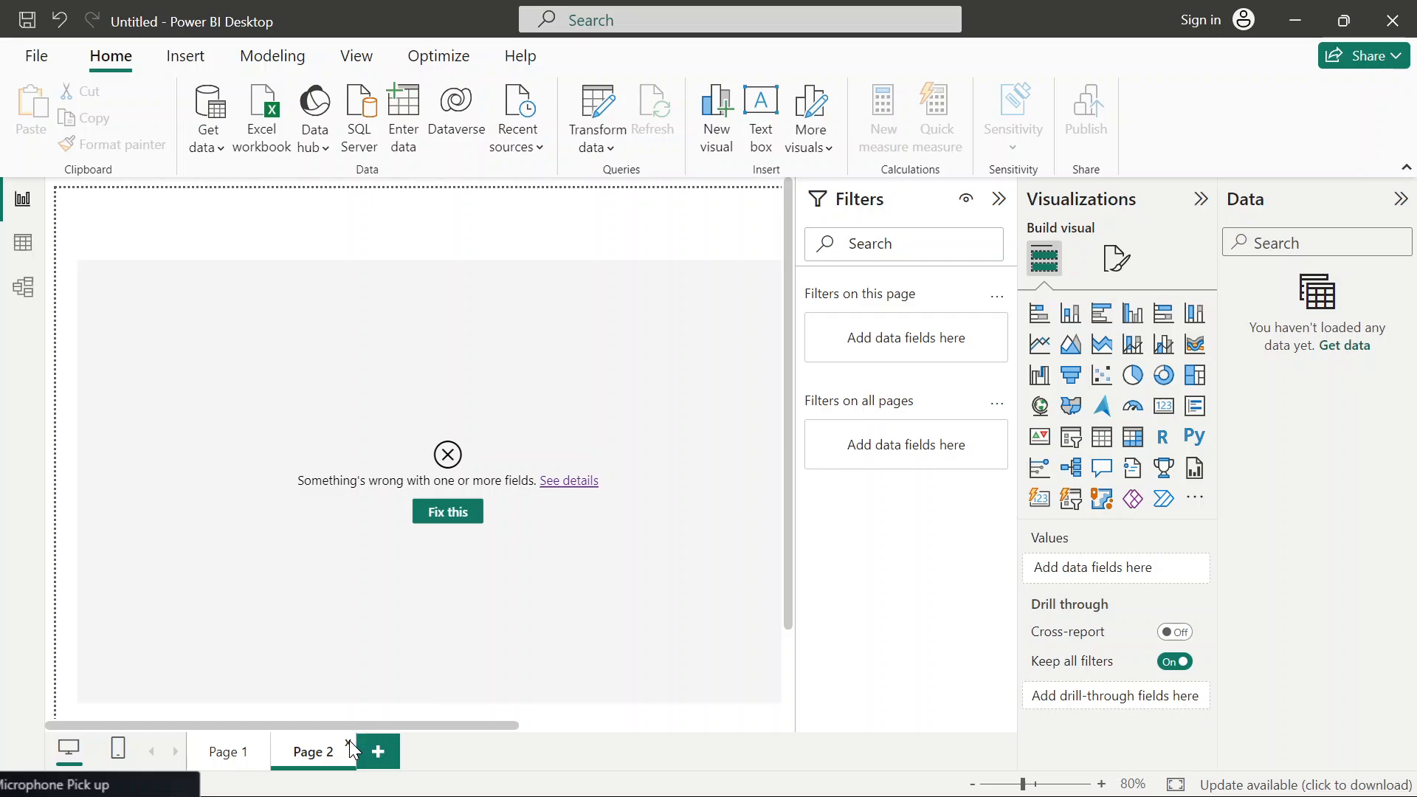
left_click(350, 745)
key("Return")
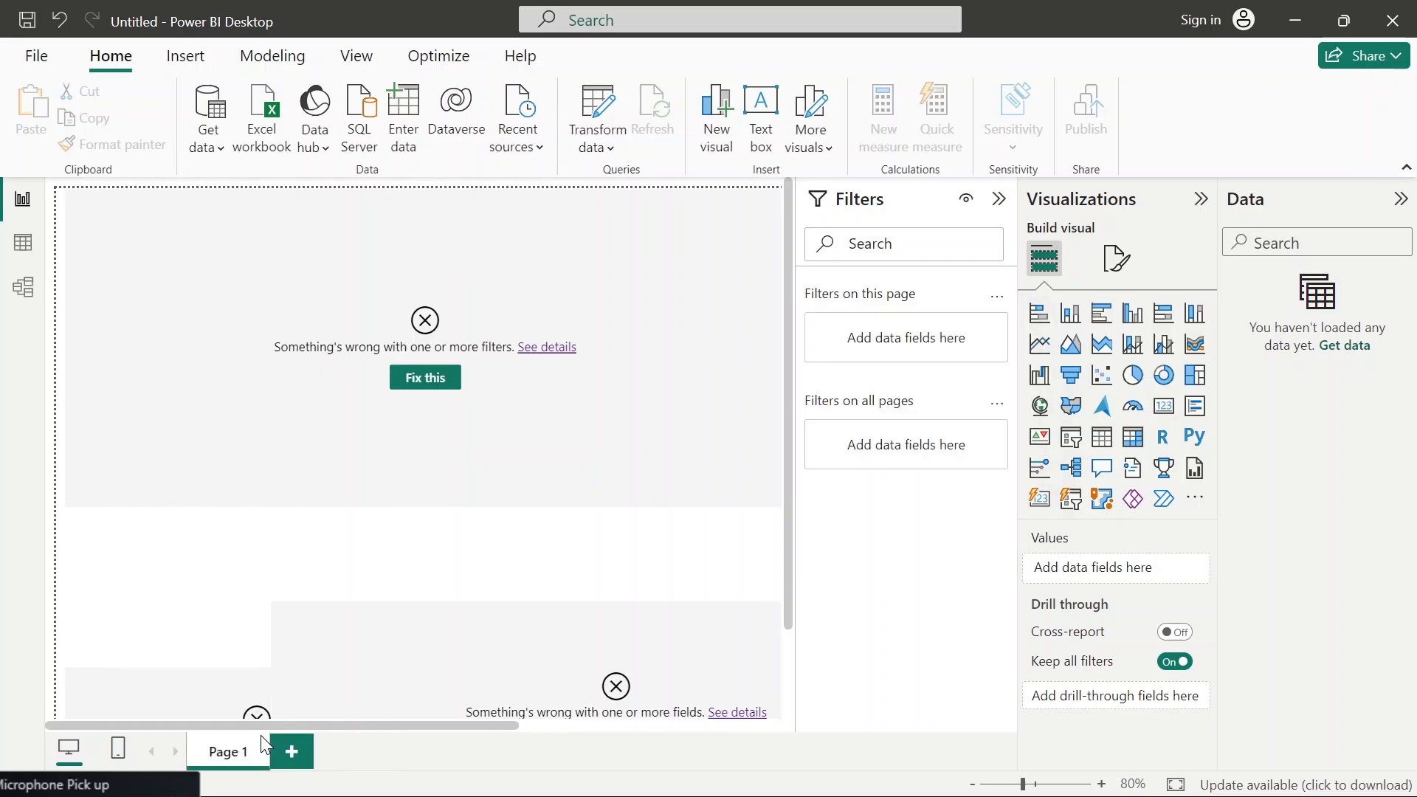
- Add a new blank report page and delete Page 1
left_click(298, 754)
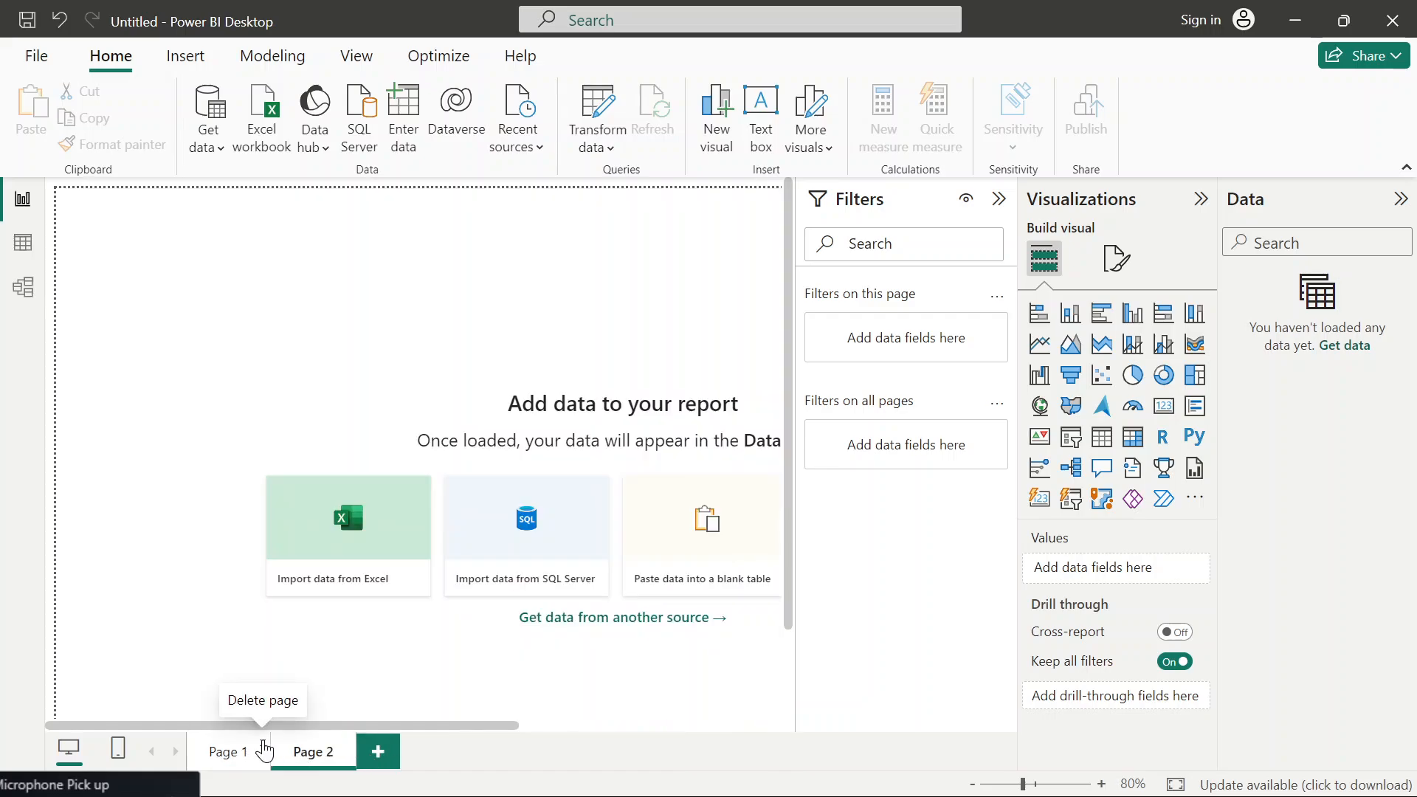
left_click(266, 748)
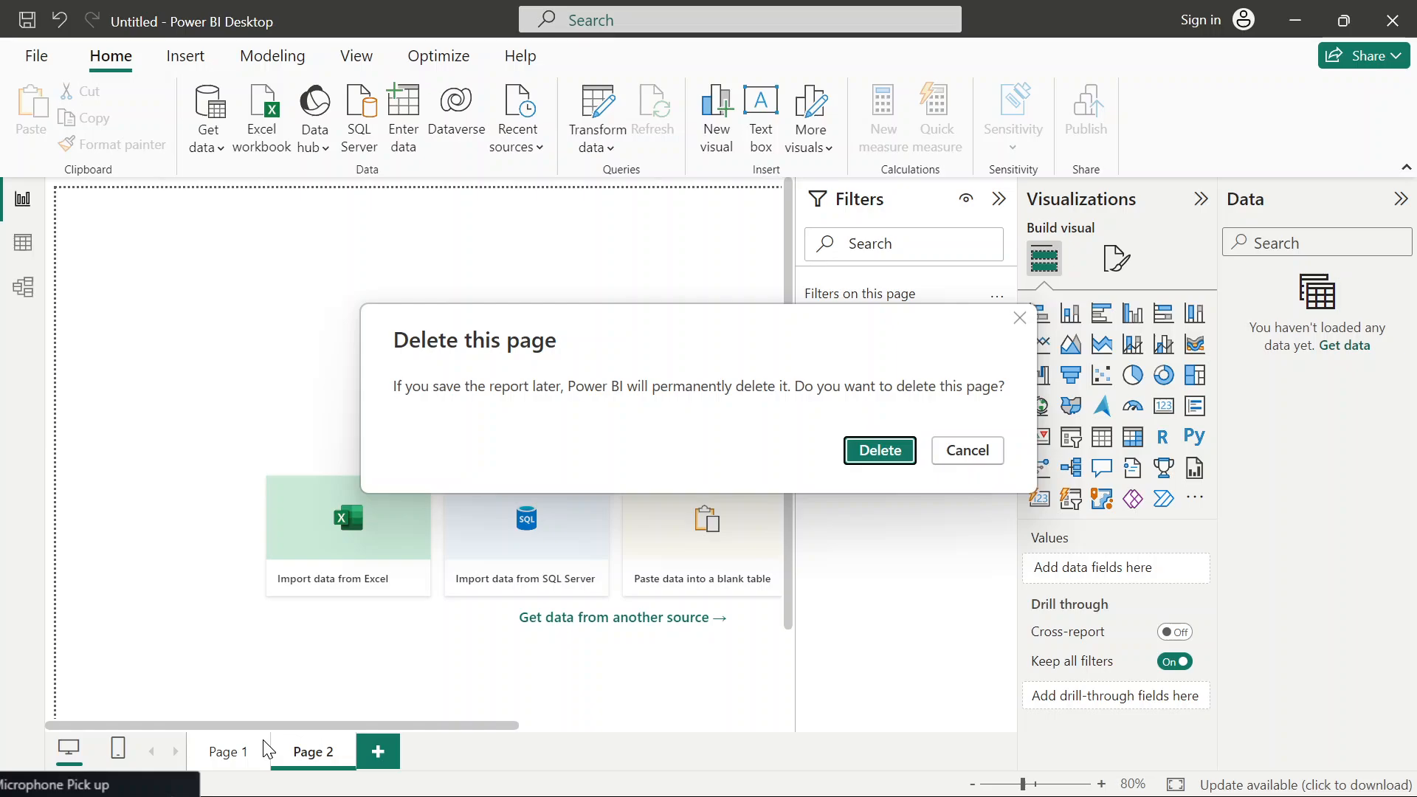
key("Return")
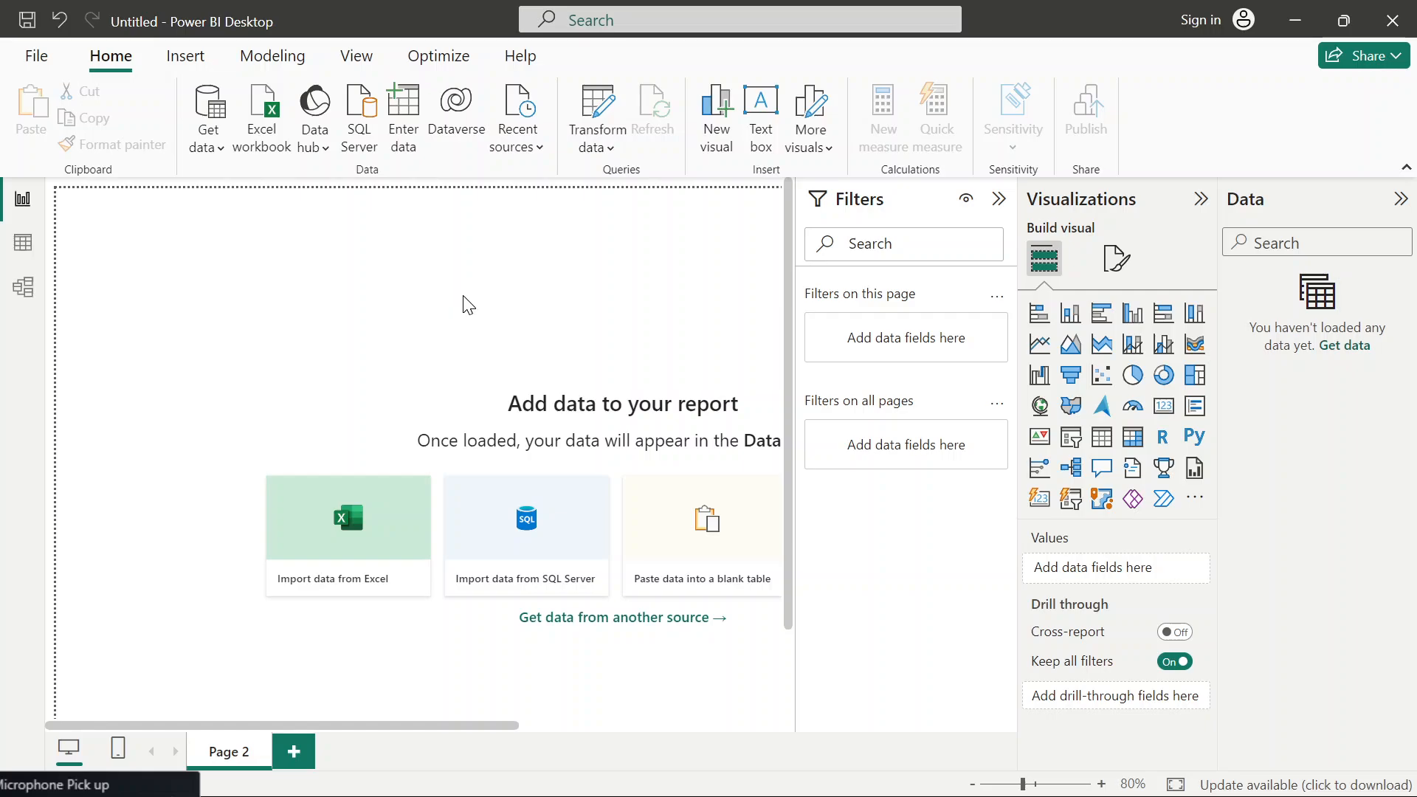
- Switch to File Explorer, browse from Citizen Analyst 1.0 through Dataset and Olist to Brazilian_E-Commerce_Public_Dataset_by_Olist, and select the schema PNG
mouse_move(656, 793)
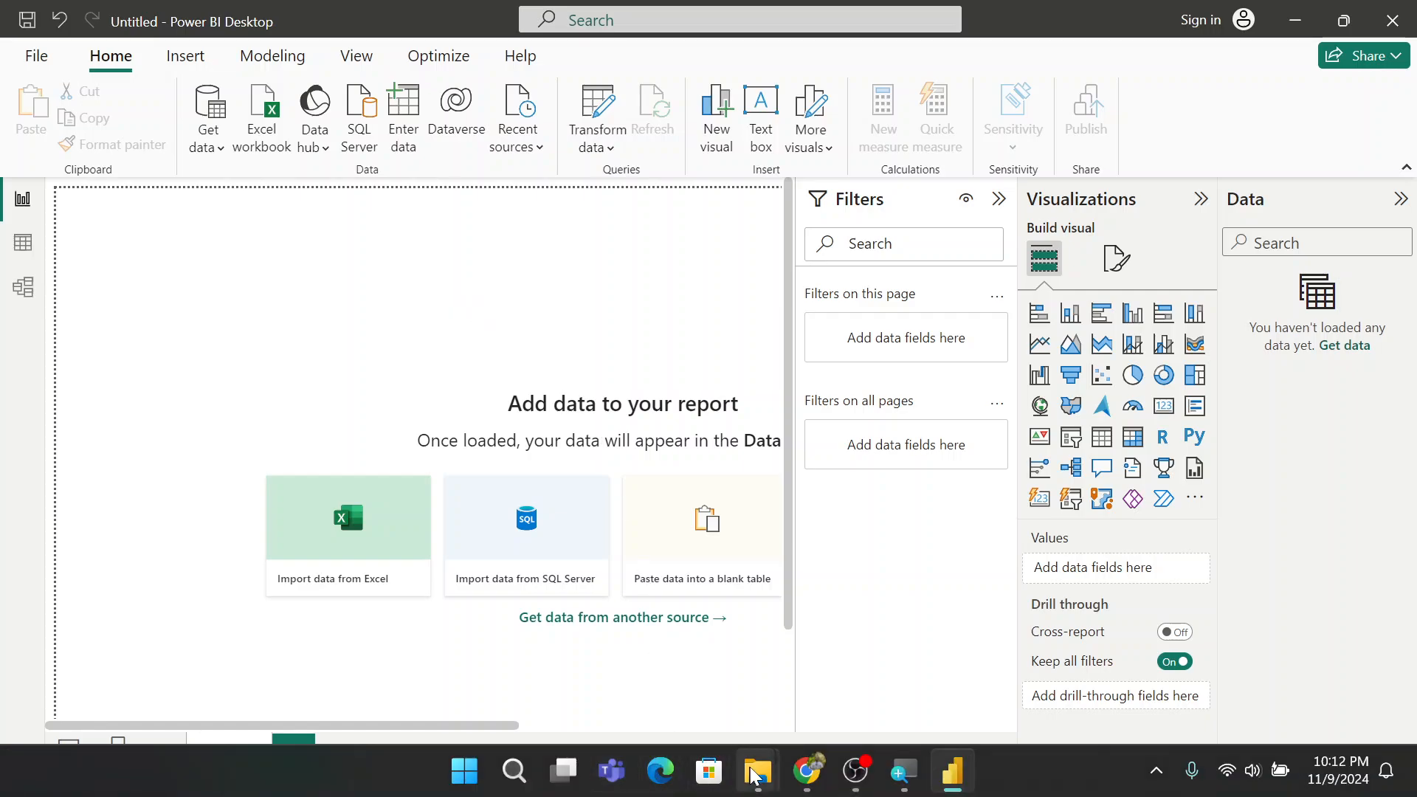
mouse_move(758, 772)
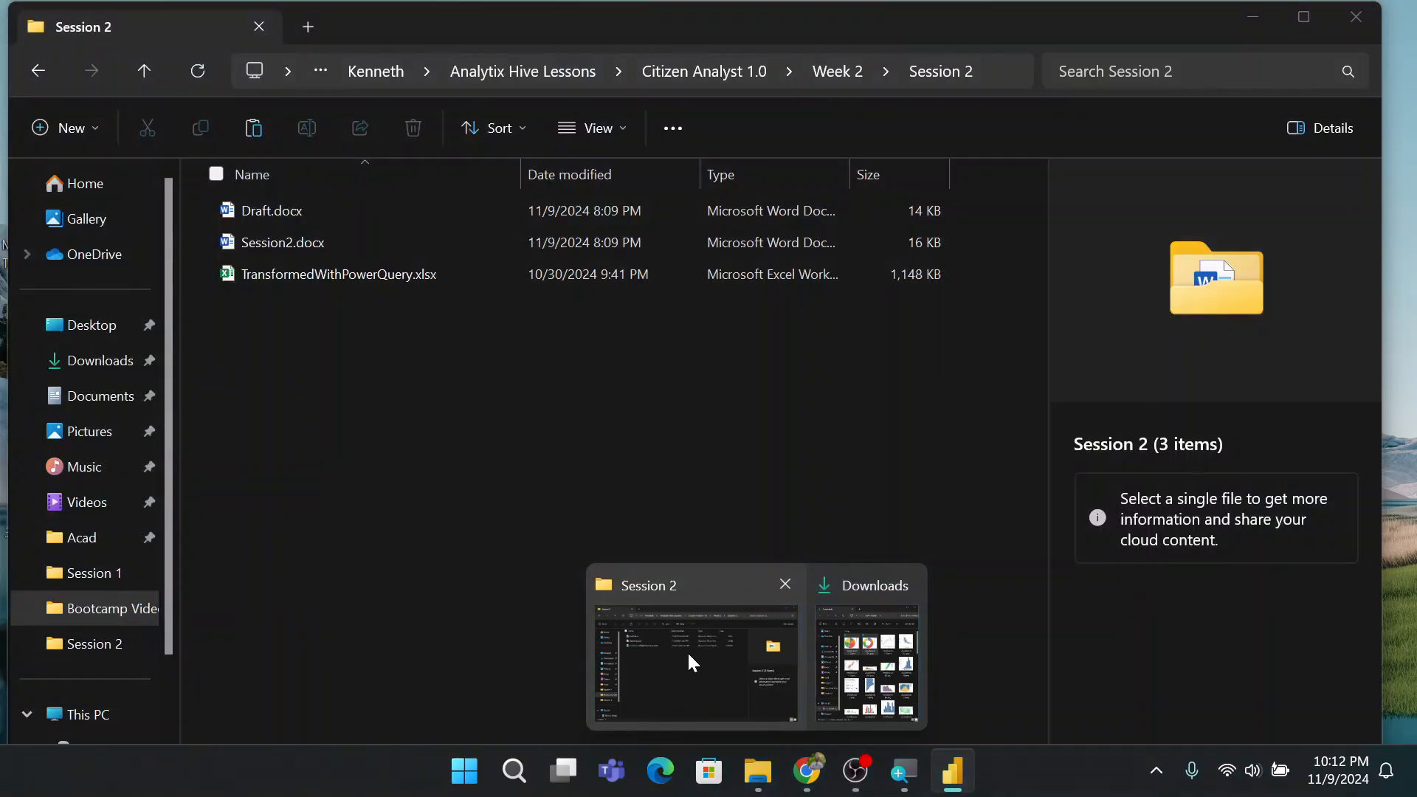
left_click(687, 651)
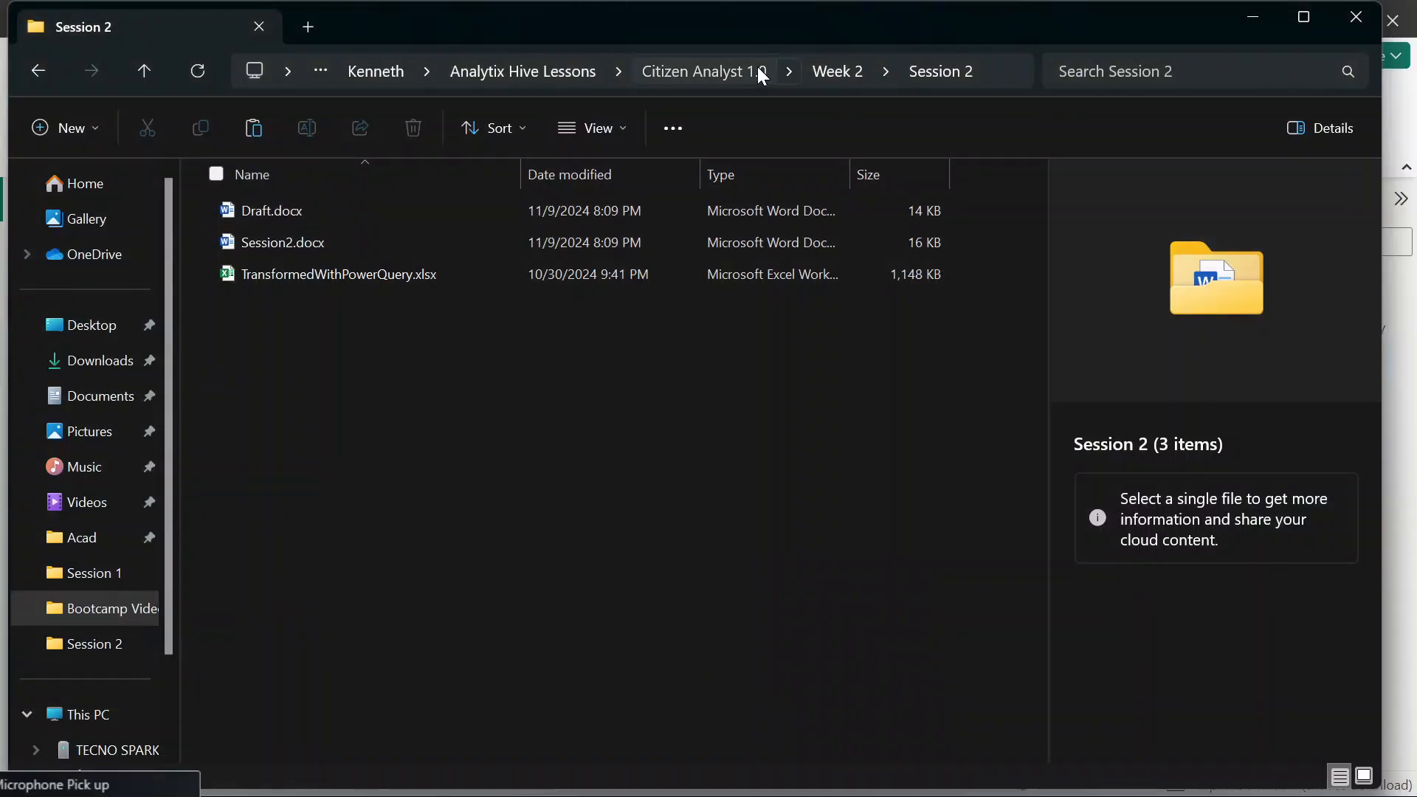
left_click(745, 70)
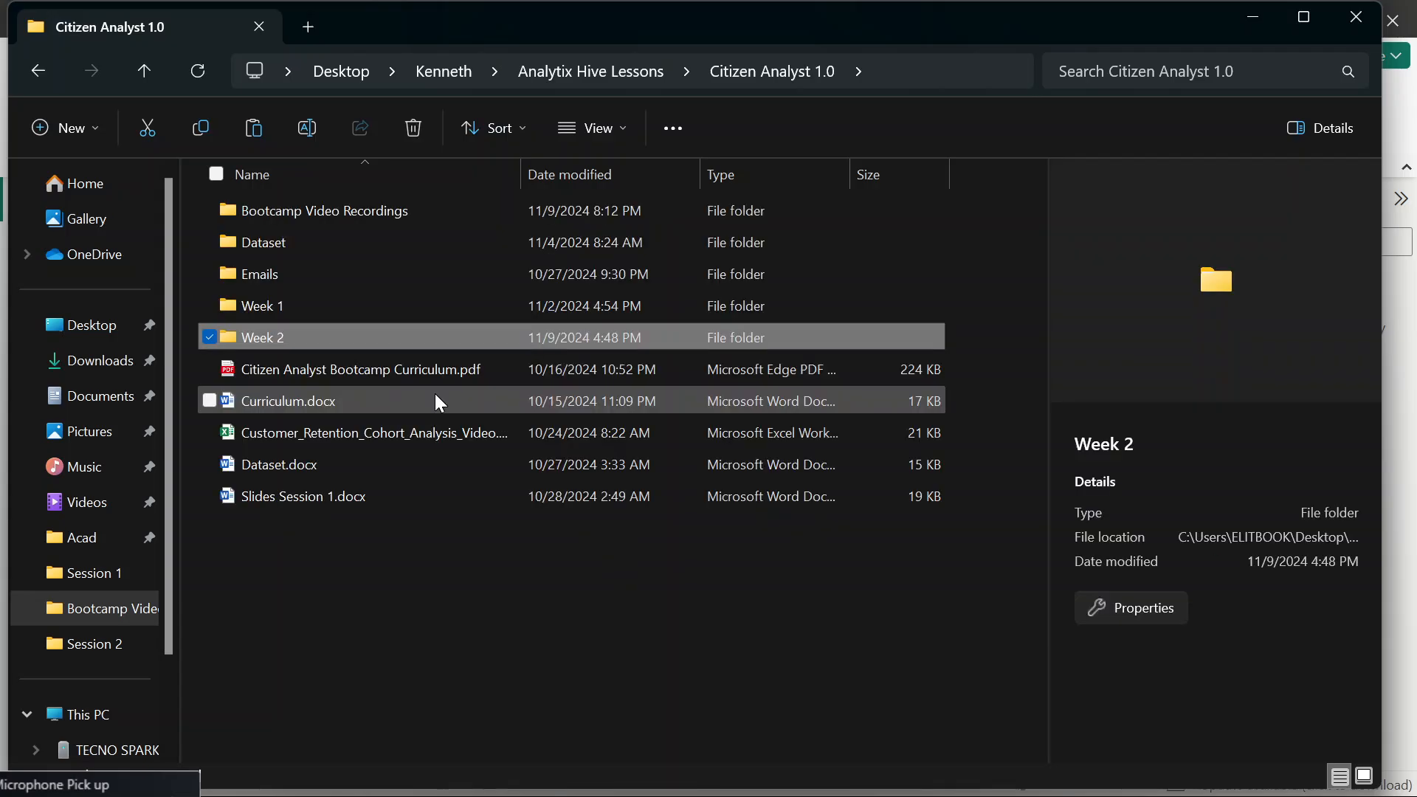
double_click(334, 248)
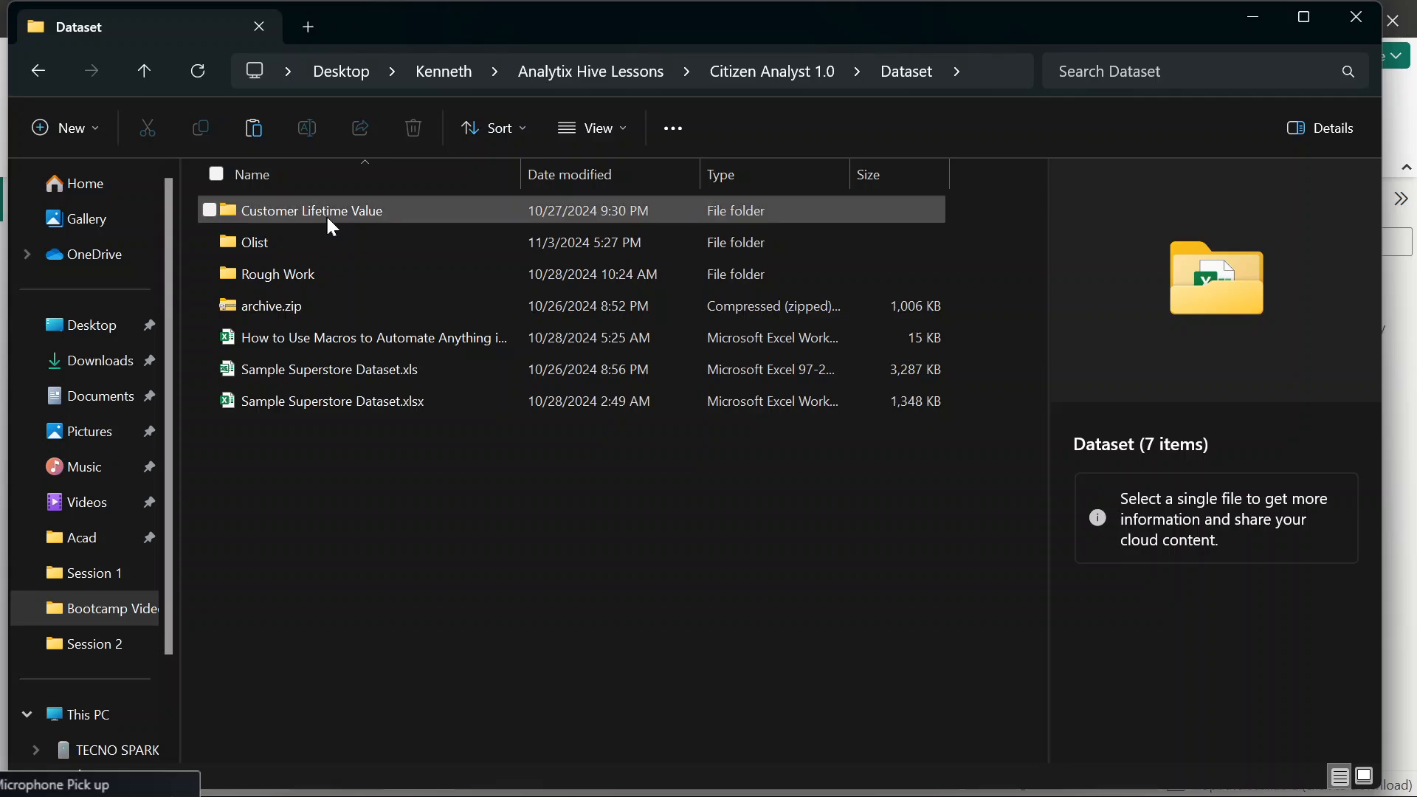
double_click(363, 242)
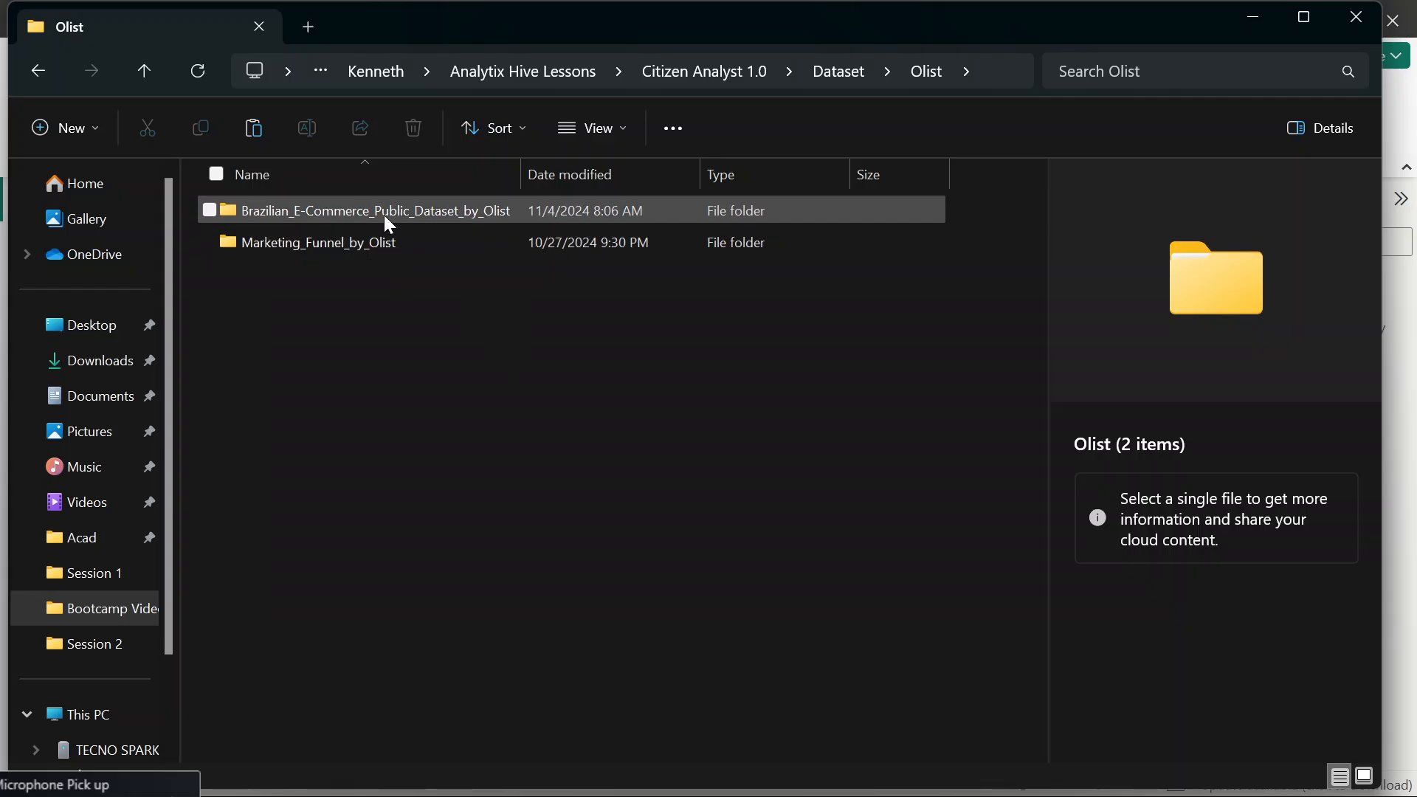
double_click(388, 217)
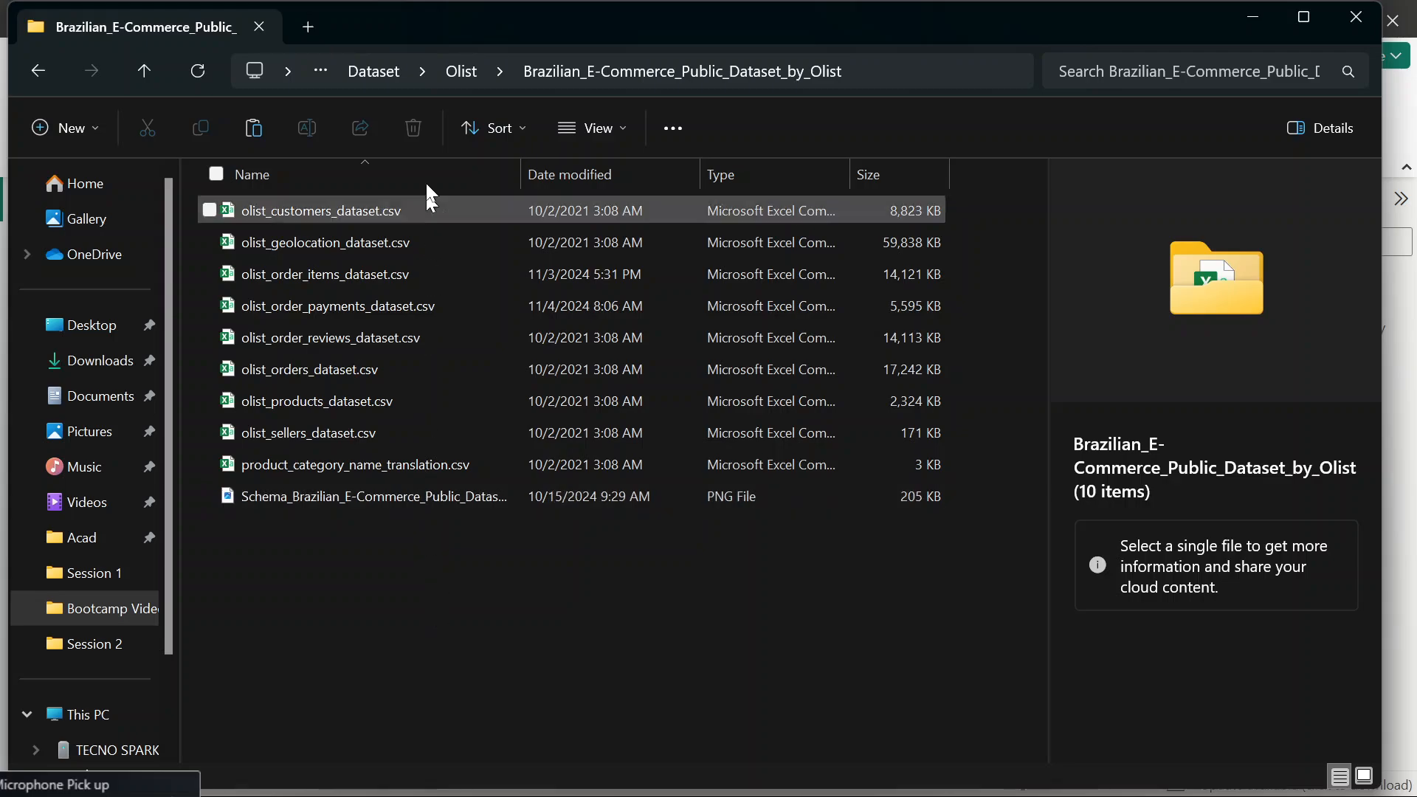
left_click(416, 502)
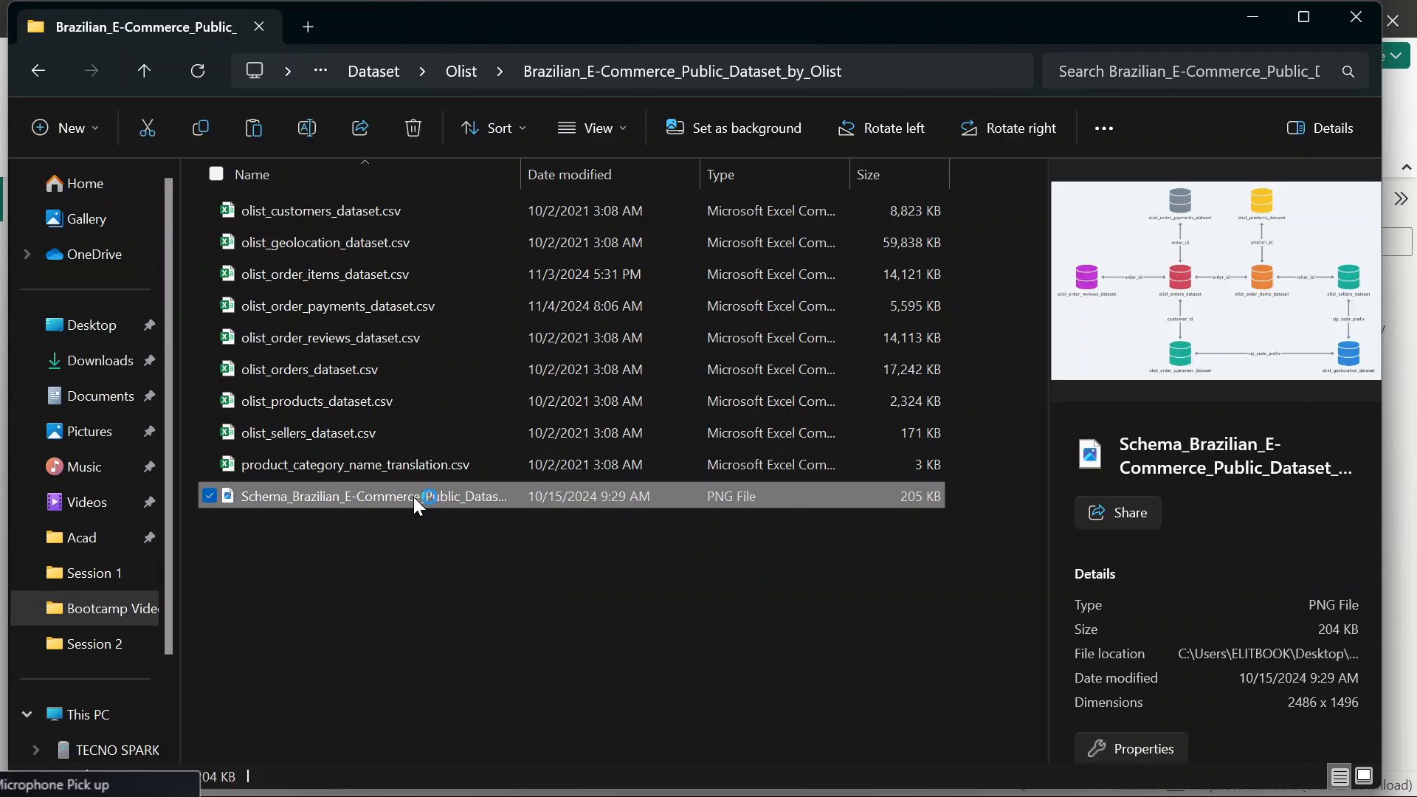
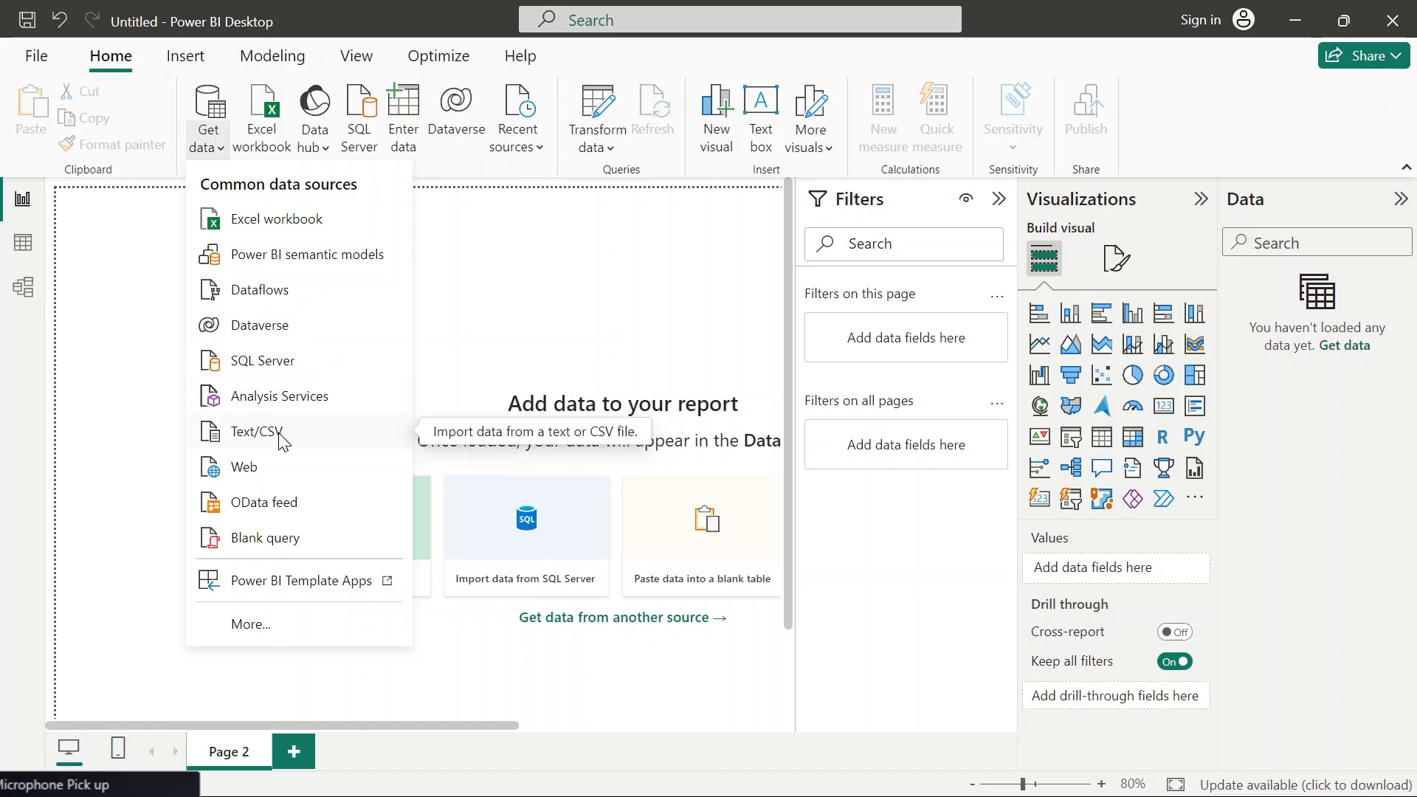
- Start a Text/CSV import and browse from Citizen Analyst 1.0 through Dataset and Olist to the Brazilian_E-Commerce_Public_Dataset_by_Olist folder
left_click(298, 448)
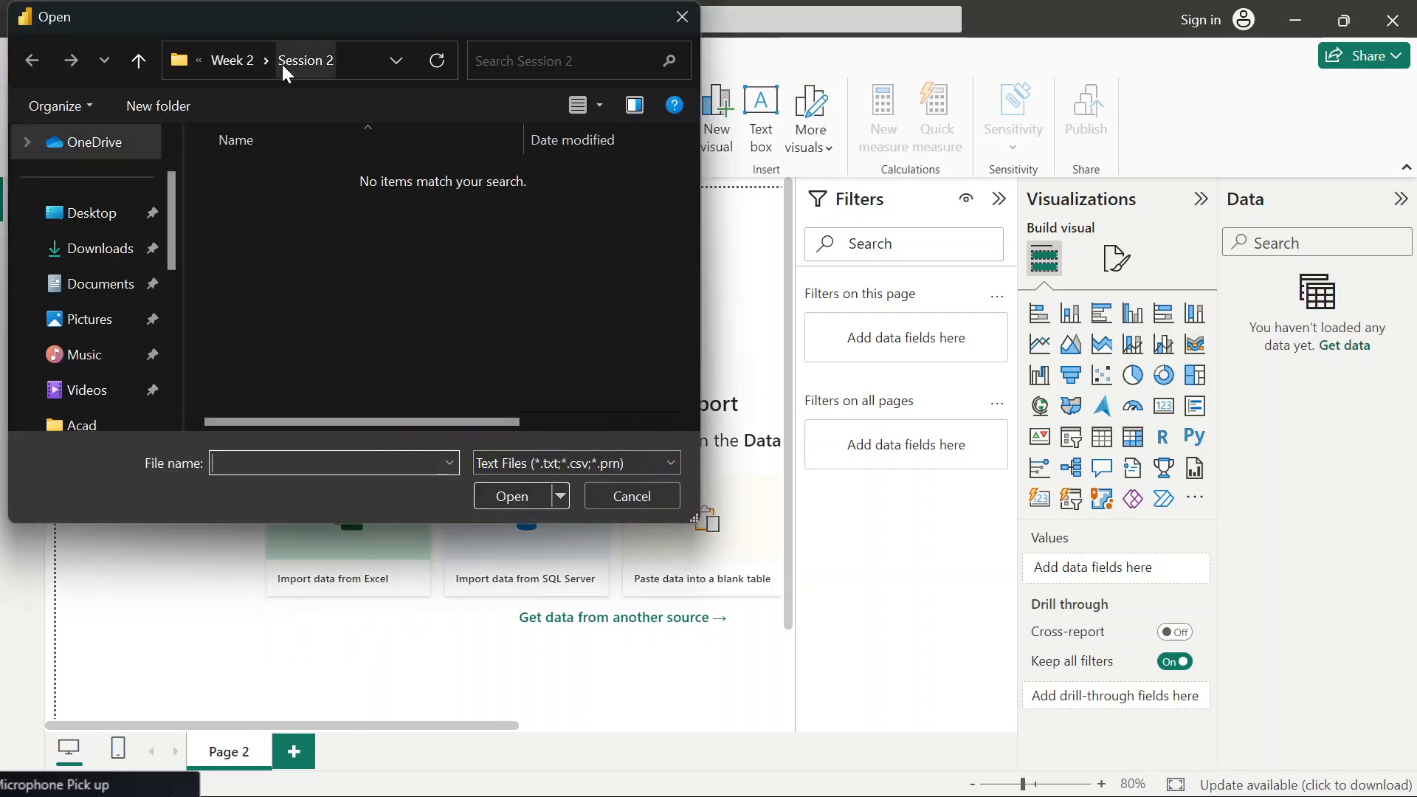
left_click(236, 62)
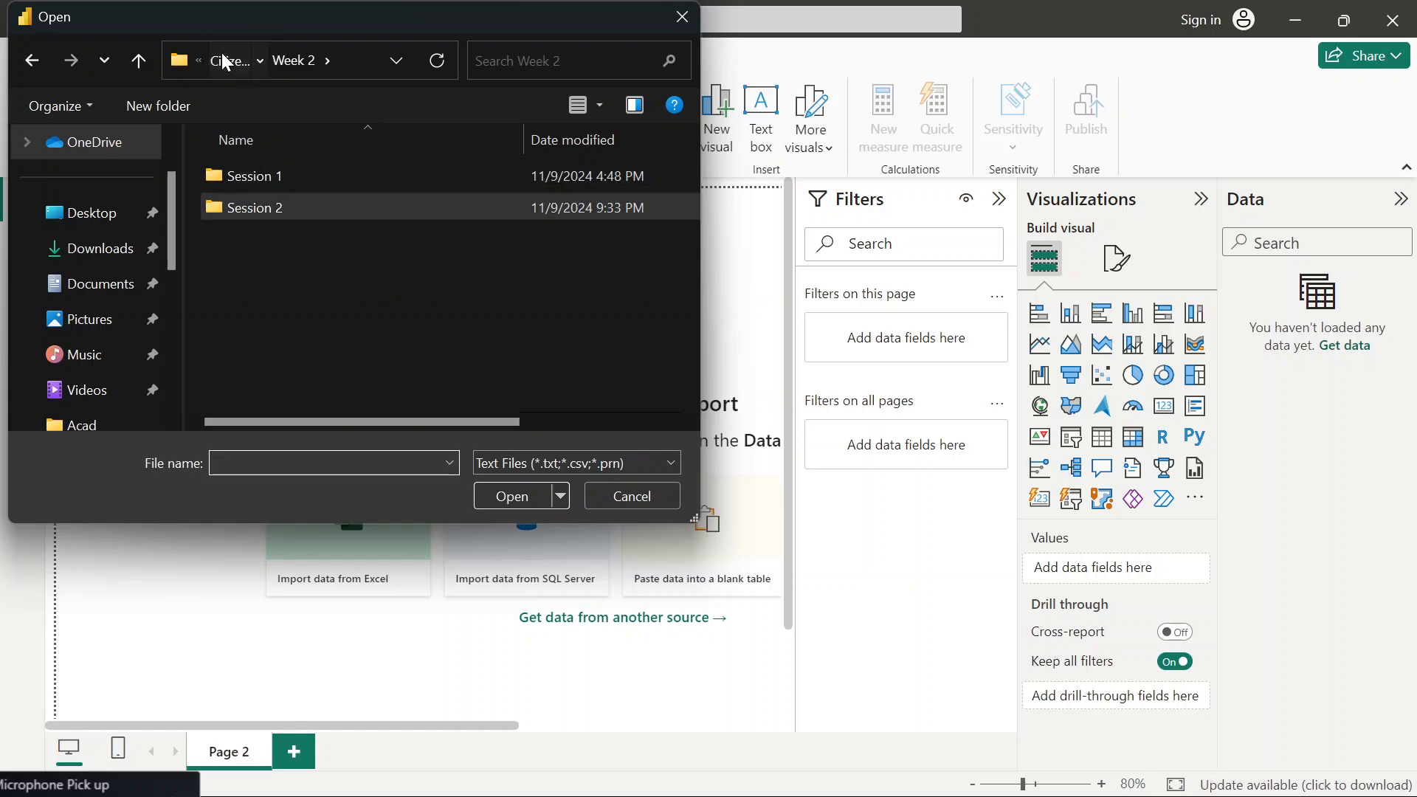
left_click(225, 61)
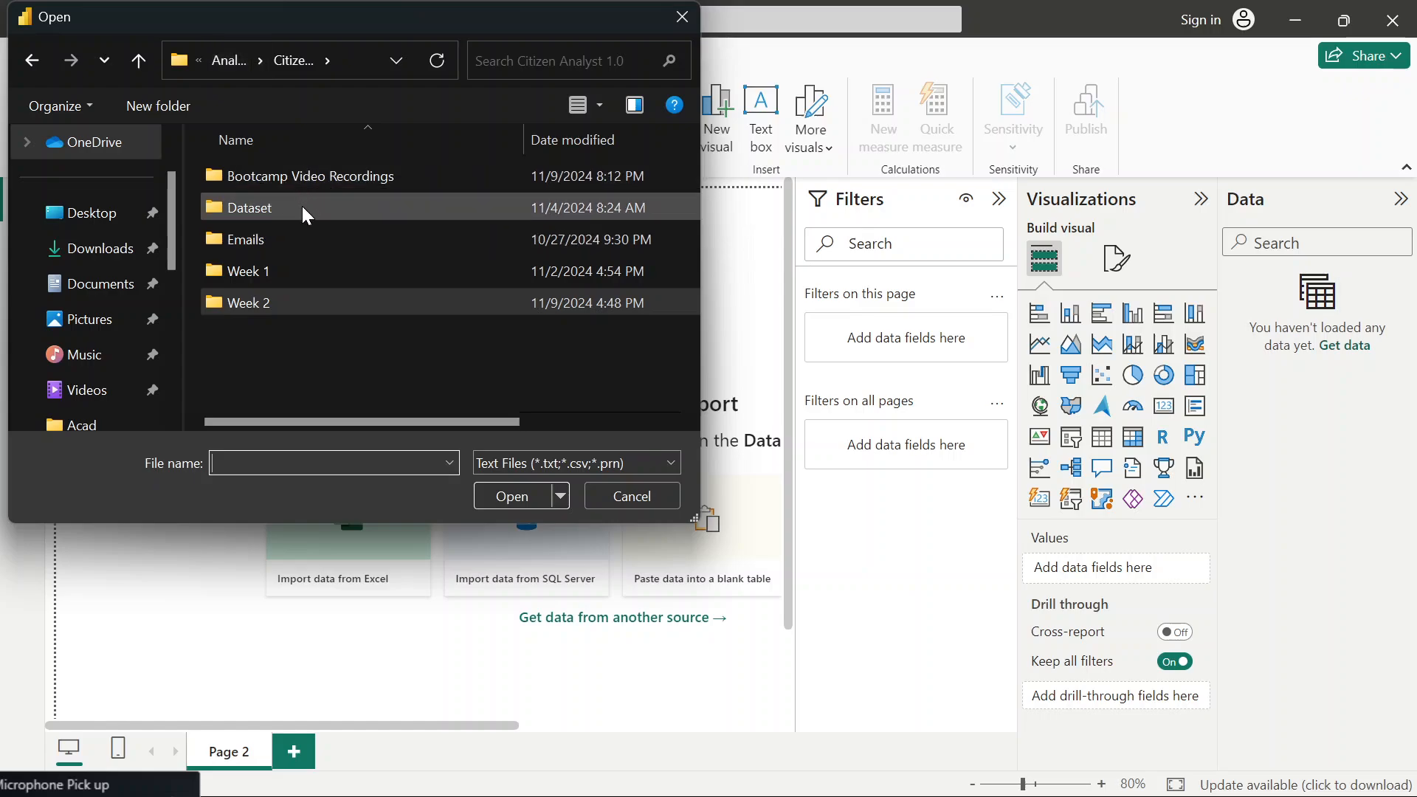
double_click(302, 205)
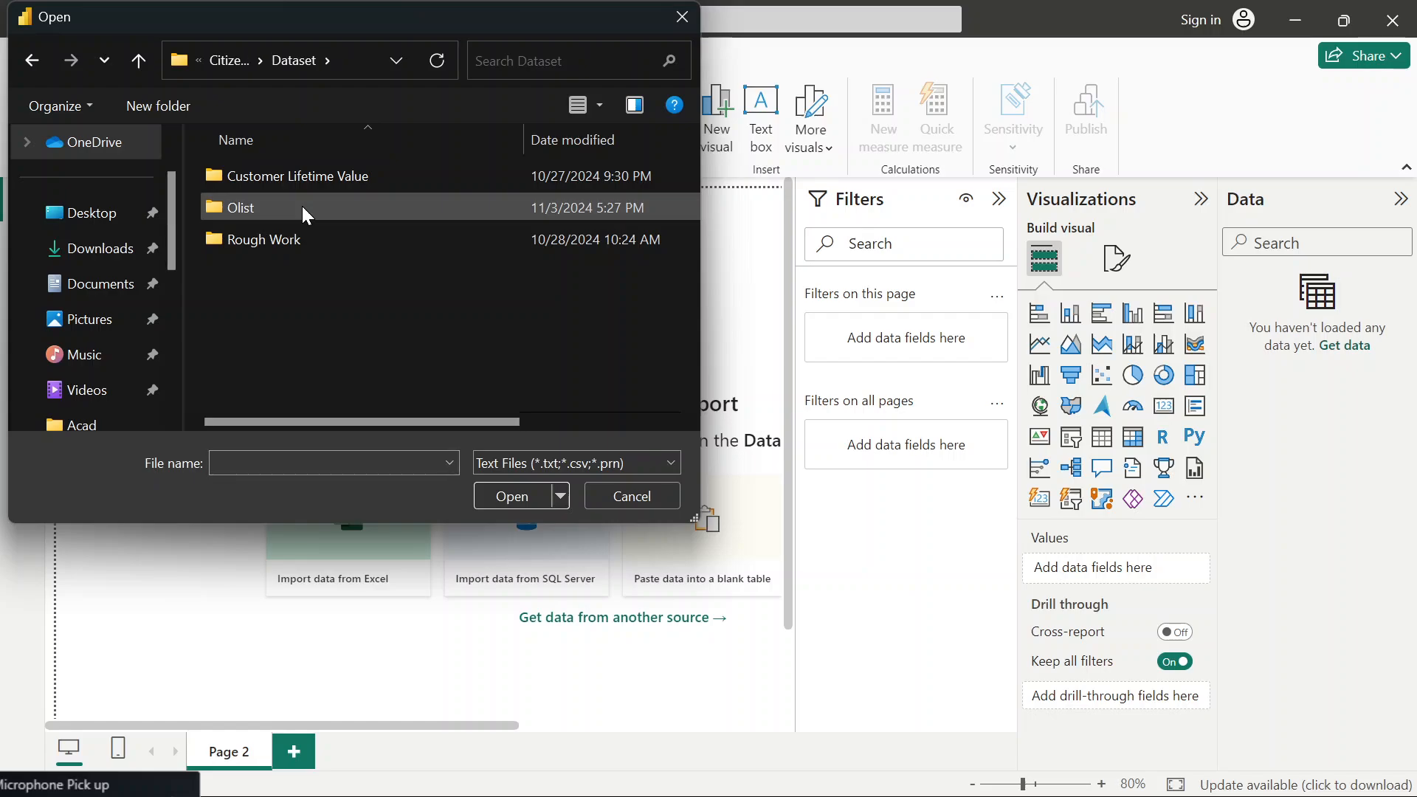
left_click(302, 206)
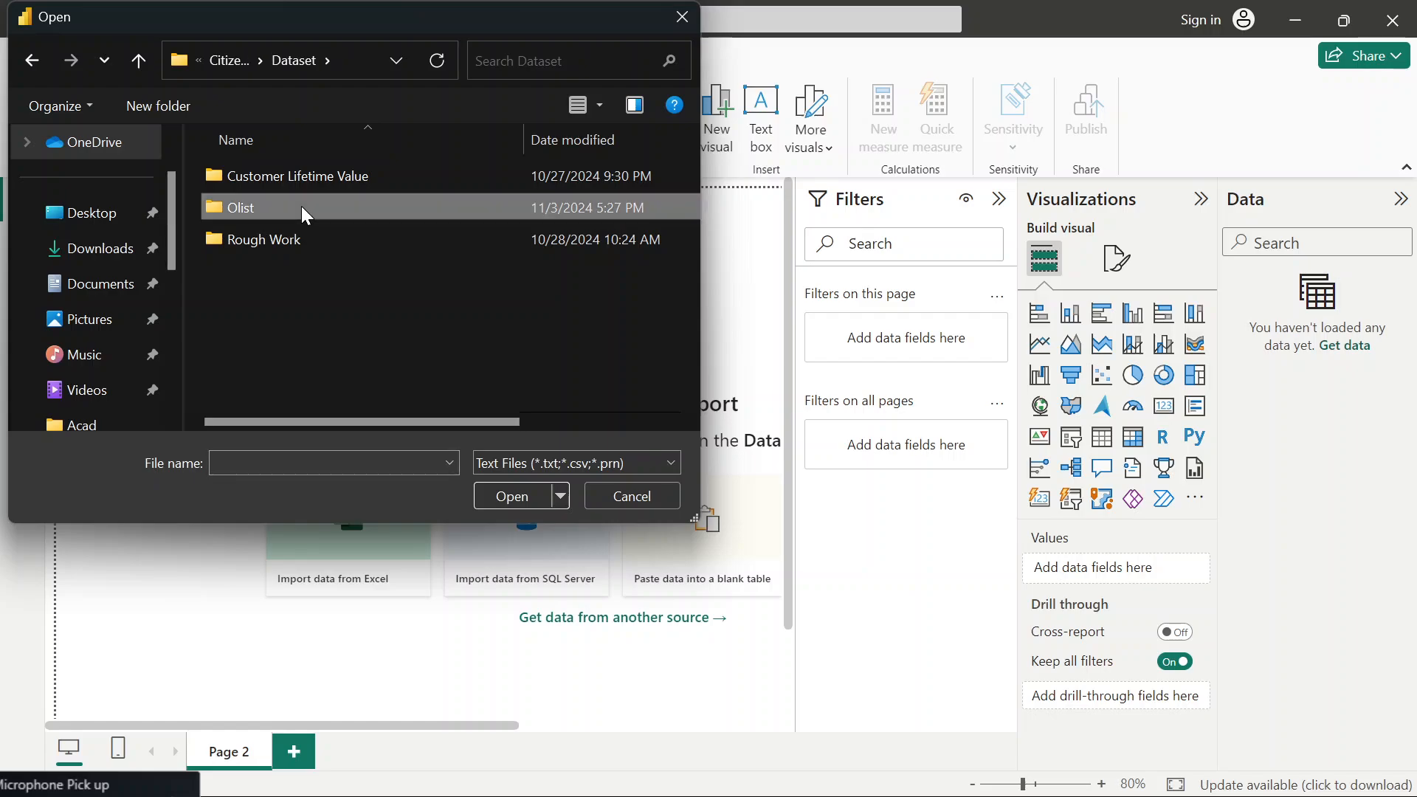
double_click(302, 206)
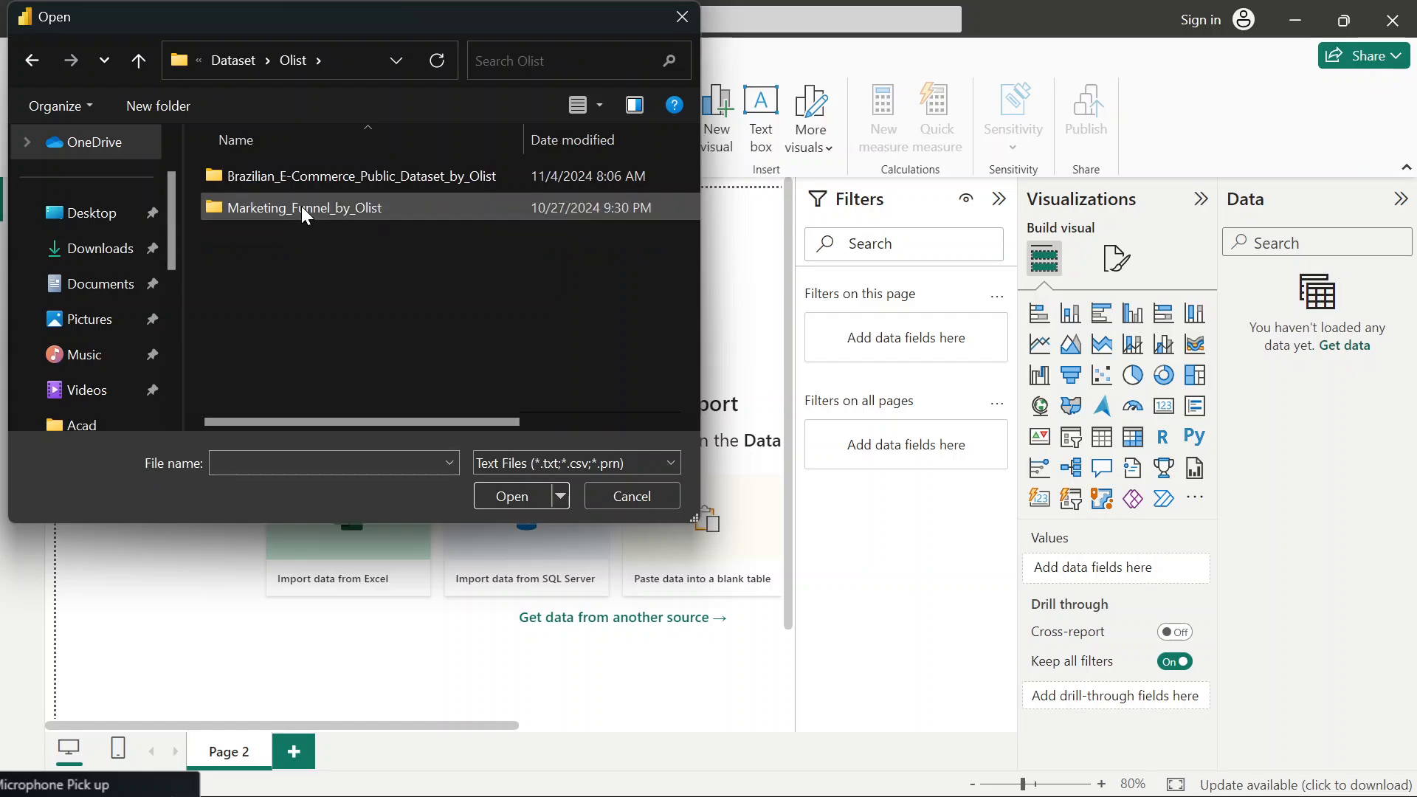
double_click(277, 176)
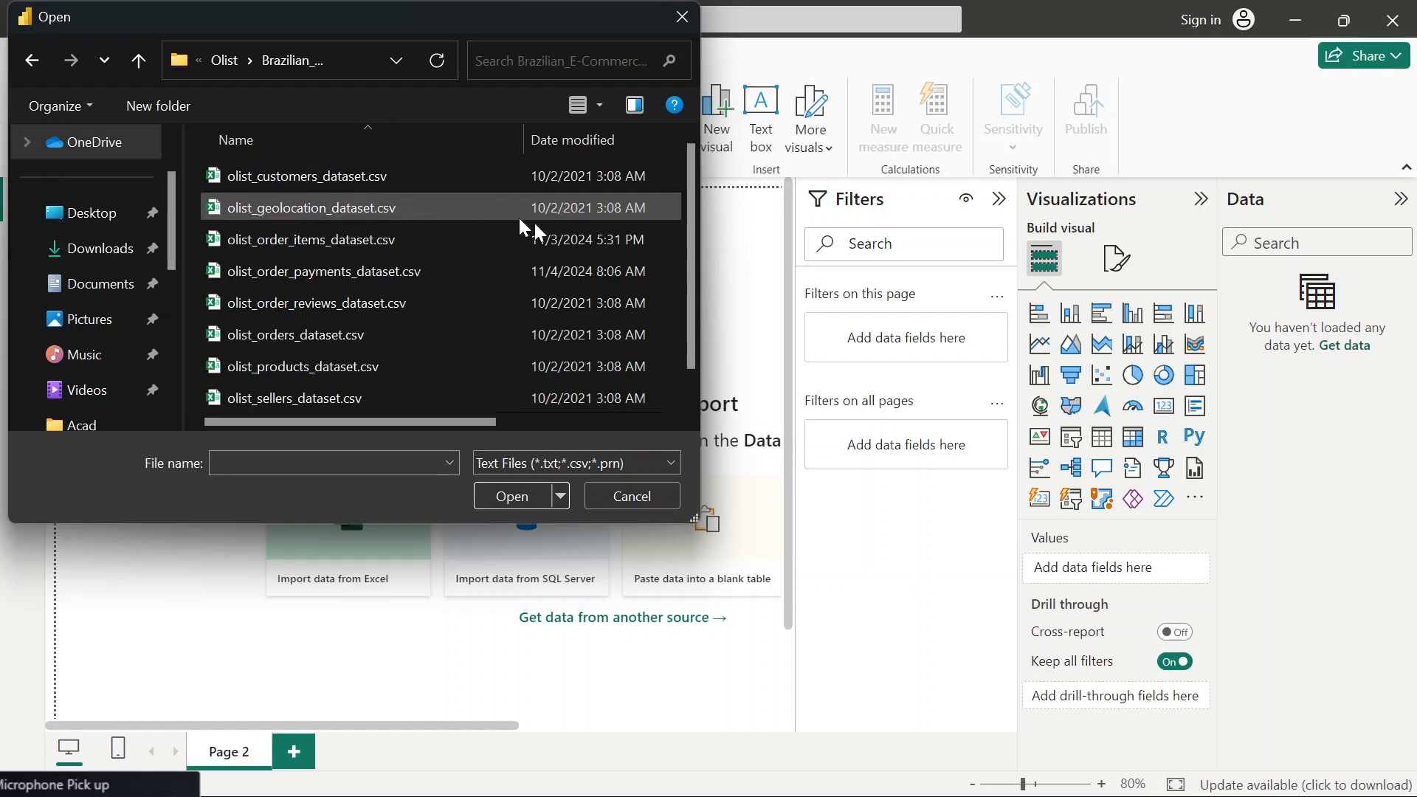
- Look through the CSV files in the folder and open olist_orders_dataset.csv for import
mouse_move(954, 769)
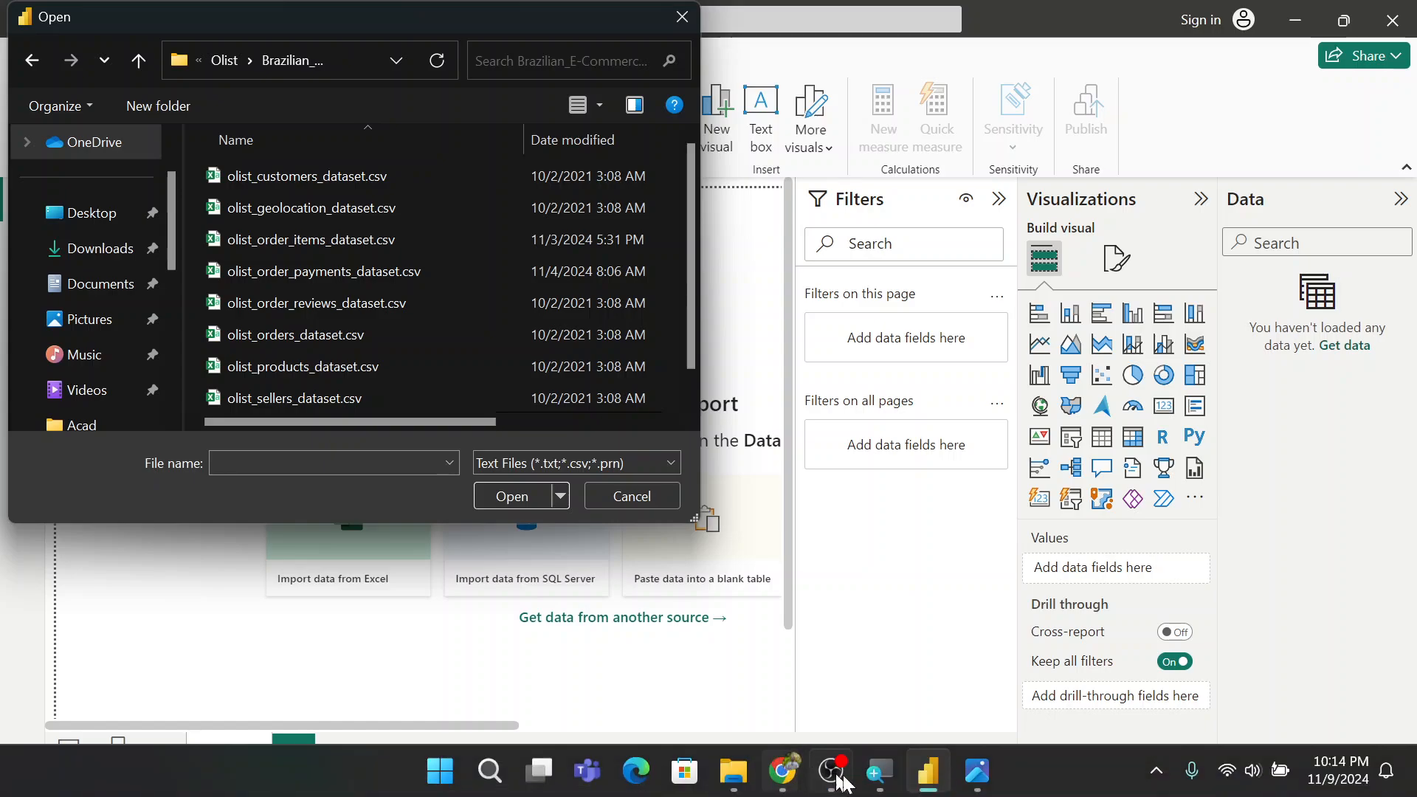
mouse_move(1034, 674)
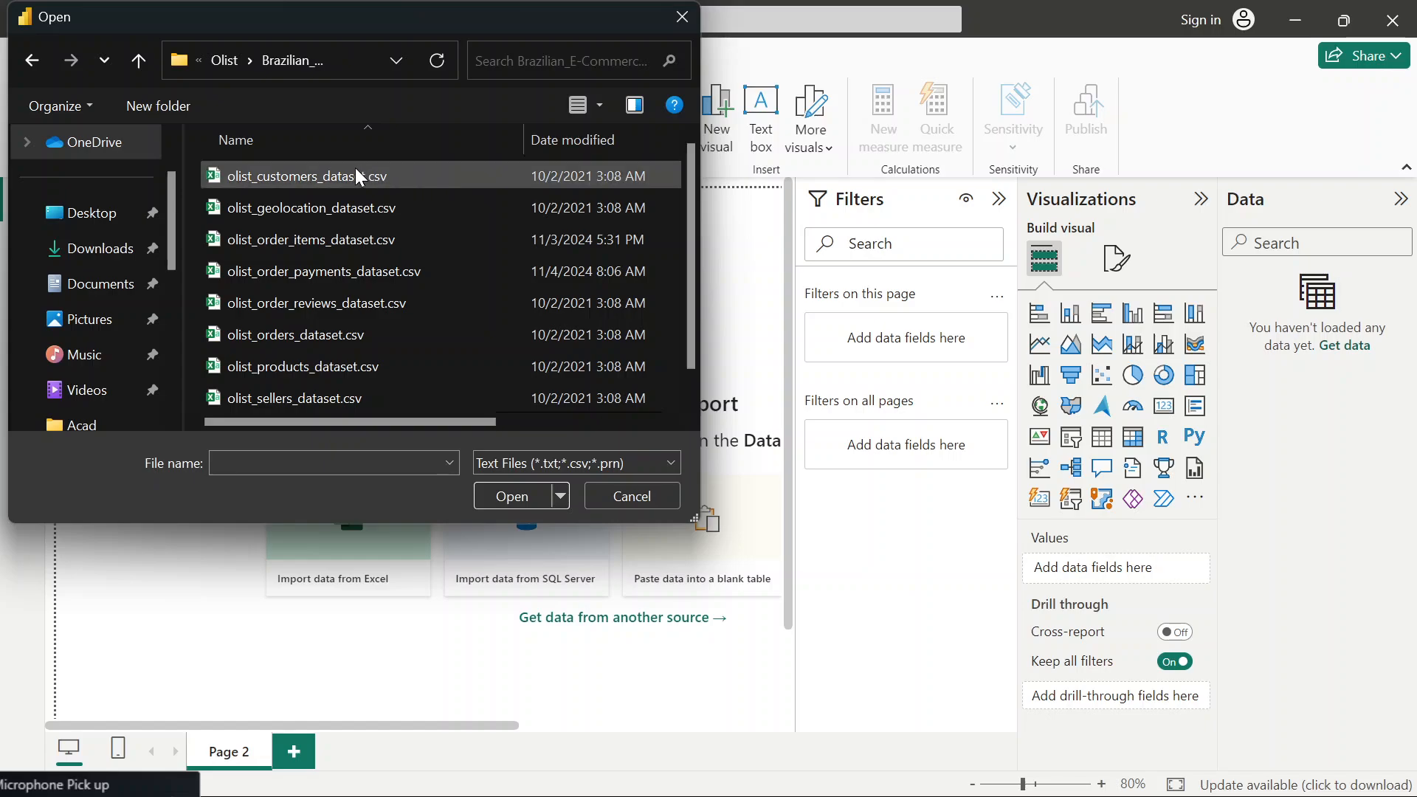
left_click(380, 174)
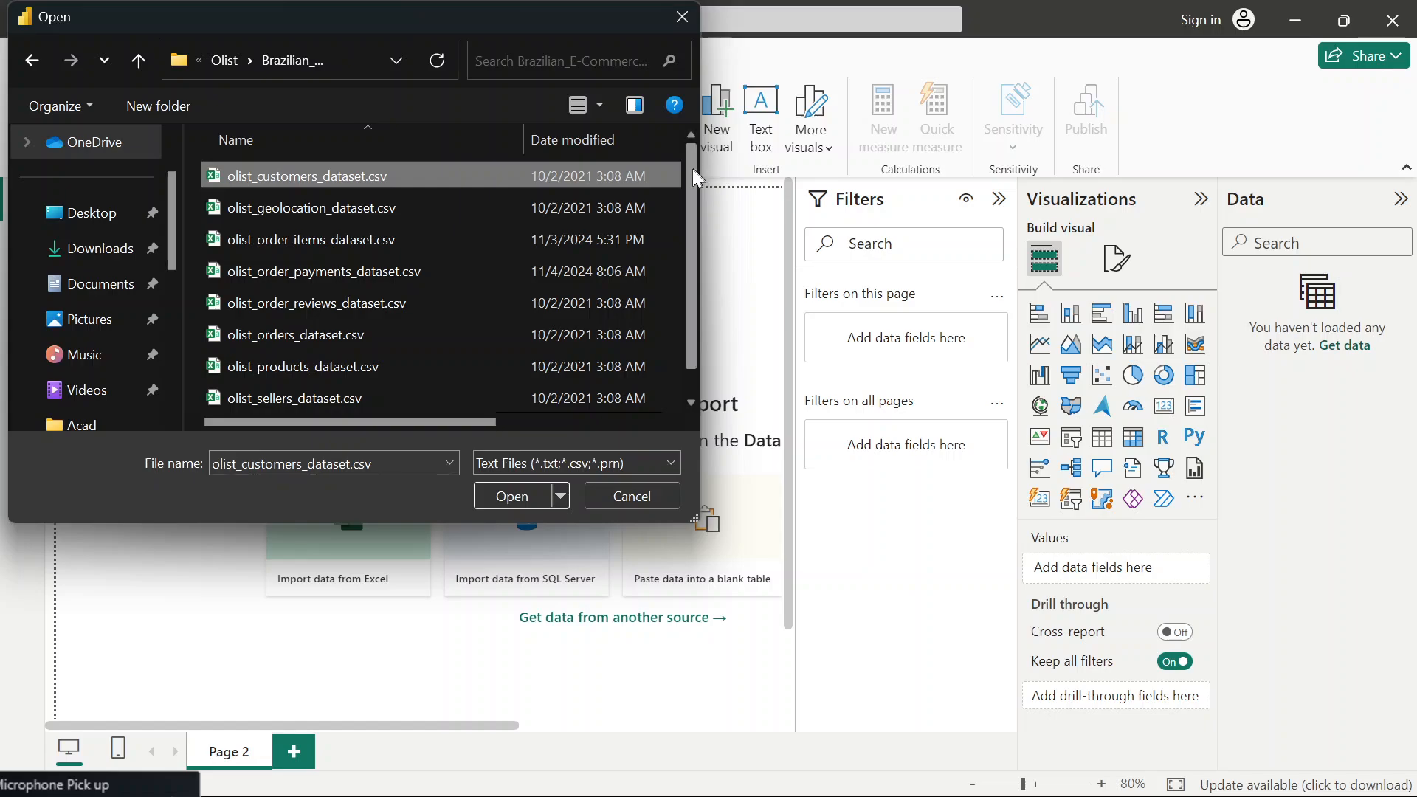
left_click_drag(690, 168, 691, 196)
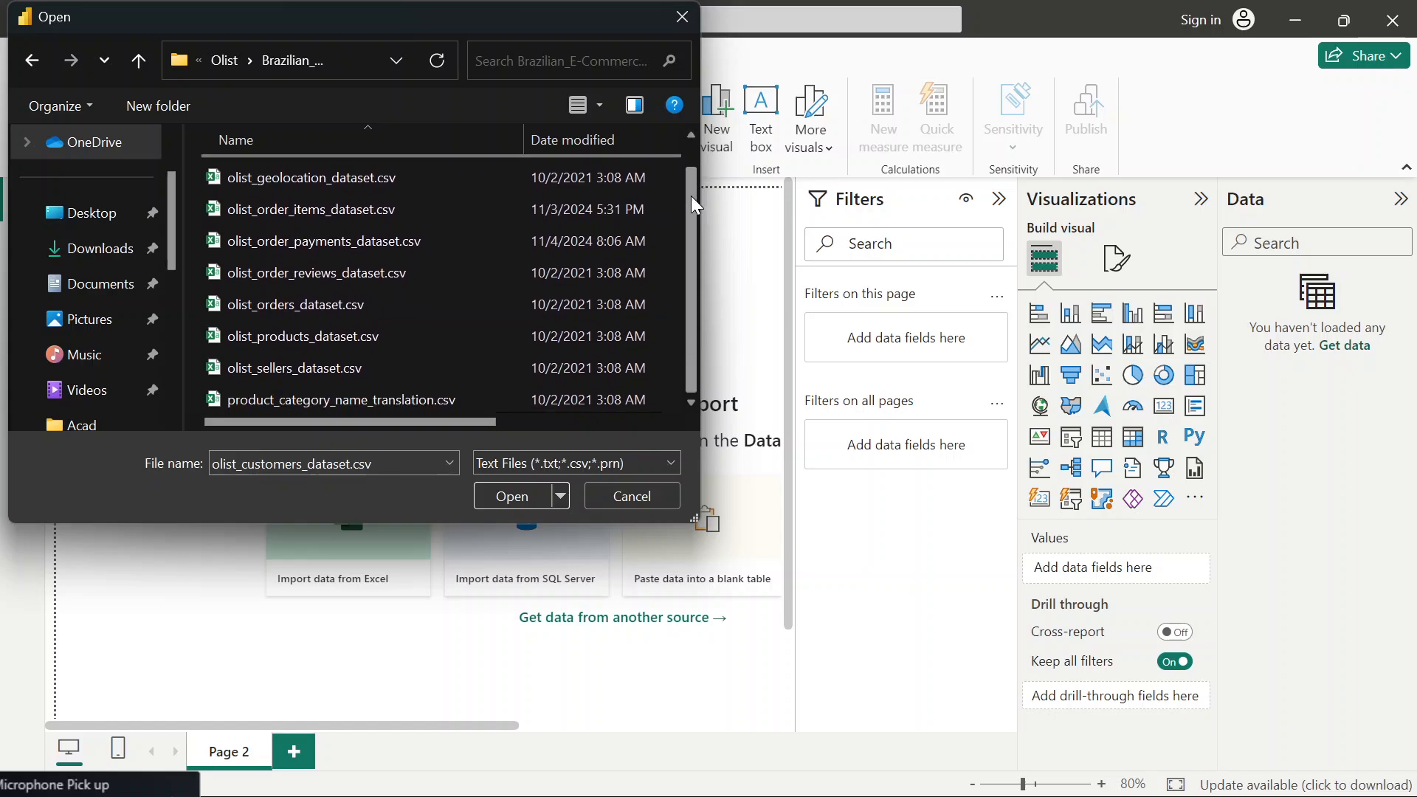
left_click(480, 232)
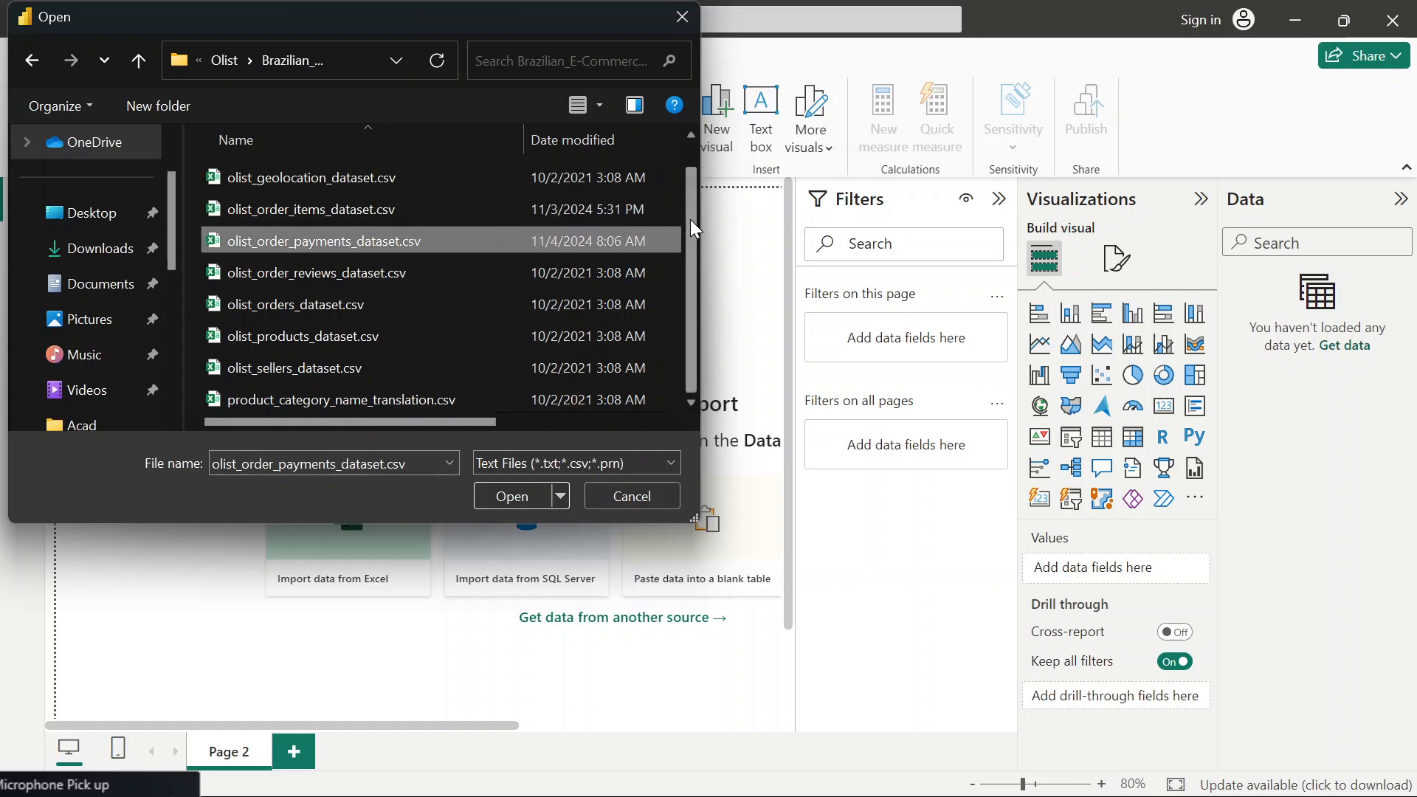
left_click_drag(689, 219, 698, 160)
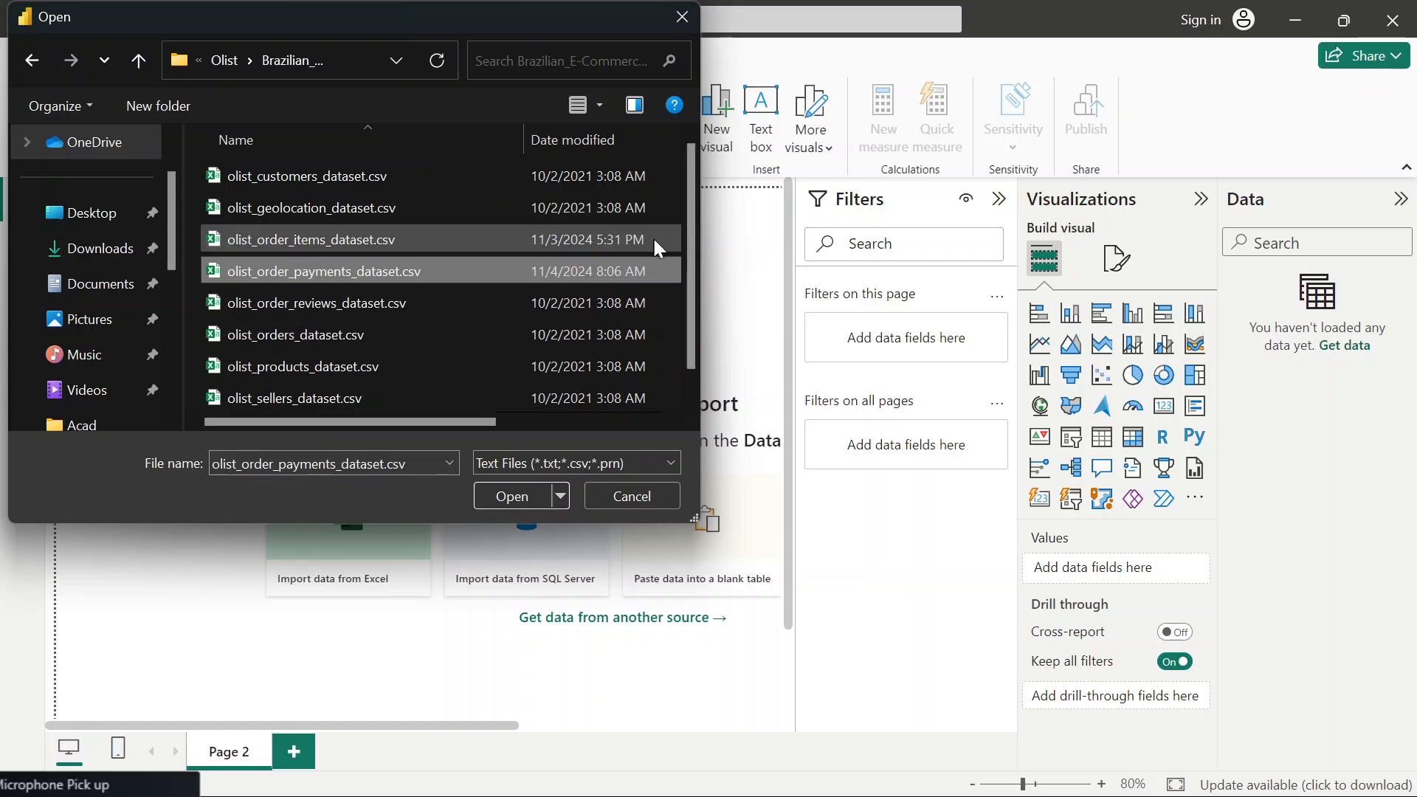
left_click(397, 332)
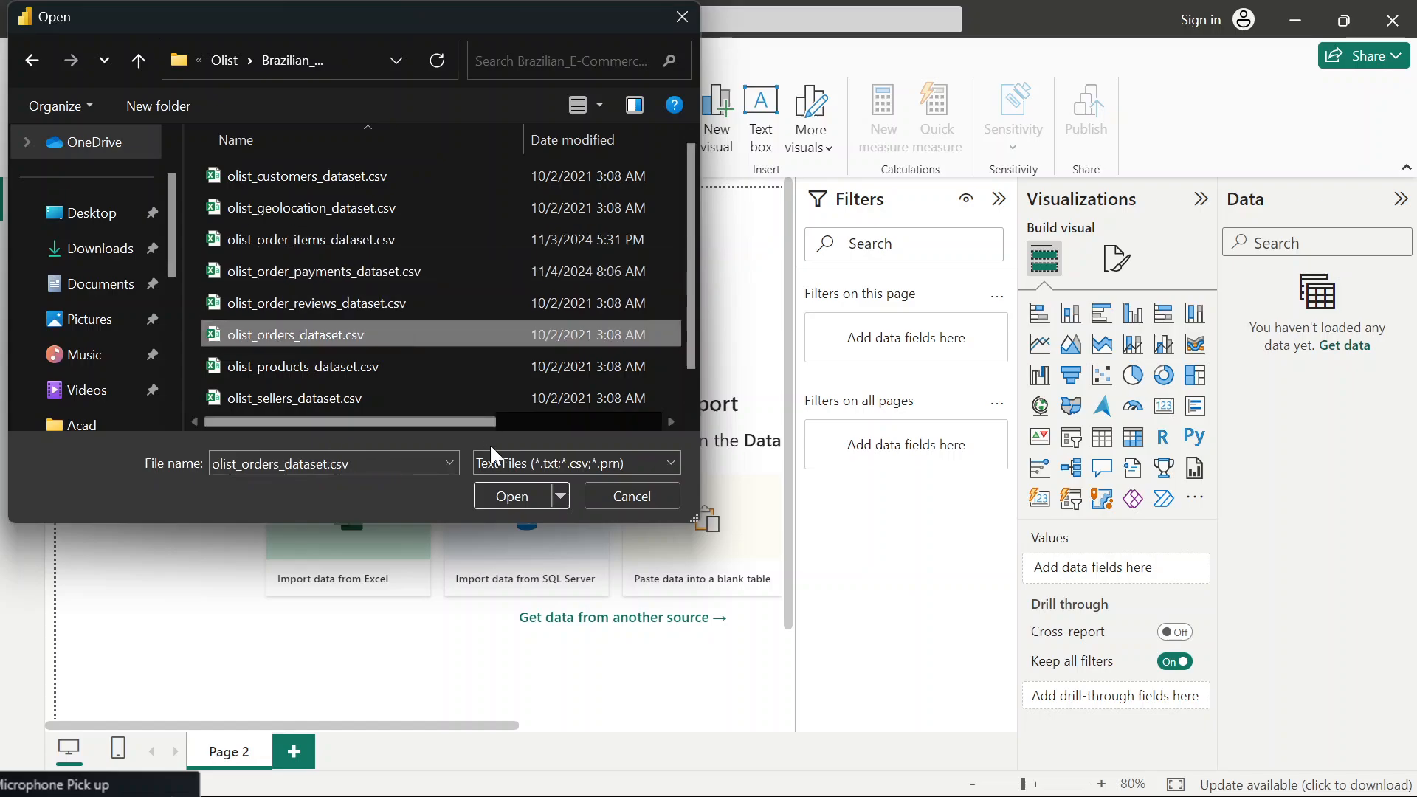
left_click(527, 496)
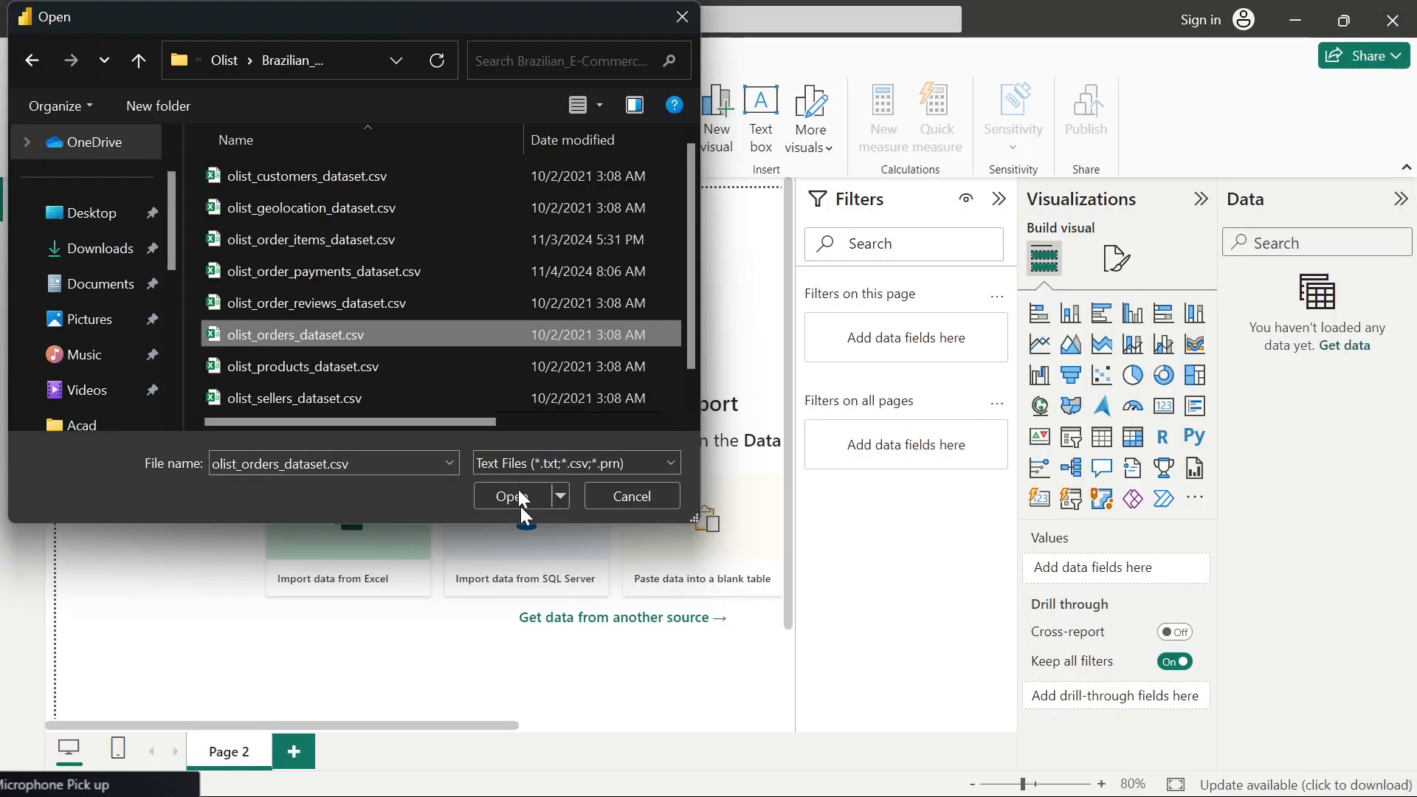
left_click(525, 495)
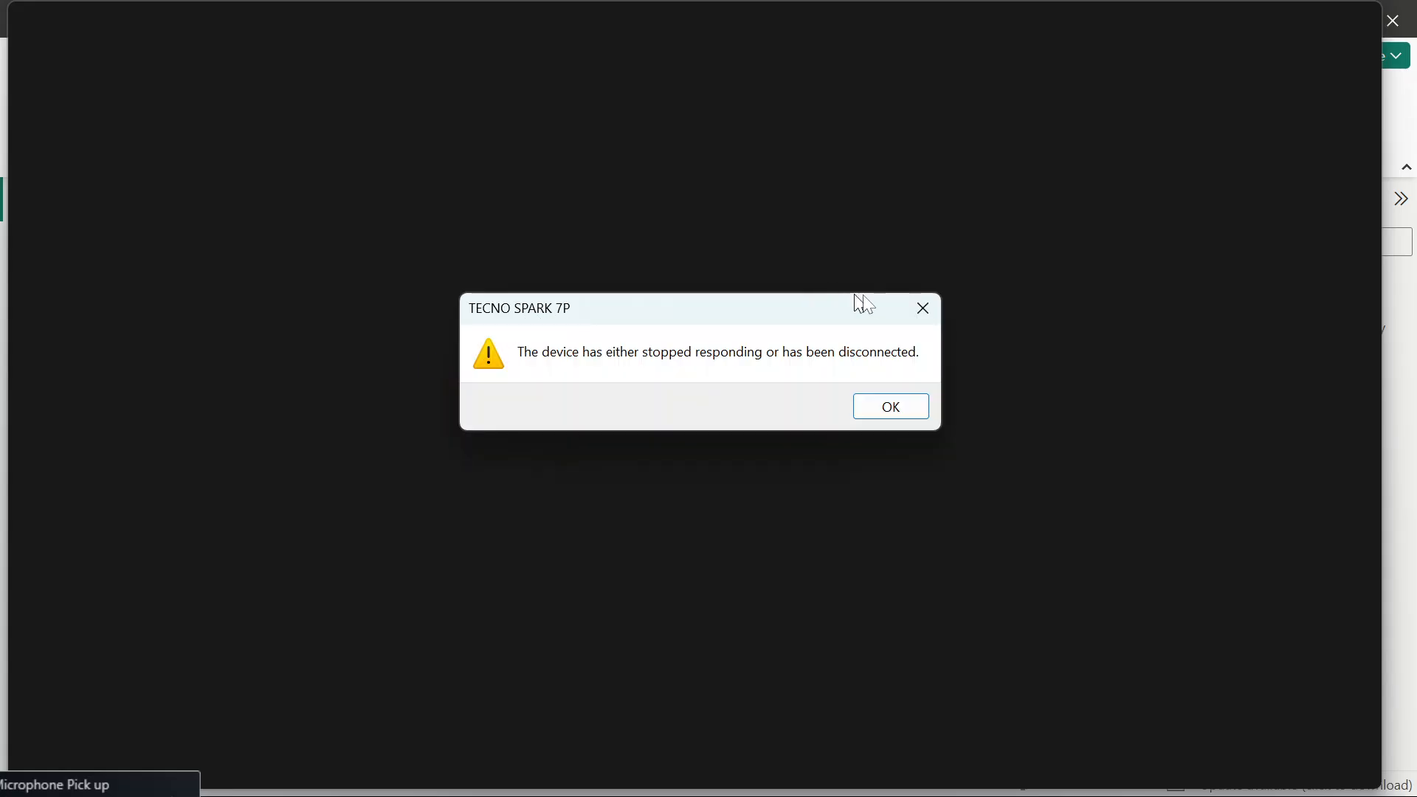
- Dismiss the TECNO SPARK 7P device warning and bring the orders import preview to the front
left_click(924, 303)
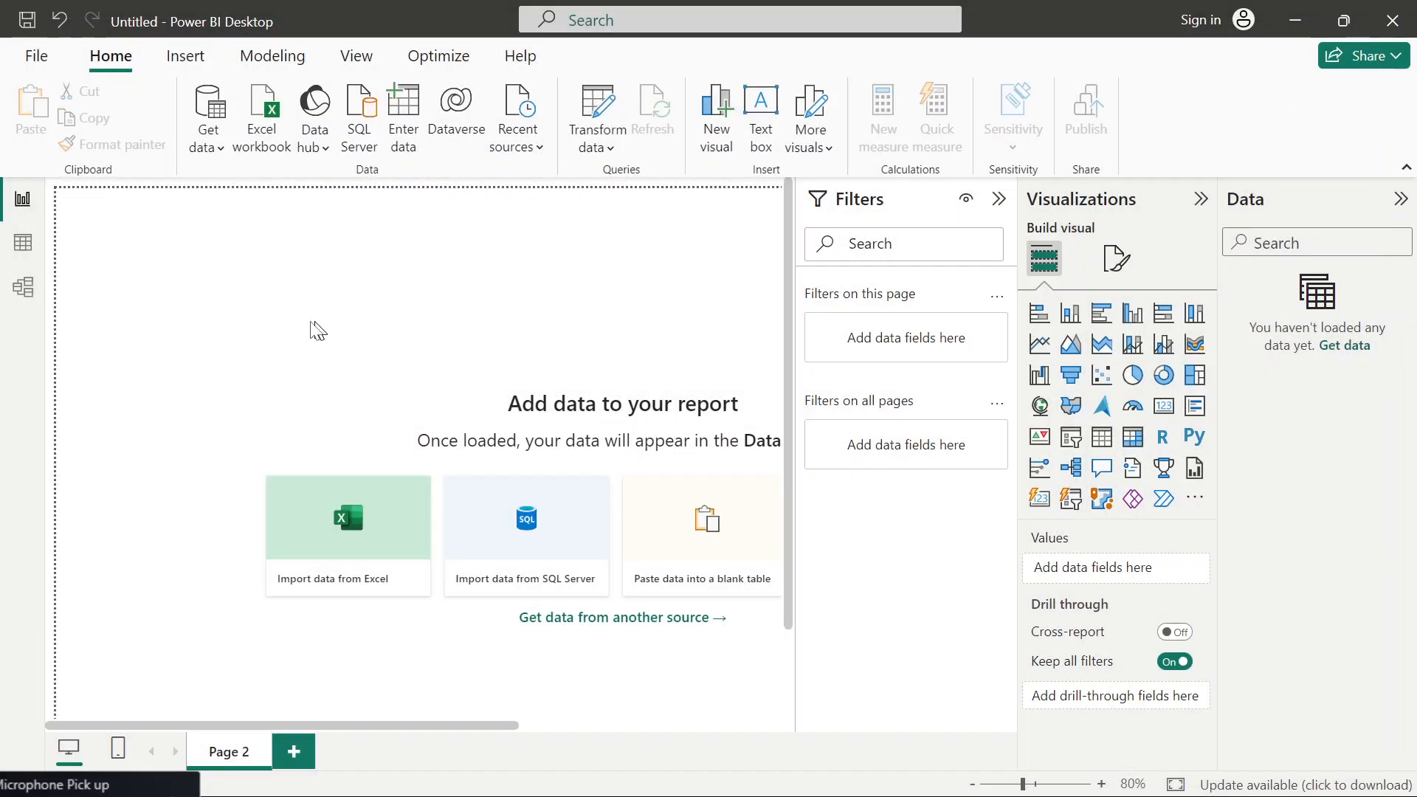
left_click(212, 154)
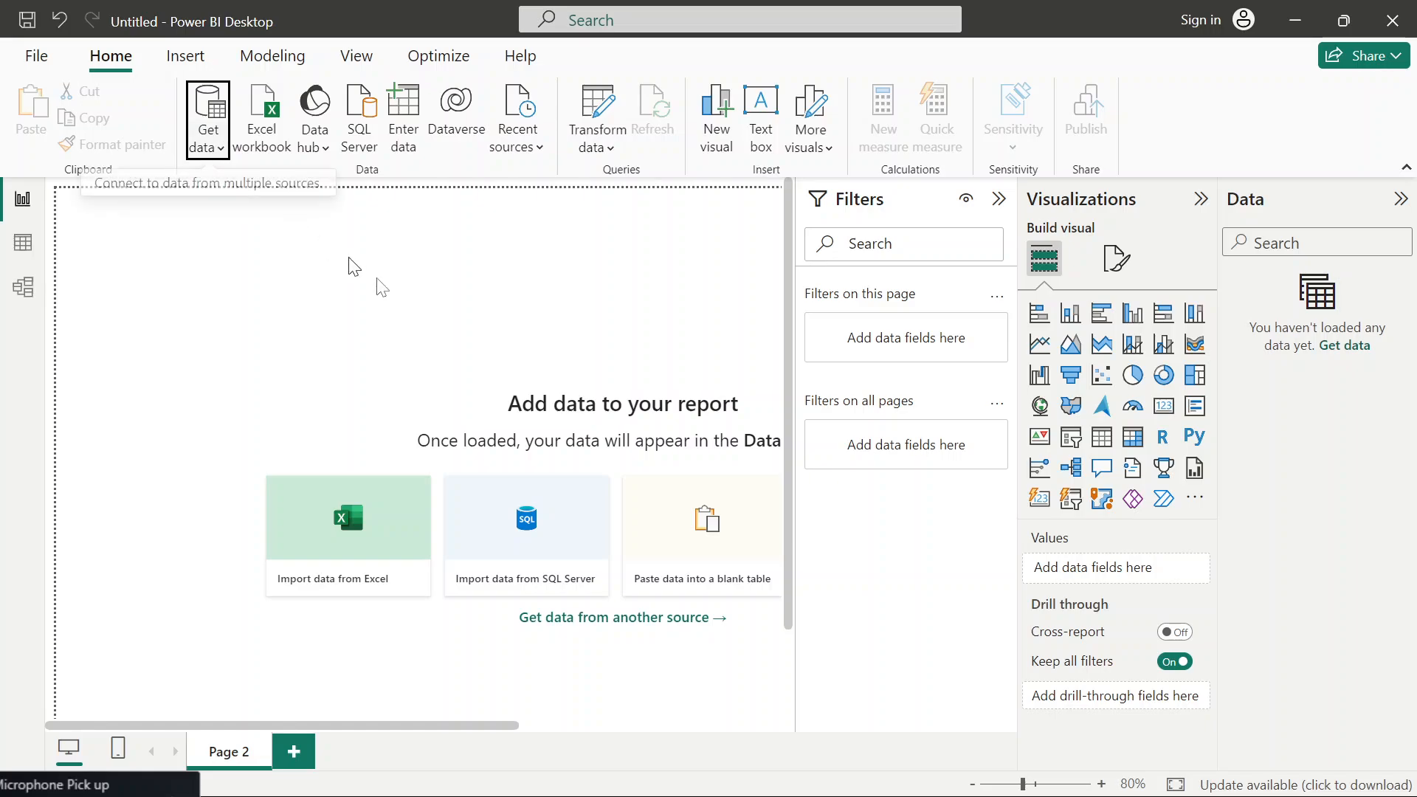
mouse_move(1012, 791)
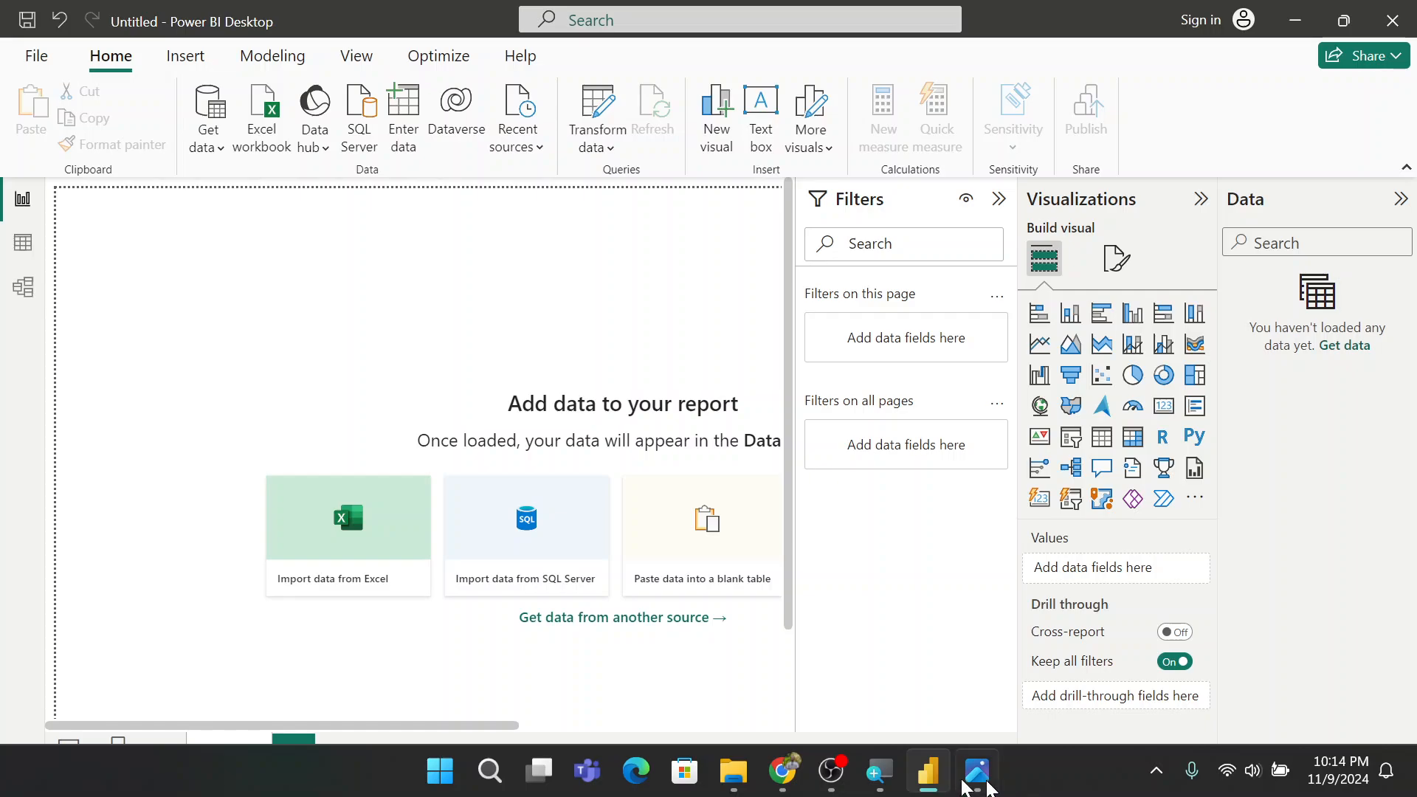
mouse_move(924, 774)
left_click(936, 670)
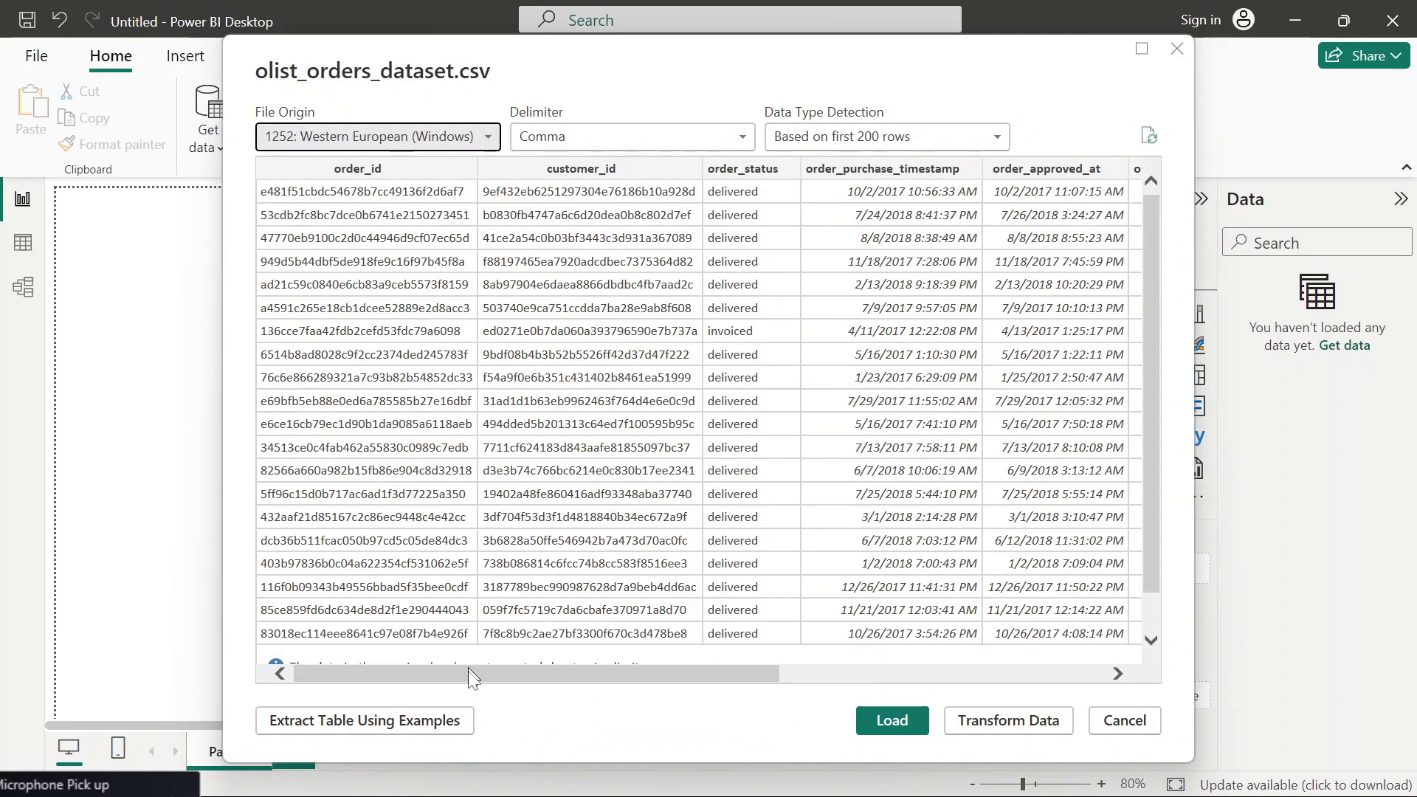
- Review all columns in the olist_orders_dataset.csv preview and load the table into the model
left_click_drag(485, 665, 849, 679)
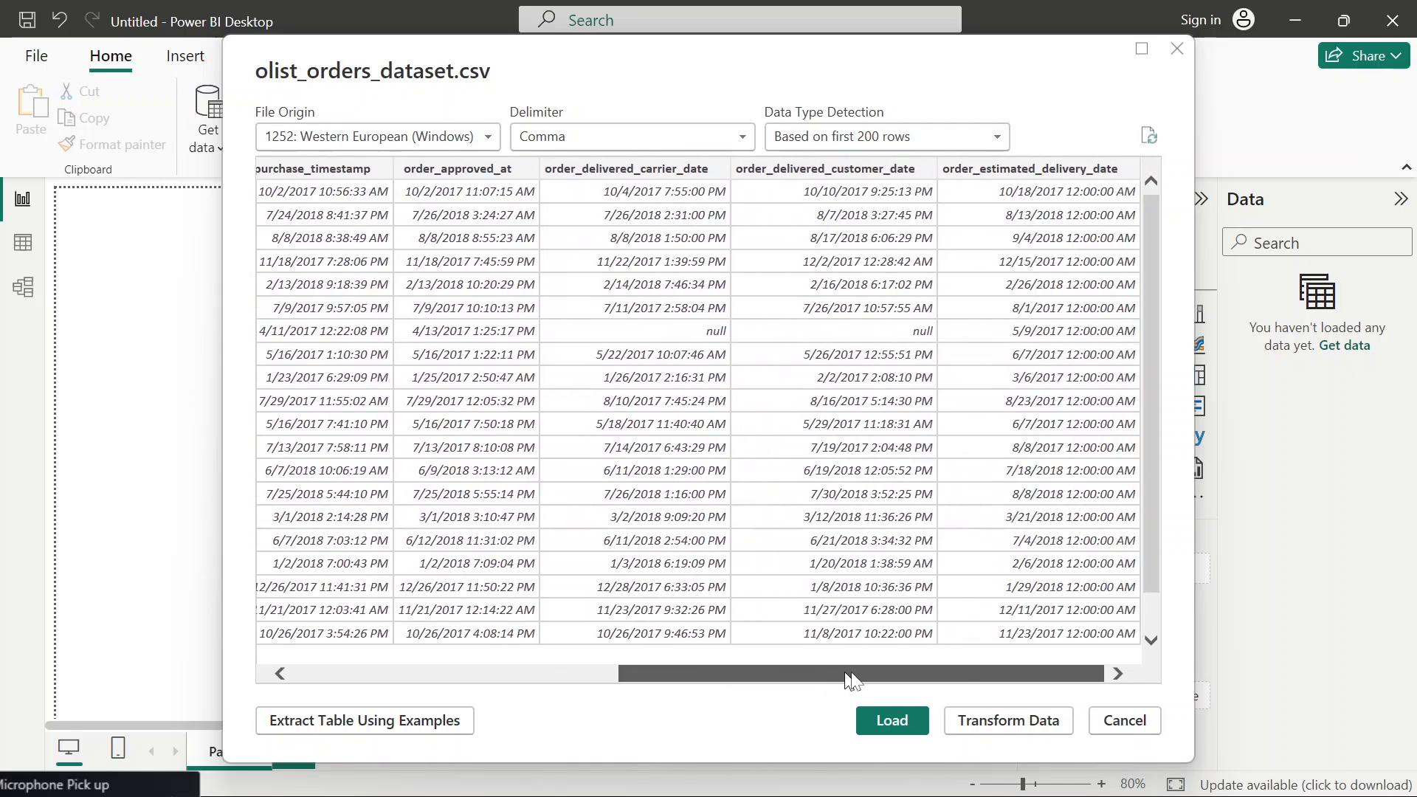
left_click_drag(948, 671, 369, 561)
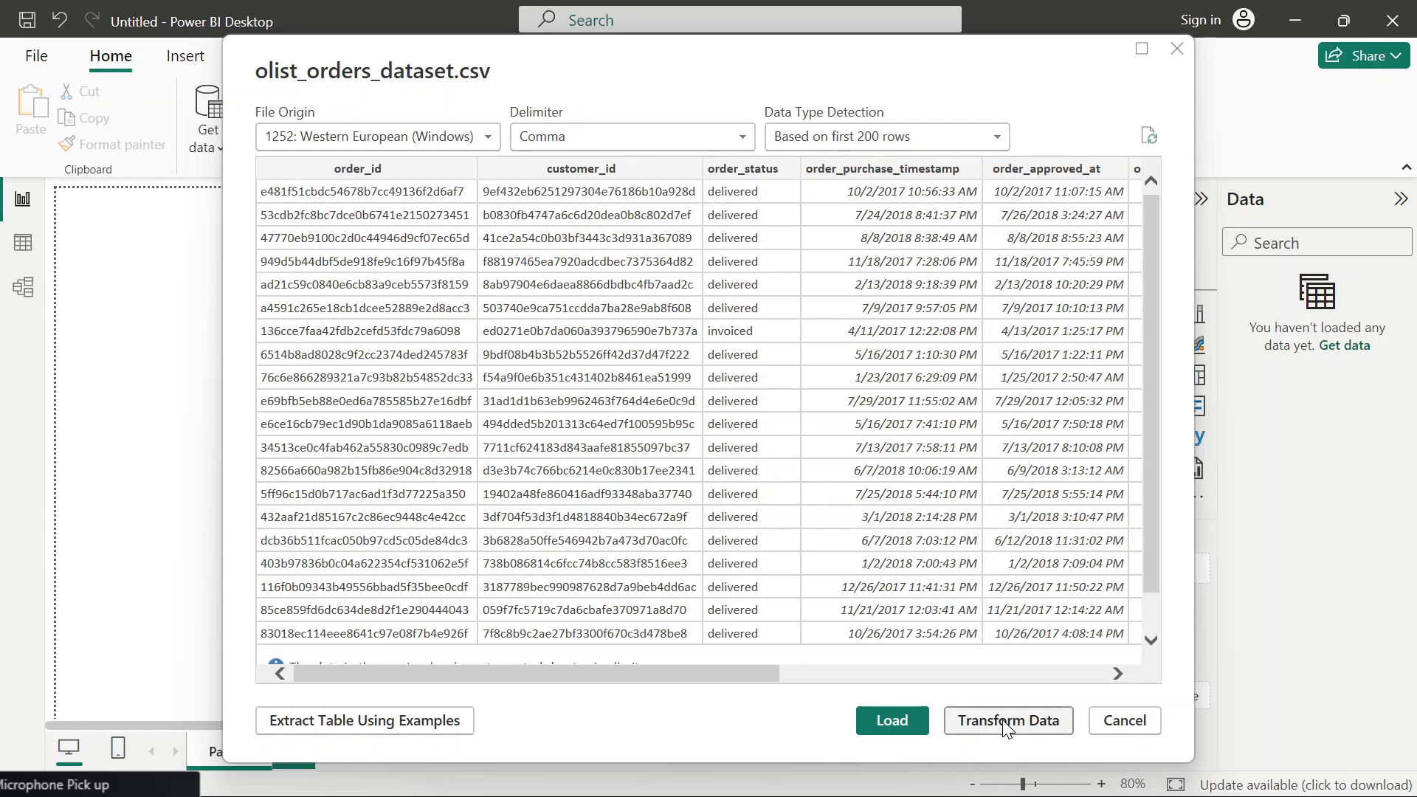
left_click(905, 721)
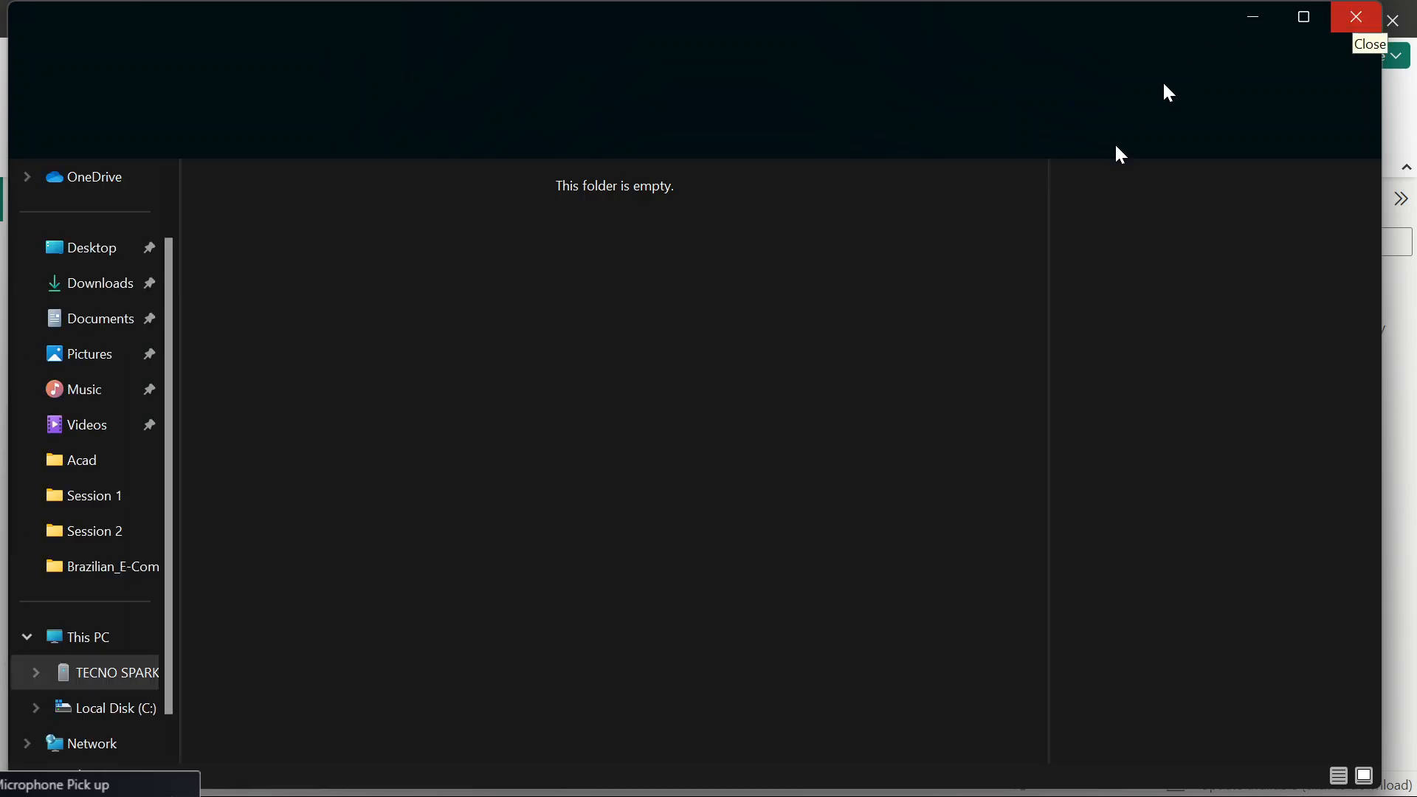
- Close the File Explorer window showing the TECNO SPARK device and dismiss its warning messages
left_click(1348, 16)
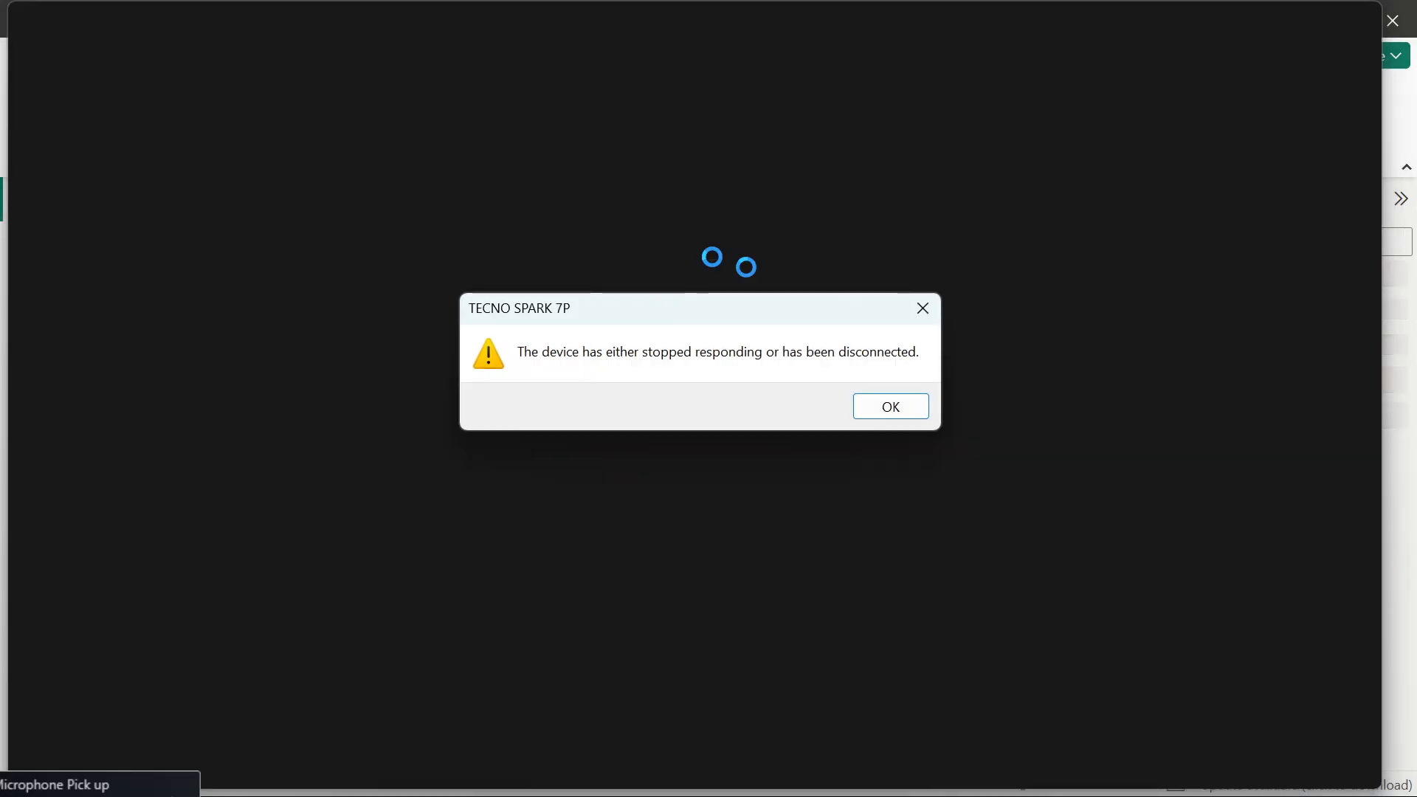
left_click(922, 311)
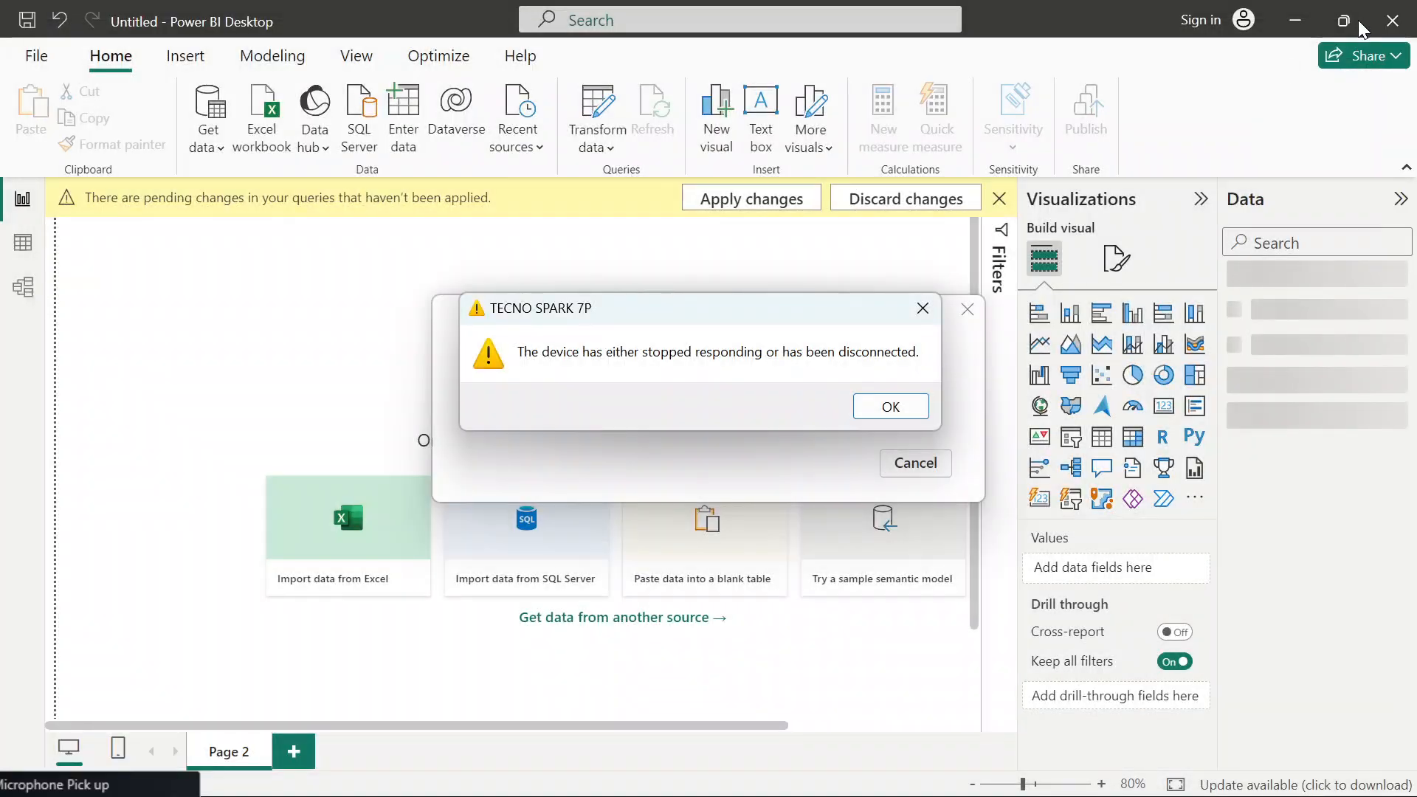
left_click(924, 312)
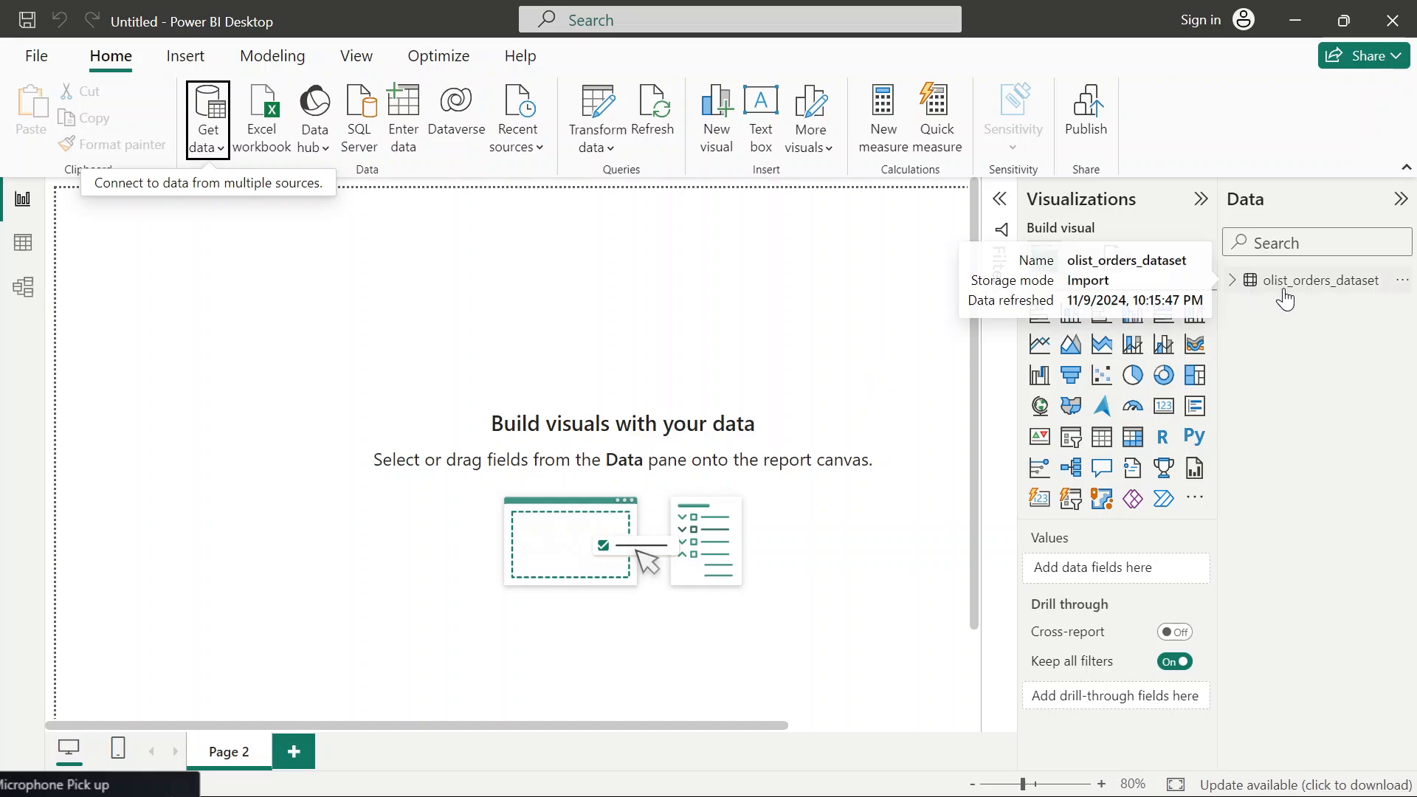
- Expand the olist_orders_dataset table to examine its fields, and collapse it again
left_click(1233, 284)
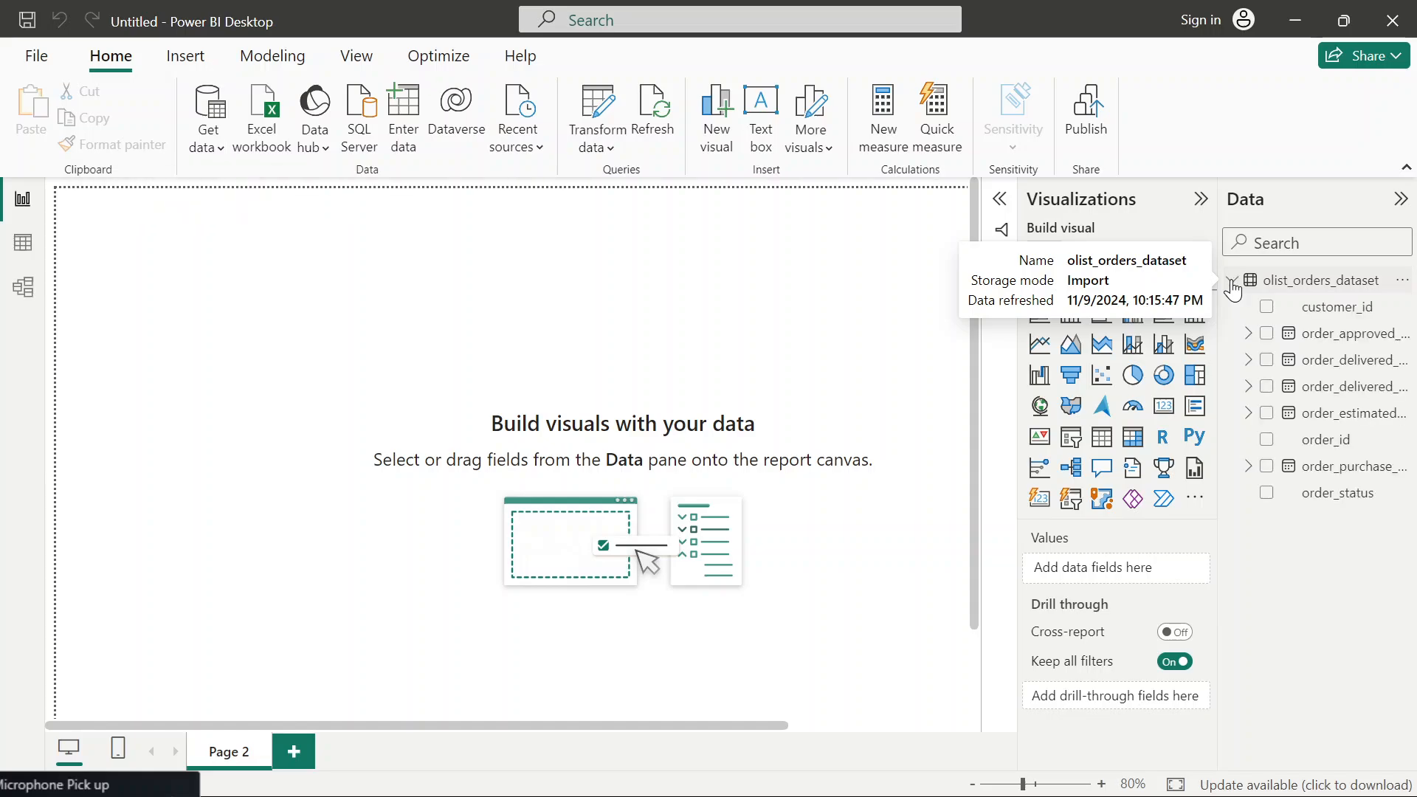
left_click(1232, 285)
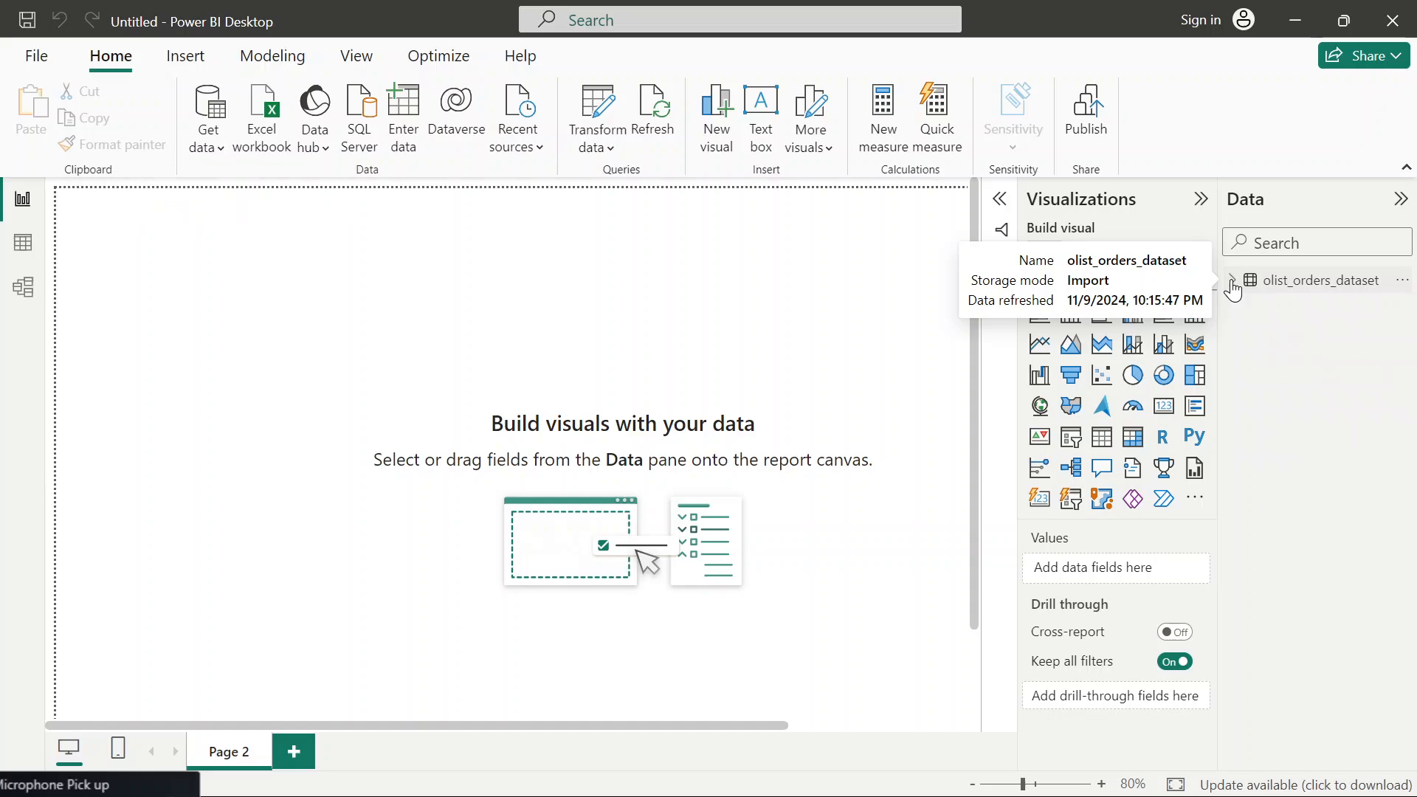
mouse_move(976, 301)
left_mouse_down()
mouse_move(981, 395)
mouse_move(1001, 291)
left_mouse_up()
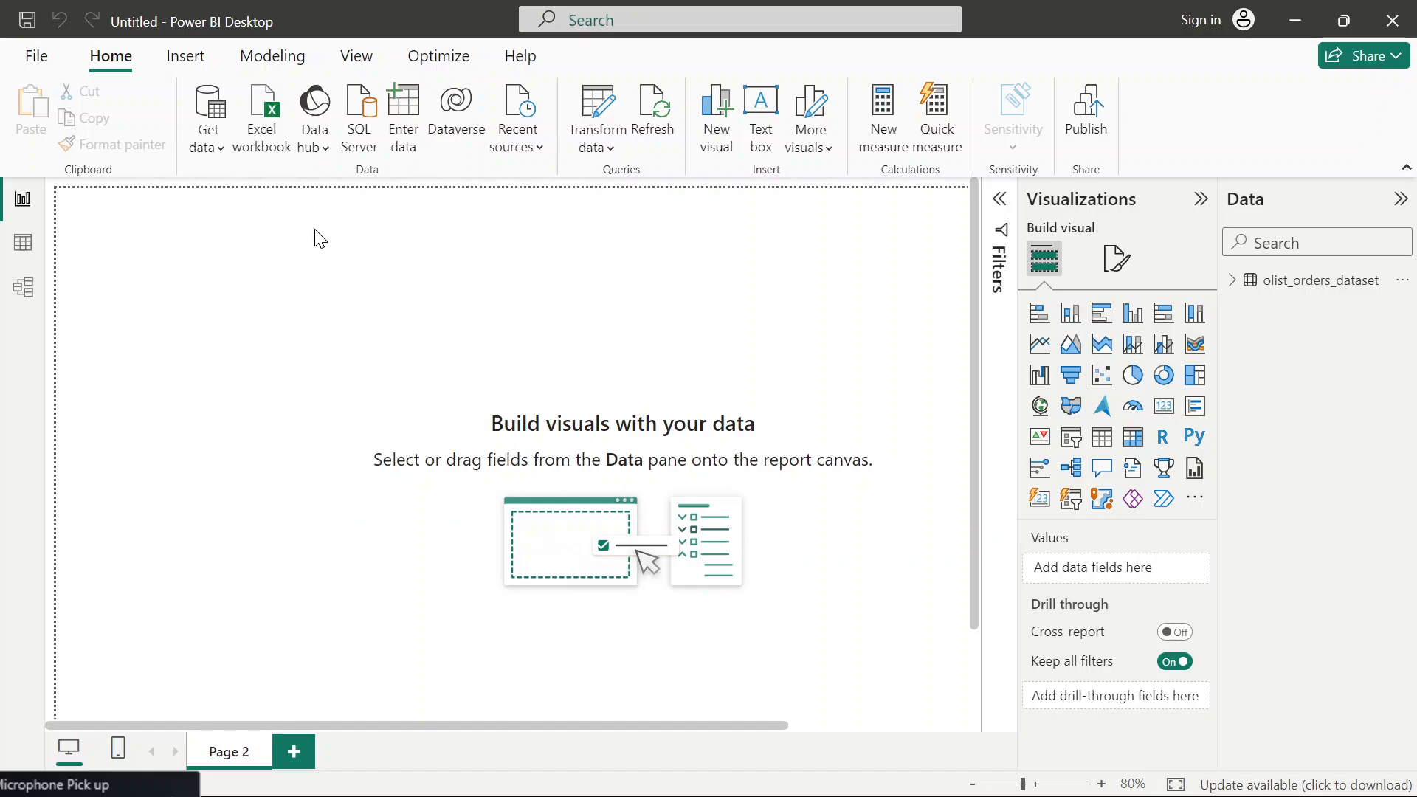
- Import olist_order_payments_dataset.csv as a Text/CSV source and load it into the model
left_click(207, 145)
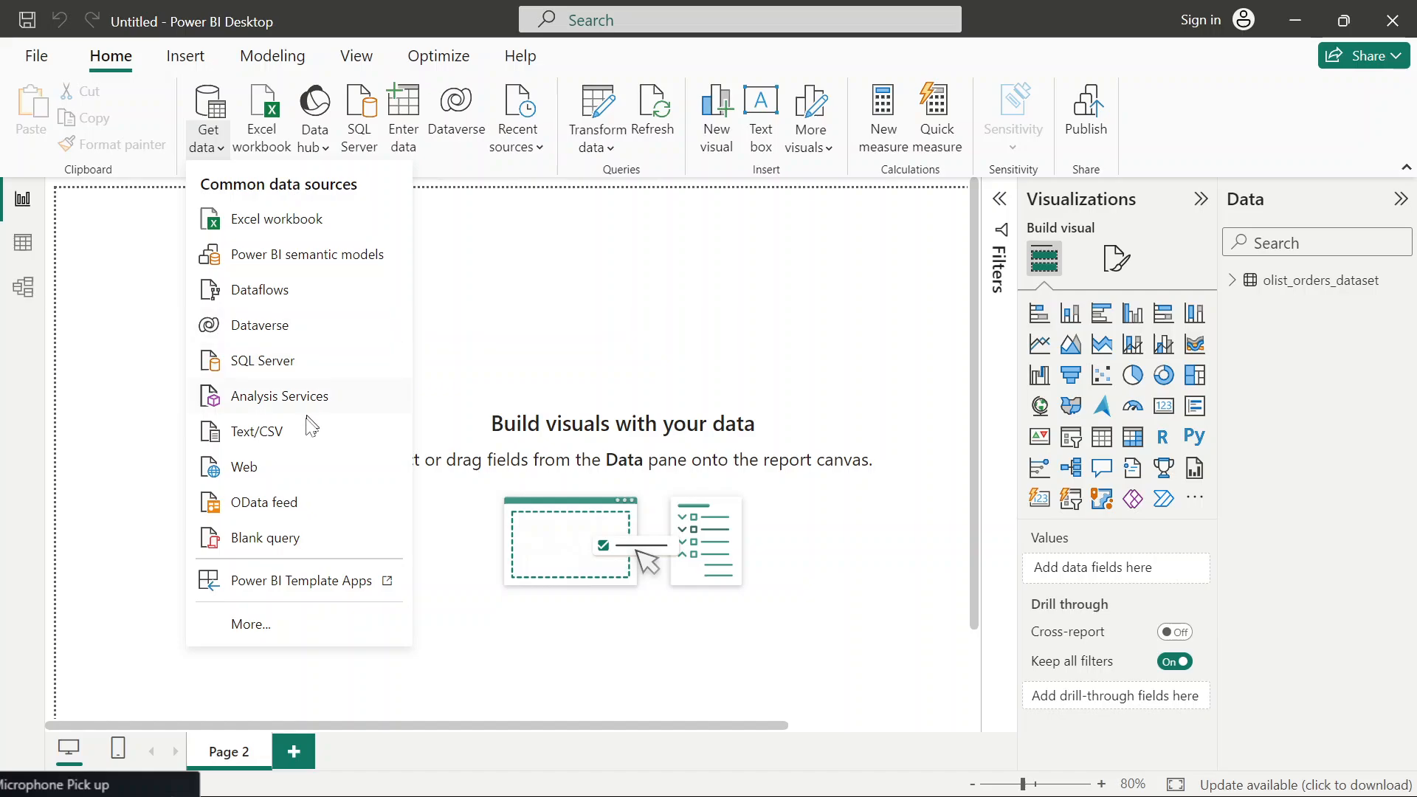
left_click(307, 434)
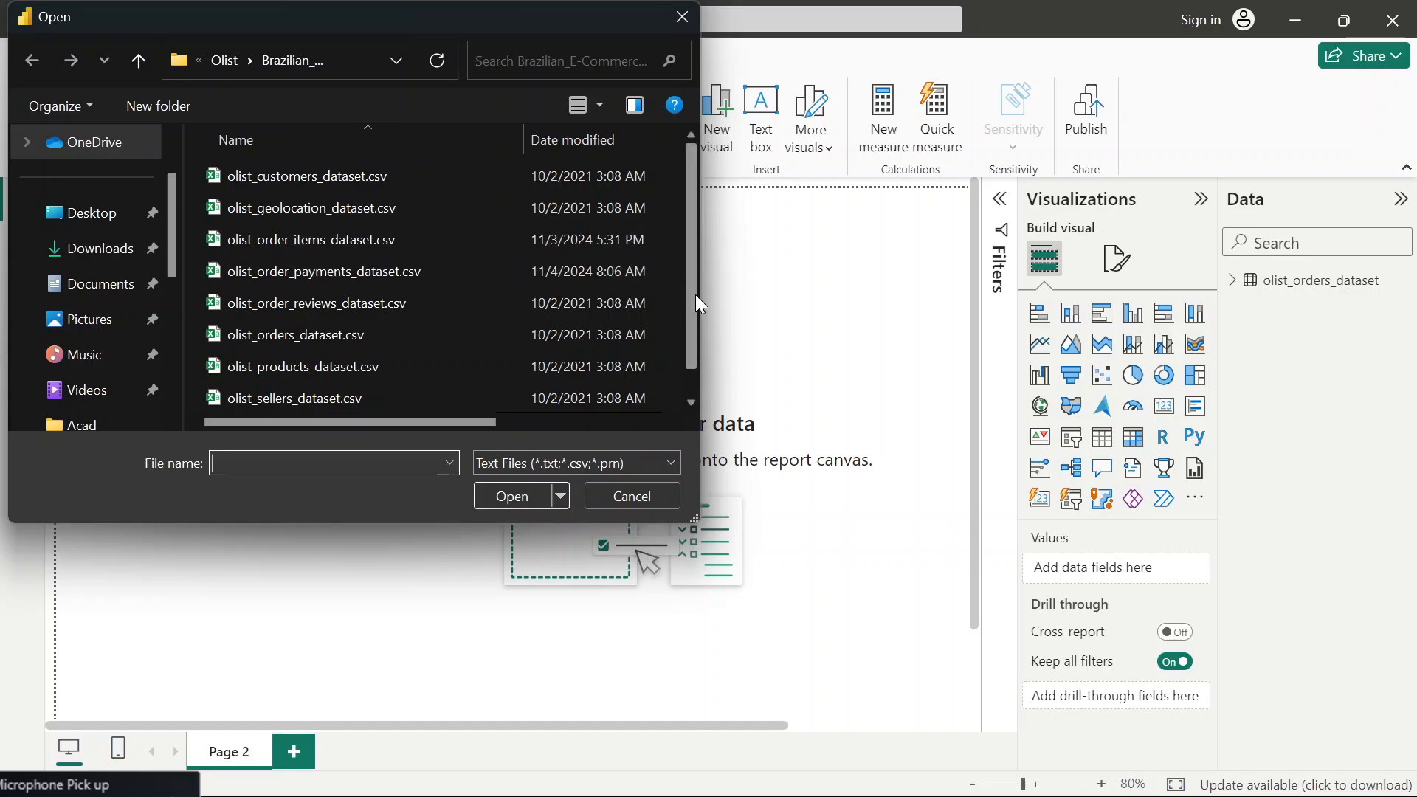
left_click_drag(693, 291, 698, 317)
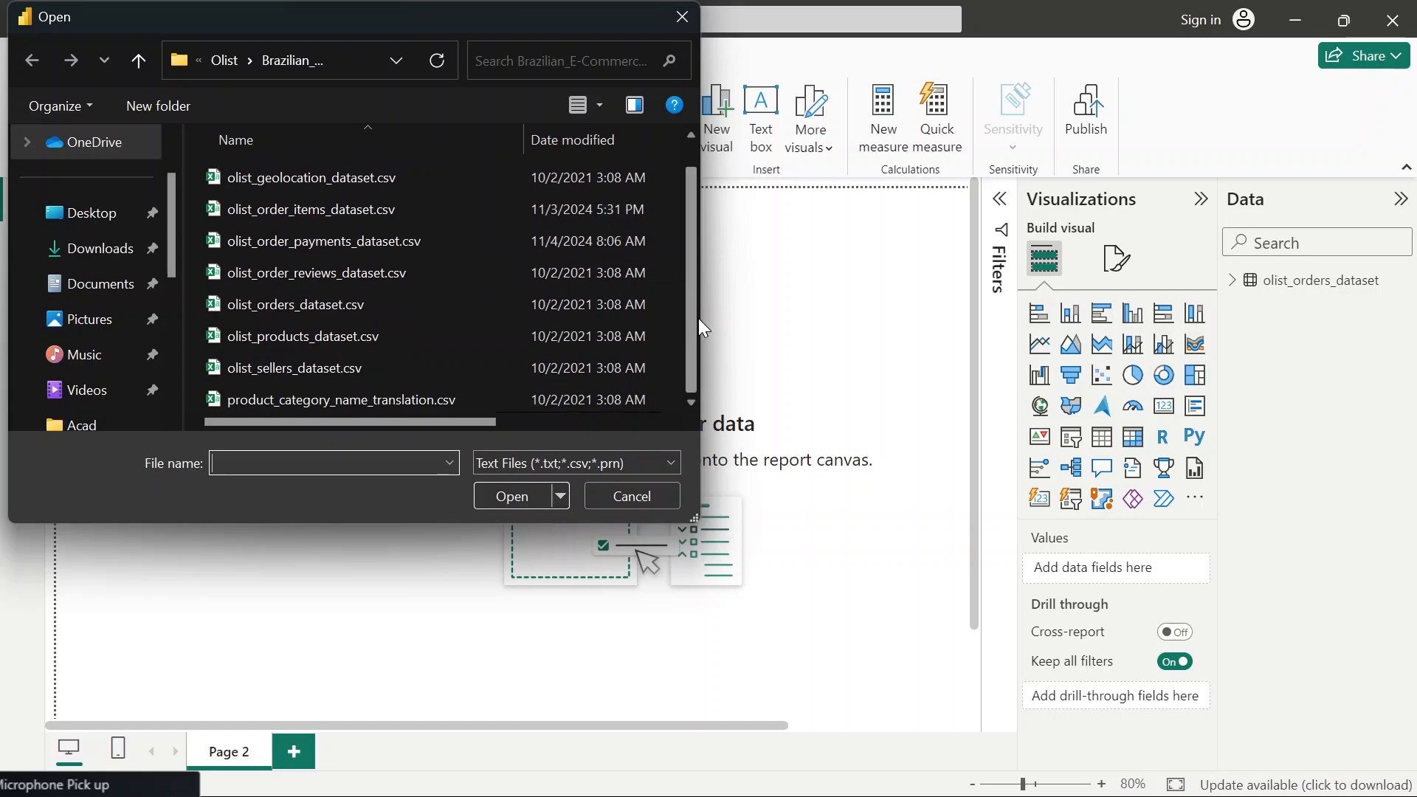
double_click(401, 242)
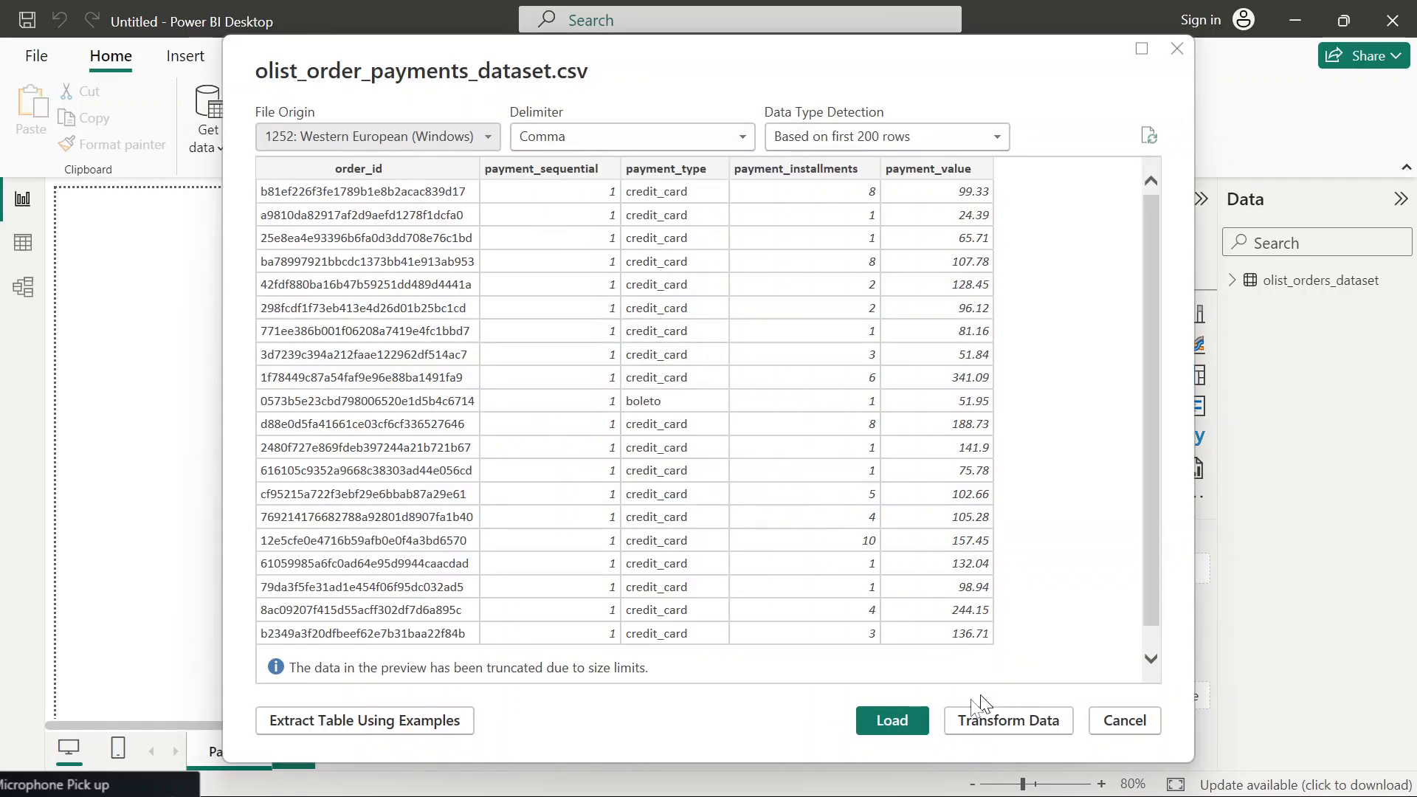
left_click(905, 722)
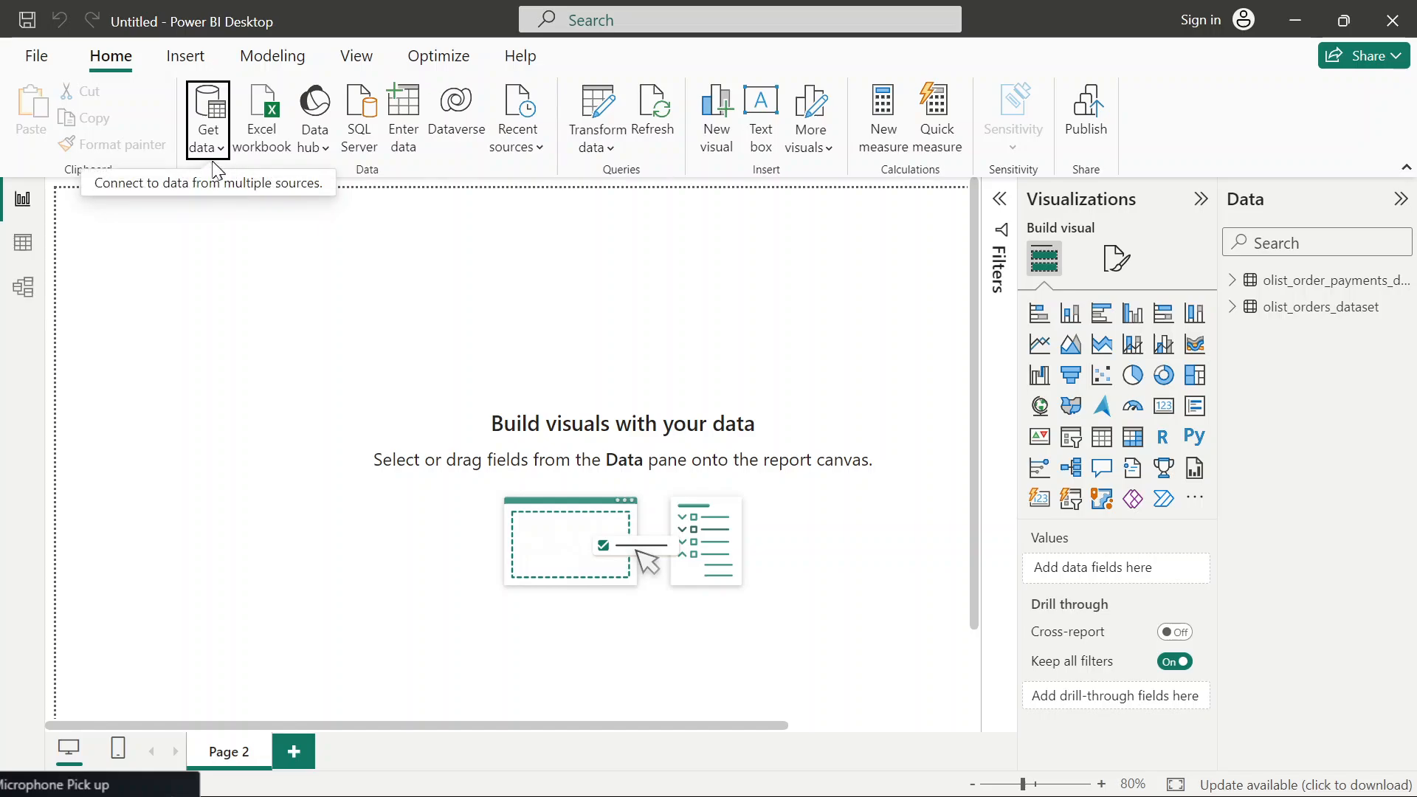
- Import olist_customers_dataset.csv from the Olist folder as a Text/CSV source and load it into the model
left_click(213, 152)
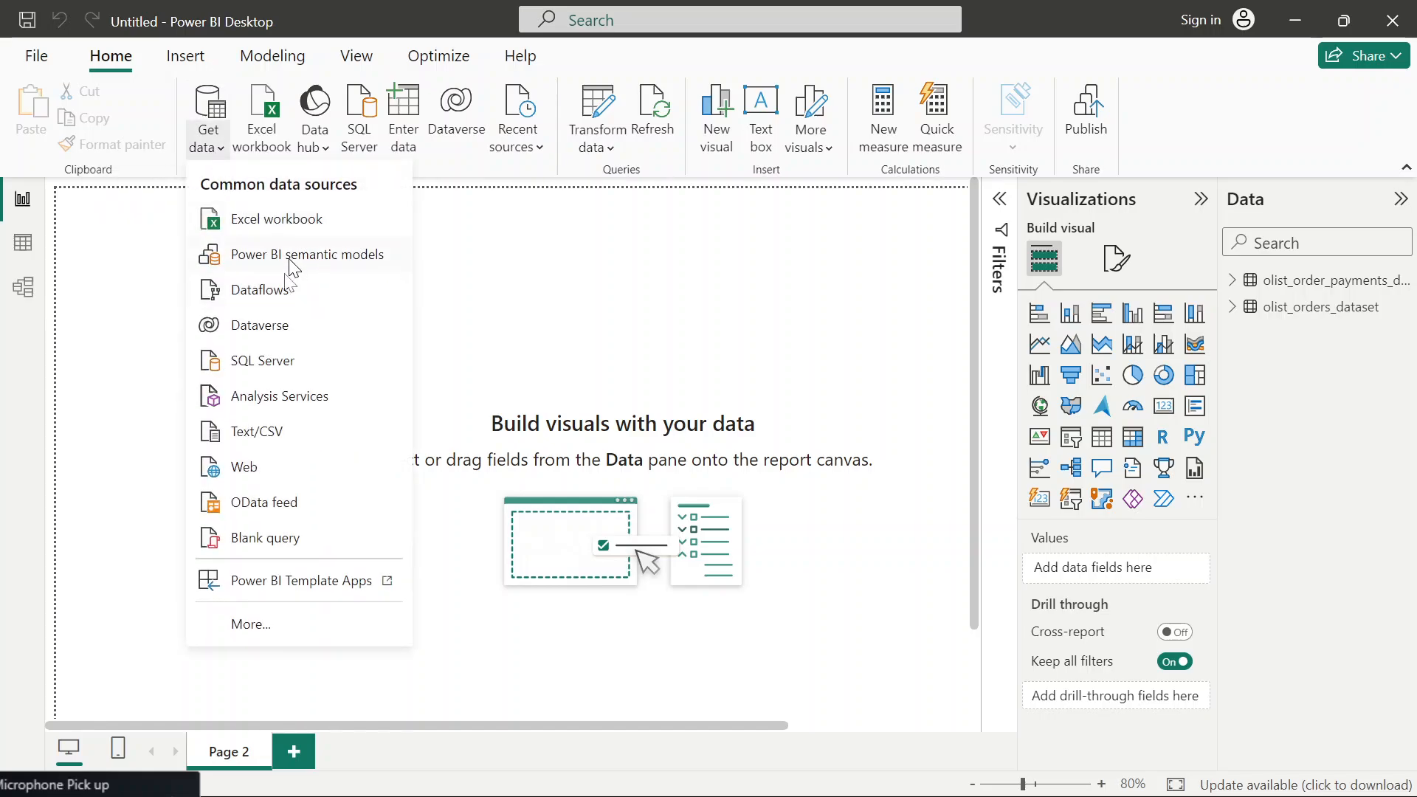
left_click(311, 437)
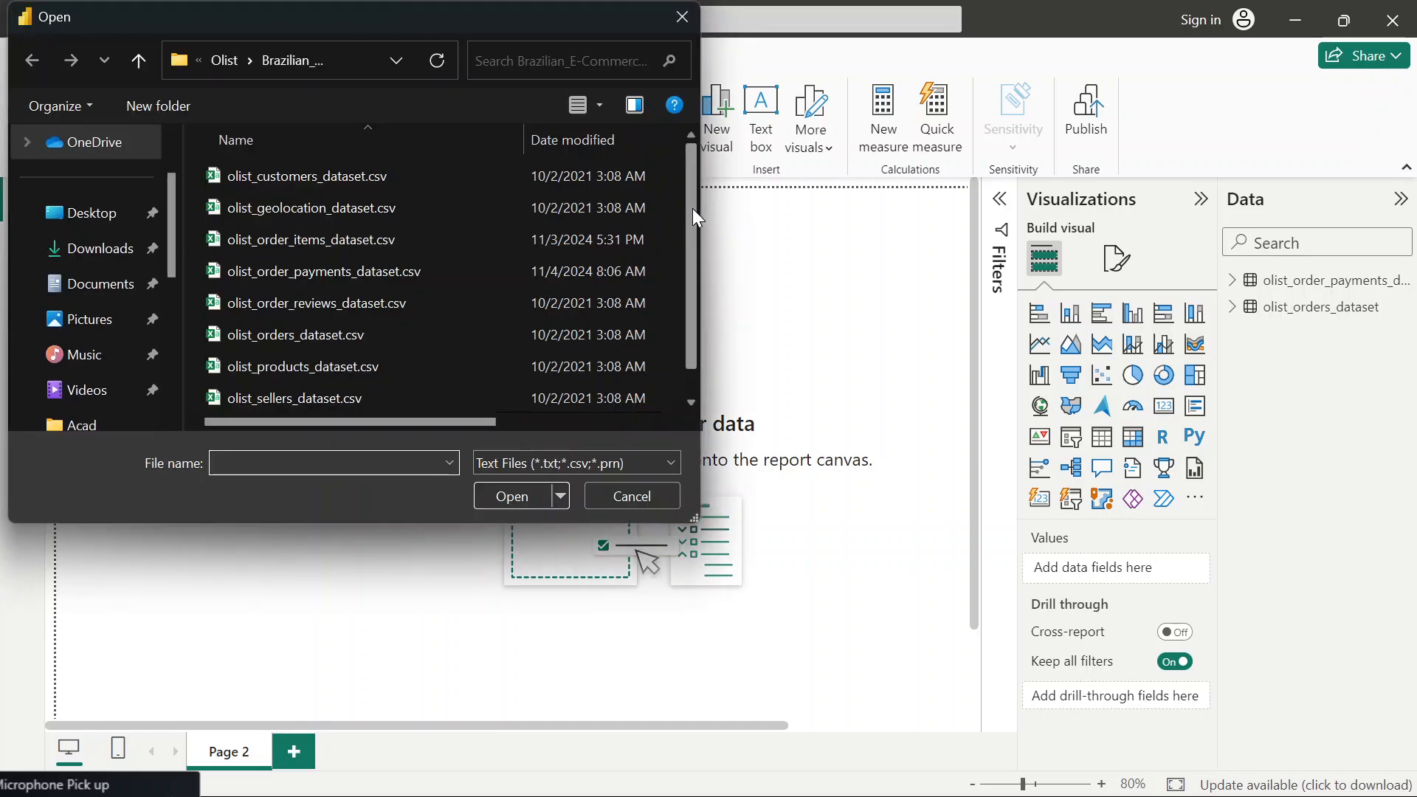
scroll(693, 218, "down", 1)
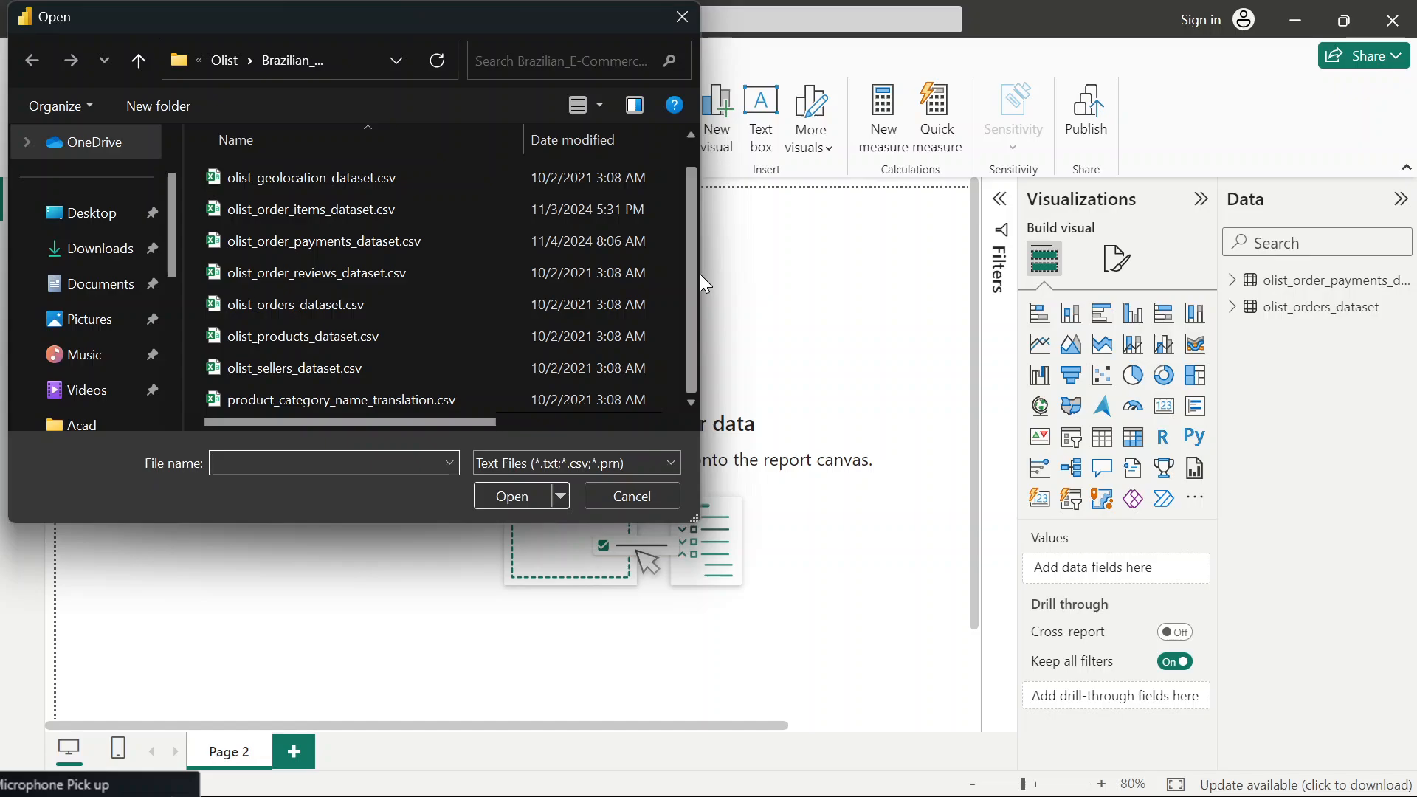
scroll(694, 281, "up", 1)
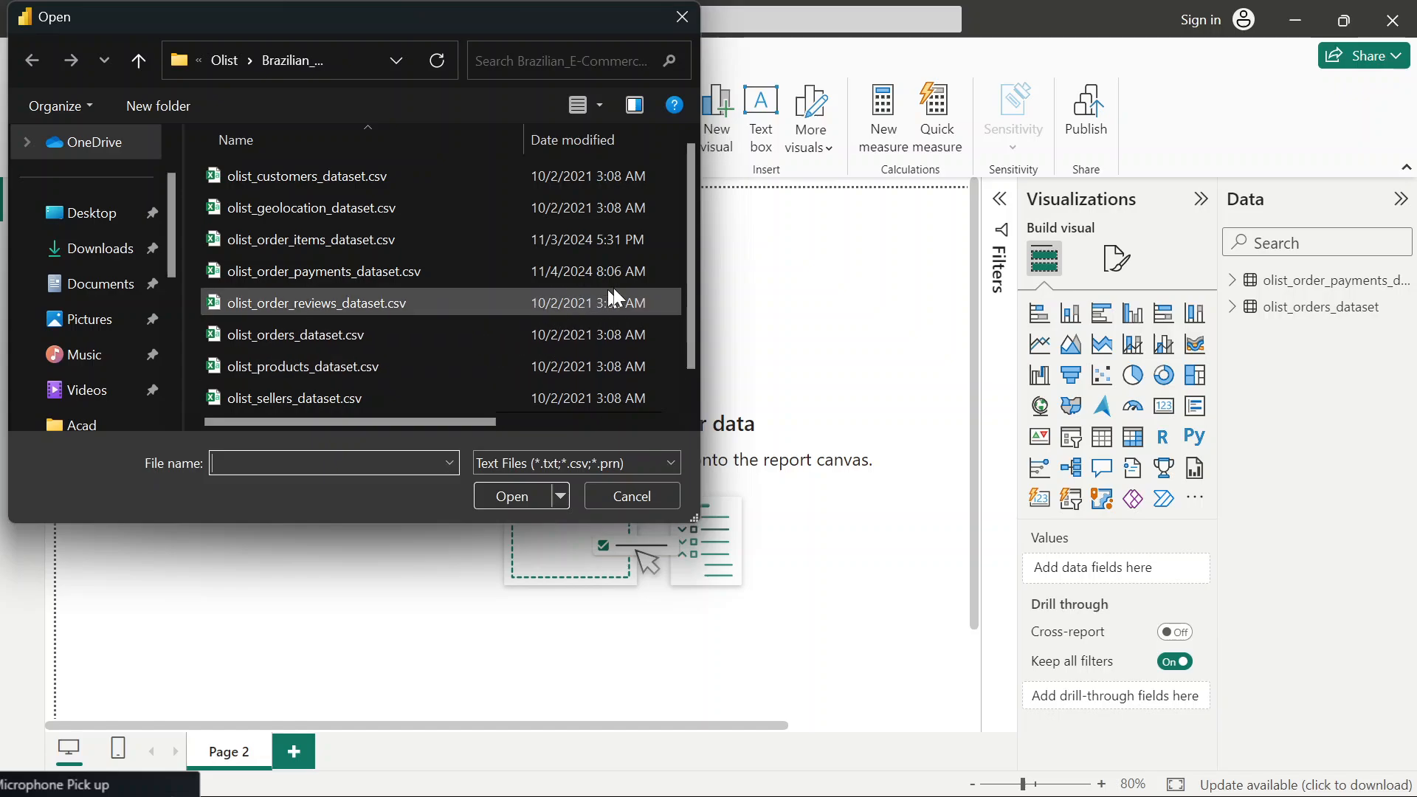
left_click_drag(693, 307, 692, 344)
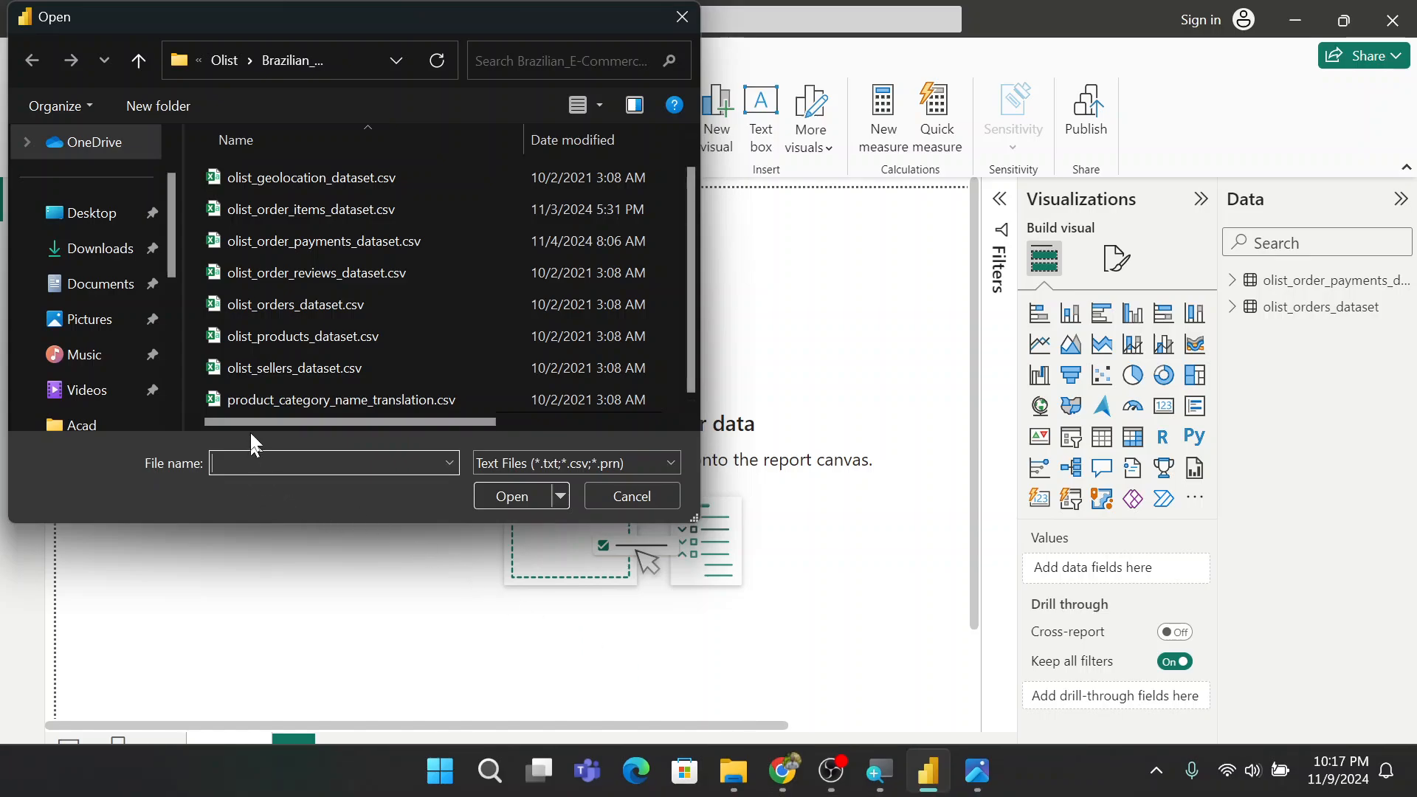
mouse_move(977, 772)
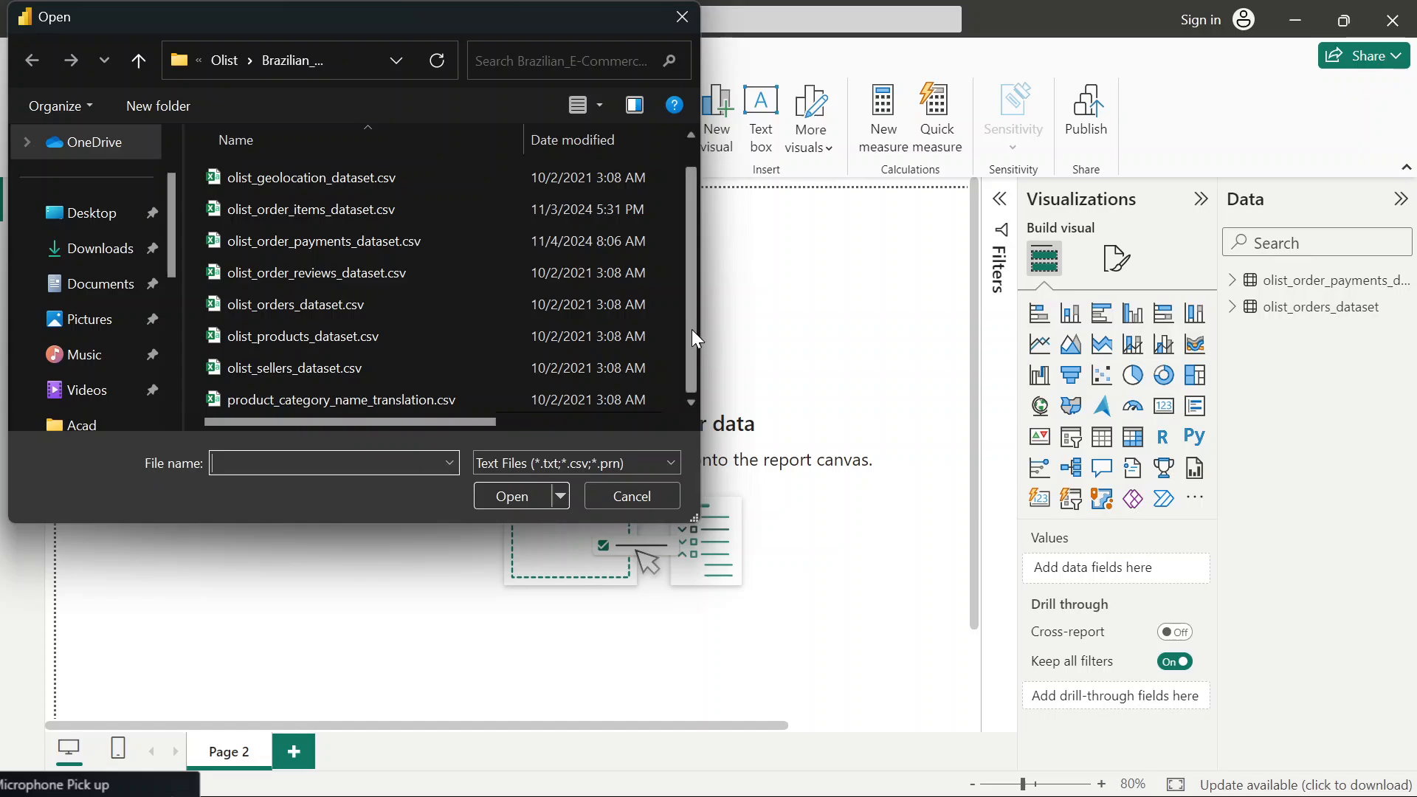
left_click_drag(698, 371, 704, 303)
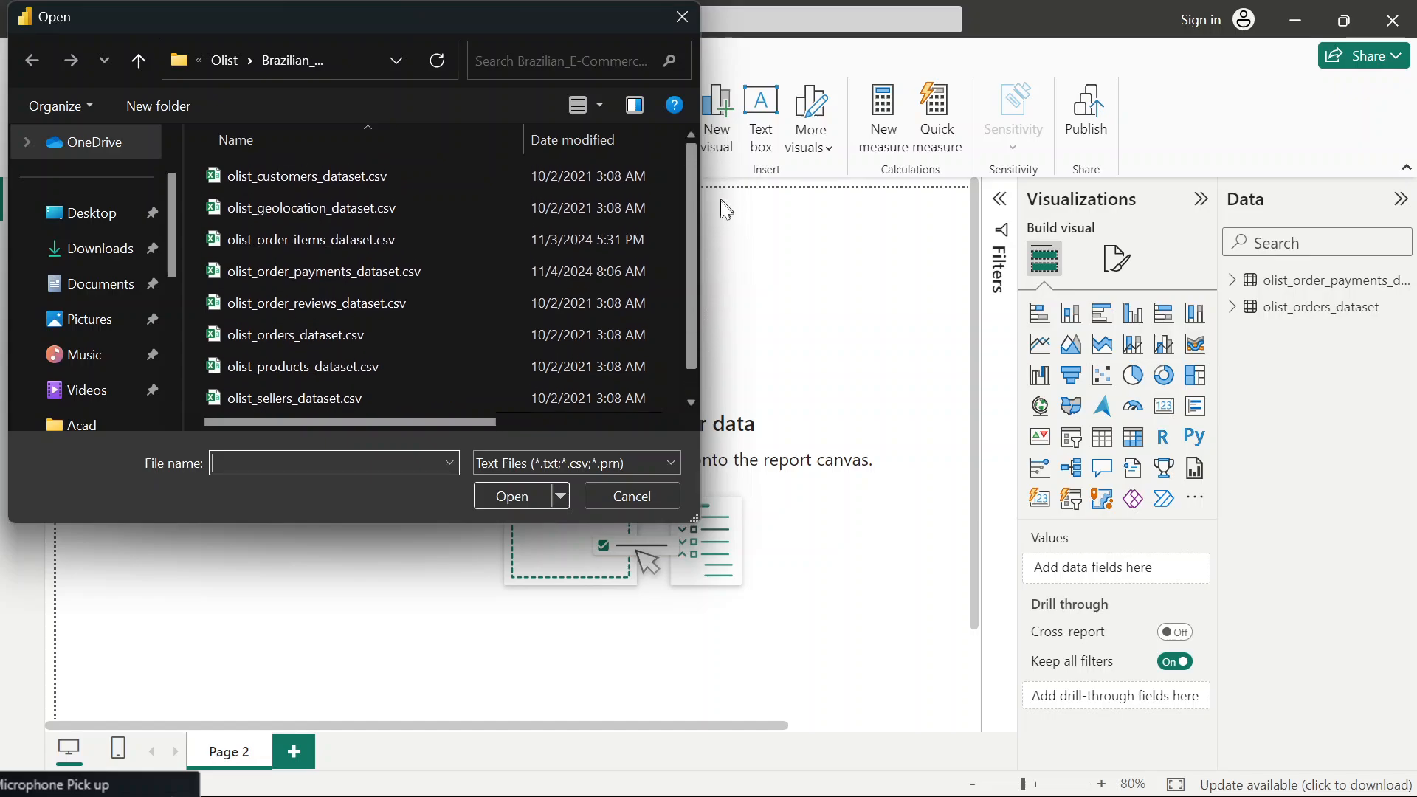
scroll(697, 184, "down", 1)
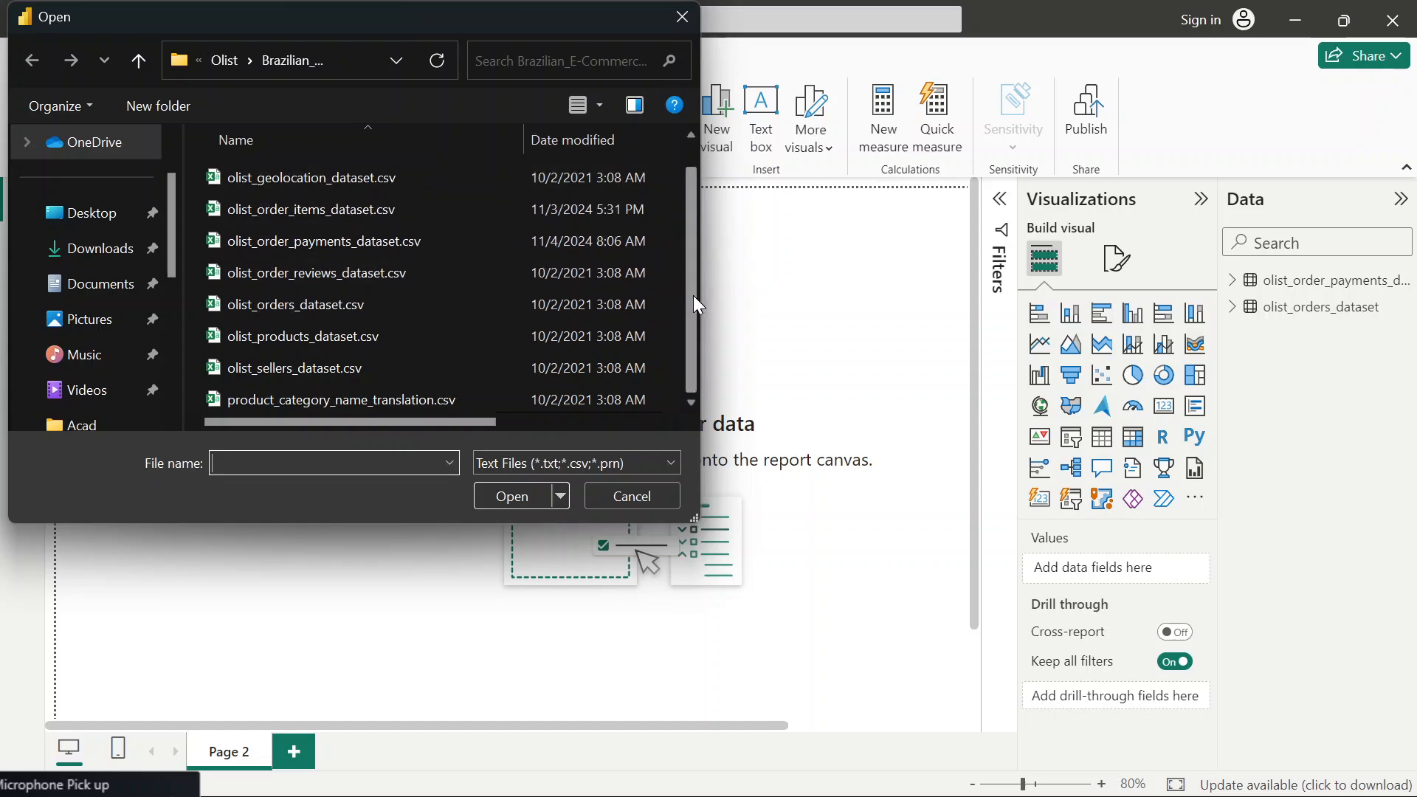
left_click_drag(693, 295, 698, 269)
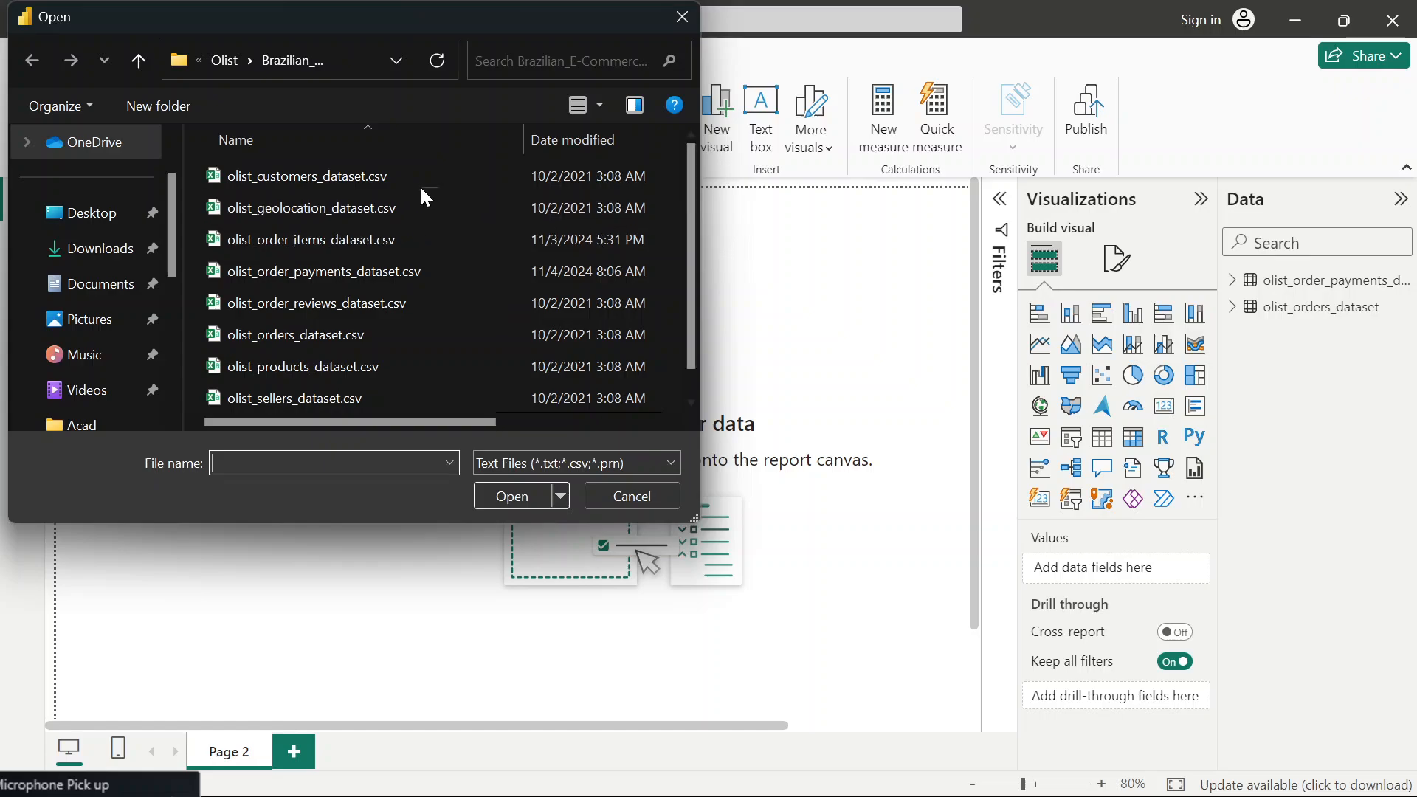
key("Escape")
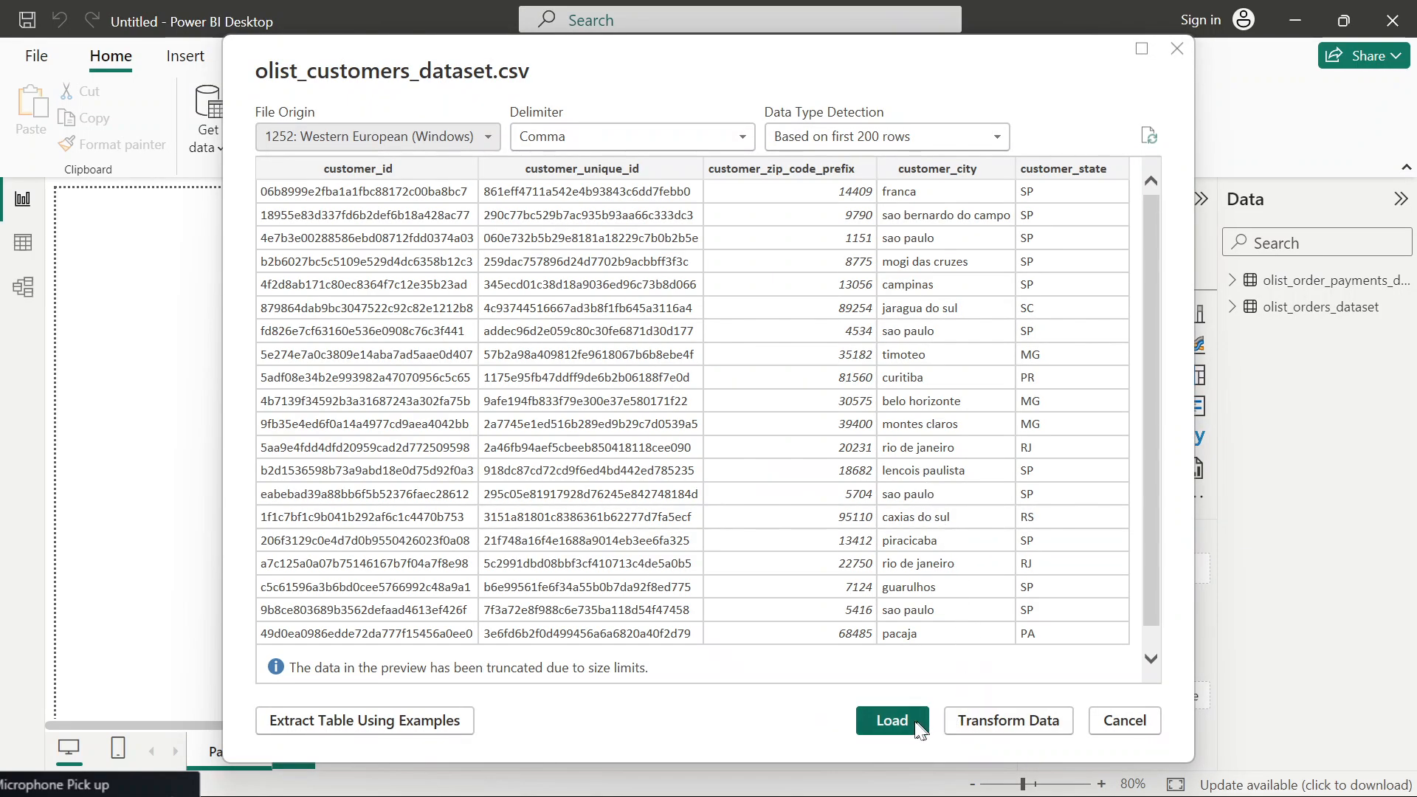
left_click(895, 721)
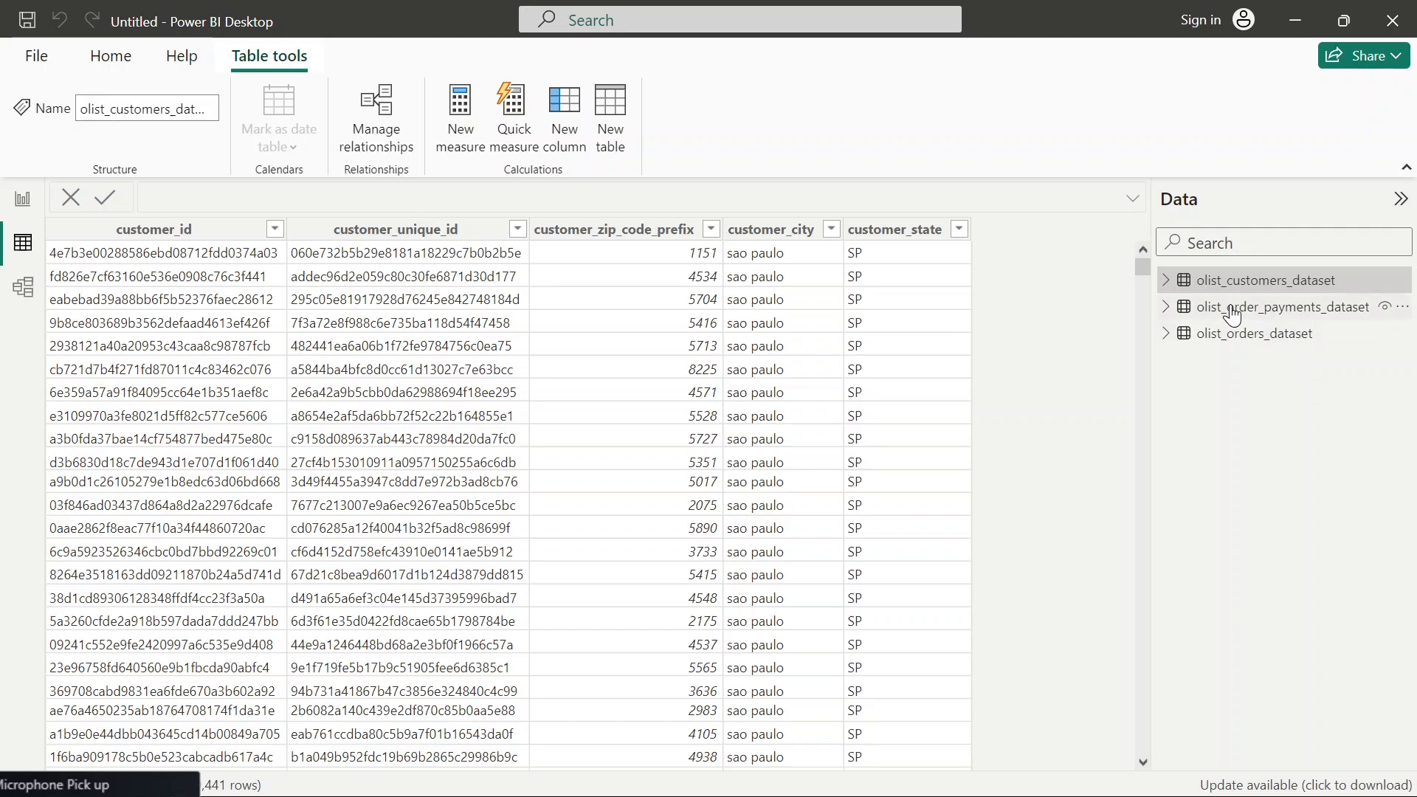
- View the rows of the olist_order_payments_dataset and olist_orders_dataset tables, and switch to the model view
left_click(1232, 308)
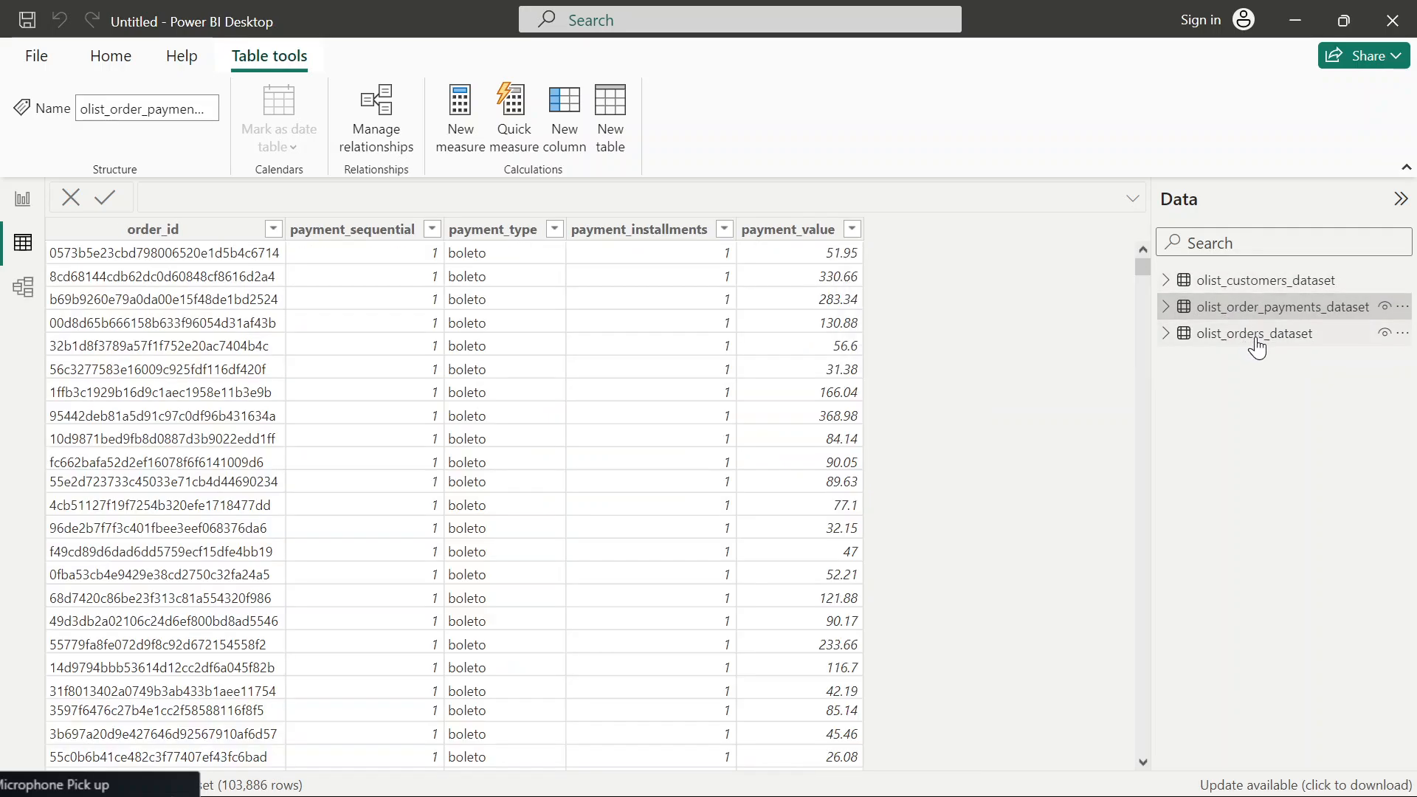
left_click(1257, 341)
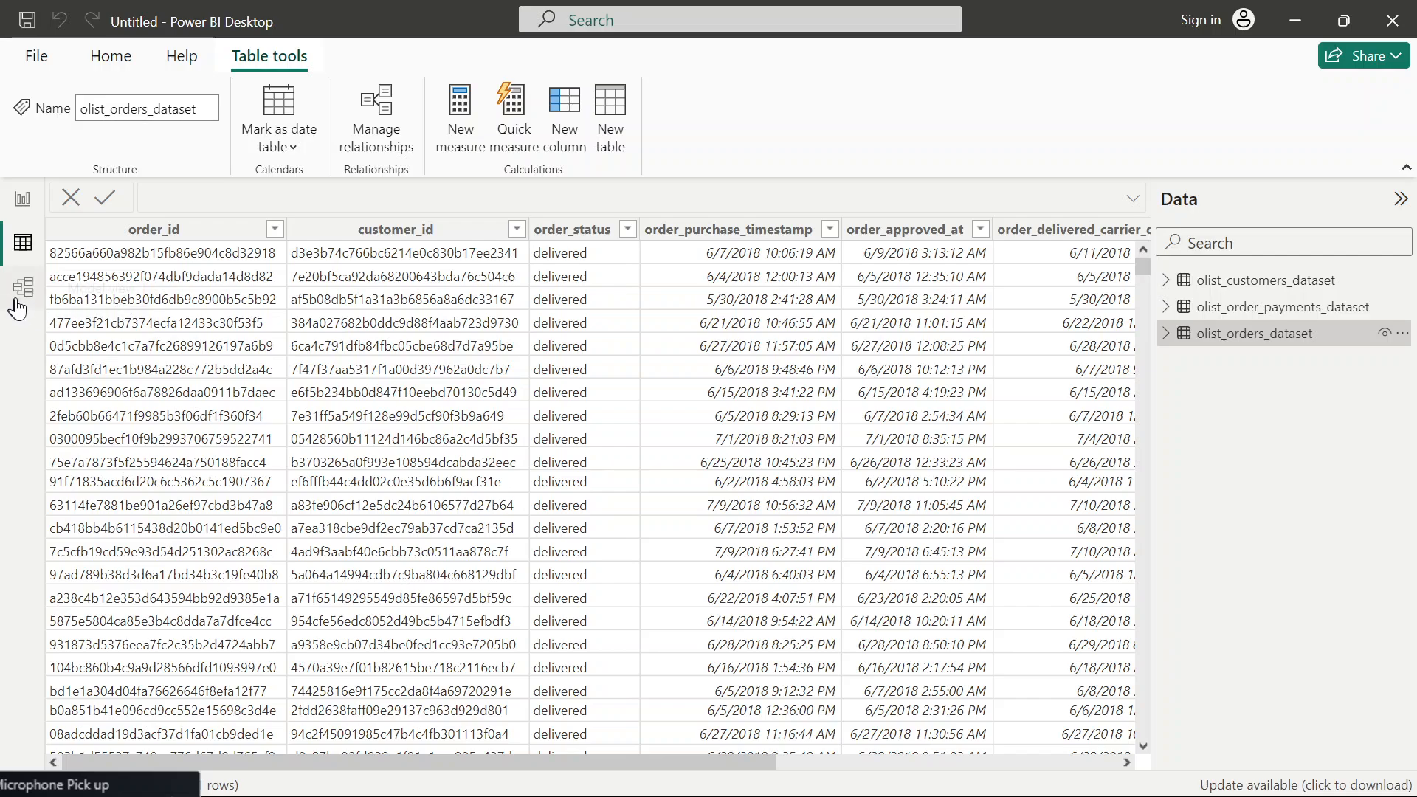
left_click(20, 305)
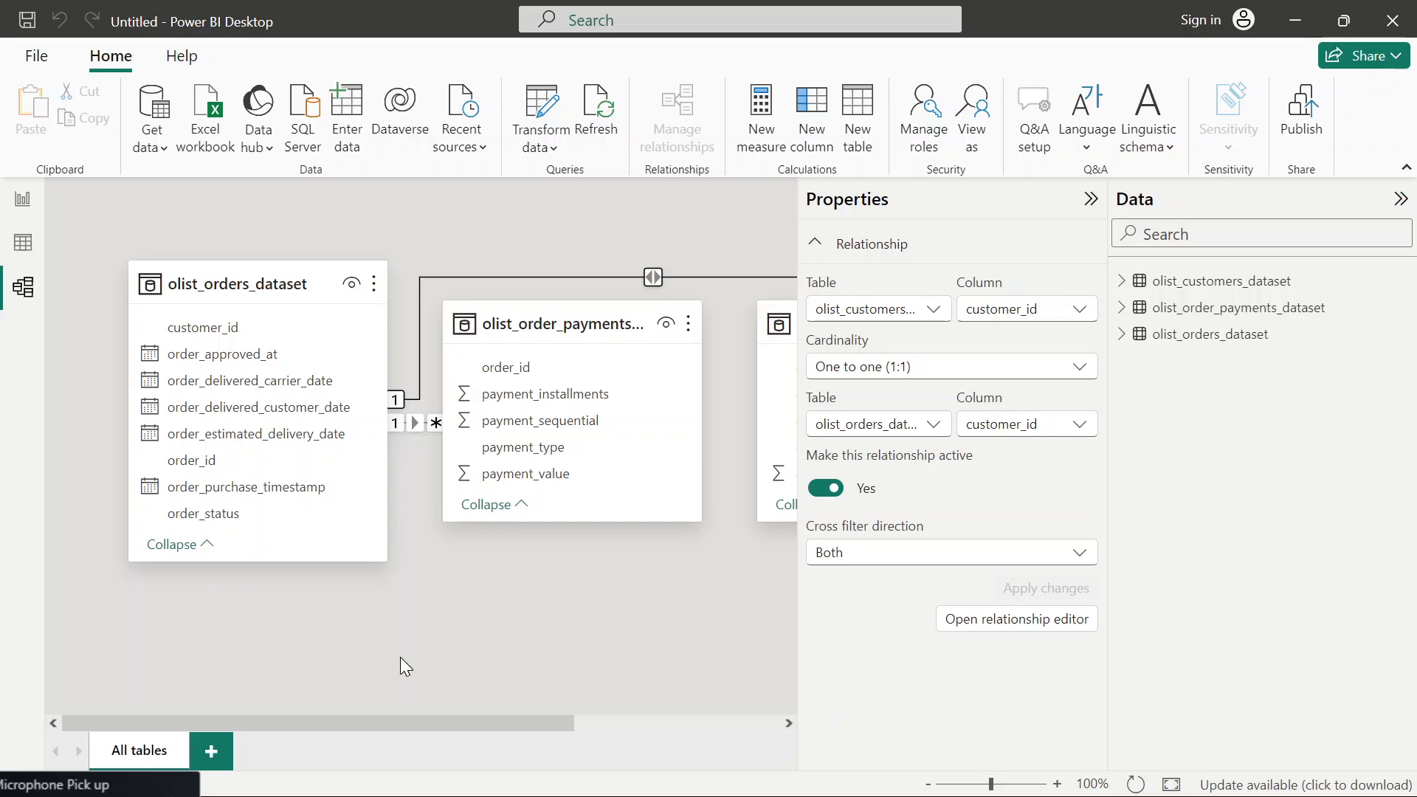
- Delete the customer_id relationship between olist_customers_dataset and olist_orders_dataset
left_click_drag(444, 729, 411, 676)
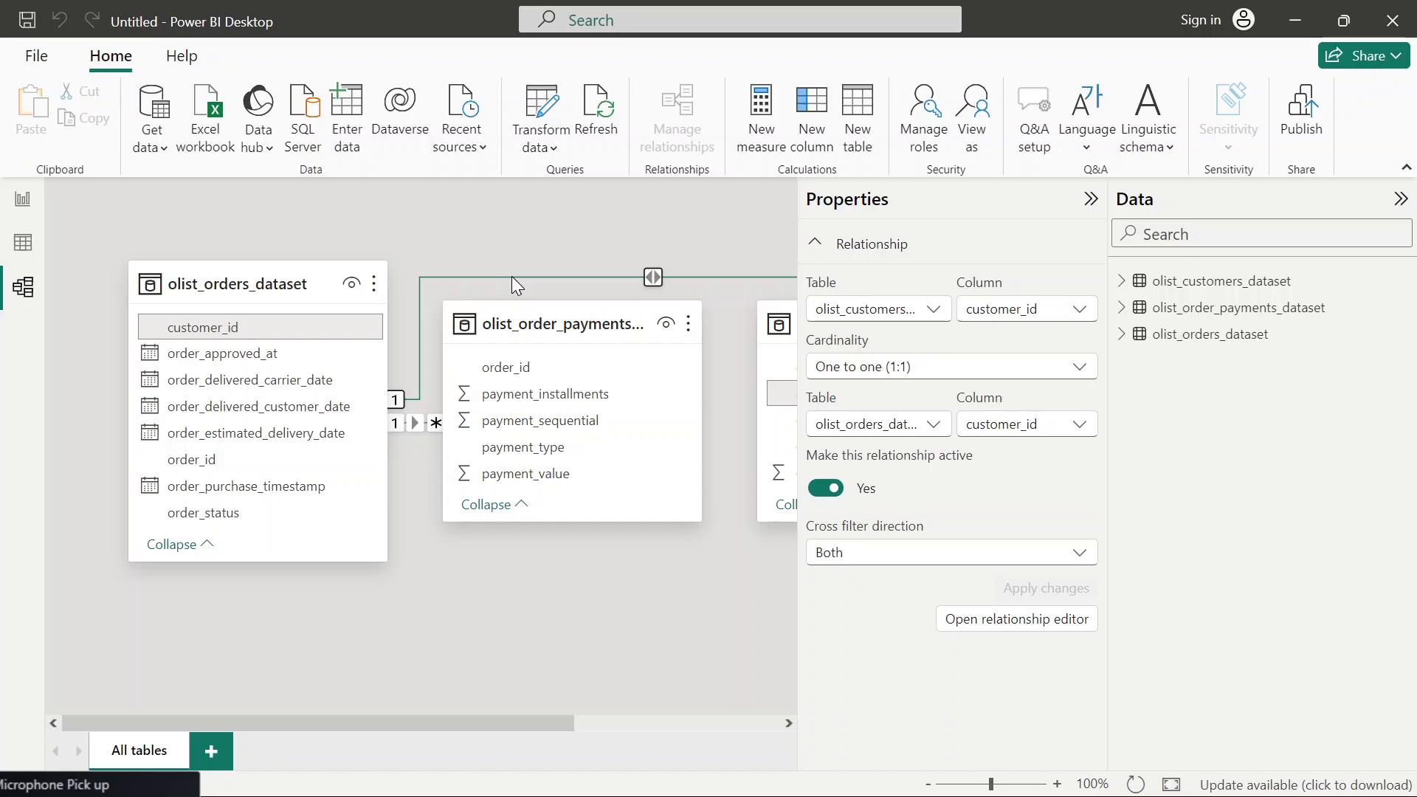
key("Delete")
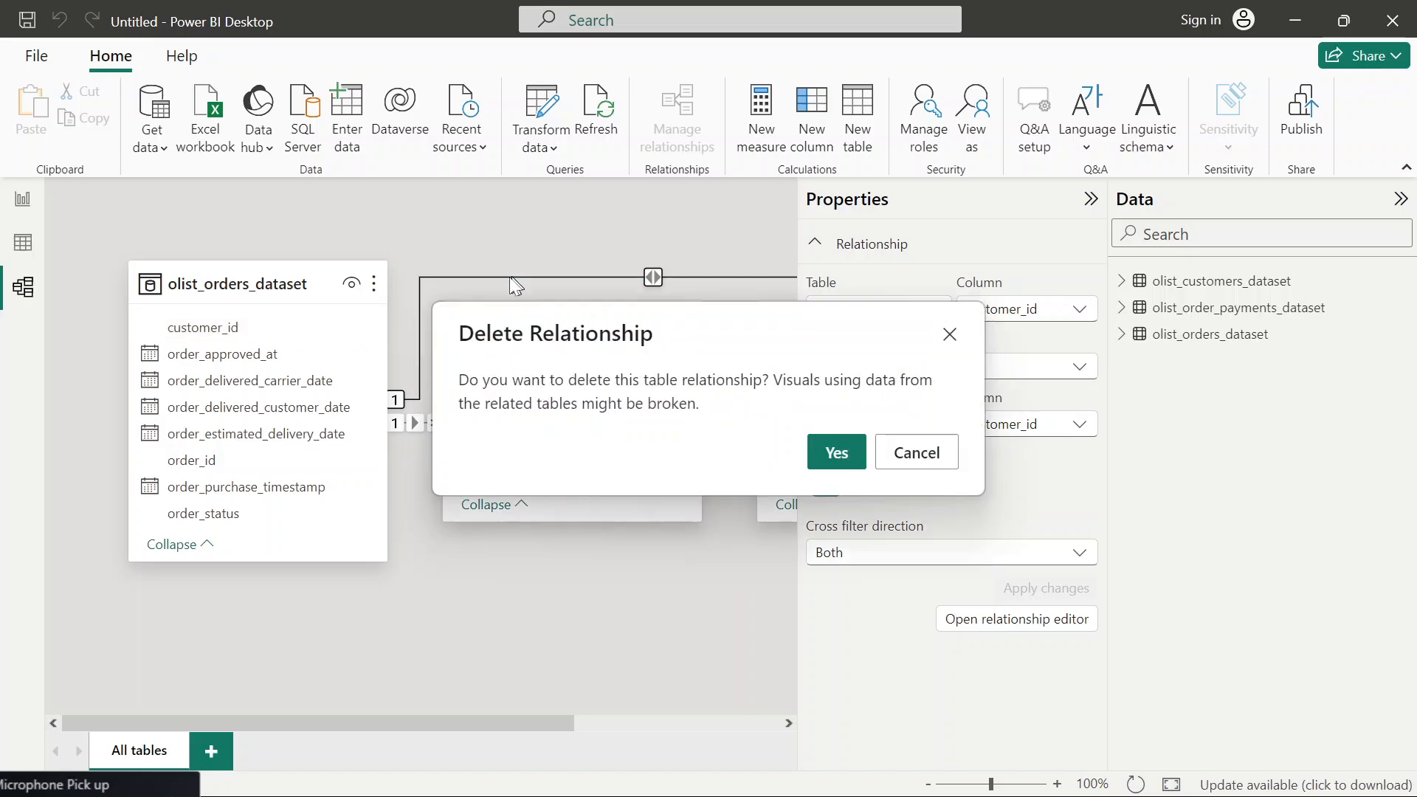
left_click(837, 452)
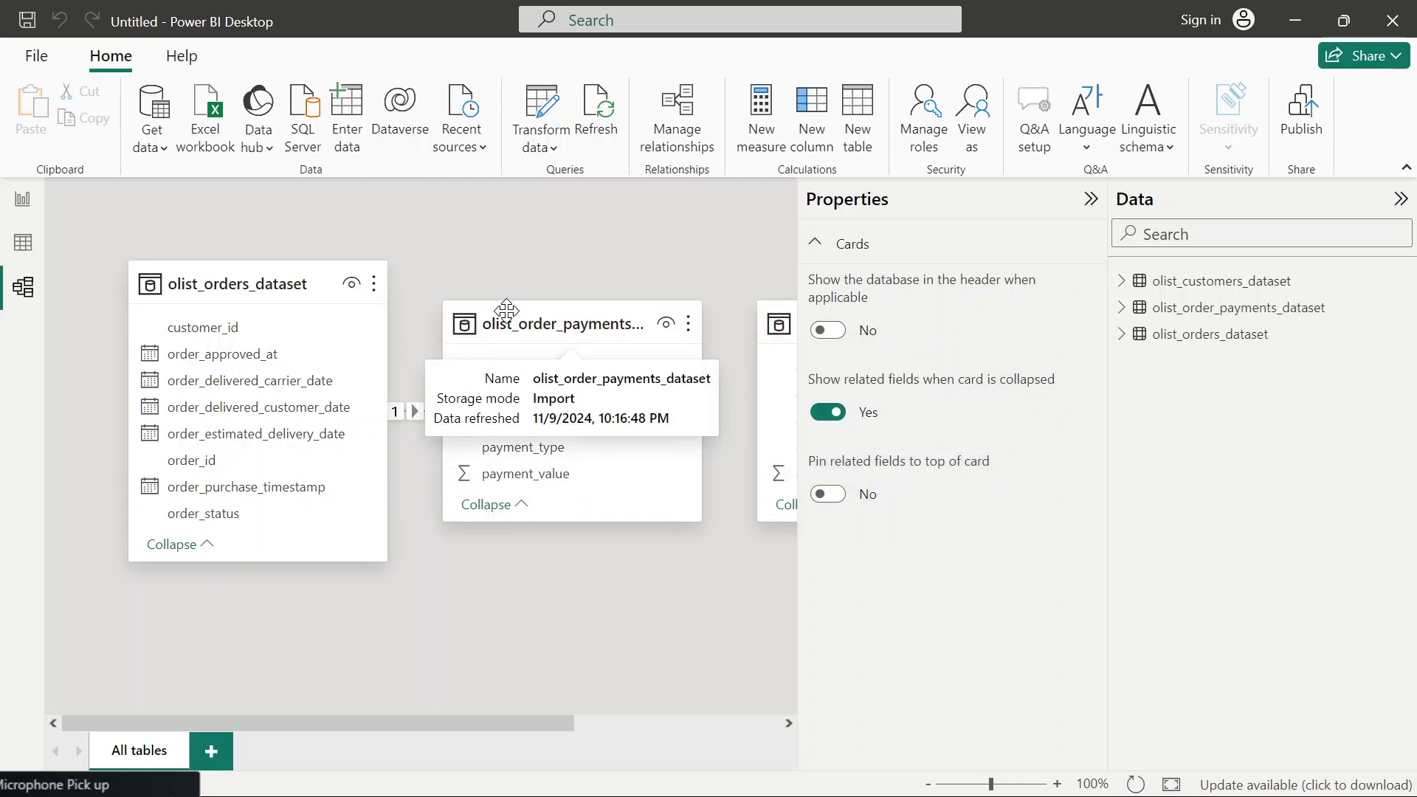
- Move the olist_order_payments_dataset card clear of its neighbours and delete its order_id relationship with olist_orders_dataset
left_click_drag(510, 302, 541, 260)
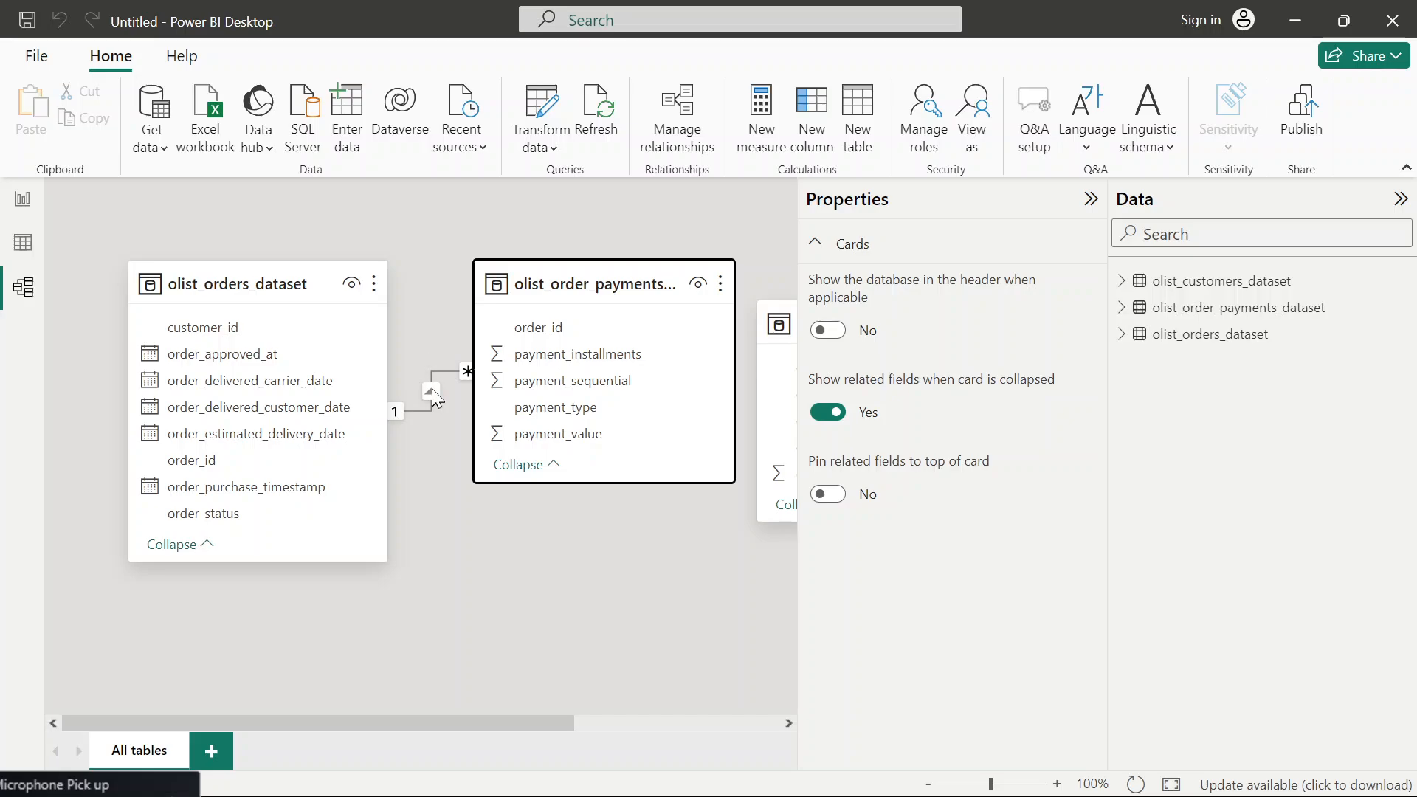
left_click(433, 384)
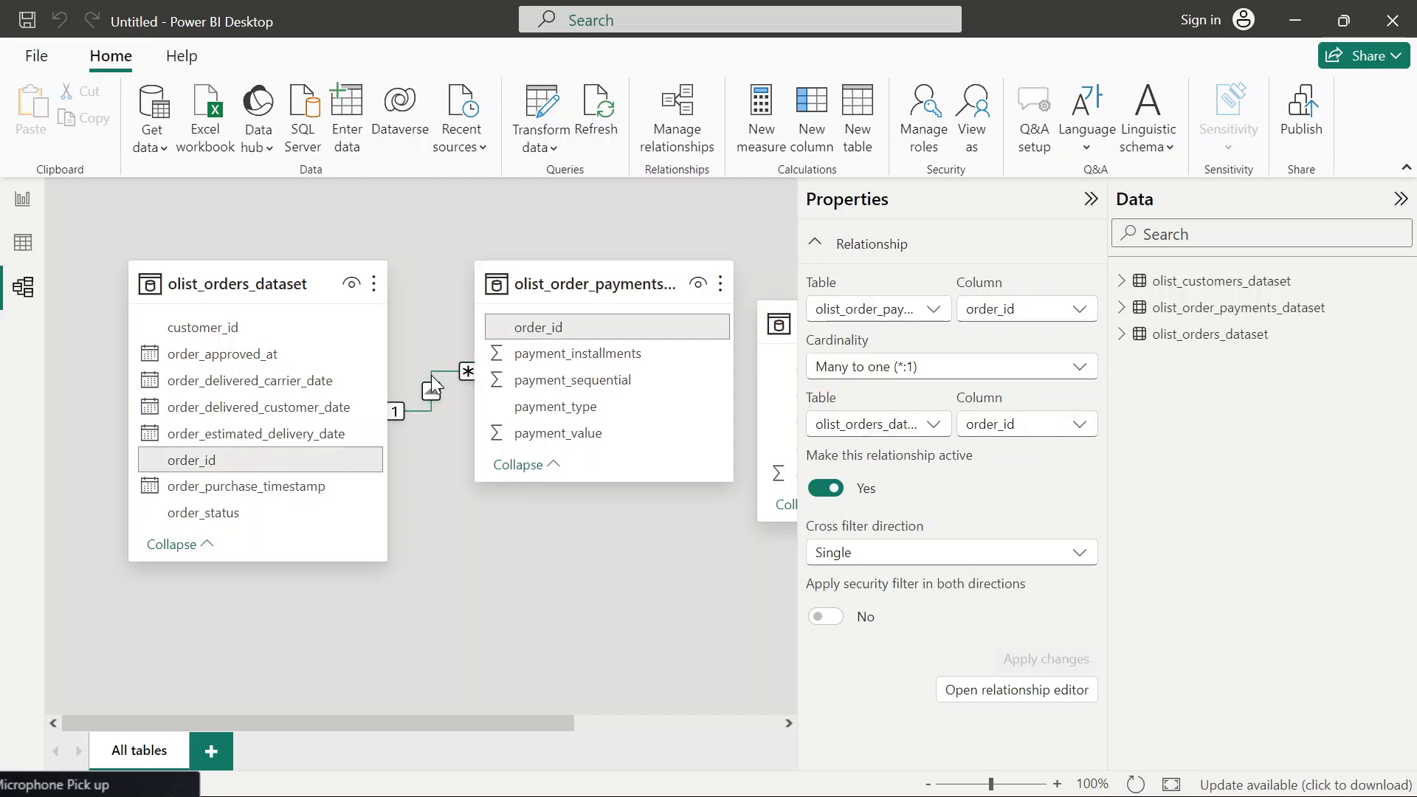
key("Delete")
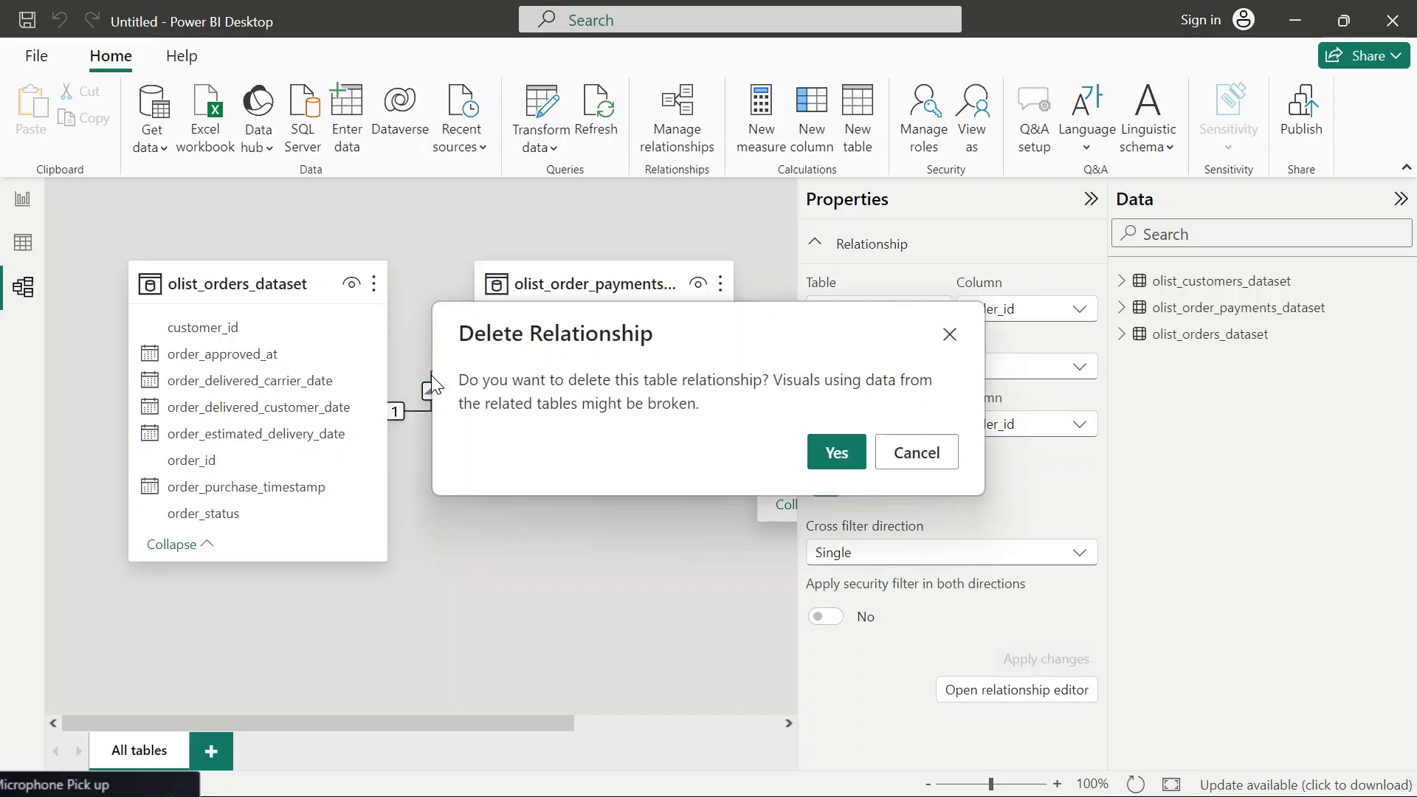
left_click(830, 450)
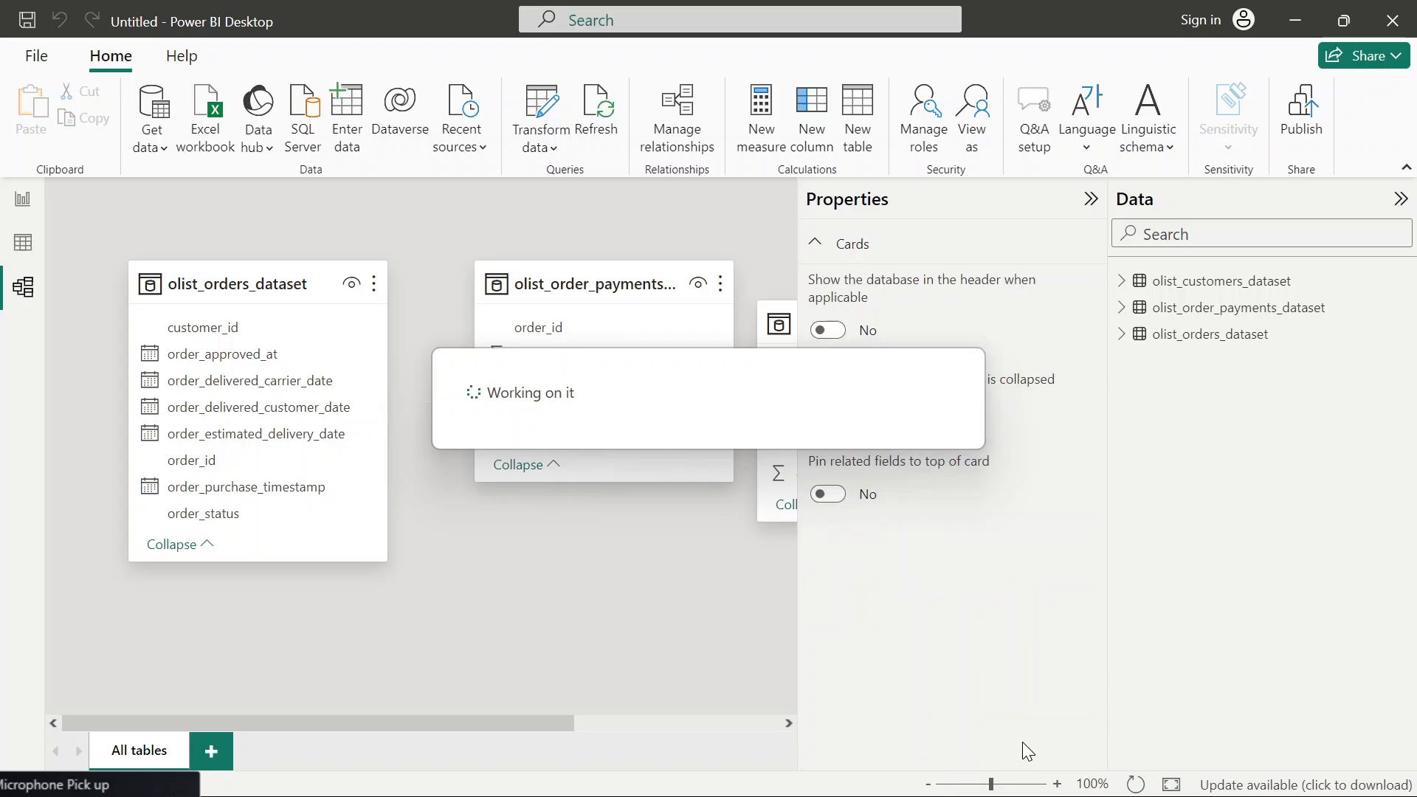
- Switch to the Brazilian E-Commerce schema image to check how the datasets link, and return to Power BI Desktop
mouse_move(976, 770)
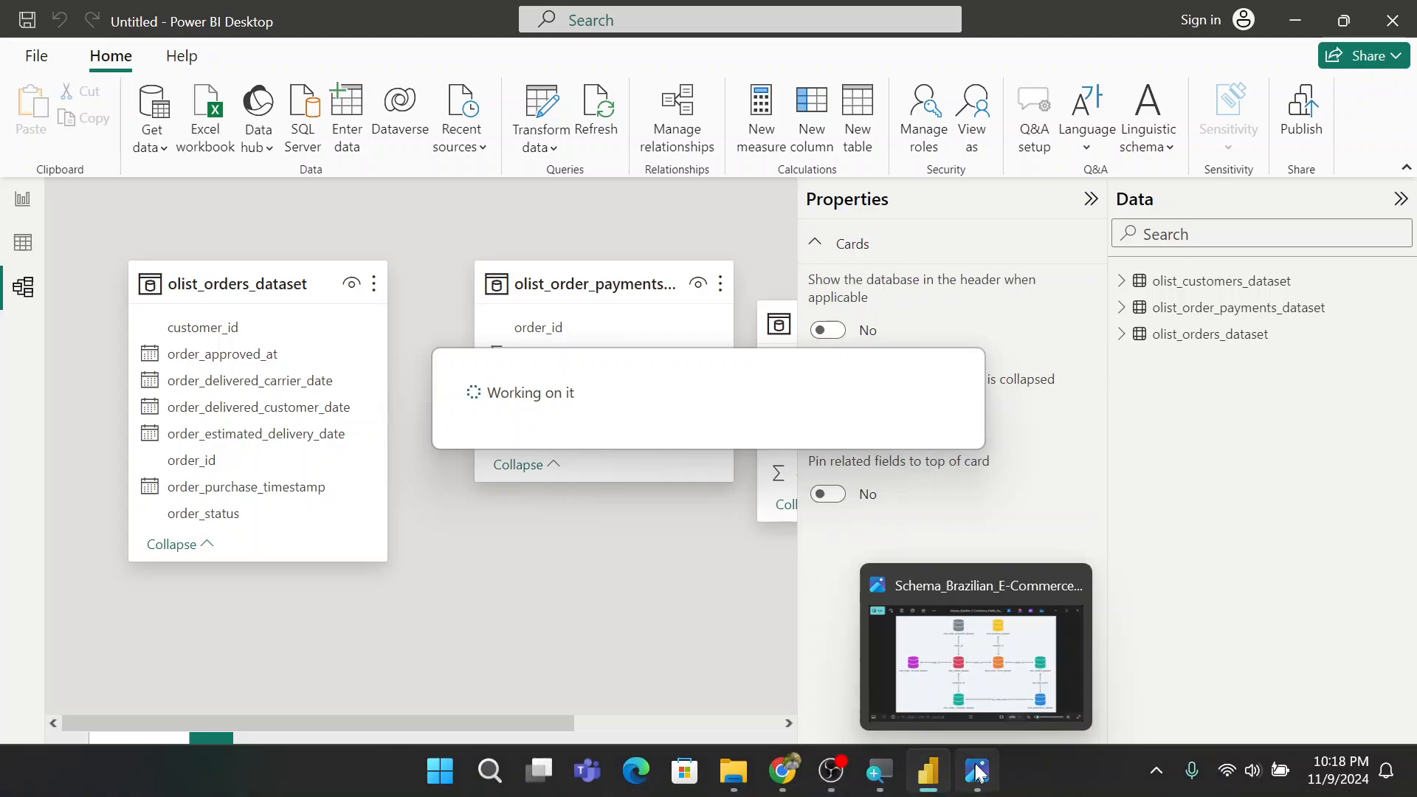
left_click(983, 653)
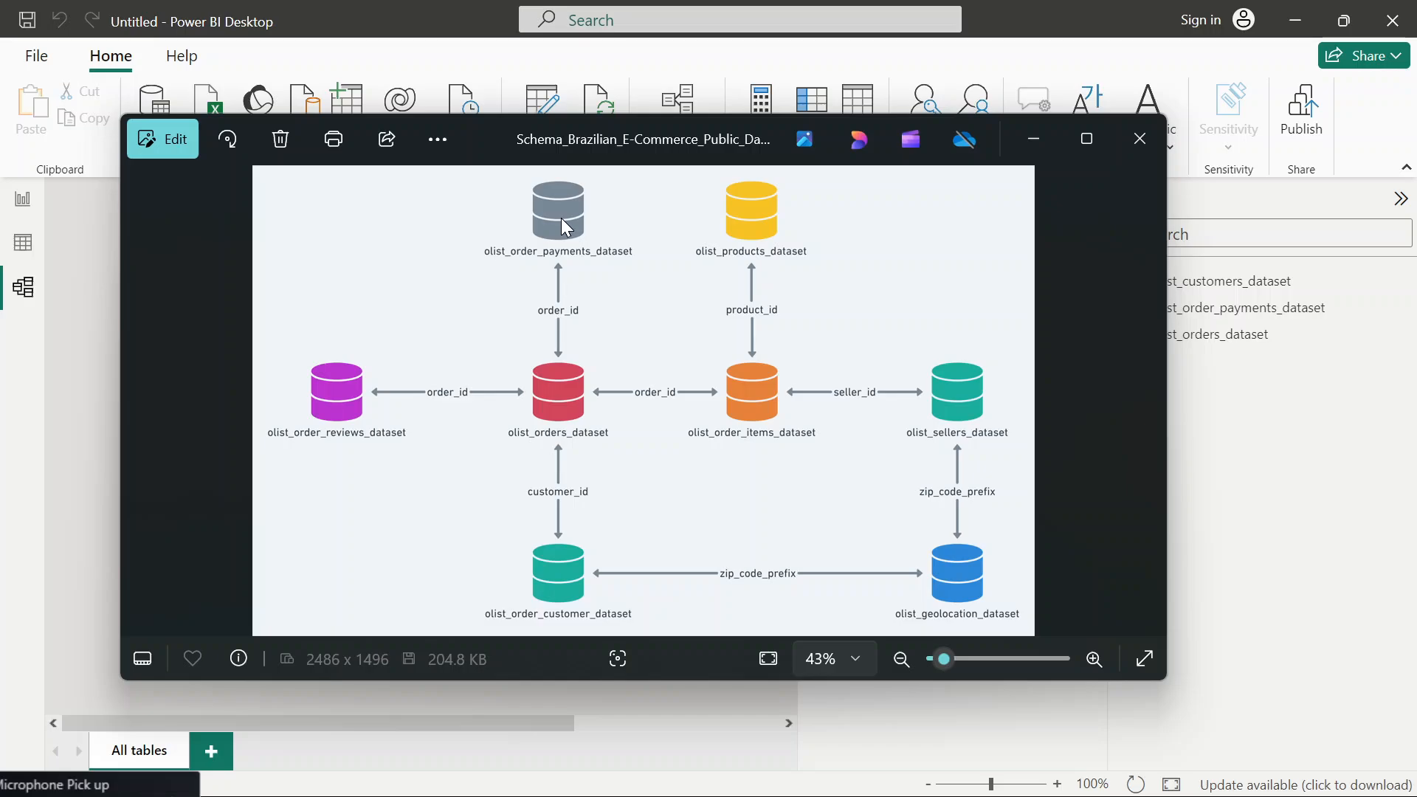
left_click(98, 326)
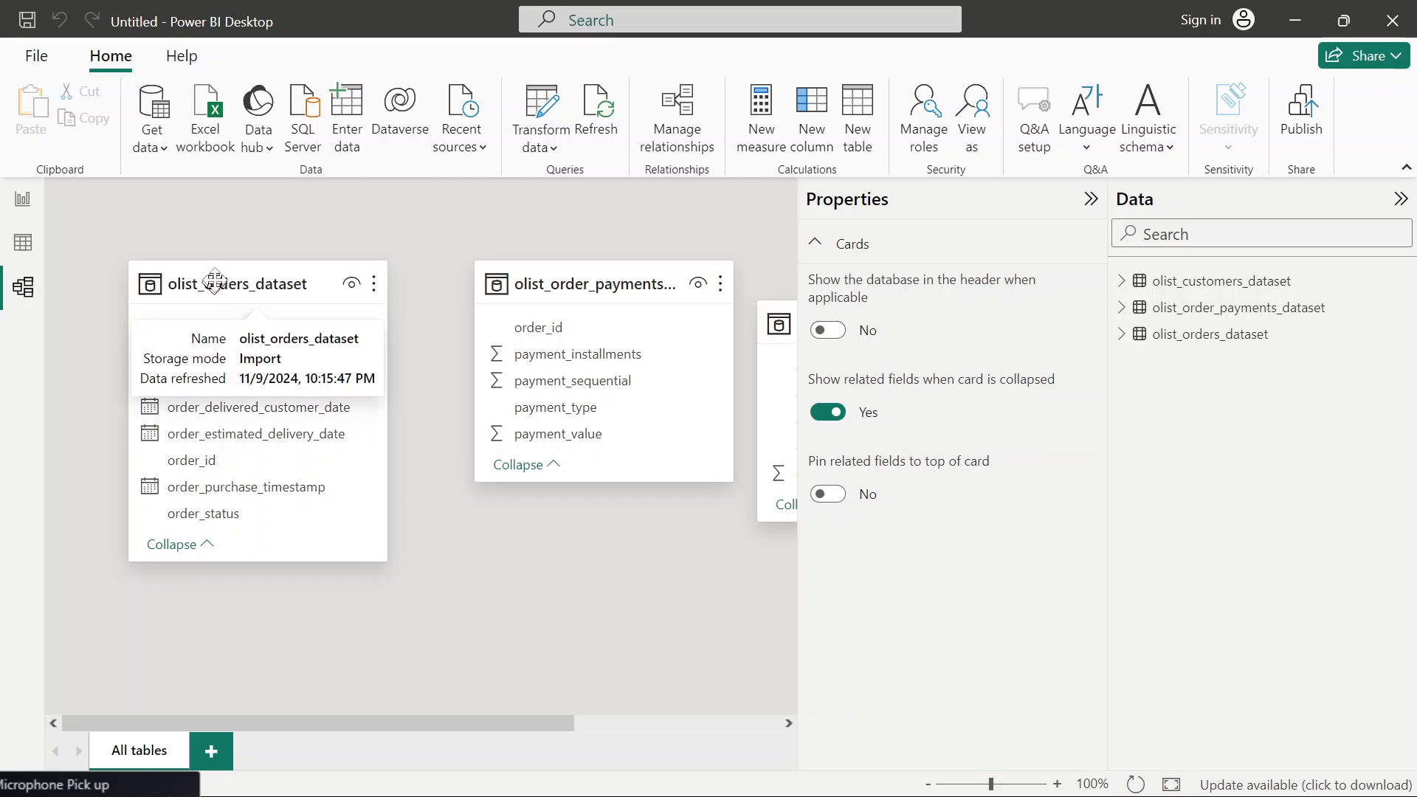
- Arrange the diagram with olist_orders_dataset between the order payments and customers tables, and collapse the Properties and Data panes
left_click_drag(563, 267, 134, 198)
left_click_drag(168, 288, 199, 539)
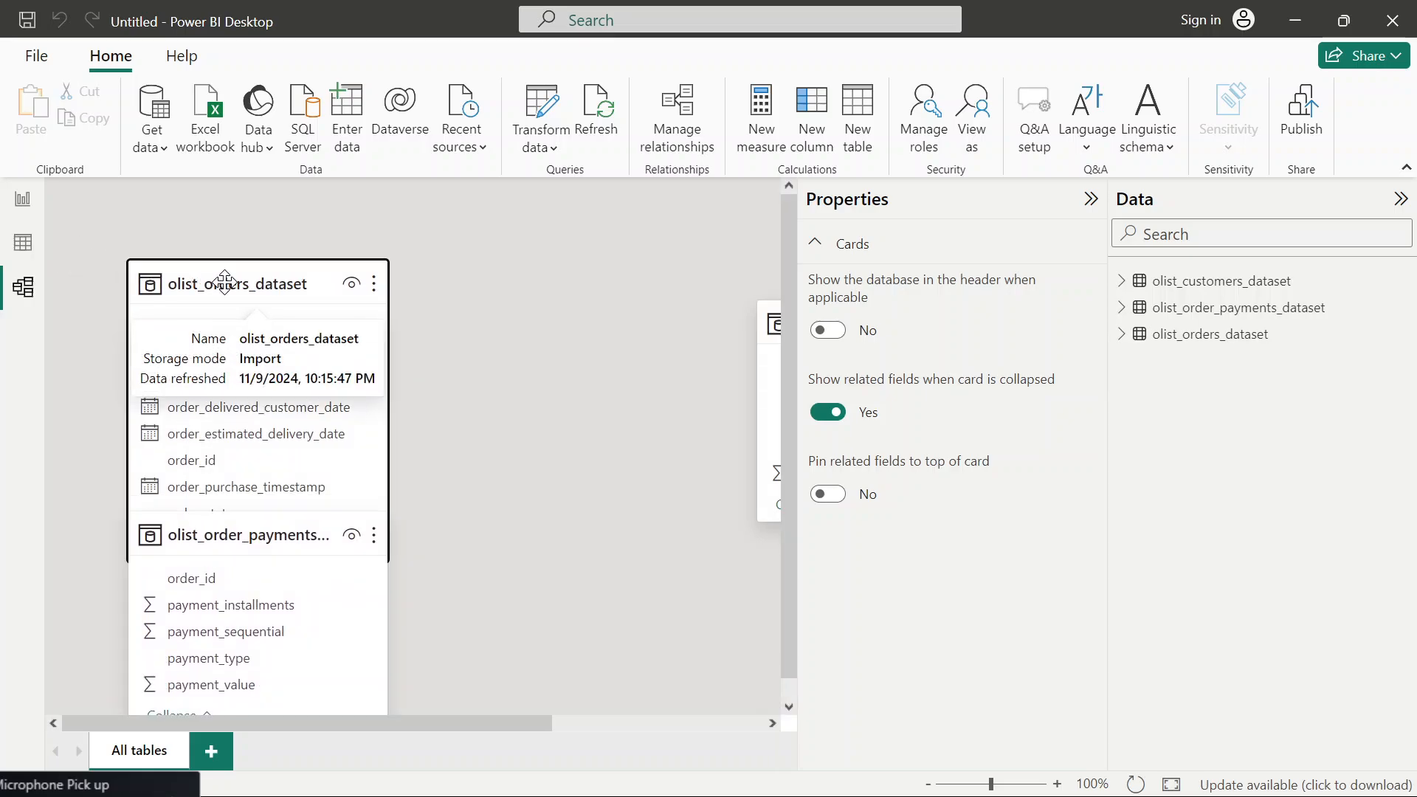
left_click_drag(217, 285, 542, 364)
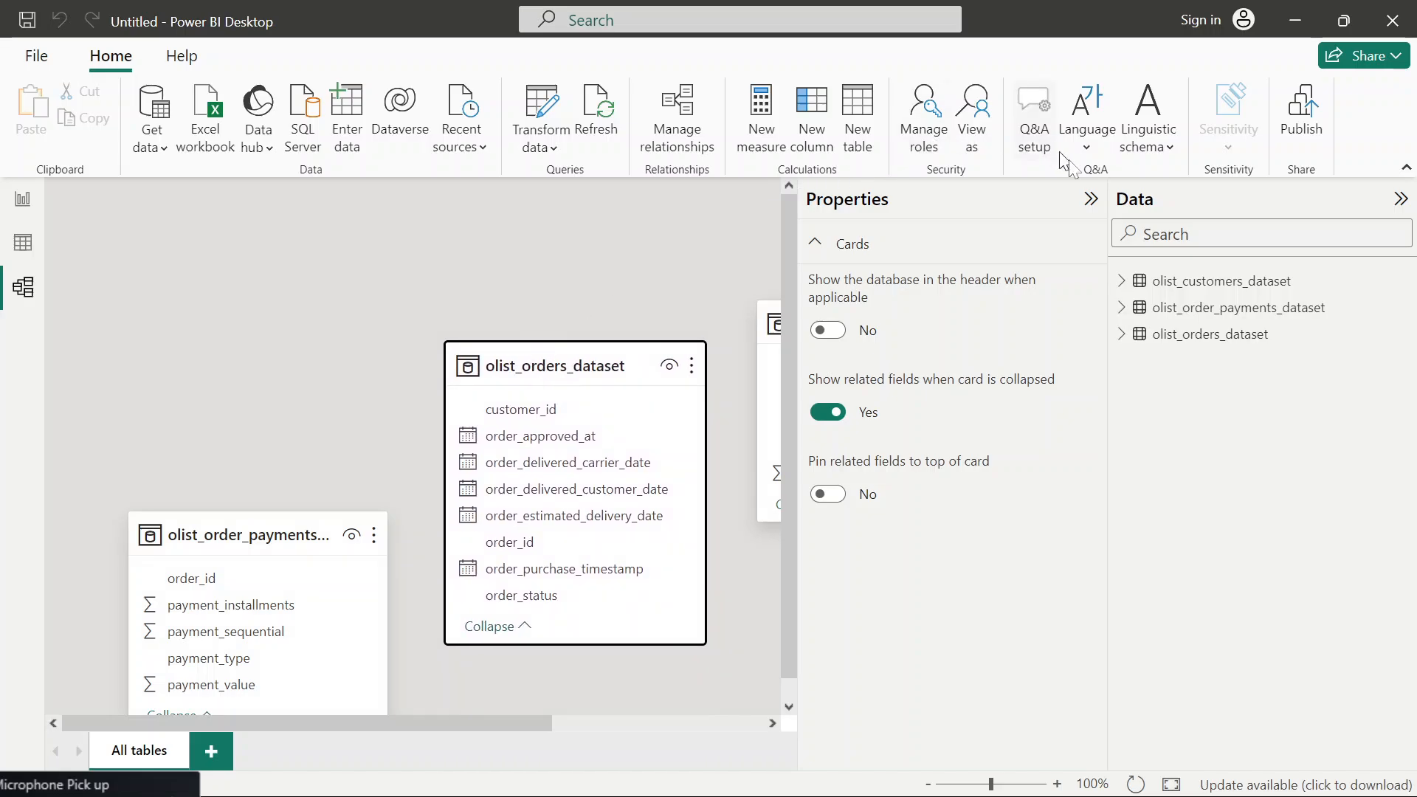
left_click(1090, 209)
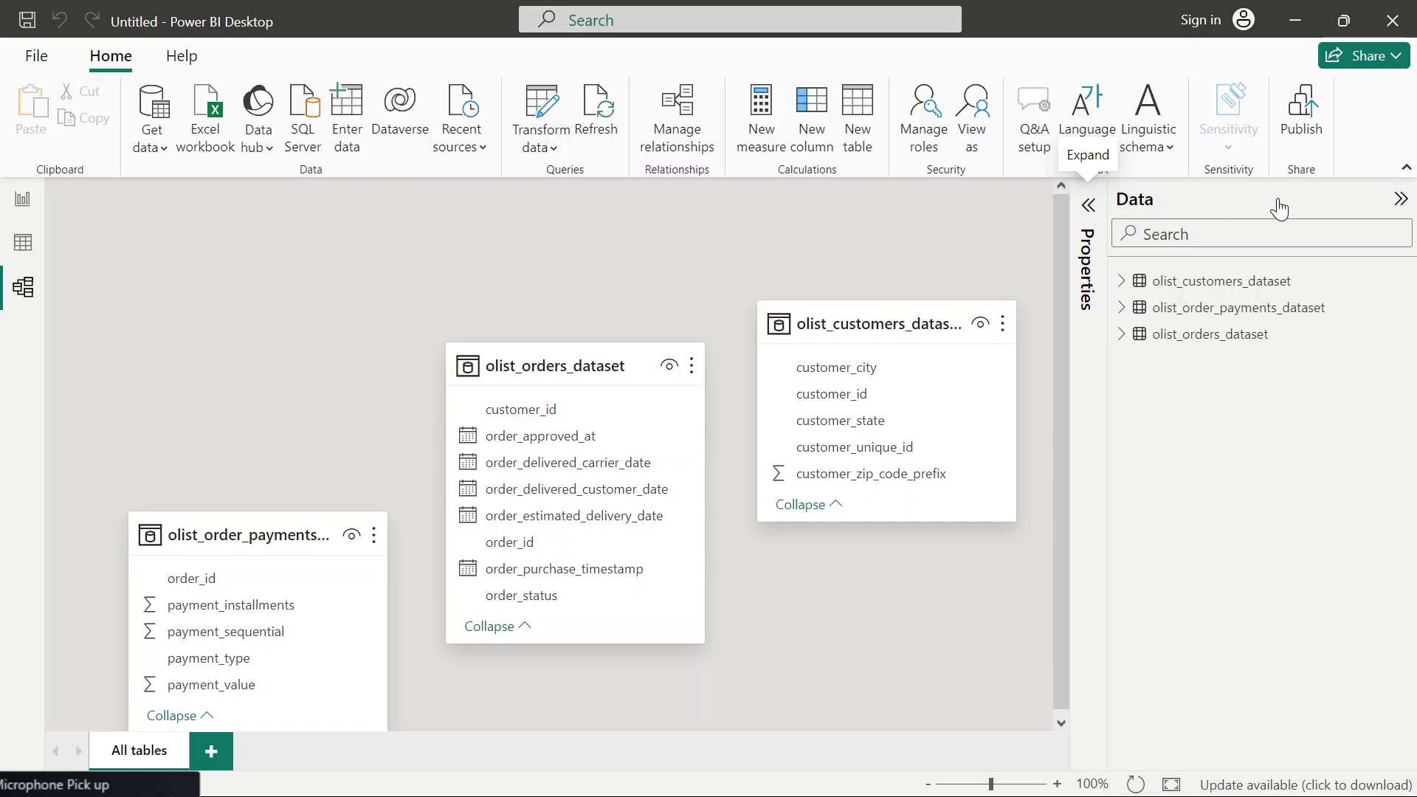
left_click(1398, 207)
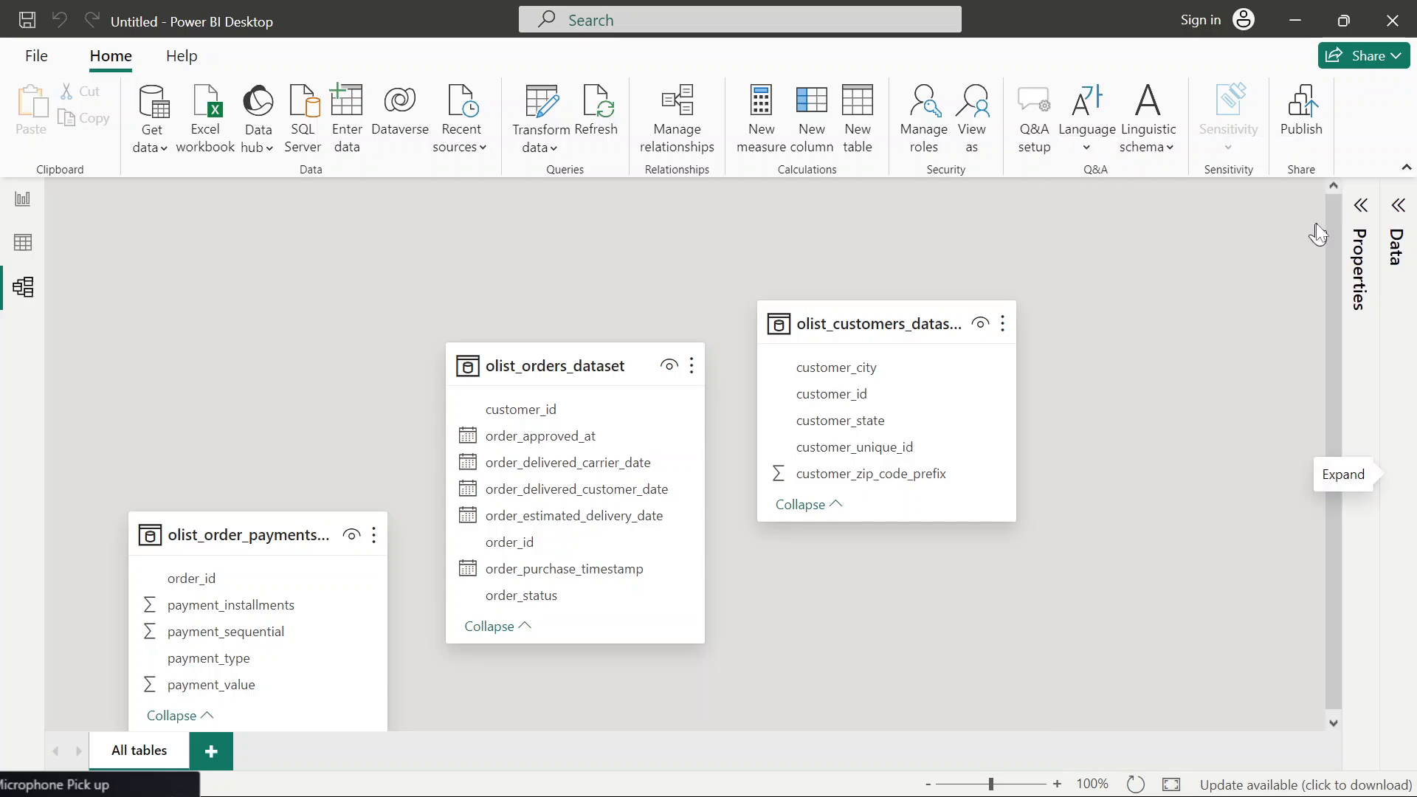
left_click_drag(256, 522, 224, 246)
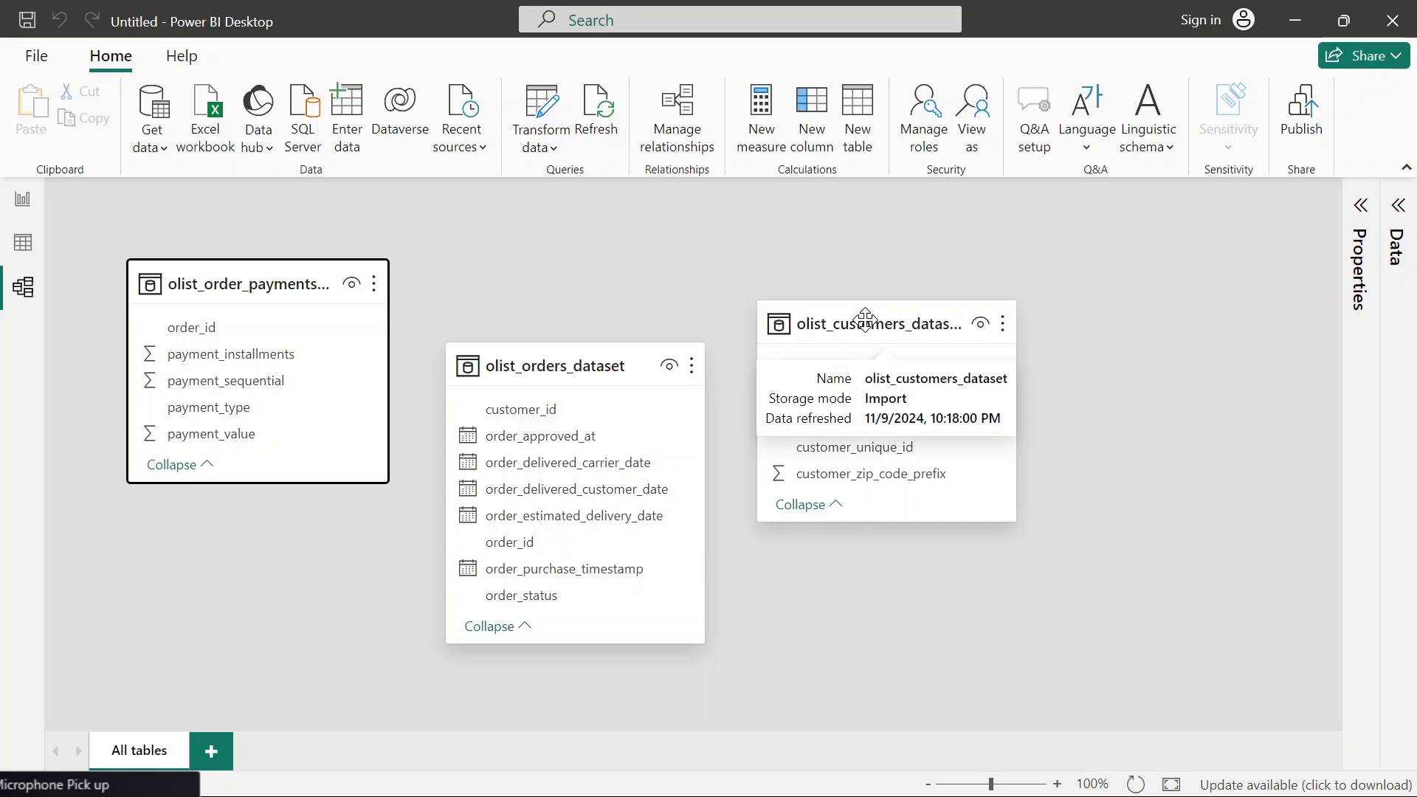
left_click_drag(855, 327, 884, 200)
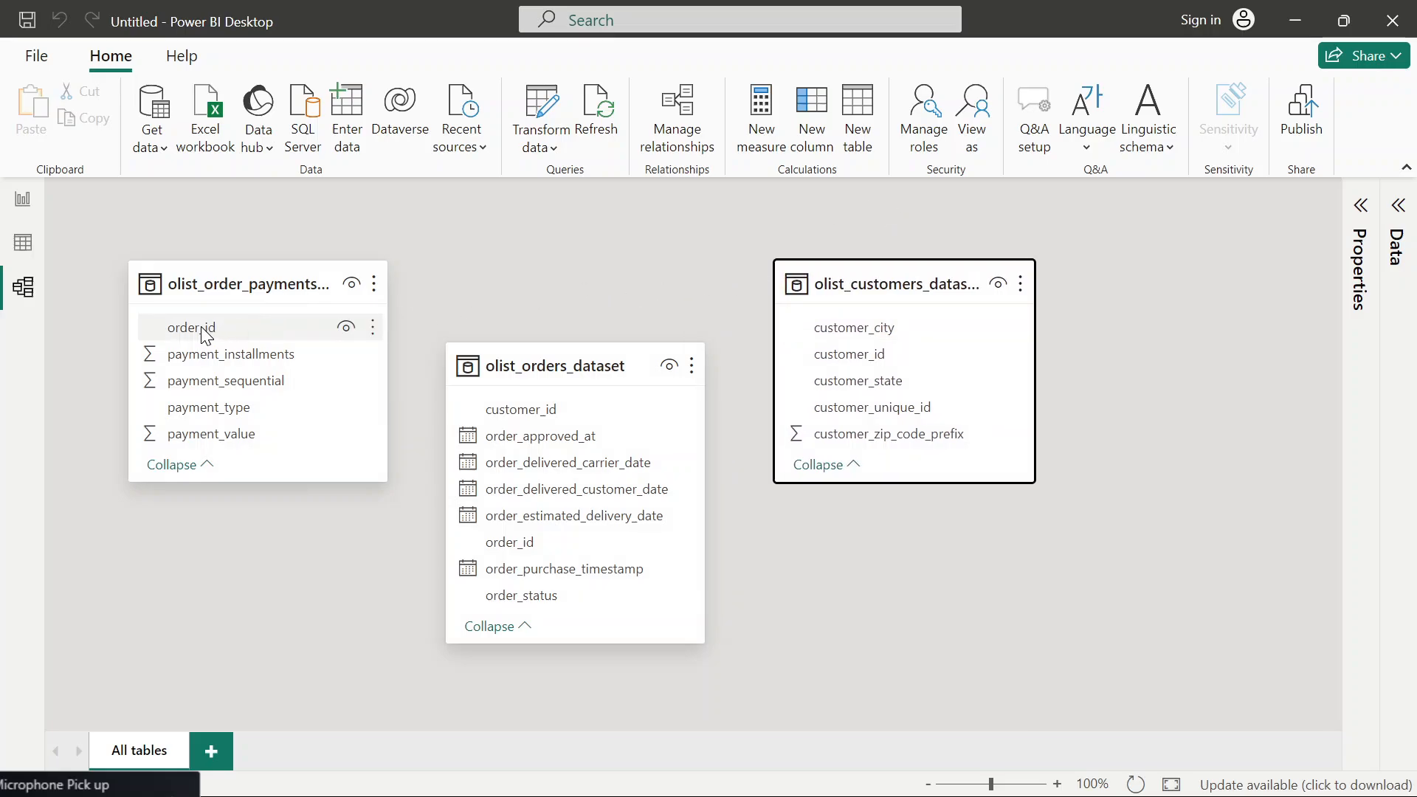
- Try to relate order_id in olist_order_payments_dataset to order_id in olist_orders_dataset, and check the options of the payments order_id field
left_click(476, 546)
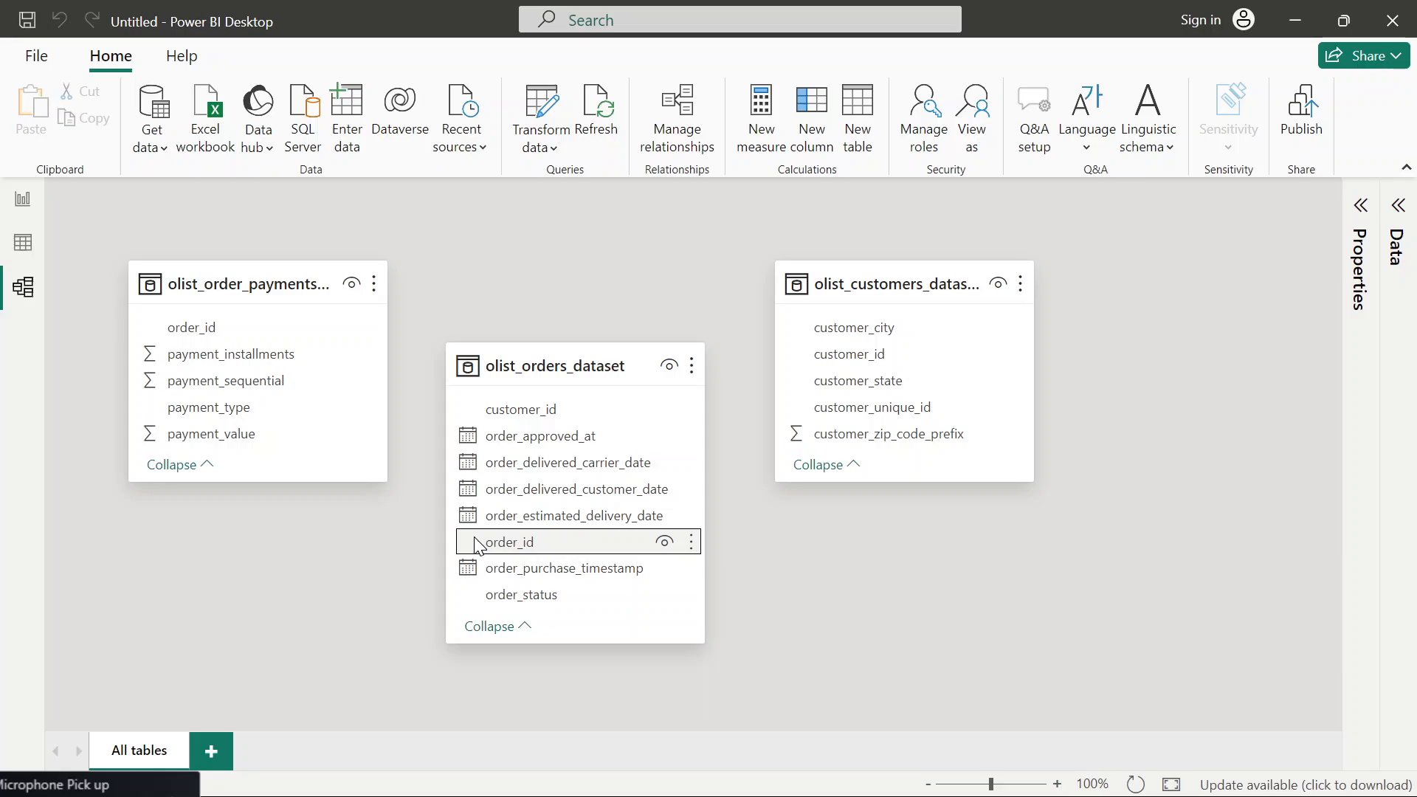
left_click(261, 336)
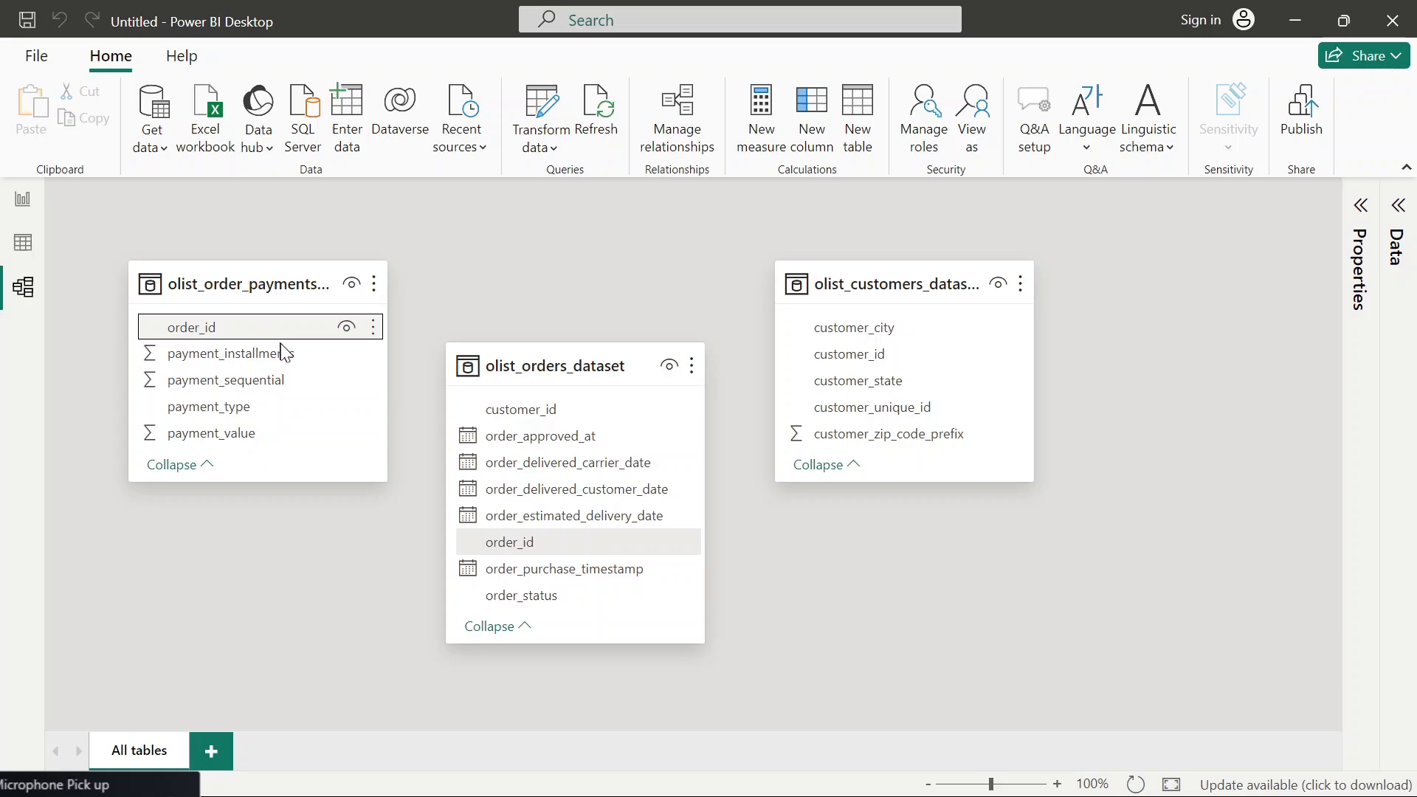
left_click_drag(280, 334, 456, 544)
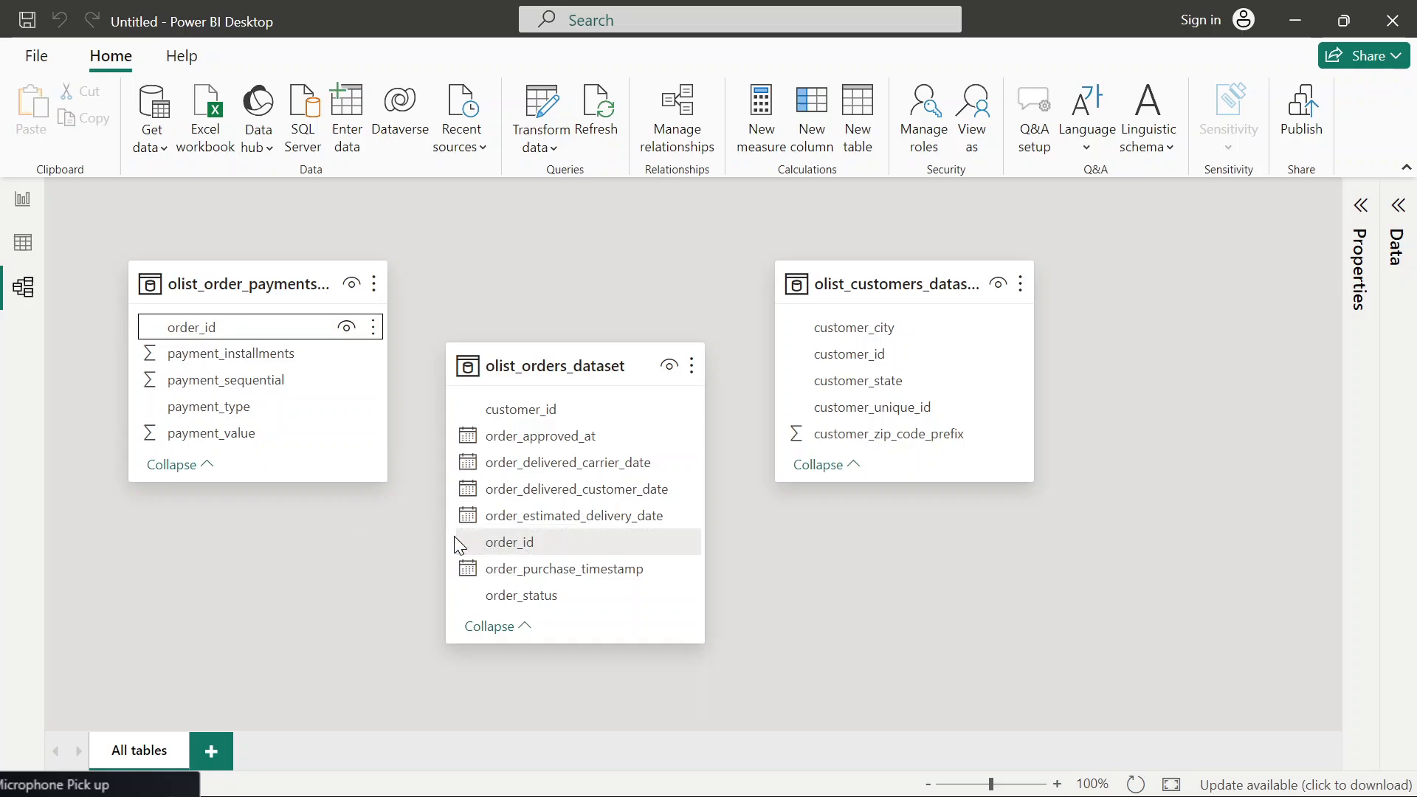
left_click(373, 331)
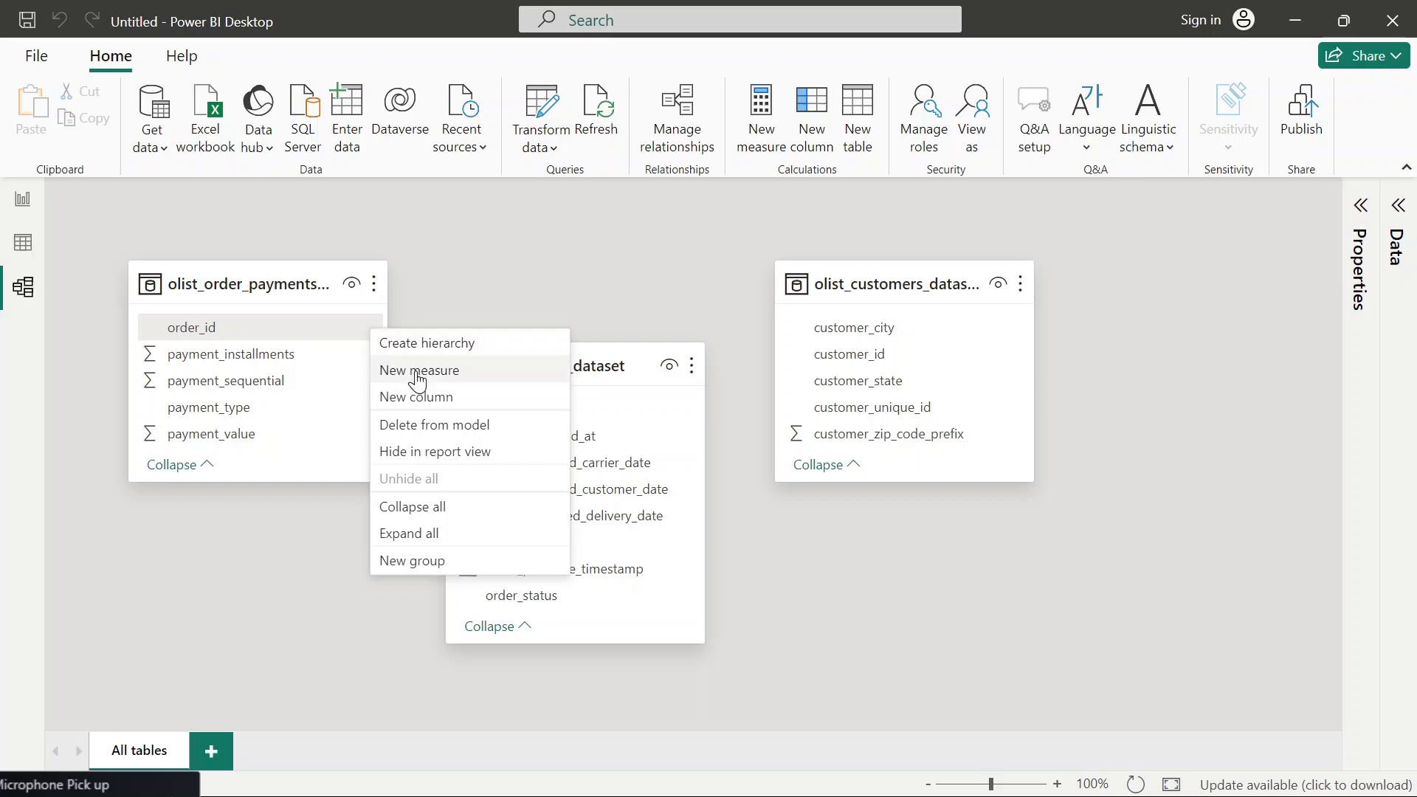
left_click(433, 289)
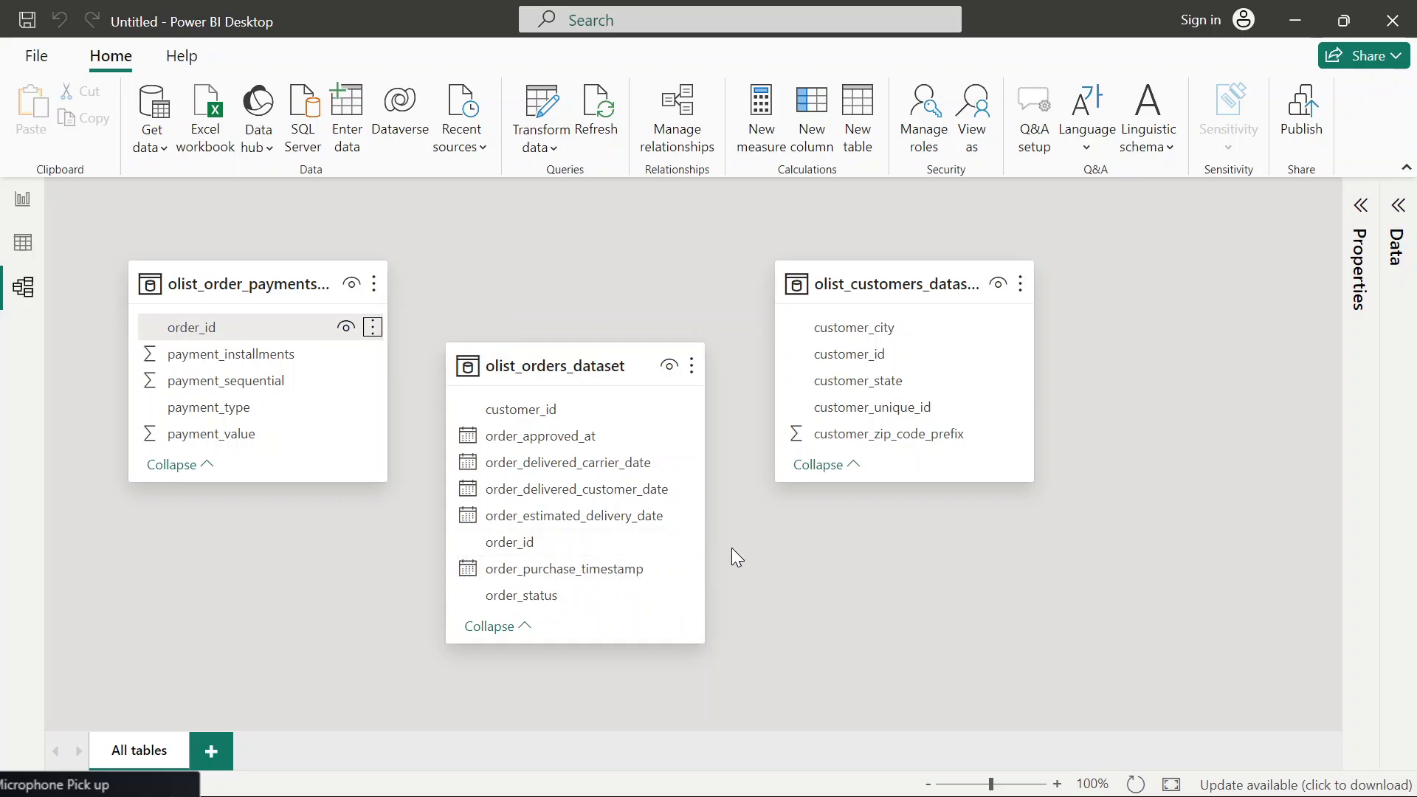
- Relate order_id in olist_orders_dataset to order_id in olist_order_payments_dataset
left_click(691, 548)
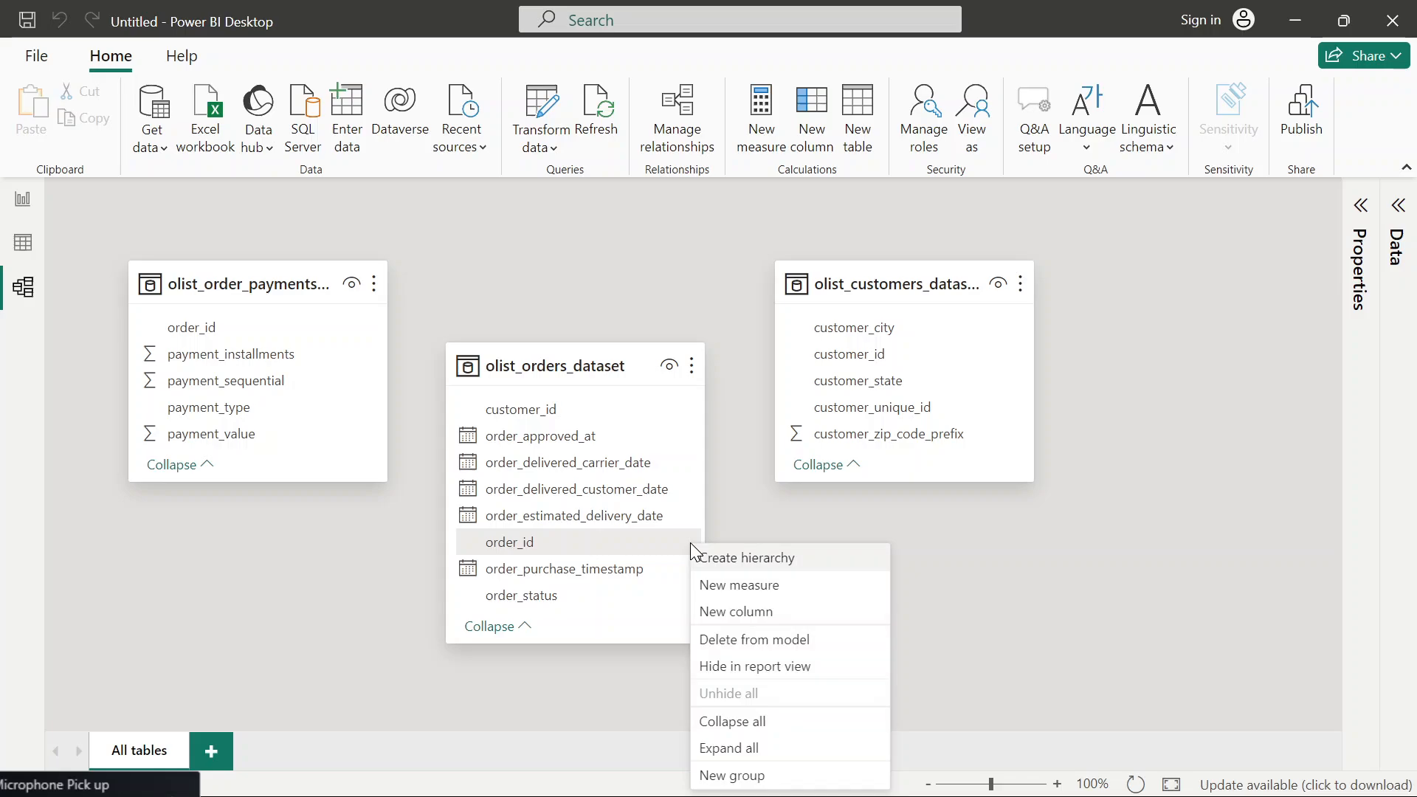
left_click(360, 582)
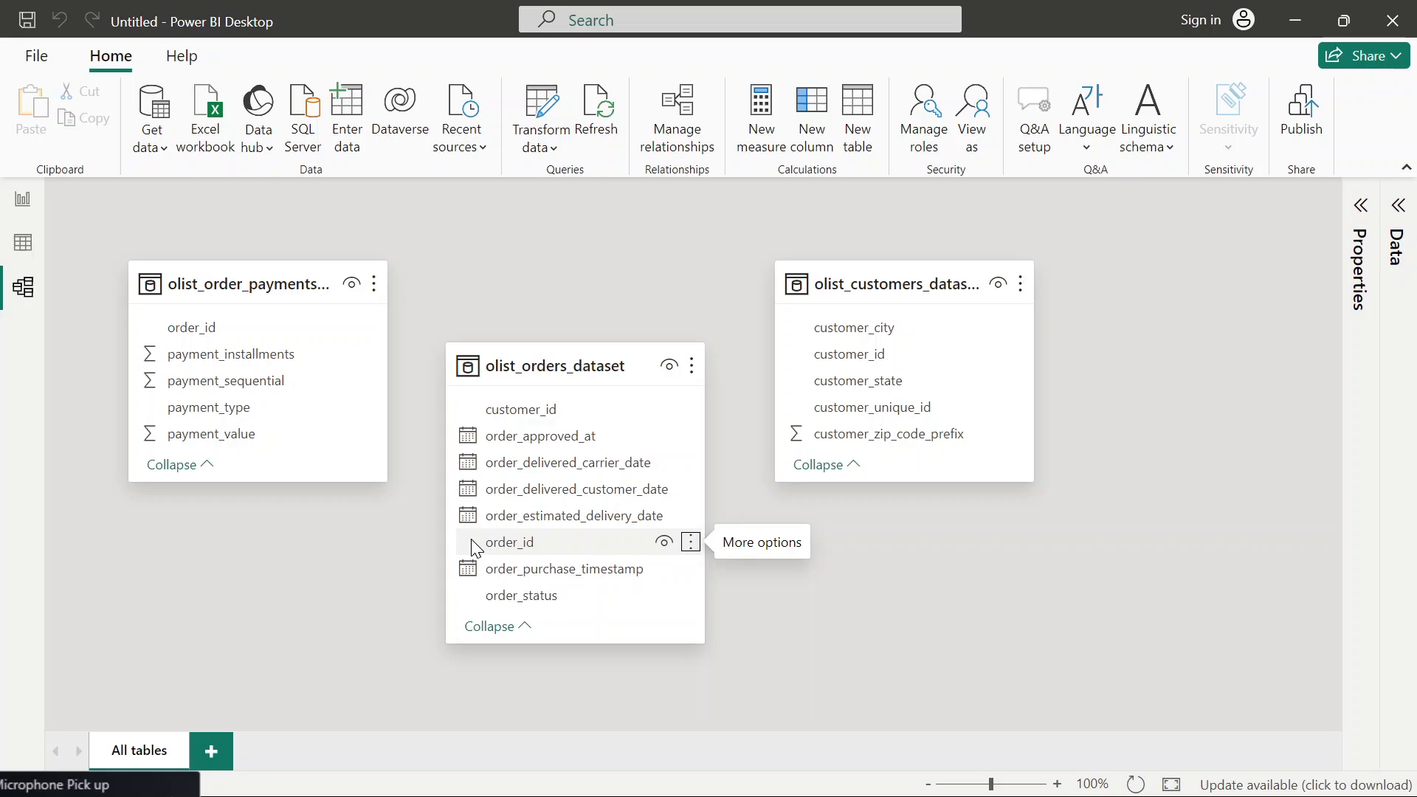
left_click_drag(471, 540, 310, 332)
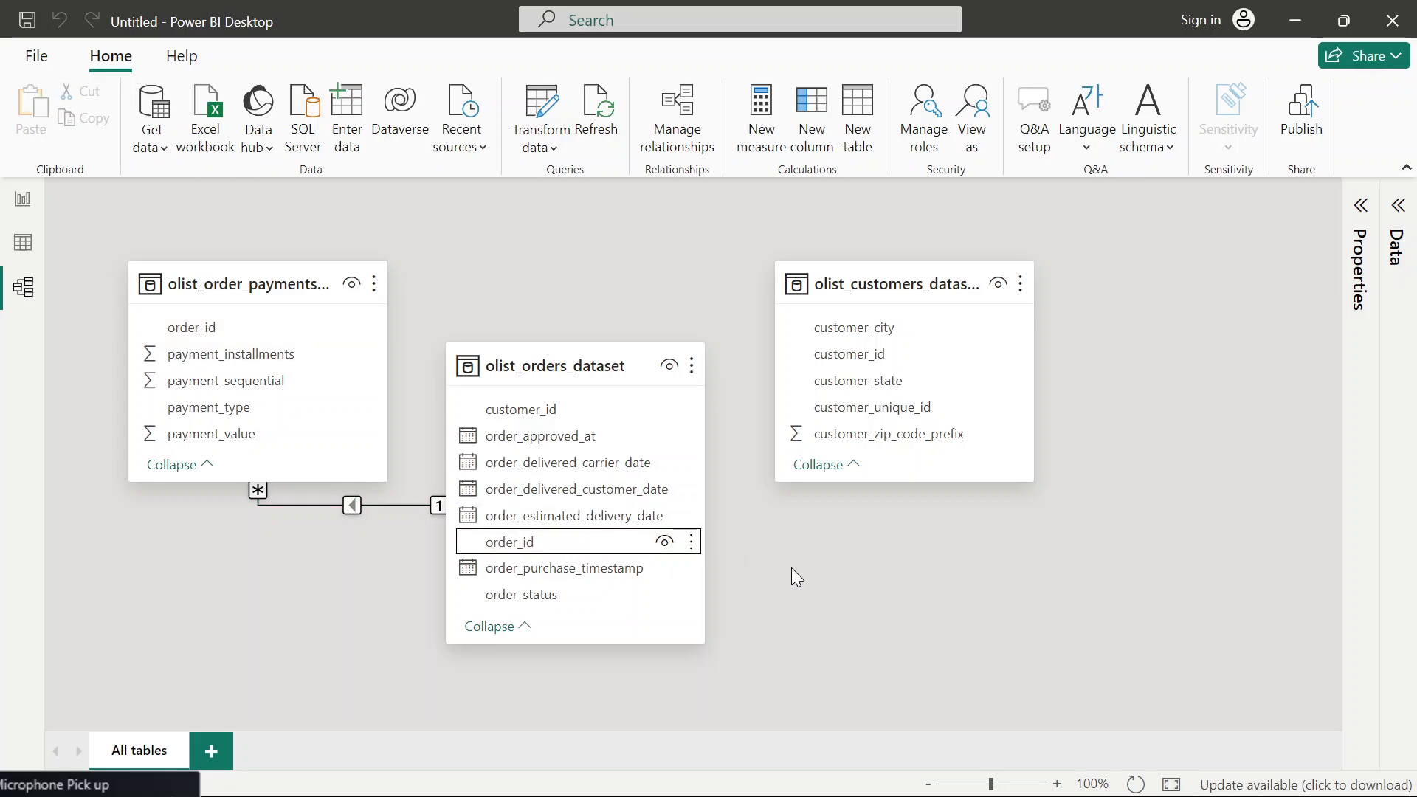
- Try relating customer_id in olist_orders_dataset to customer_id in olist_customers_dataset, and delete that relationship
mouse_move(981, 789)
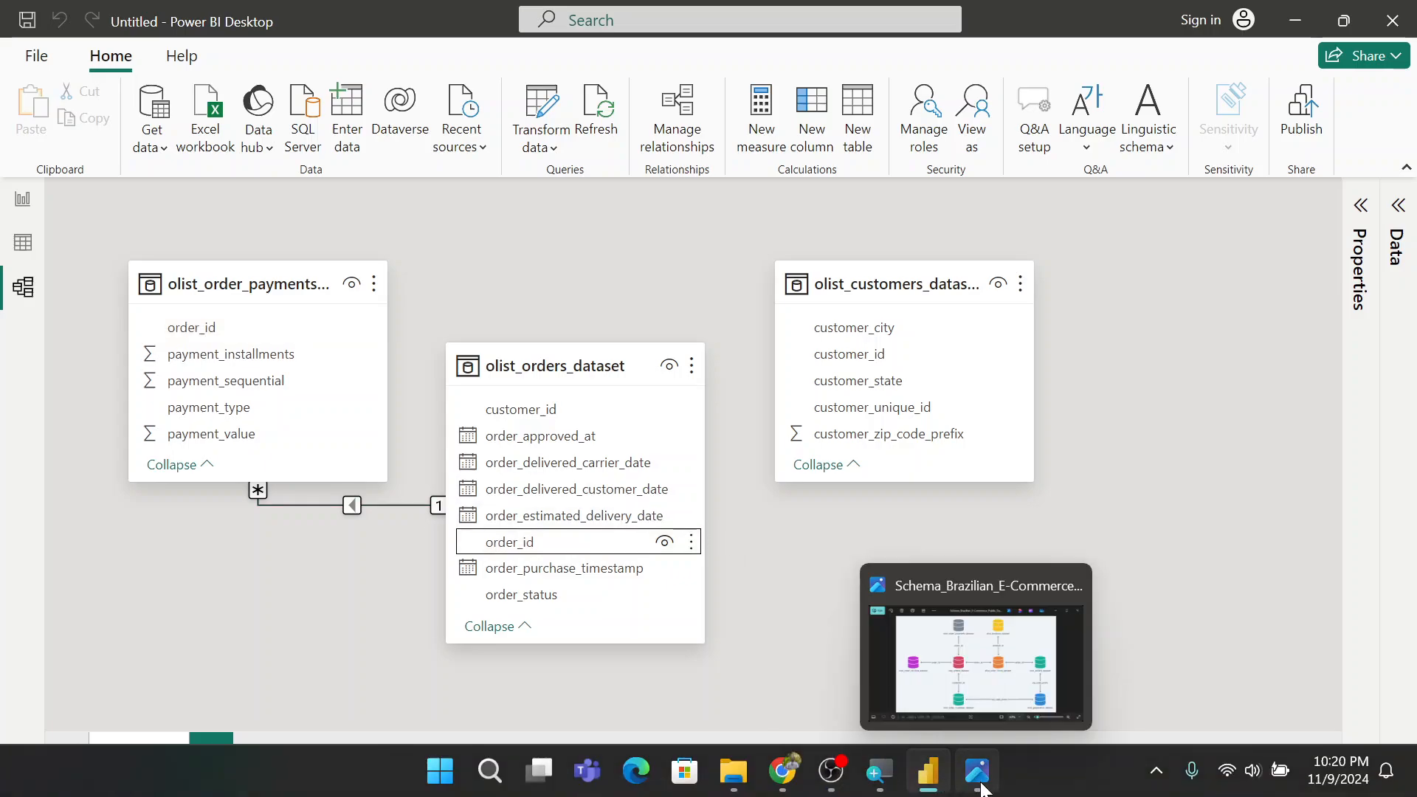
mouse_move(993, 623)
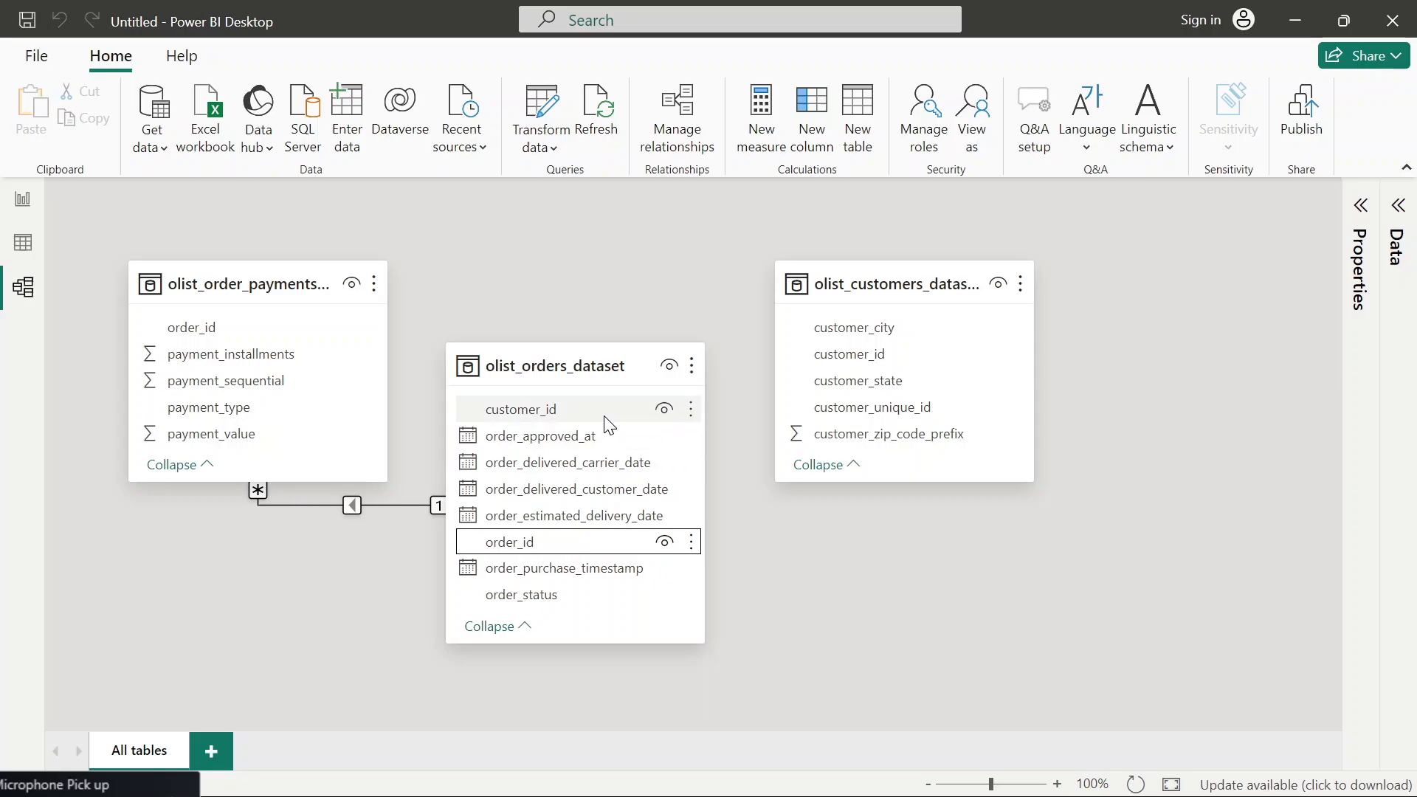
left_click_drag(624, 408, 863, 356)
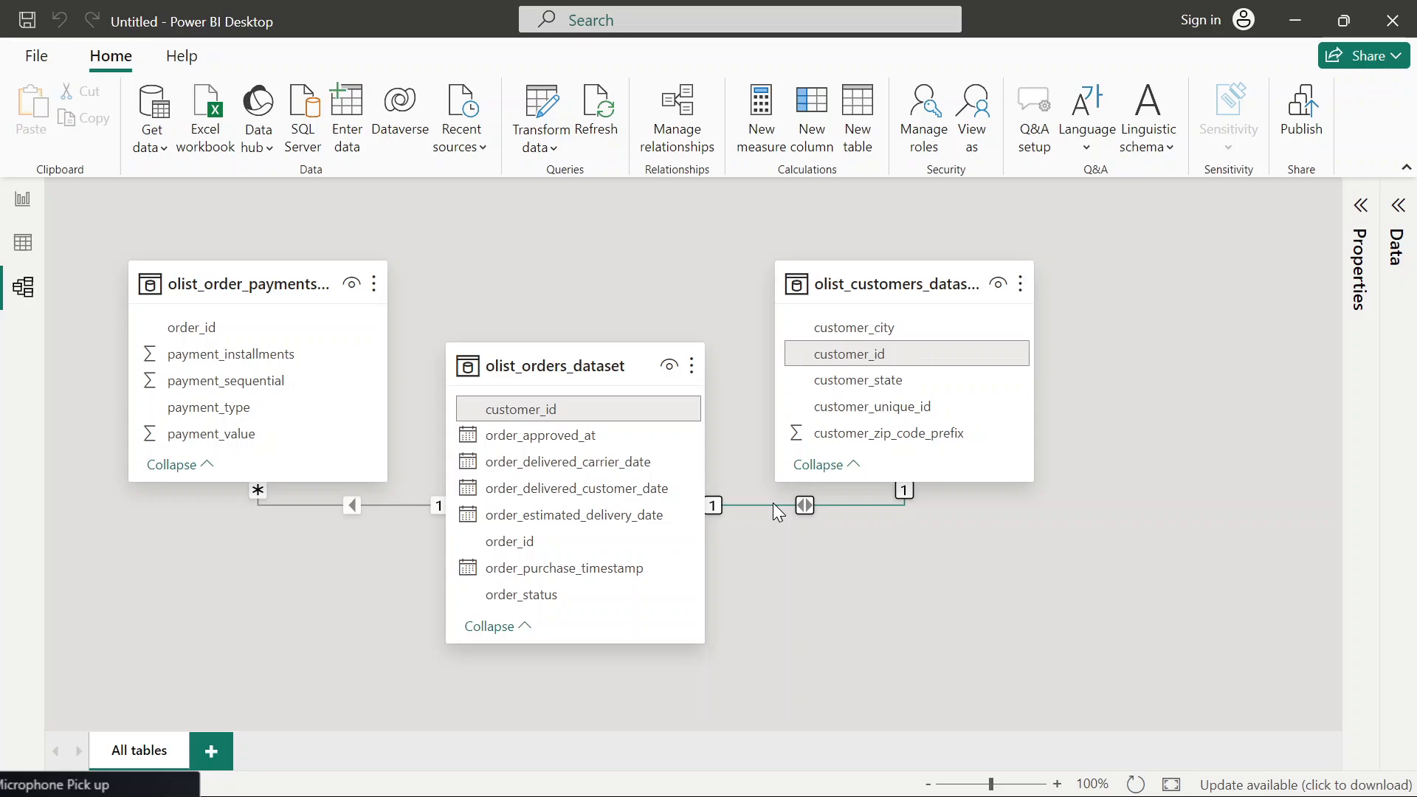
key("Delete")
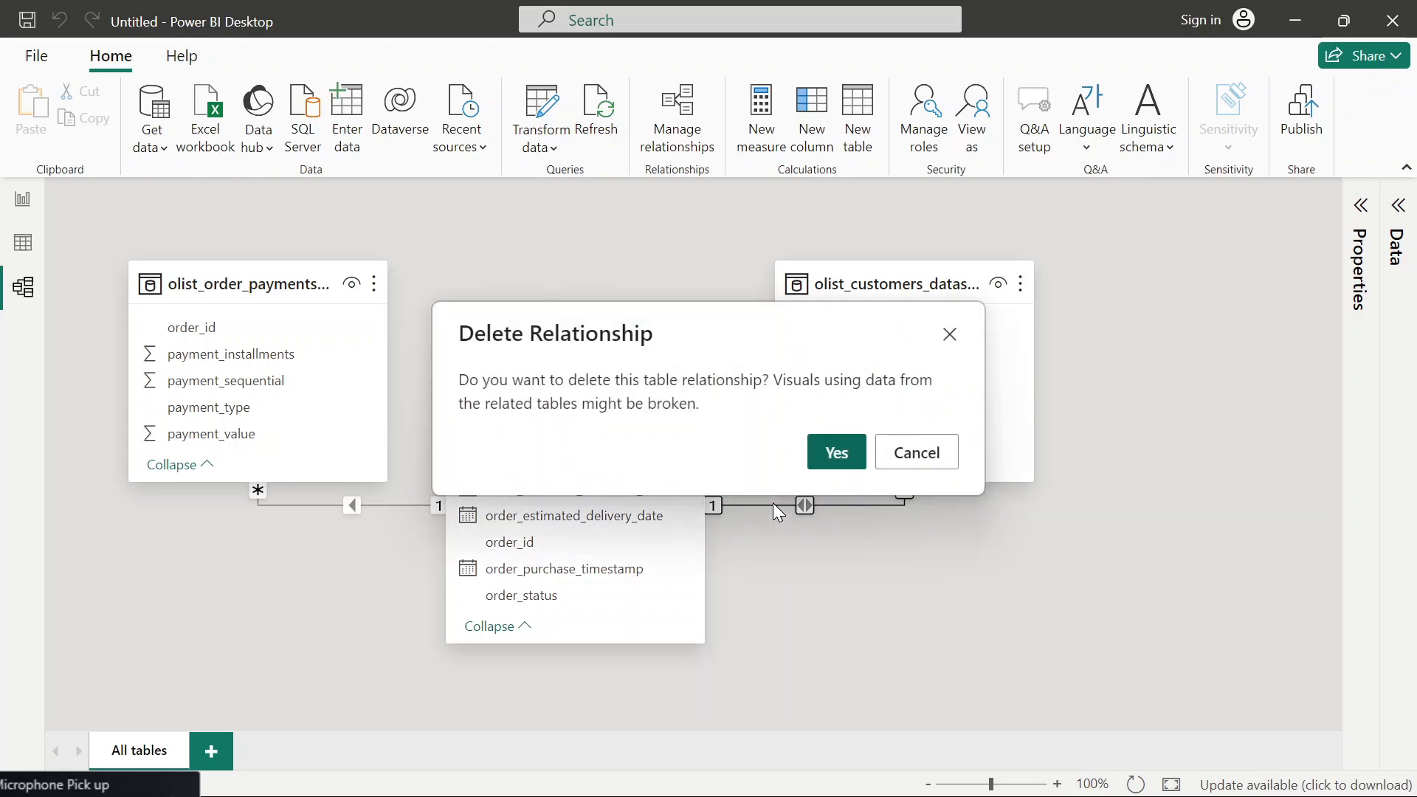
left_click(841, 453)
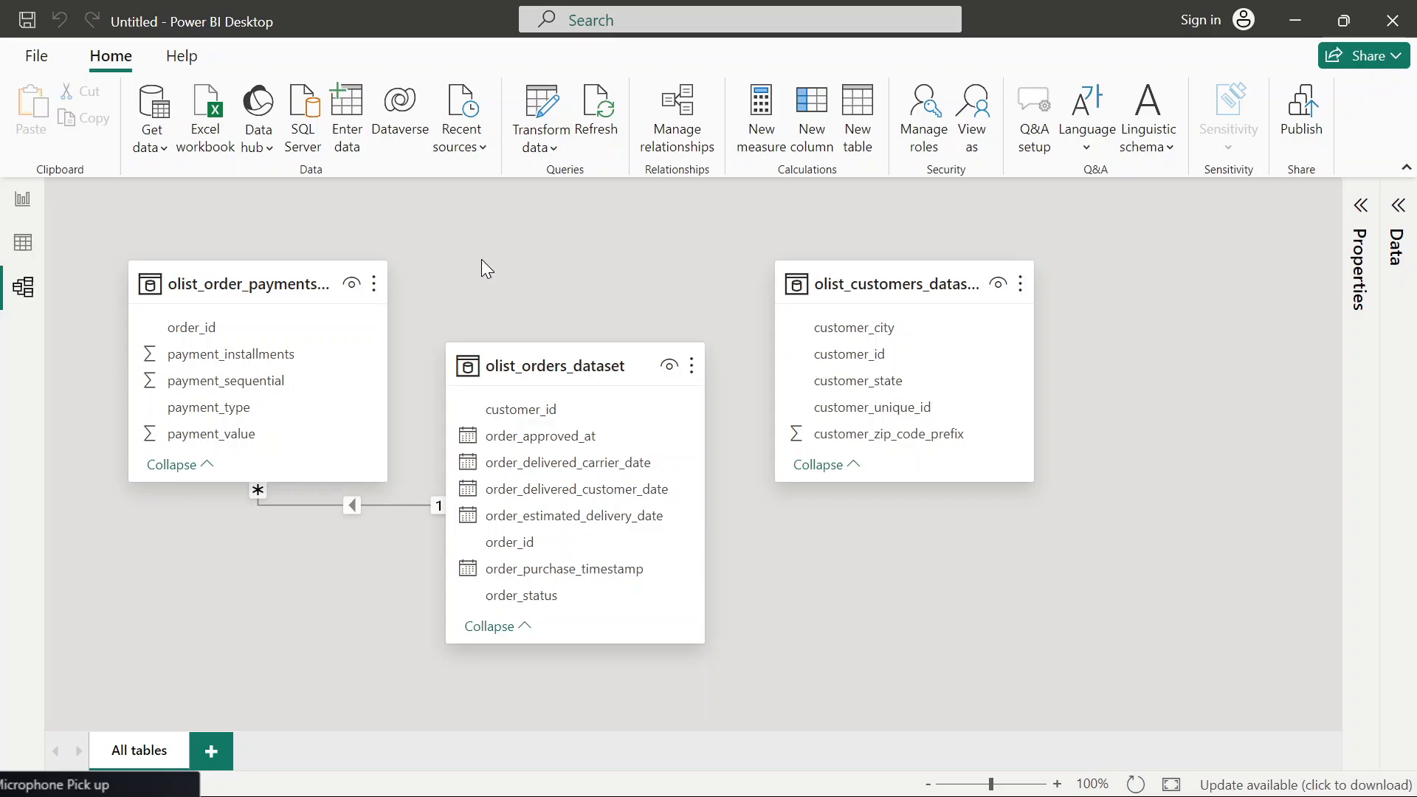
left_click(1362, 210)
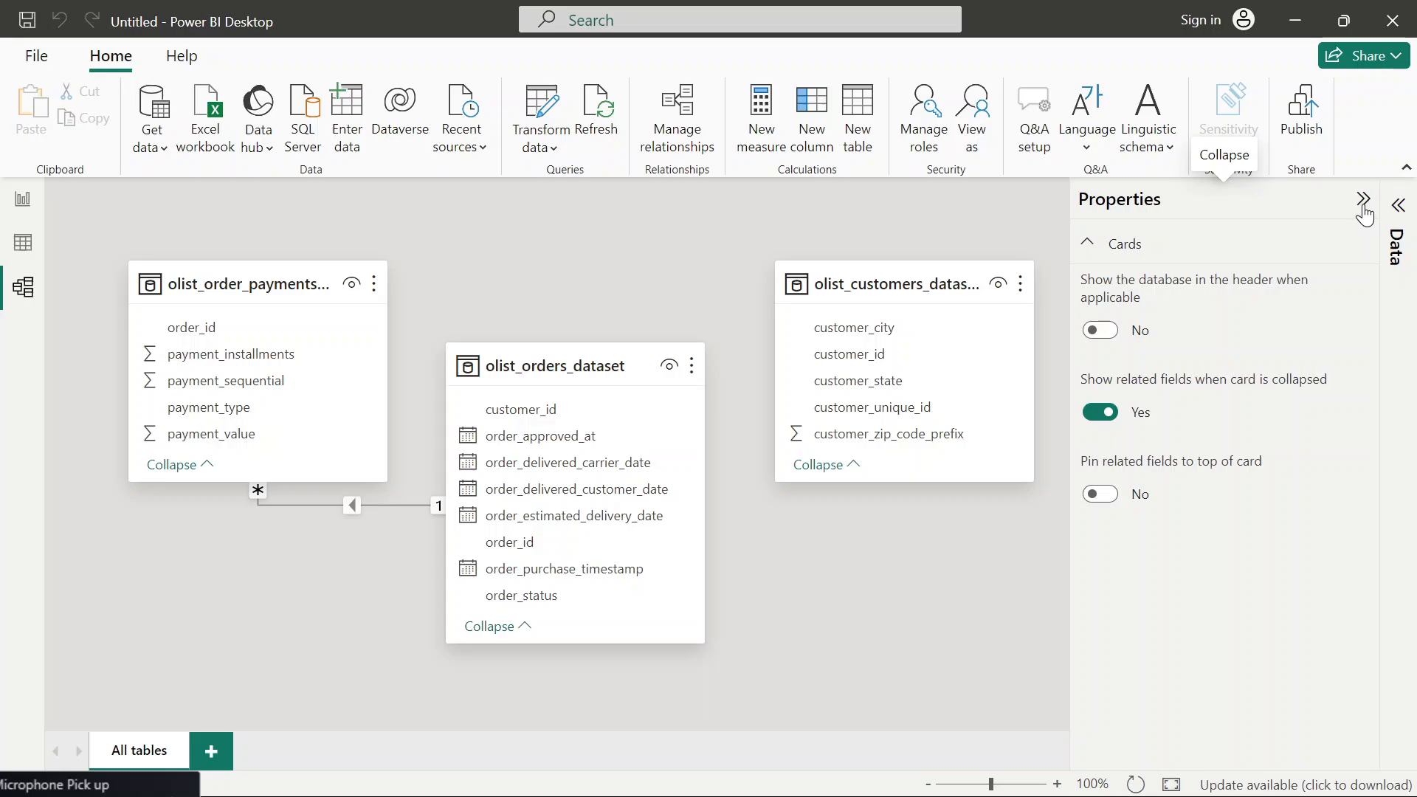
left_click(1363, 201)
left_click(1361, 207)
left_click(1363, 199)
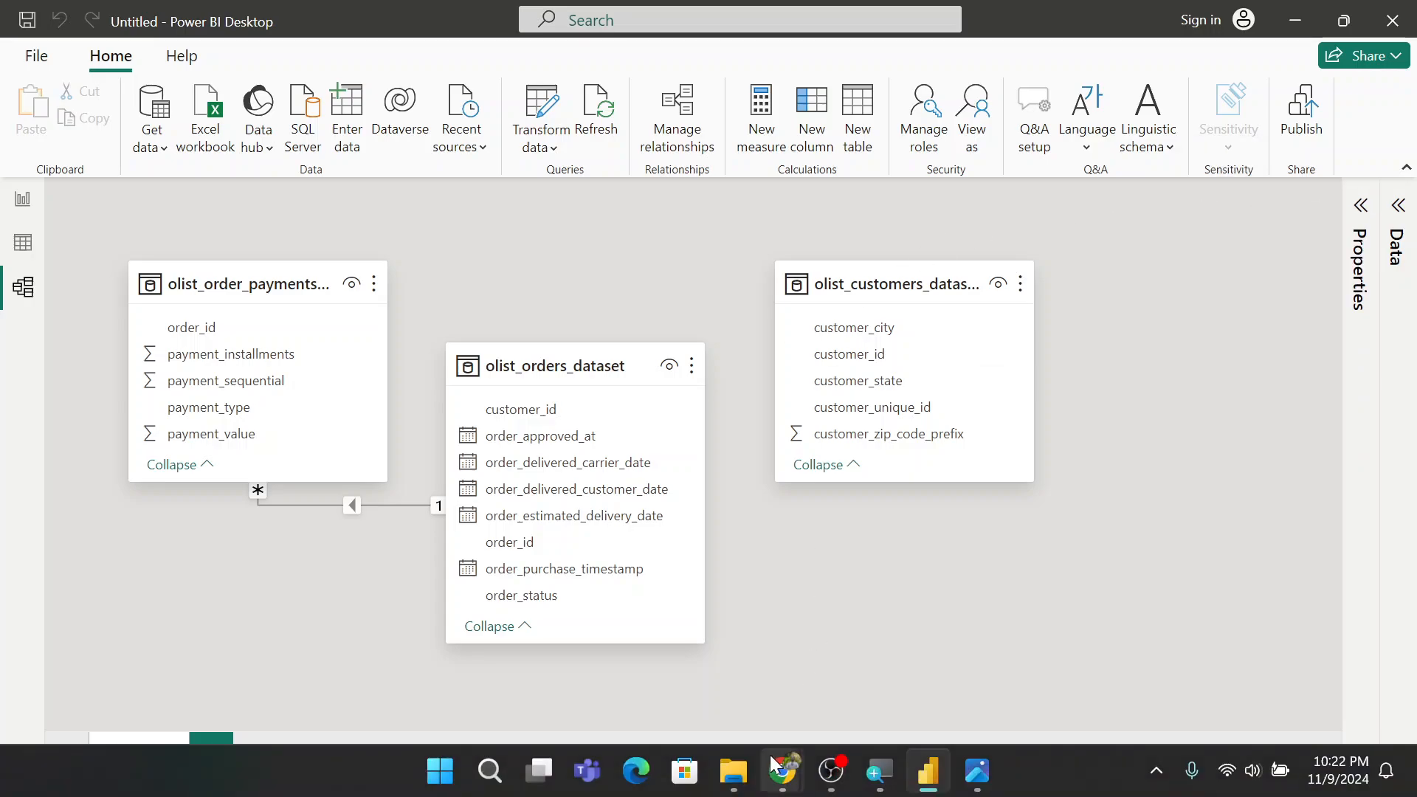
- Switch to Chrome to check the Jitsi meeting and the Creating Visuals slide, and return to Power BI Desktop
mouse_move(782, 772)
left_click(587, 684)
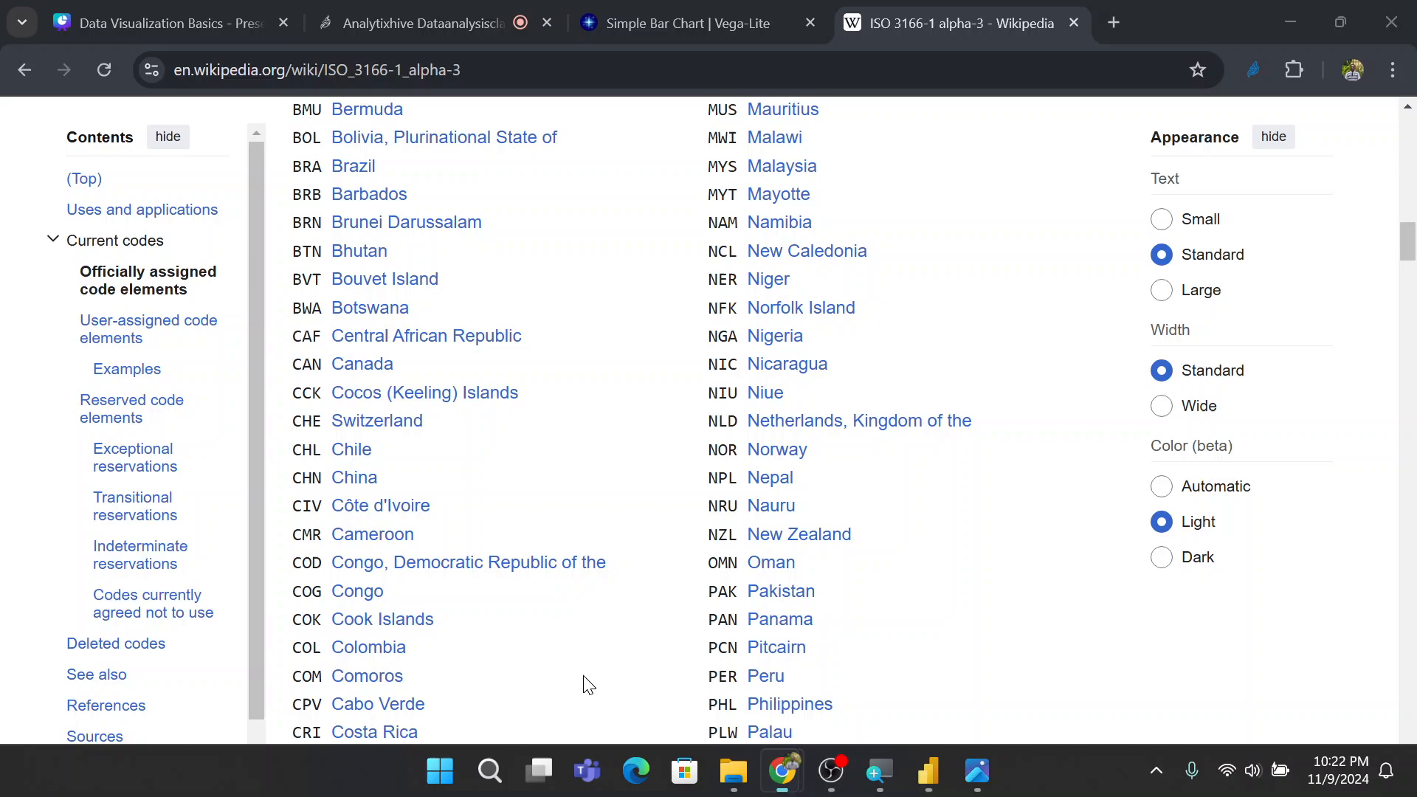
left_click(198, 19)
left_click(427, 9)
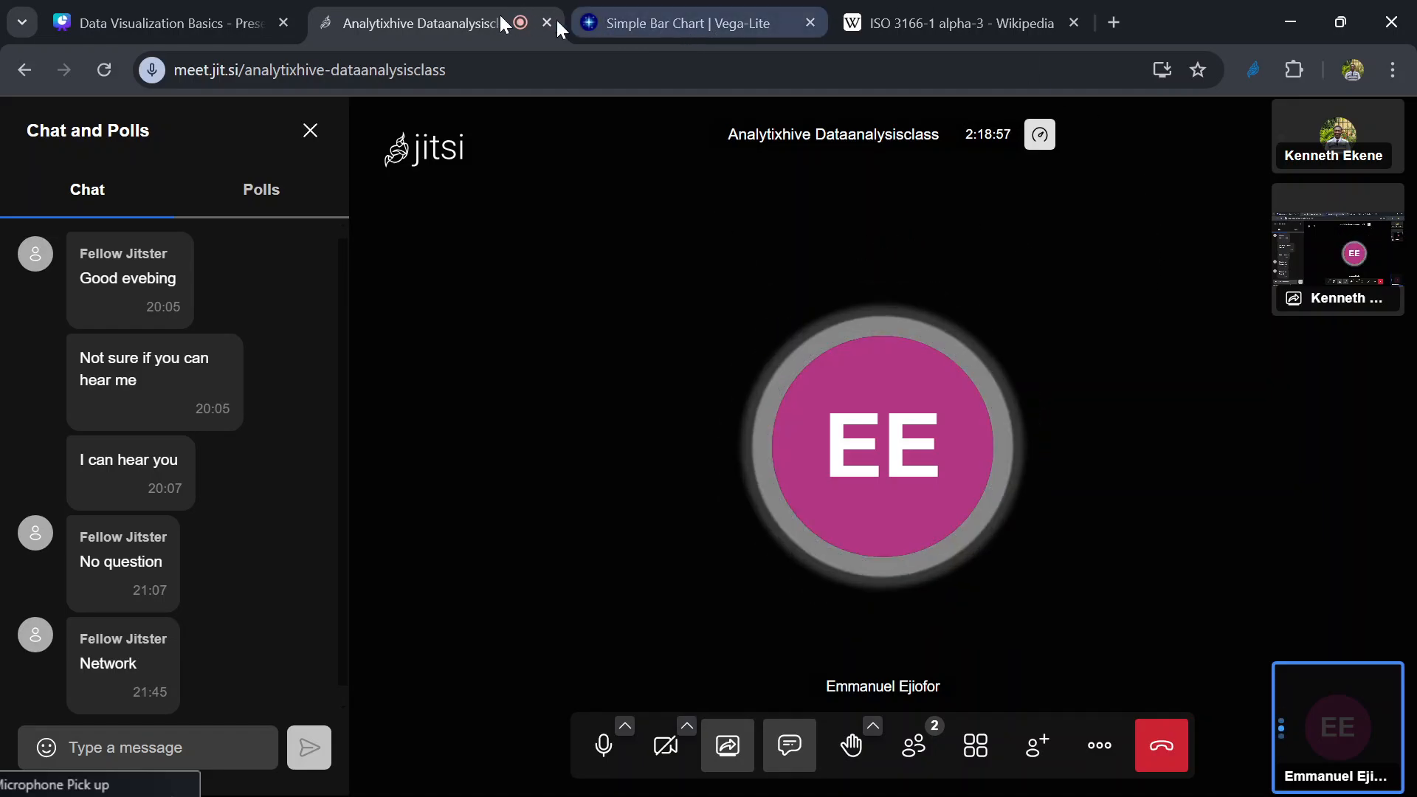
left_click(194, 16)
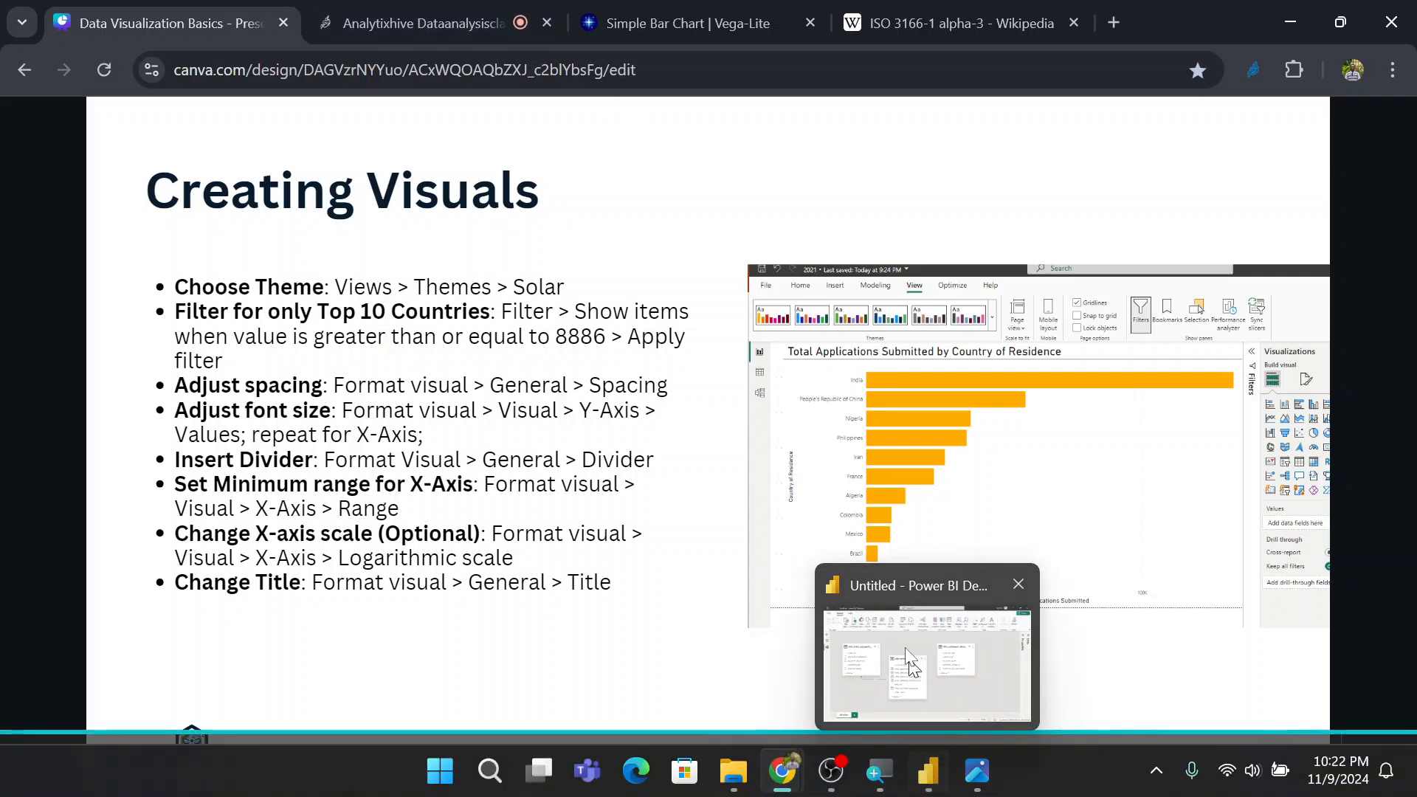
left_click(907, 647)
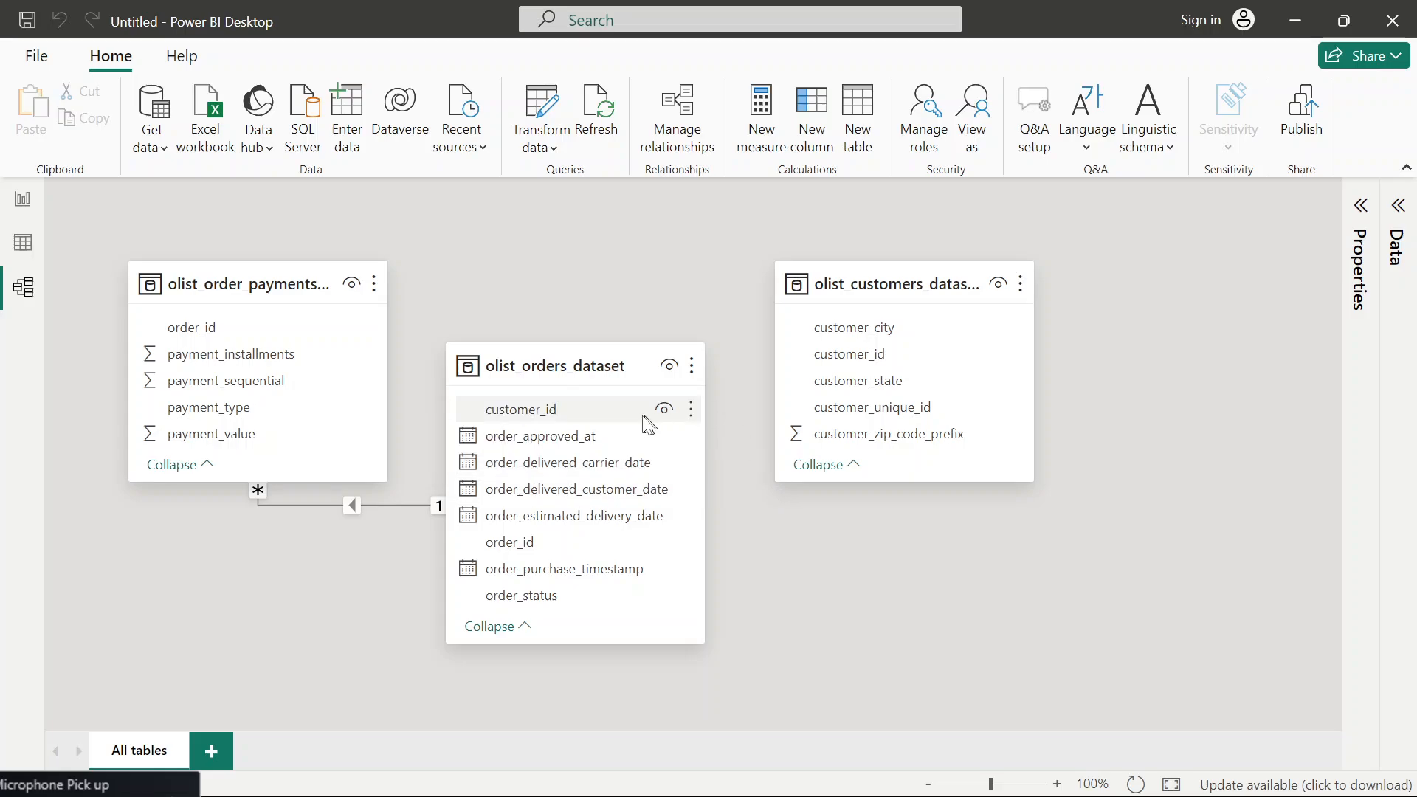
- Relate customer_id in olist_orders_dataset to customer_city in olist_customers_dataset, and line up the three table cards in one row
left_click_drag(625, 415, 840, 327)
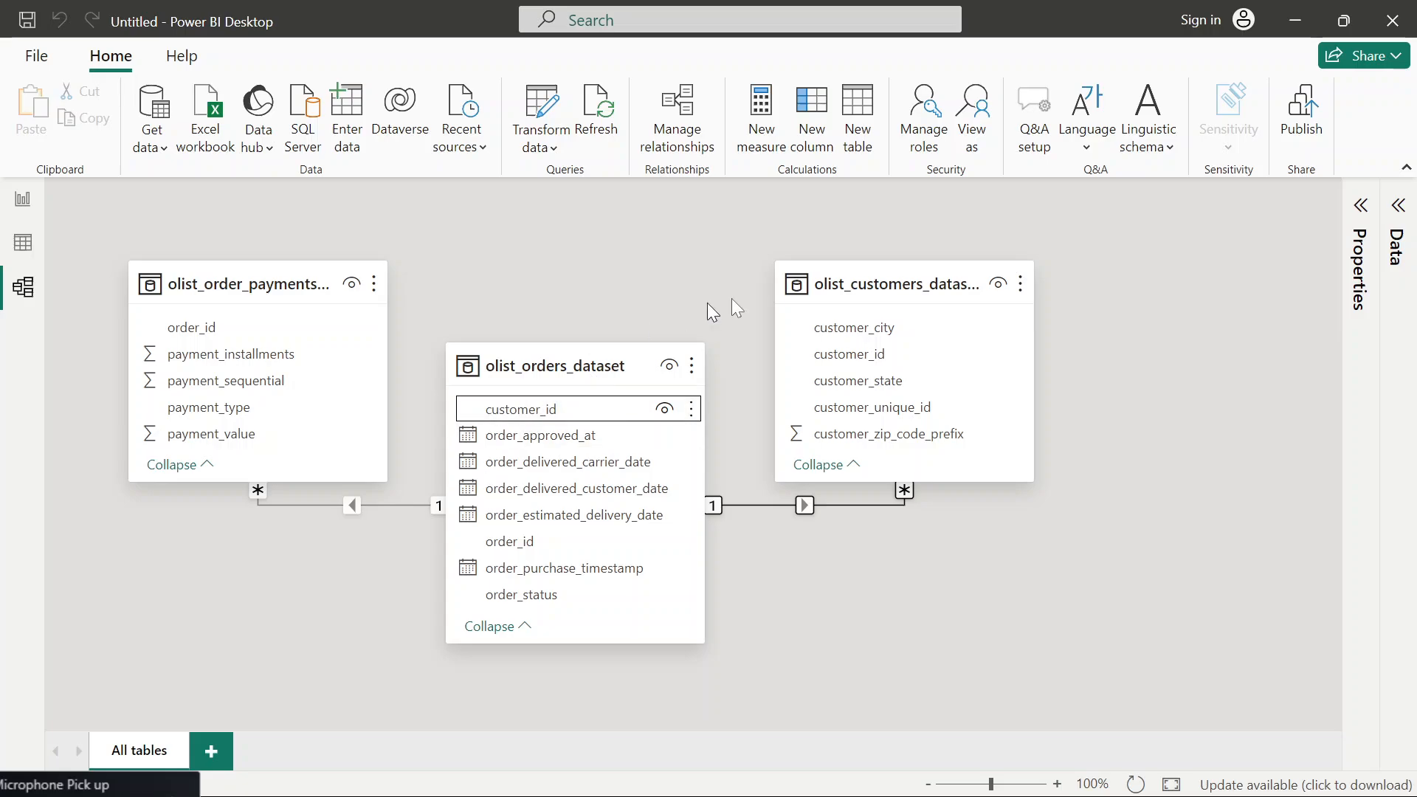
left_click_drag(864, 284, 954, 286)
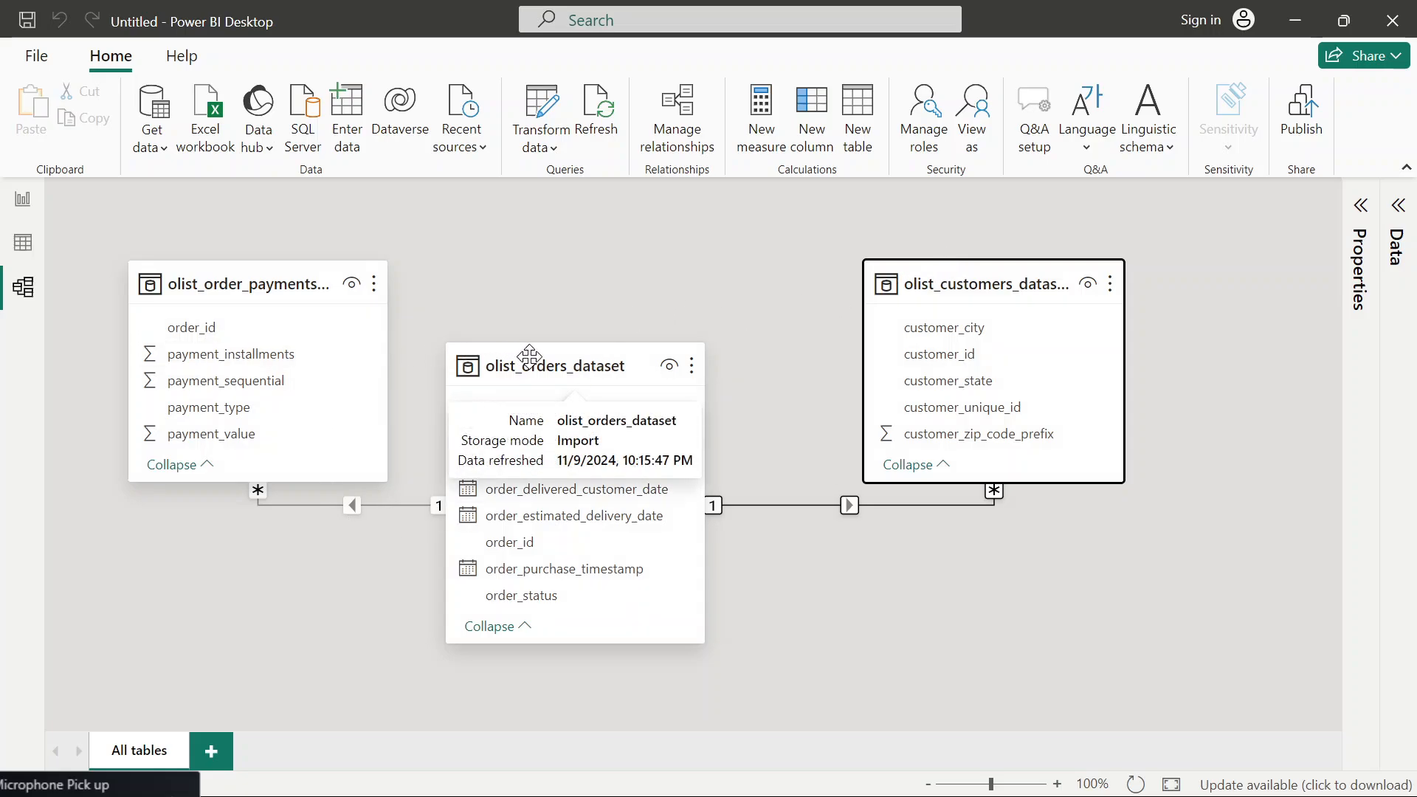
left_click_drag(529, 357, 607, 353)
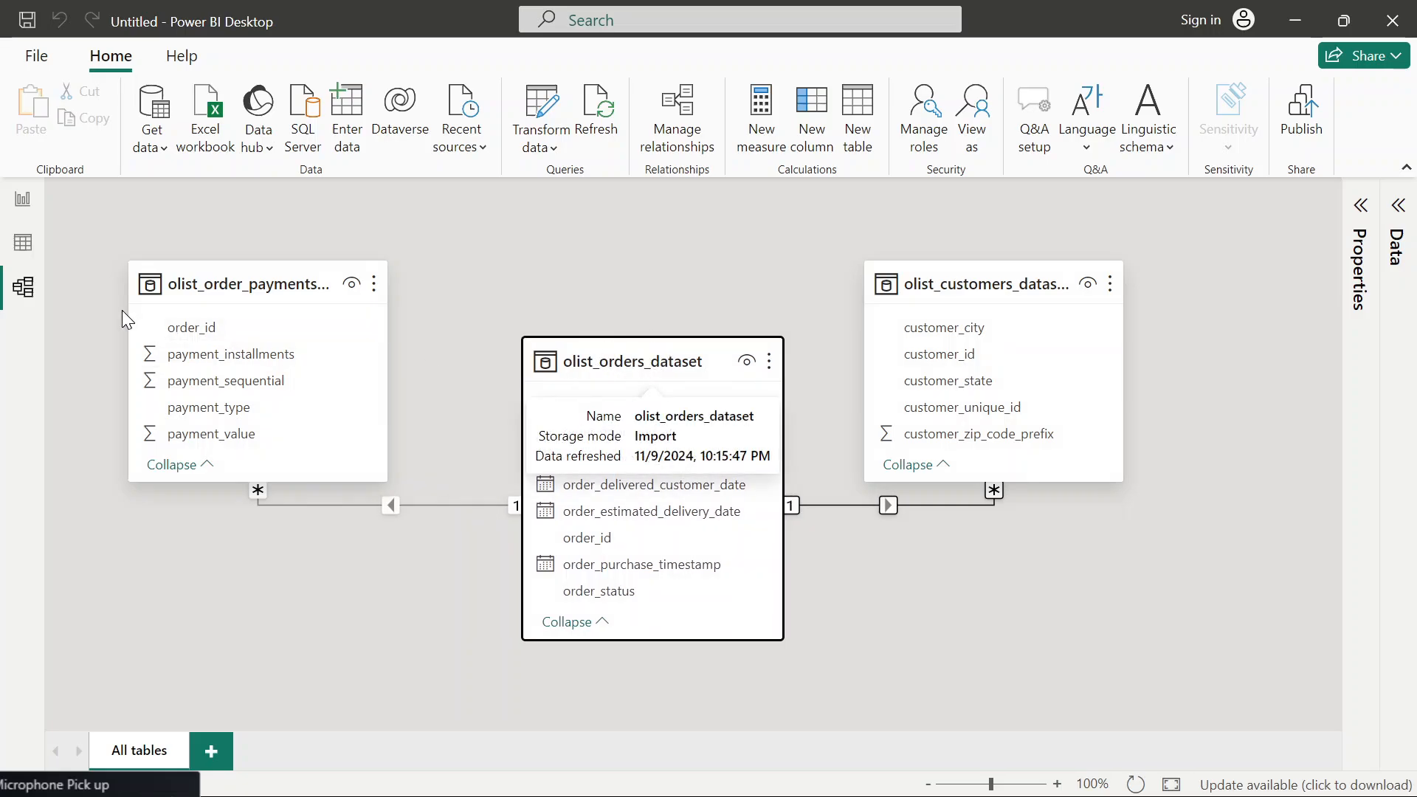
left_click_drag(610, 359, 594, 275)
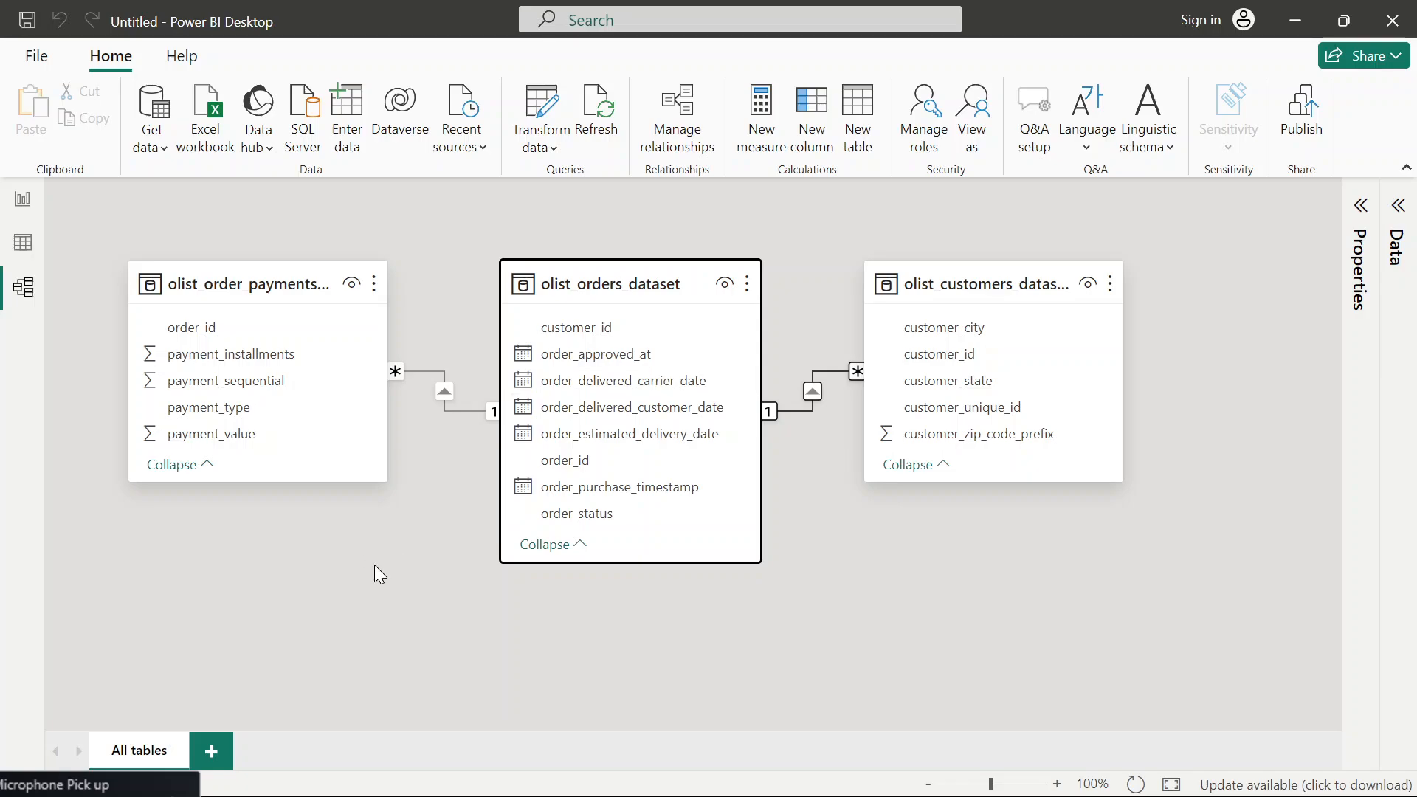
- View the olist_orders_dataset rows in the table view, and expand the olist_customers_dataset fields in the report view
left_click(22, 244)
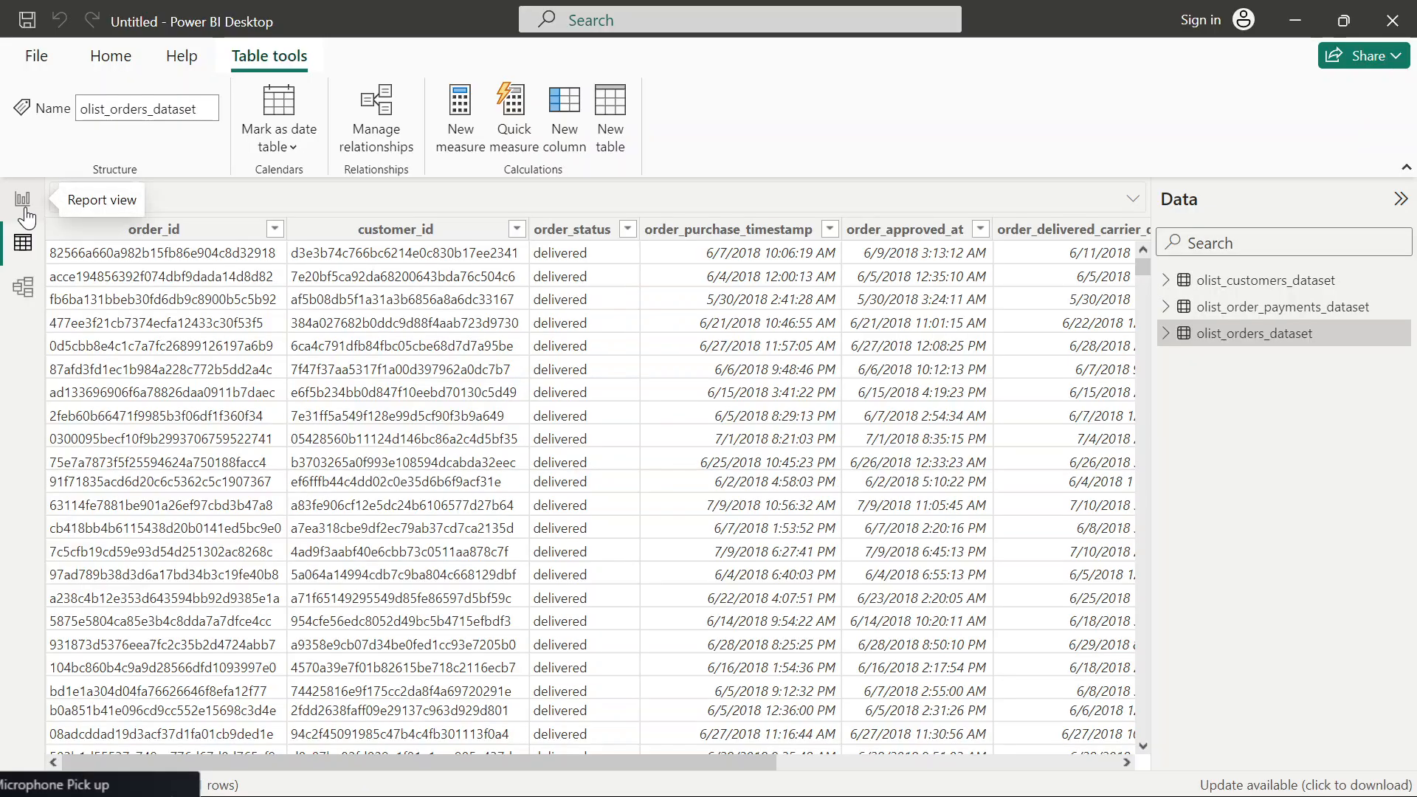
left_click(26, 216)
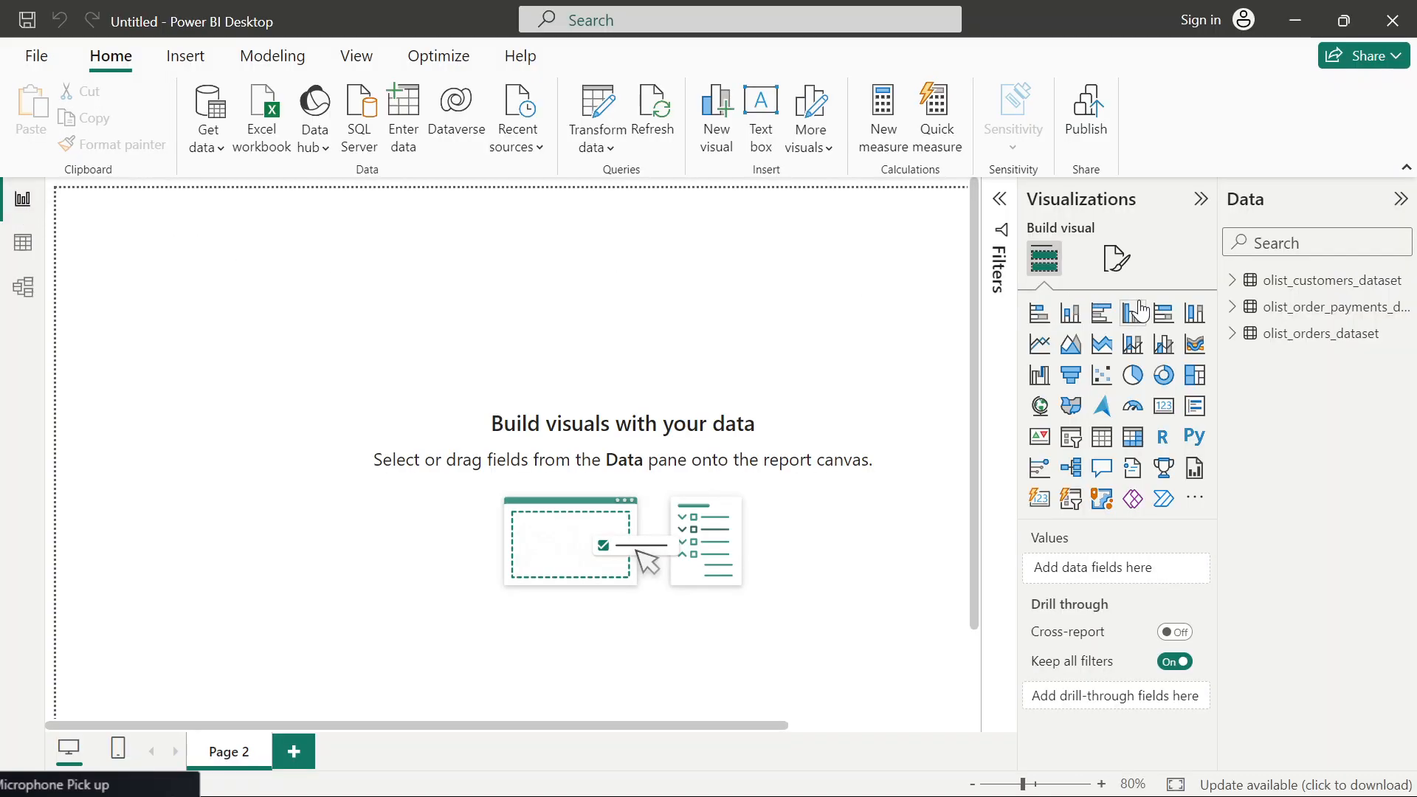
left_click(1232, 286)
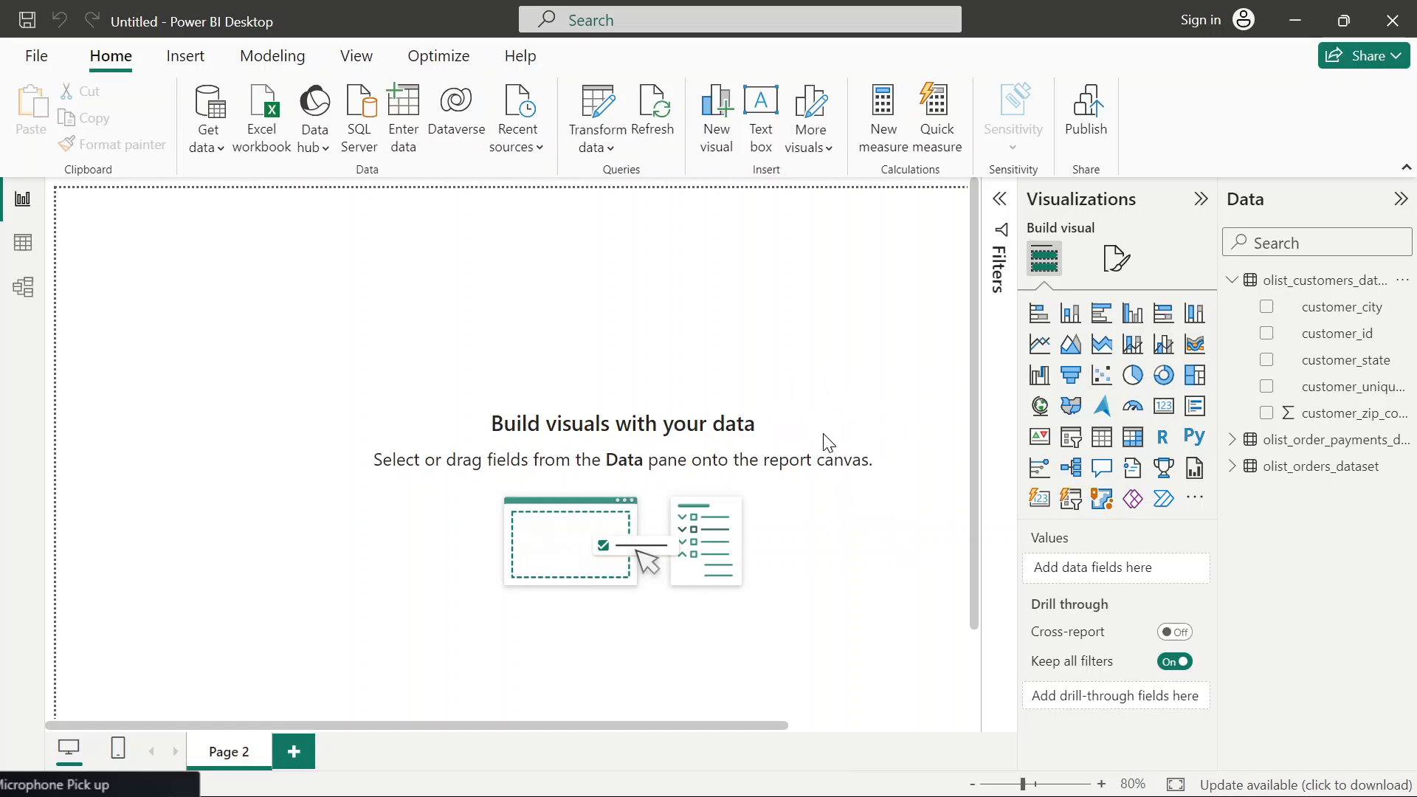
- Switch to the Data Visualization Basics presentation in Chrome to review the Creating Visuals slide
mouse_move(829, 776)
mouse_move(976, 209)
left_mouse_down()
mouse_move(968, 299)
mouse_move(973, 202)
left_mouse_up()
mouse_move(786, 773)
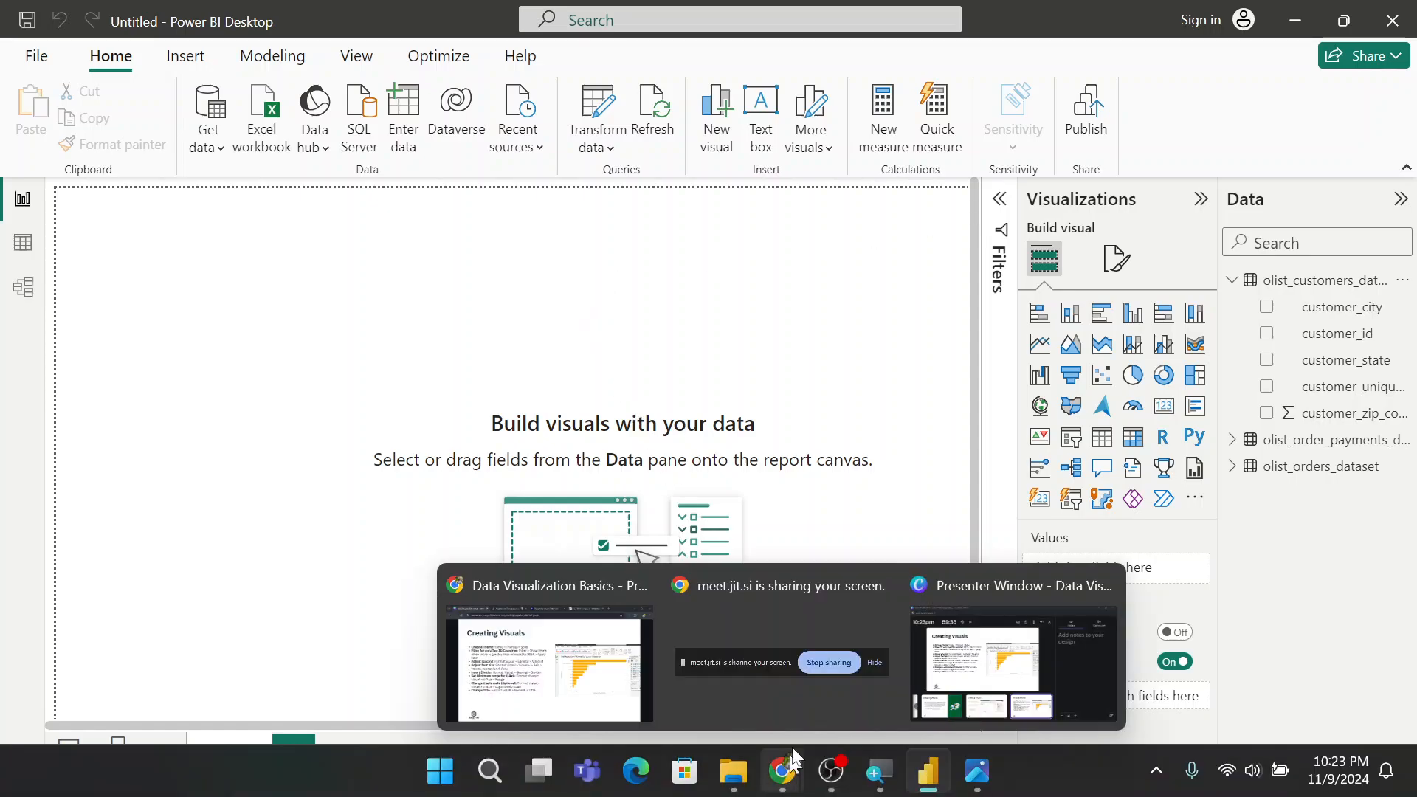
mouse_move(936, 787)
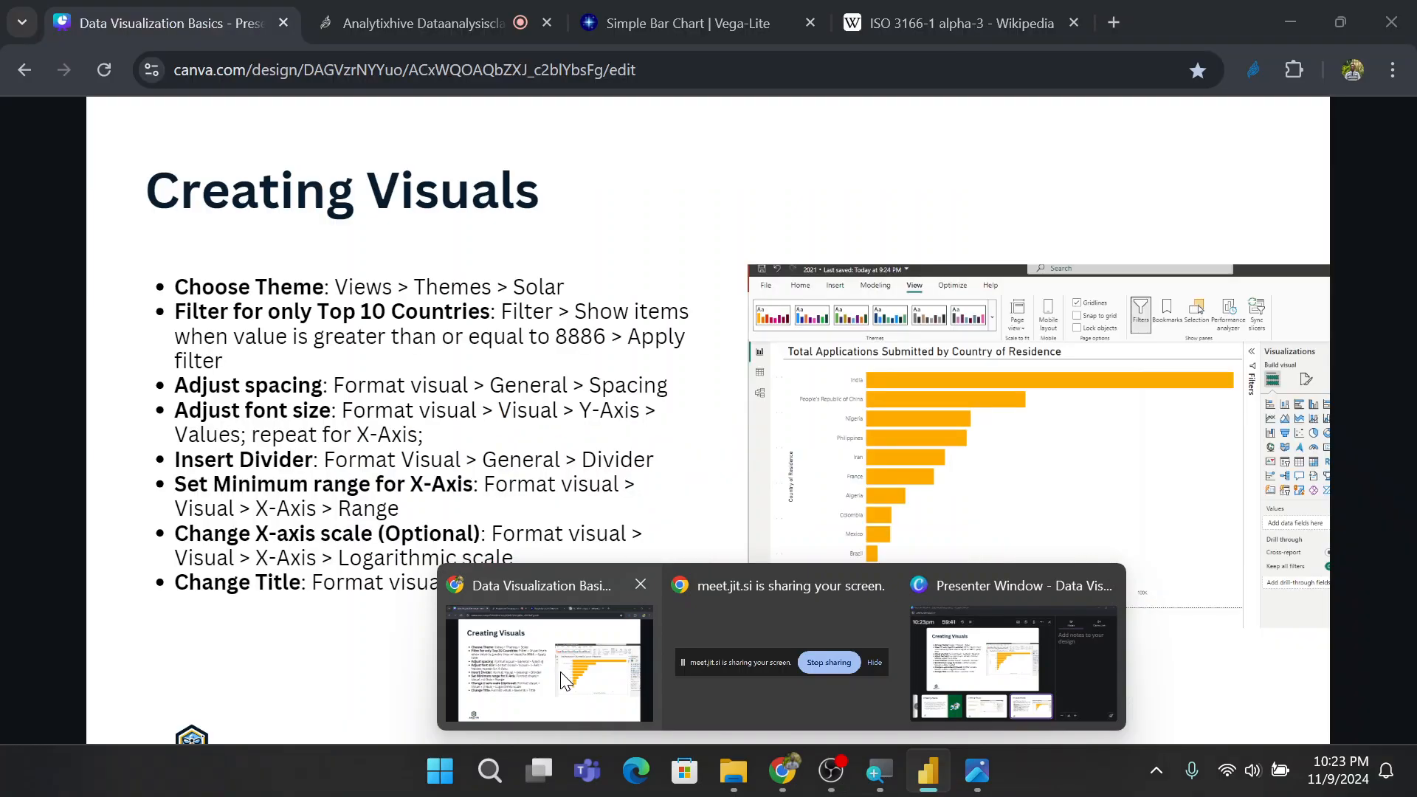
left_click(561, 679)
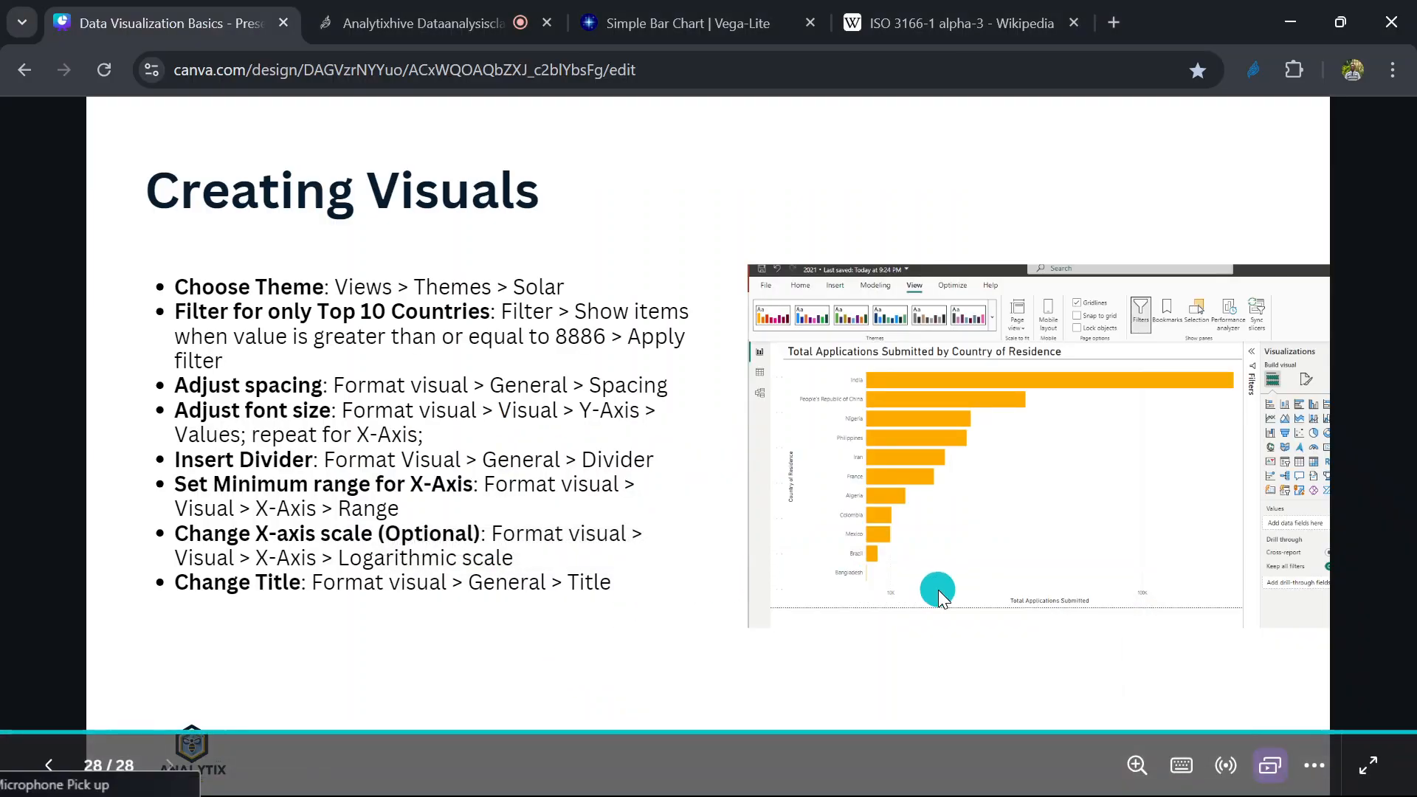